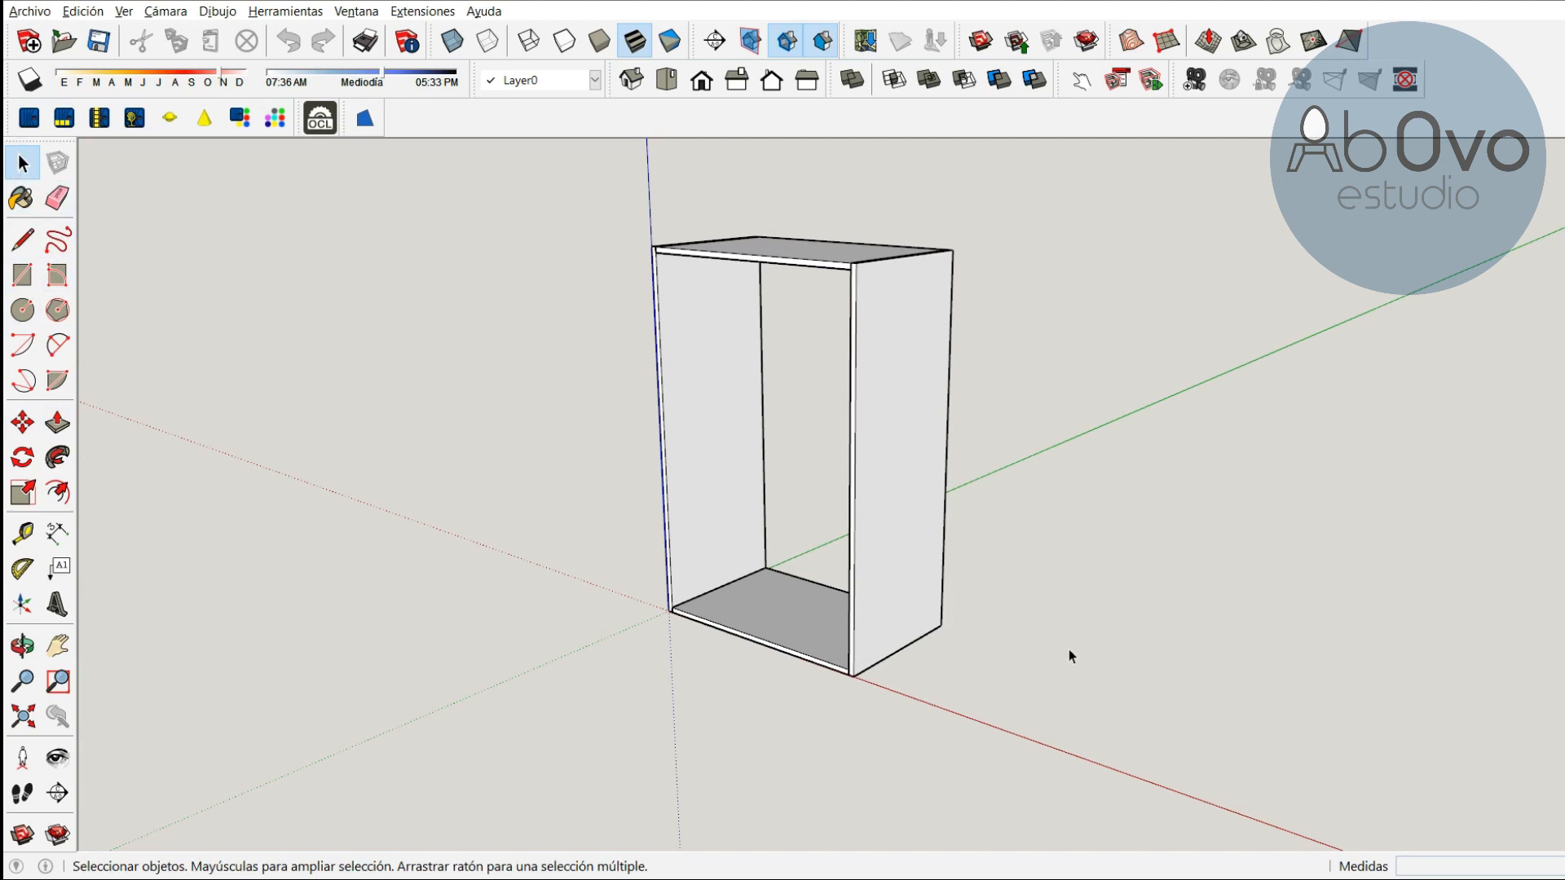
Select the whole existing cabinet model and hide it
click(668, 326)
drag(572, 217, 1086, 786)
right_click(916, 499)
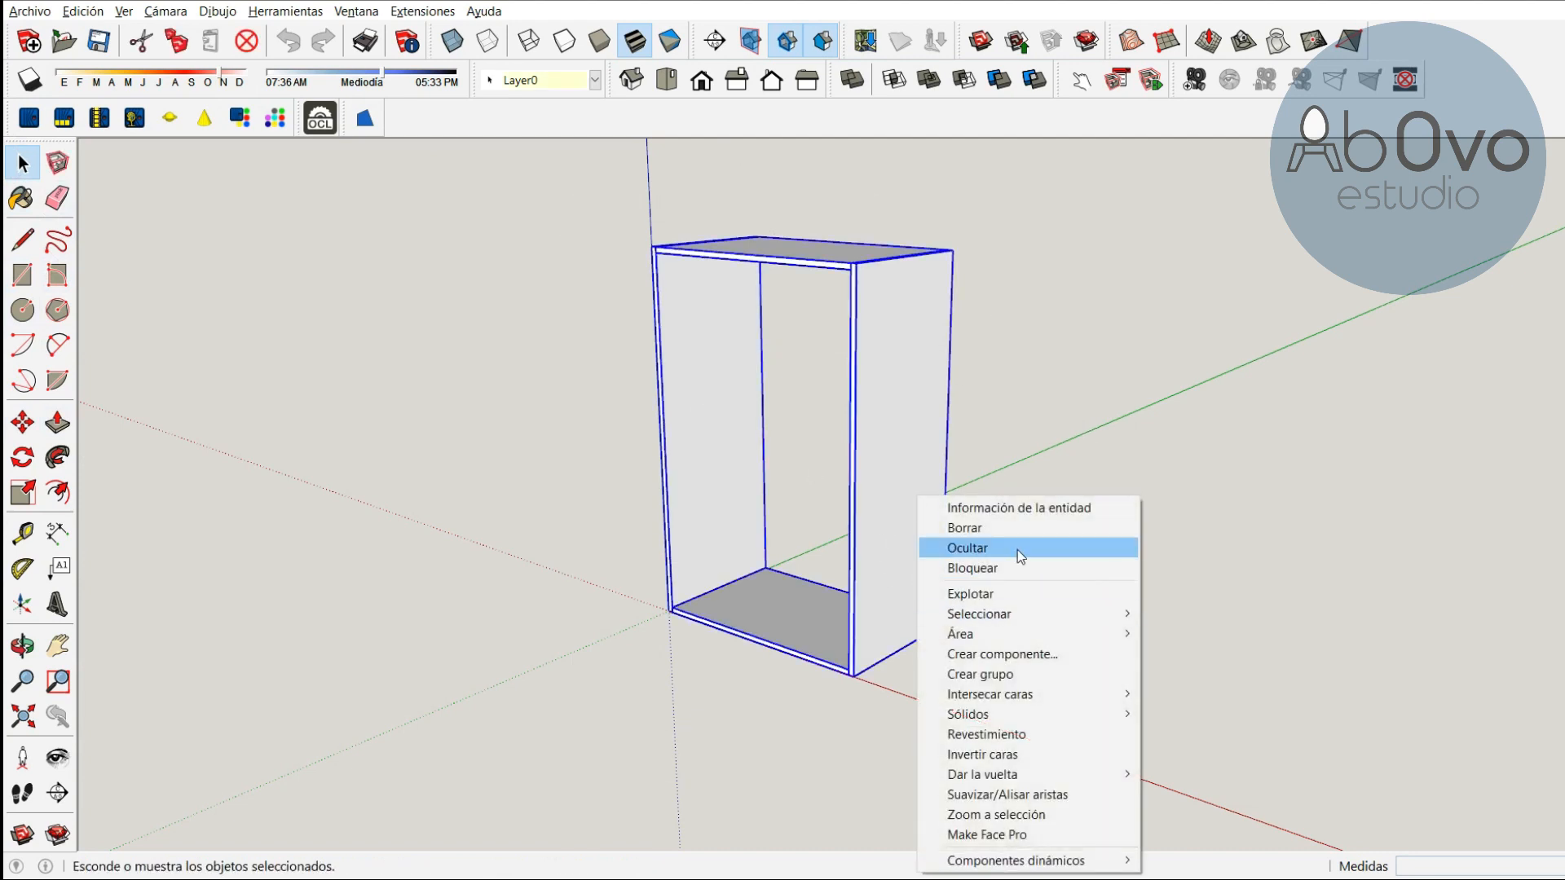
click(974, 525)
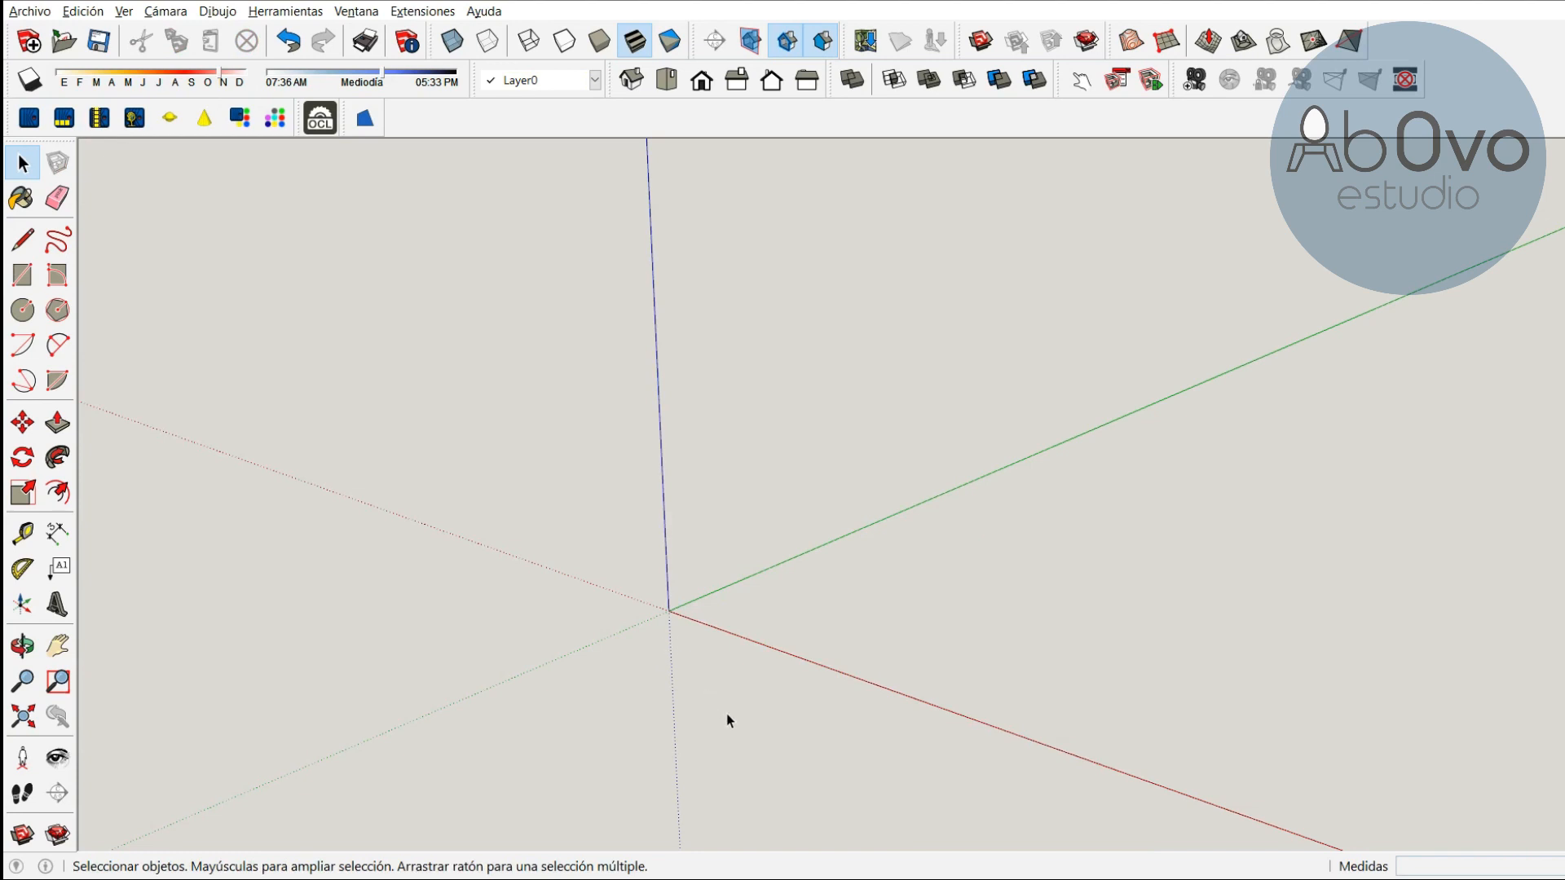
Draw an 800 by 480 mm rectangle starting at the origin with the Rectangle tool
click(31, 285)
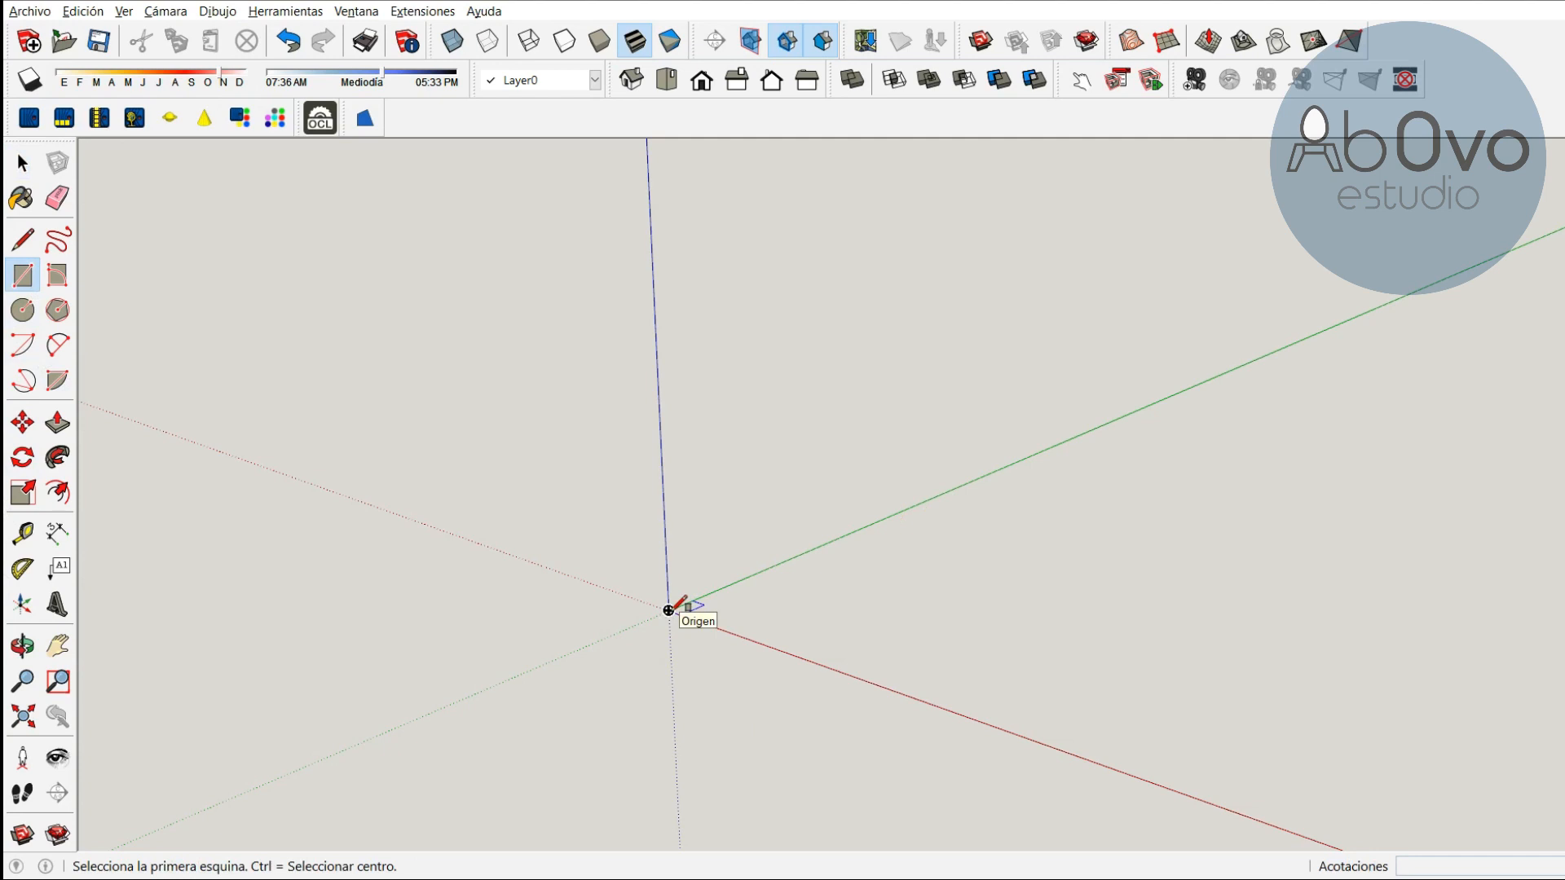
click(668, 610)
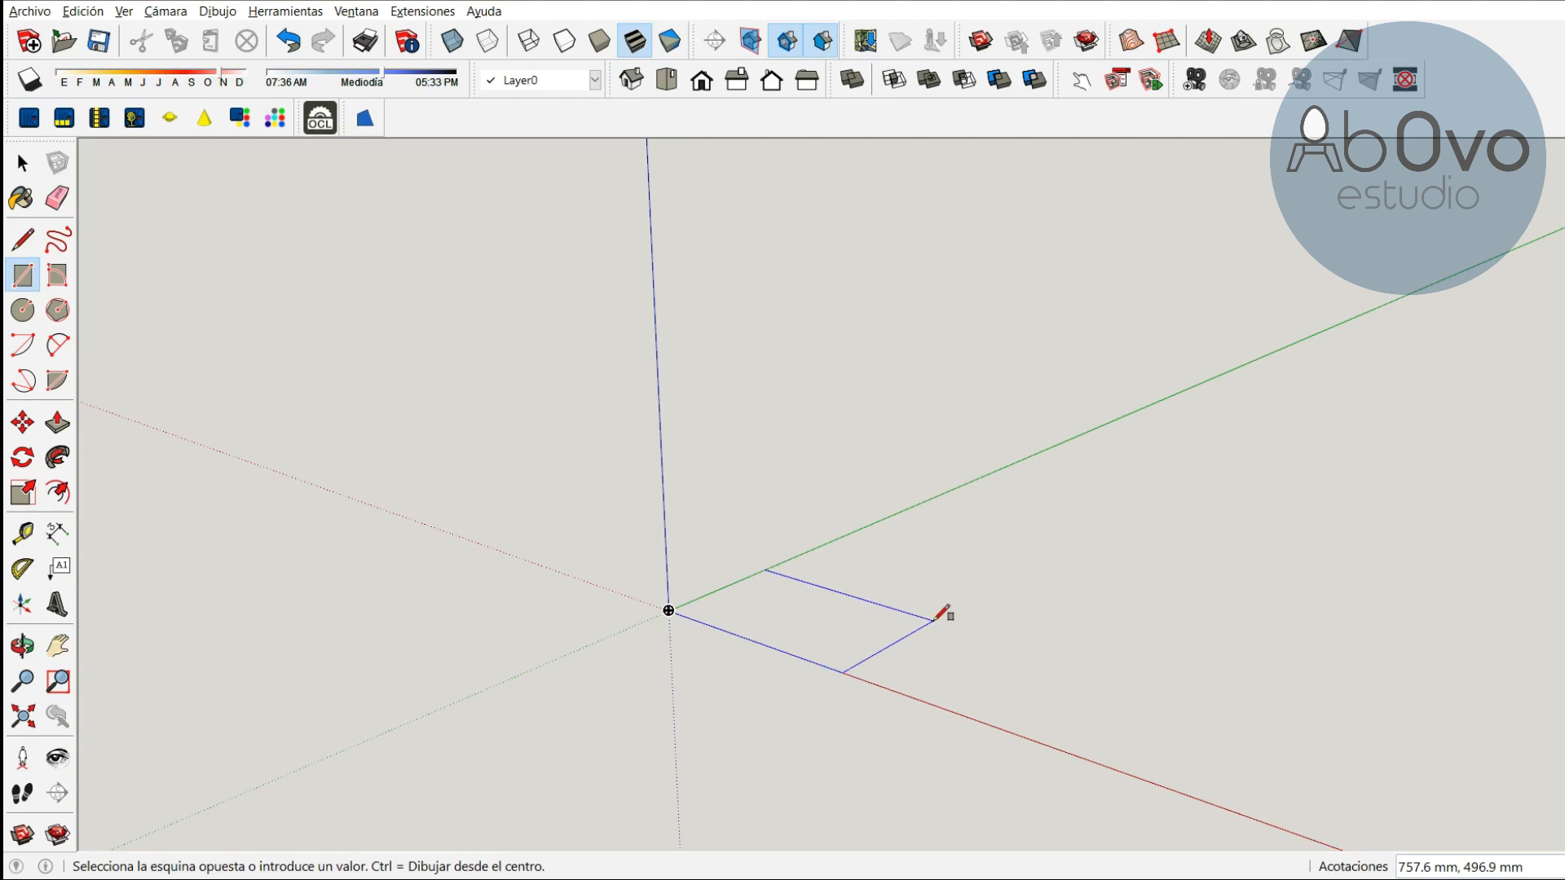
text(800,480)
key(Return)
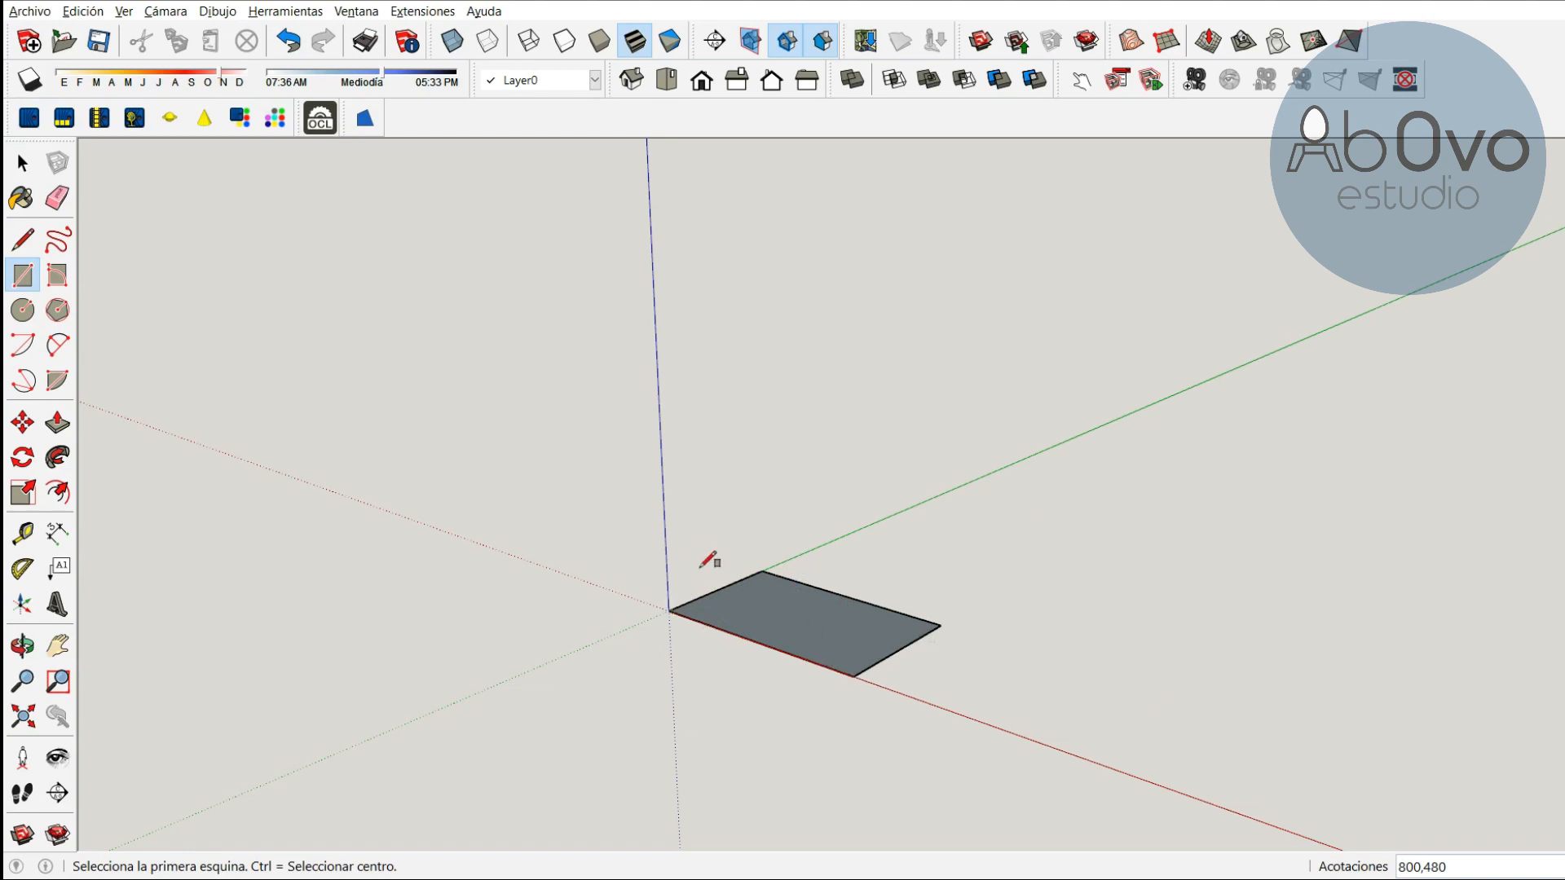
Select the rectangle's face and edges and make them a component named base, replacing the existing definition
key(space)
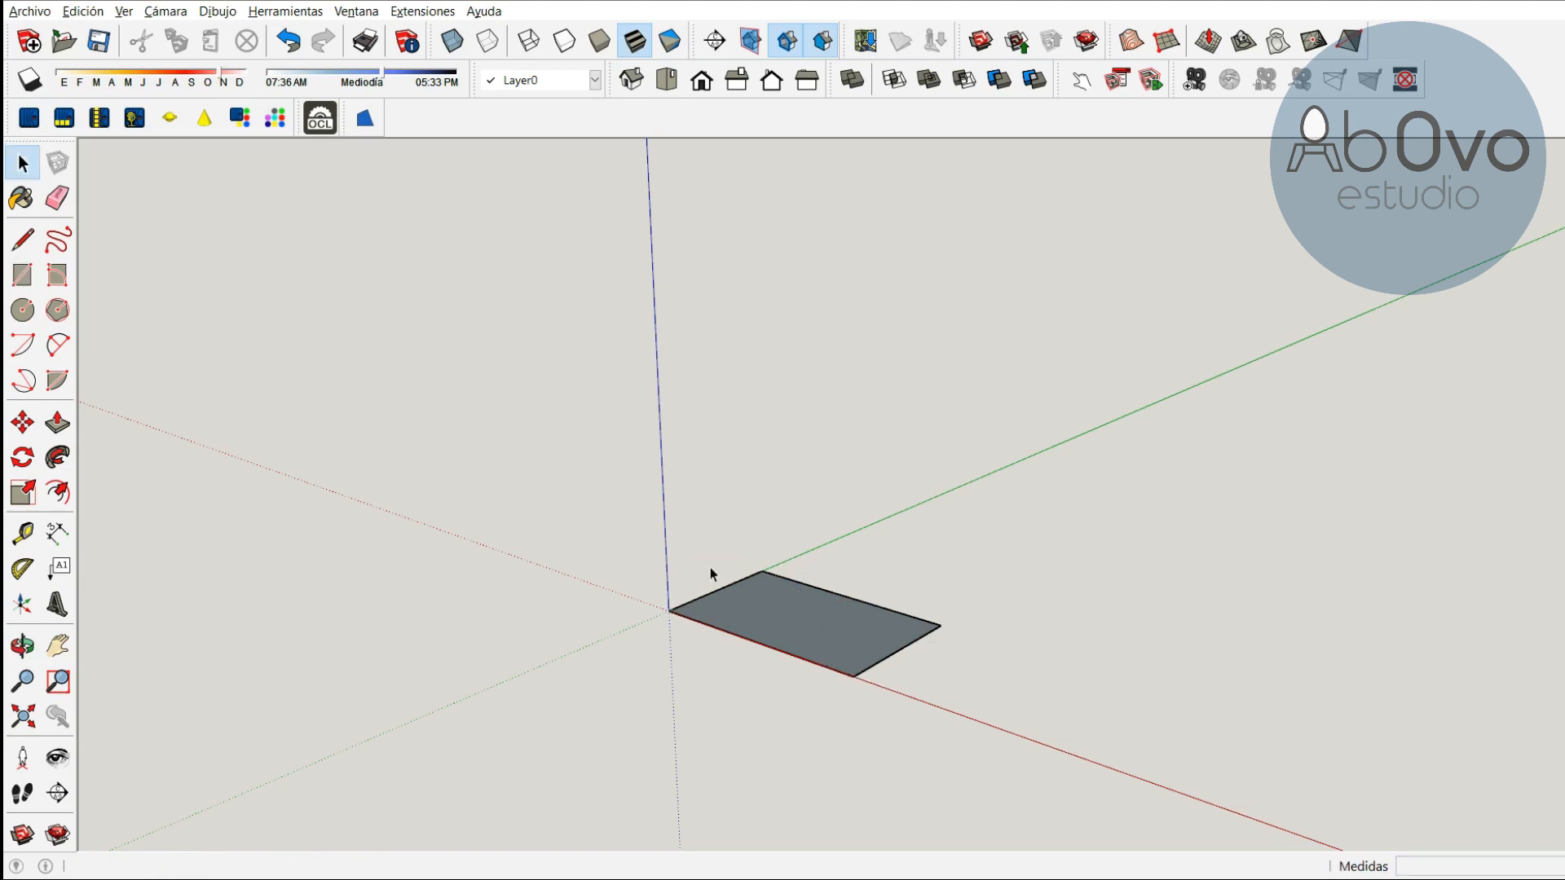
double_click(780, 614)
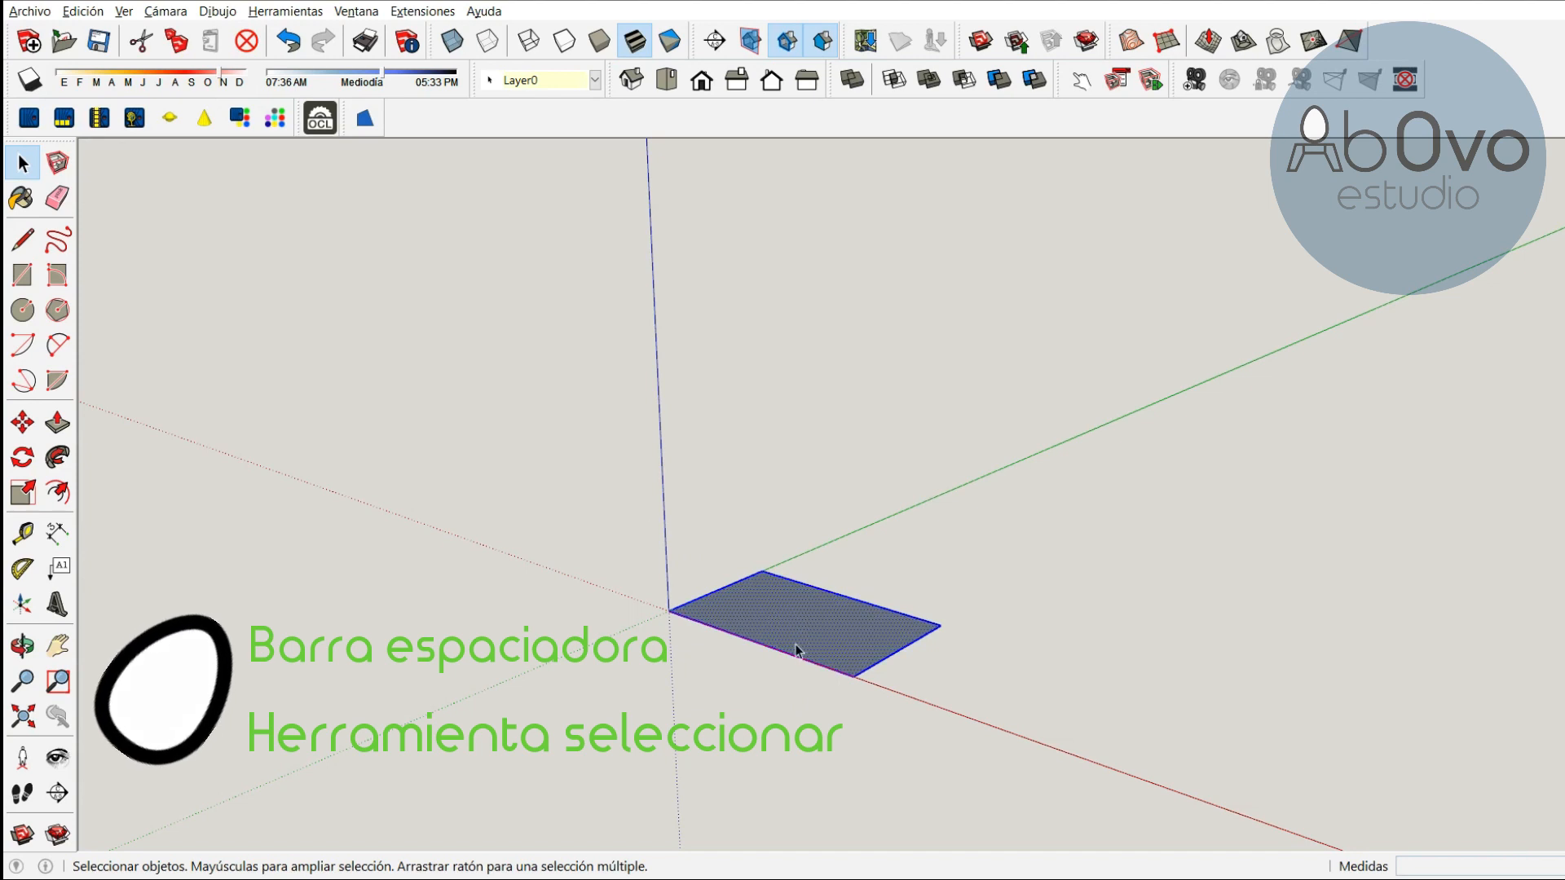
right_click(800, 615)
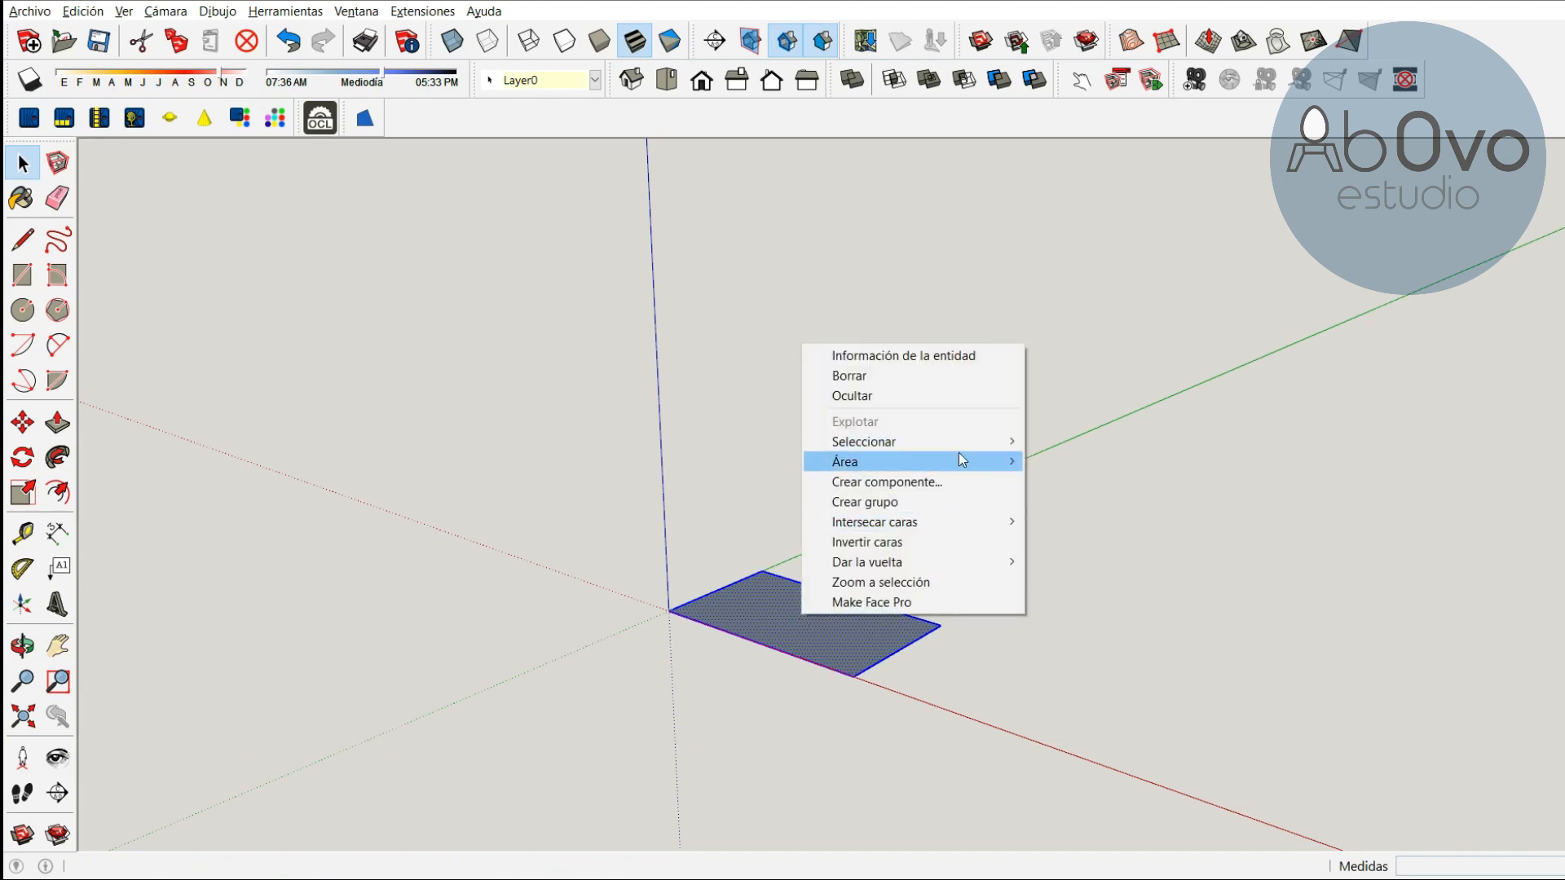
click(900, 481)
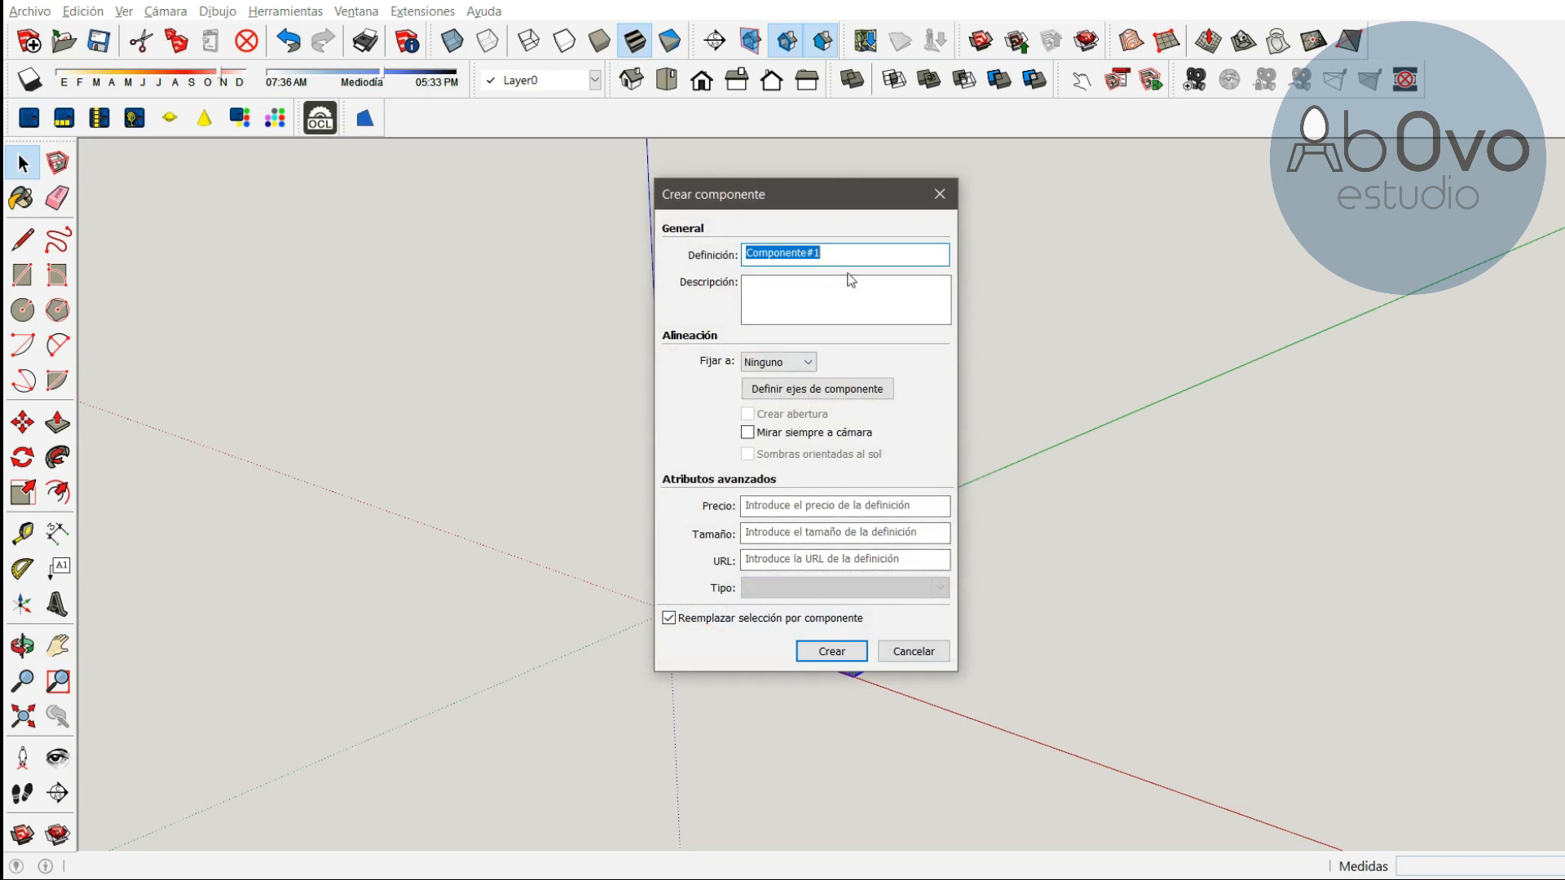
text(base)
key(Return)
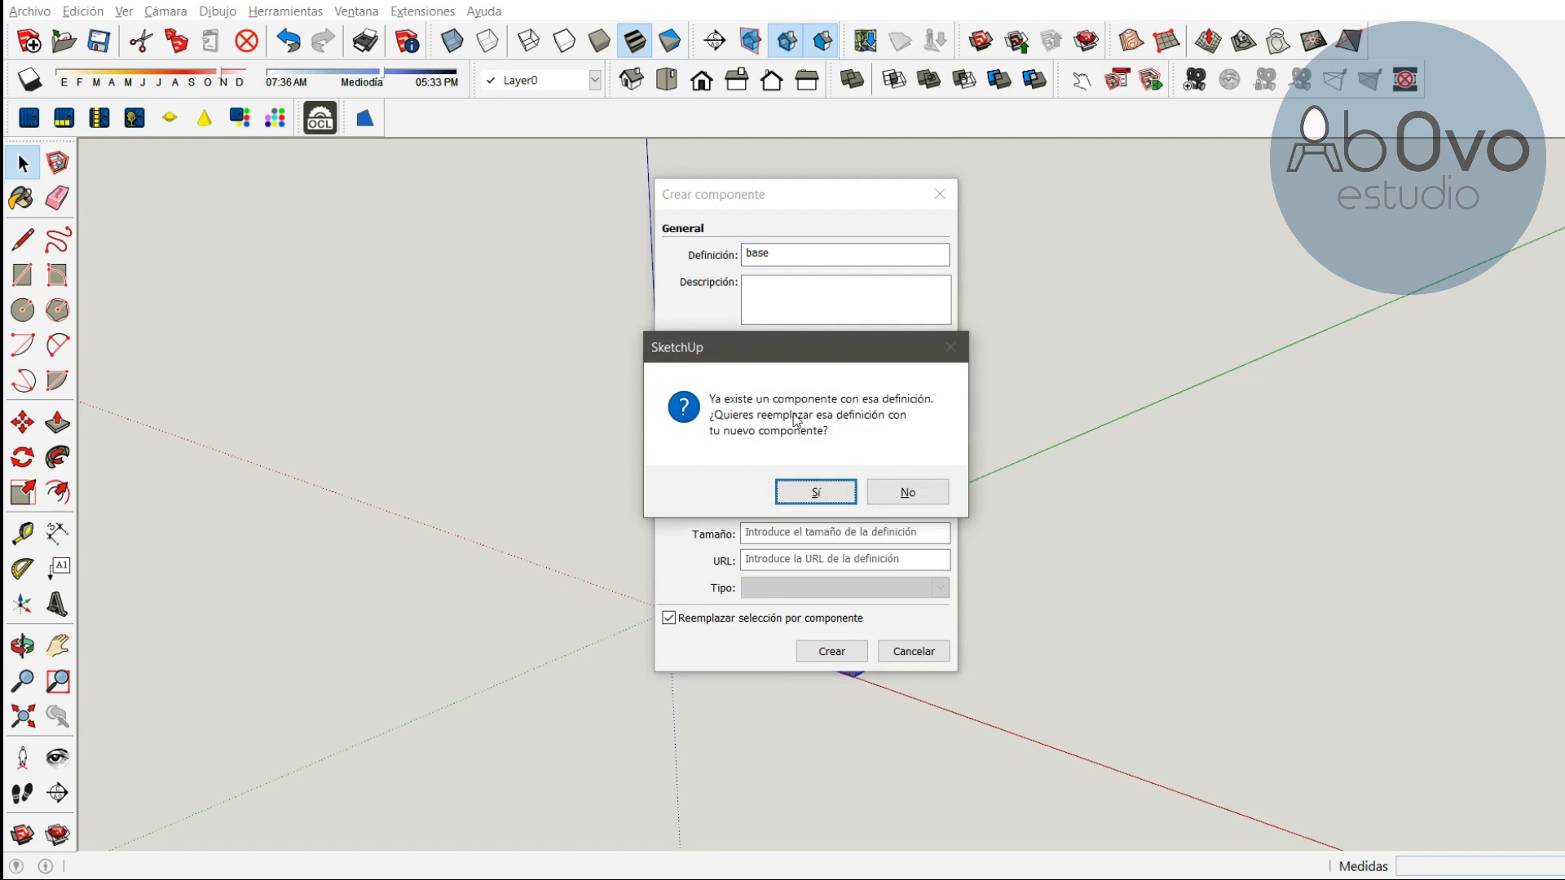
click(817, 491)
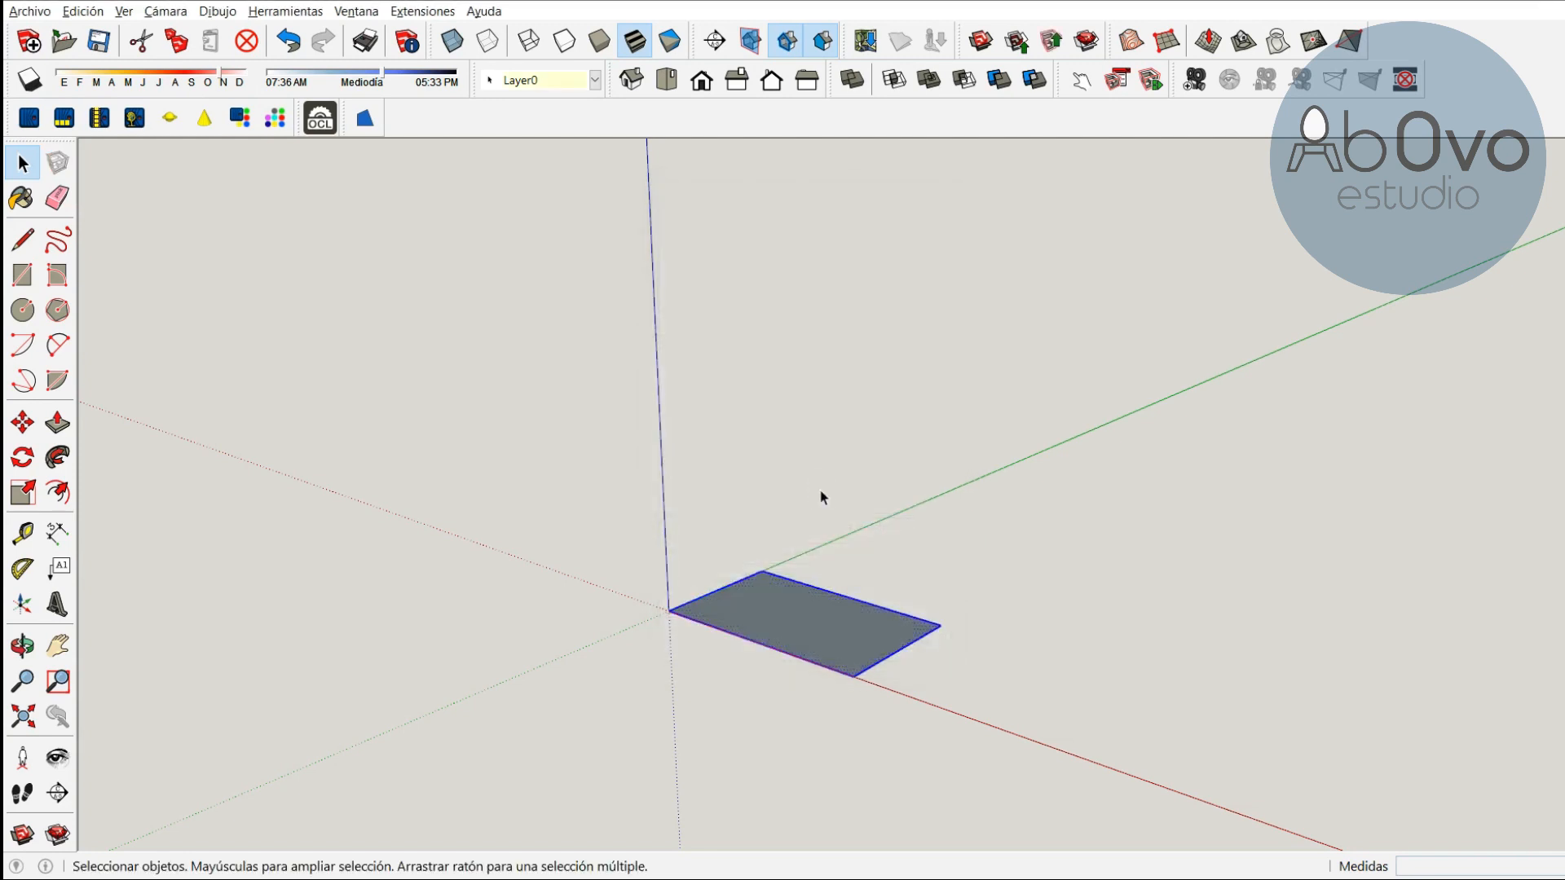
Open the base component for editing and push/pull its face up 18 mm
right_click(801, 624)
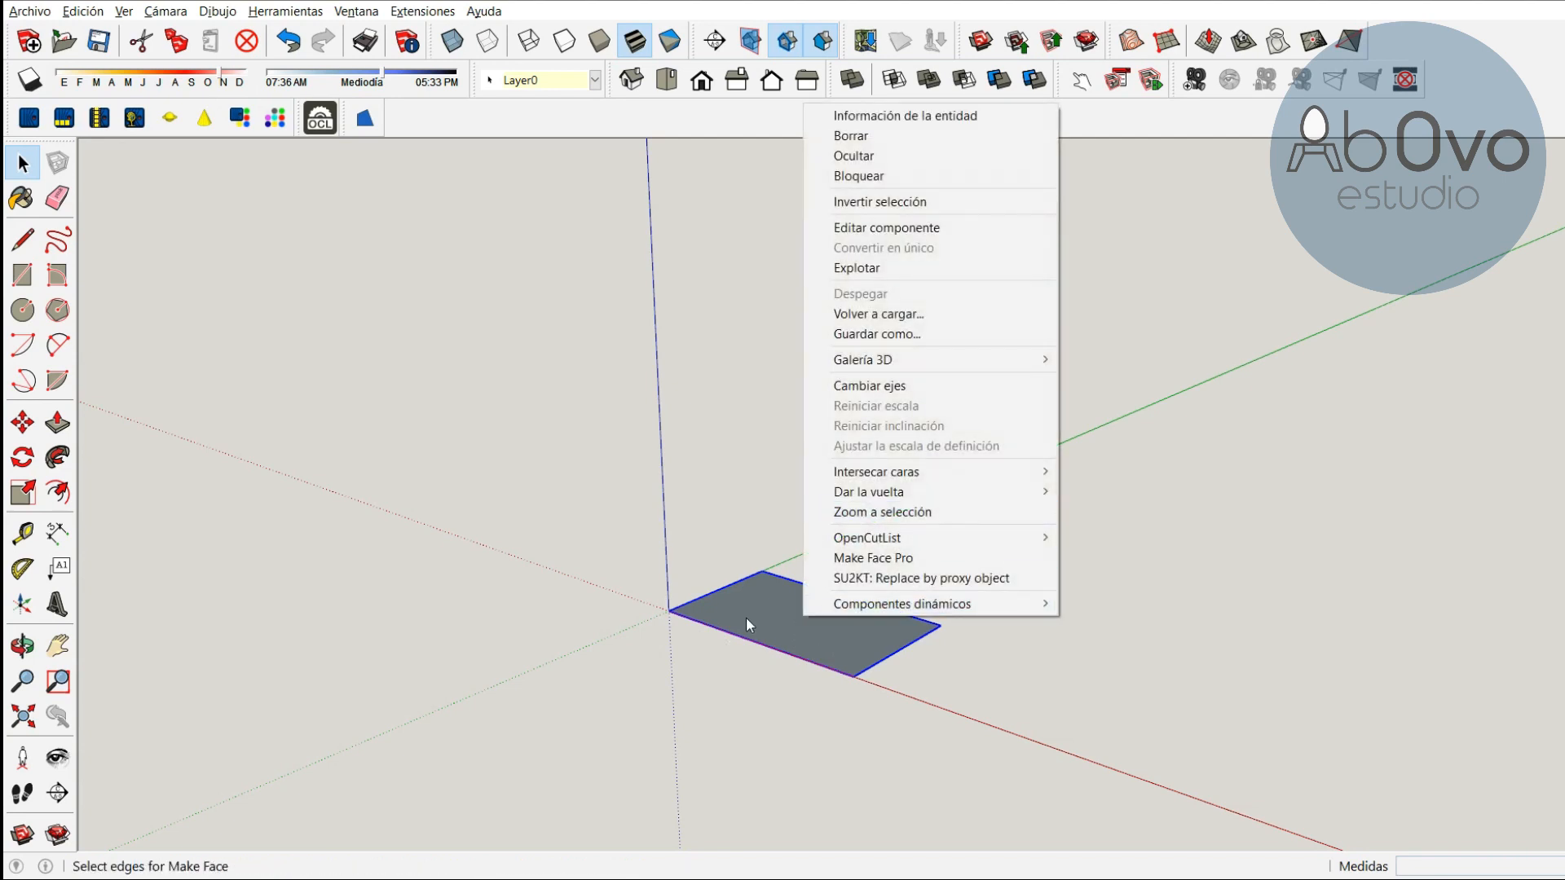
click(885, 230)
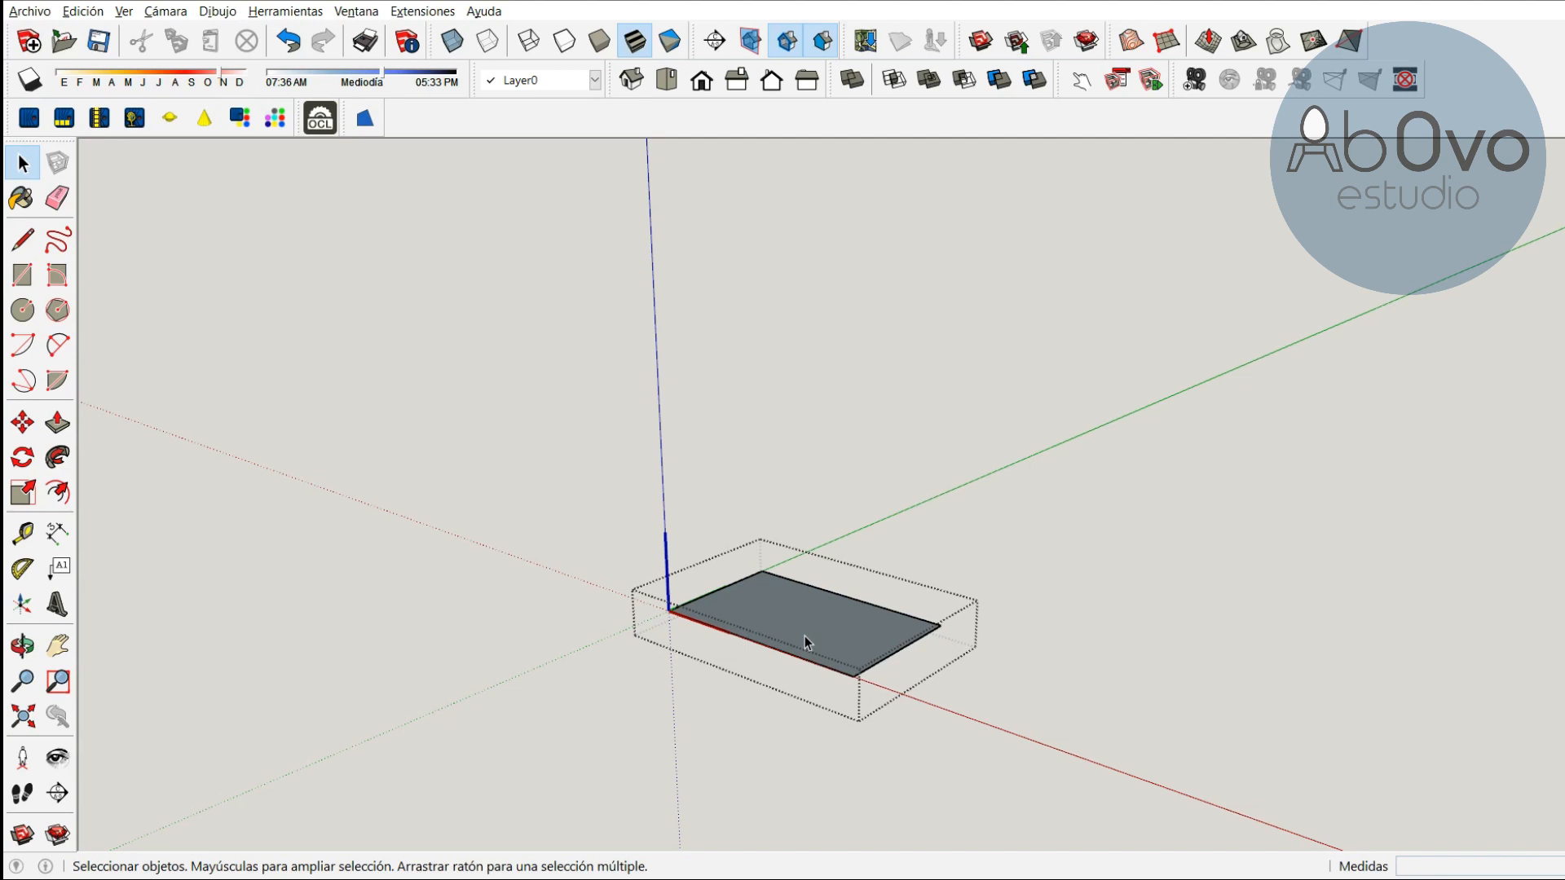
key(p)
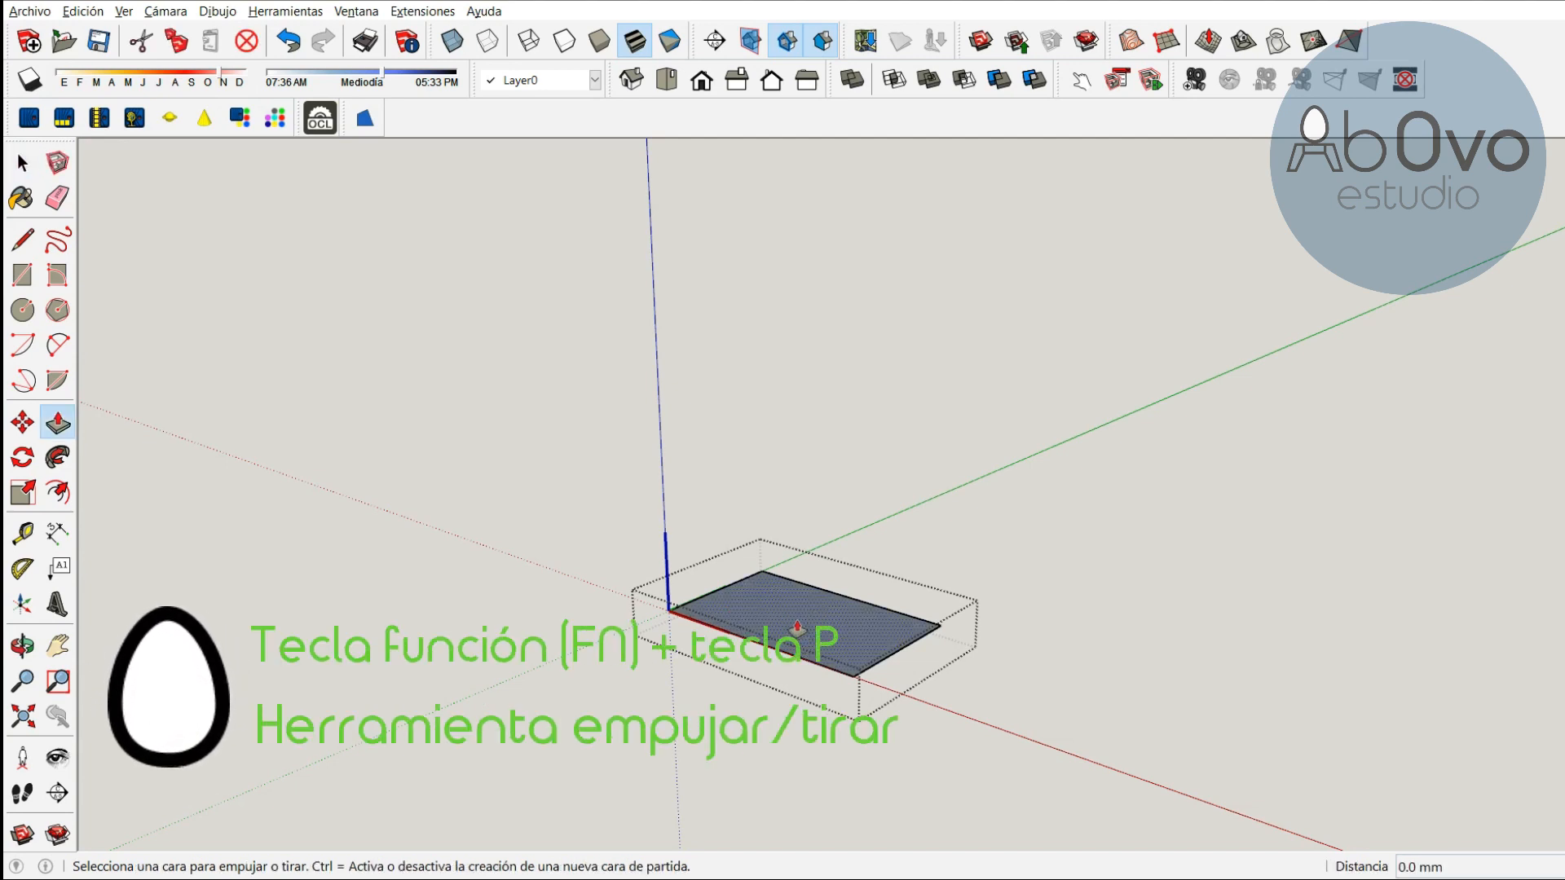
click(797, 628)
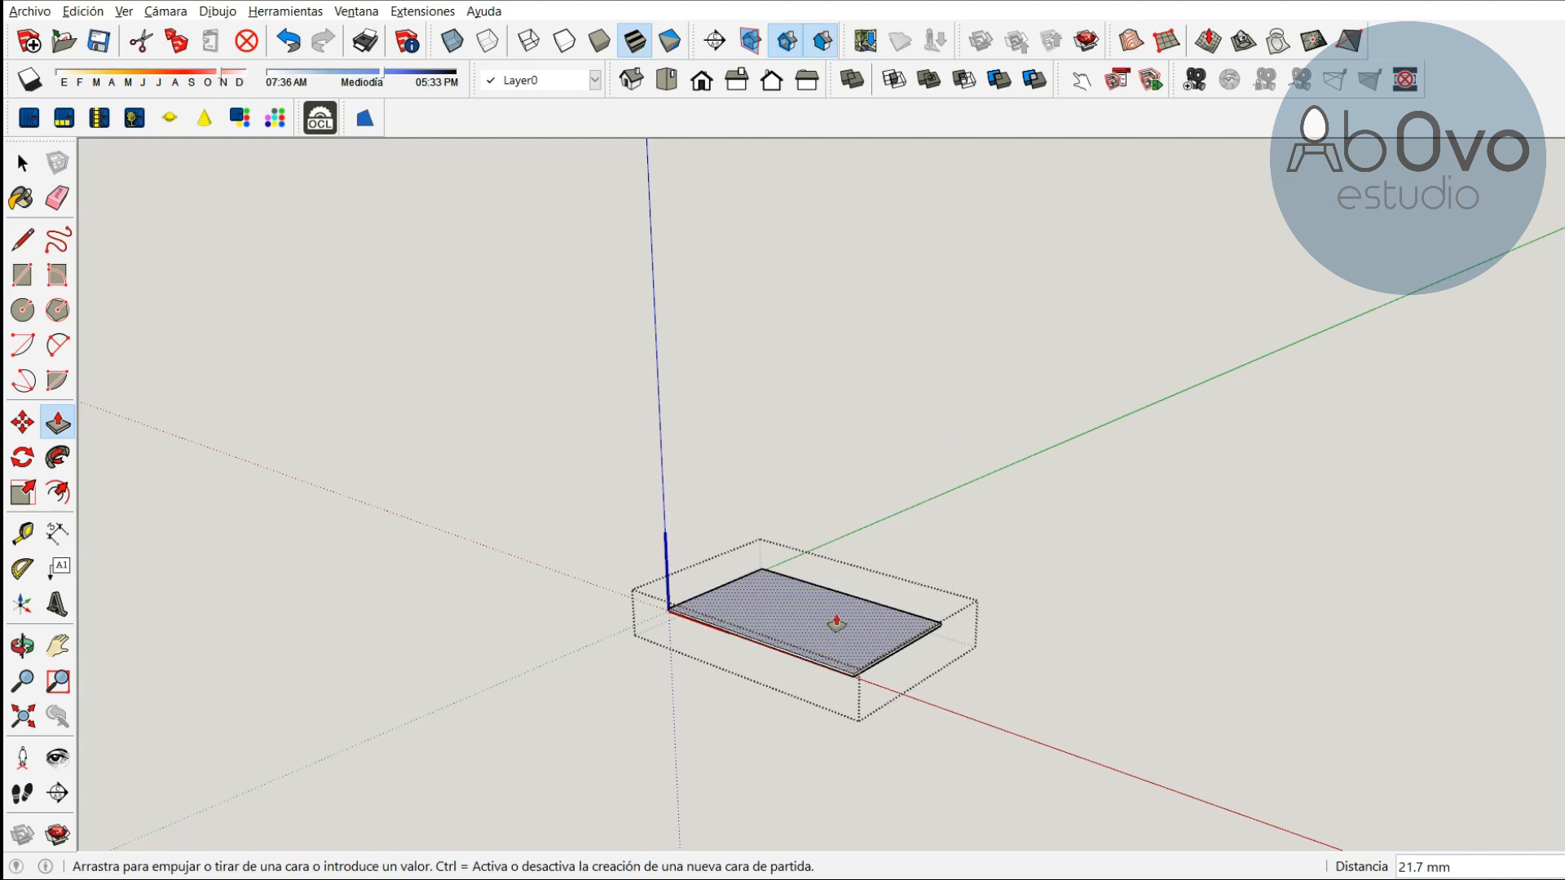
click(842, 644)
click(842, 643)
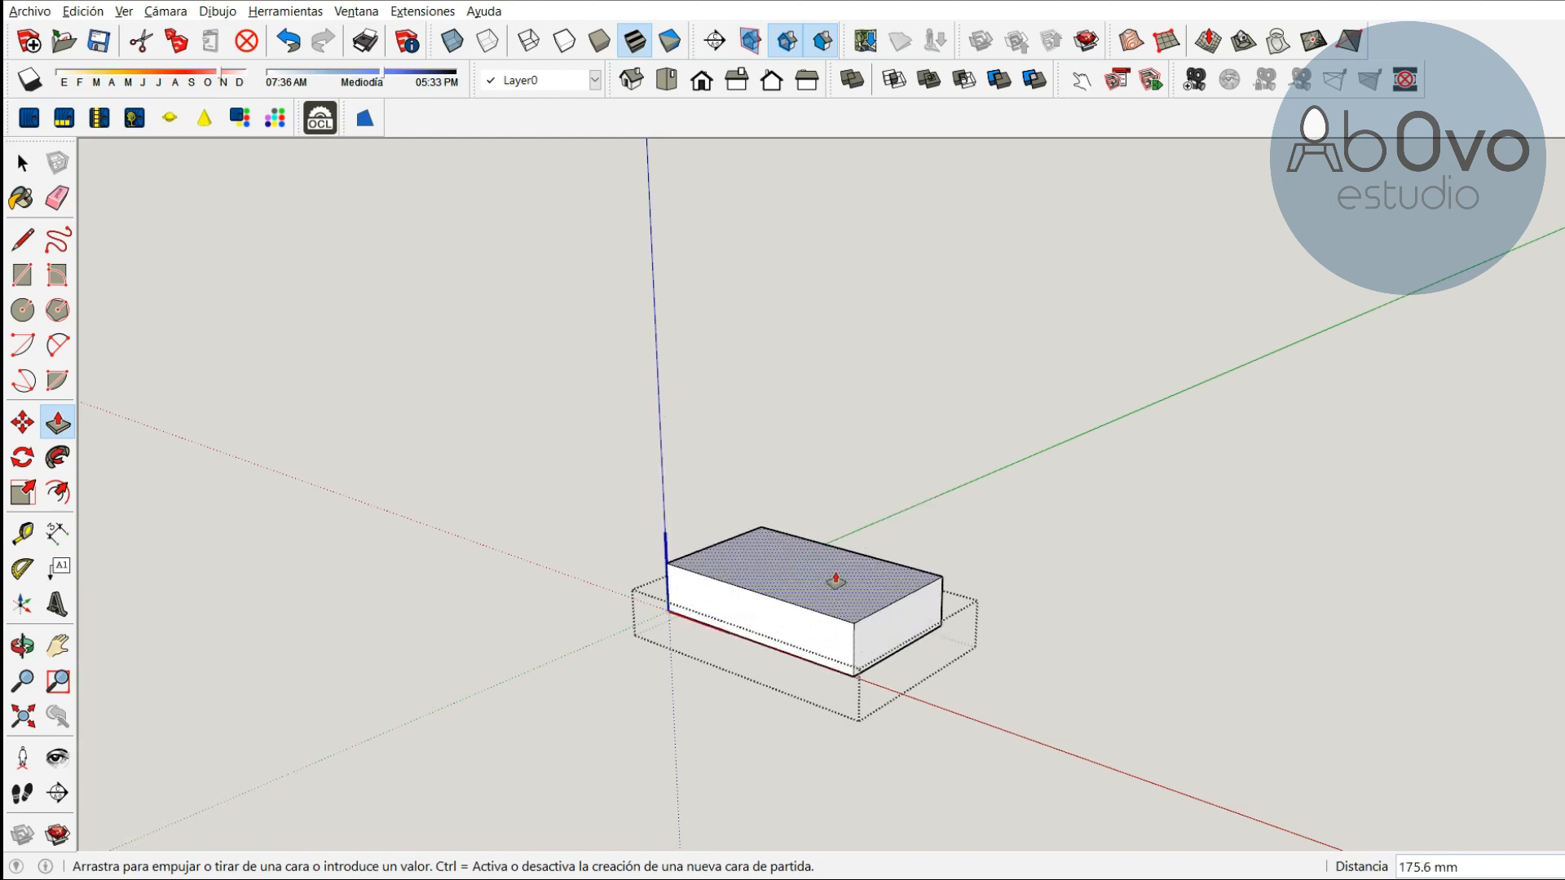
text(18)
key(Return)
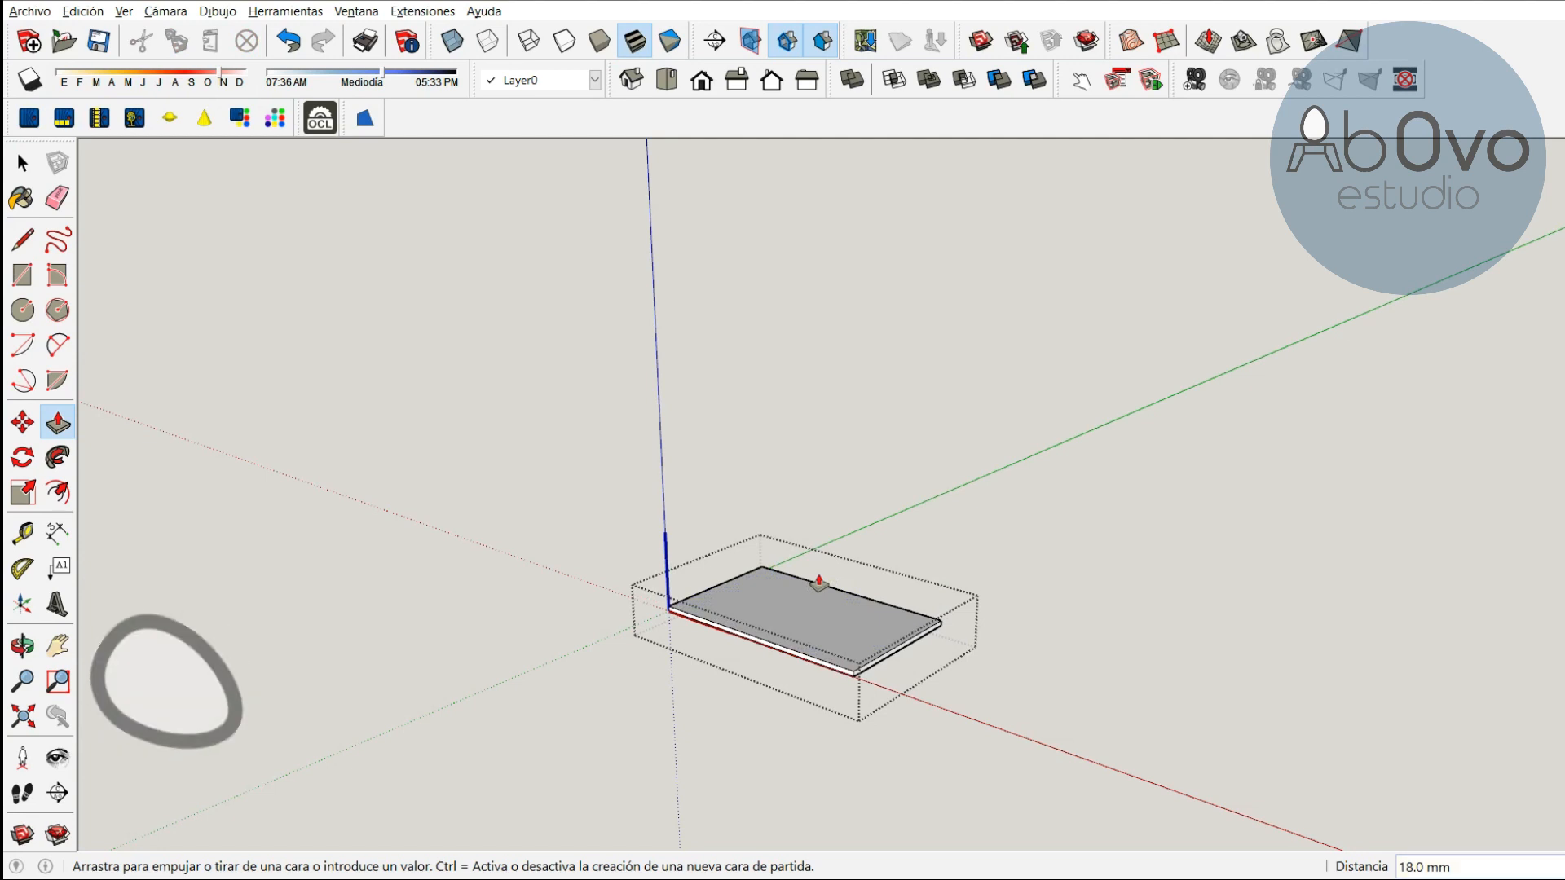
Push the panel's long front edge face inward by 18 mm
key(o)
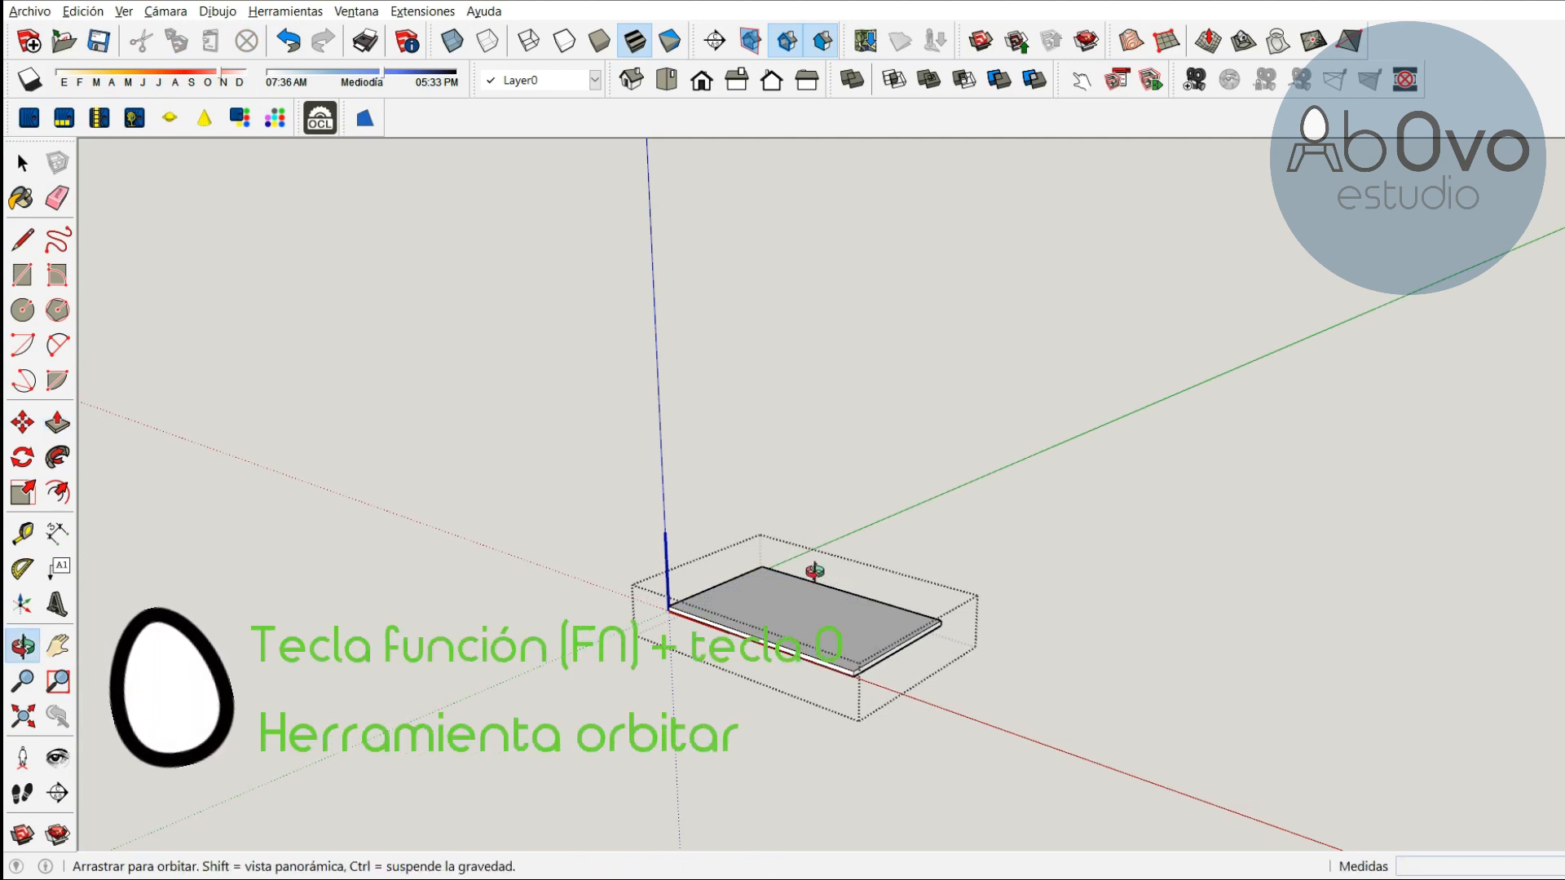
drag(901, 600, 668, 580)
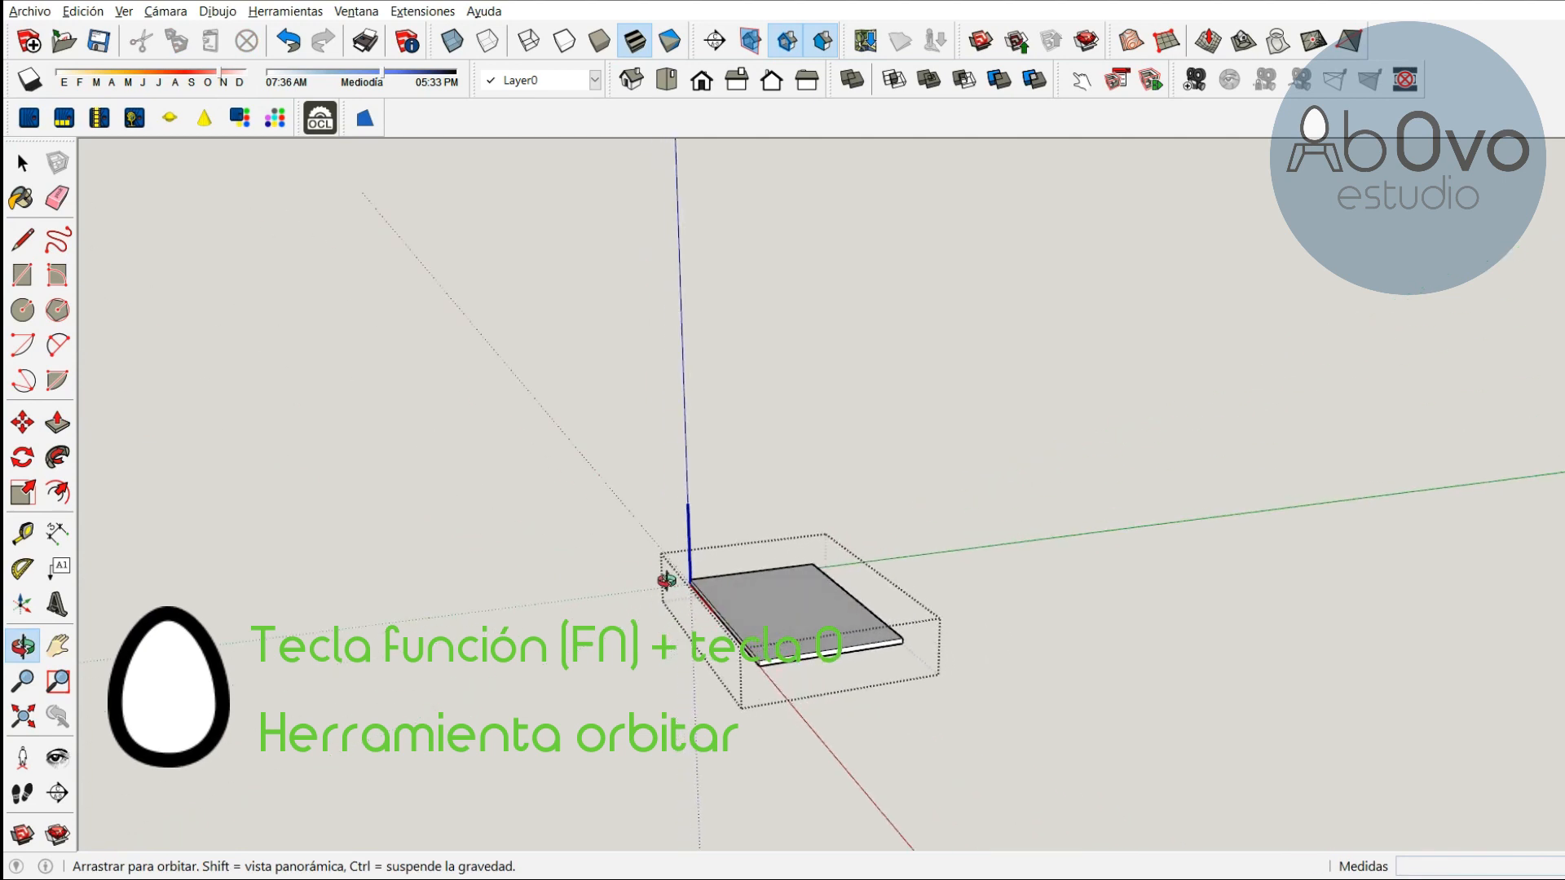
drag(848, 636, 721, 536)
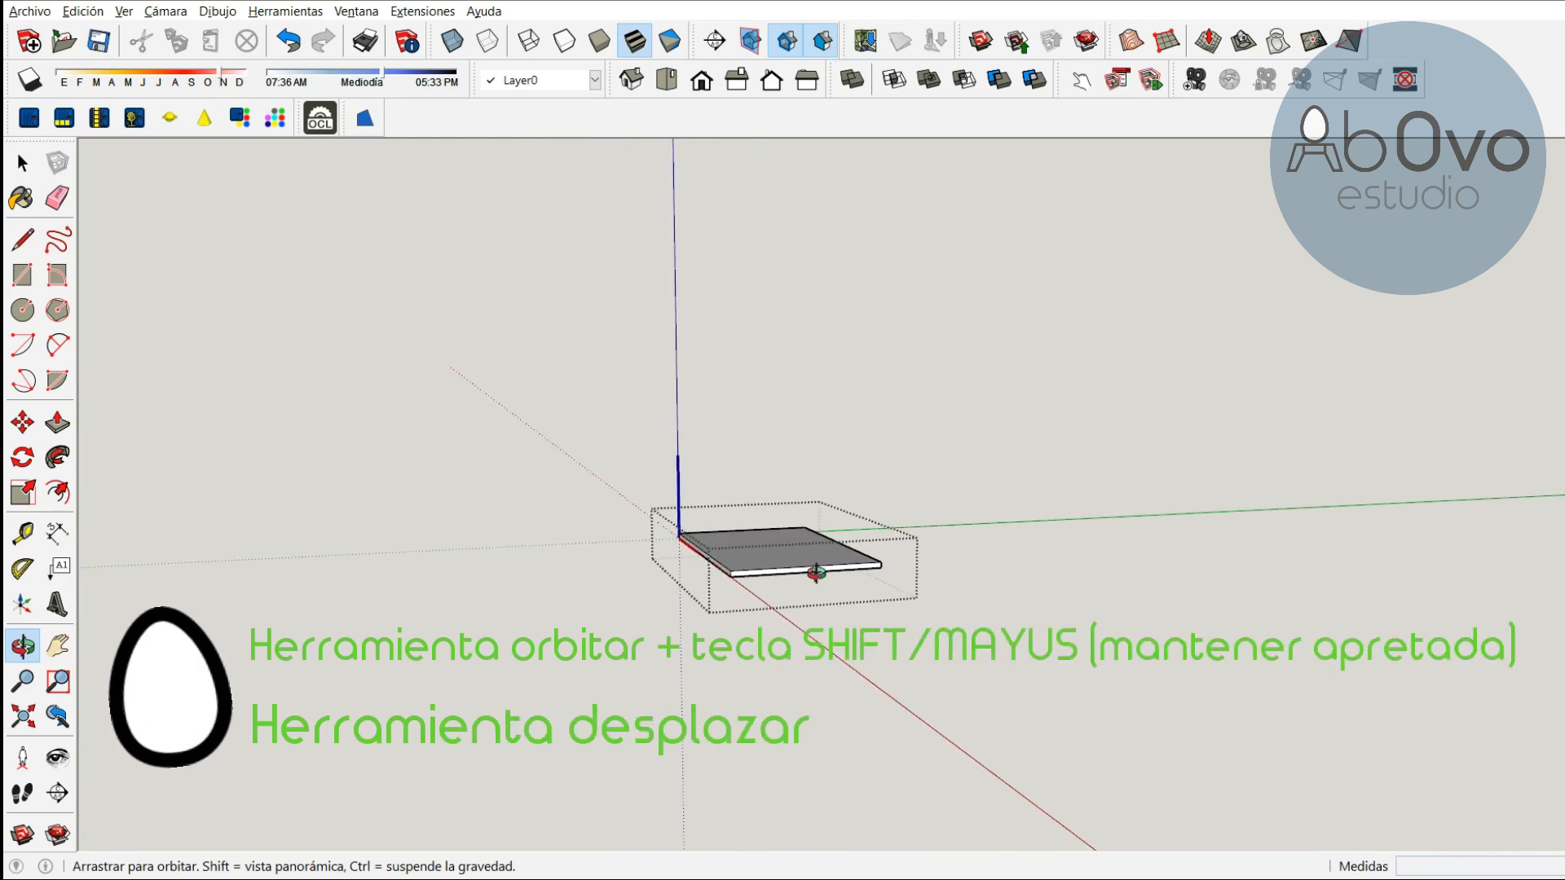
scroll(817, 569, up, 6)
drag(798, 571, 785, 597)
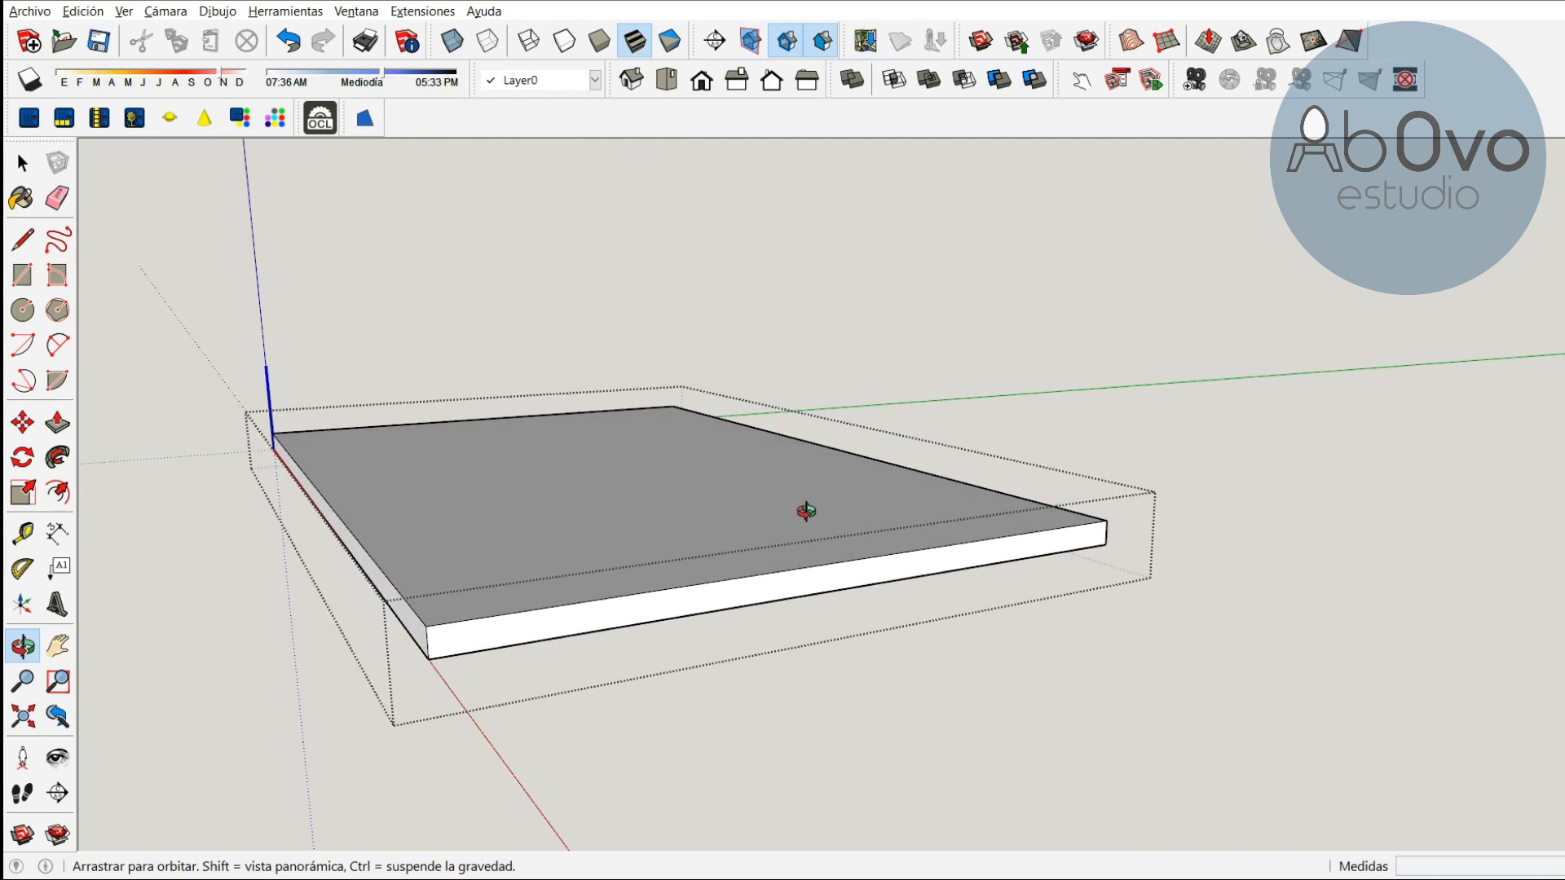
key(p)
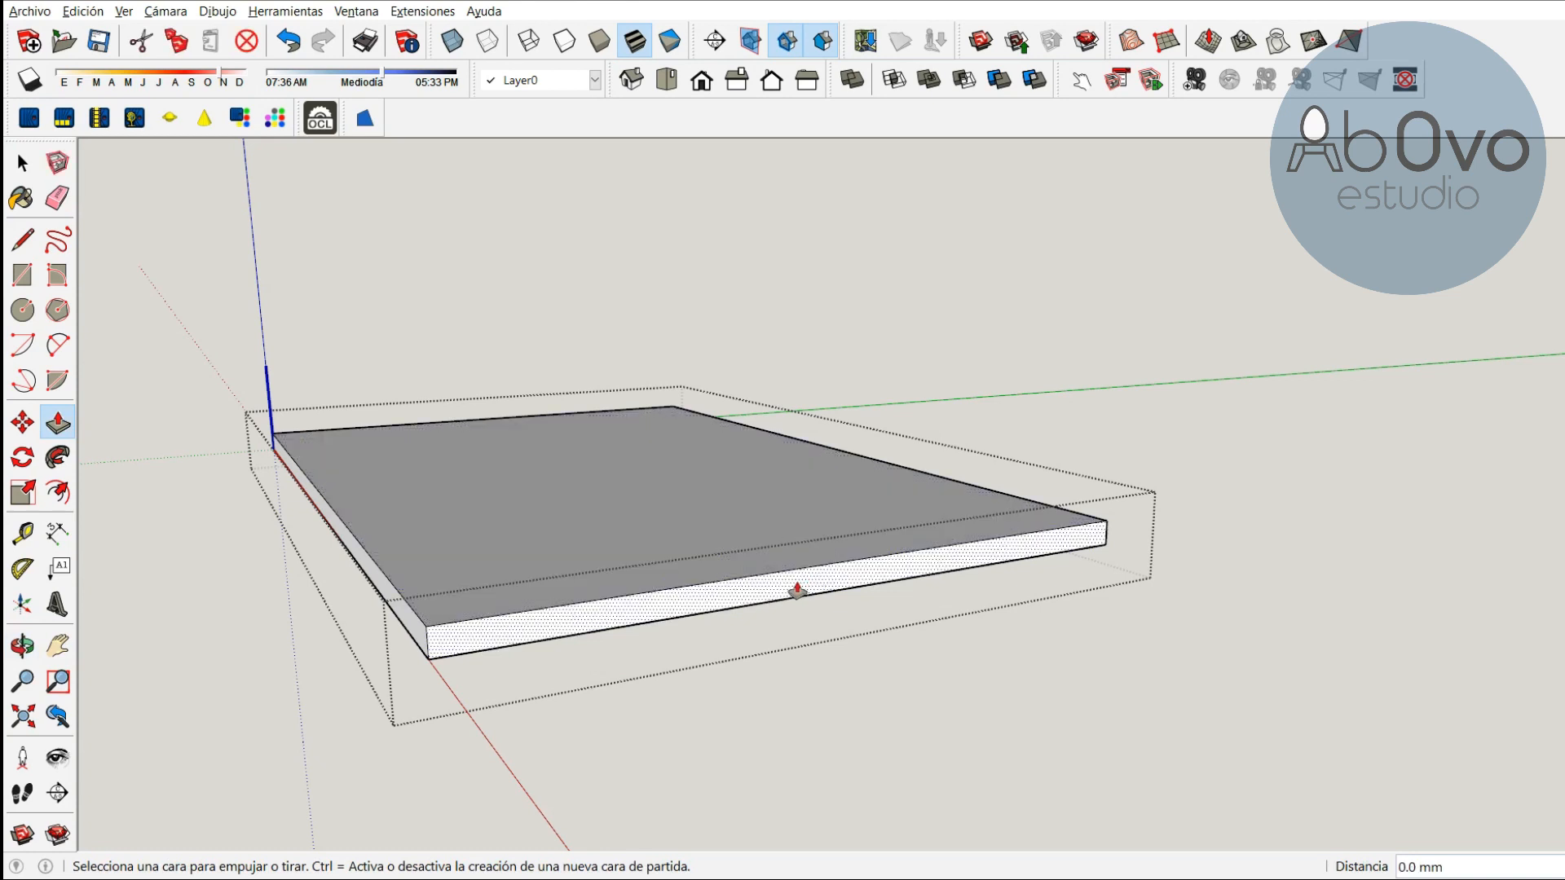
drag(797, 590, 774, 582)
text(18)
key(Return)
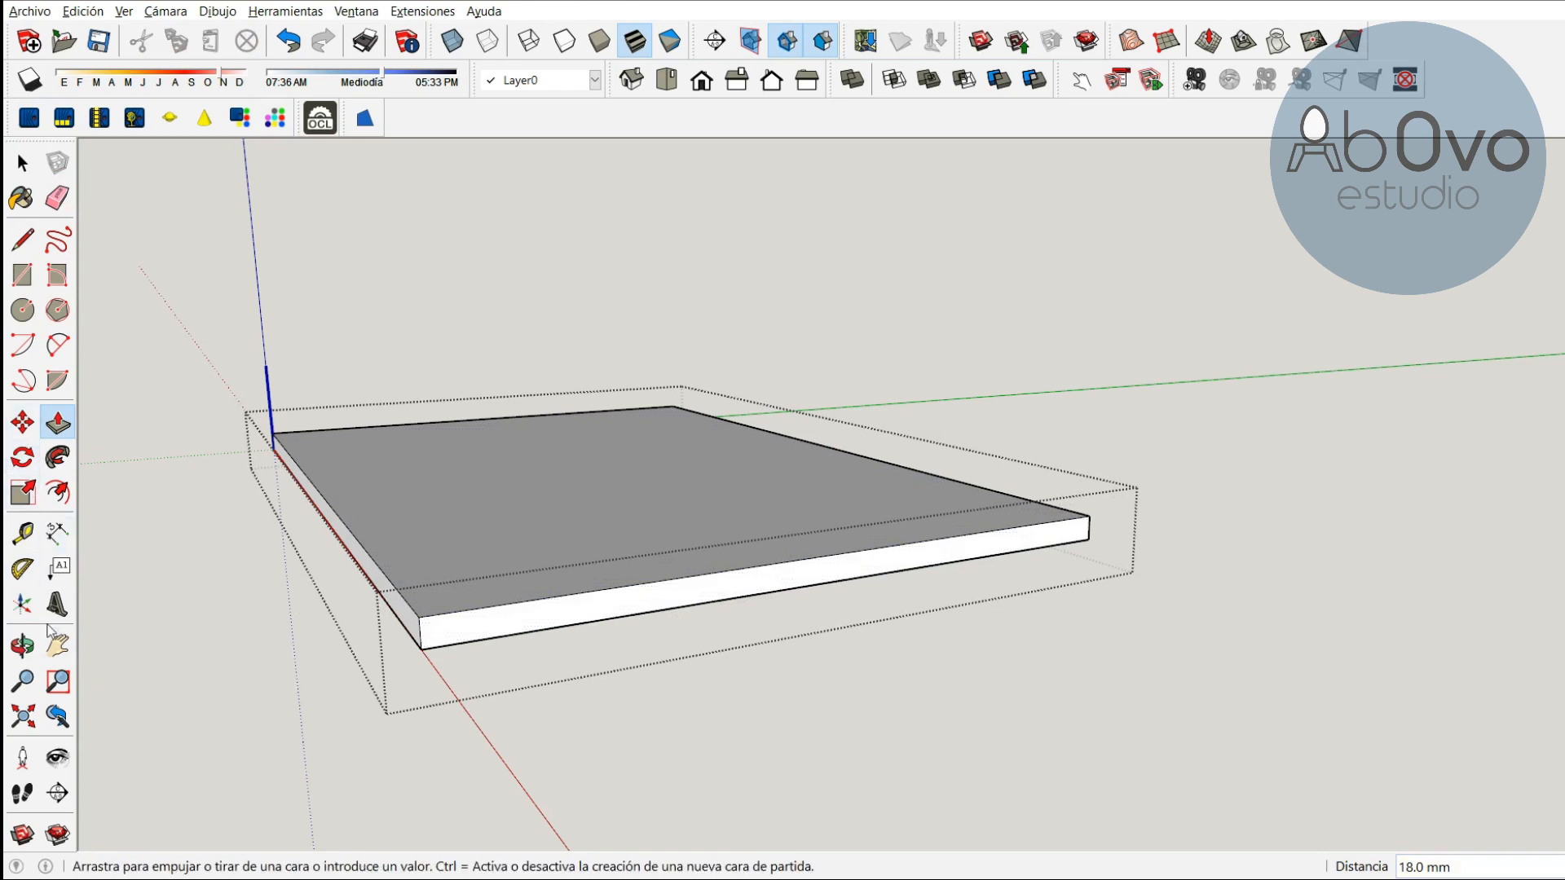
Push the panel's short end face inward by 18 mm
click(23, 647)
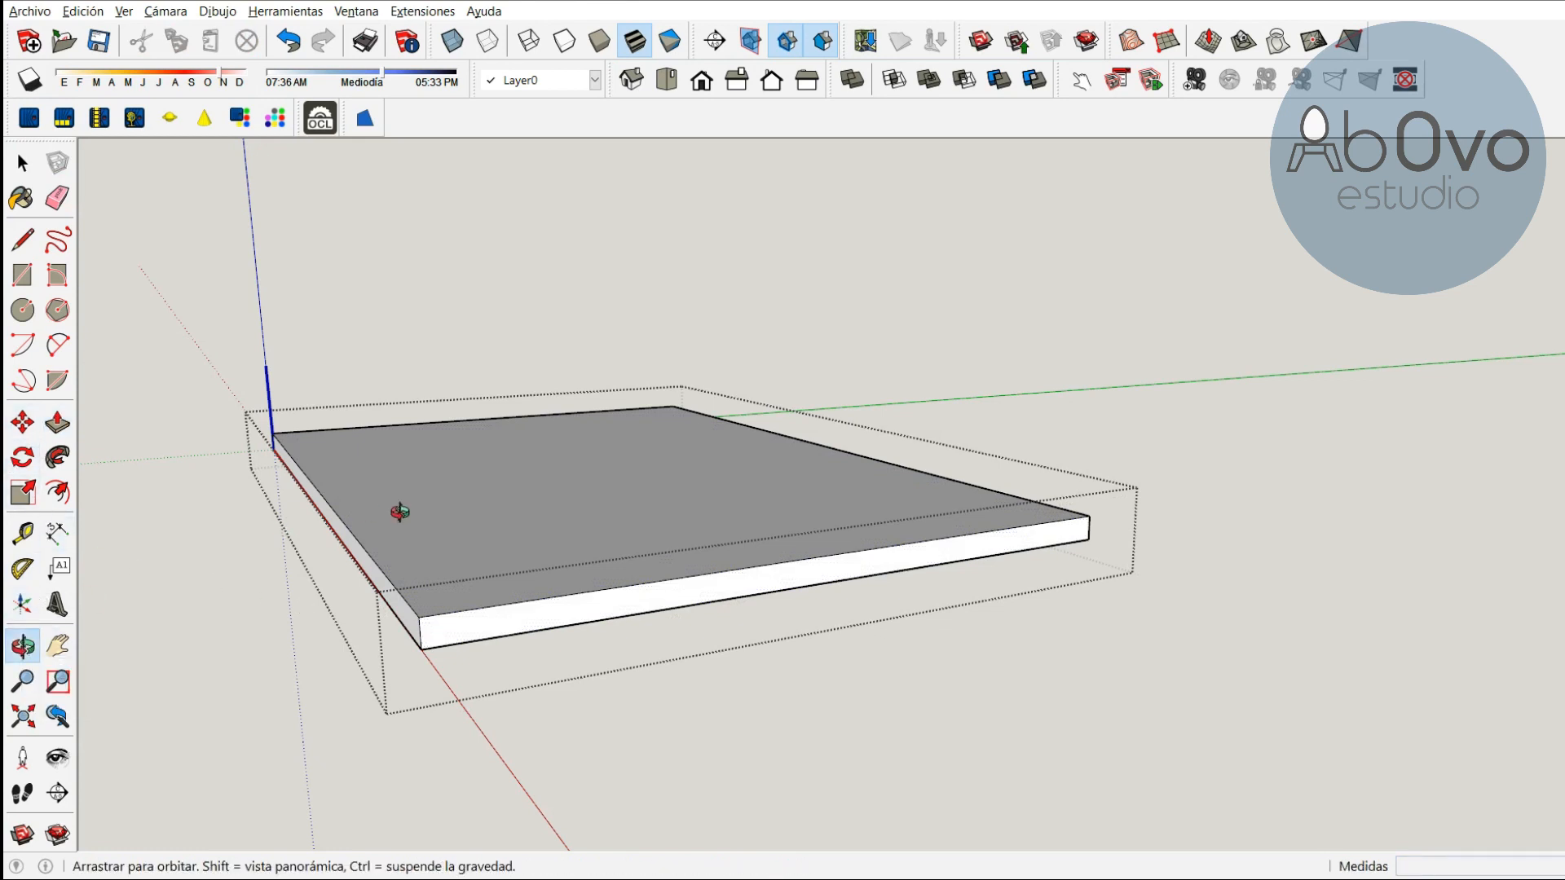
drag(359, 481, 759, 651)
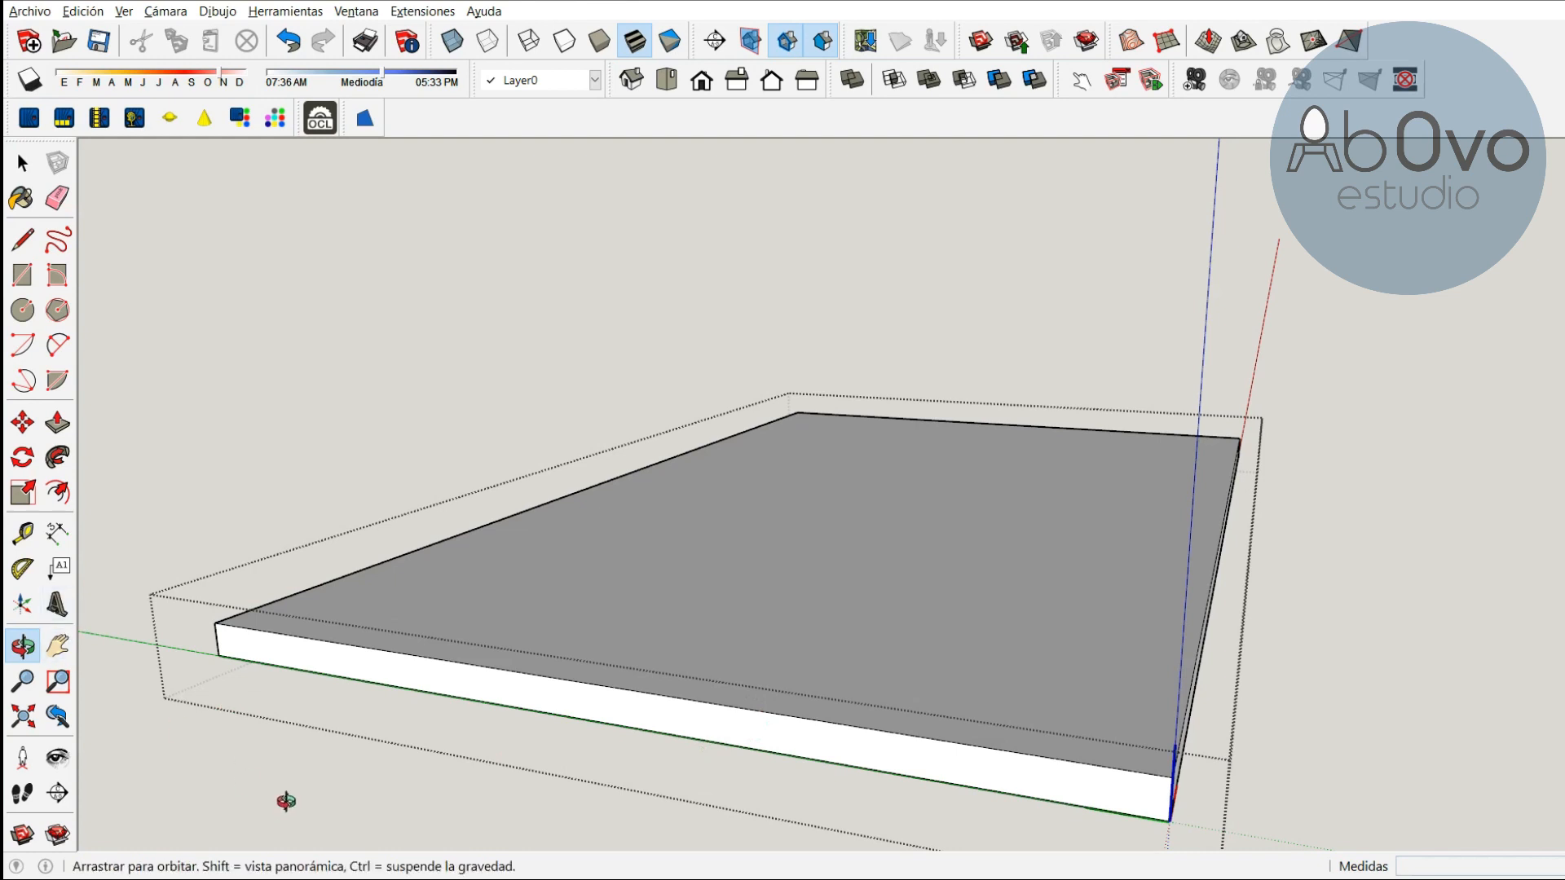
key(p)
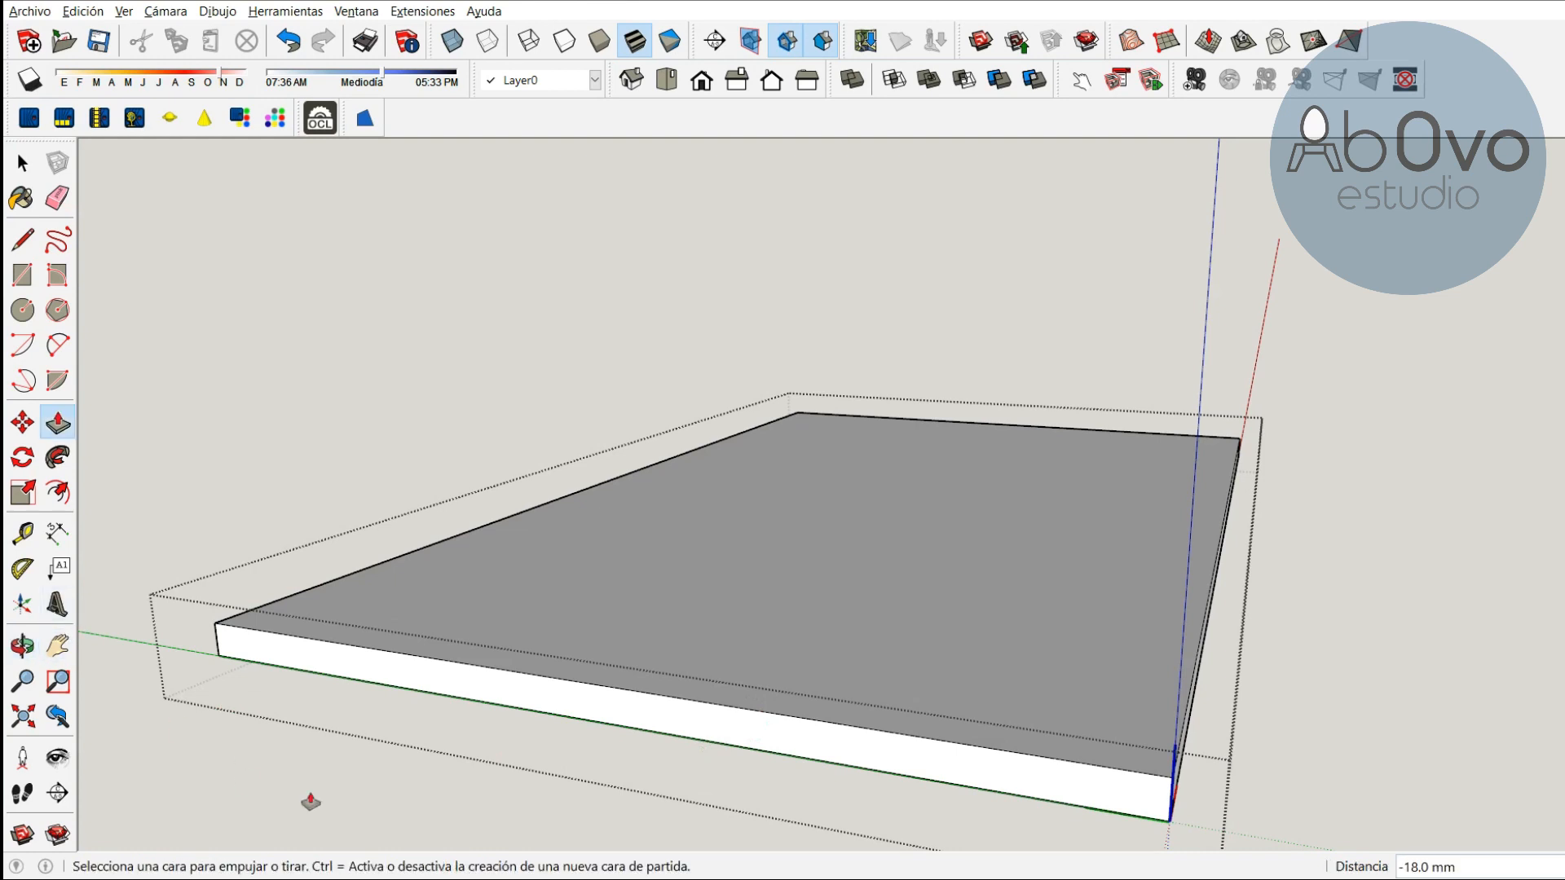
click(624, 715)
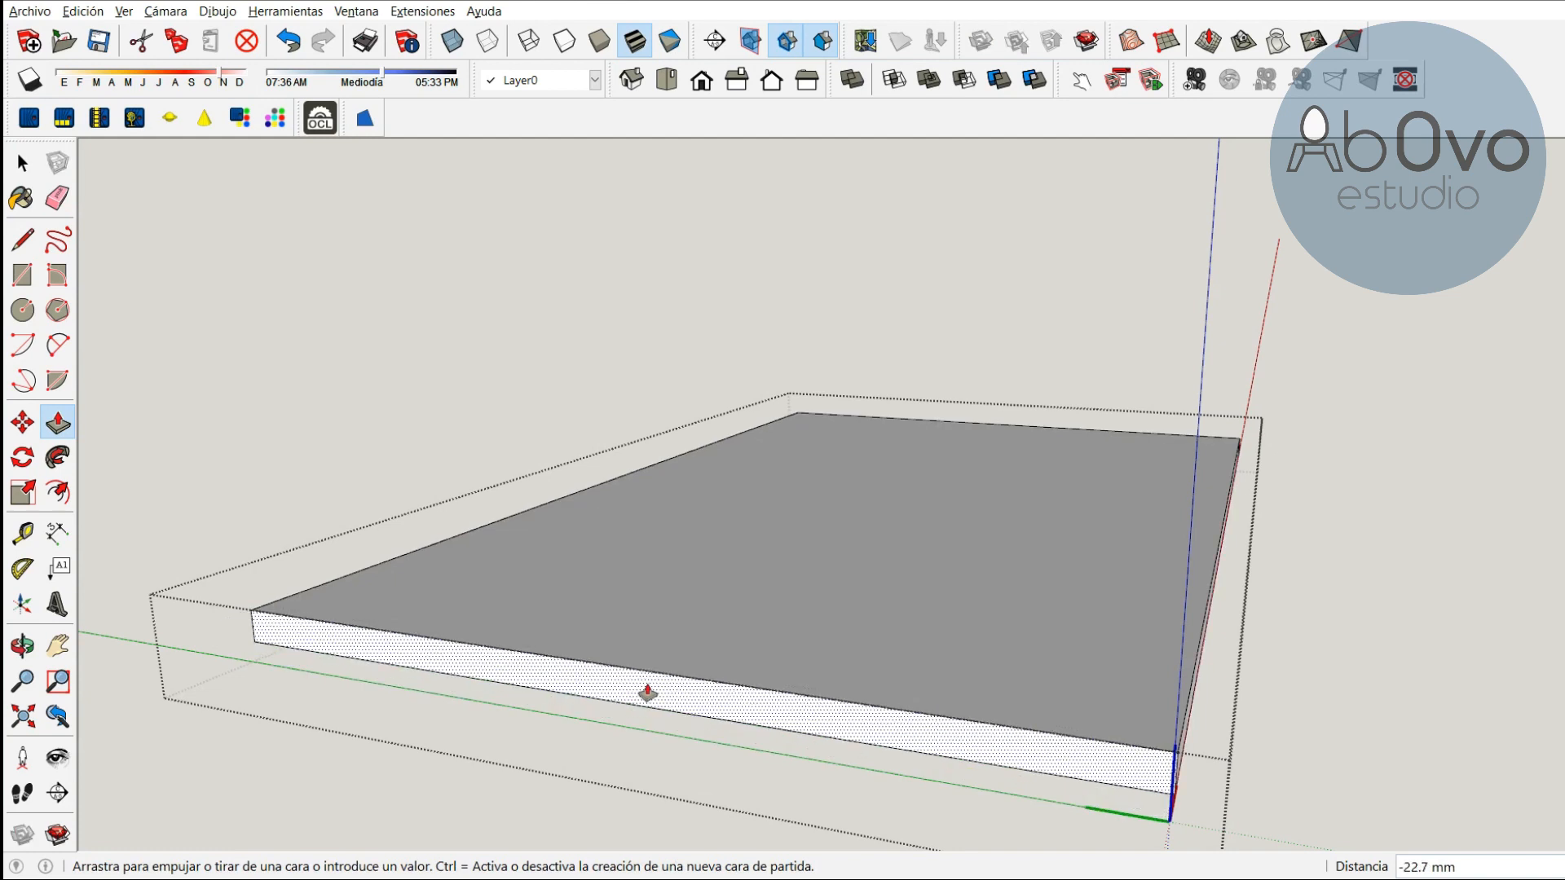
text(18)
key(Return)
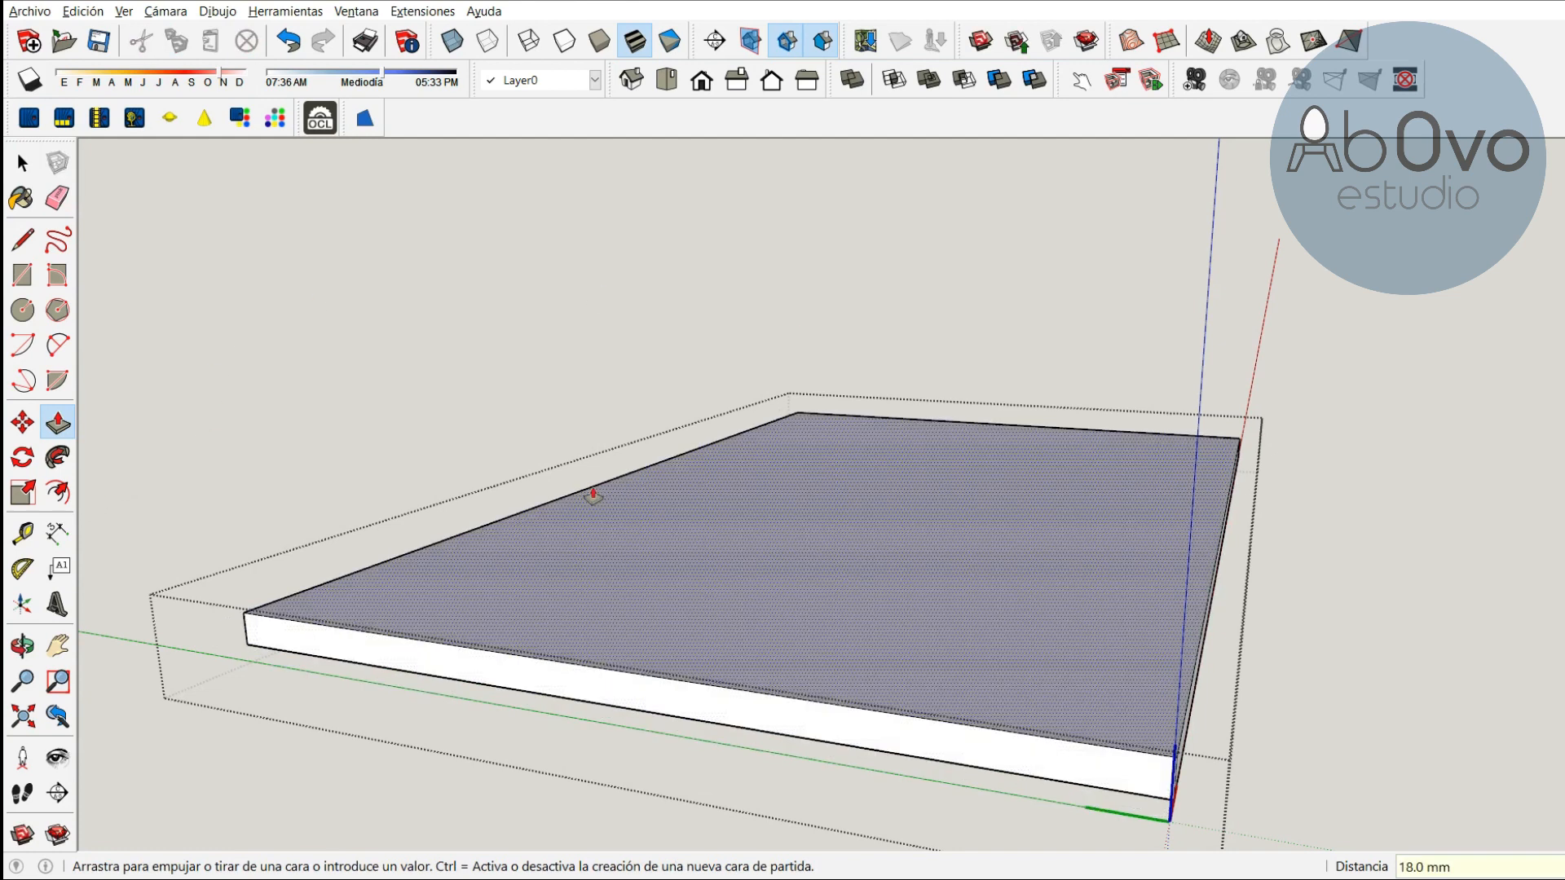
Exit editing of the base component
key(o)
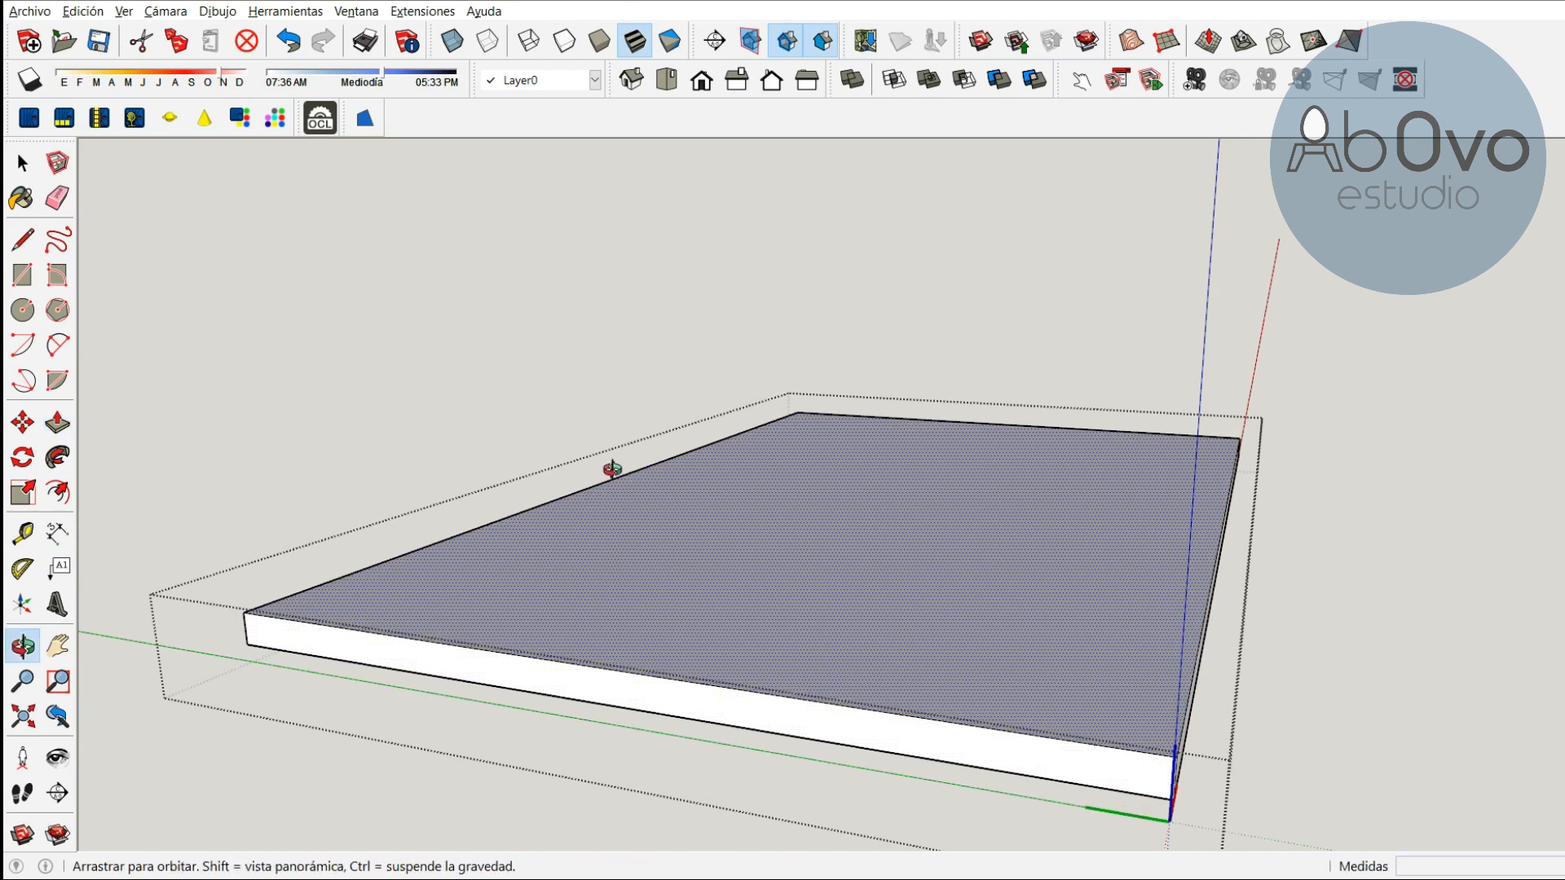
drag(995, 432, 744, 517)
scroll(740, 593, down, 4)
scroll(733, 543, up, 2)
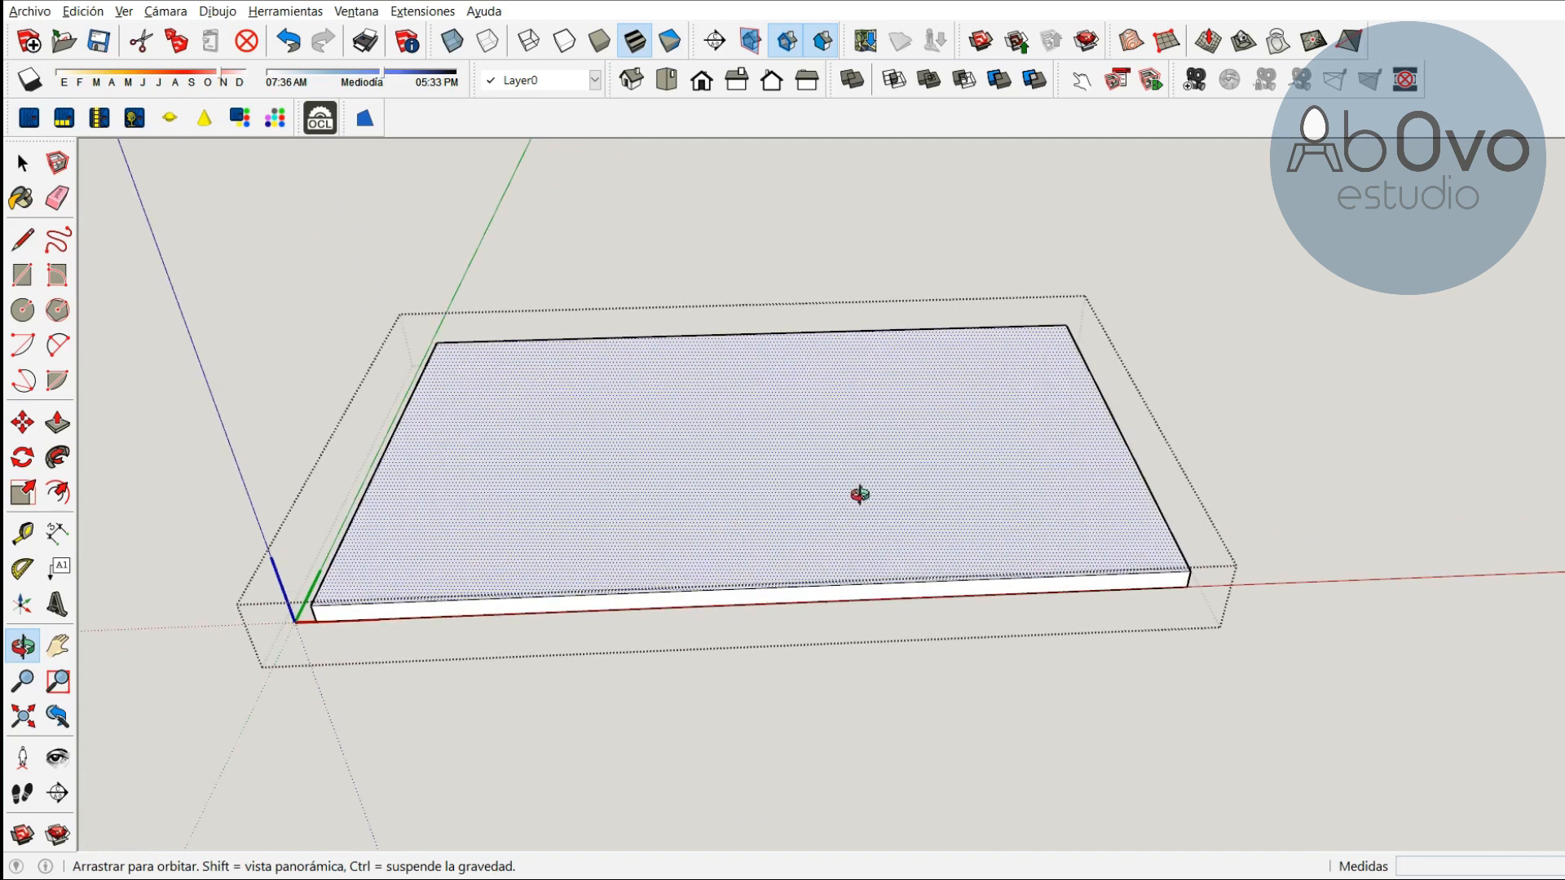
drag(856, 492, 837, 565)
key(space)
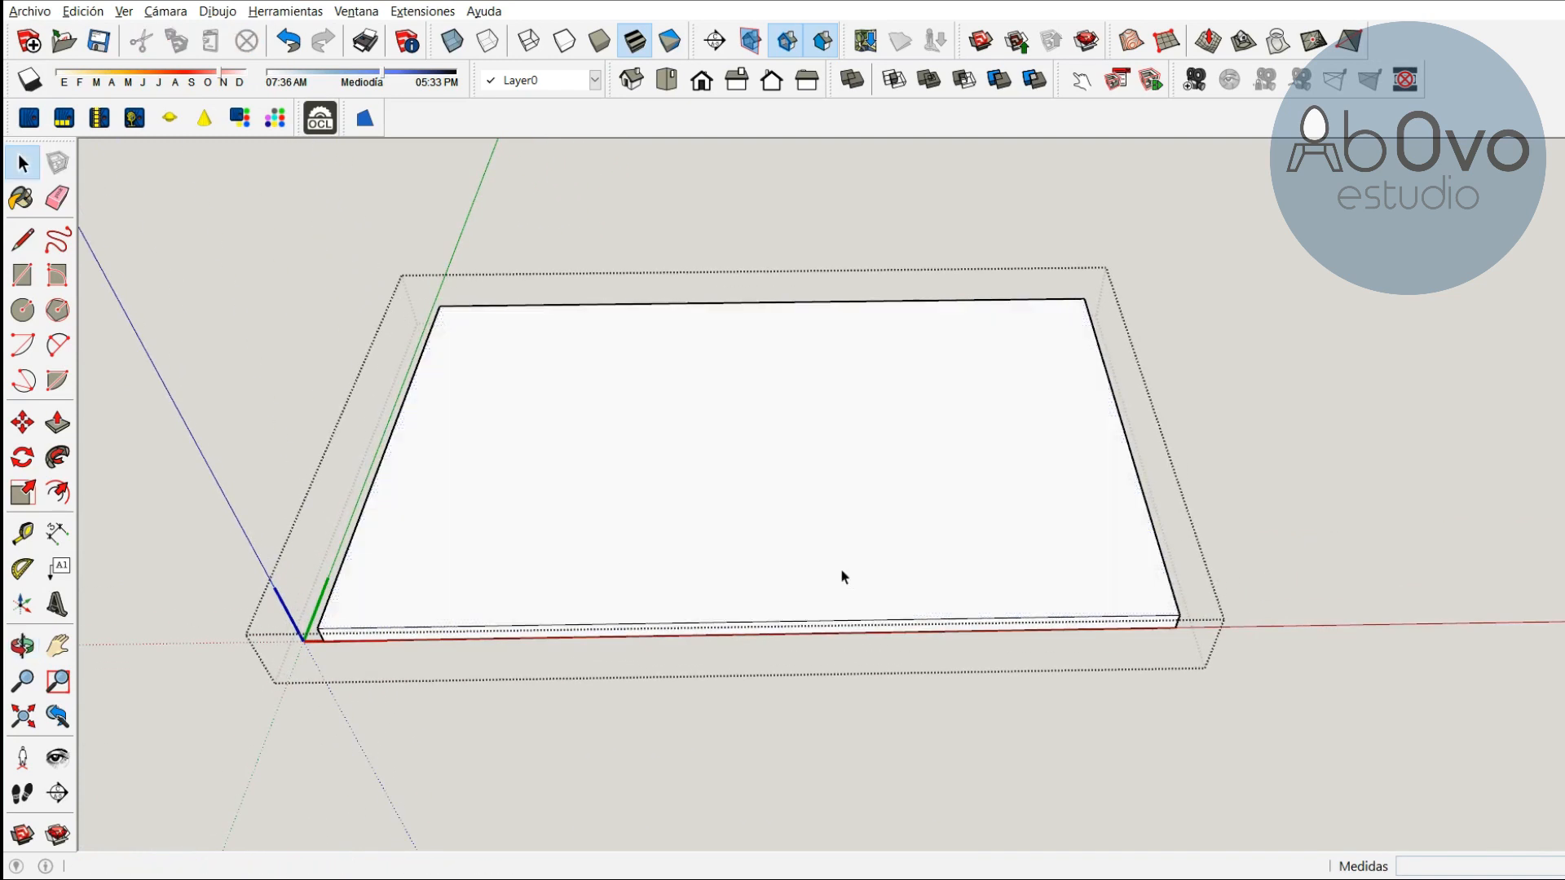
click(1287, 443)
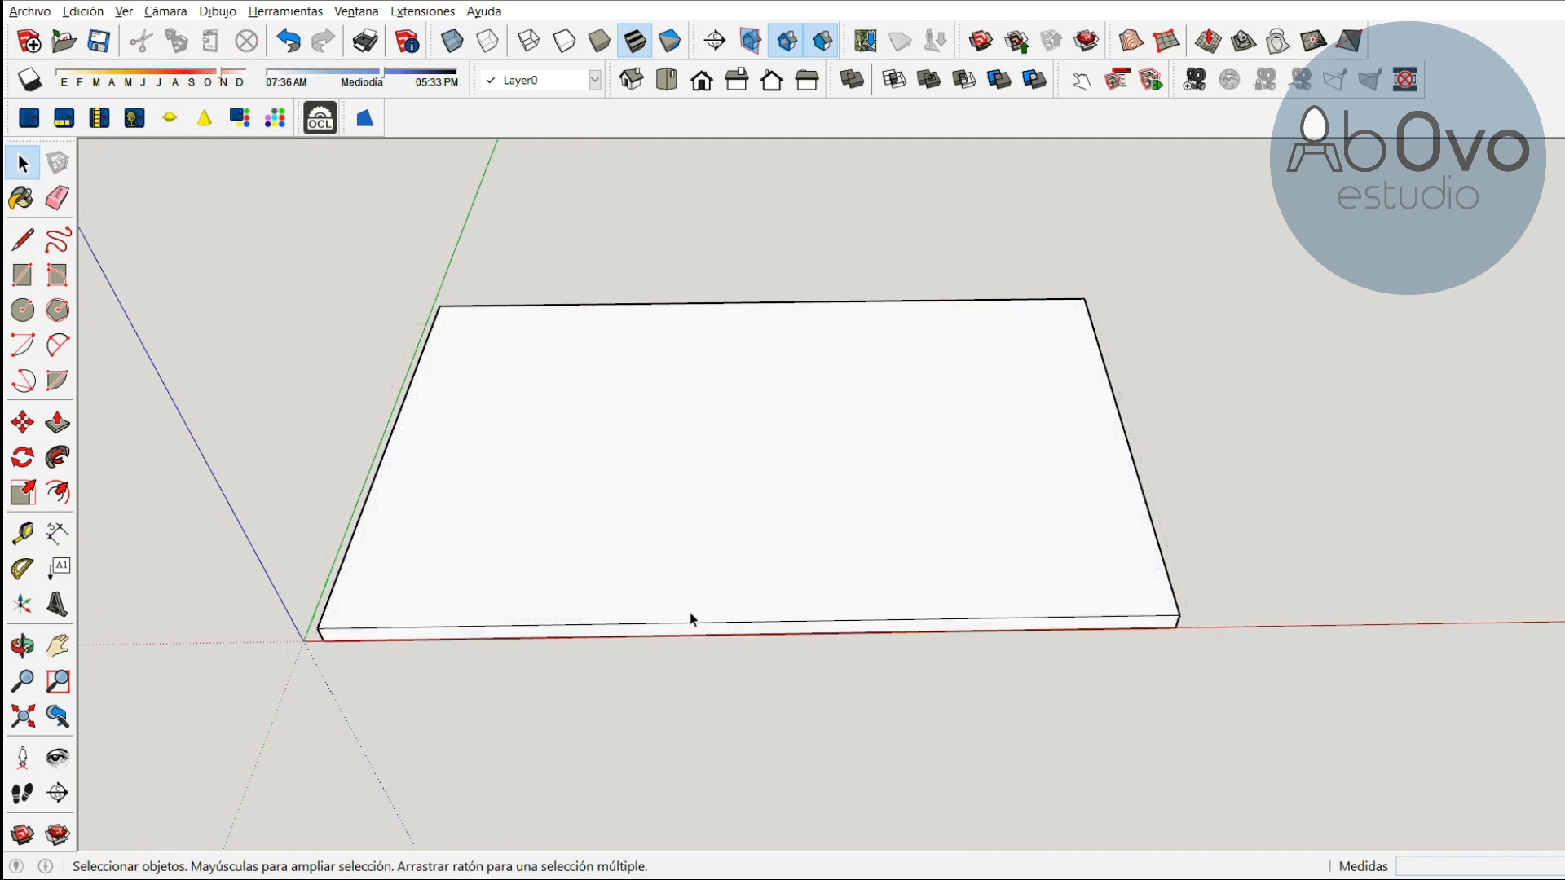
Draw a 480 by 18 mm rectangle on the ground along the base panel's short end
key(o)
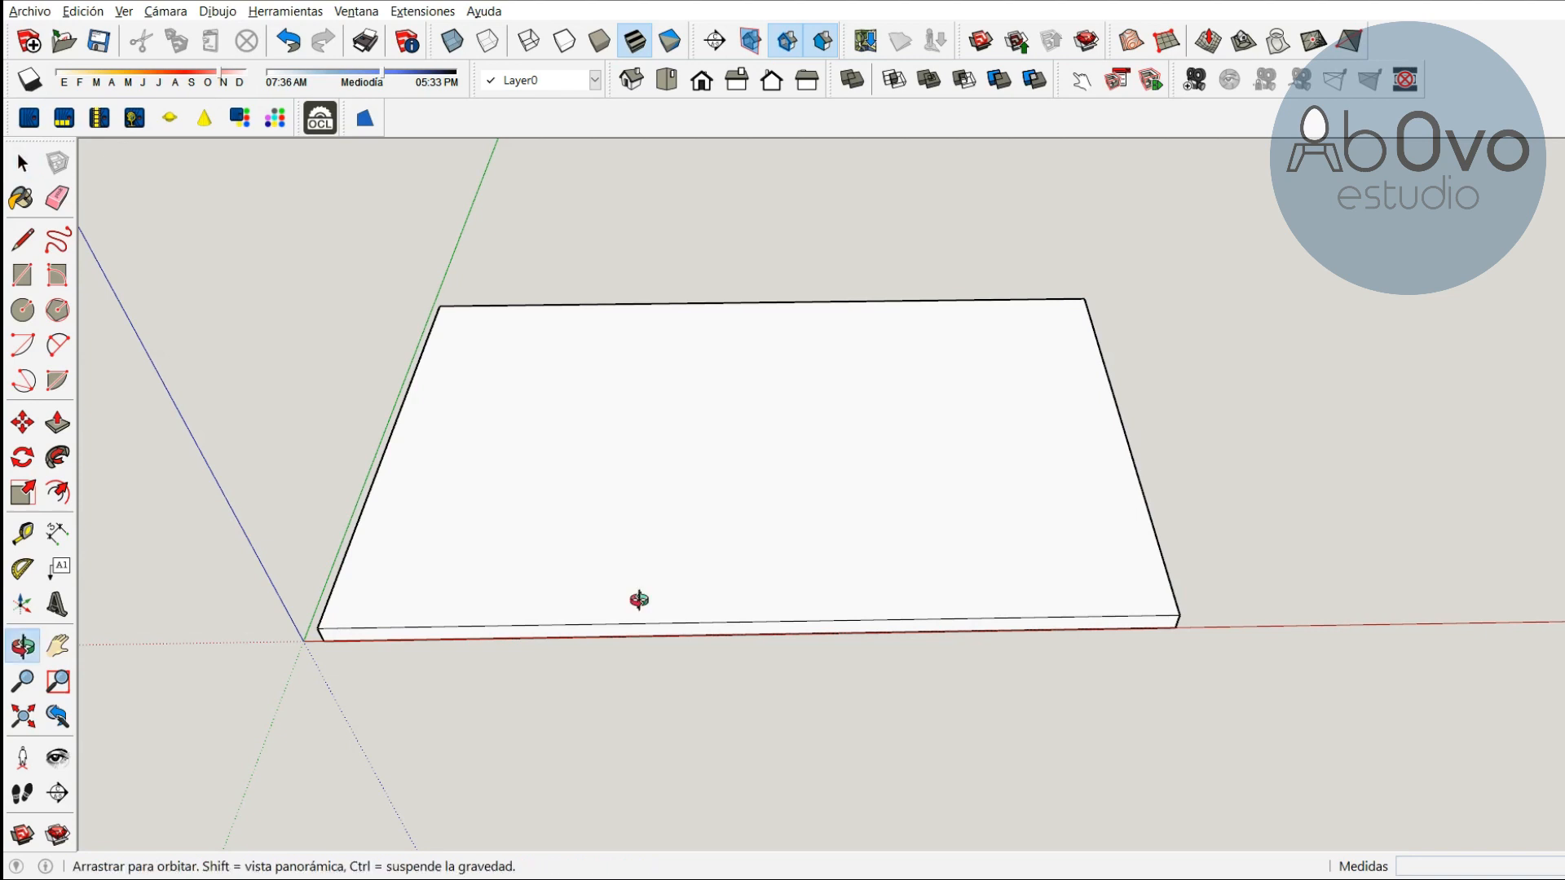
drag(1023, 555, 677, 454)
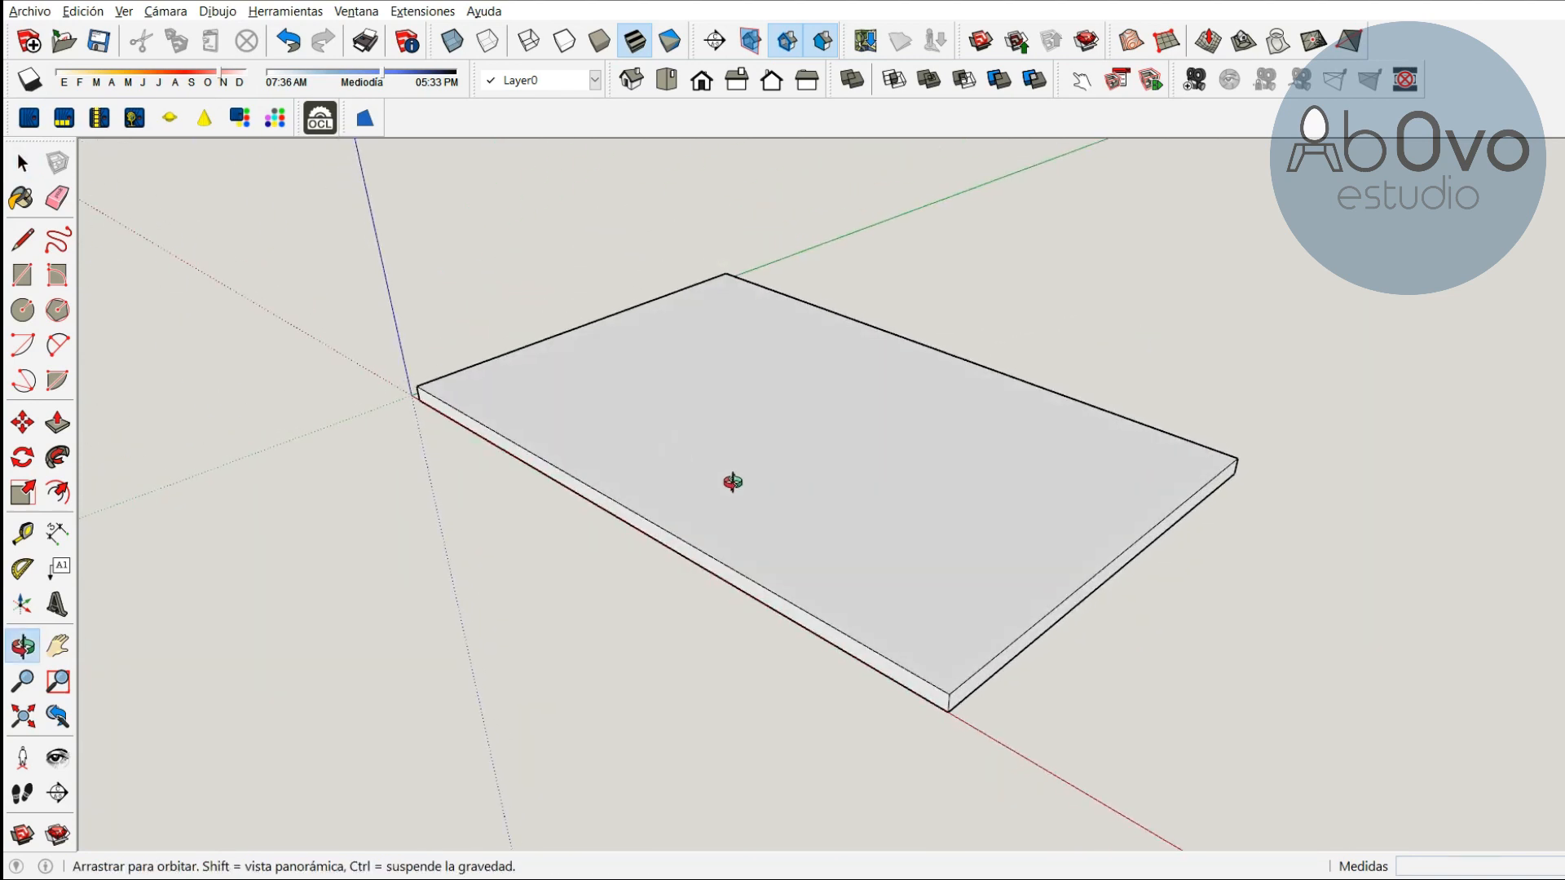
click(22, 278)
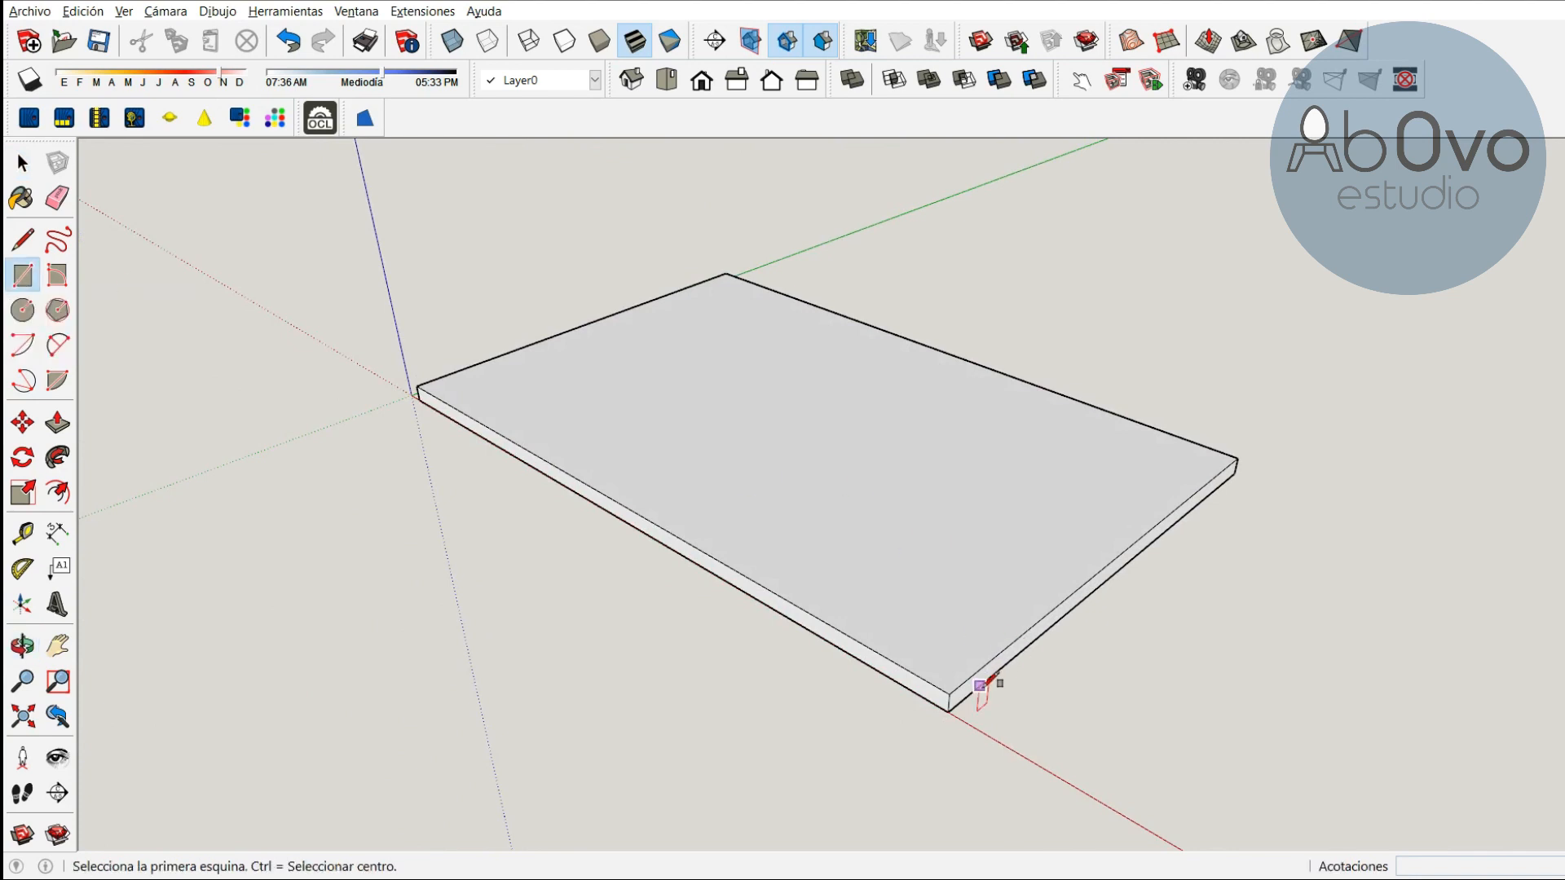
click(948, 711)
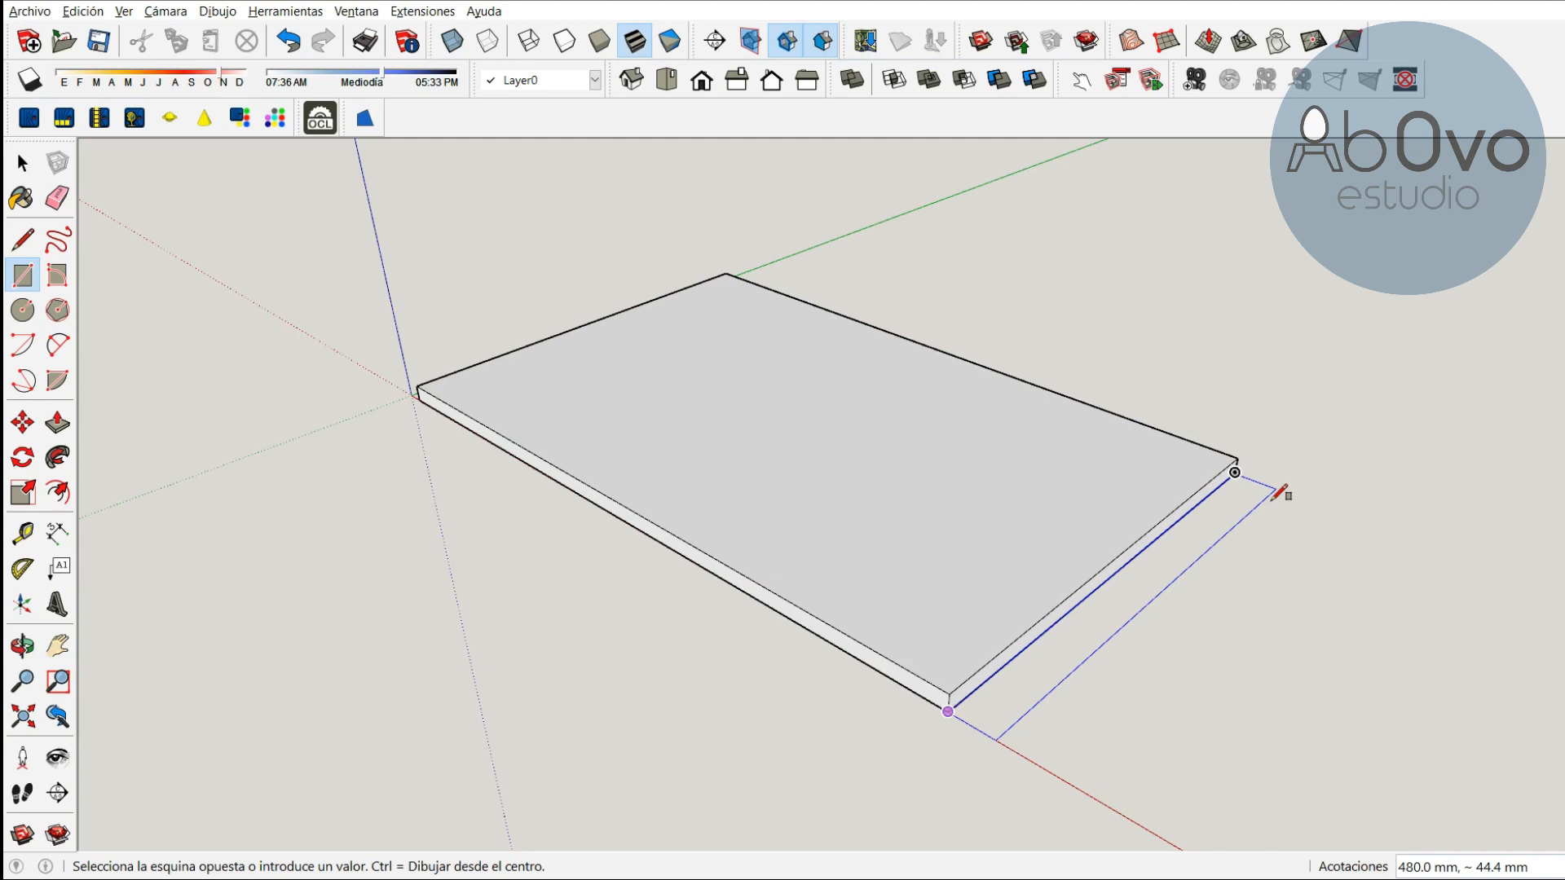
text(480,18)
key(Return)
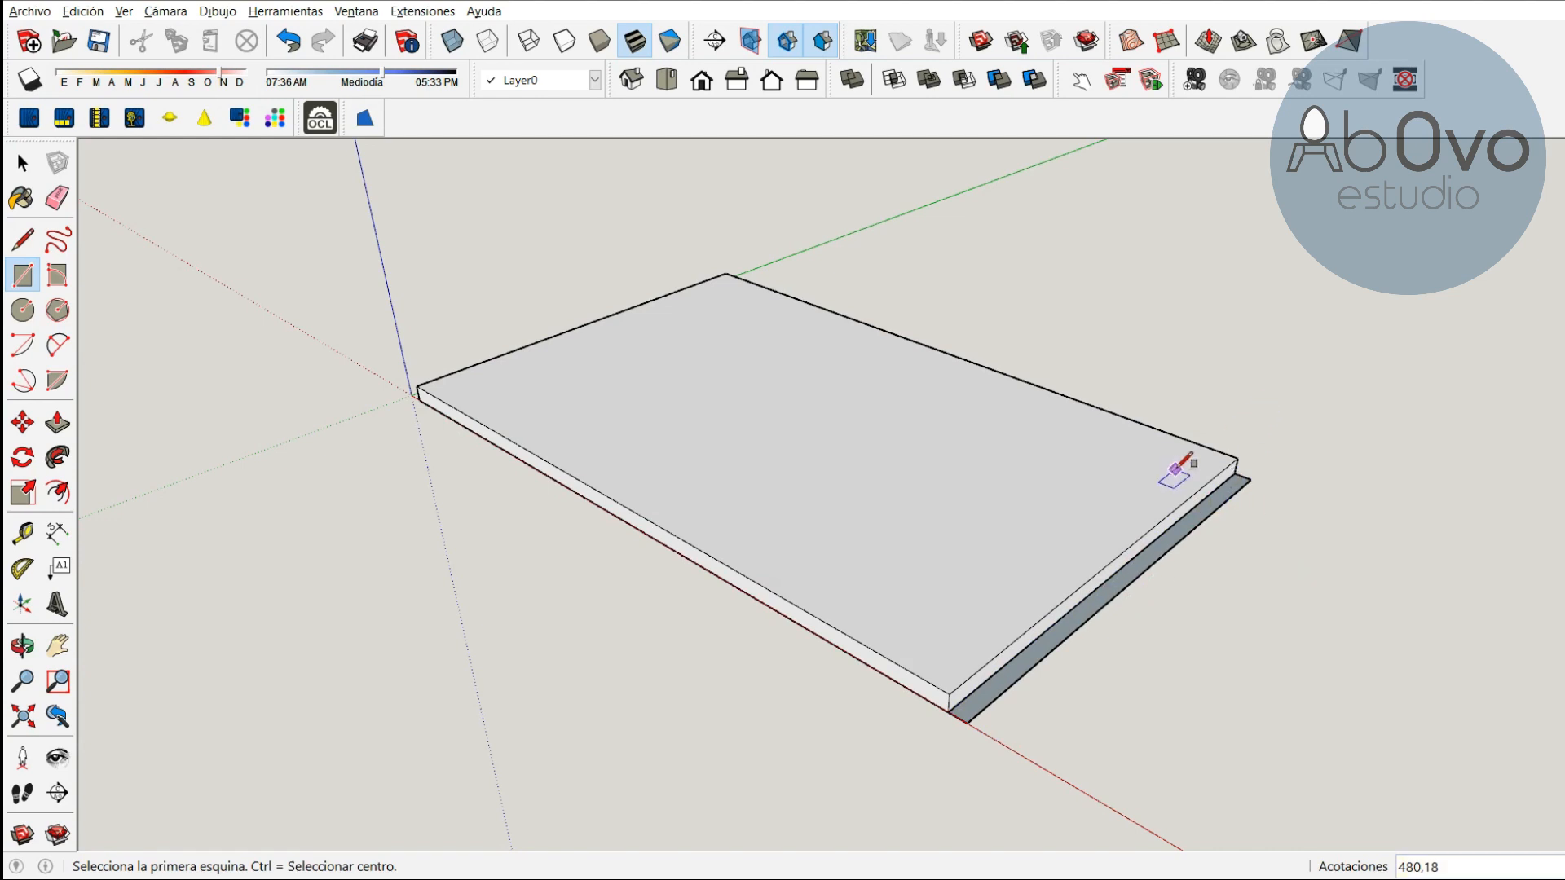
Make the rectangle a component named lateral, replacing the existing definition of that name
key(space)
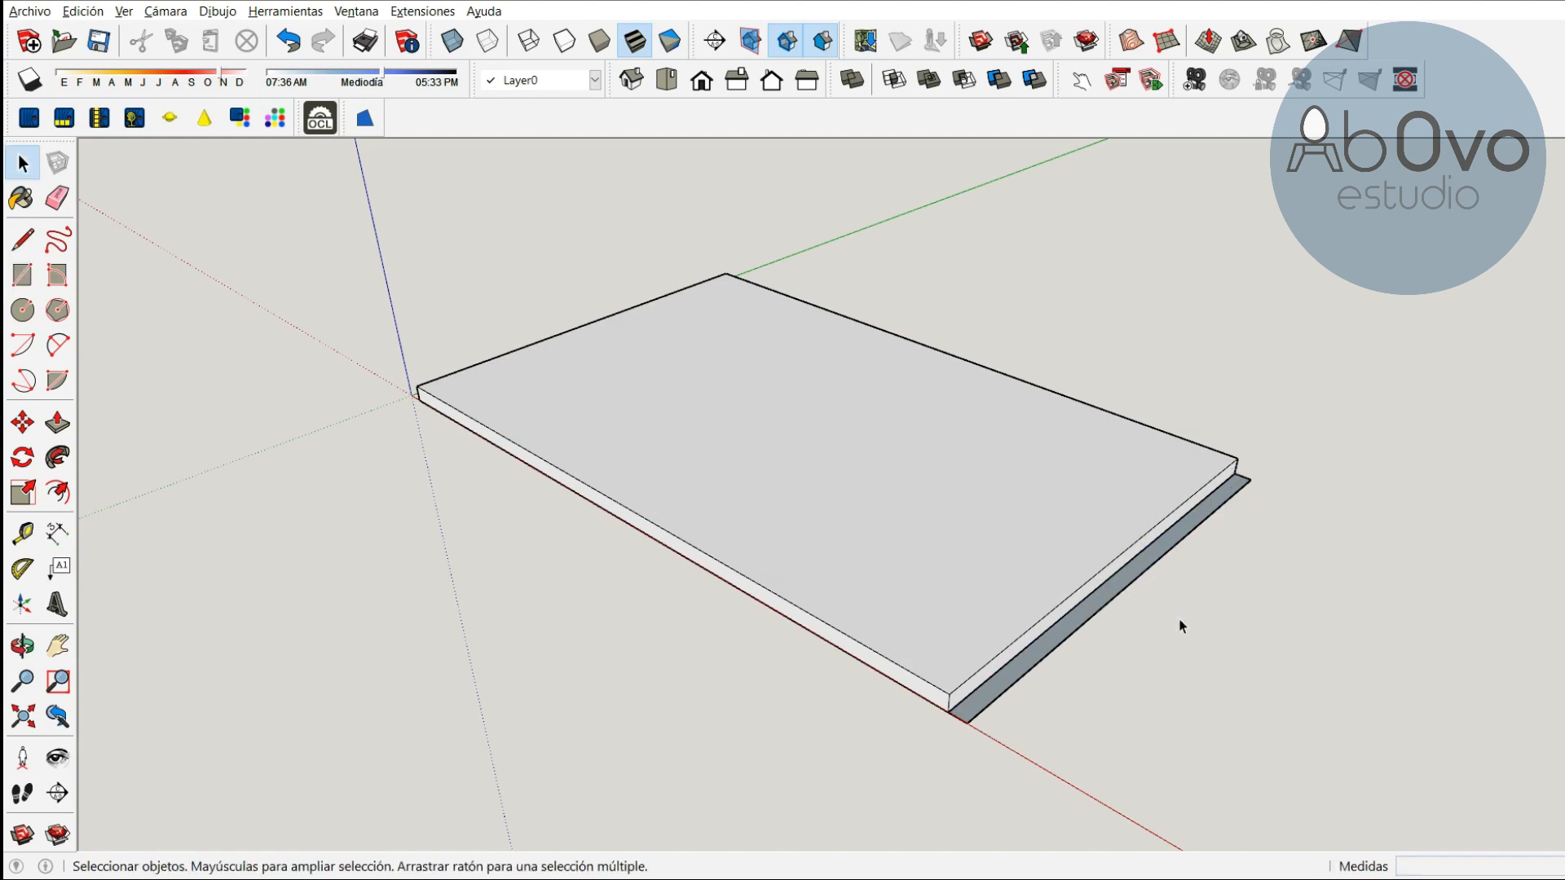
click(1135, 574)
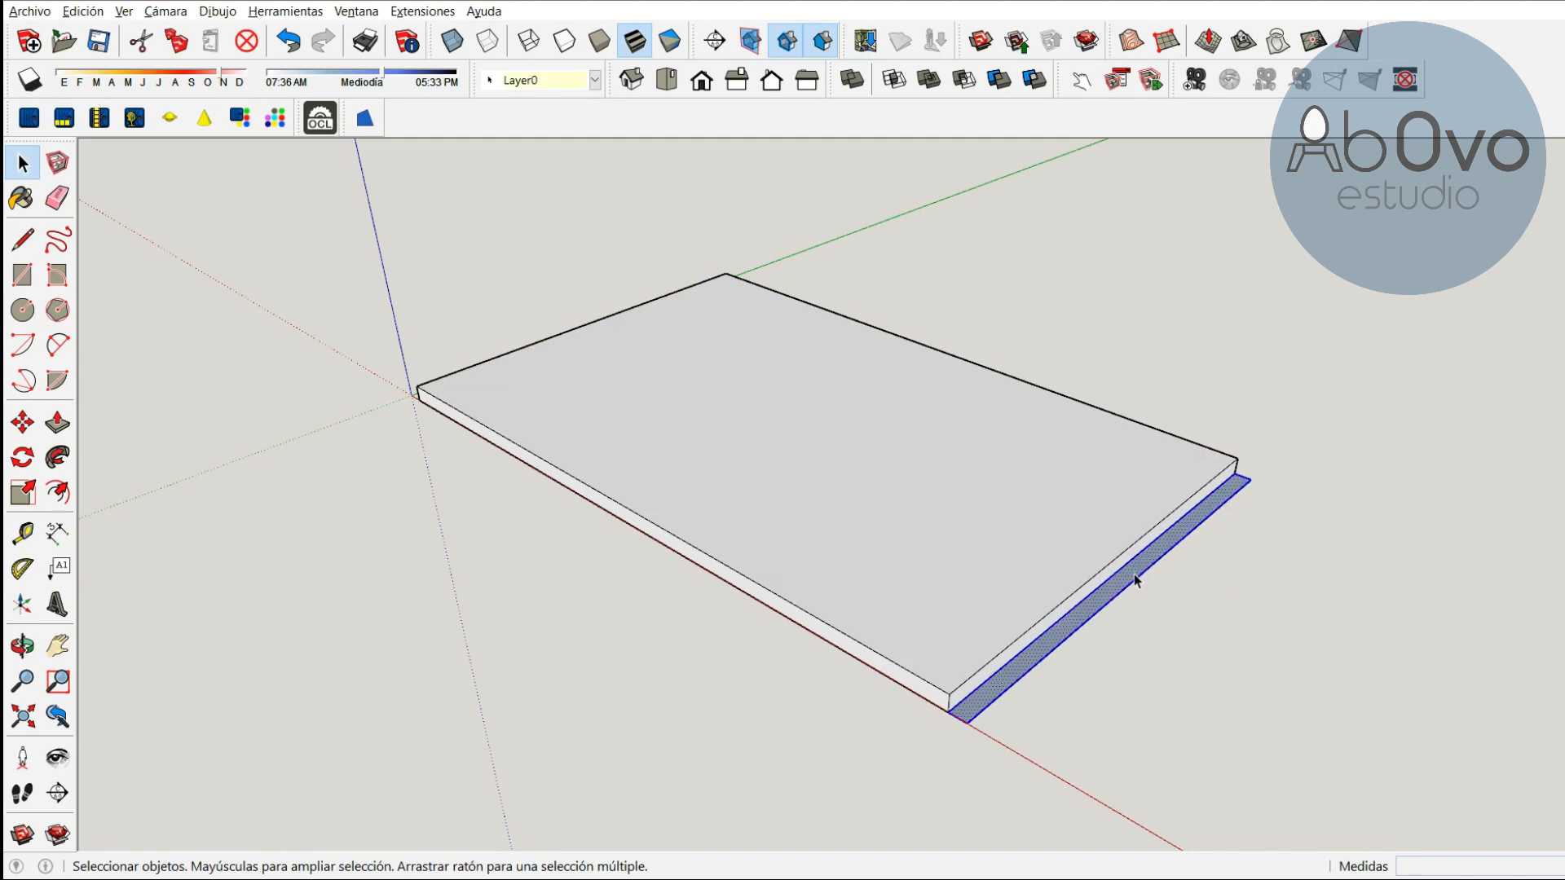
right_click(1135, 579)
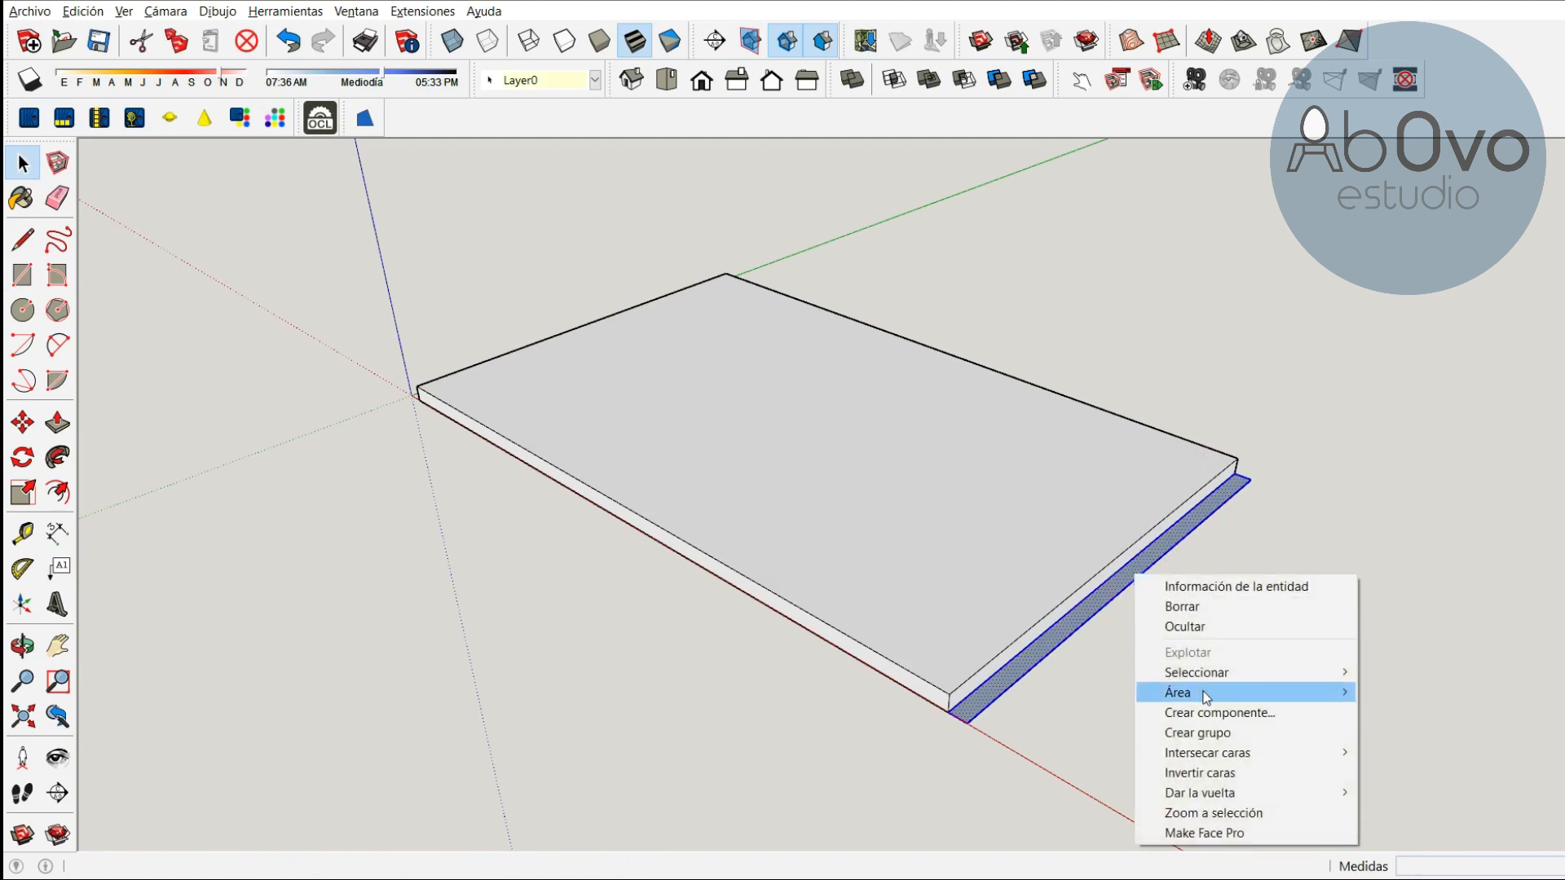
click(1245, 712)
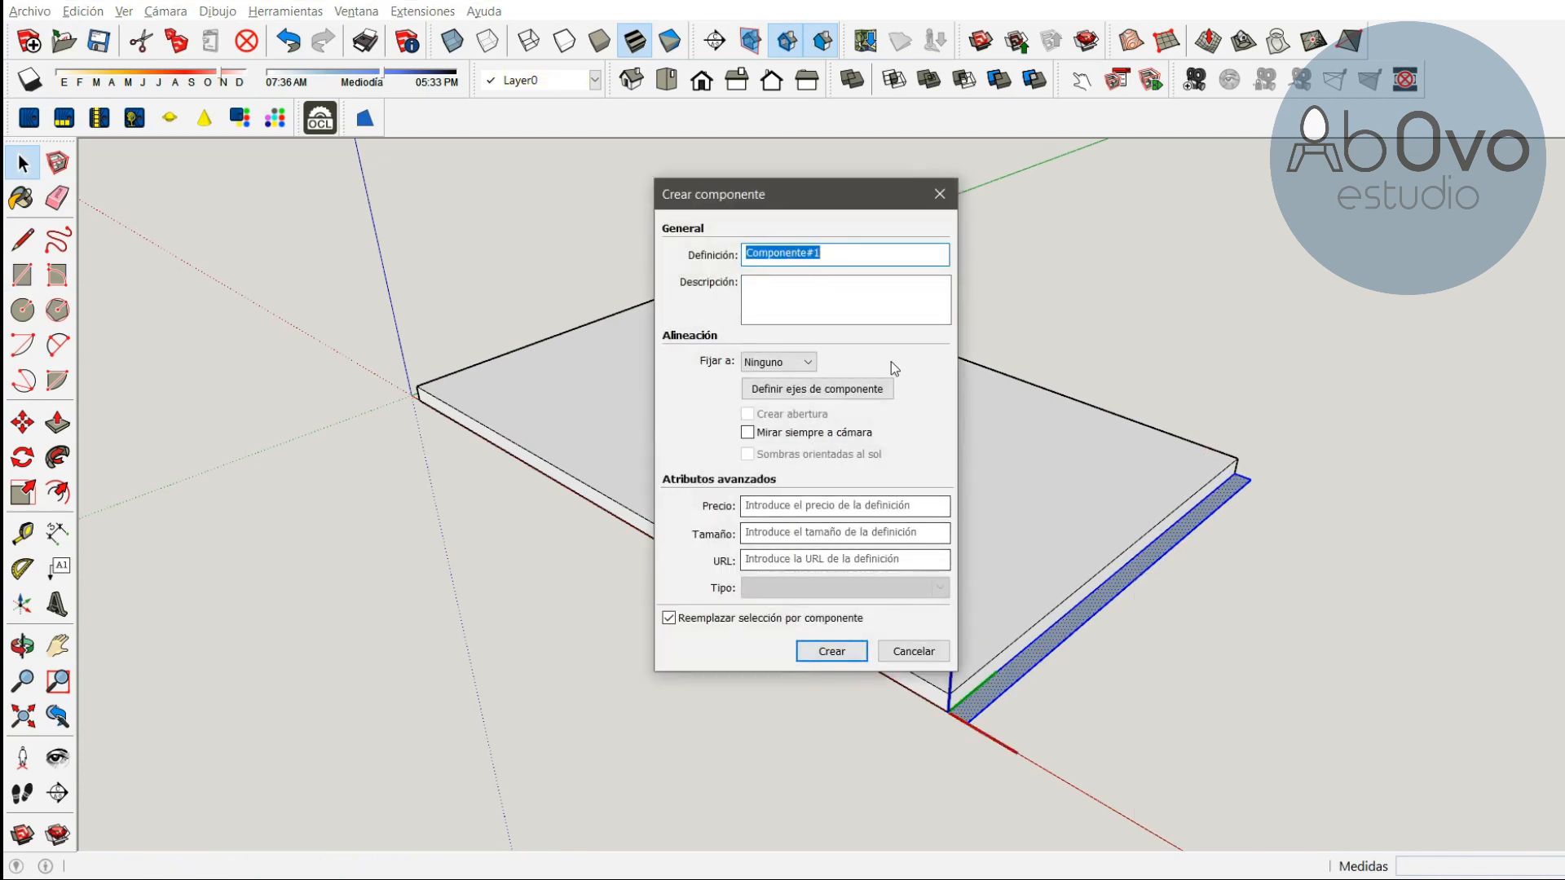
text(lateral)
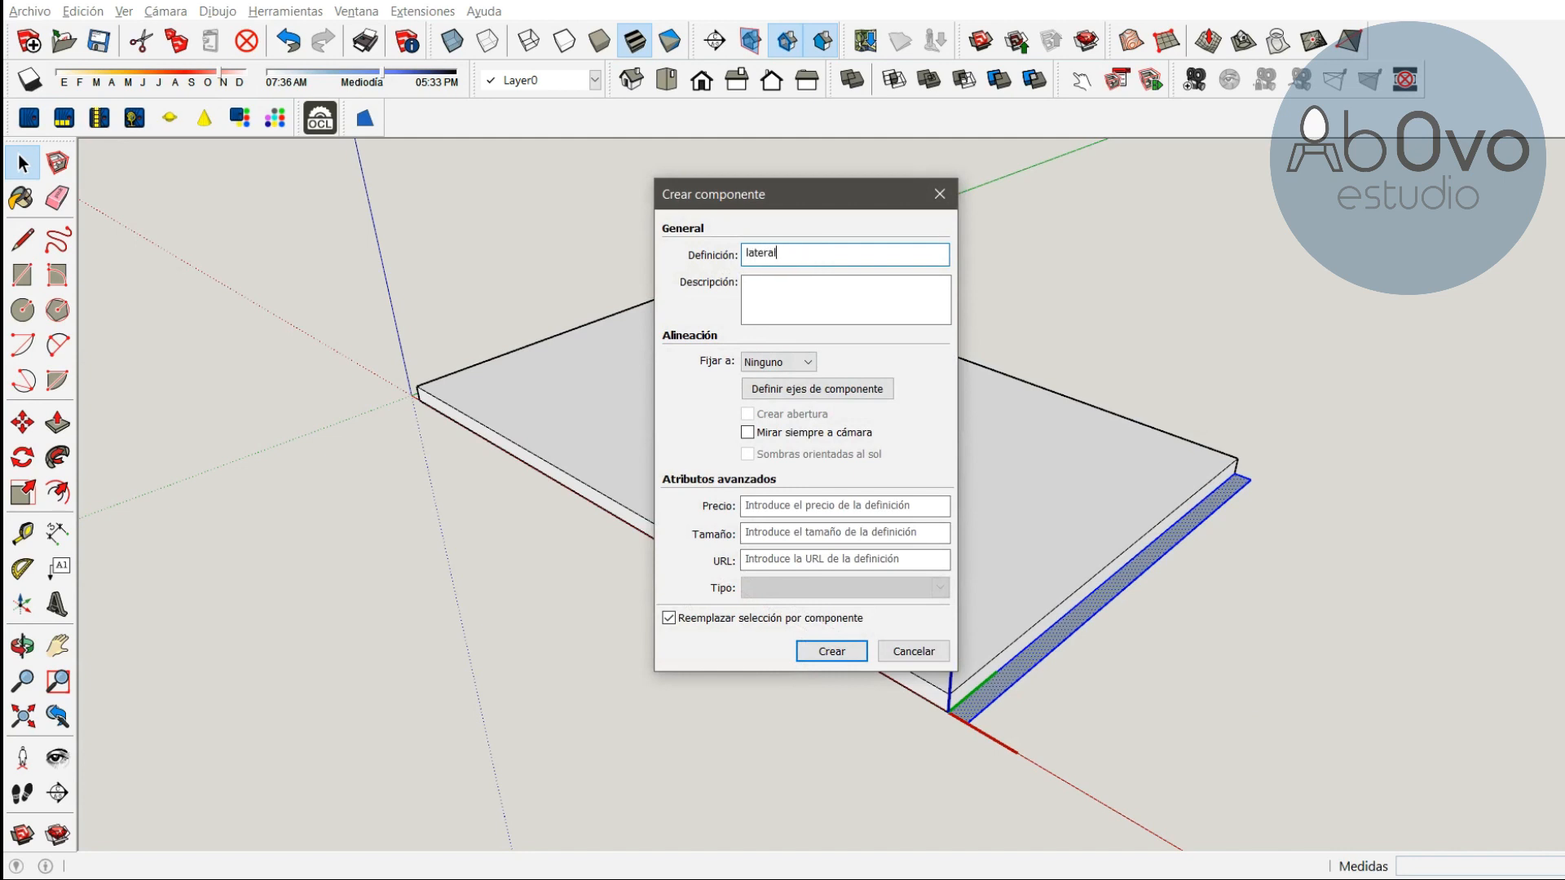
key(Return)
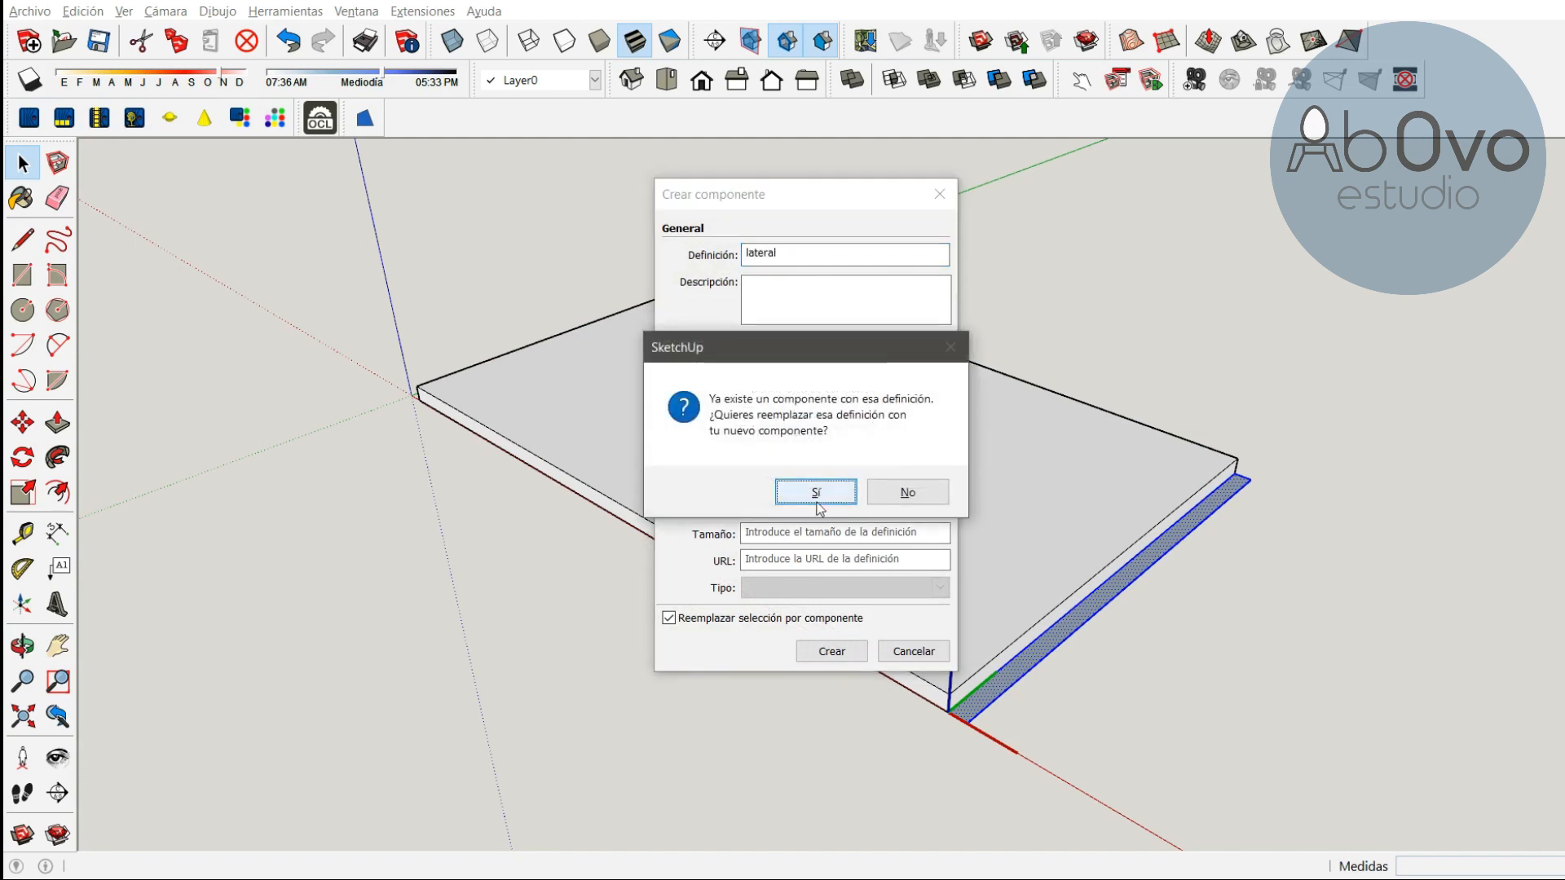
click(819, 507)
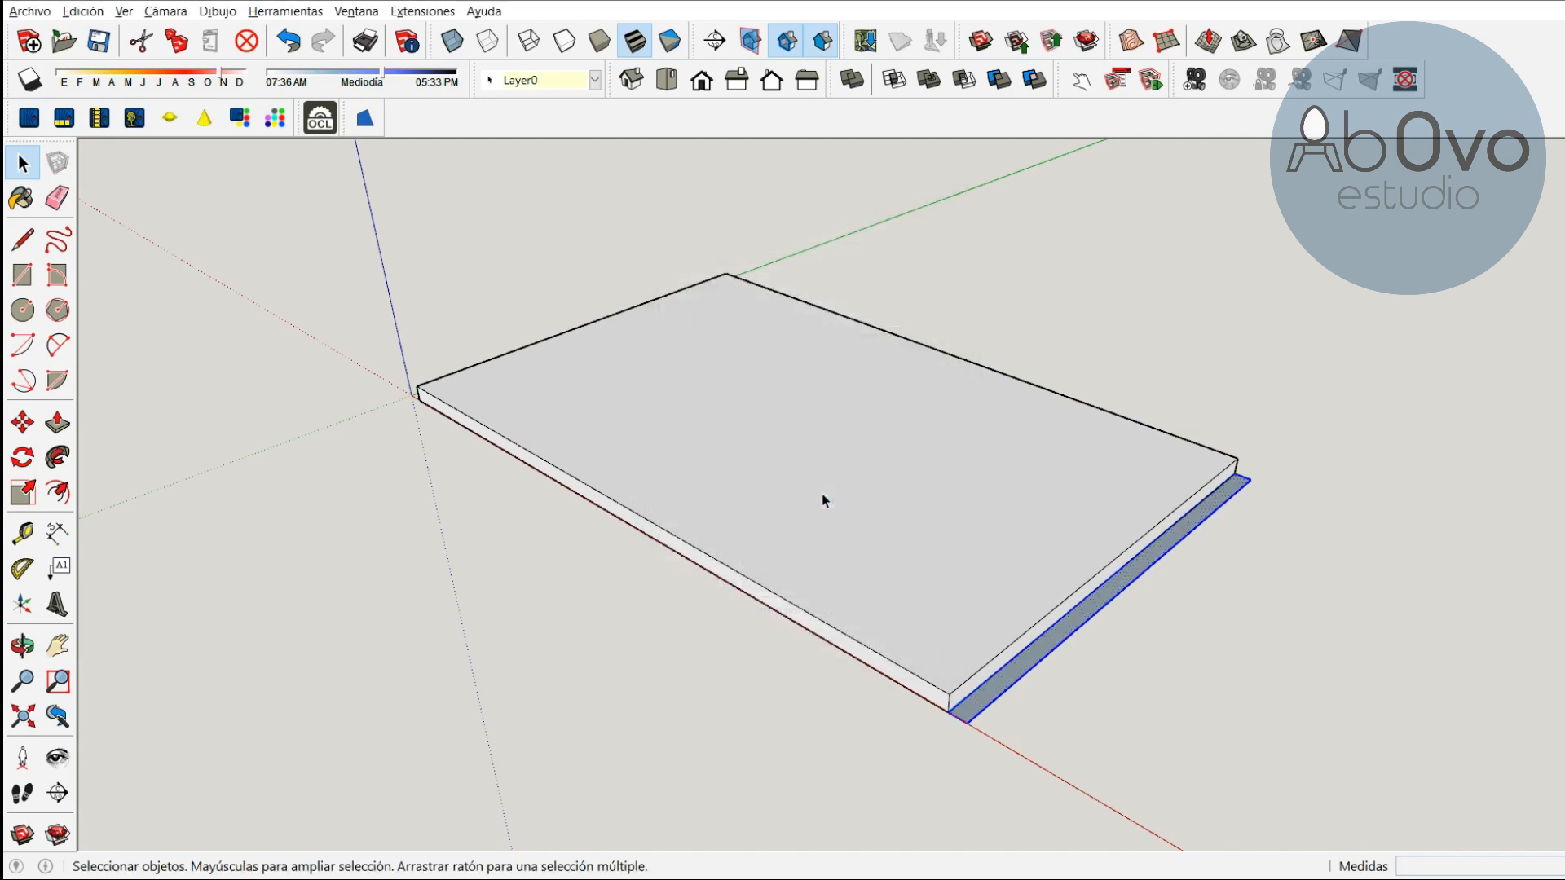
Open the lateral component for editing, push/pull its face up 1230 mm and close the component
right_click(1131, 571)
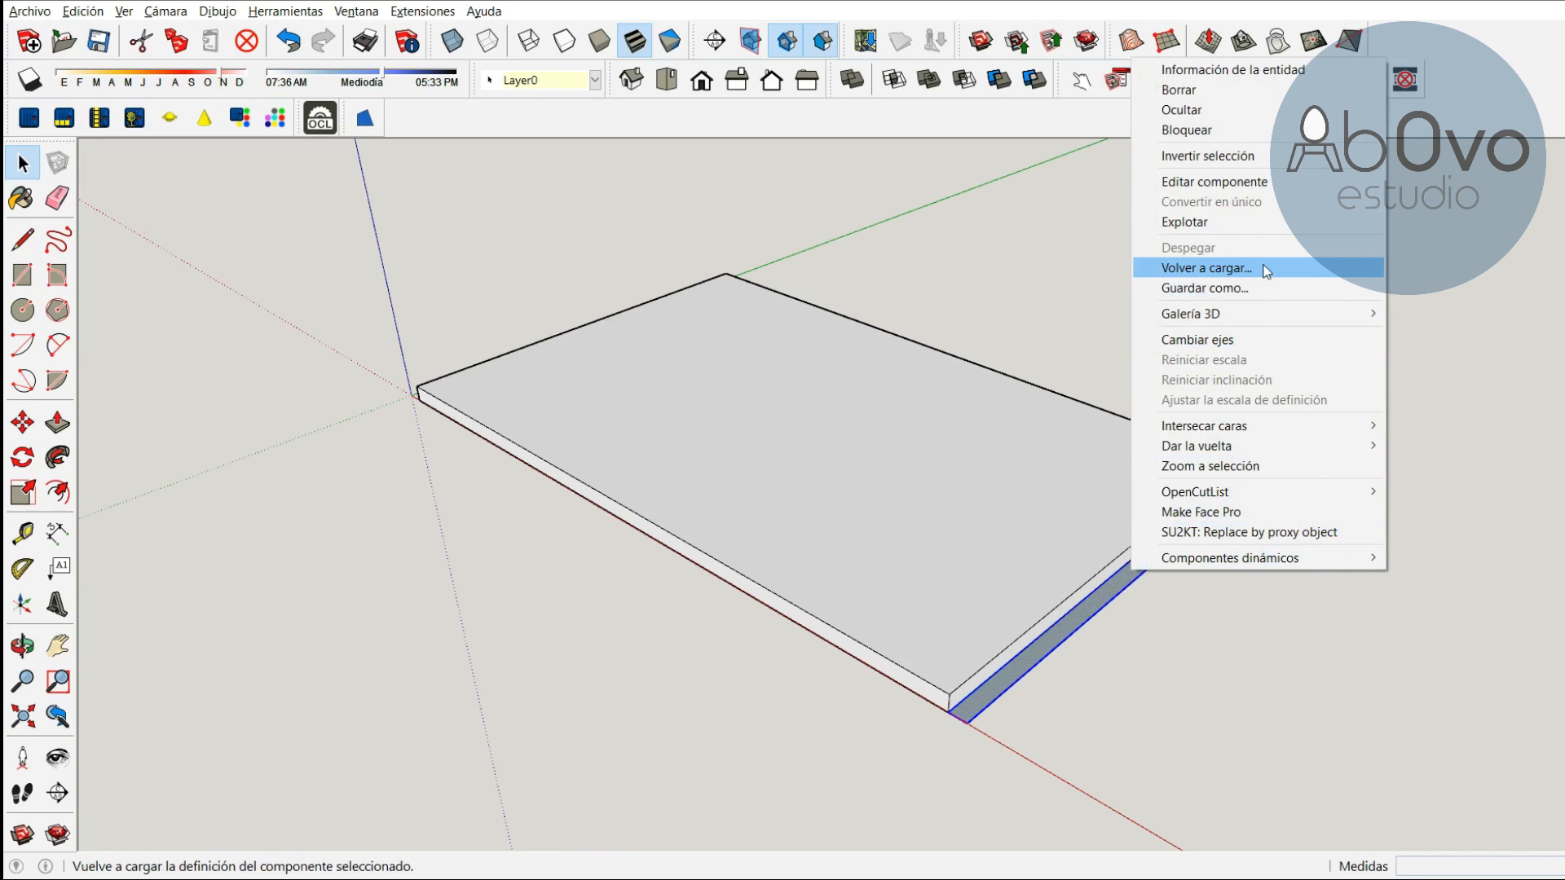
click(1250, 188)
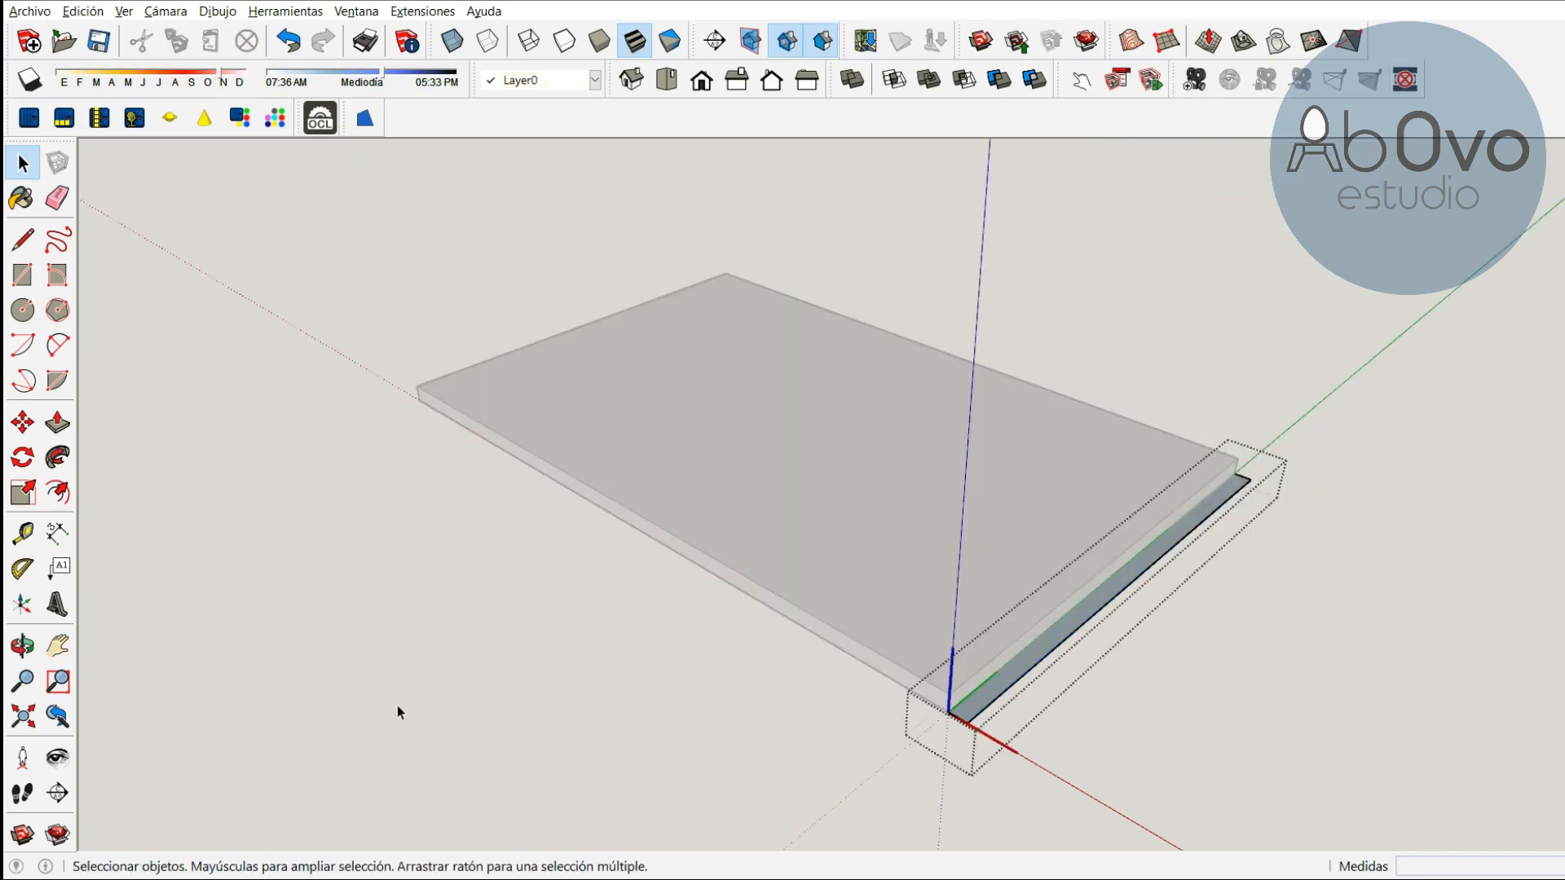
key(o)
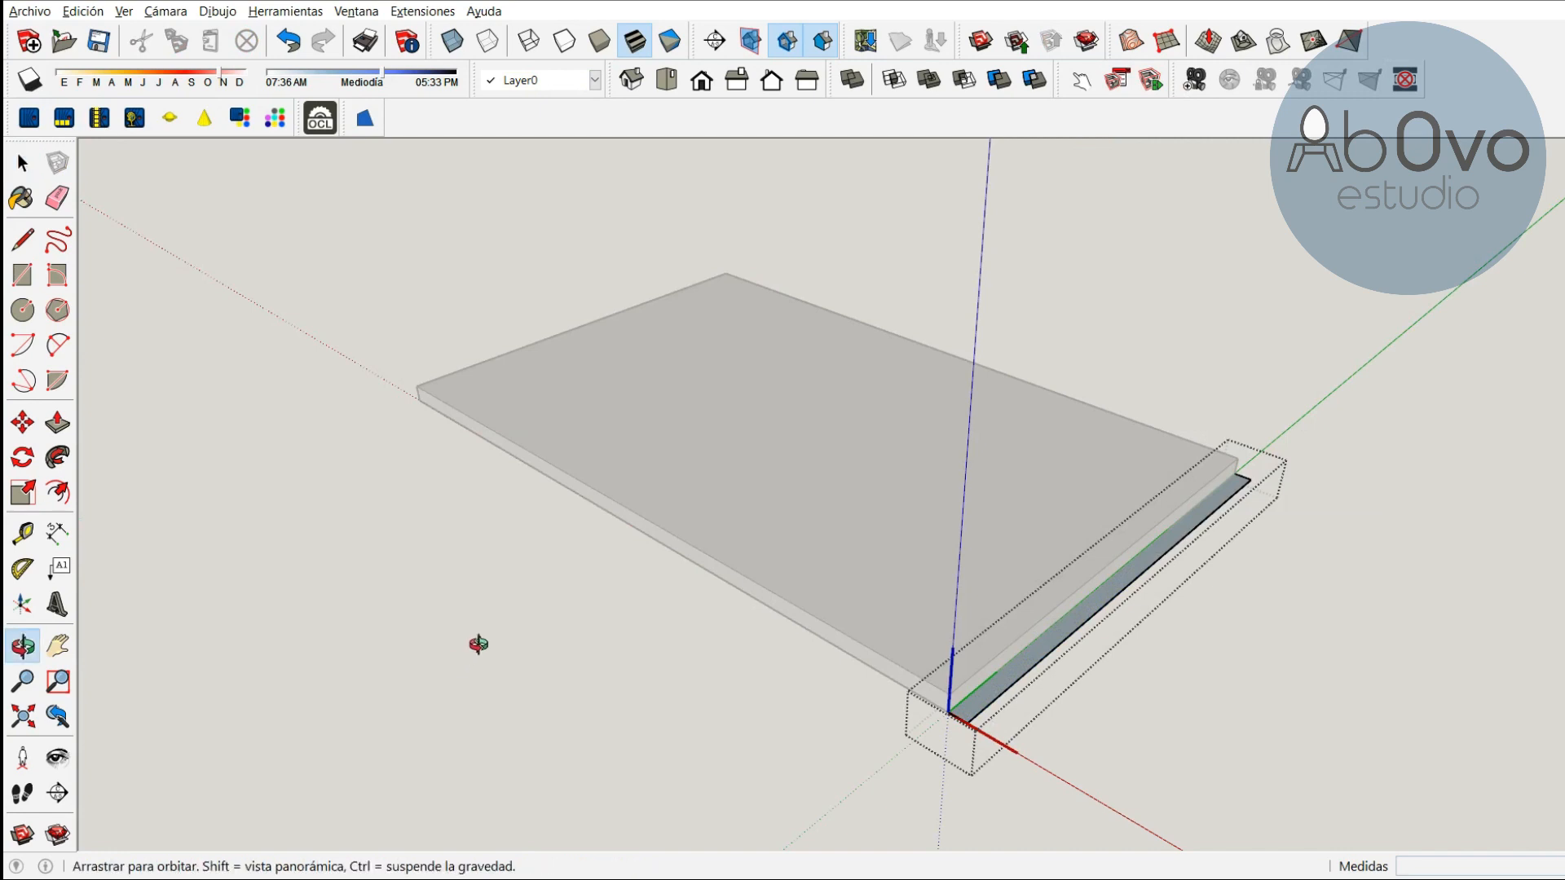
key(p)
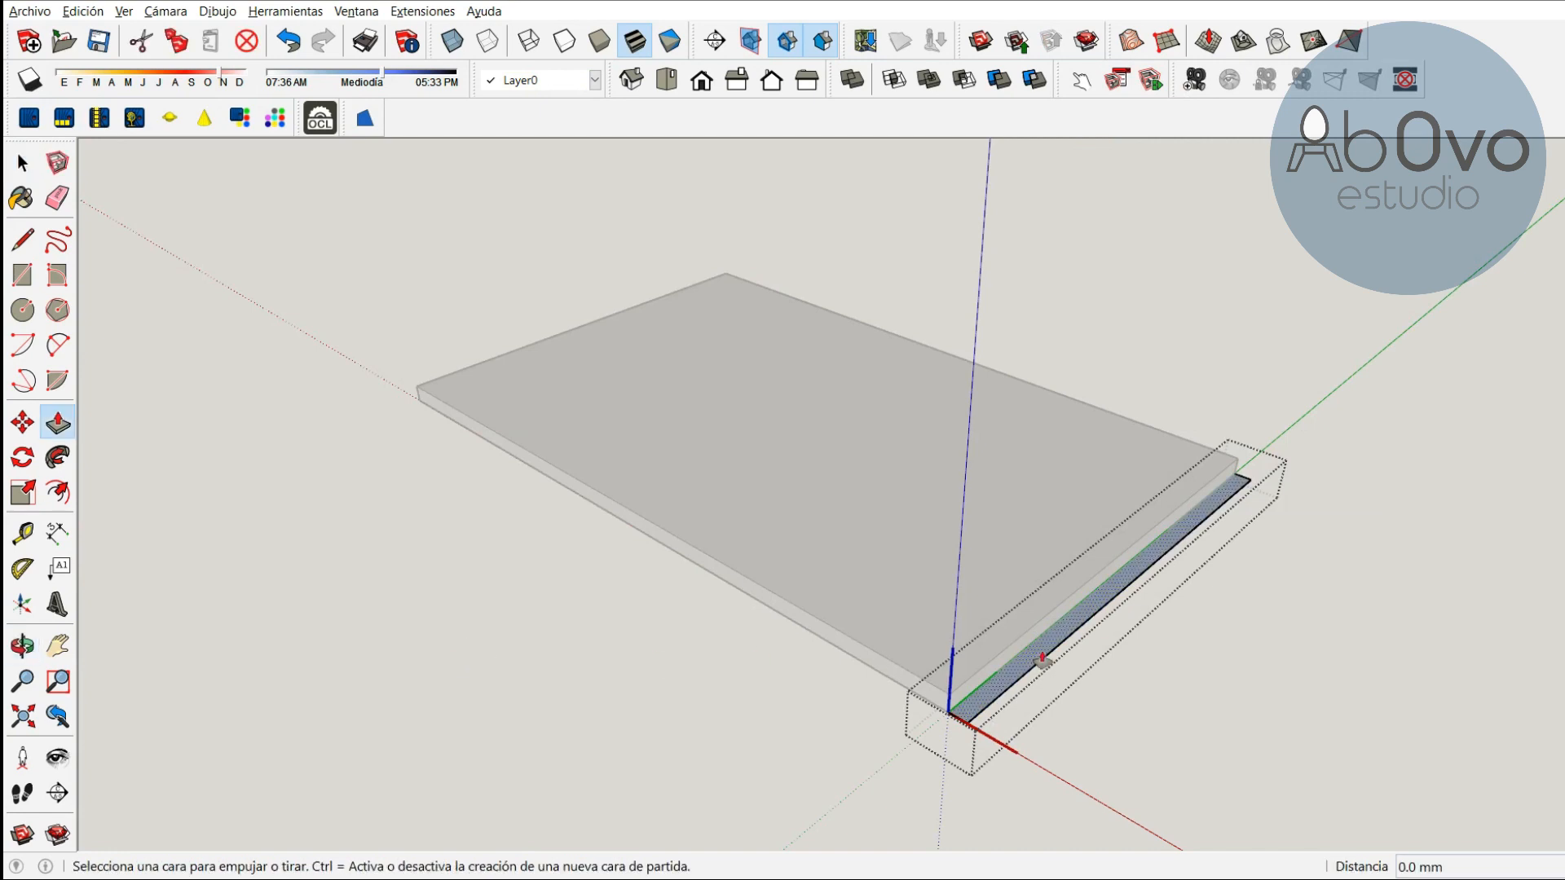
click(1093, 604)
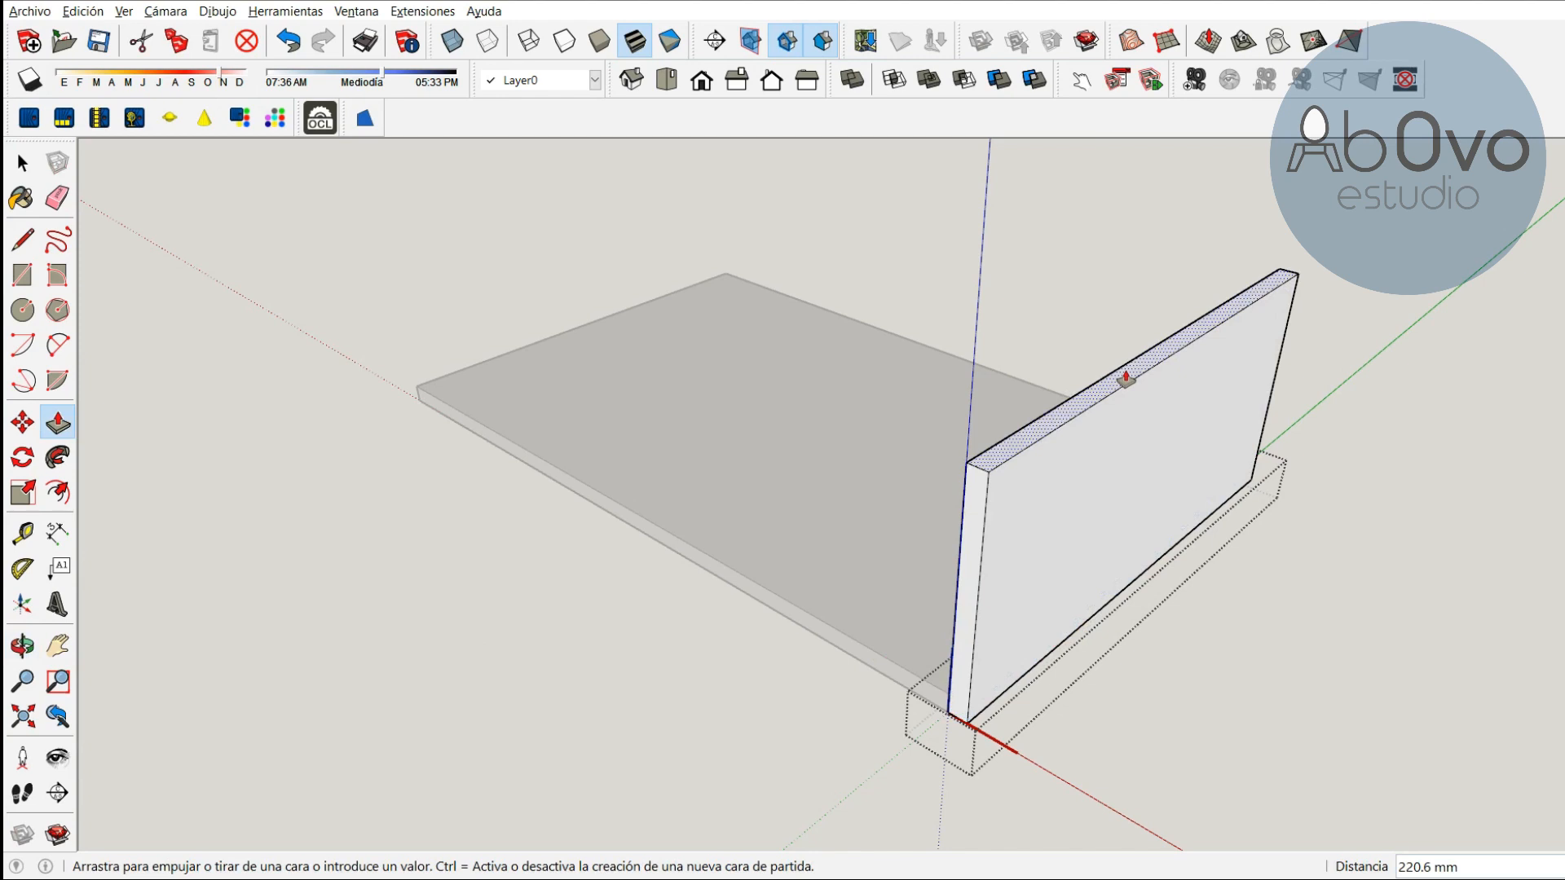
text(12)
key(Return)
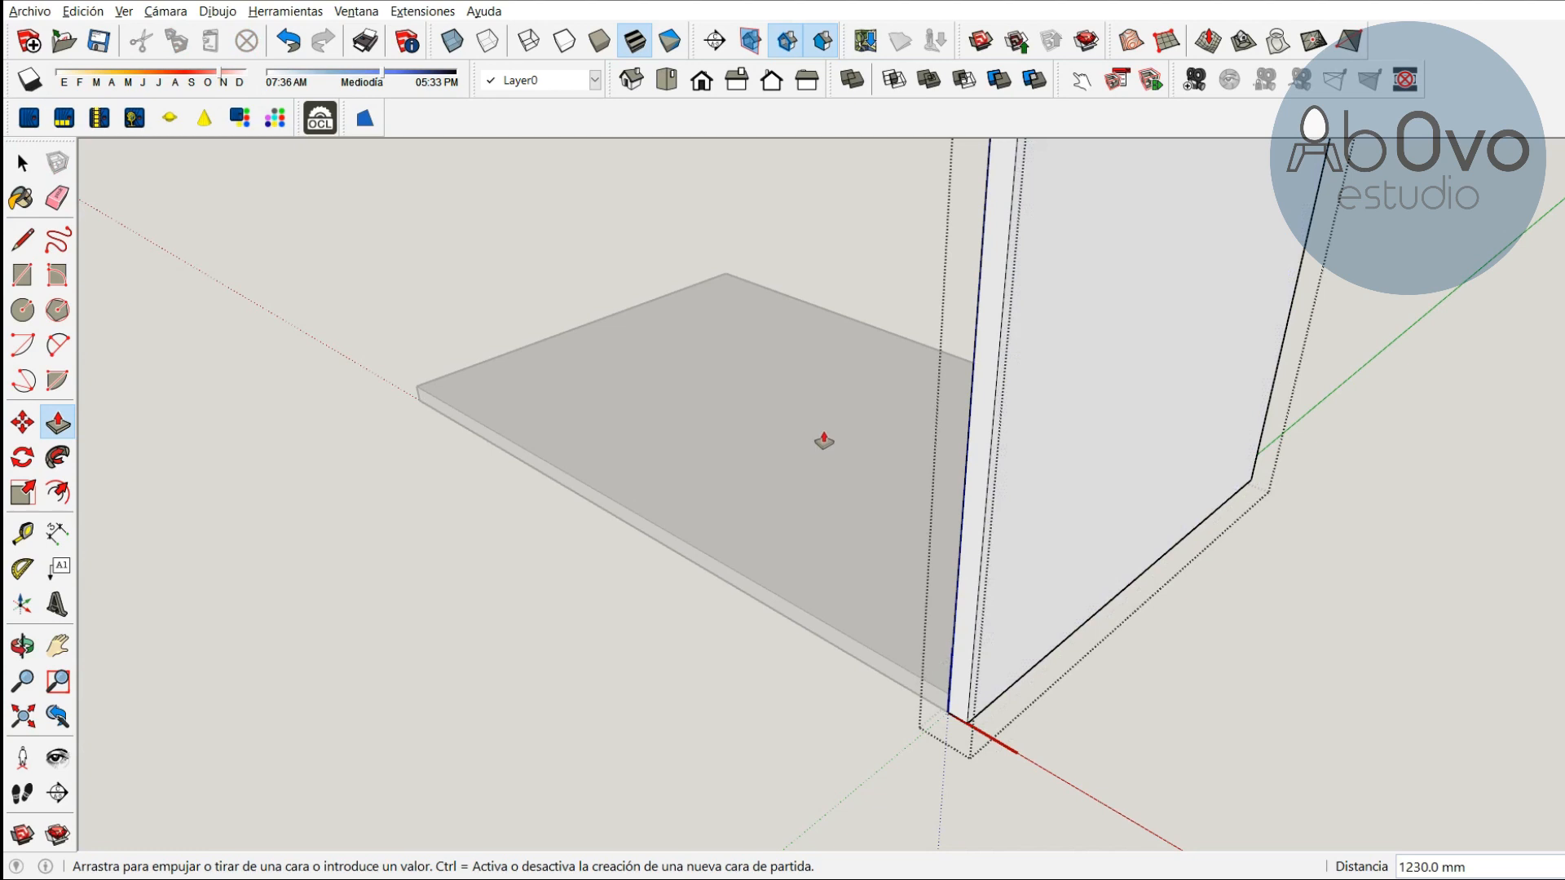
key(space)
click(253, 438)
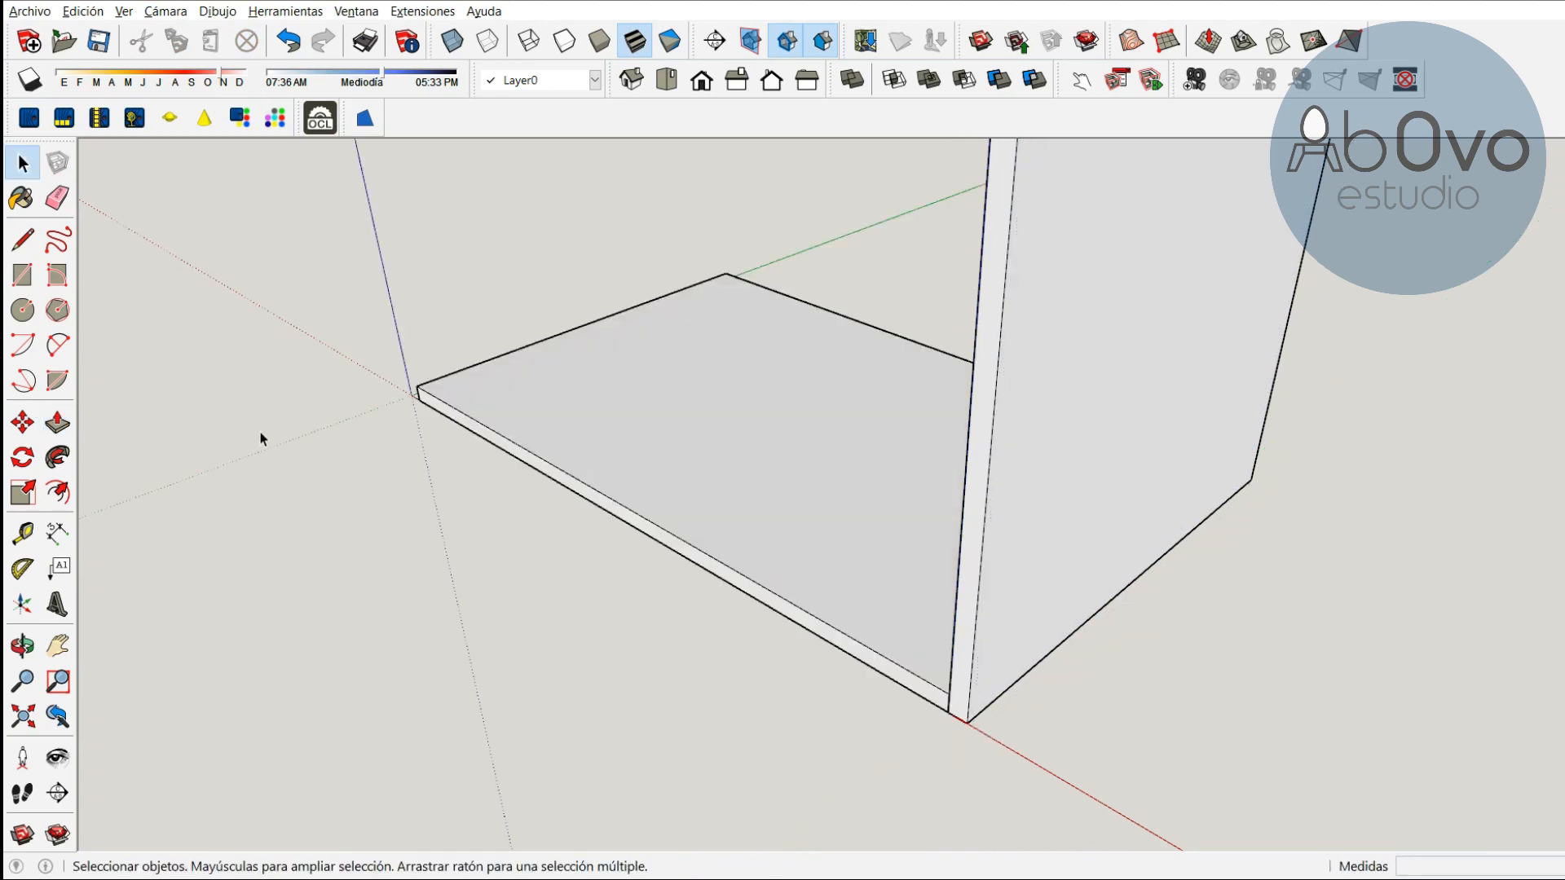
Copy the lateral side panel from its bottom corner to the base panel's opposite end corner
click(13, 656)
drag(533, 446, 967, 383)
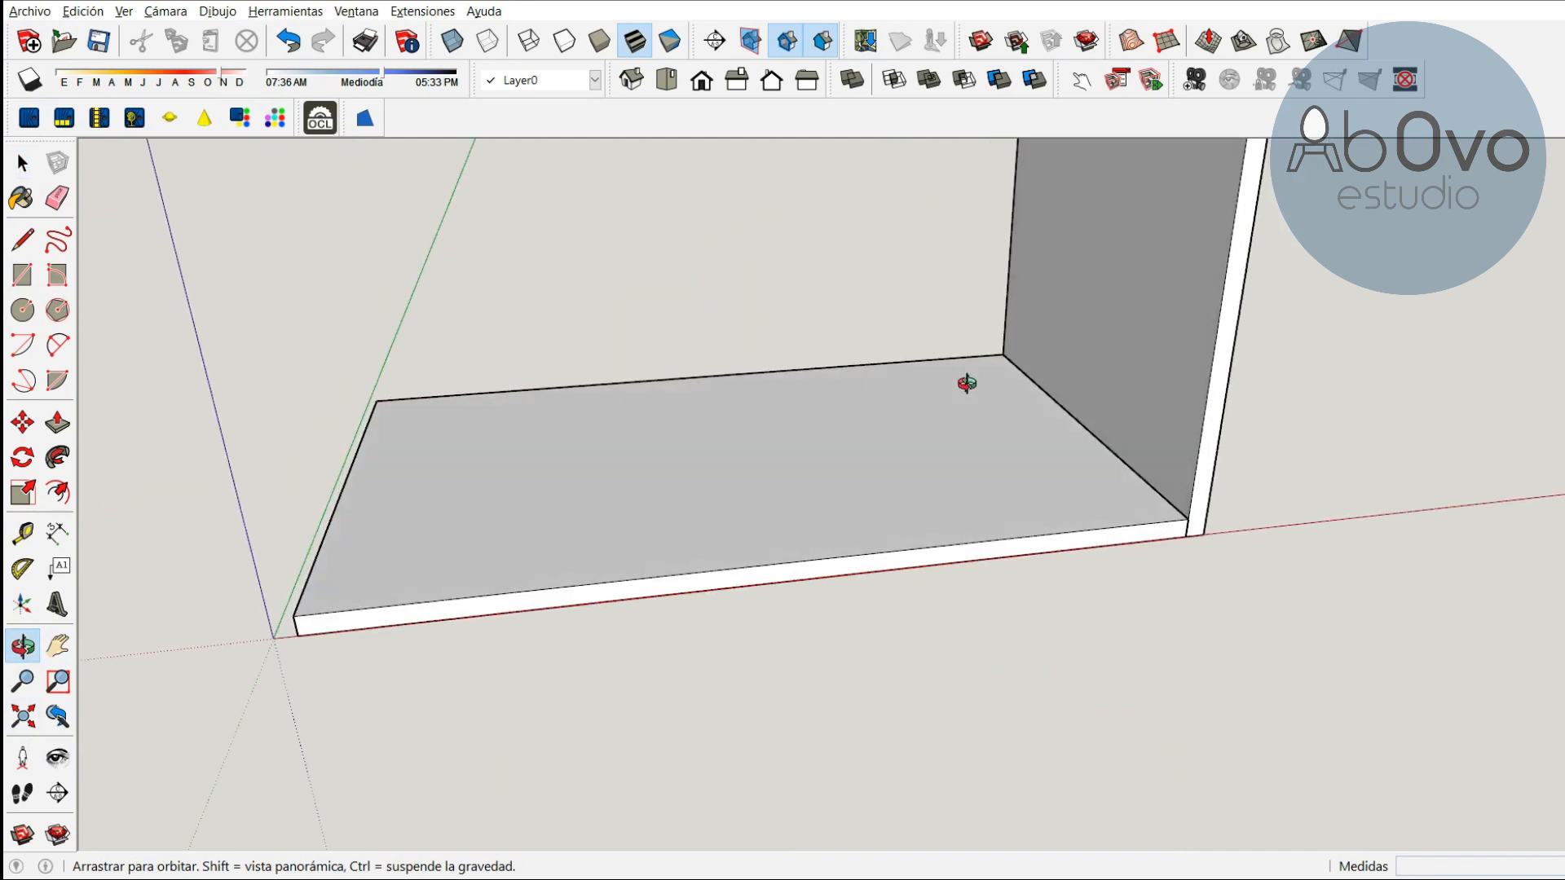
scroll(966, 383, down, 4)
shift+drag(1091, 296, 943, 622)
scroll(896, 530, down, 1)
drag(883, 463, 929, 513)
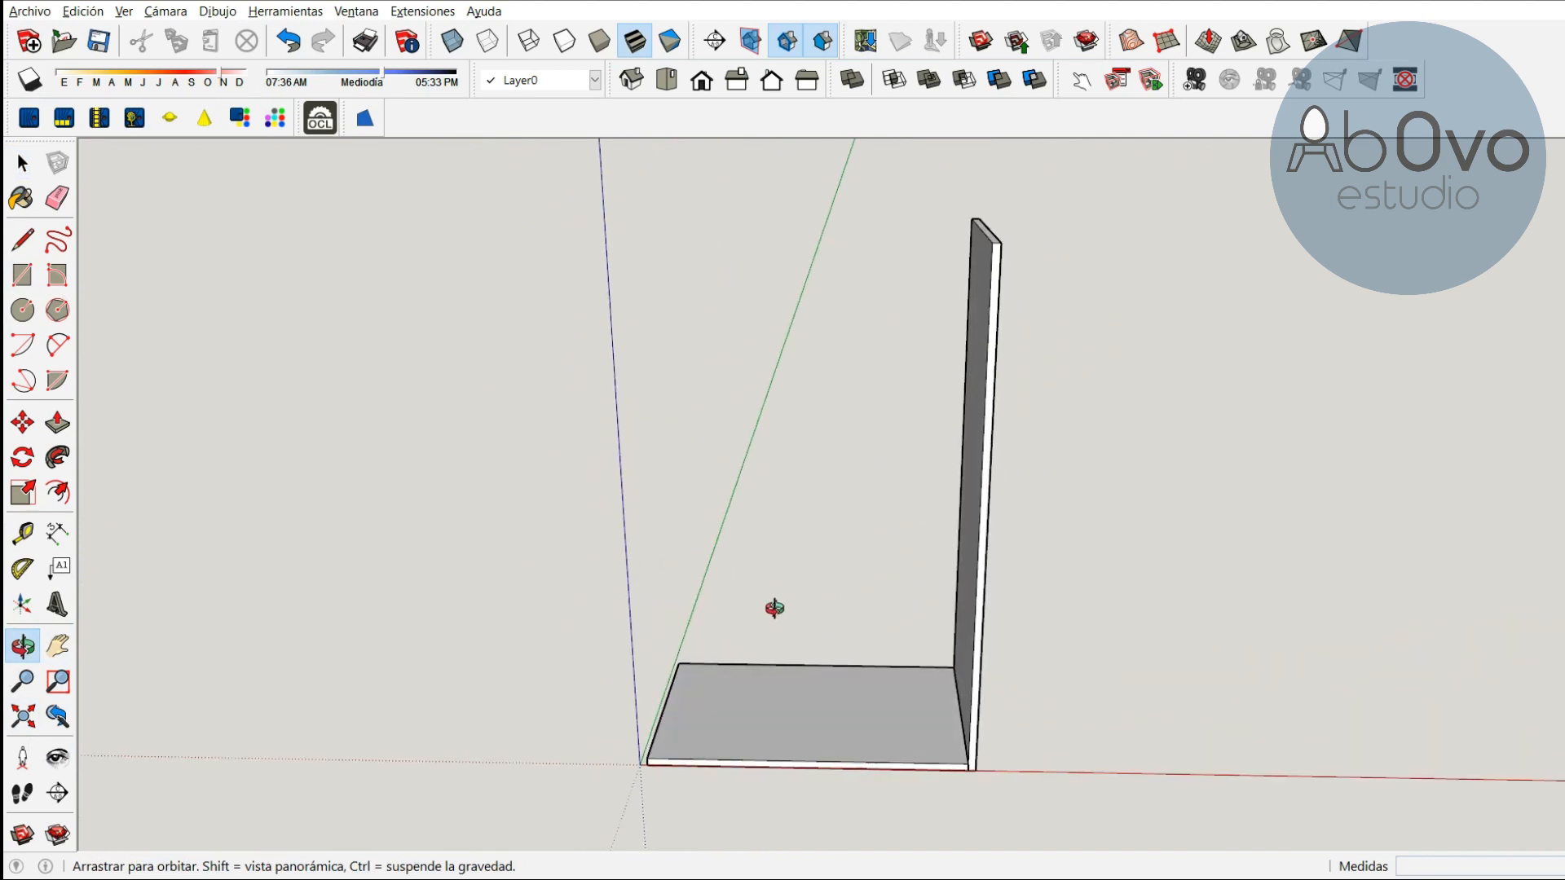
drag(774, 608, 792, 599)
scroll(792, 599, up, 1)
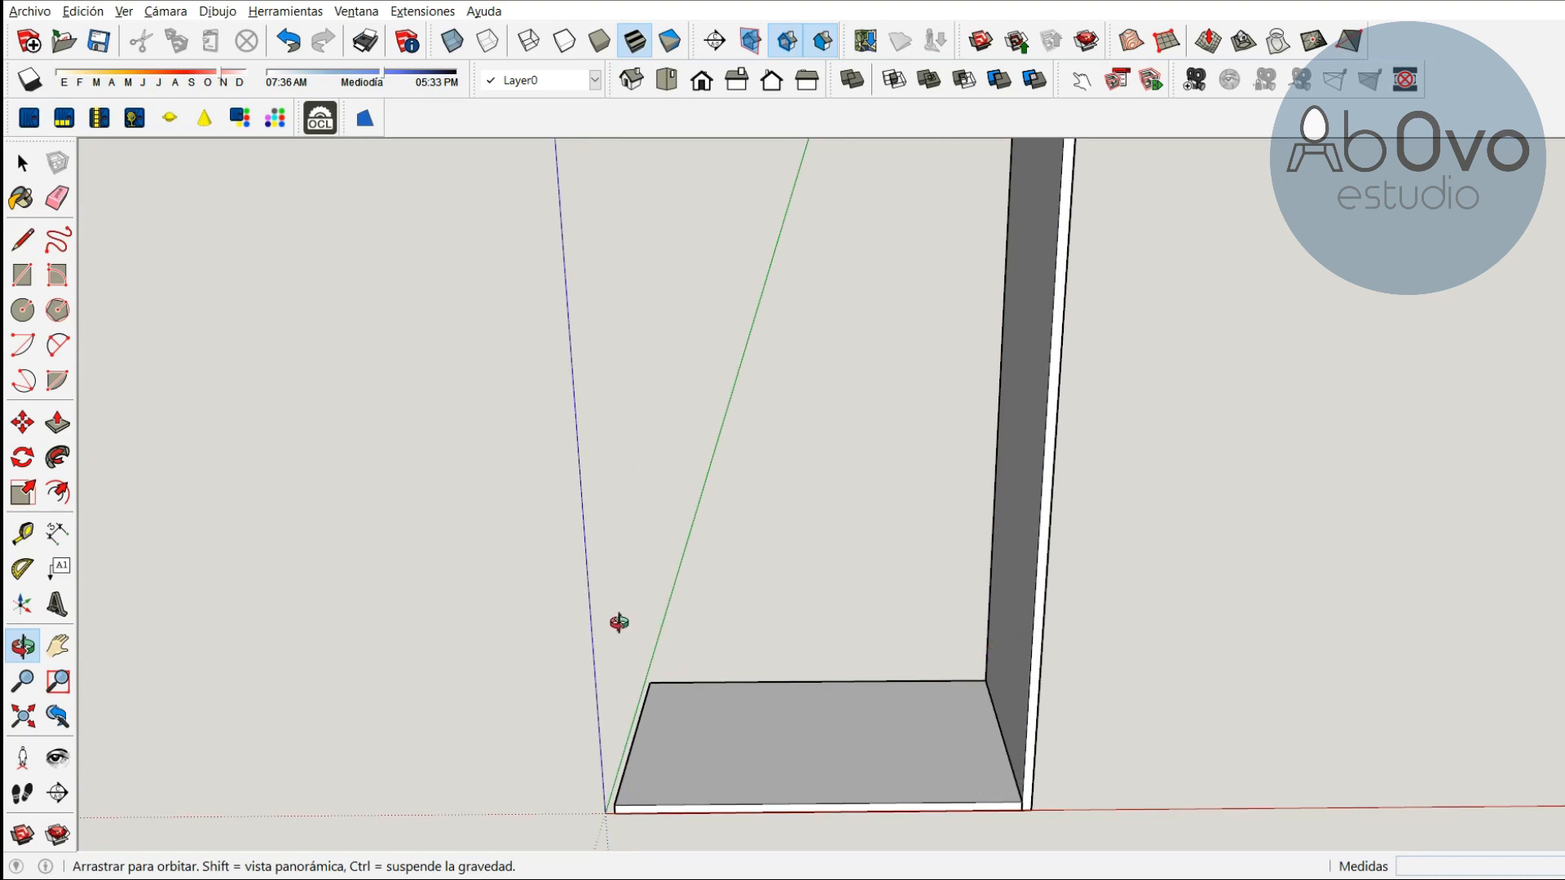
click(23, 422)
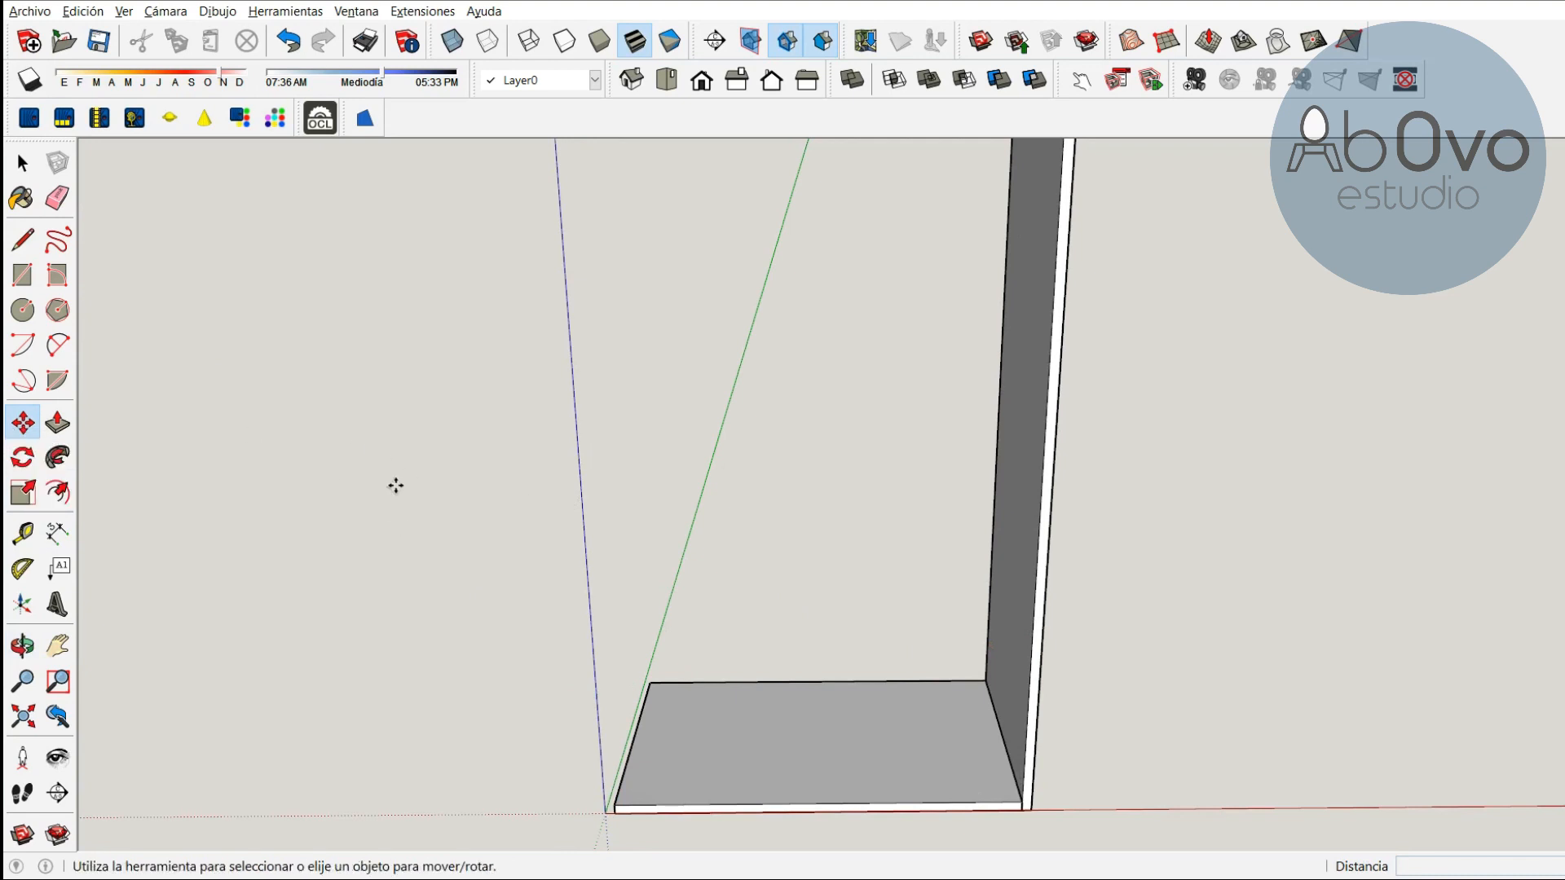
key(space)
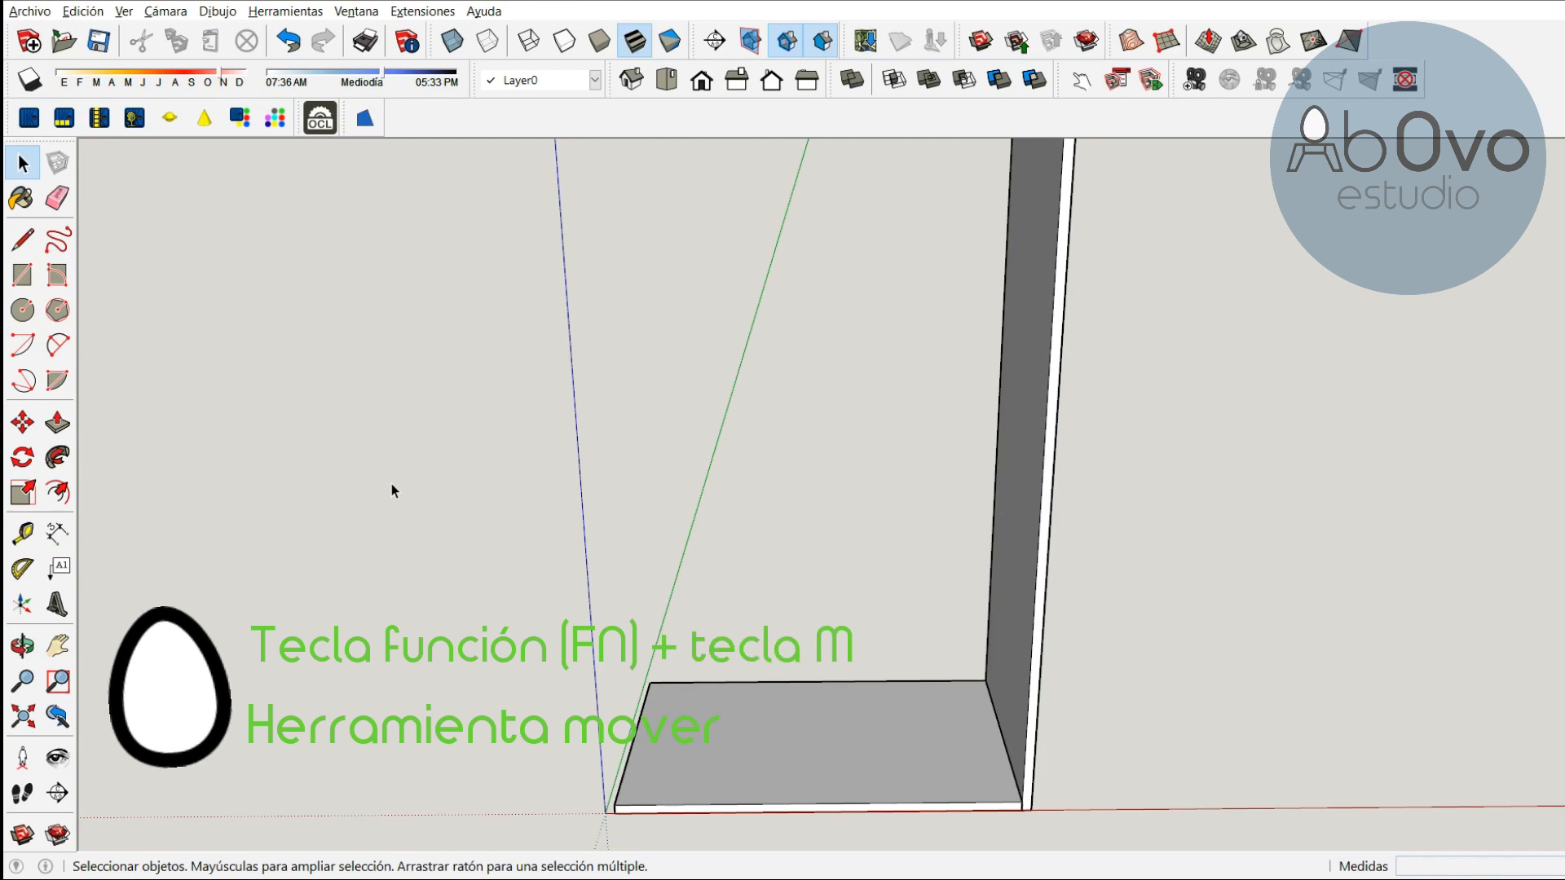
key(m)
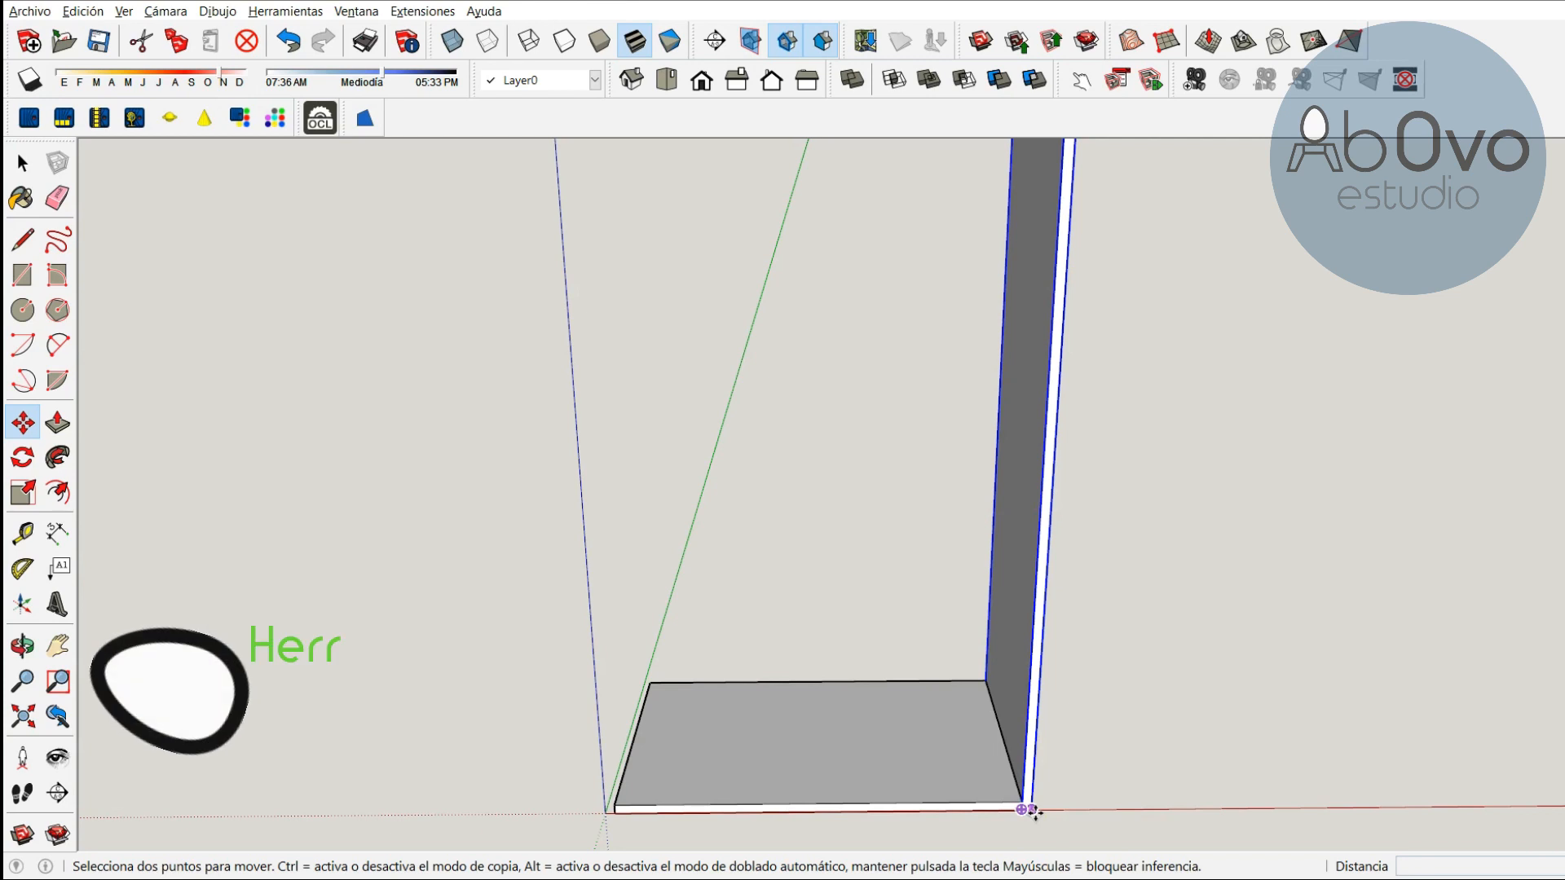
scroll(1067, 810, up, 3)
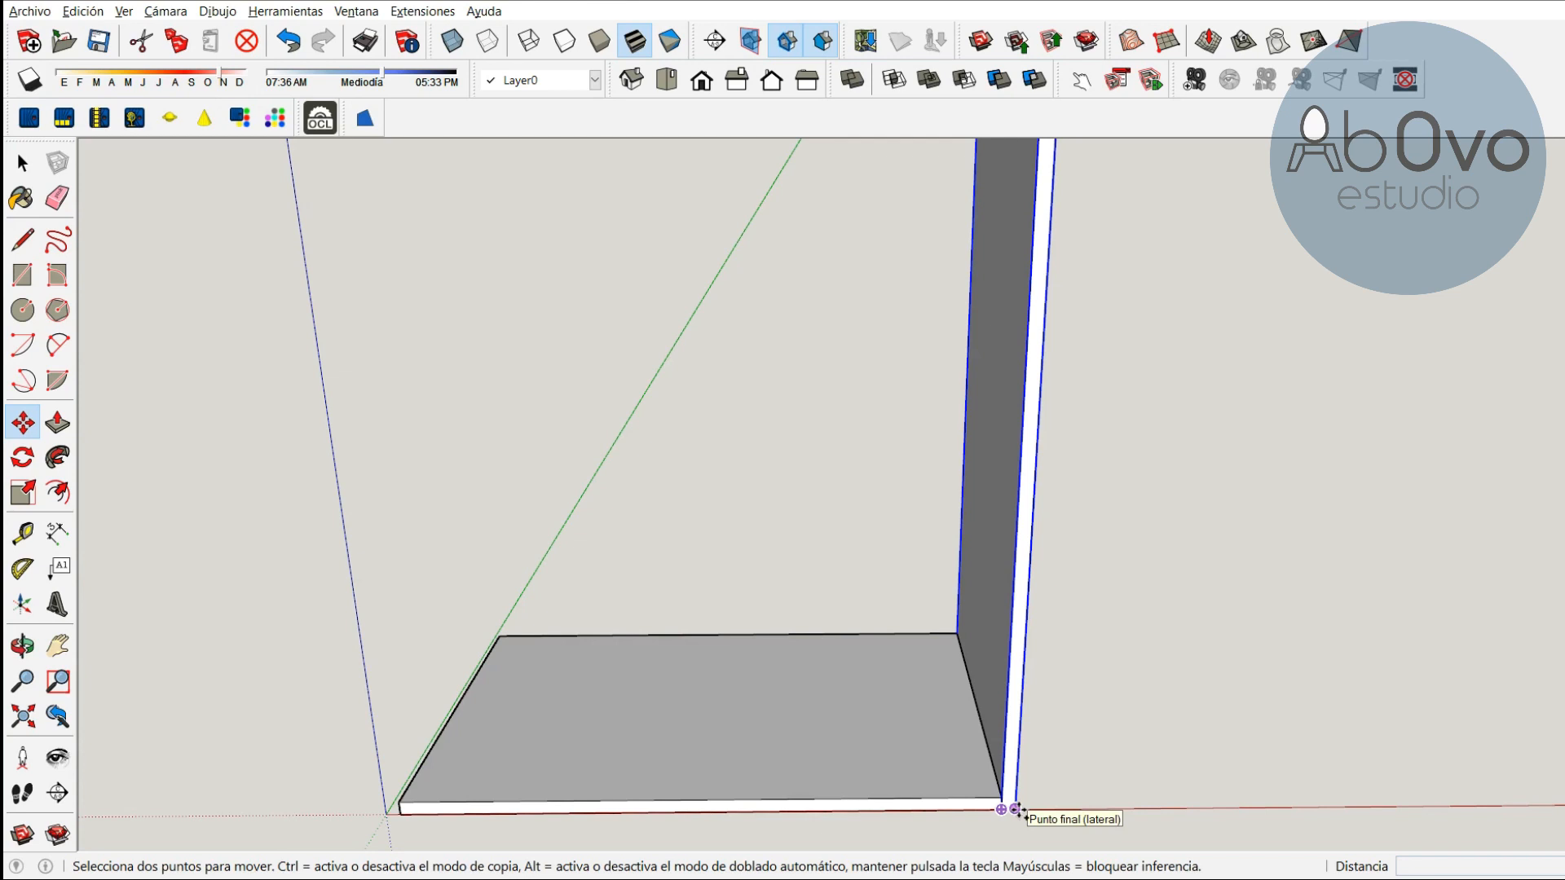
click(1014, 809)
key(ctrl)
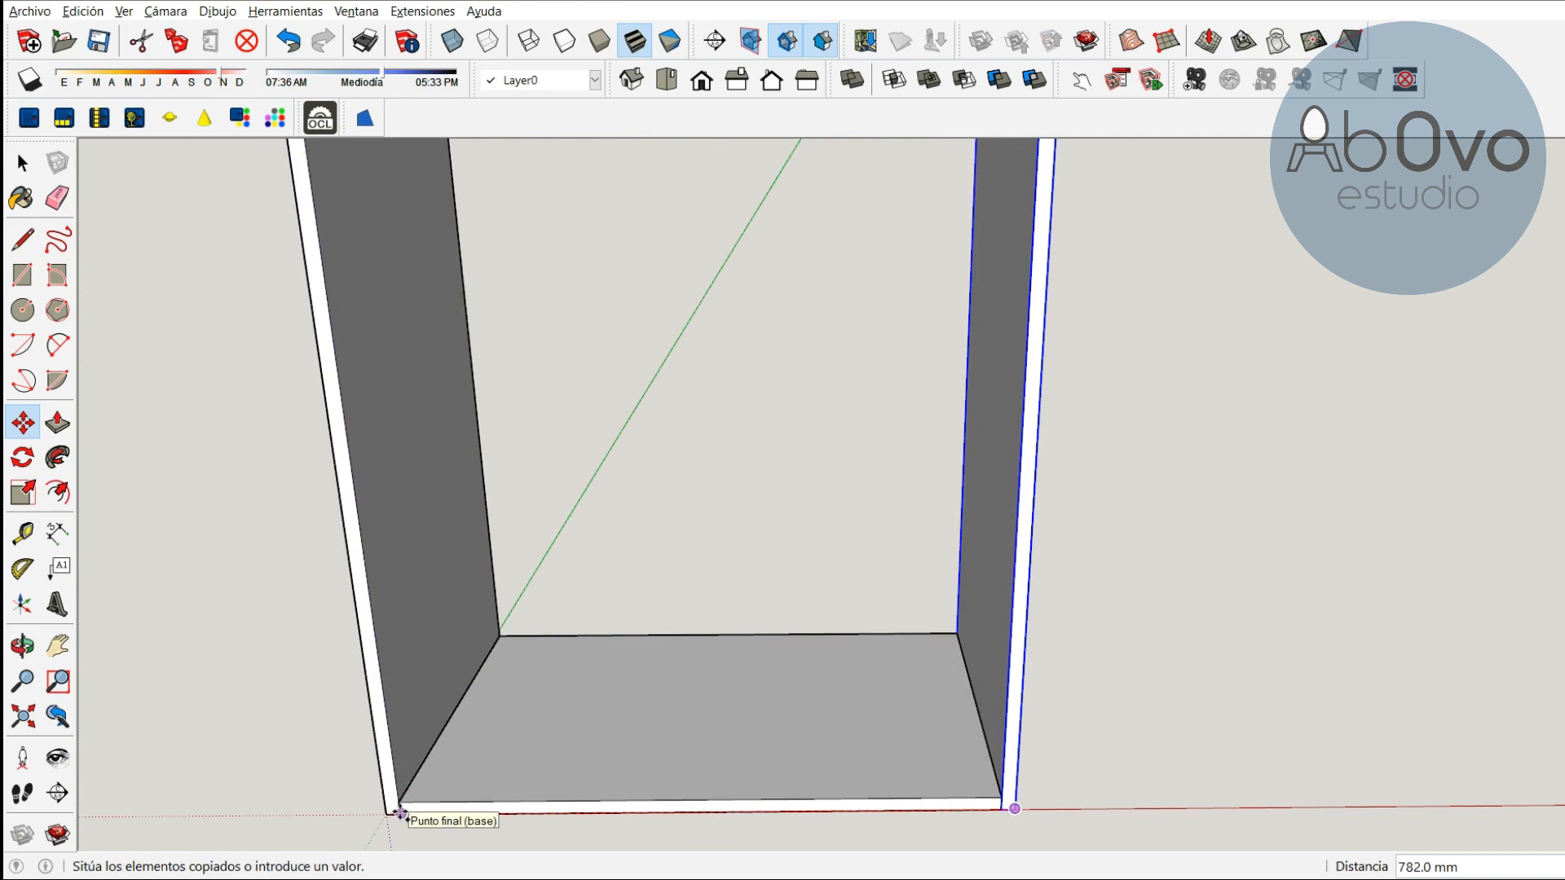
click(399, 813)
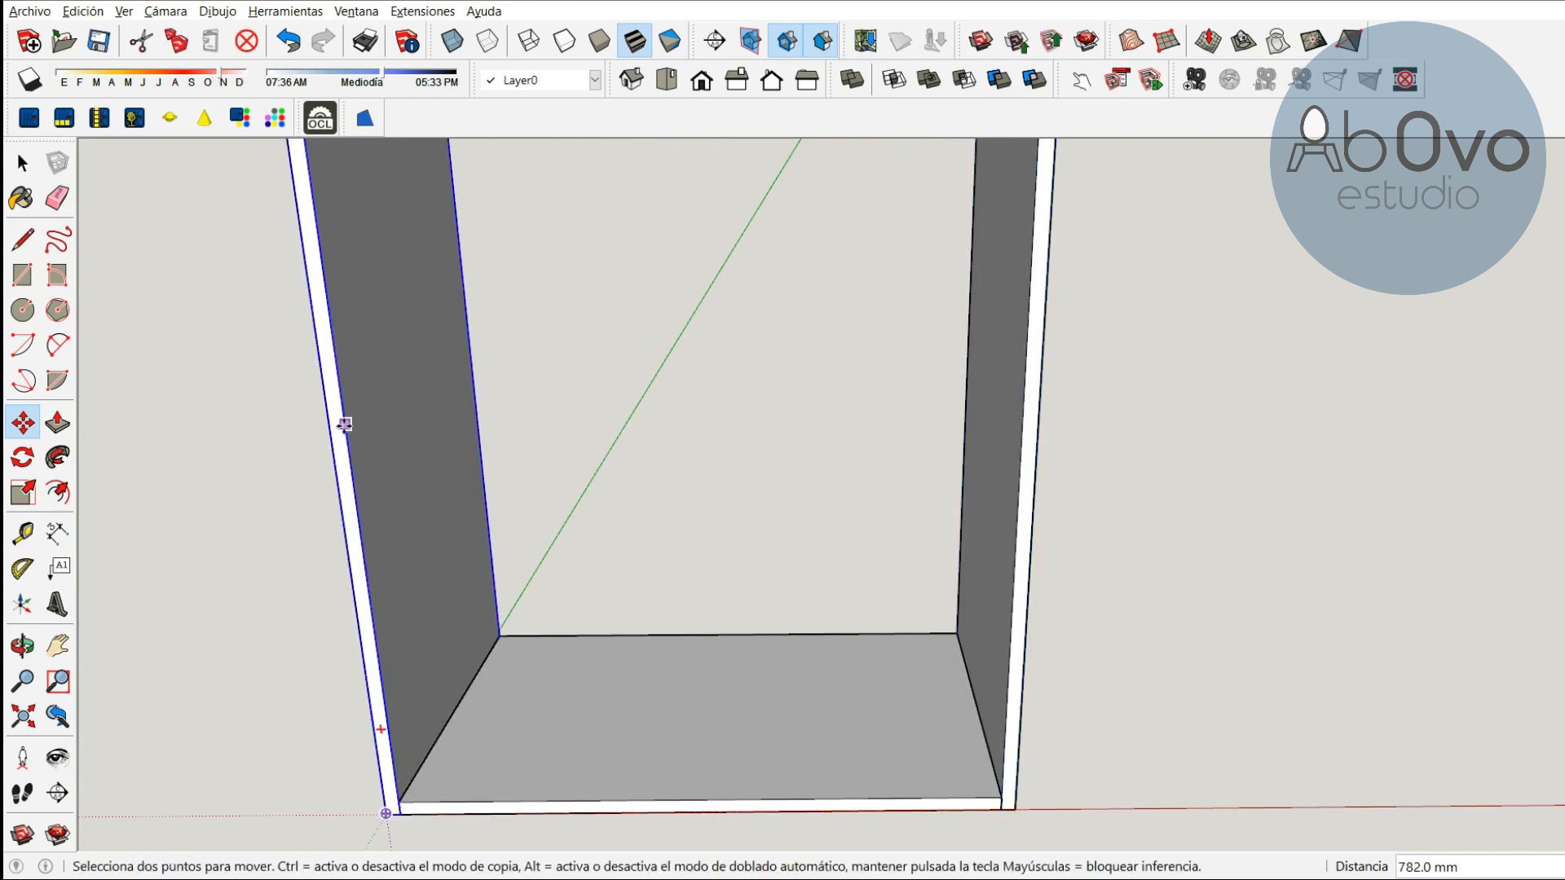
Try making the copied side panel unique, and undo that change
right_click(391, 348)
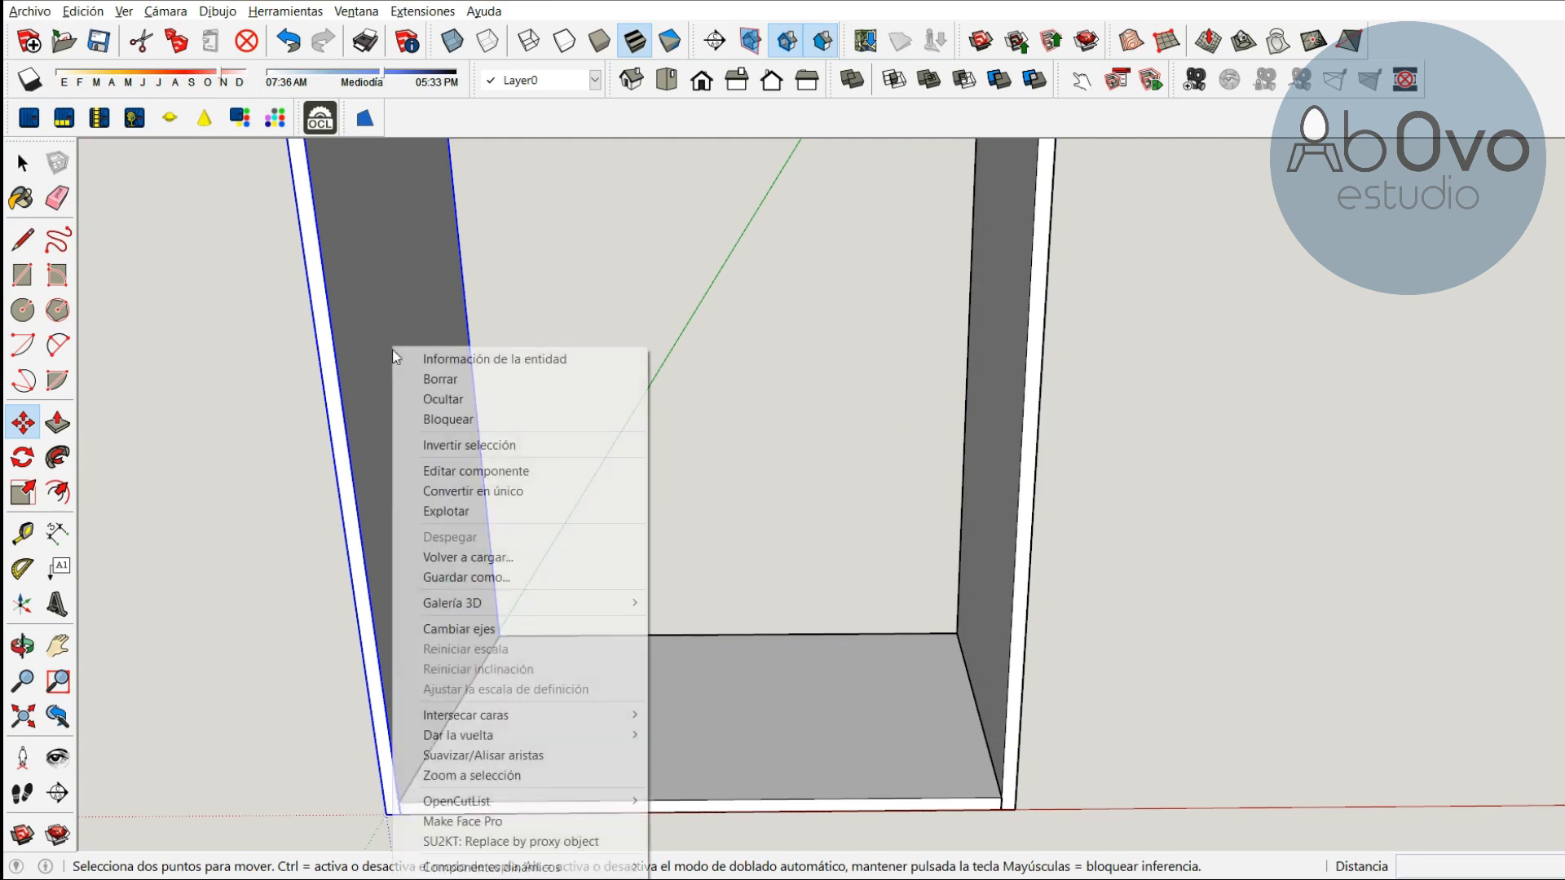
click(481, 492)
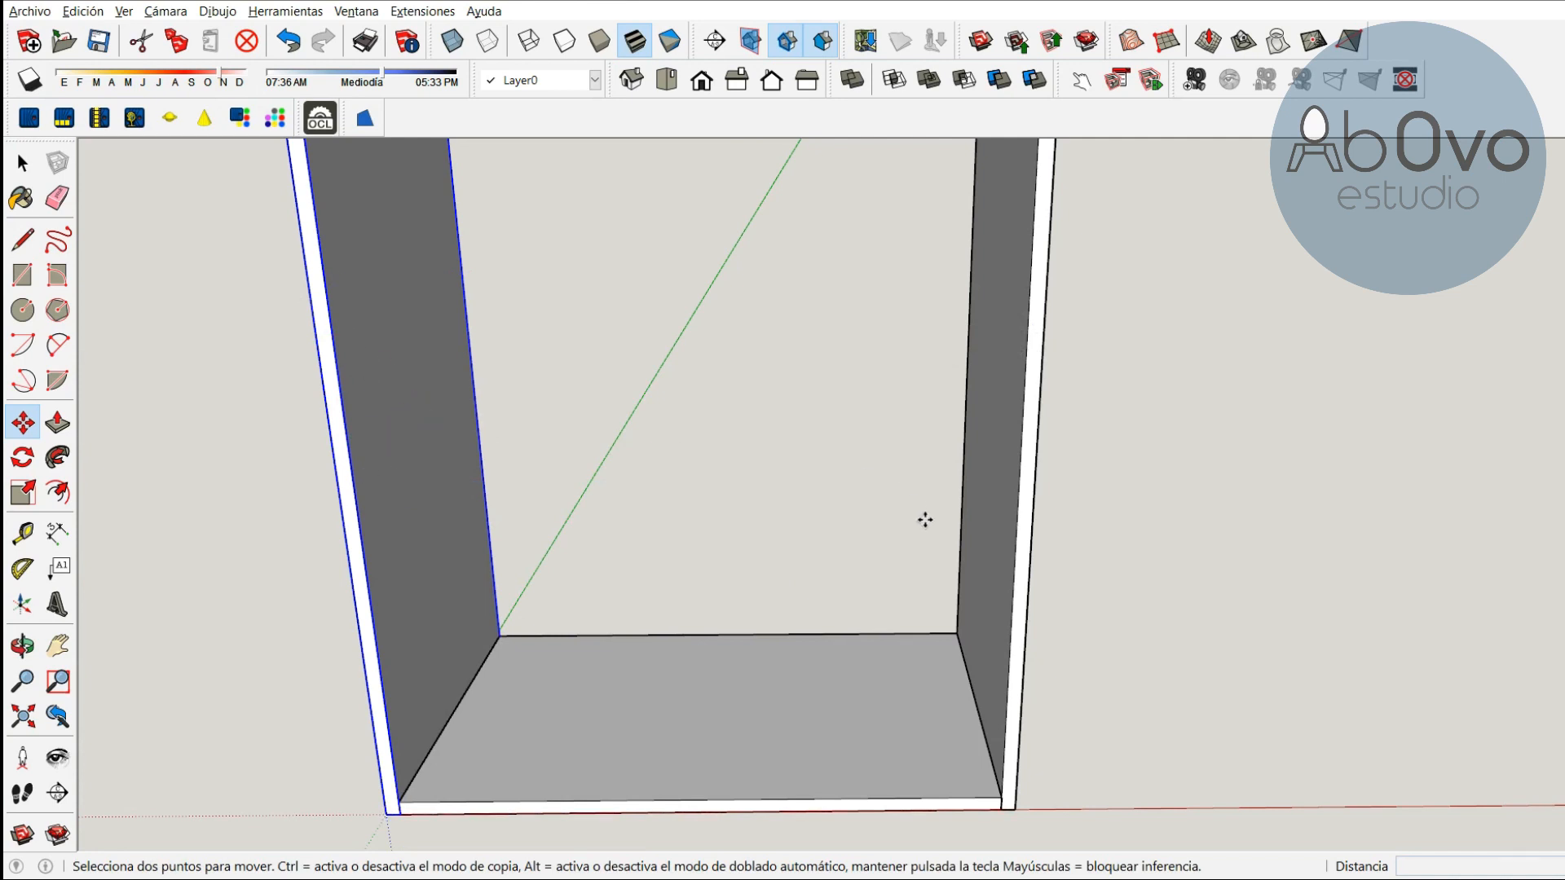
click(290, 40)
scroll(700, 517, down, 1)
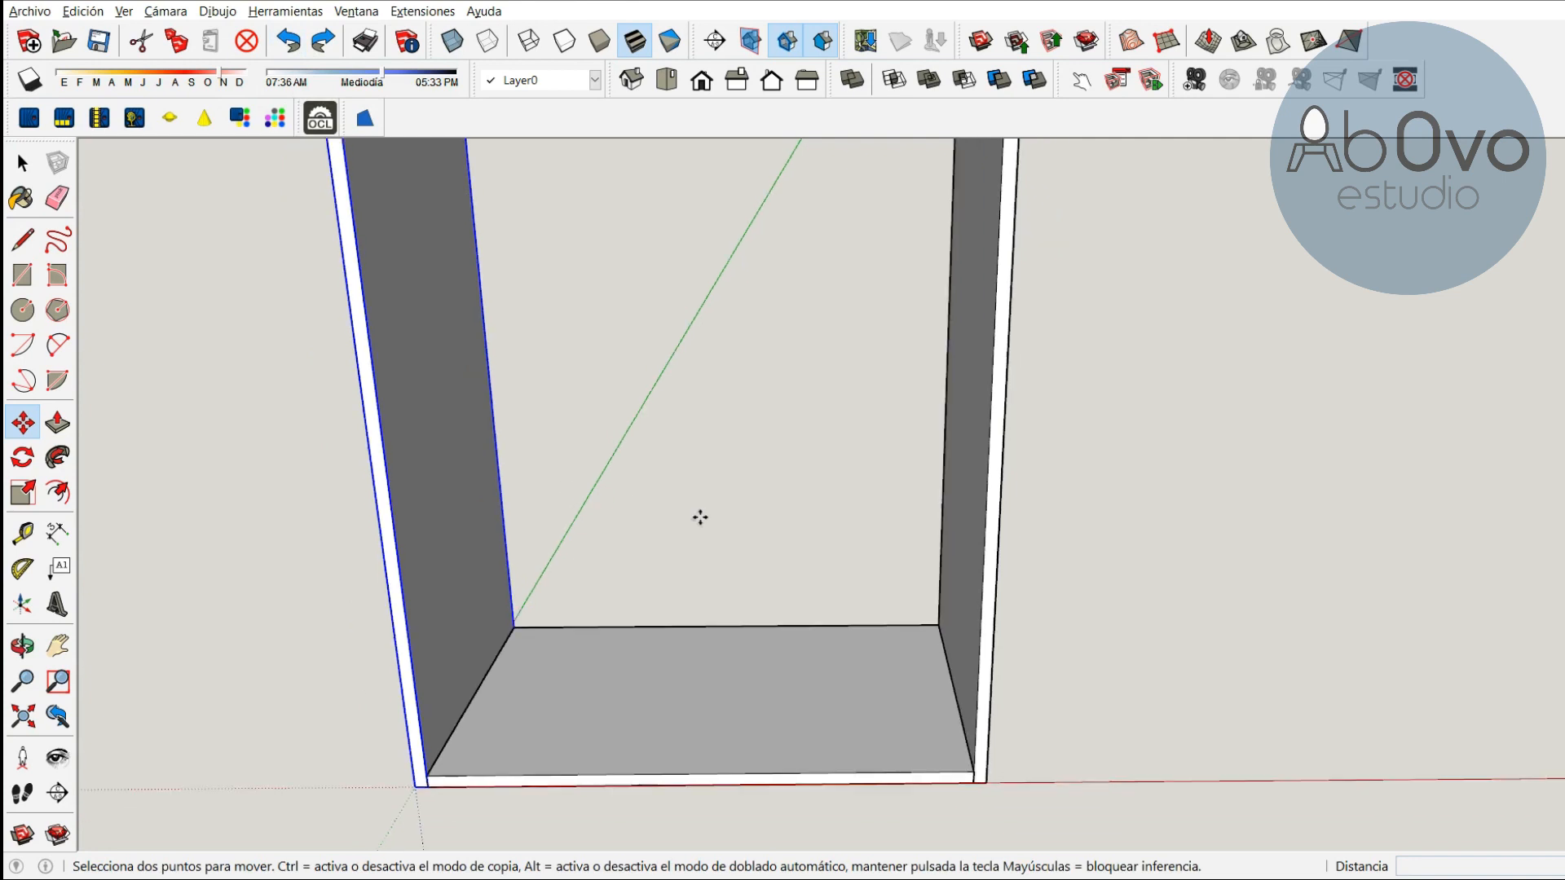
scroll(700, 517, down, 2)
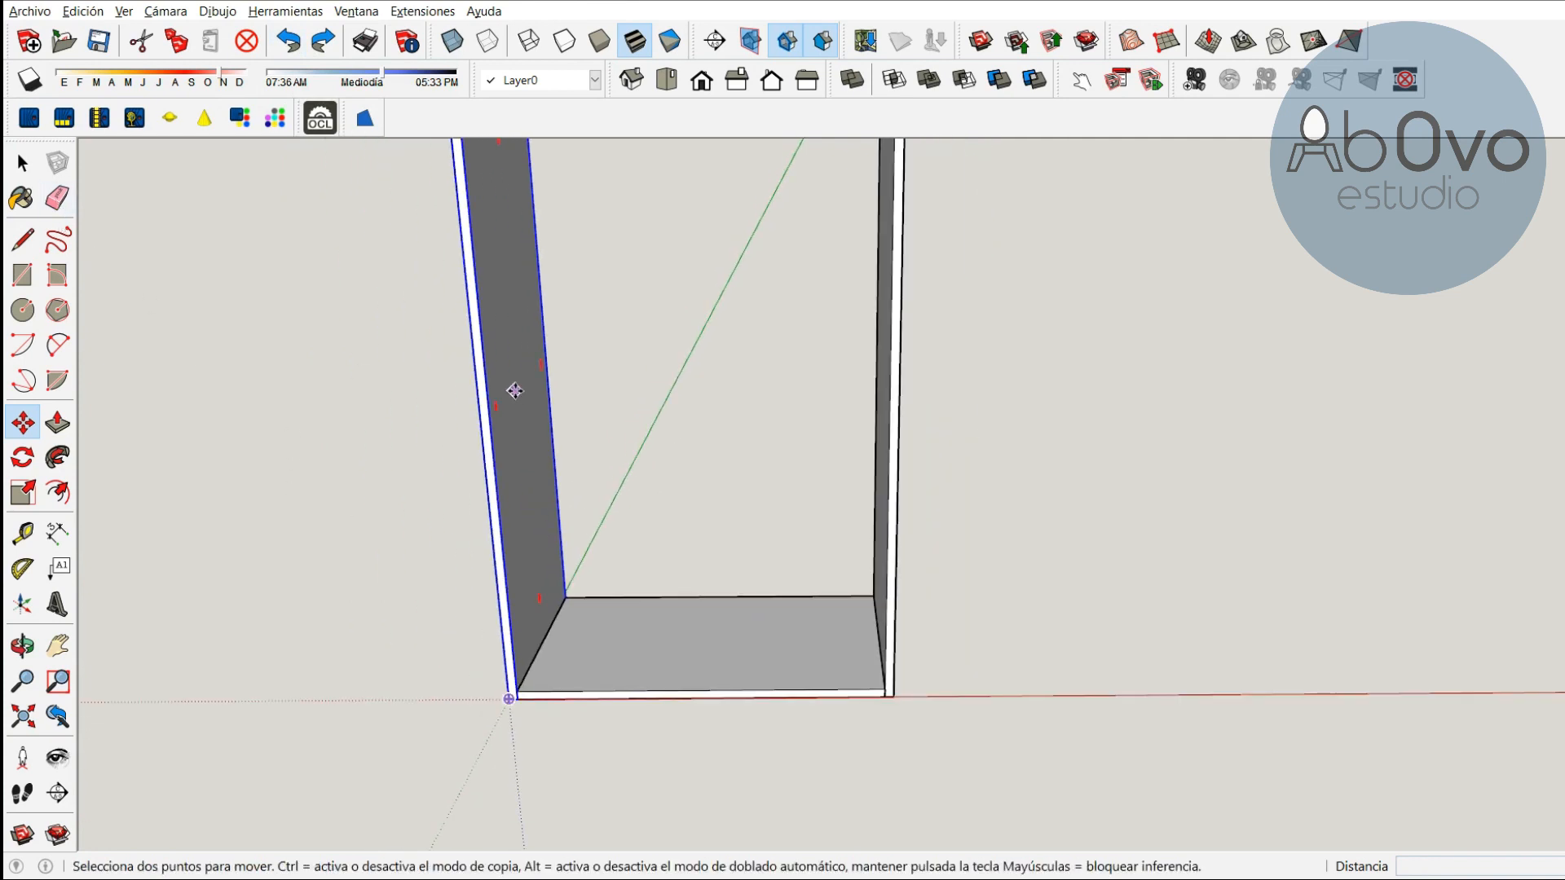
key(space)
click(740, 420)
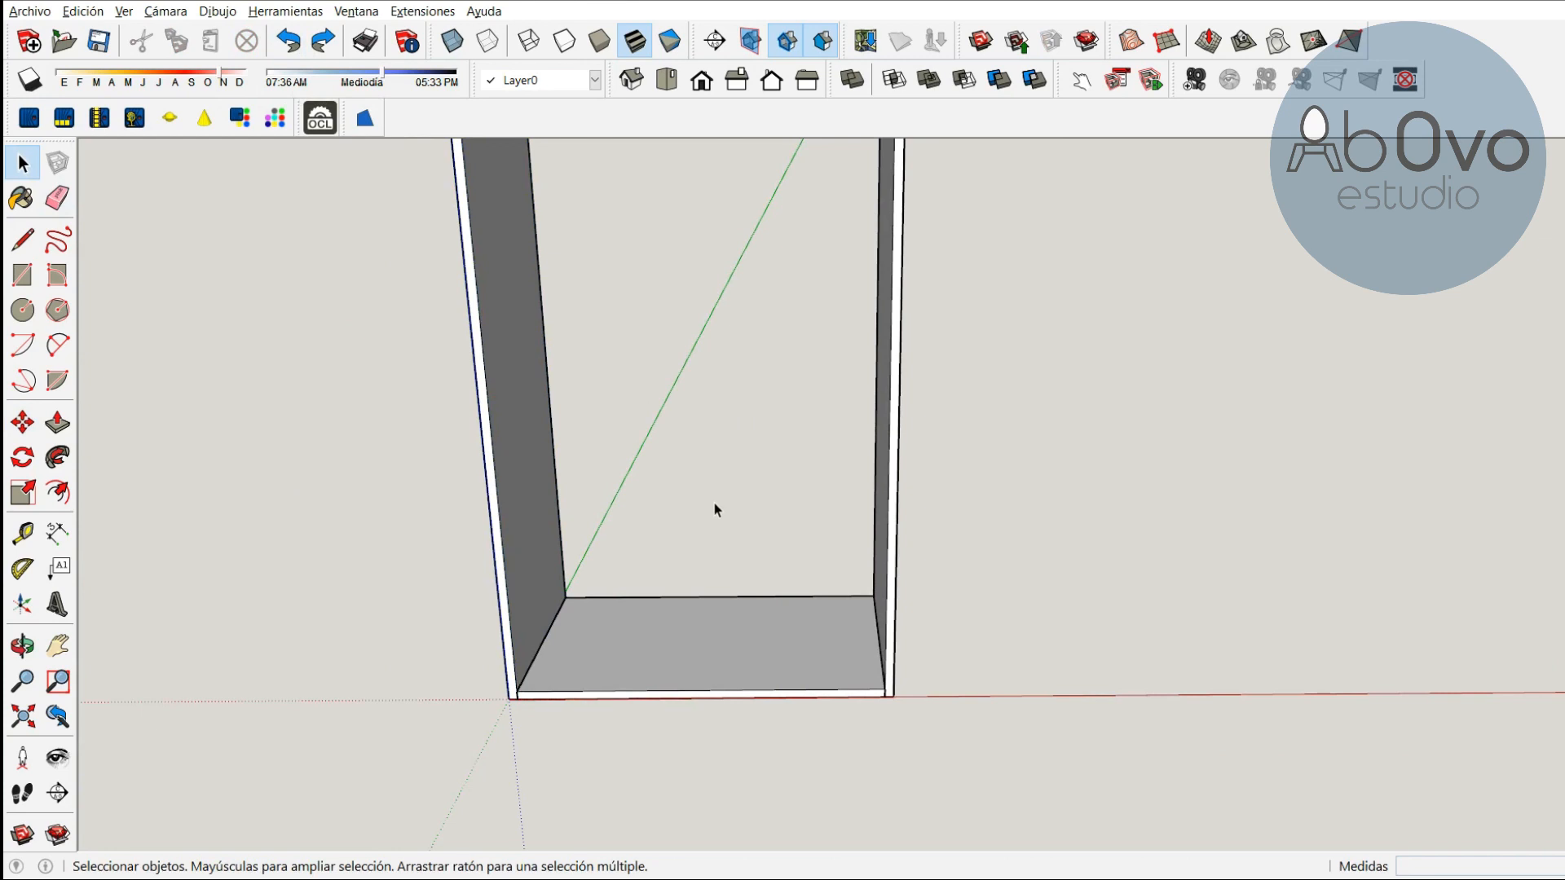
scroll(774, 525, down, 1)
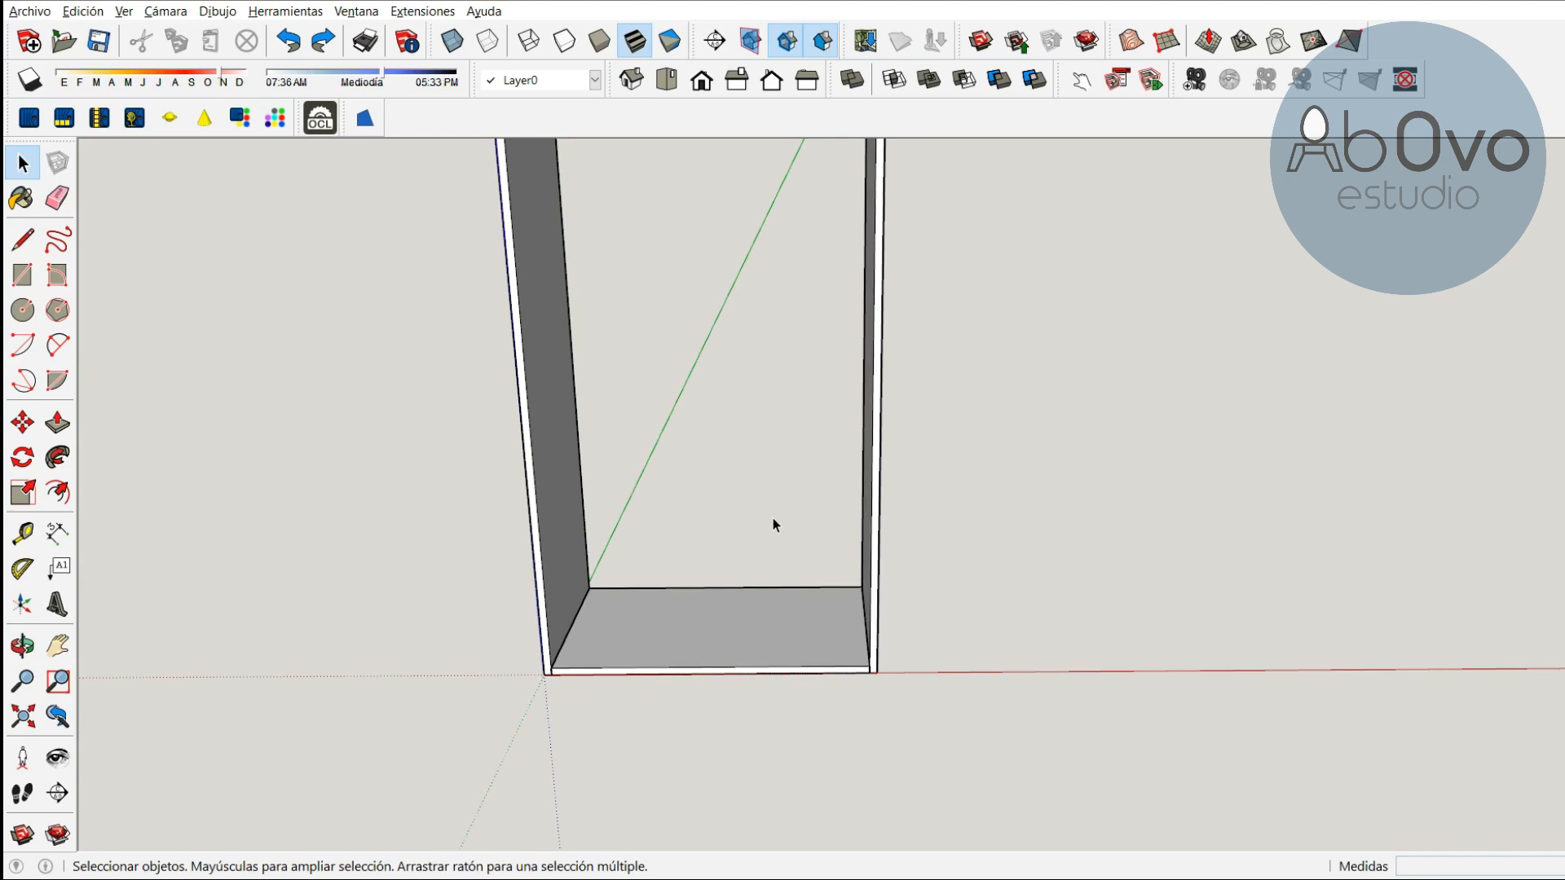
key(o)
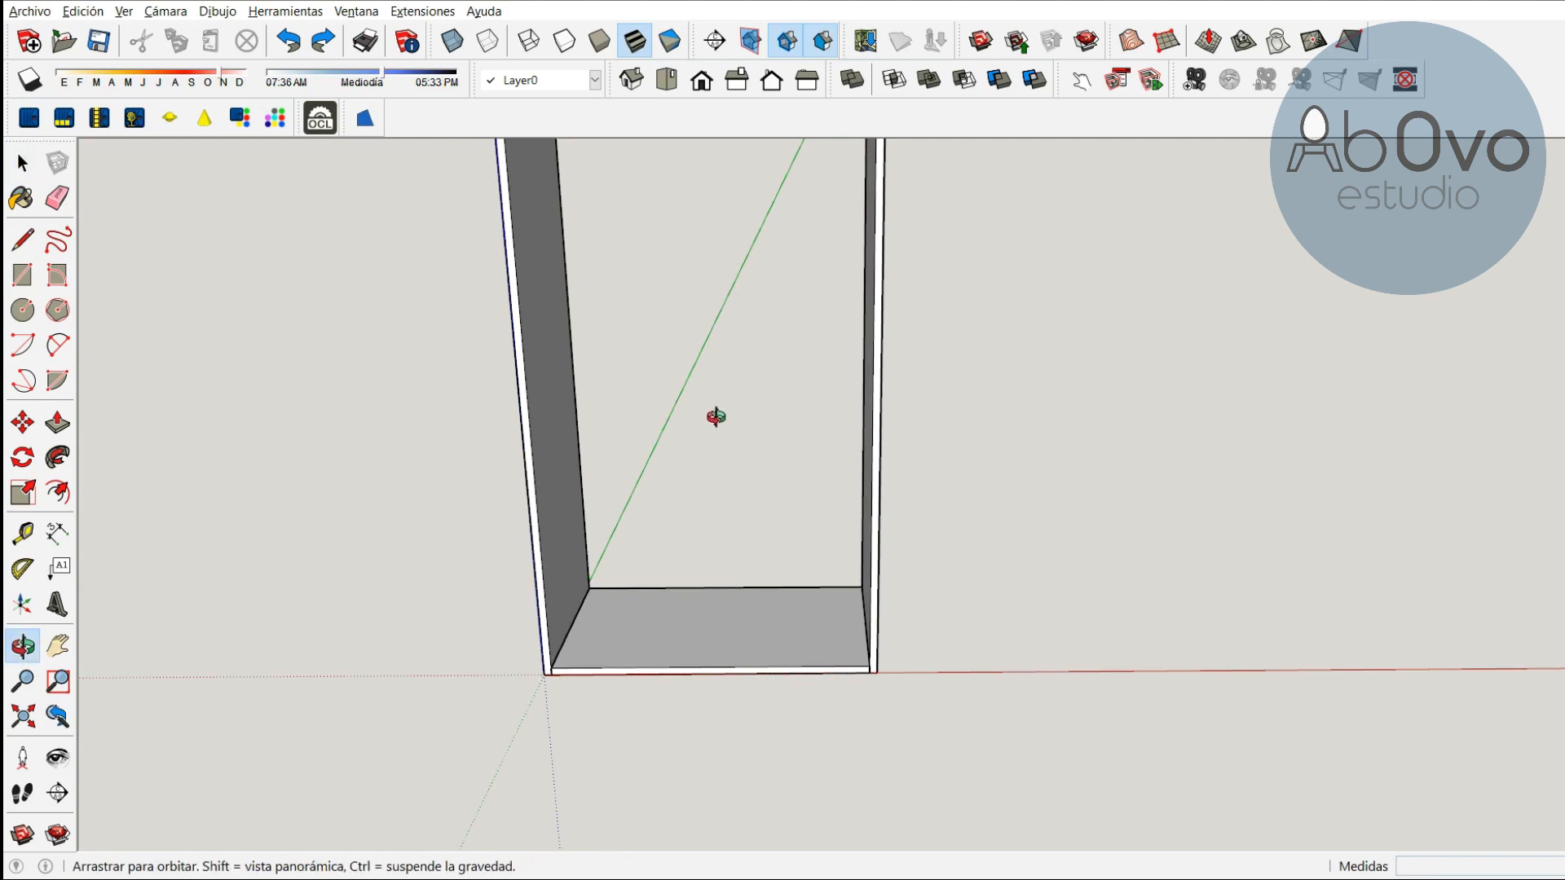
Try pushing/pulling the top face of the right side panel upward inside its component, and undo it
drag(717, 356, 720, 552)
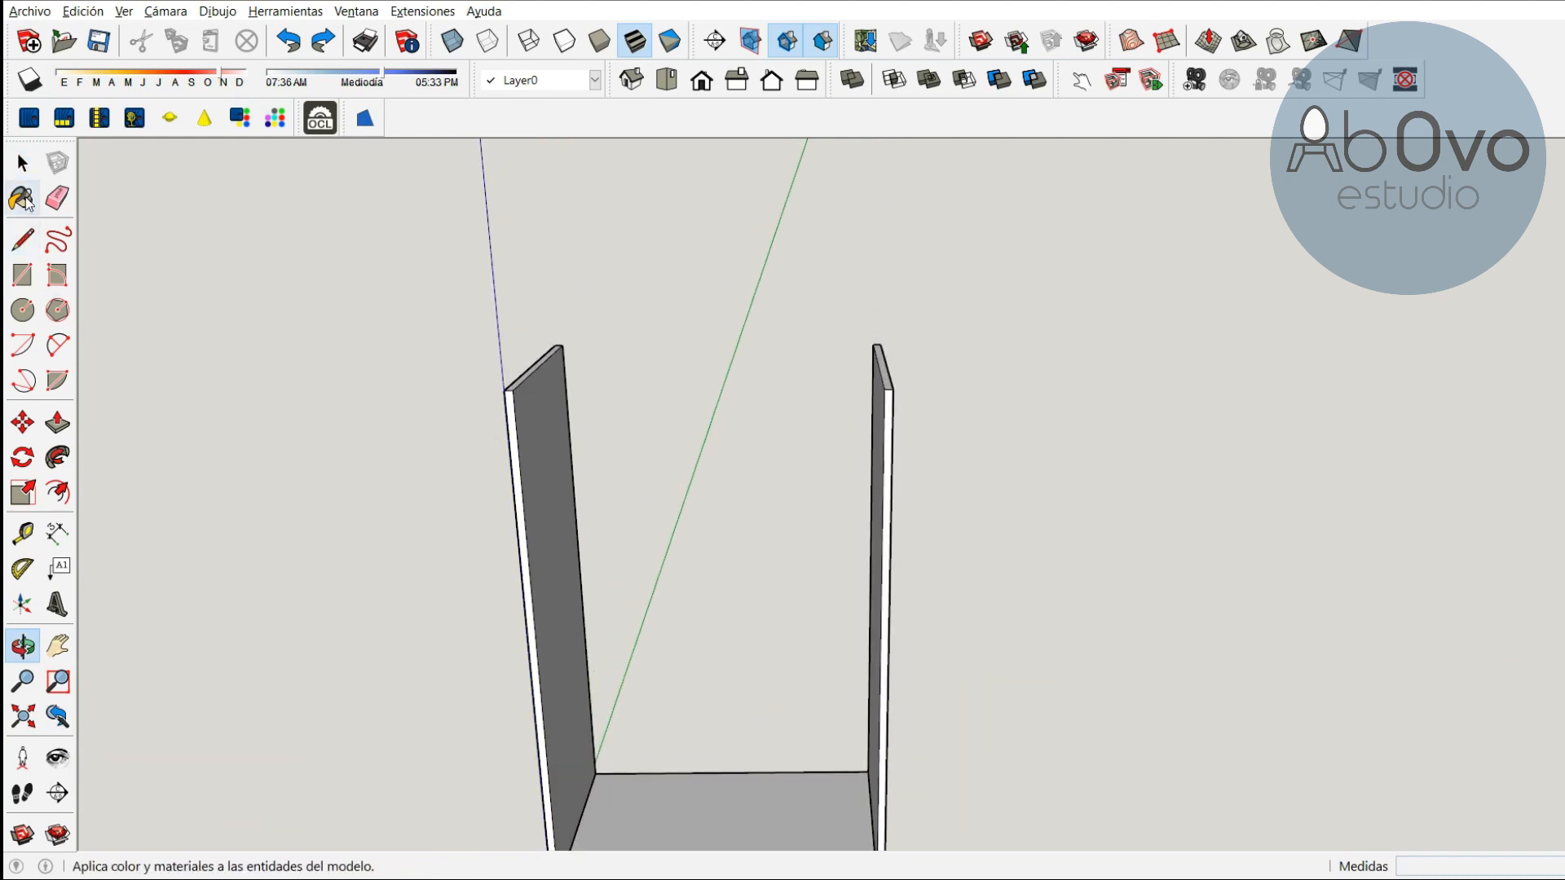
key(space)
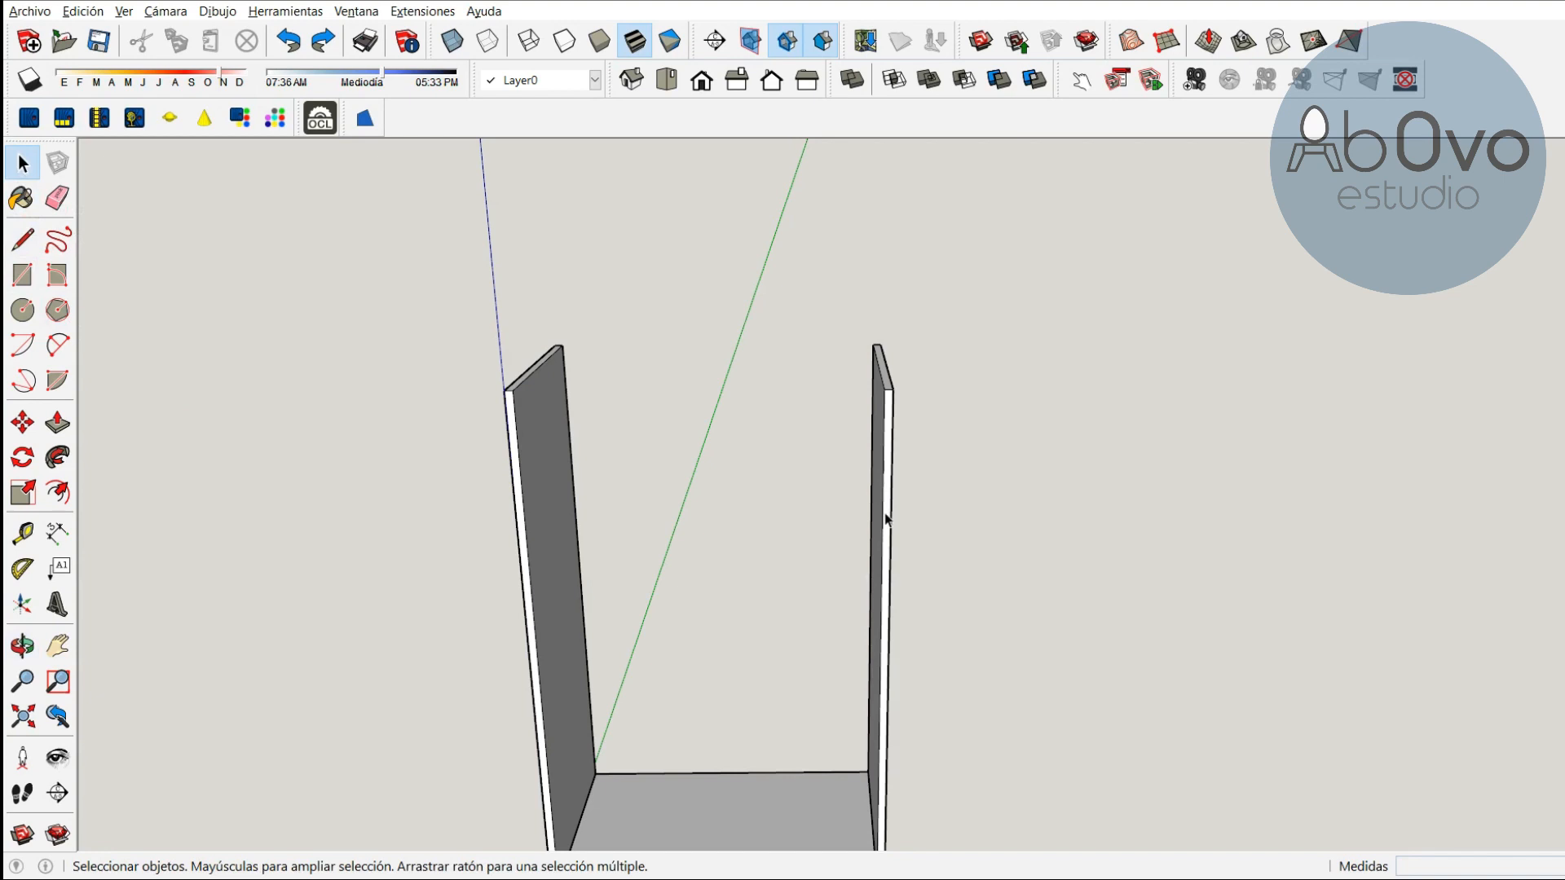
click(886, 519)
right_click(885, 507)
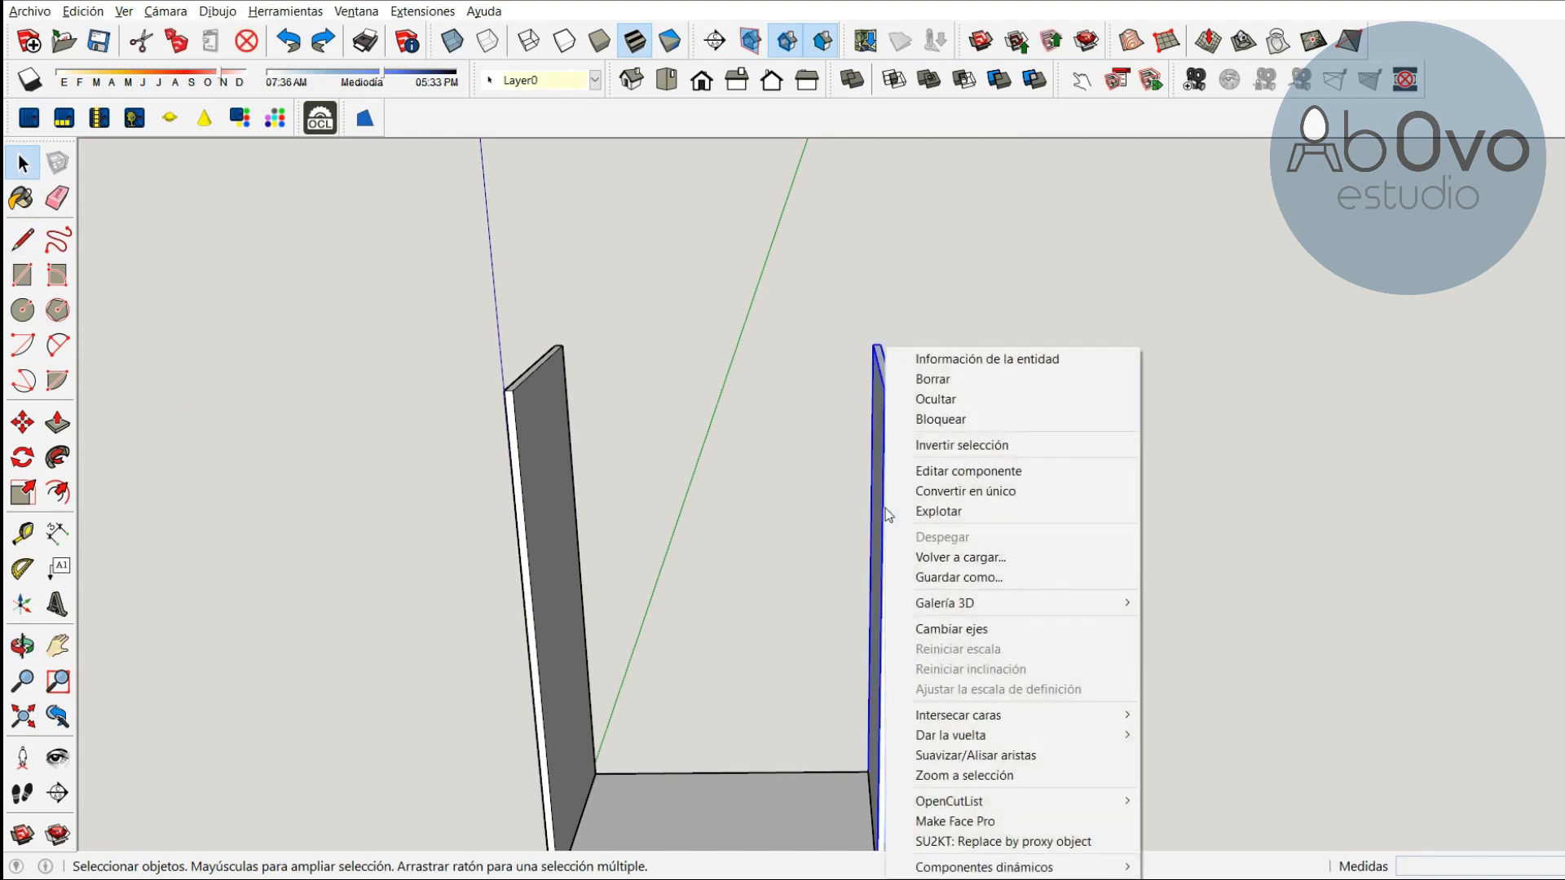
click(1011, 477)
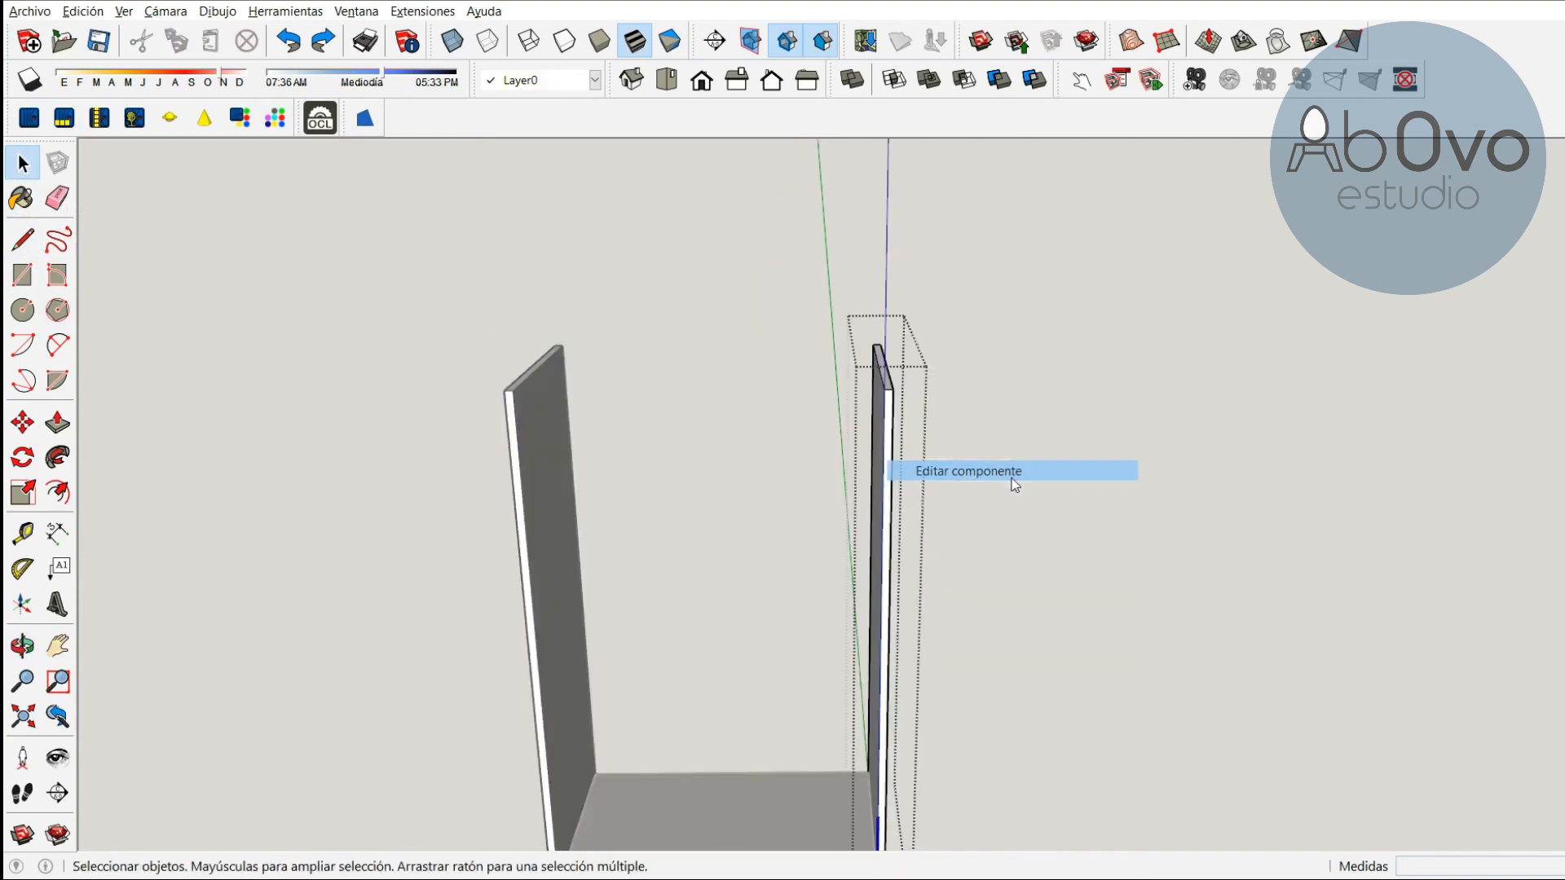
click(57, 422)
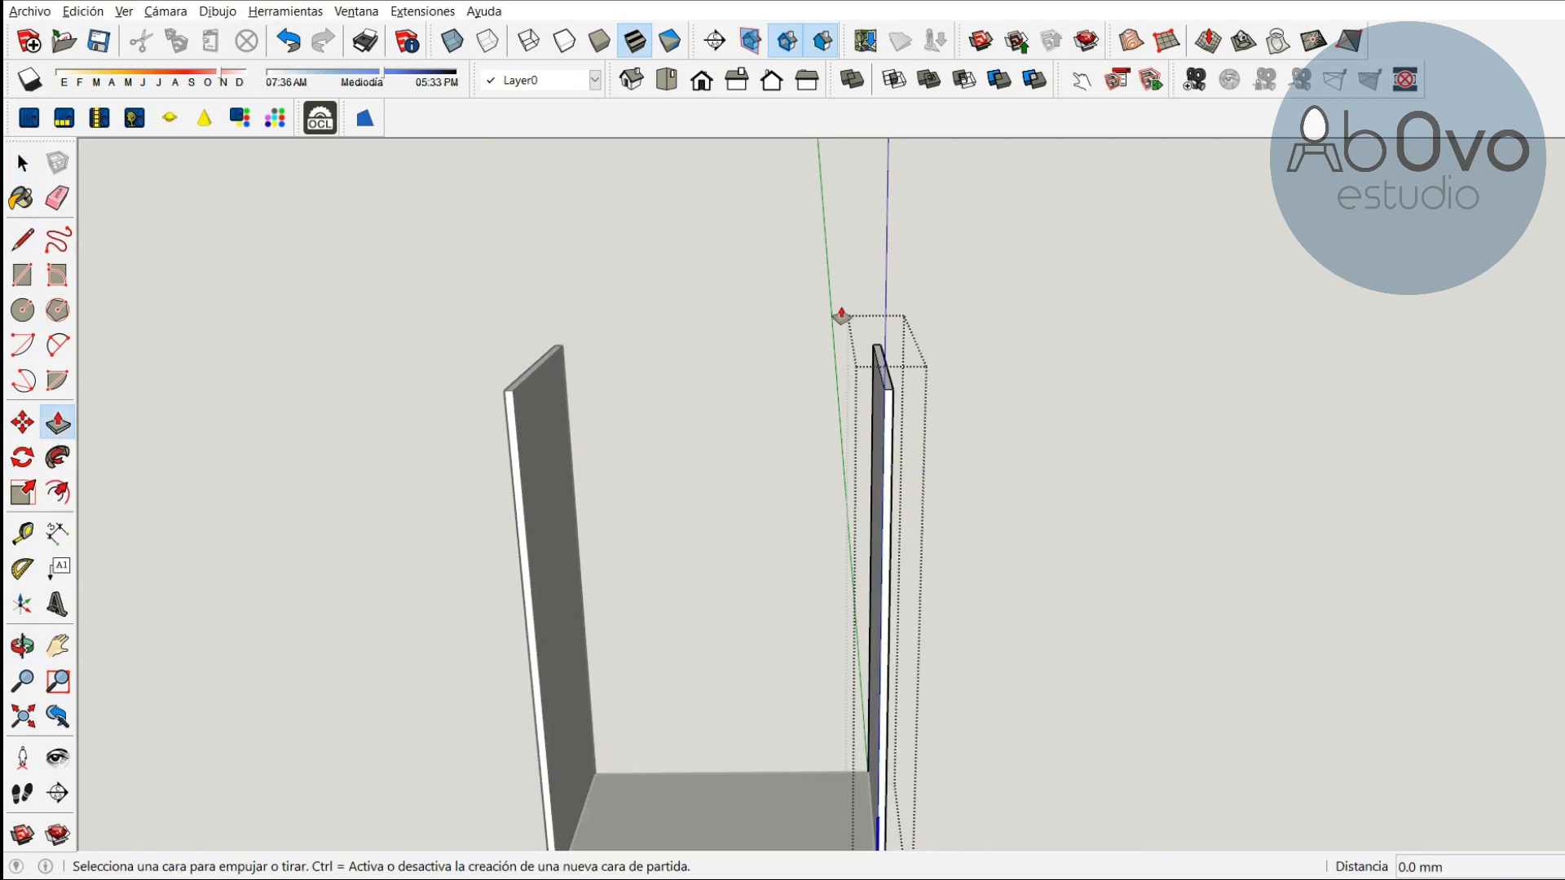
click(887, 389)
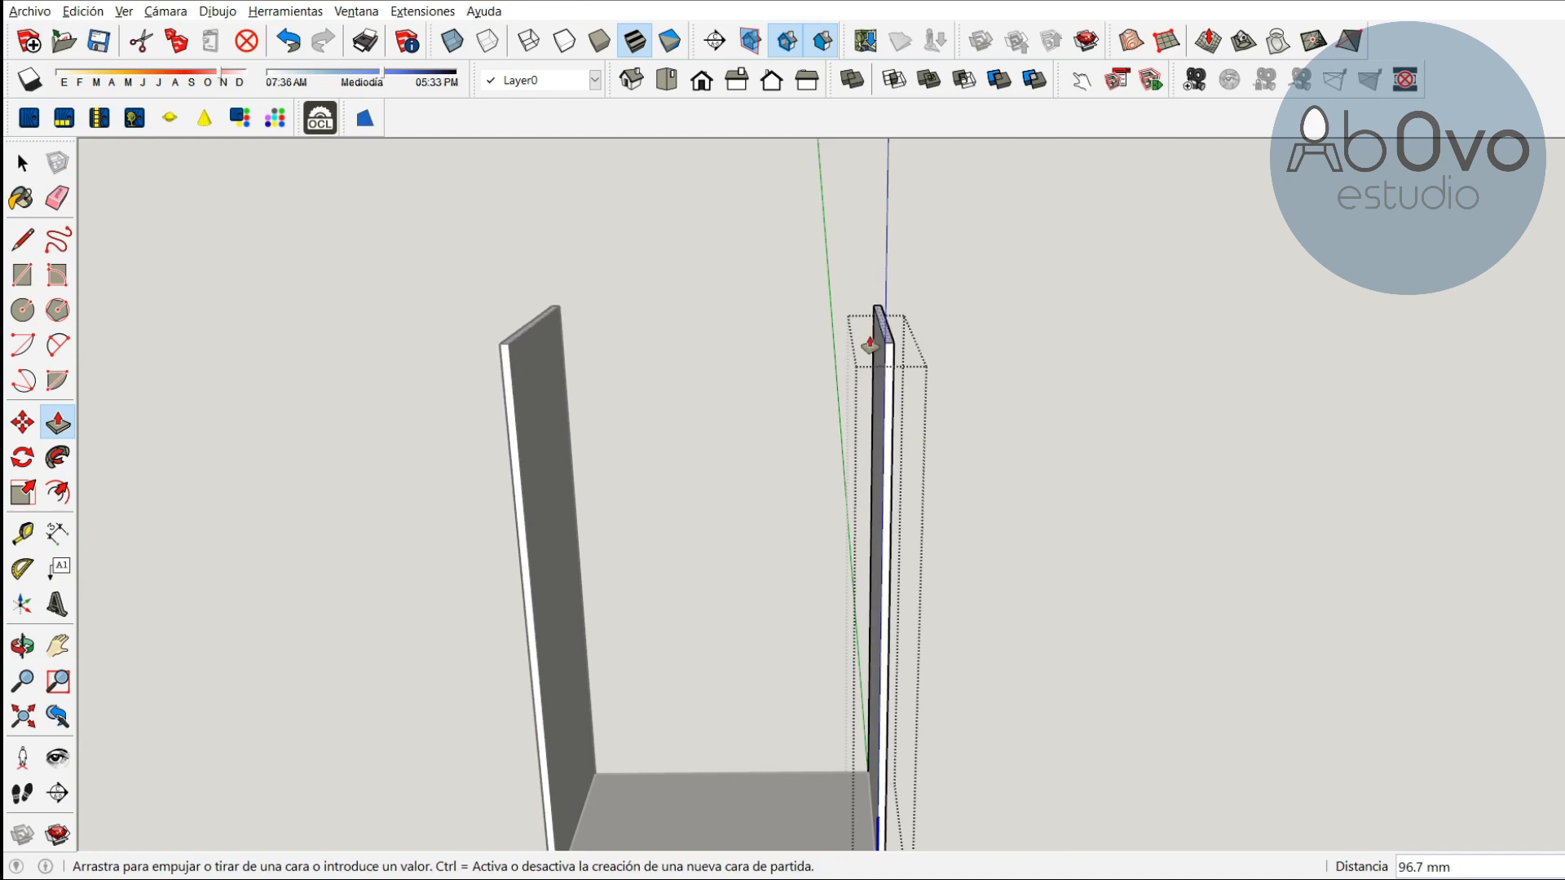
click(874, 291)
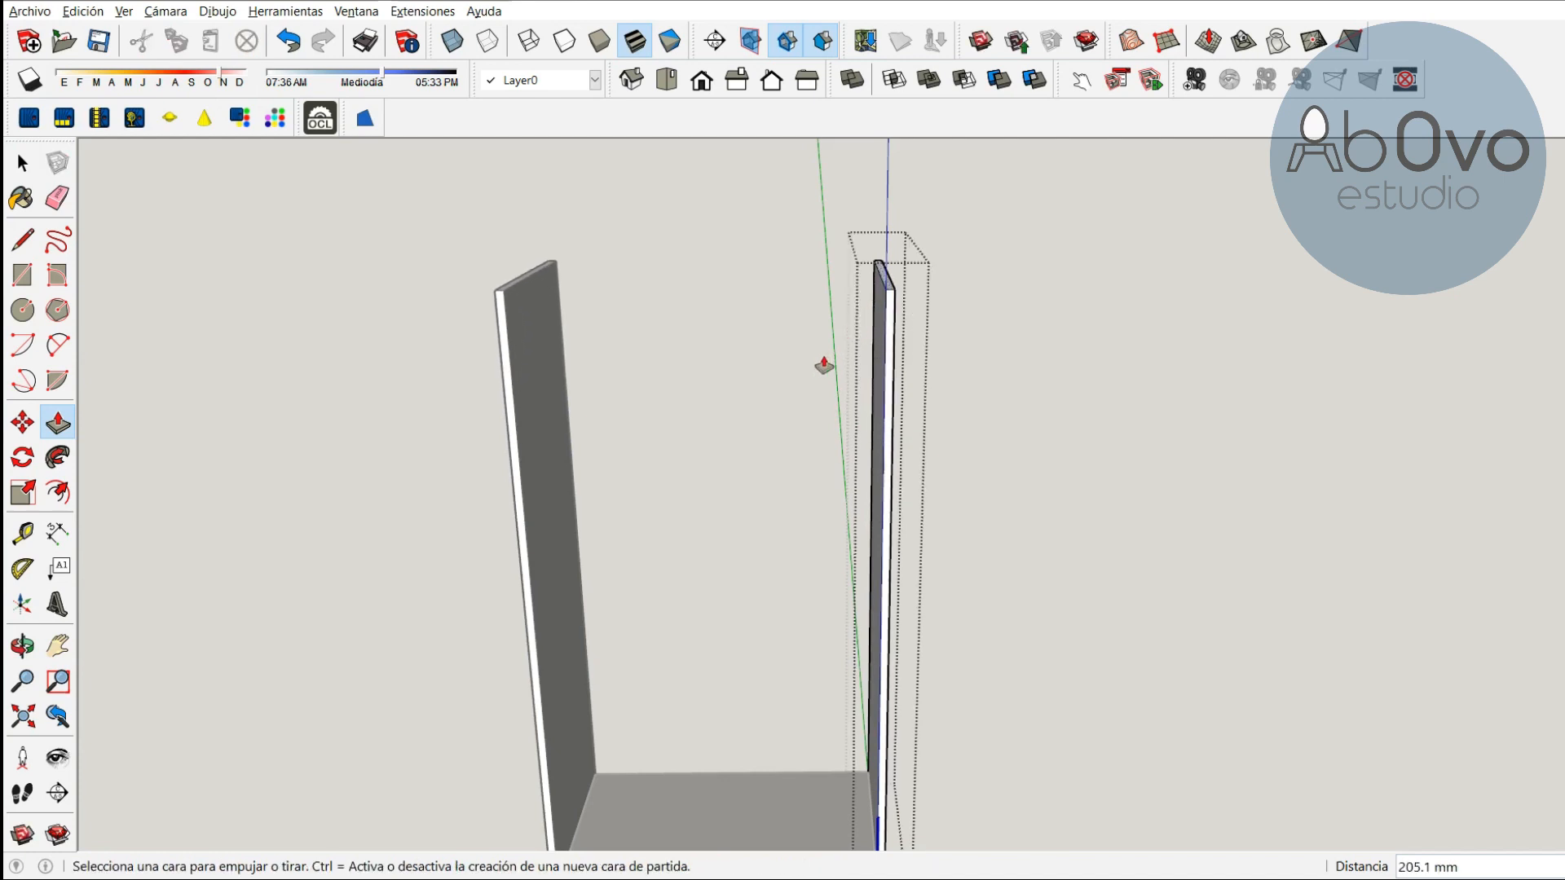
key(ctrl+z)
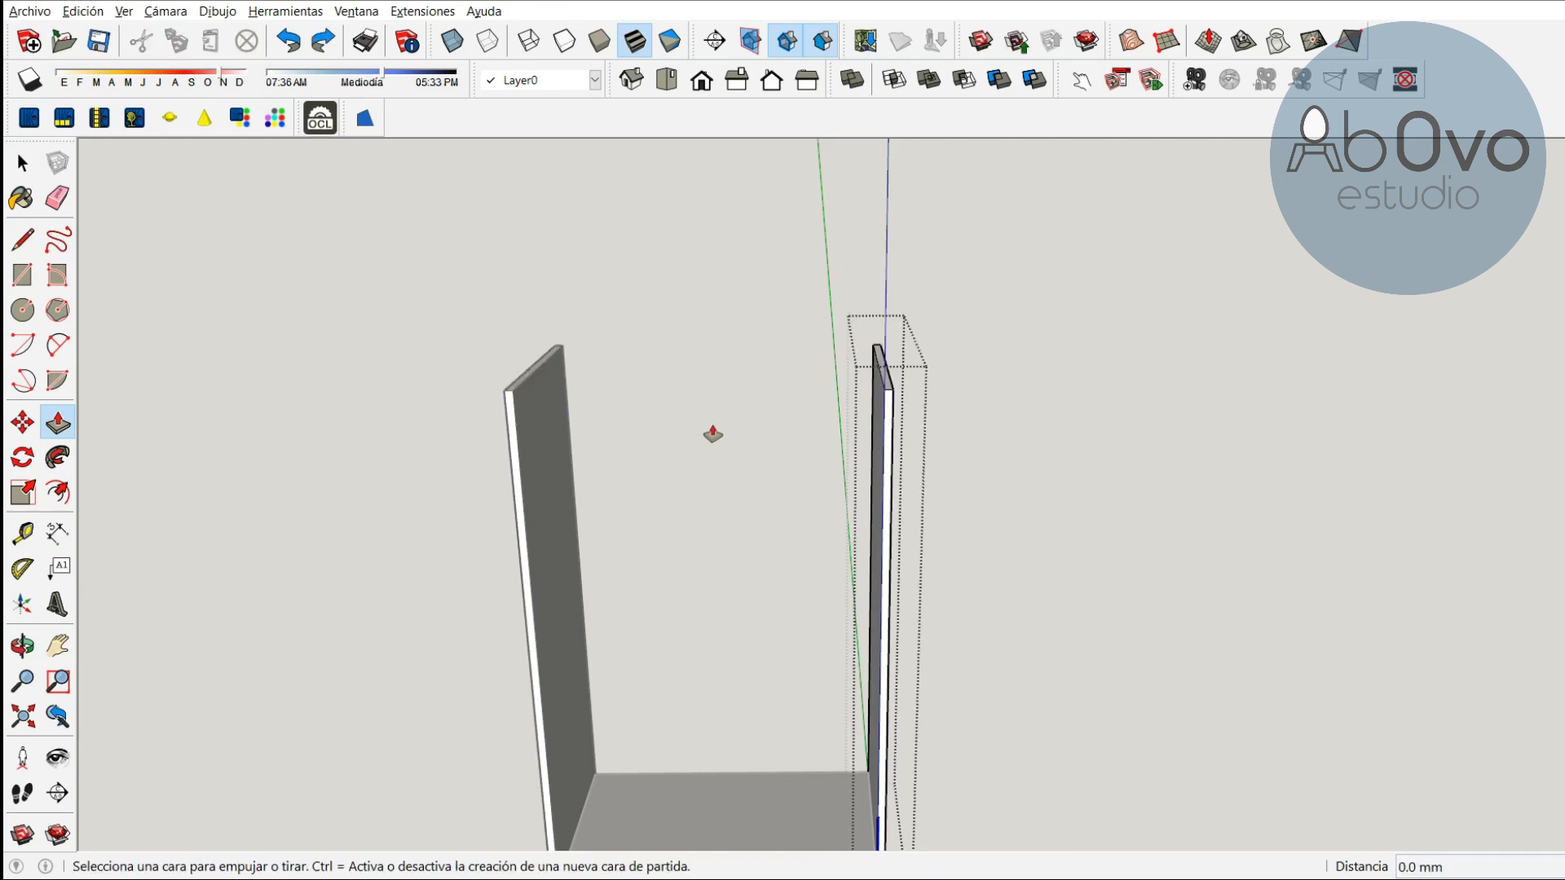
Close the component and make the left side panel unique
key(space)
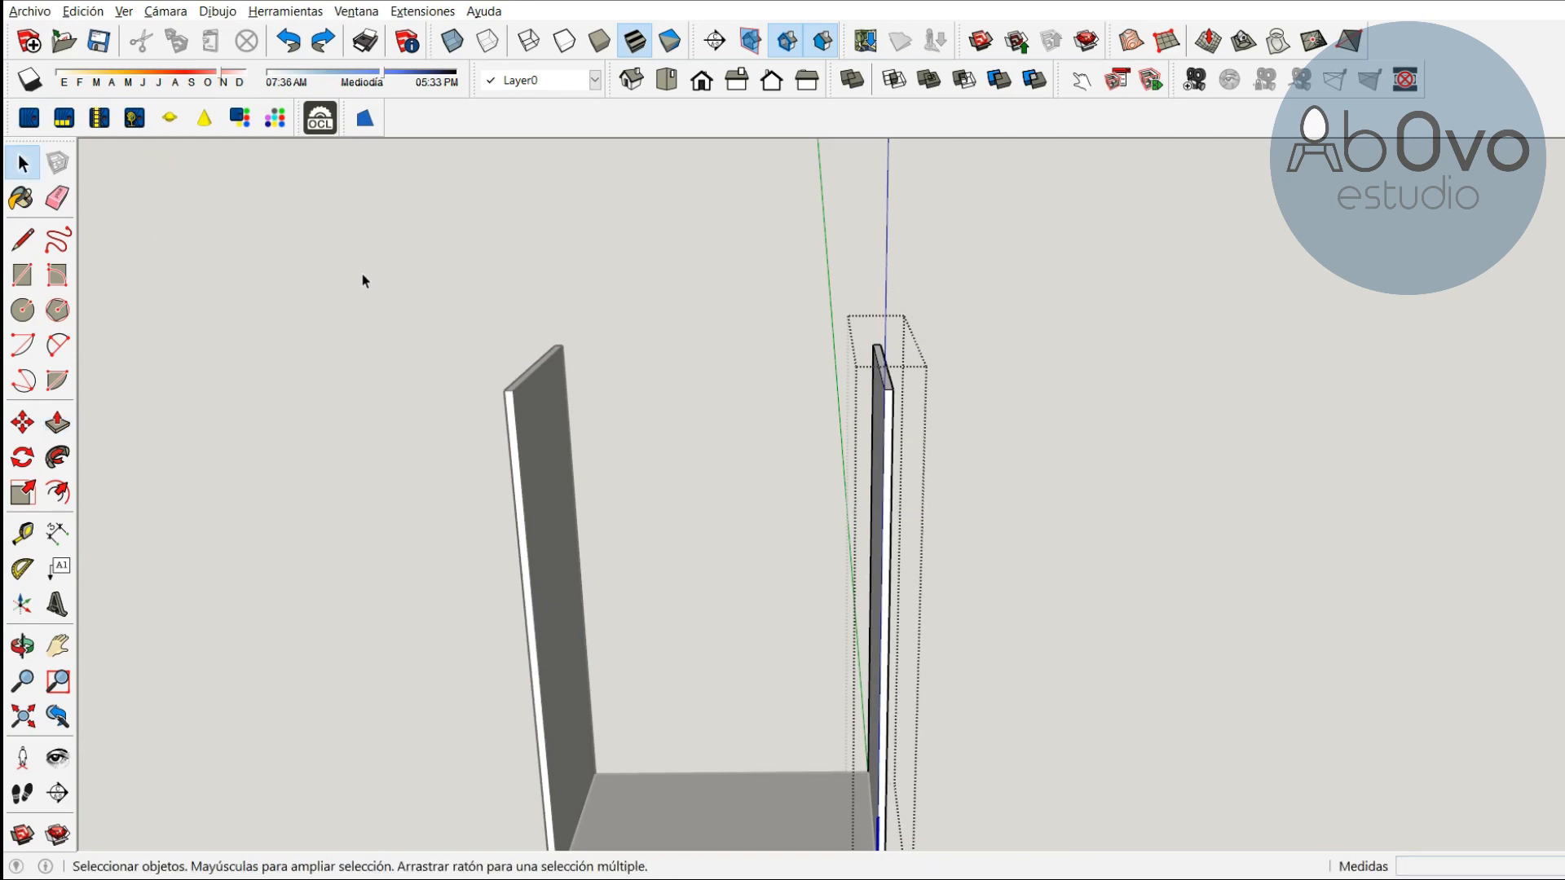
click(431, 248)
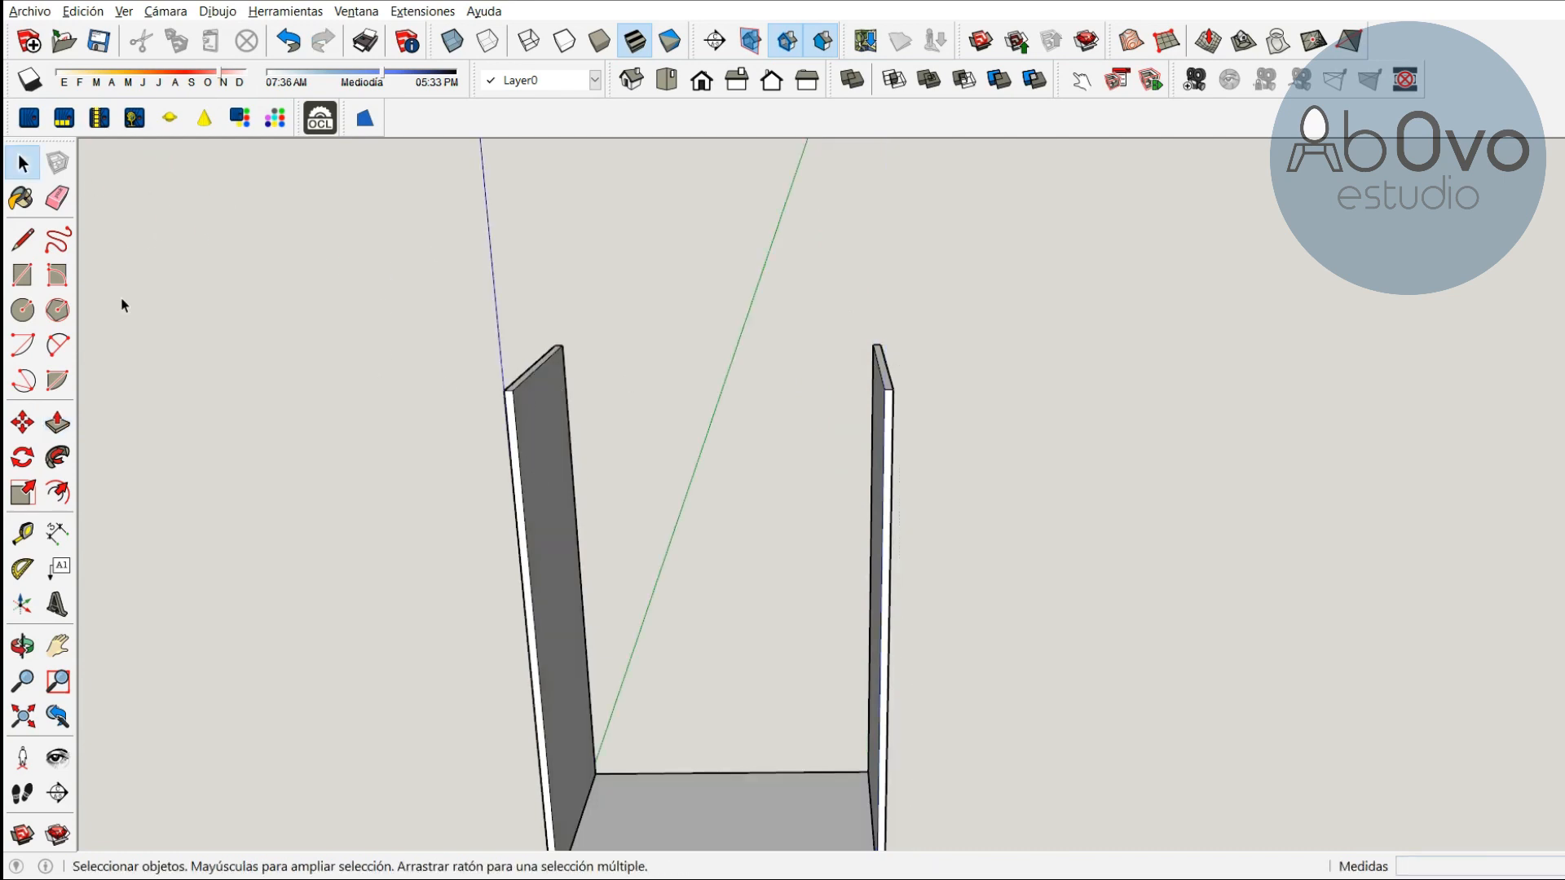
click(529, 474)
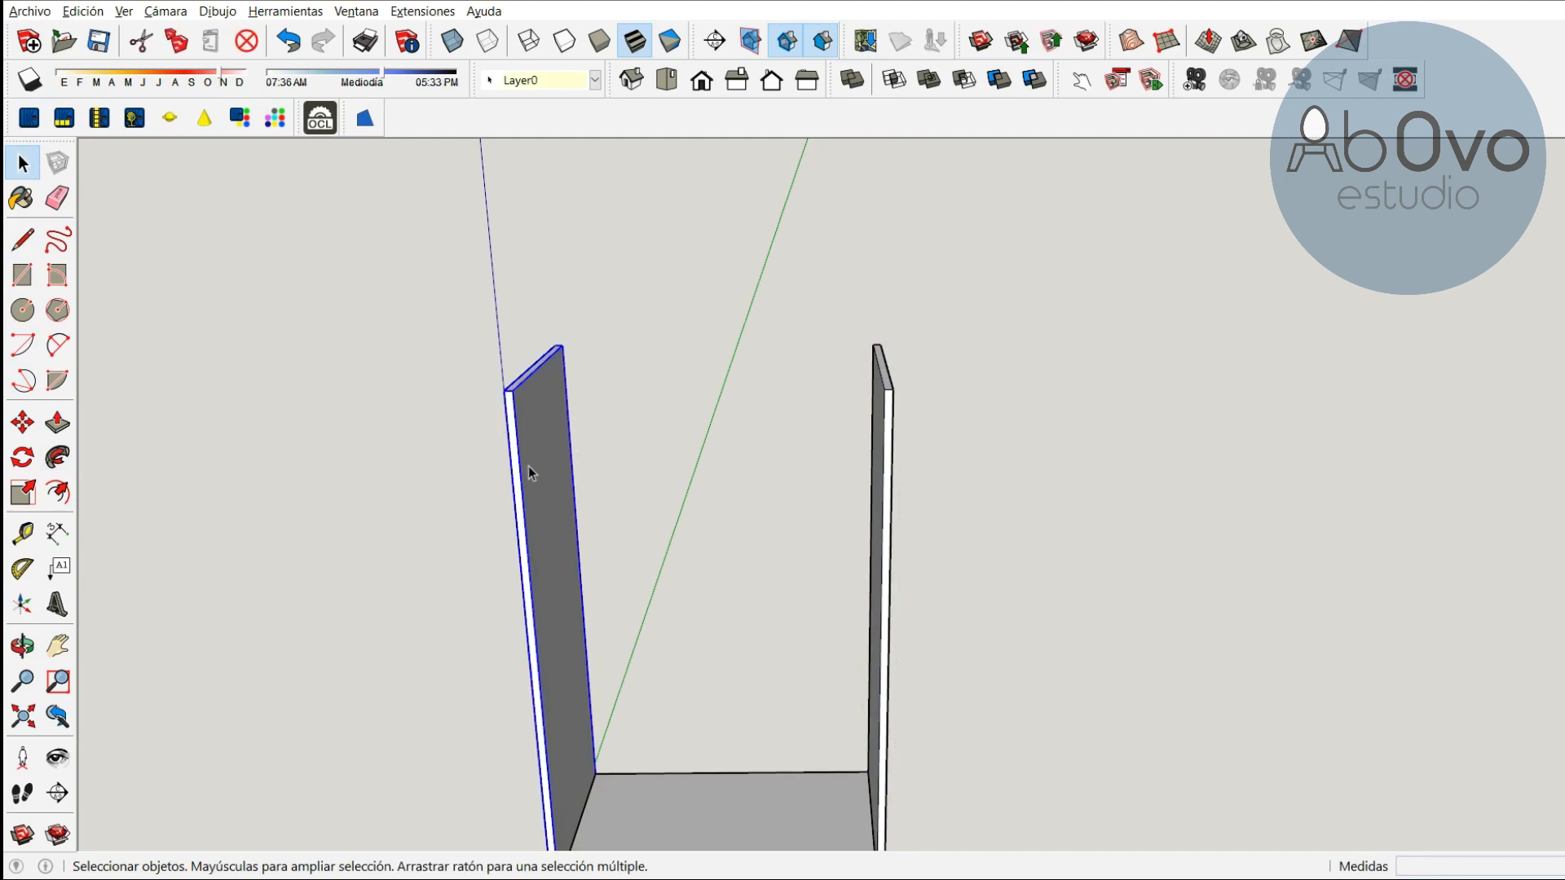
right_click(537, 454)
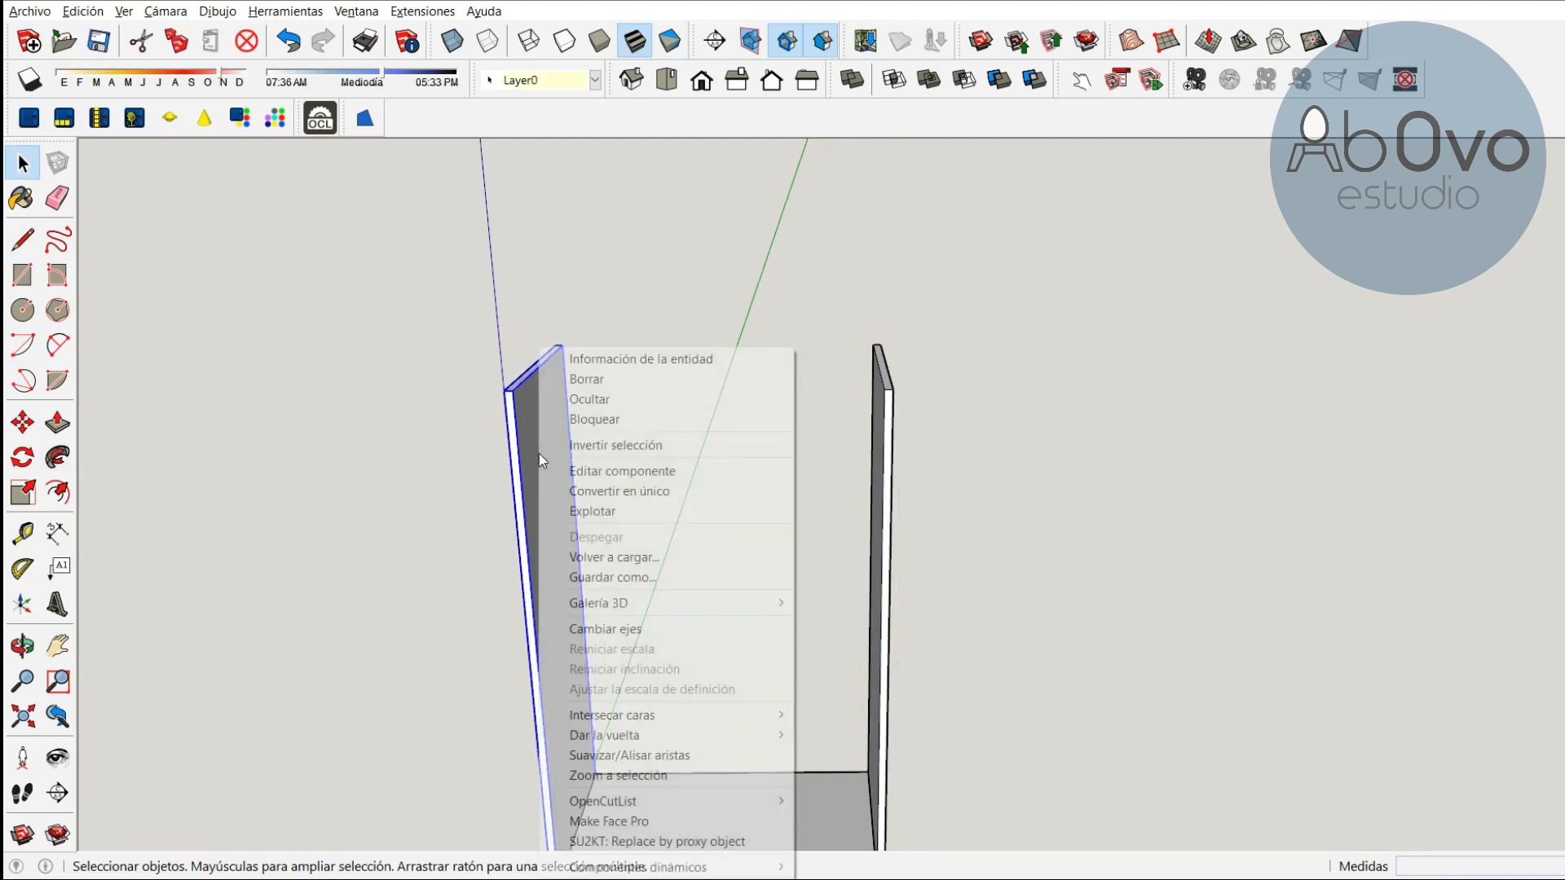
click(622, 491)
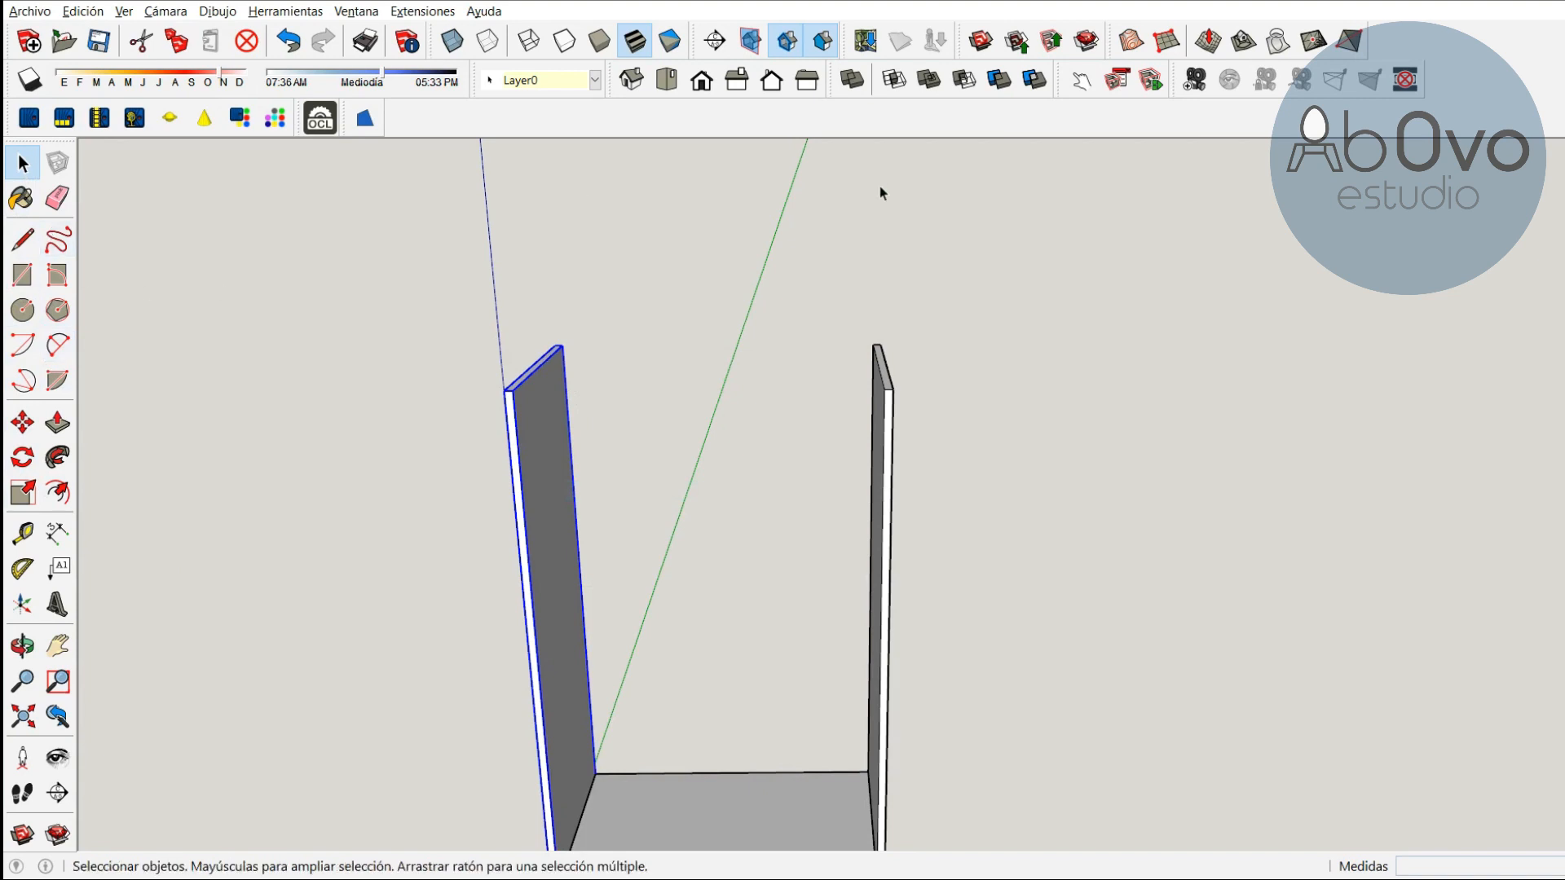
Try pushing/pulling the right side panel's top face inside its component, undo it and close the component
scroll(768, 412, down, 2)
click(759, 380)
double_click(854, 441)
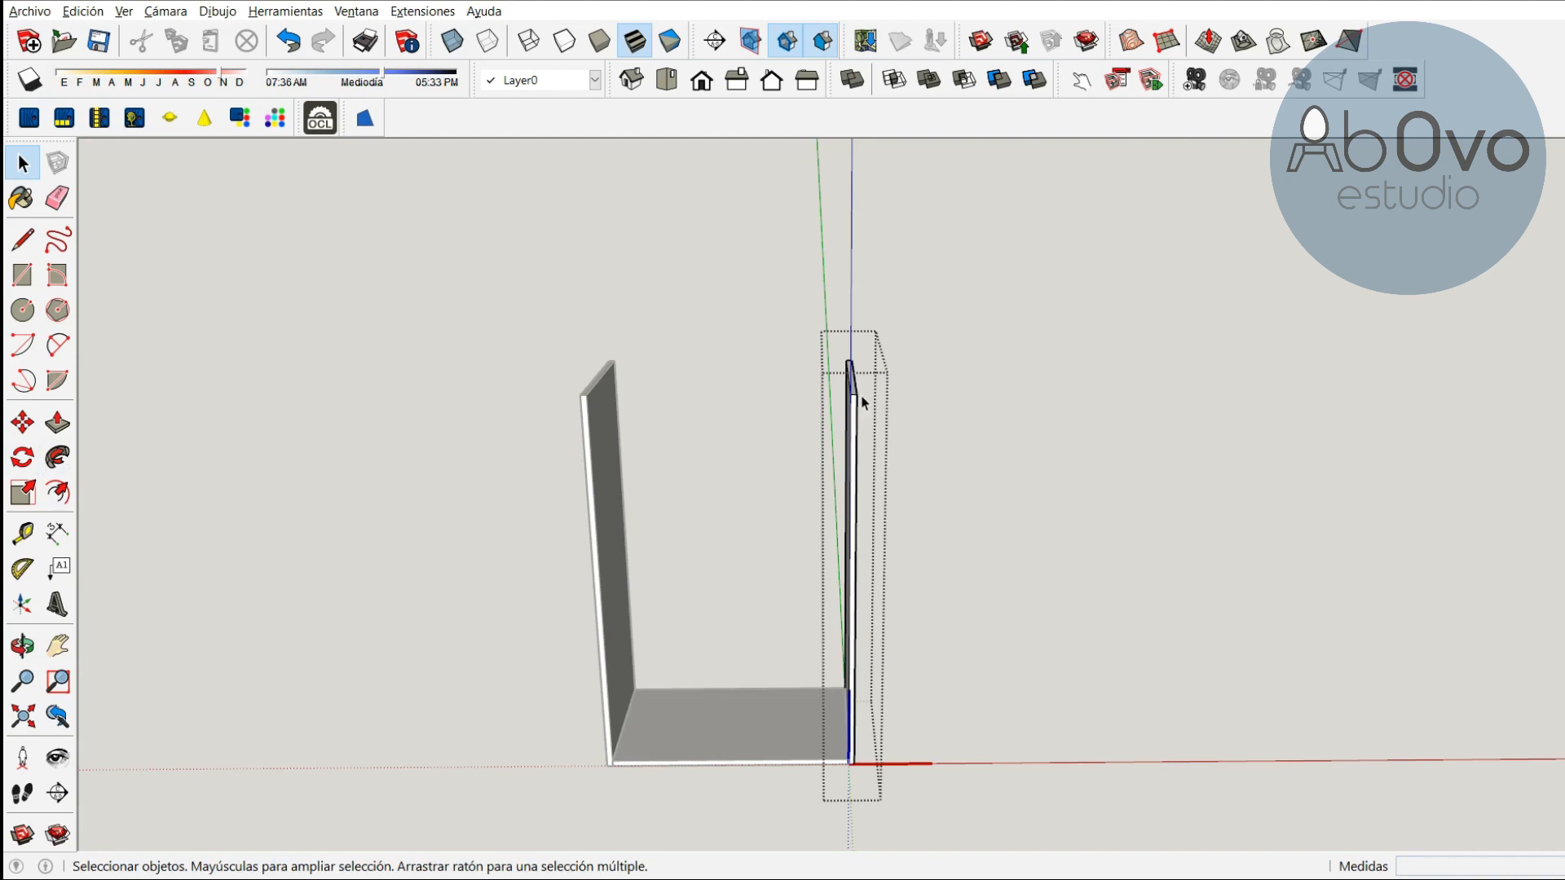
scroll(852, 432, up, 3)
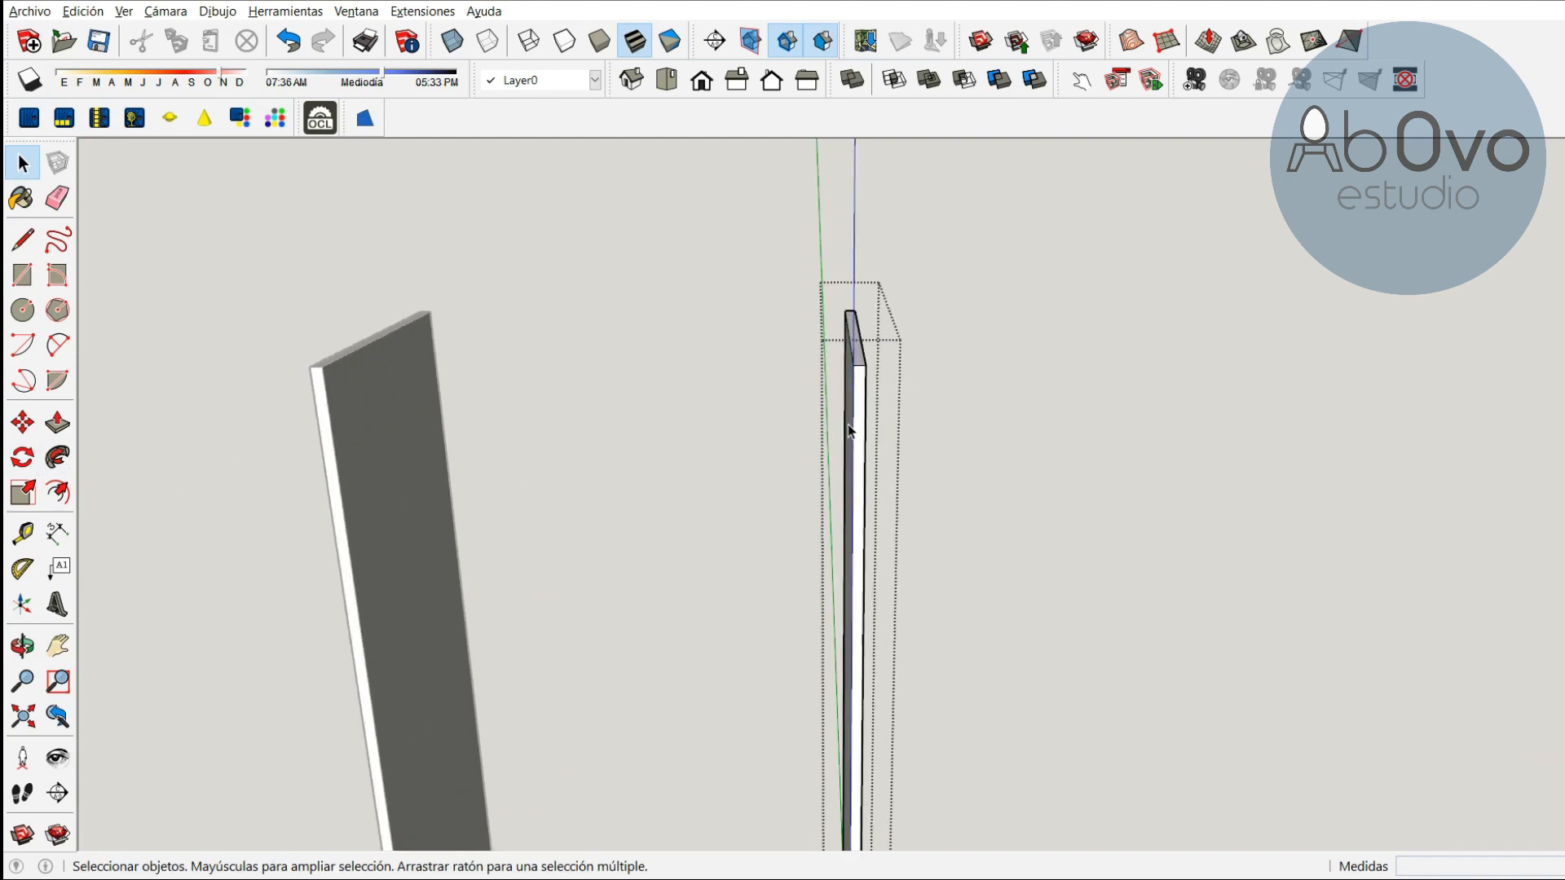
click(57, 422)
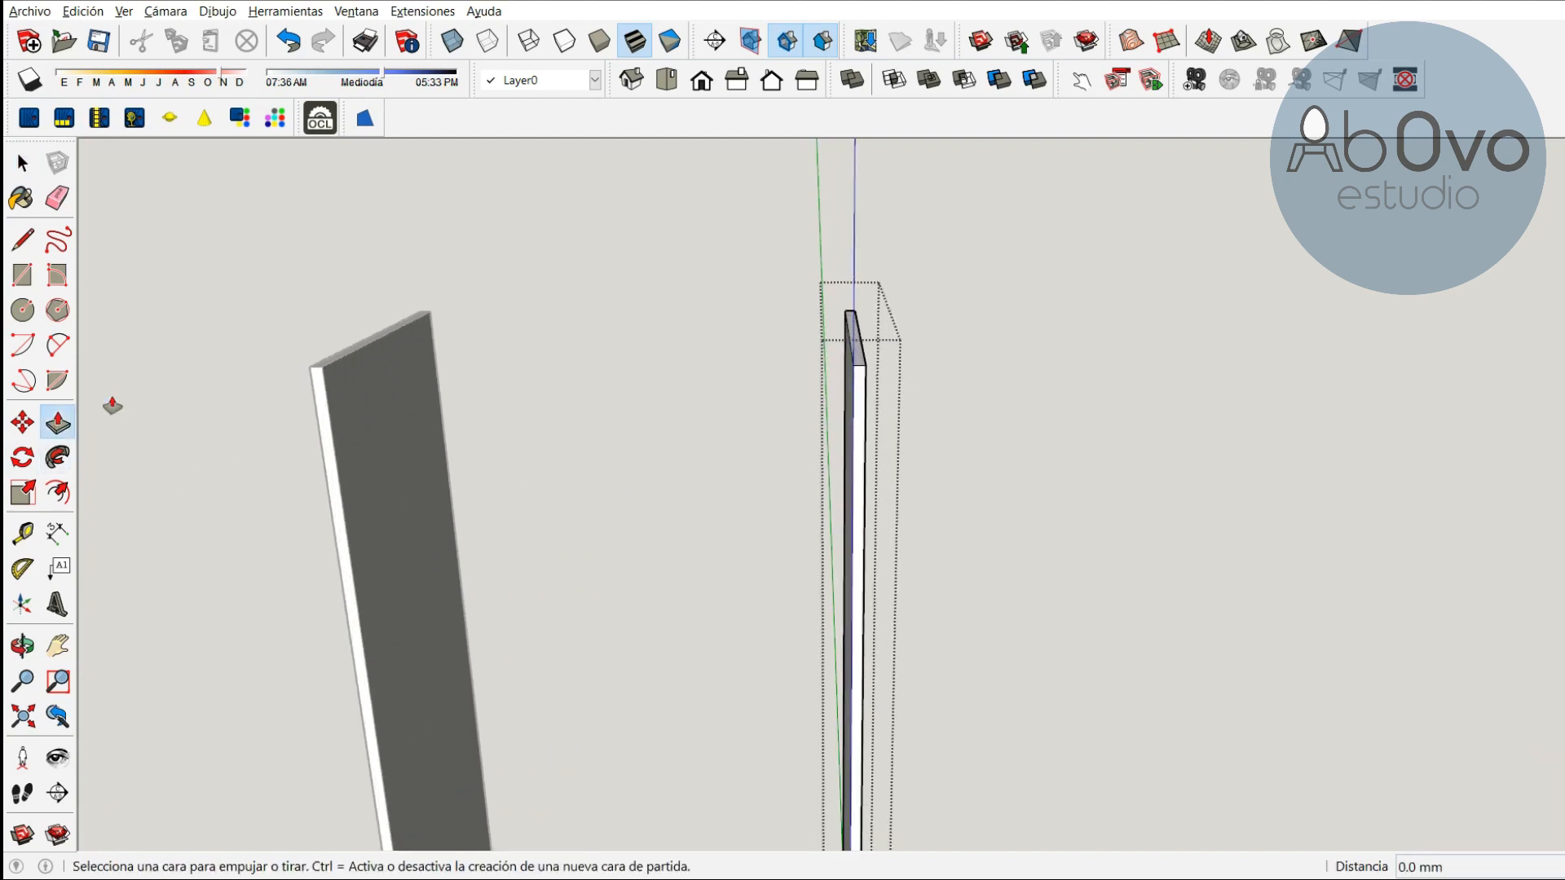
click(857, 347)
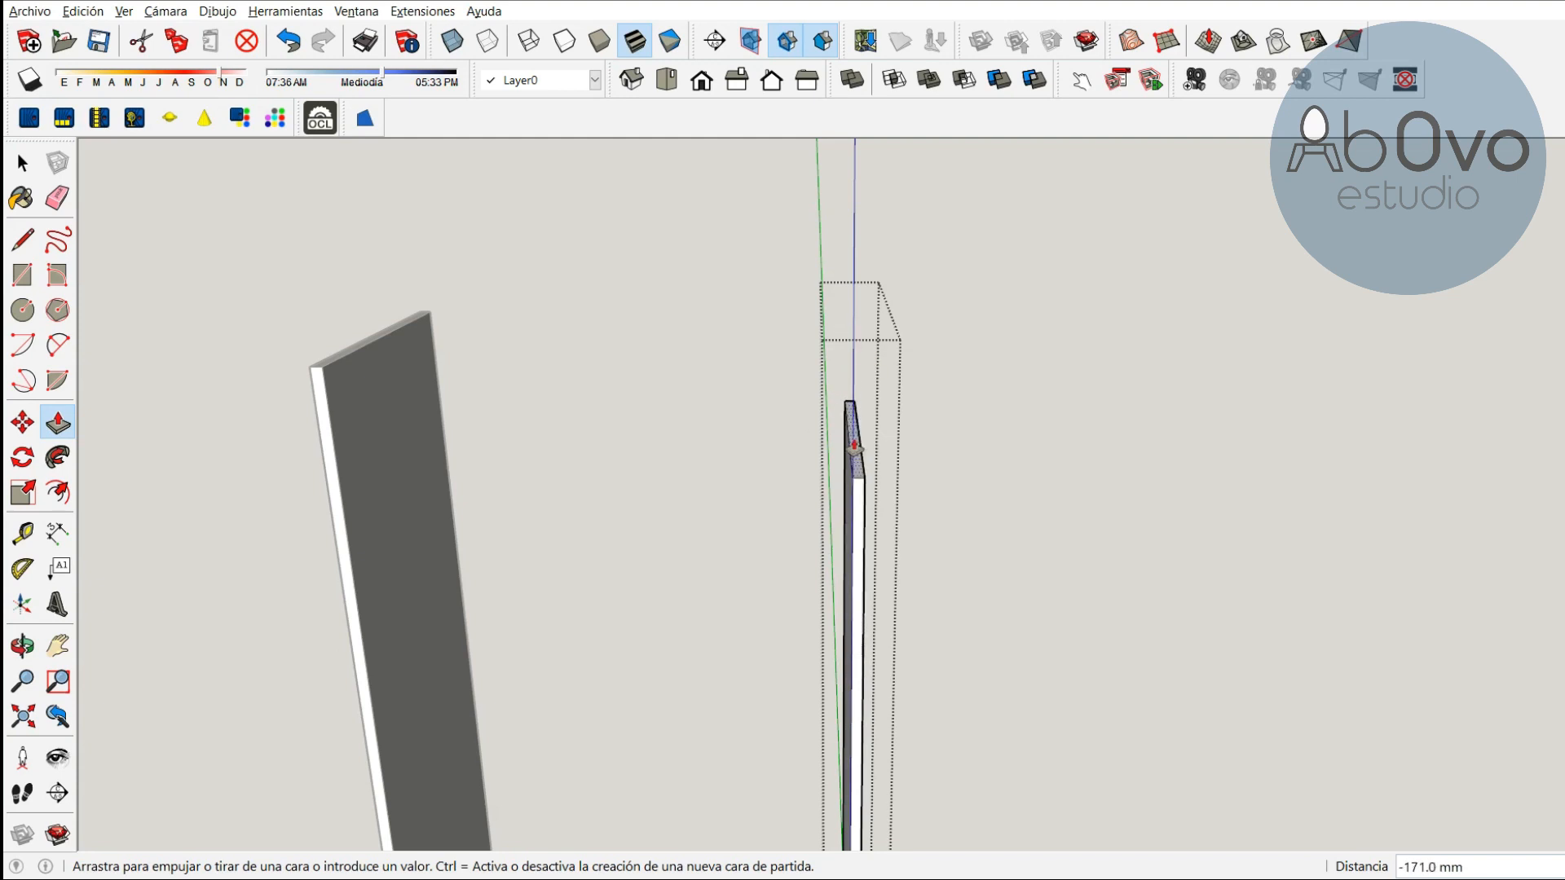
click(848, 325)
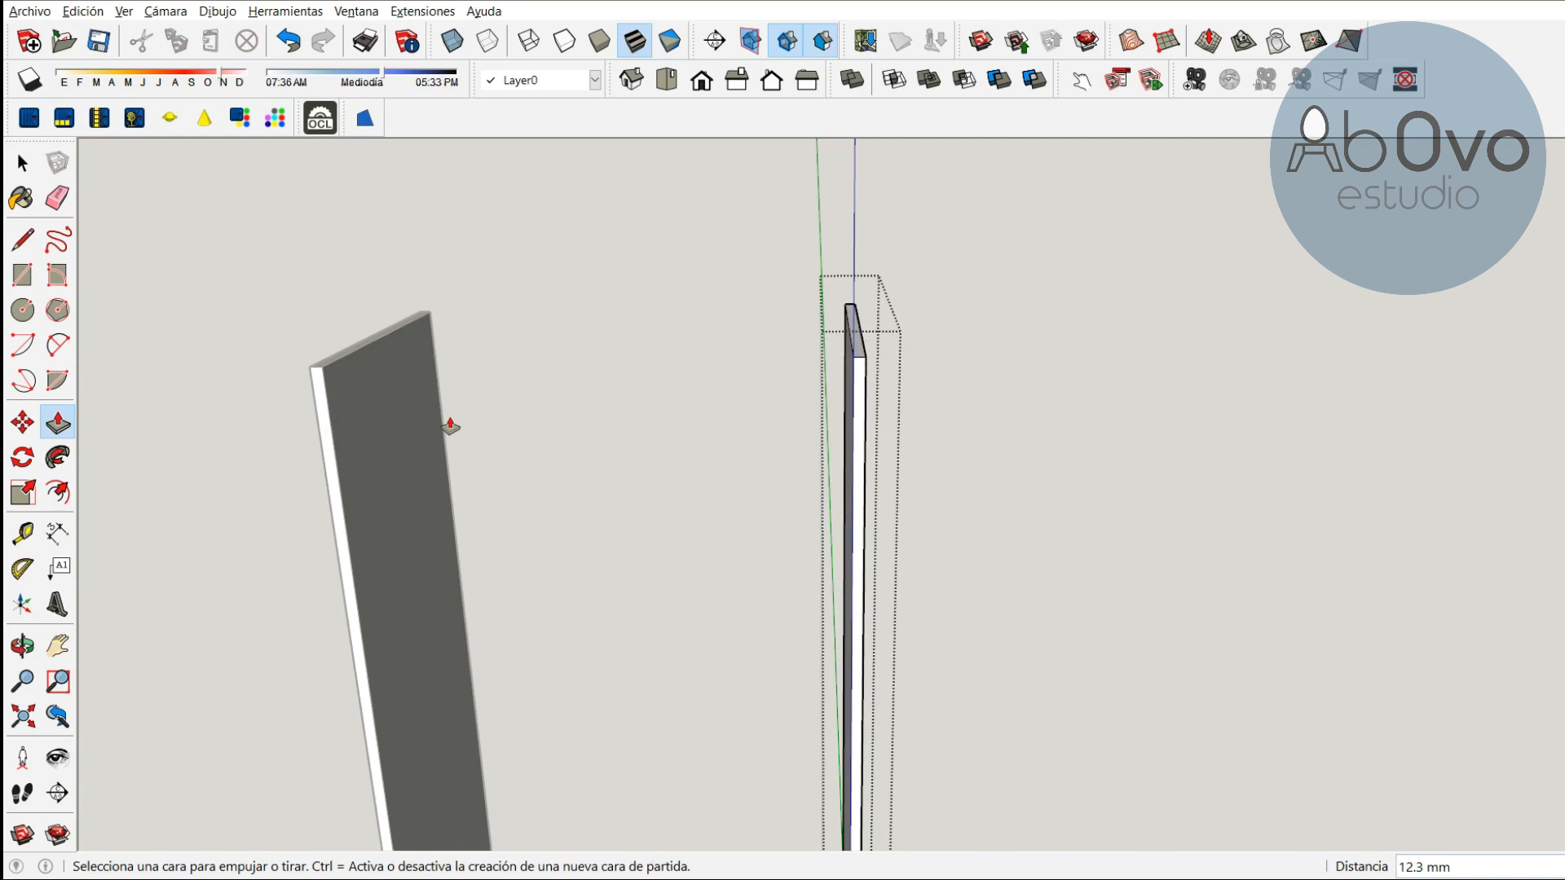
key(ctrl+z)
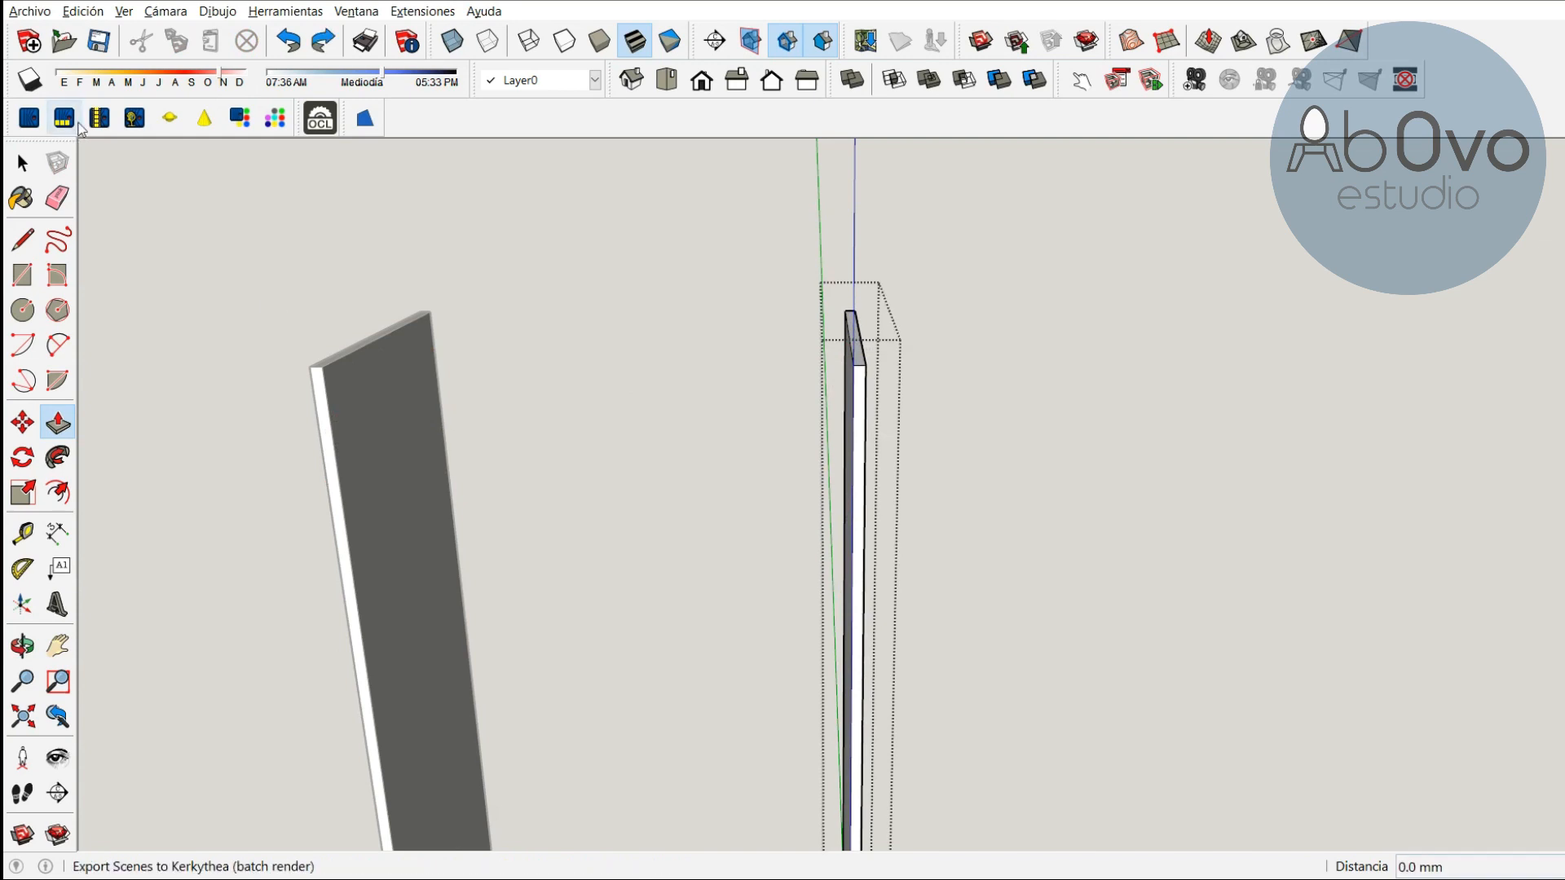
click(22, 163)
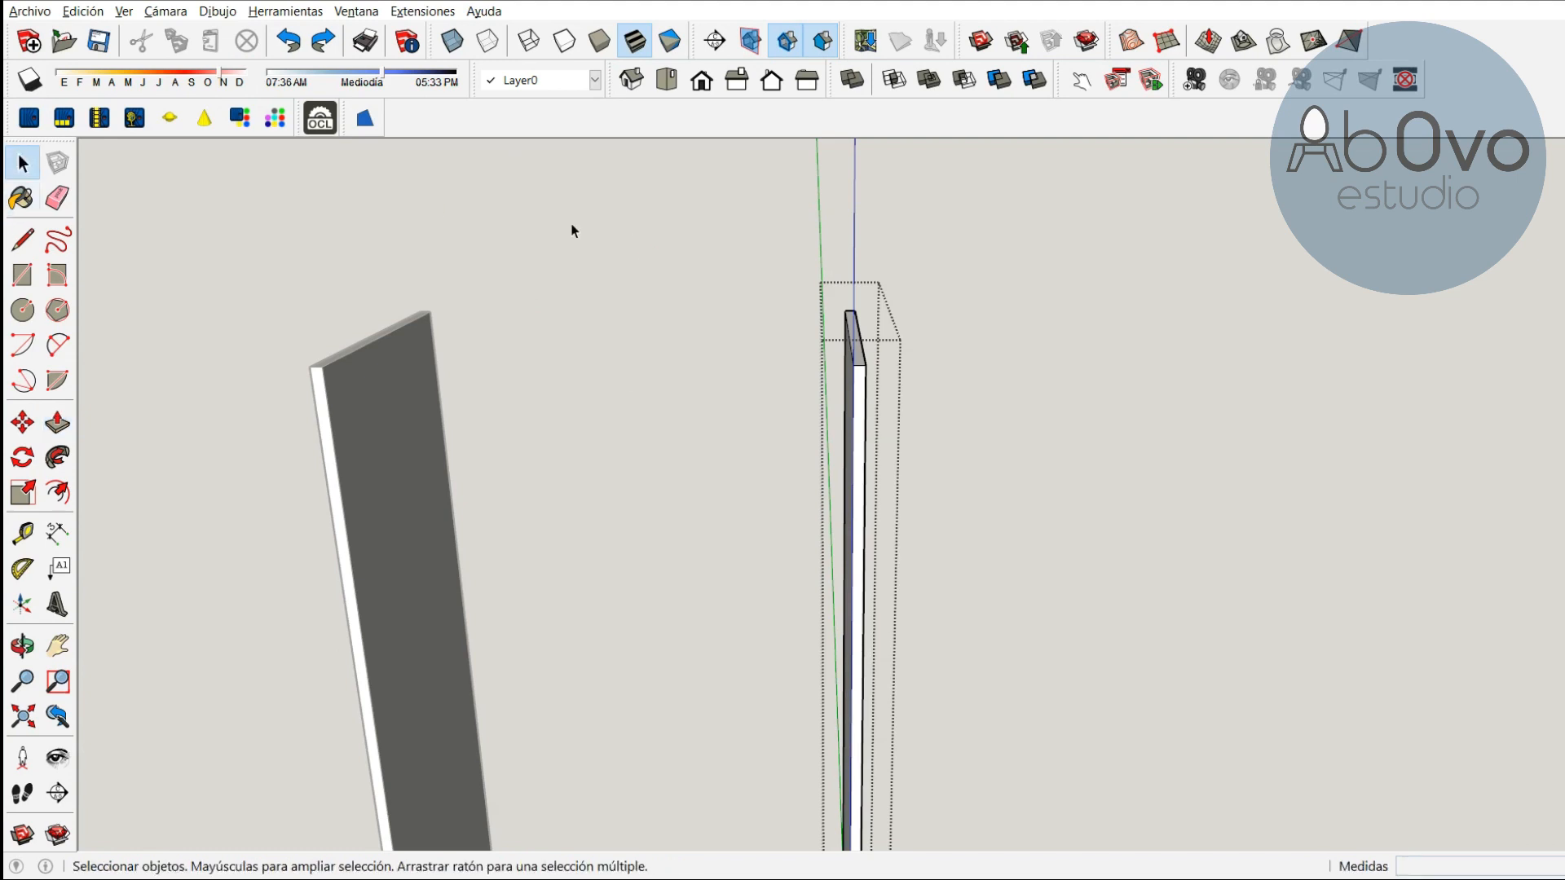
click(690, 284)
scroll(659, 380, down, 4)
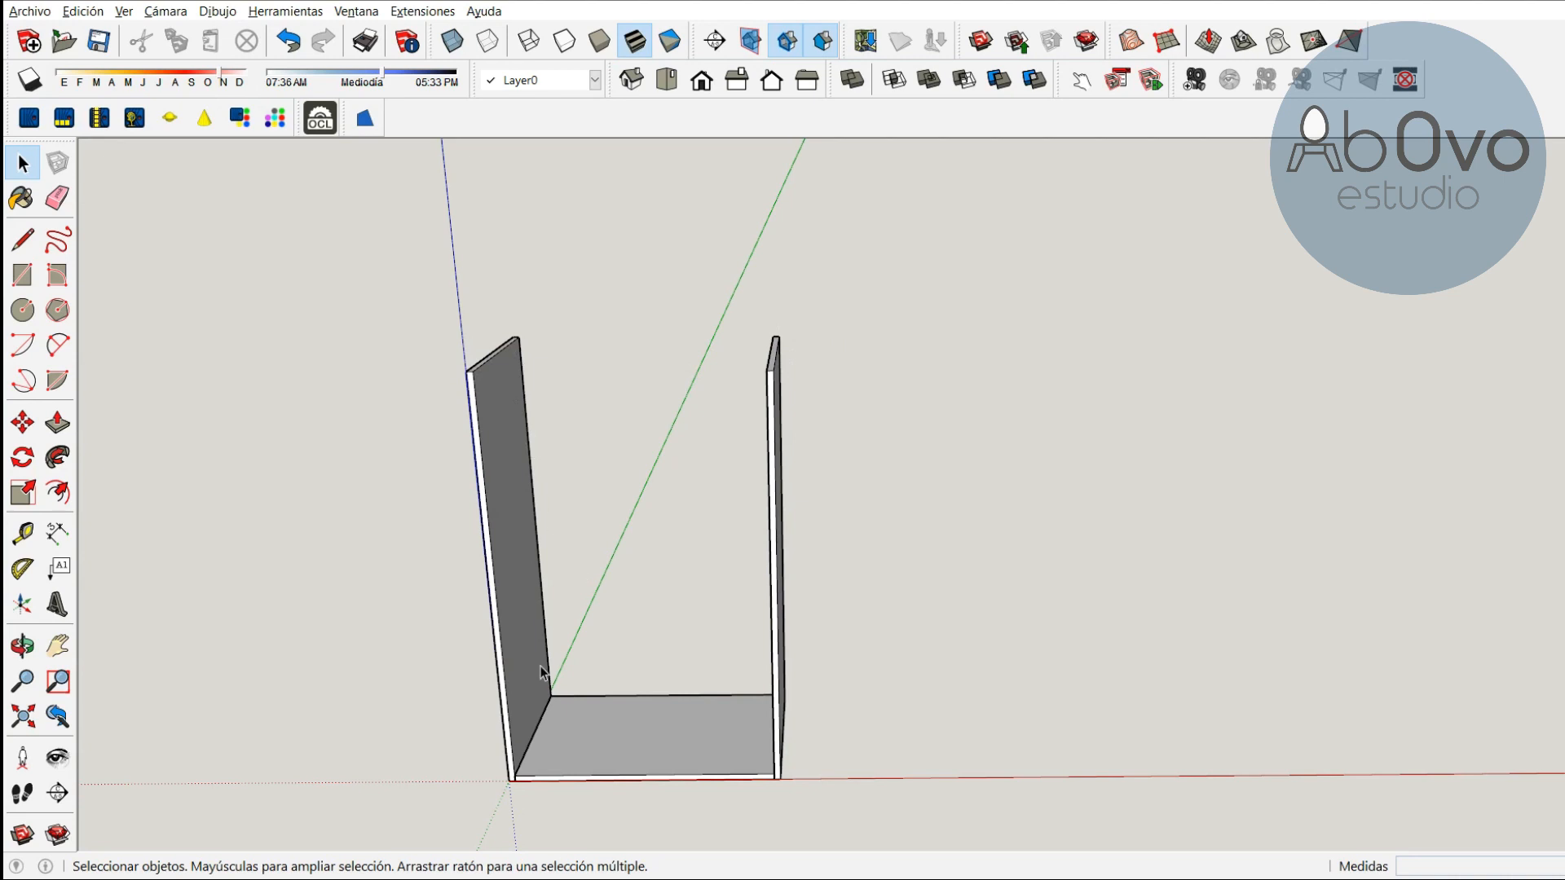
Copy the base panel from its bottom corner up to the side panel's top corner and make the copy unique
click(22, 646)
drag(587, 626, 740, 454)
scroll(782, 472, up, 3)
scroll(852, 489, down, 1)
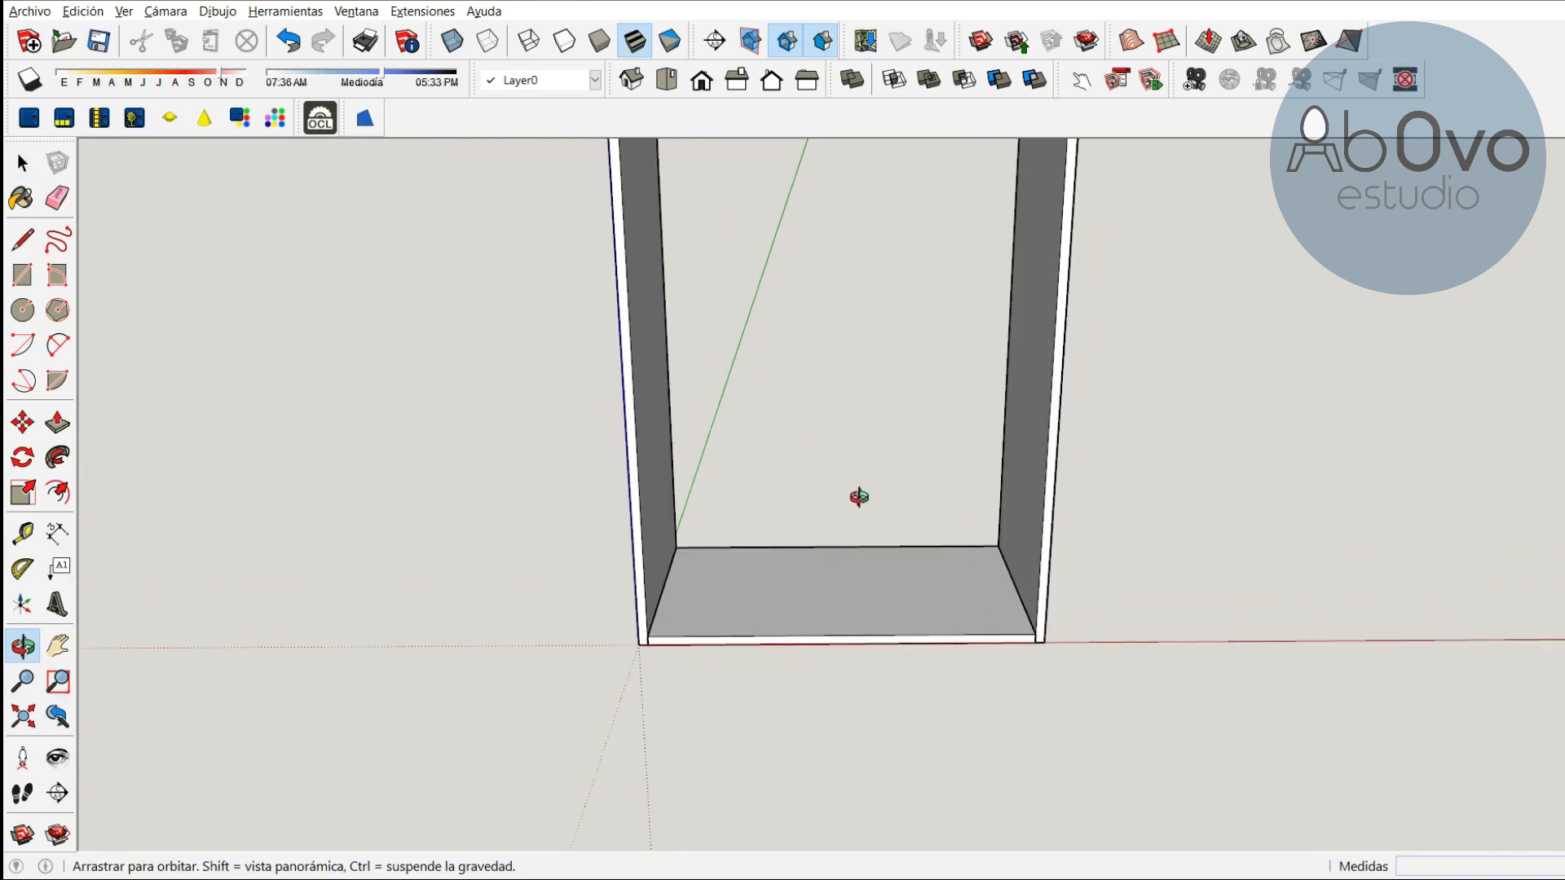
click(22, 423)
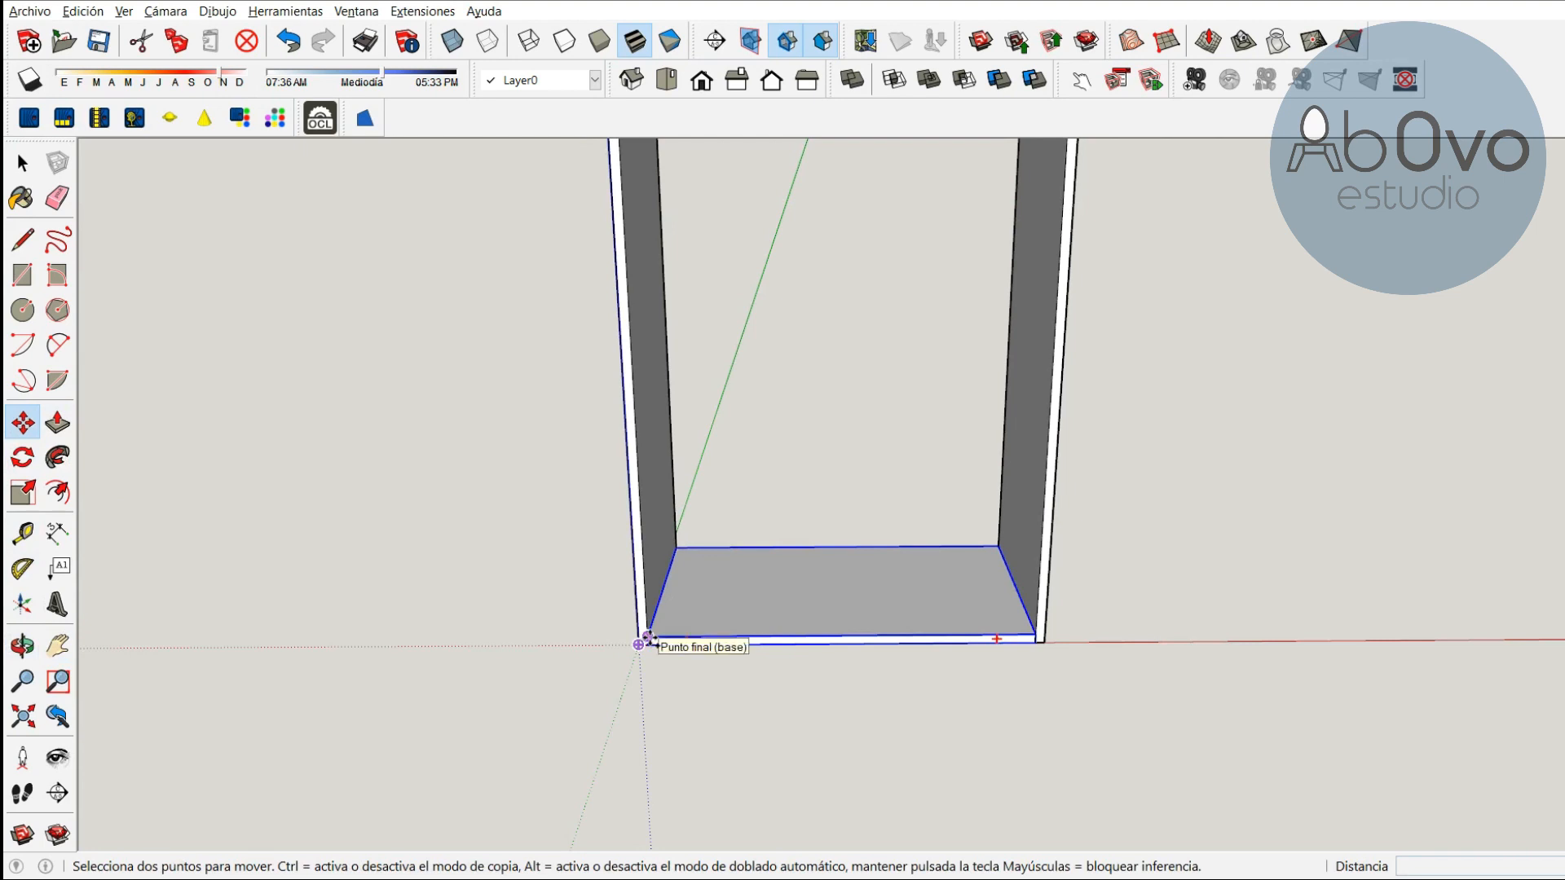
key(ctrl)
click(648, 637)
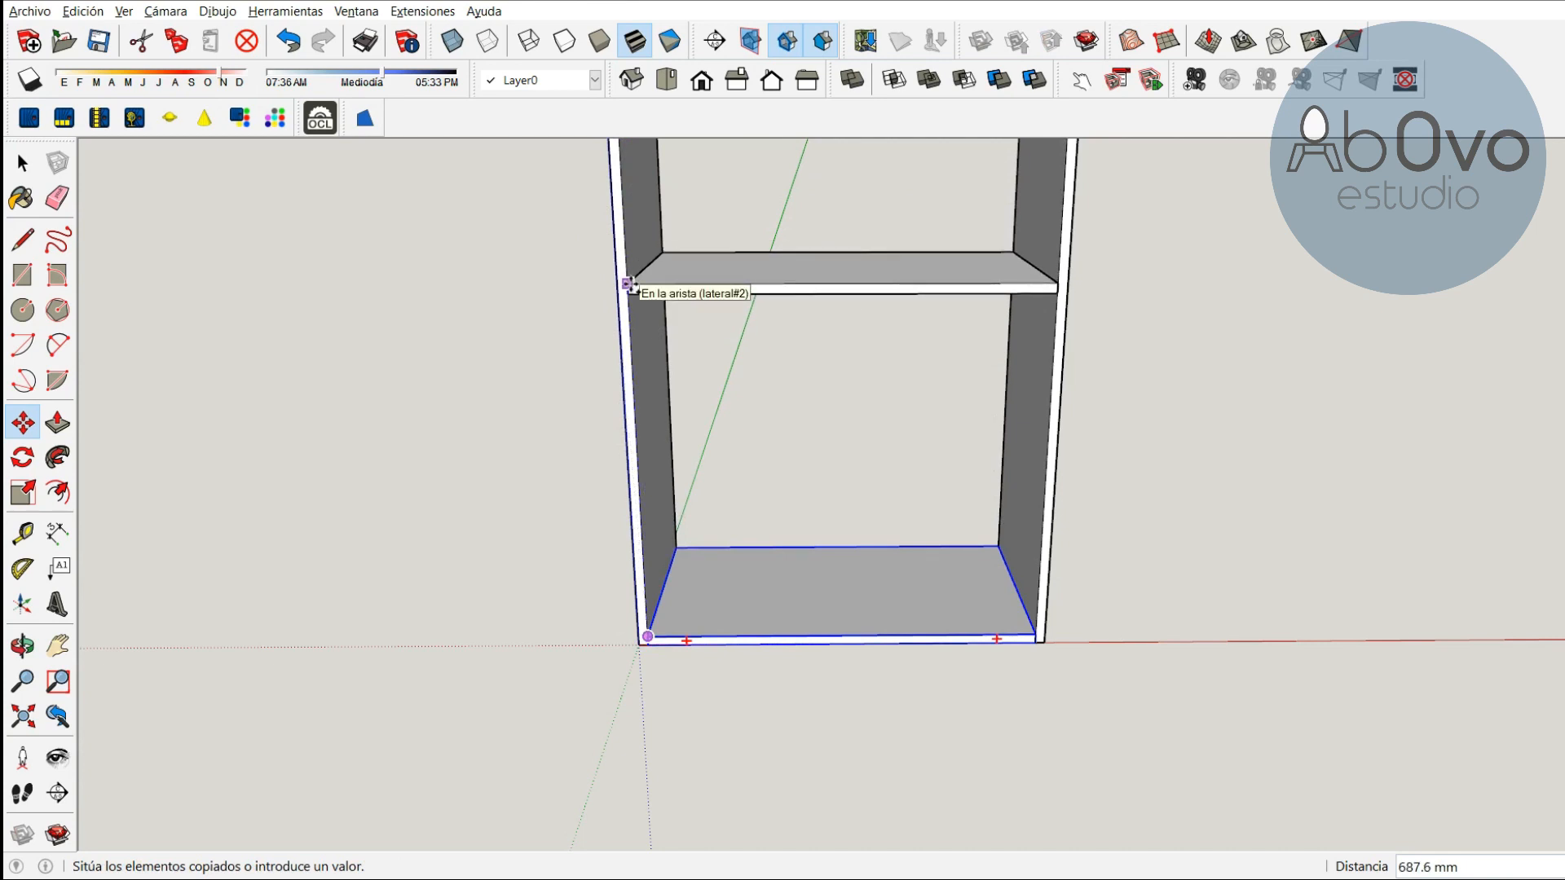
key(h)
drag(629, 227, 635, 441)
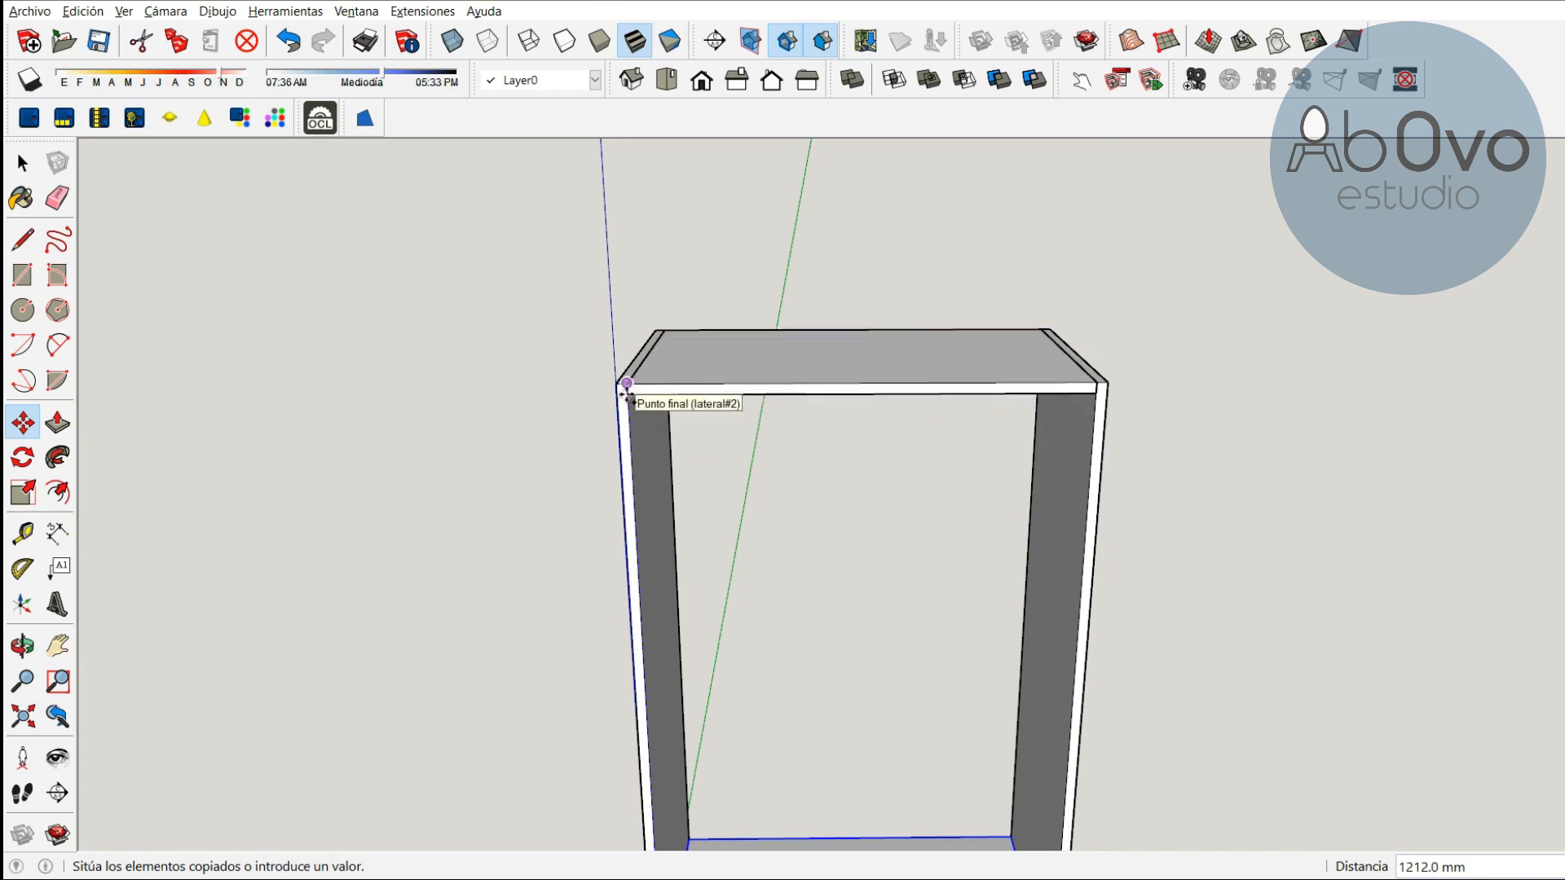
click(626, 383)
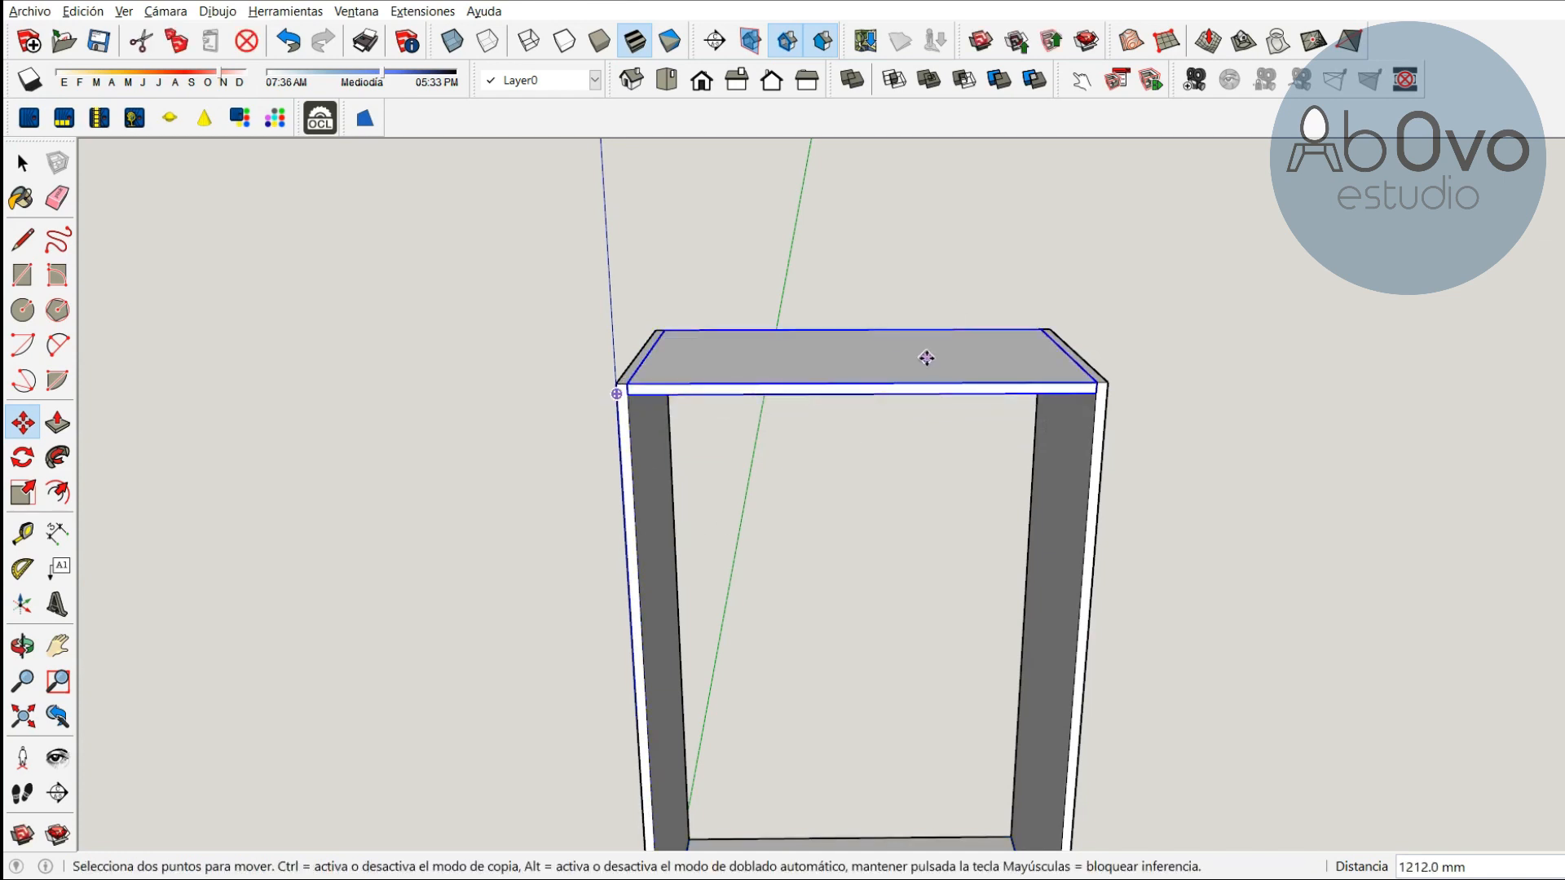
right_click(869, 361)
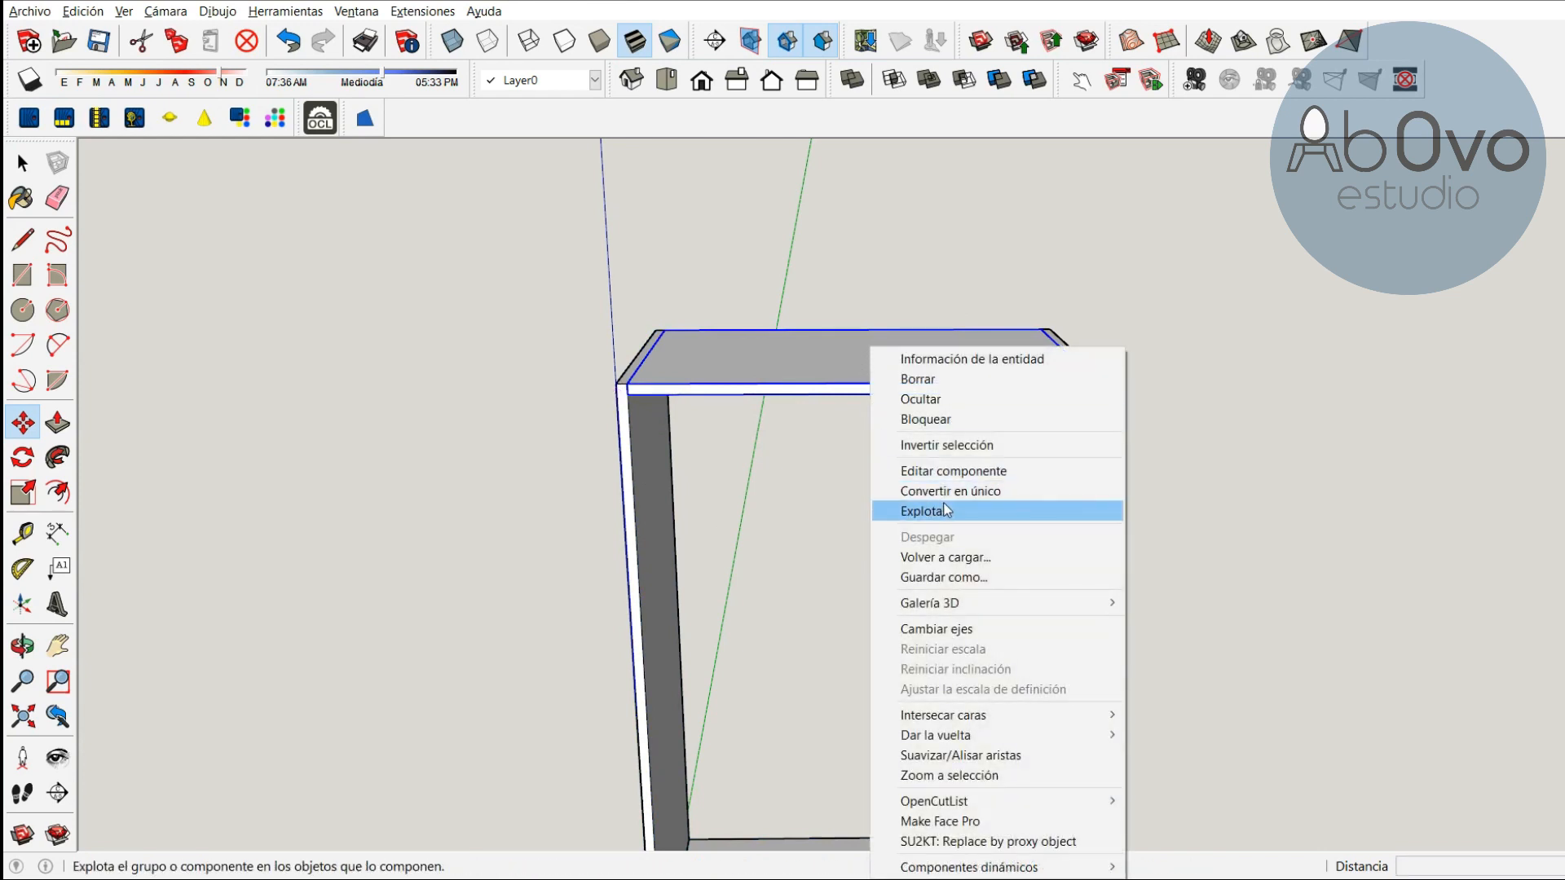
click(960, 489)
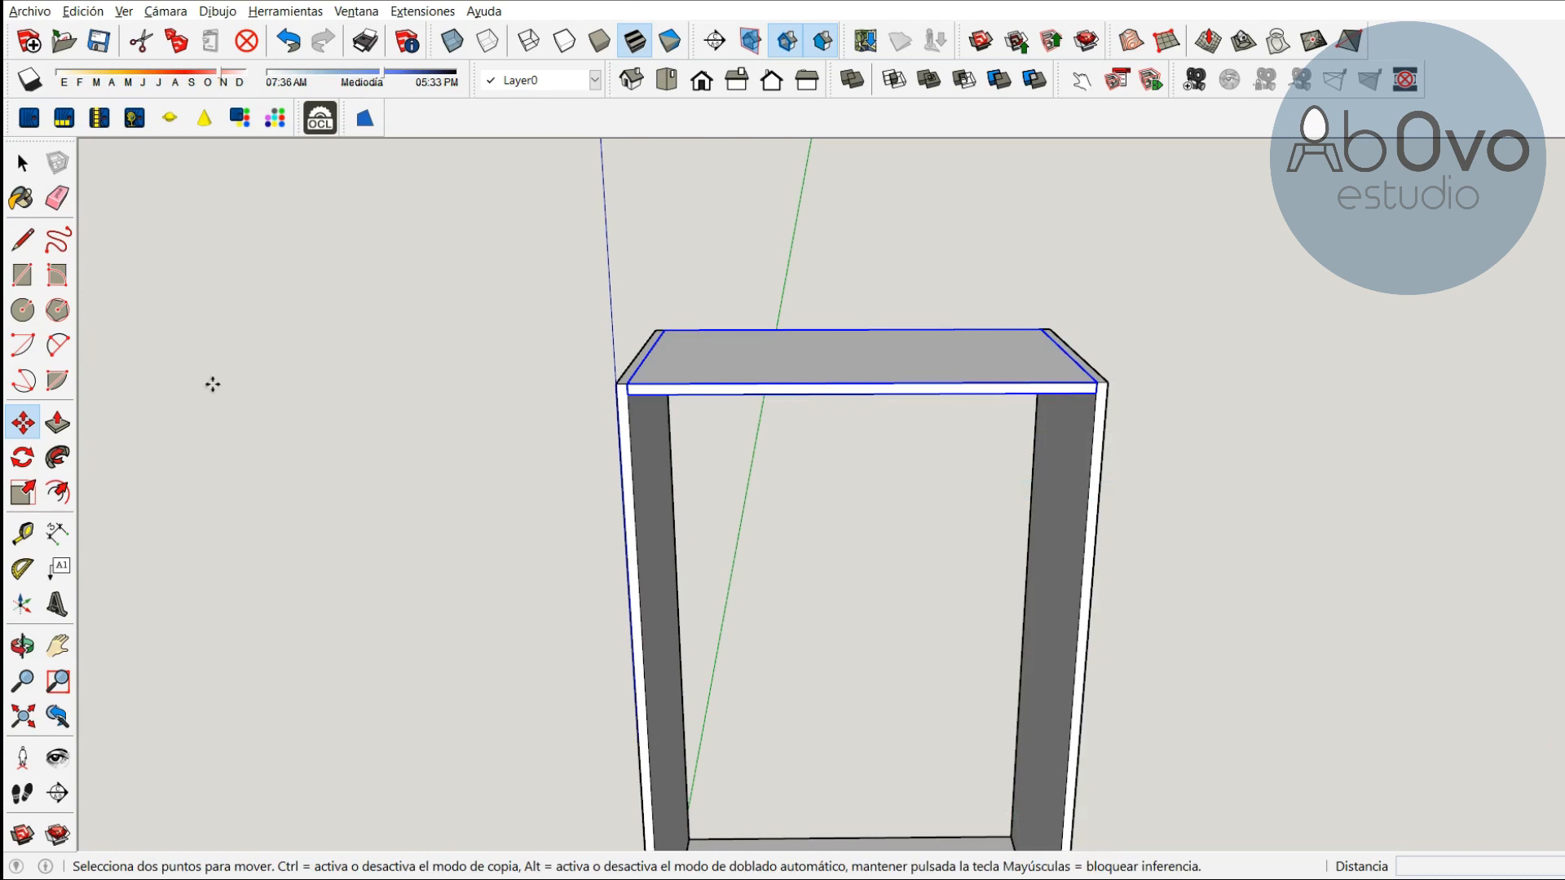
Move the base panel 100 mm upward between the side panels
scroll(608, 524, down, 3)
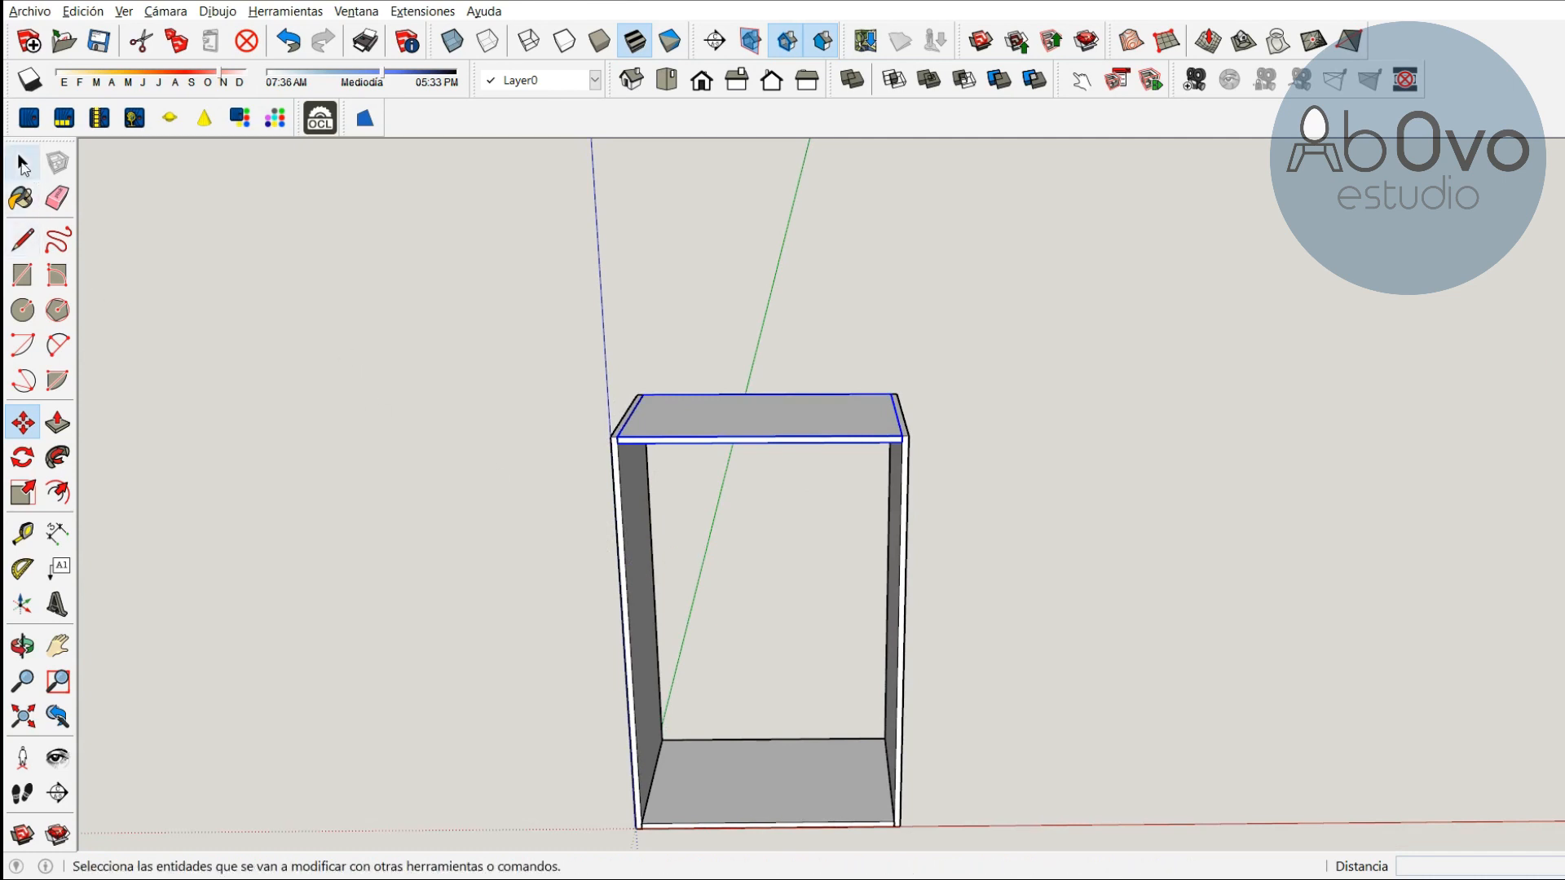
click(23, 164)
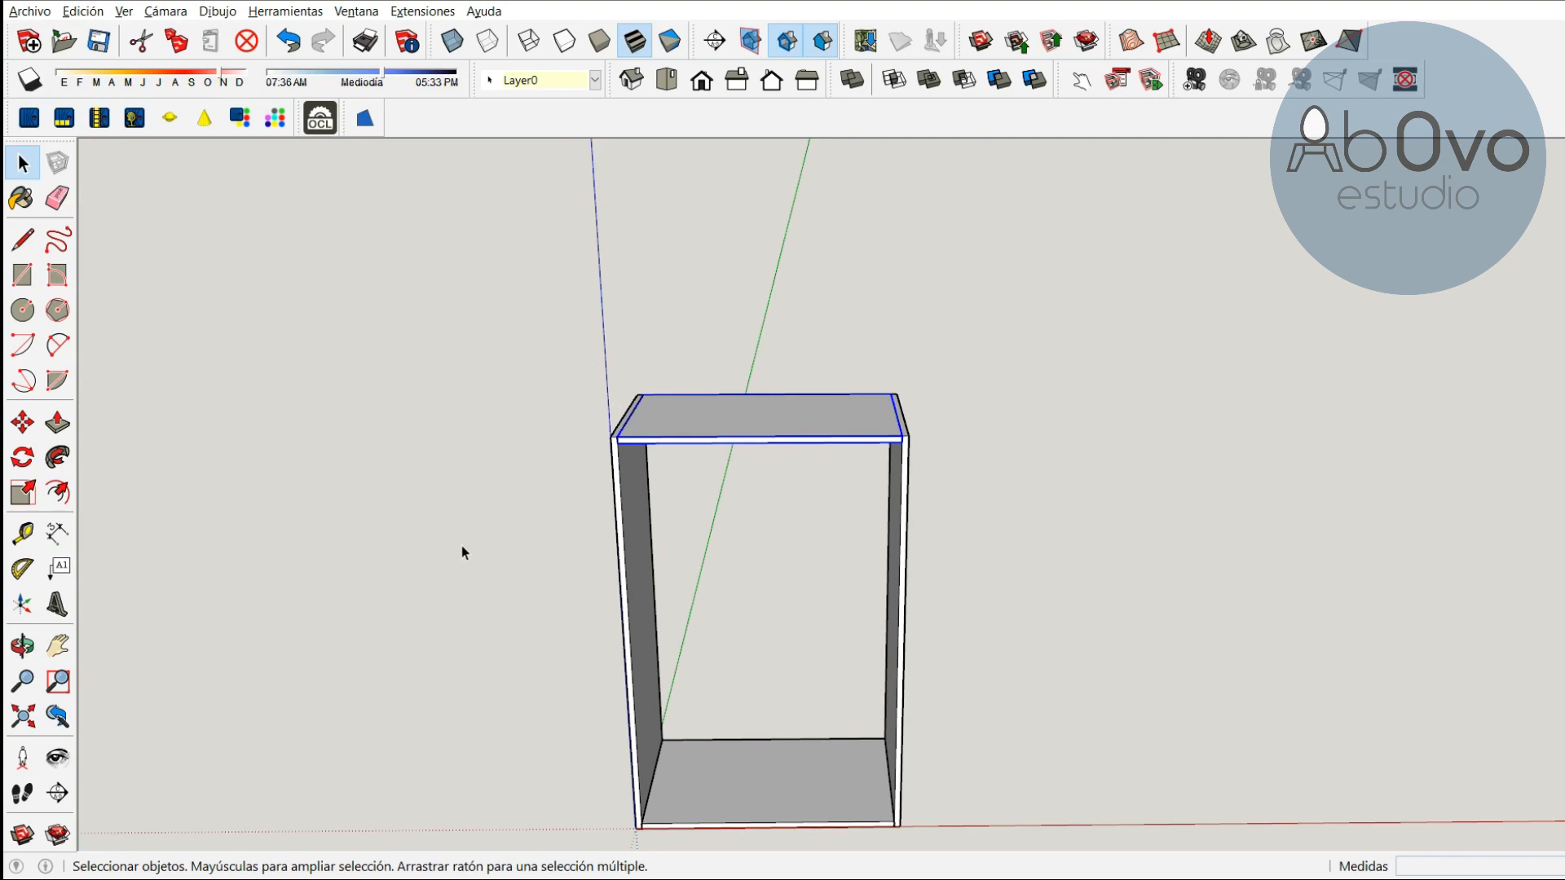
click(23, 646)
mouse_move(914, 726)
mouse_down()
mouse_move(824, 569)
mouse_move(848, 506)
mouse_move(741, 541)
mouse_move(576, 540)
mouse_move(810, 485)
mouse_move(970, 593)
mouse_up()
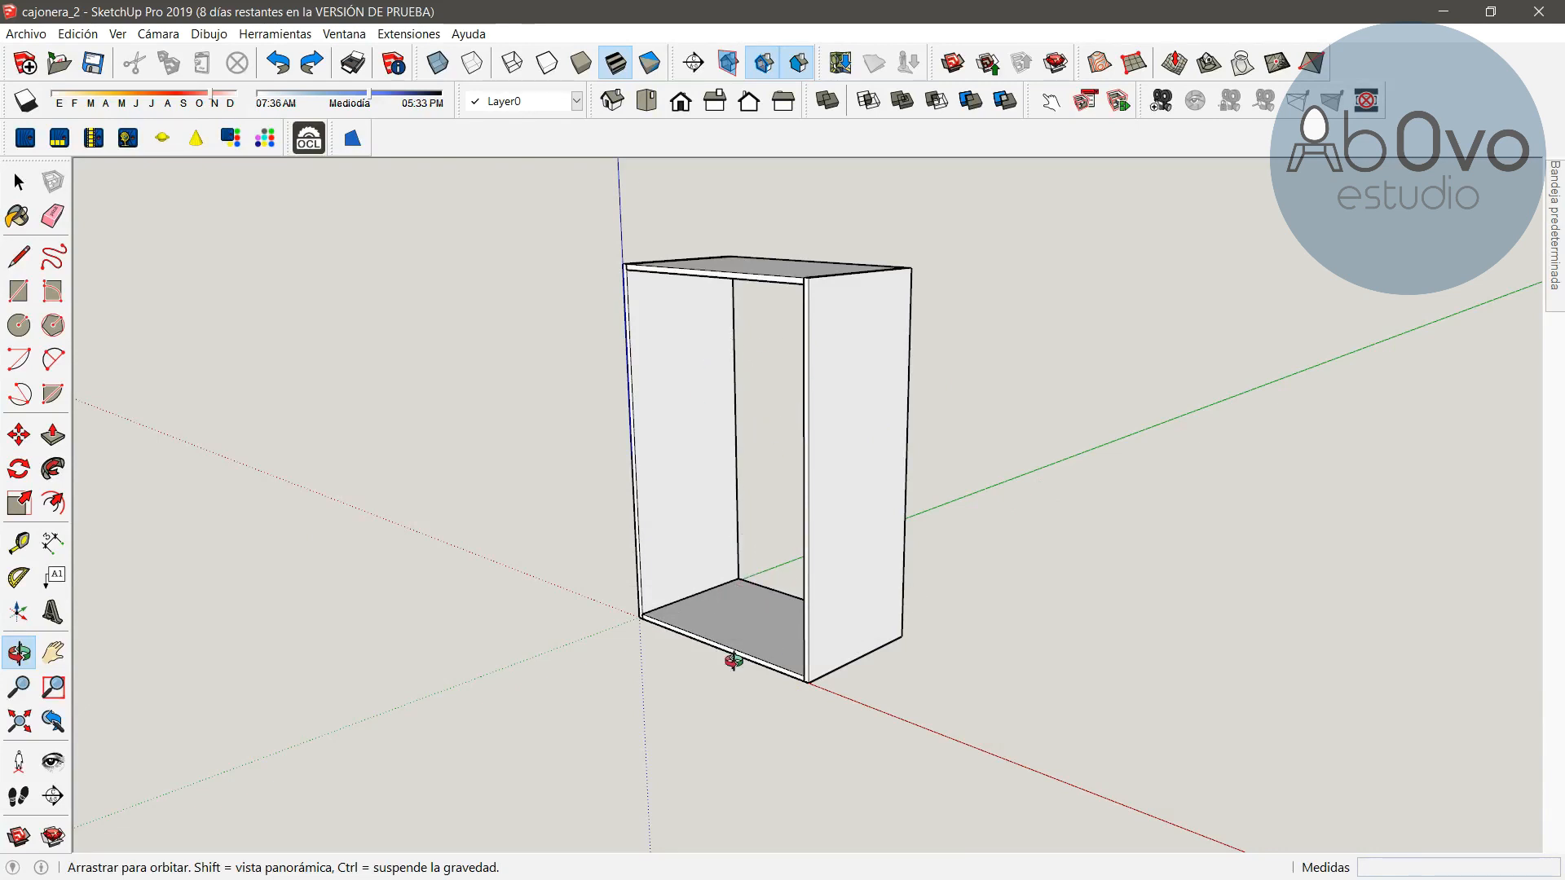
drag(733, 652, 685, 641)
middle_drag(685, 641, 796, 668)
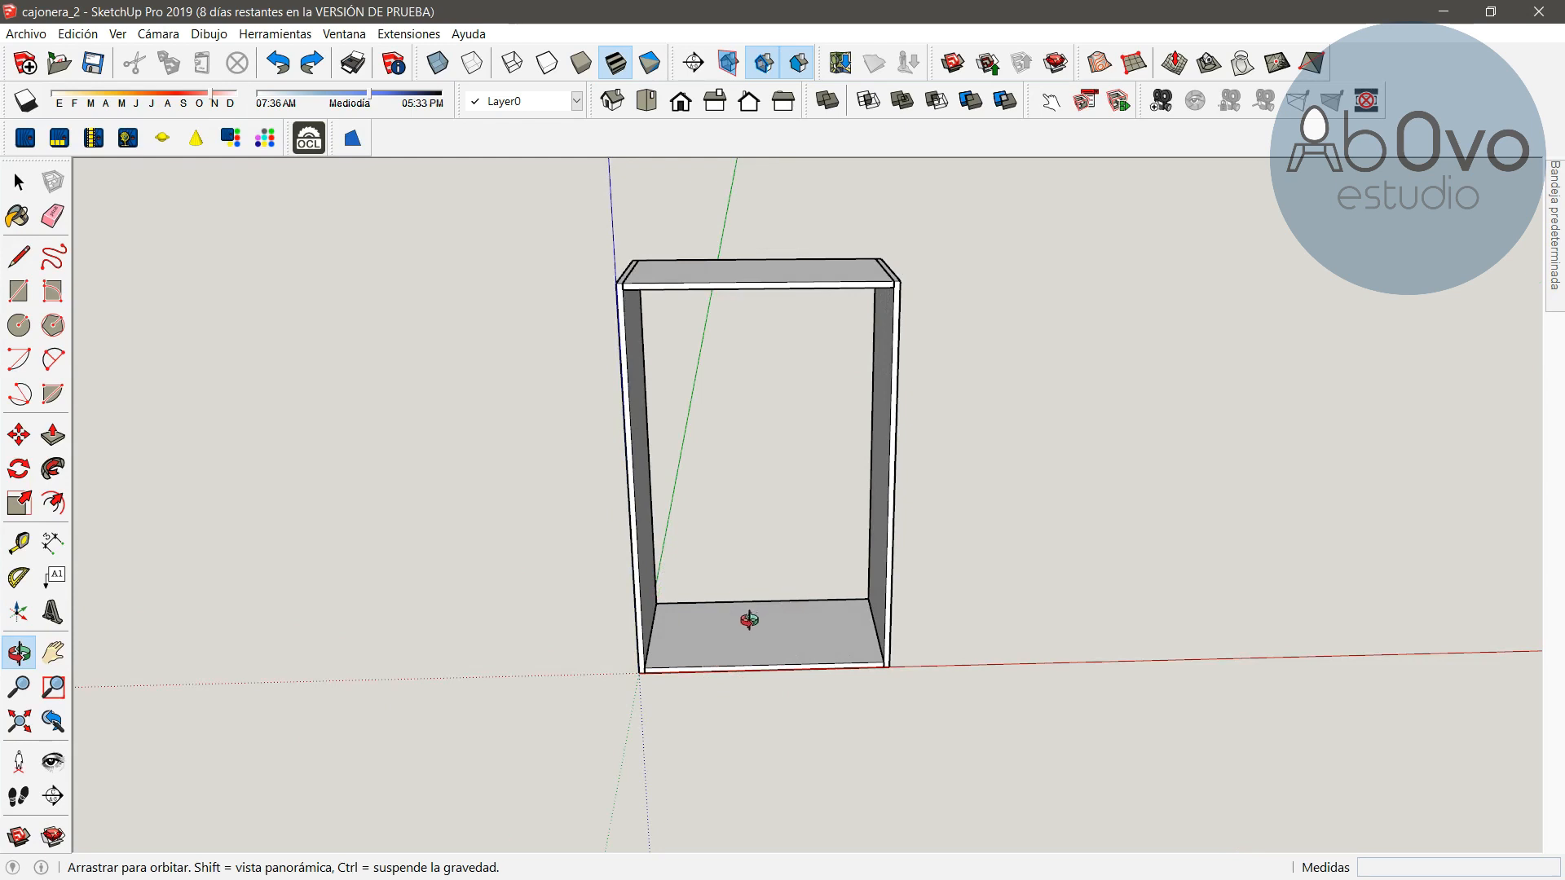
scroll(749, 620, up, 3)
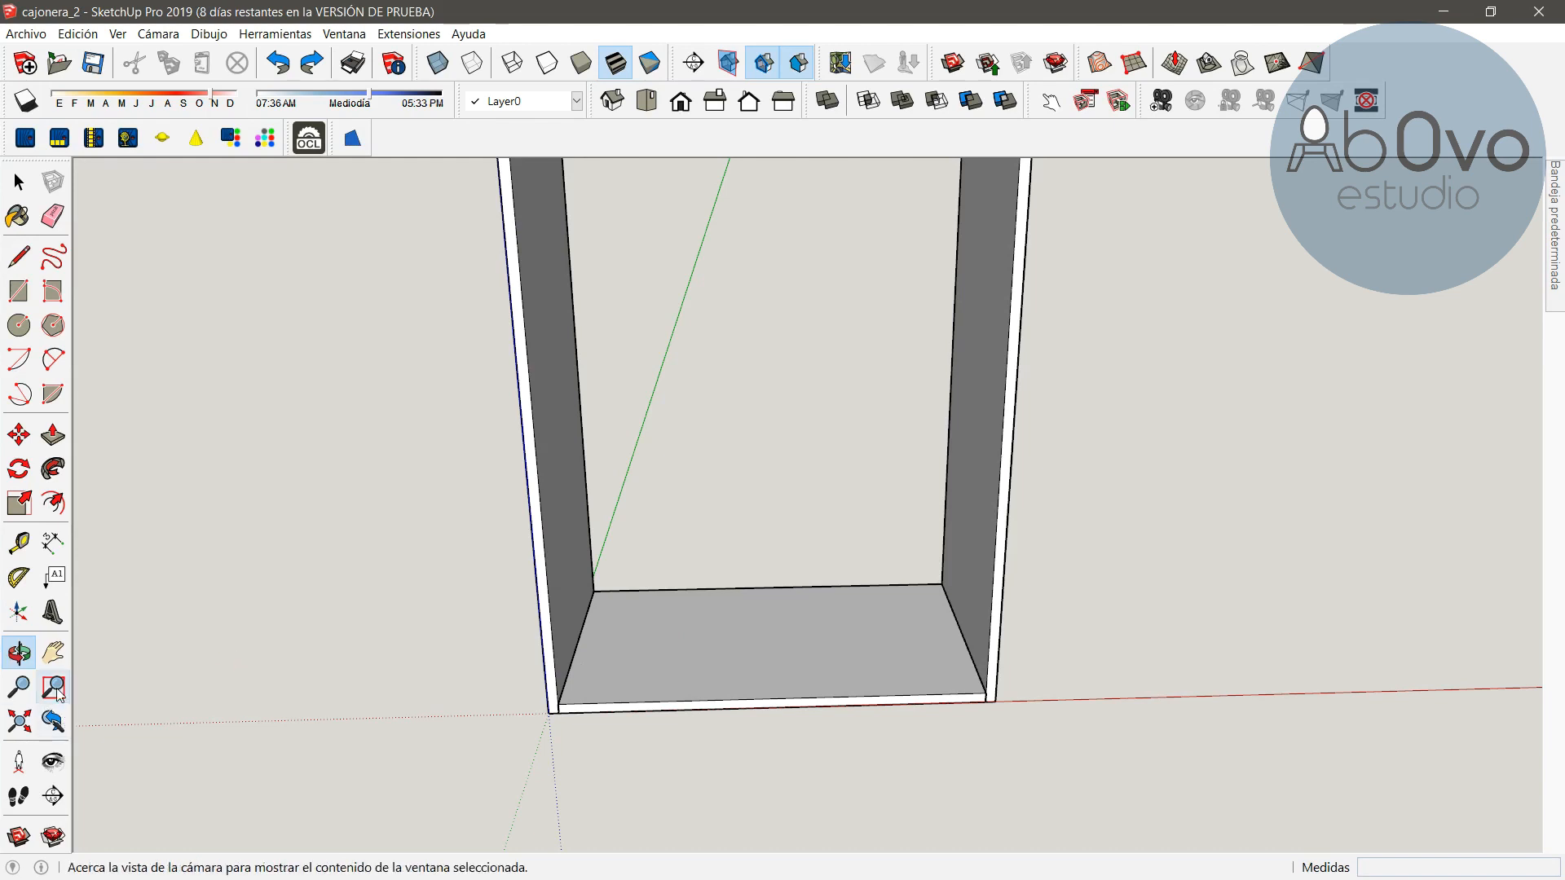
click(19, 435)
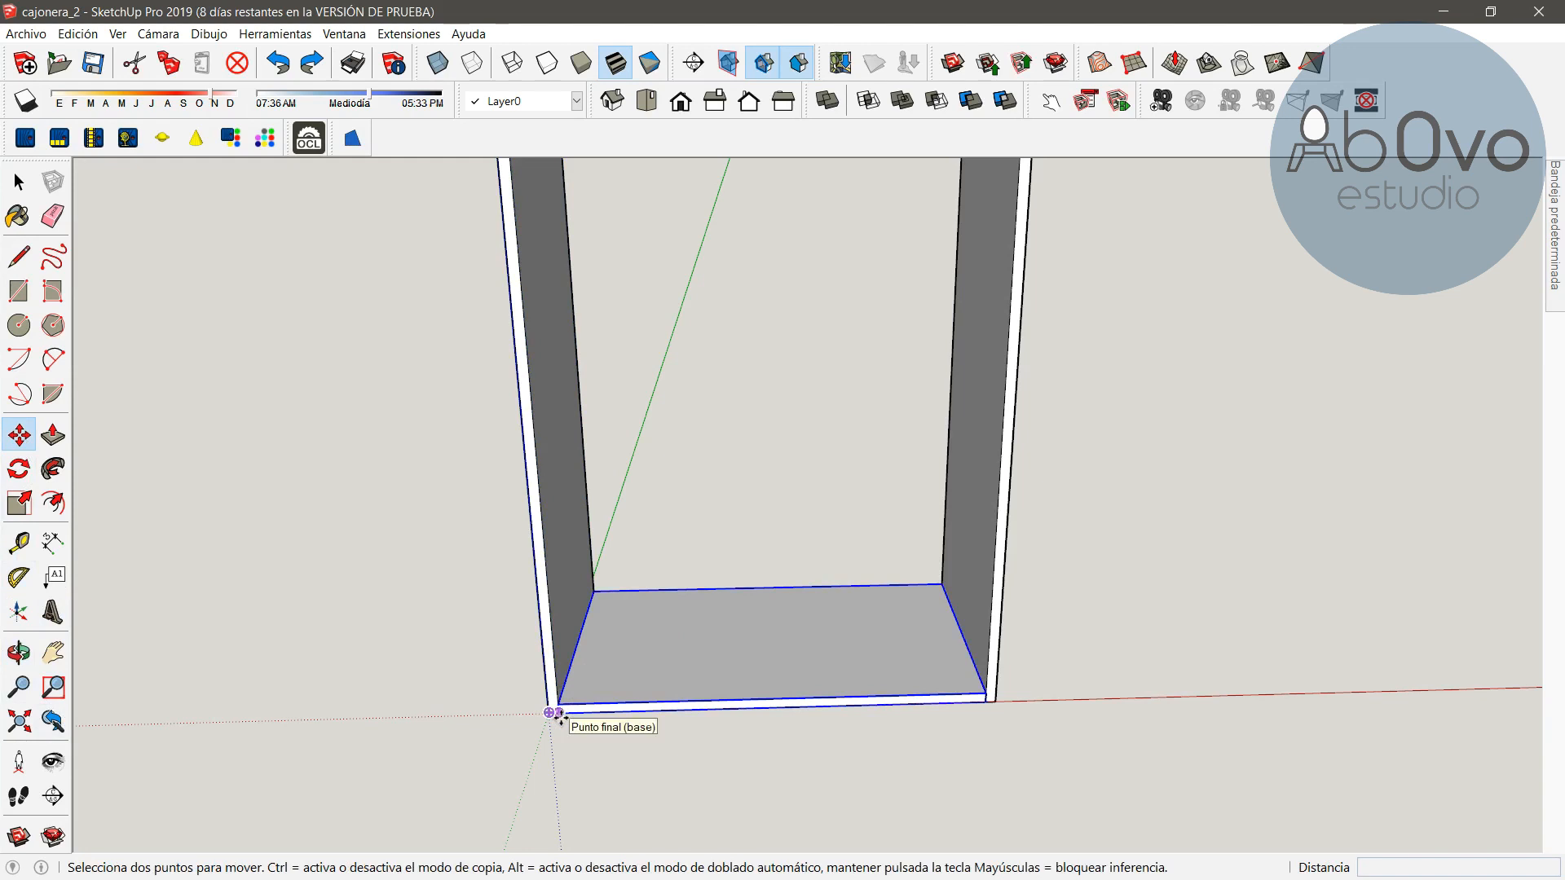
click(557, 714)
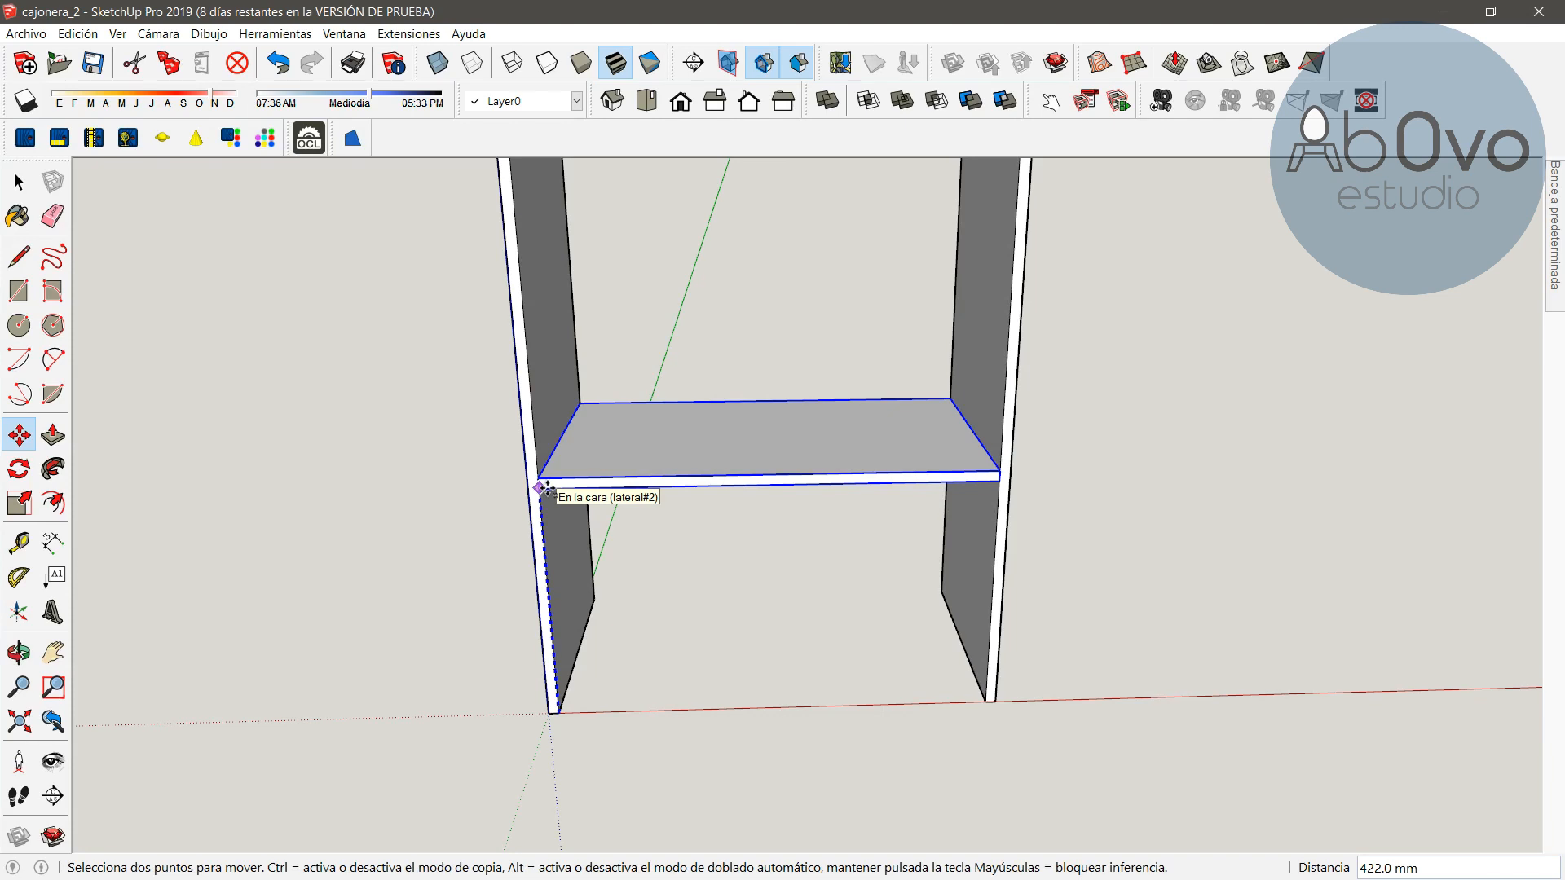
key(Right)
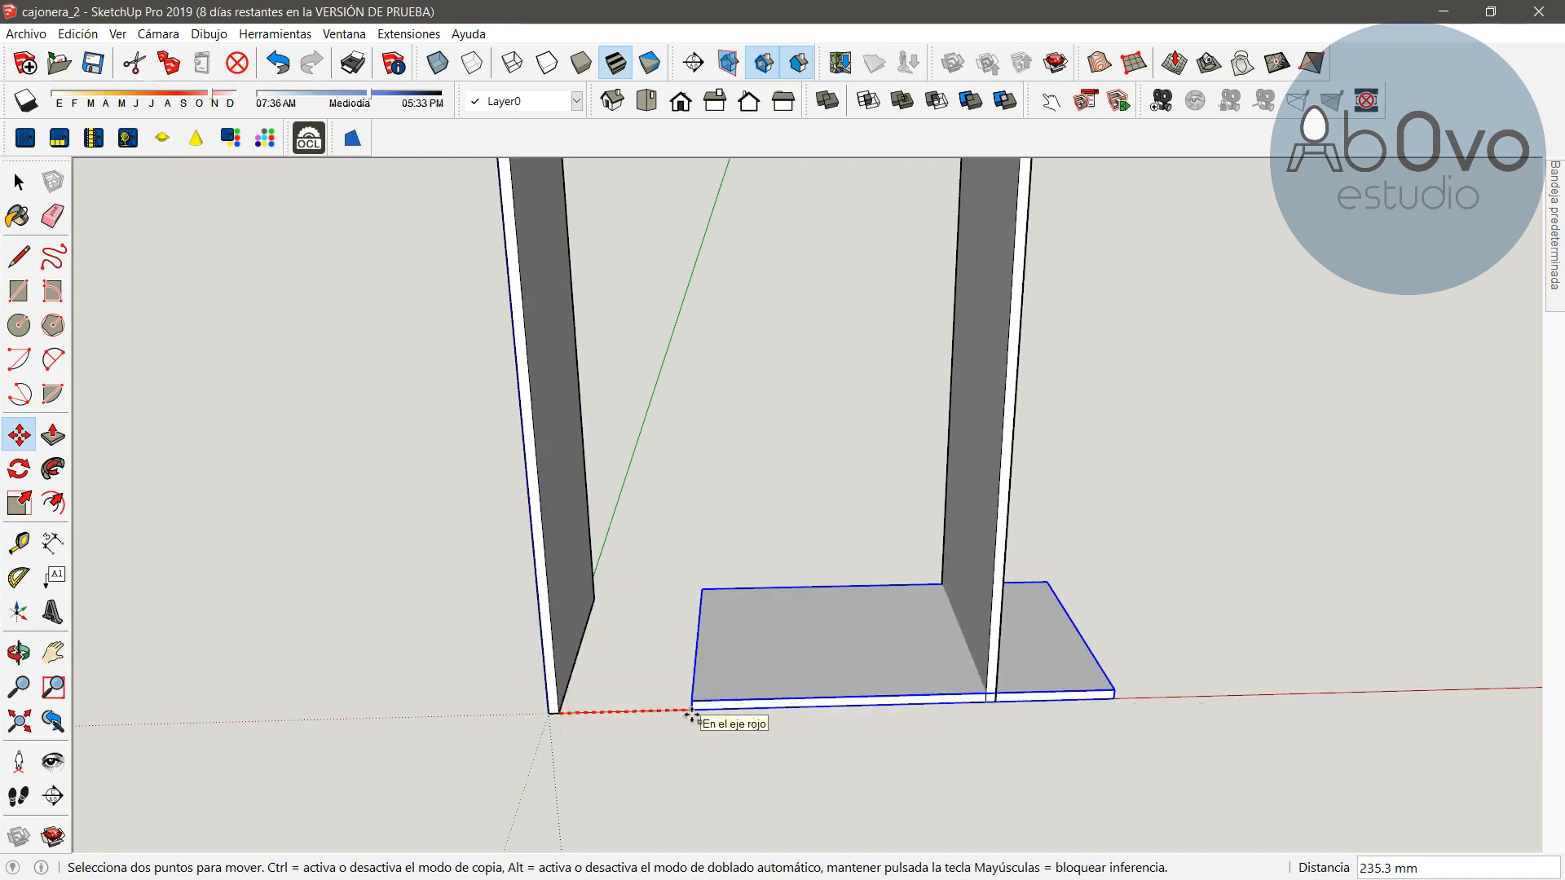
key(Left)
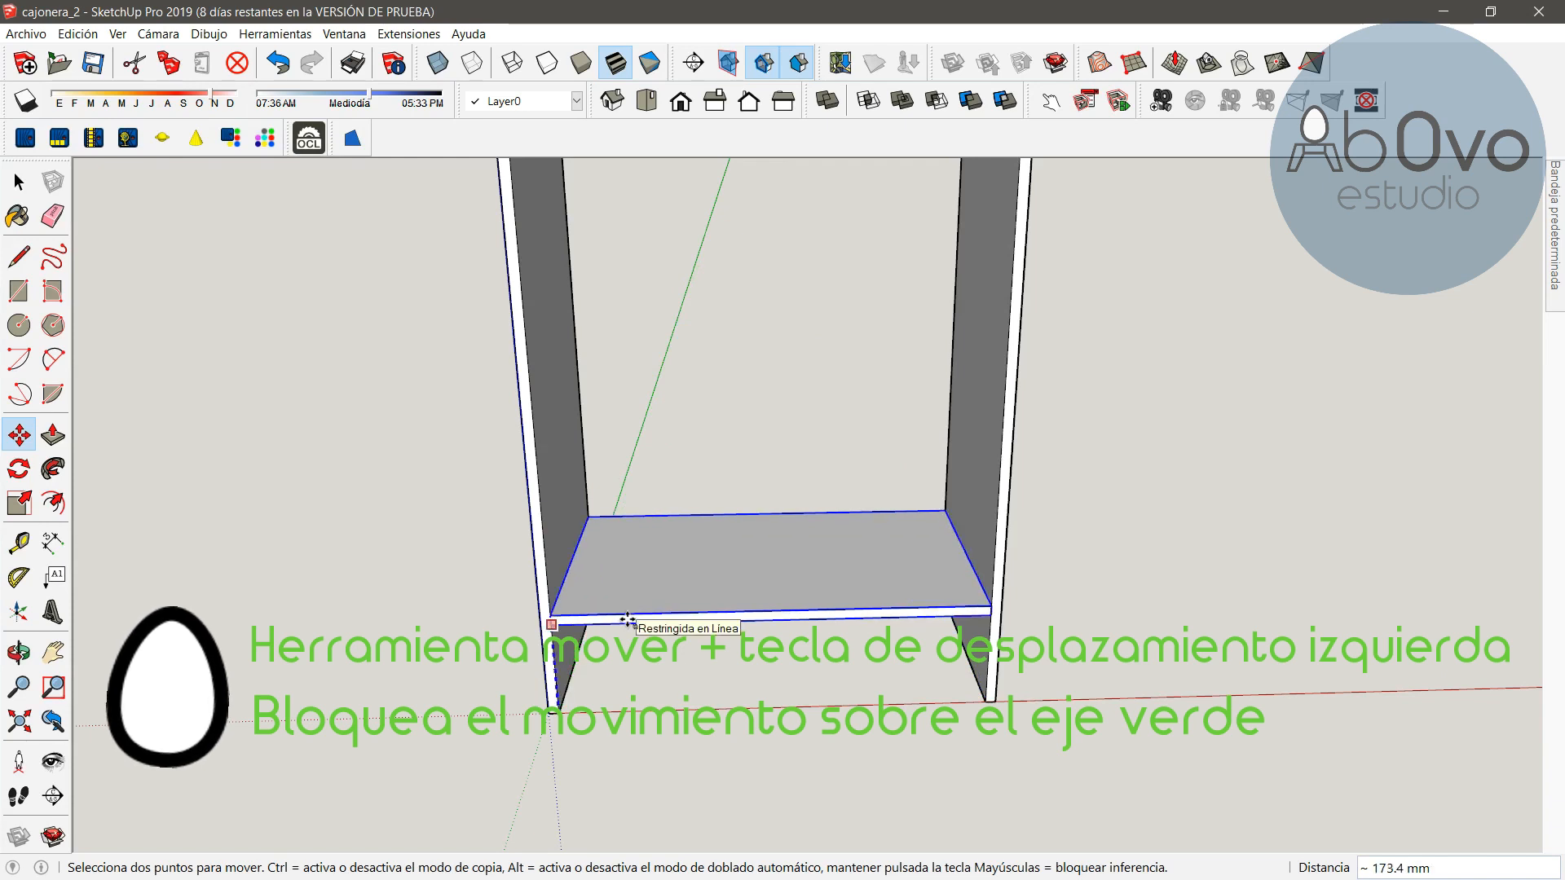
click(552, 539)
click(553, 540)
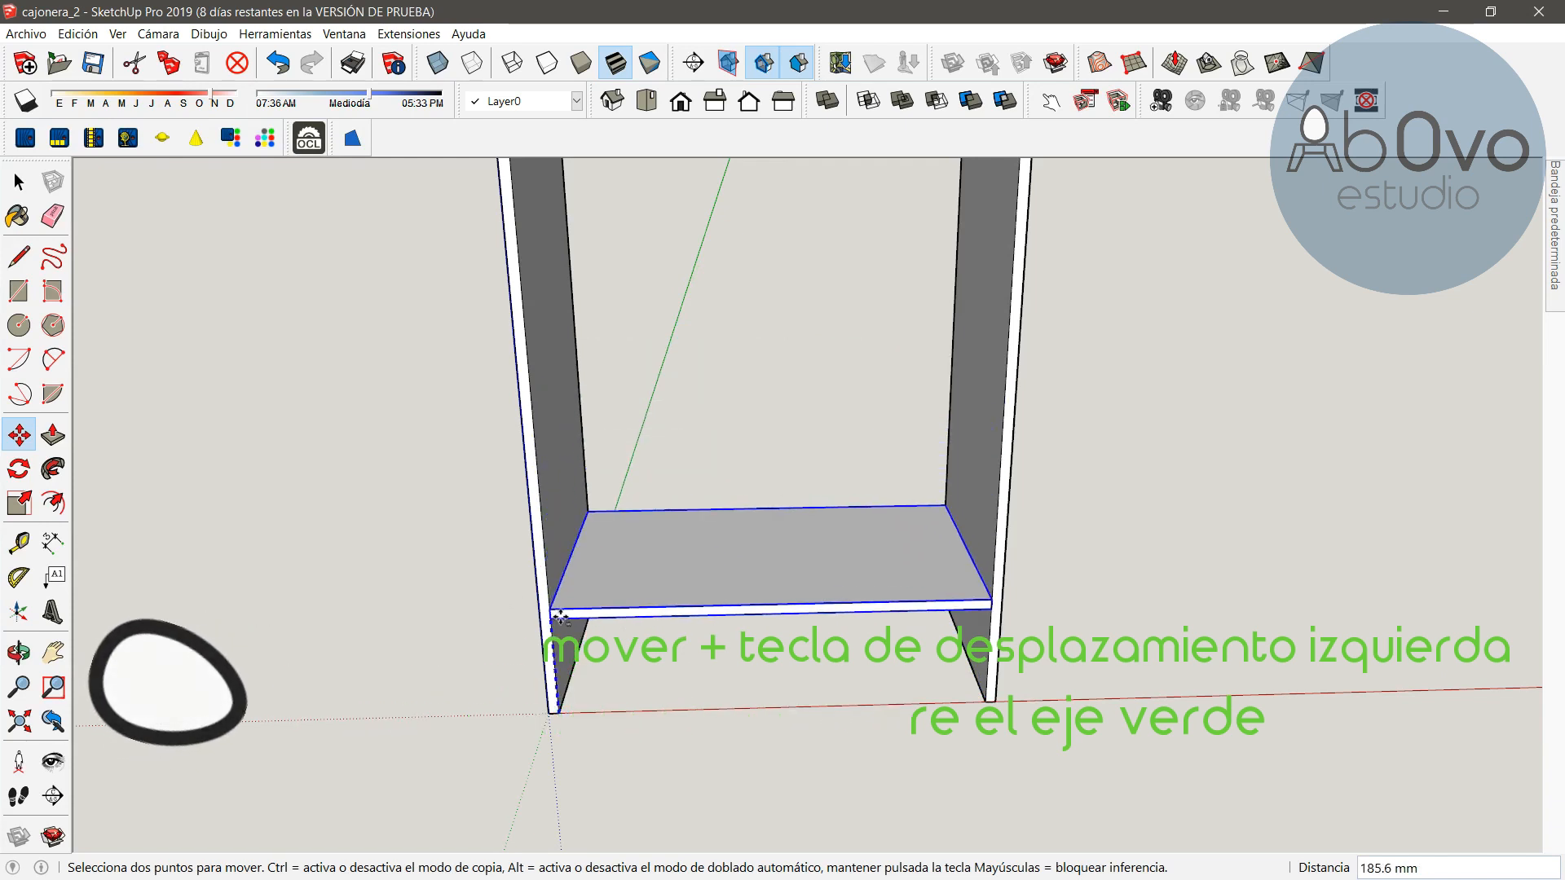
text(100)
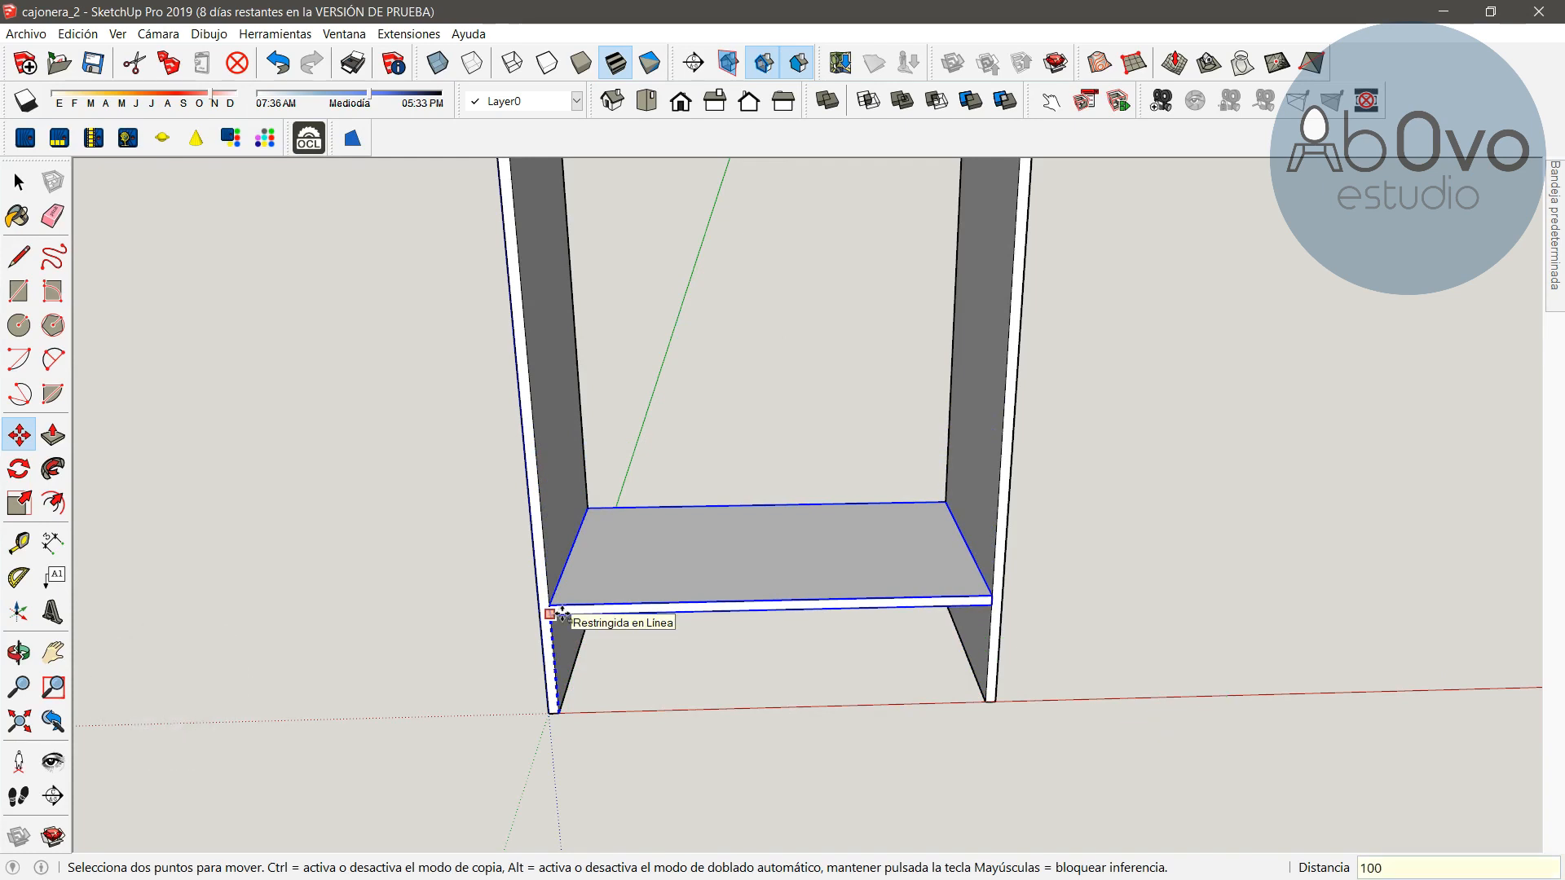
key(Return)
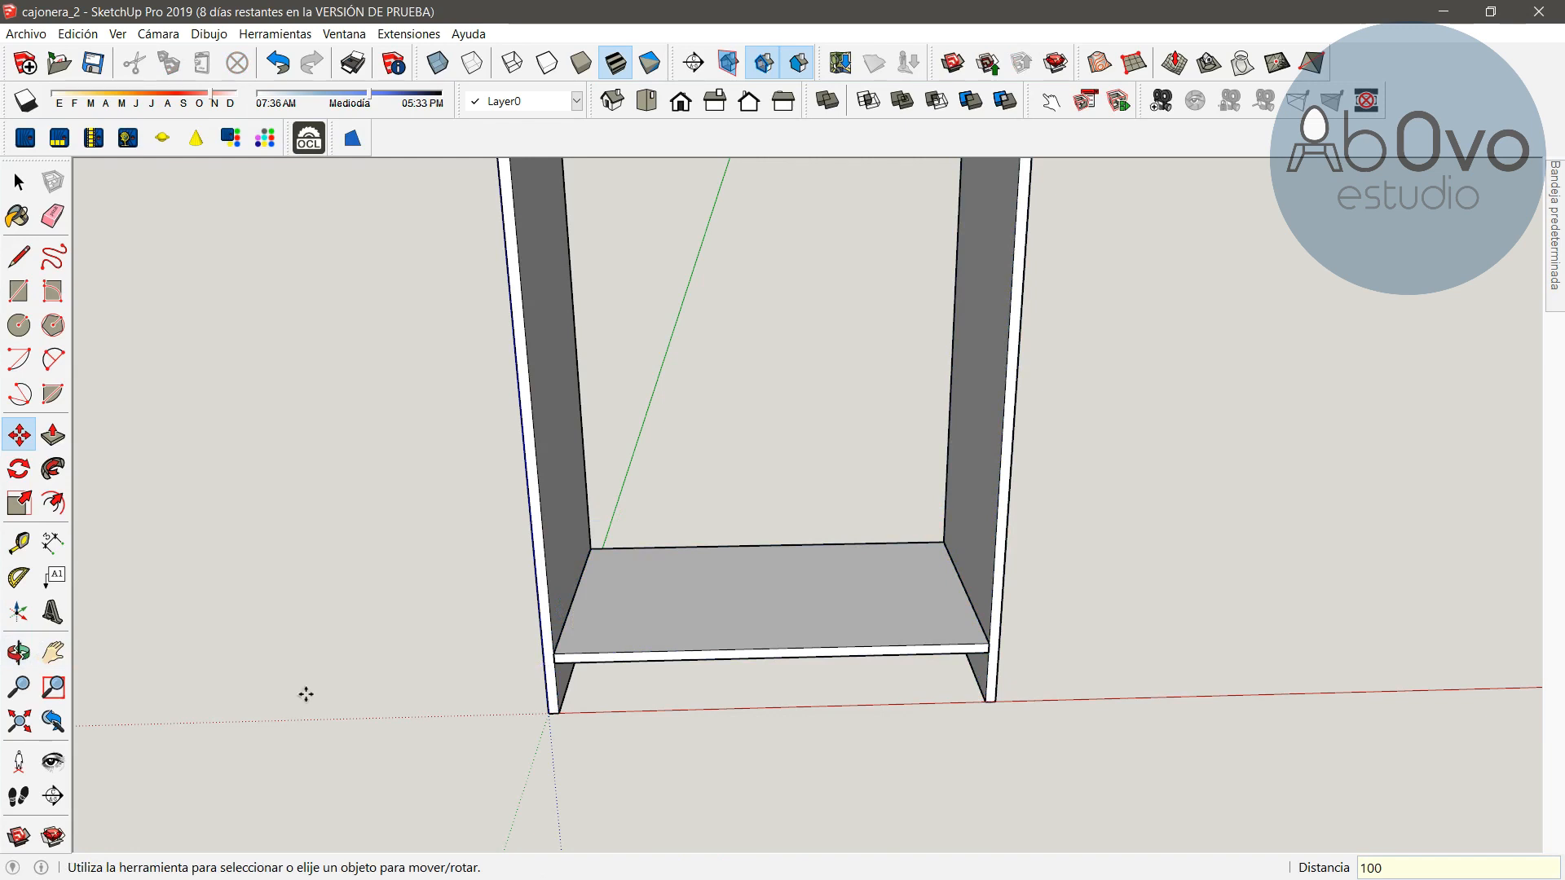
Dimension the vertical distance from the top panel's underside to the base panel's upper front corner on the right side
scroll(1010, 505, down, 3)
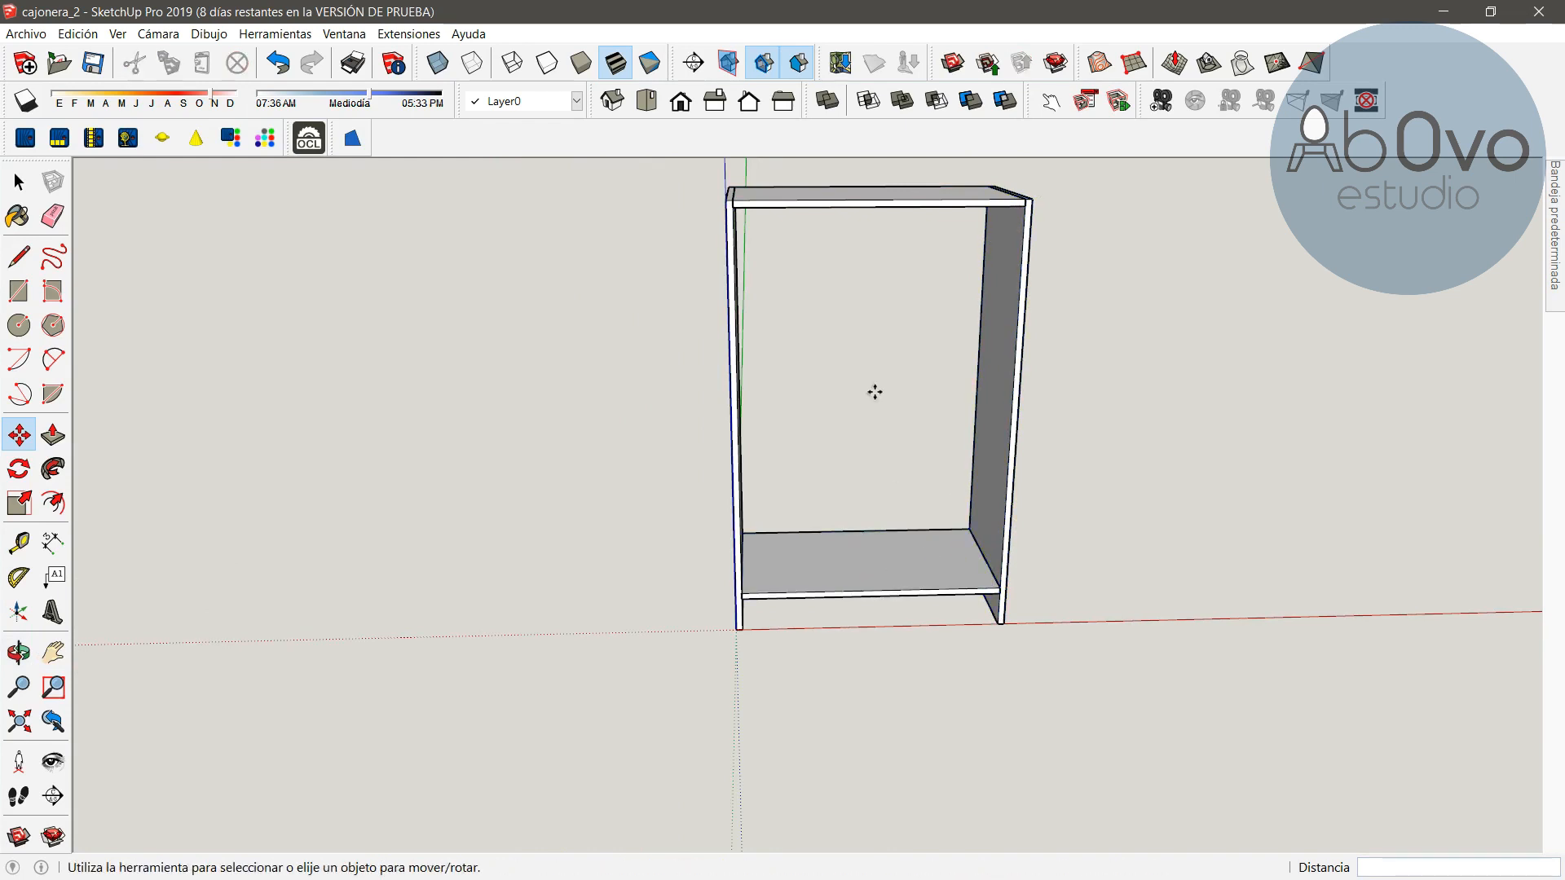
click(19, 652)
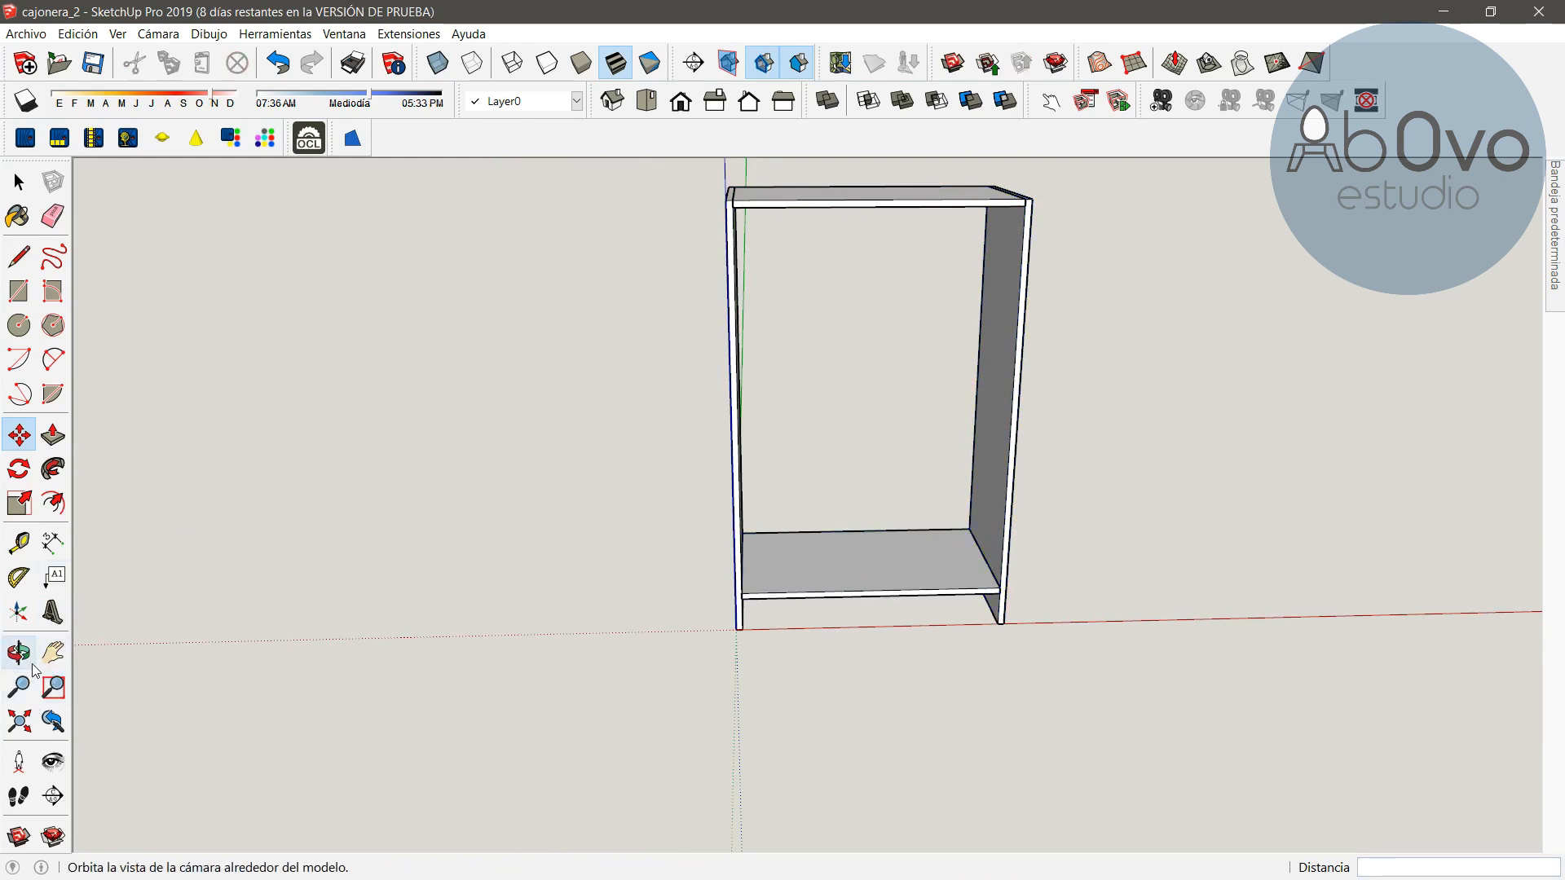
drag(968, 473, 842, 534)
drag(959, 482, 780, 551)
drag(739, 602, 797, 562)
scroll(798, 553, up, 2)
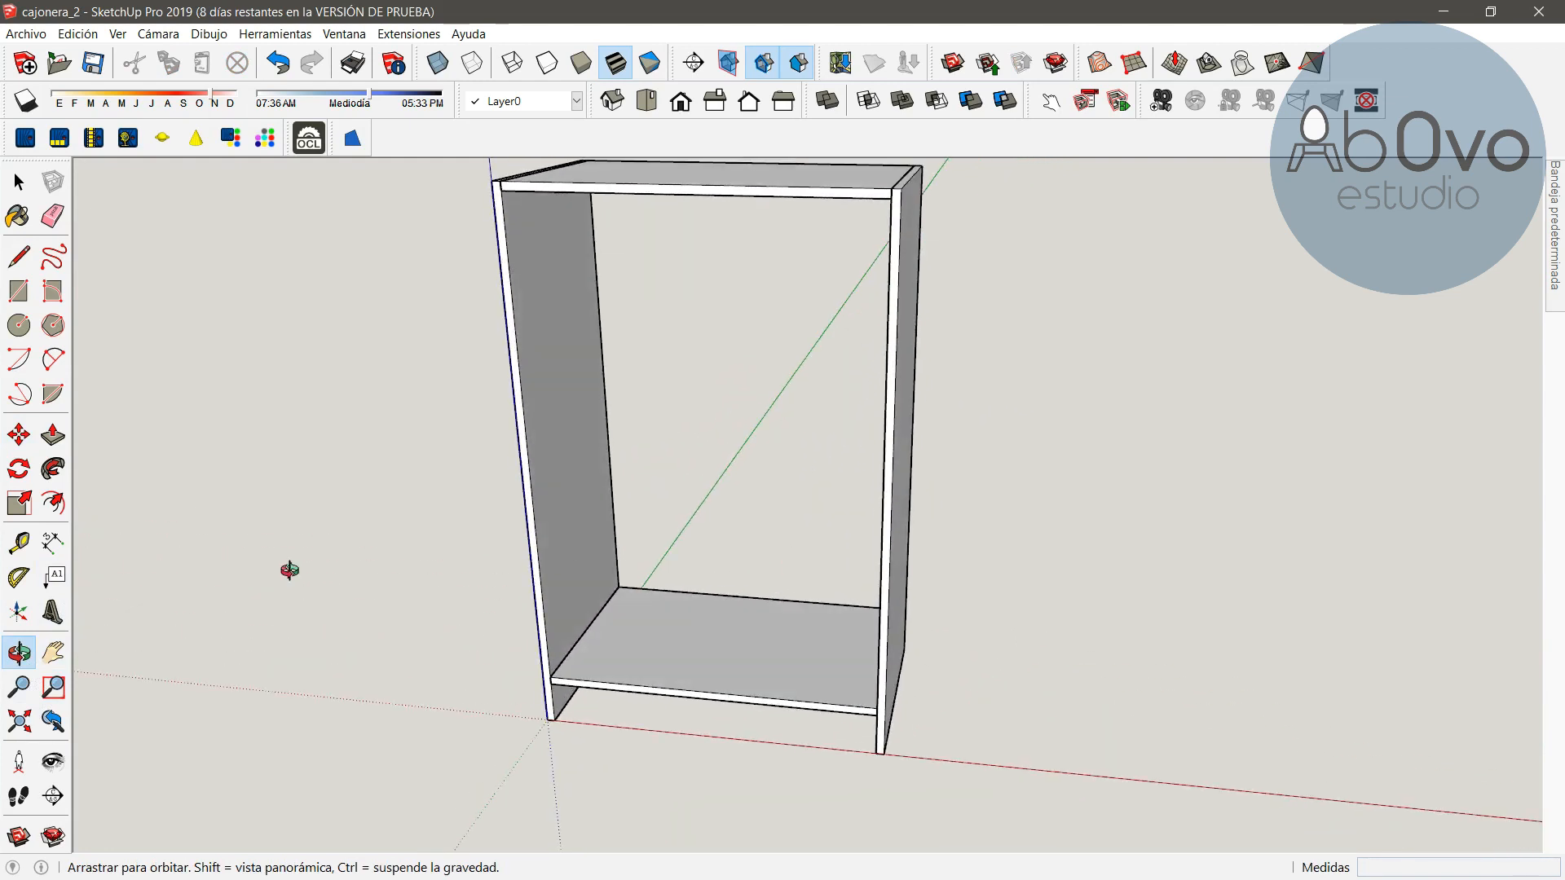
click(52, 542)
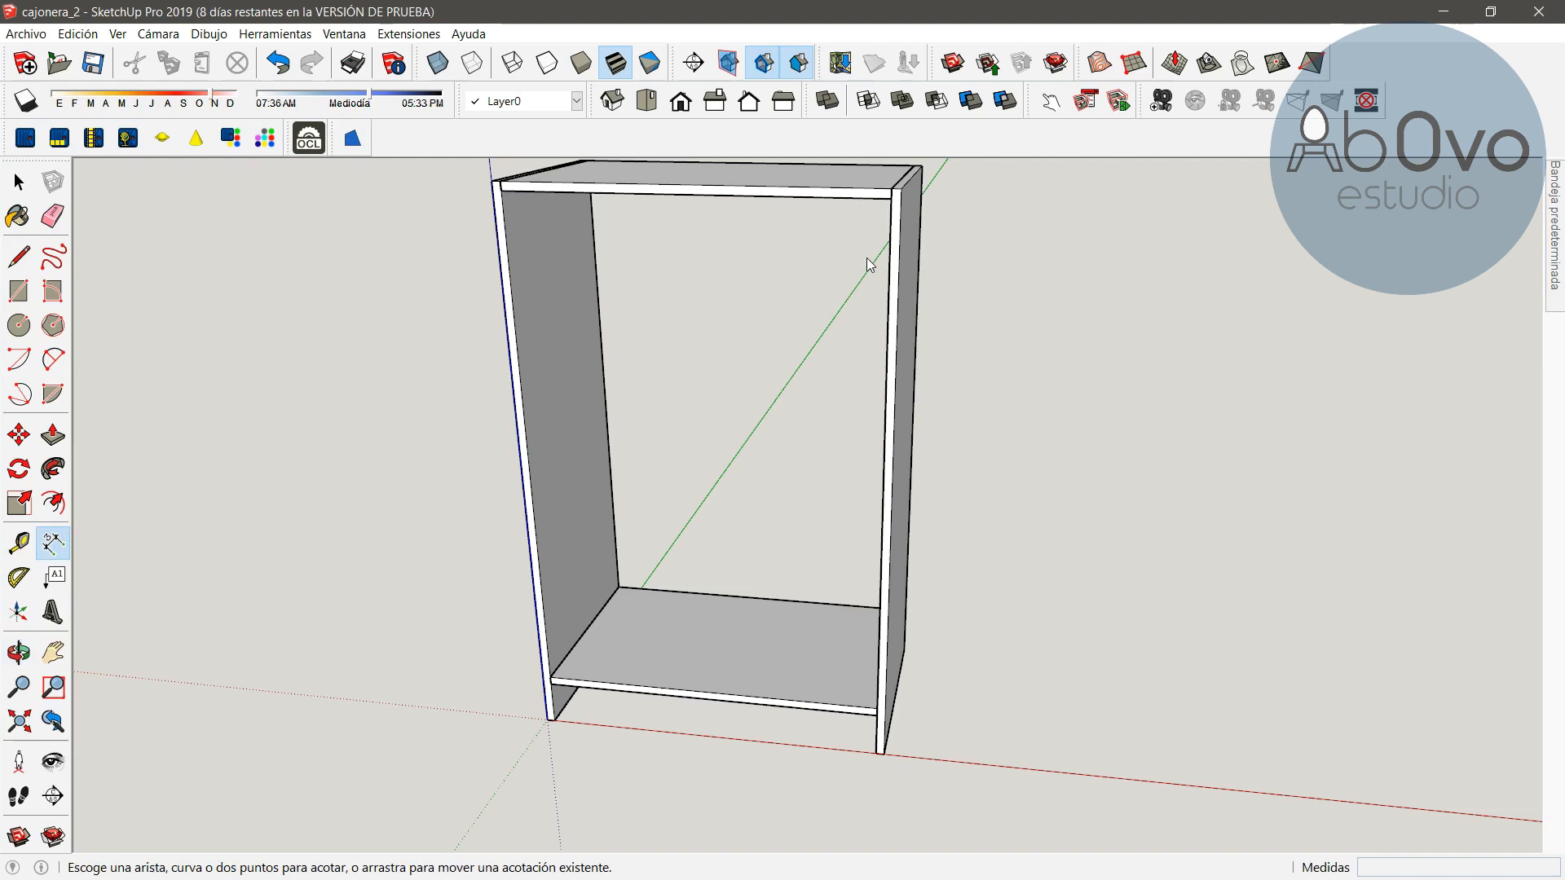
click(892, 198)
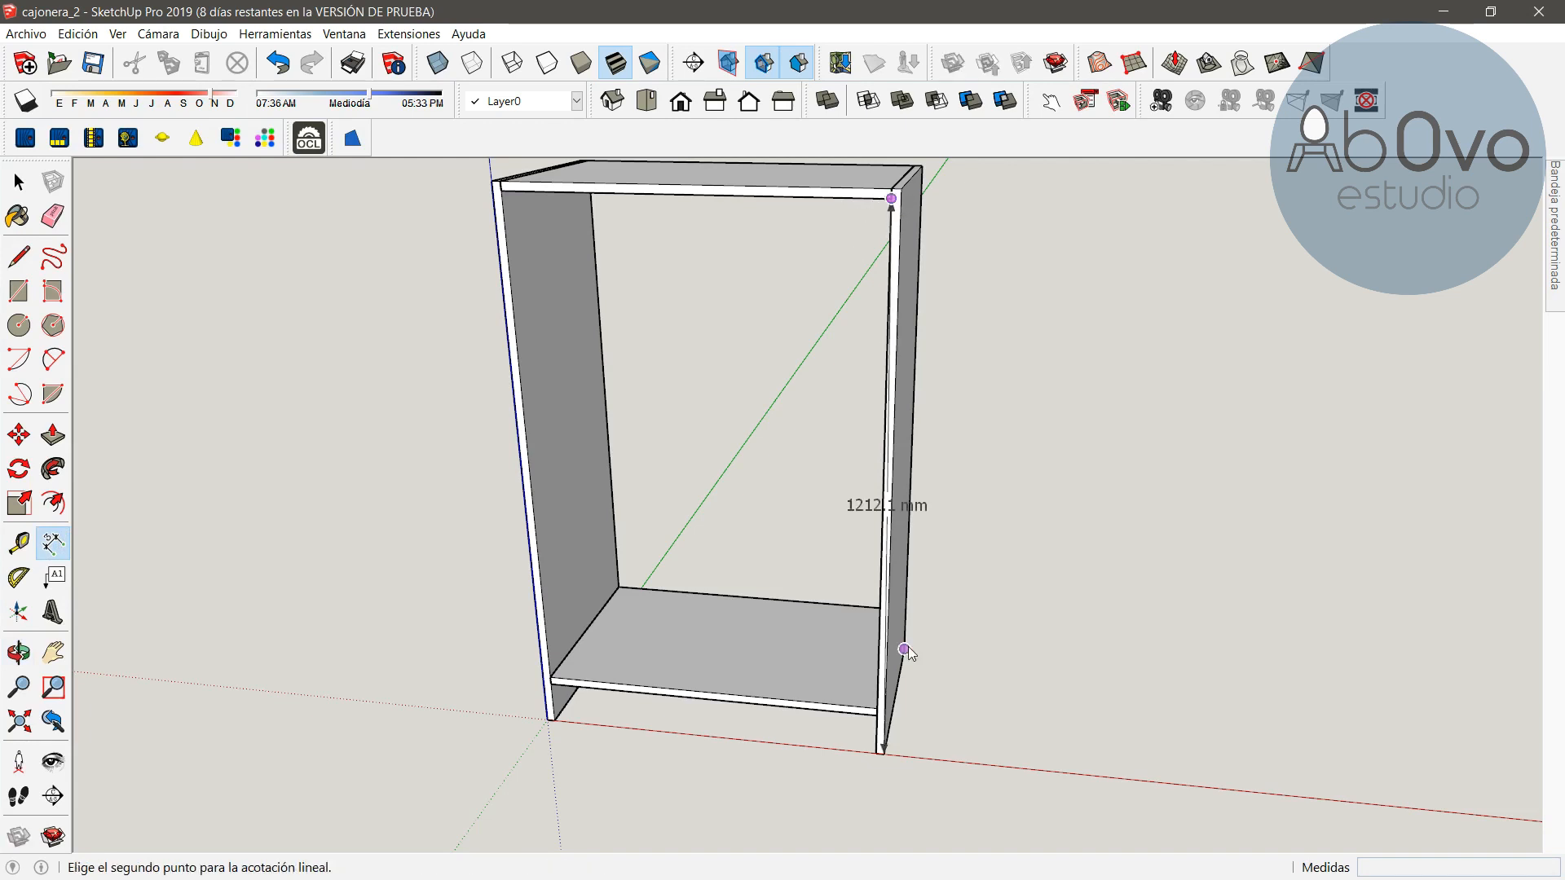
click(876, 708)
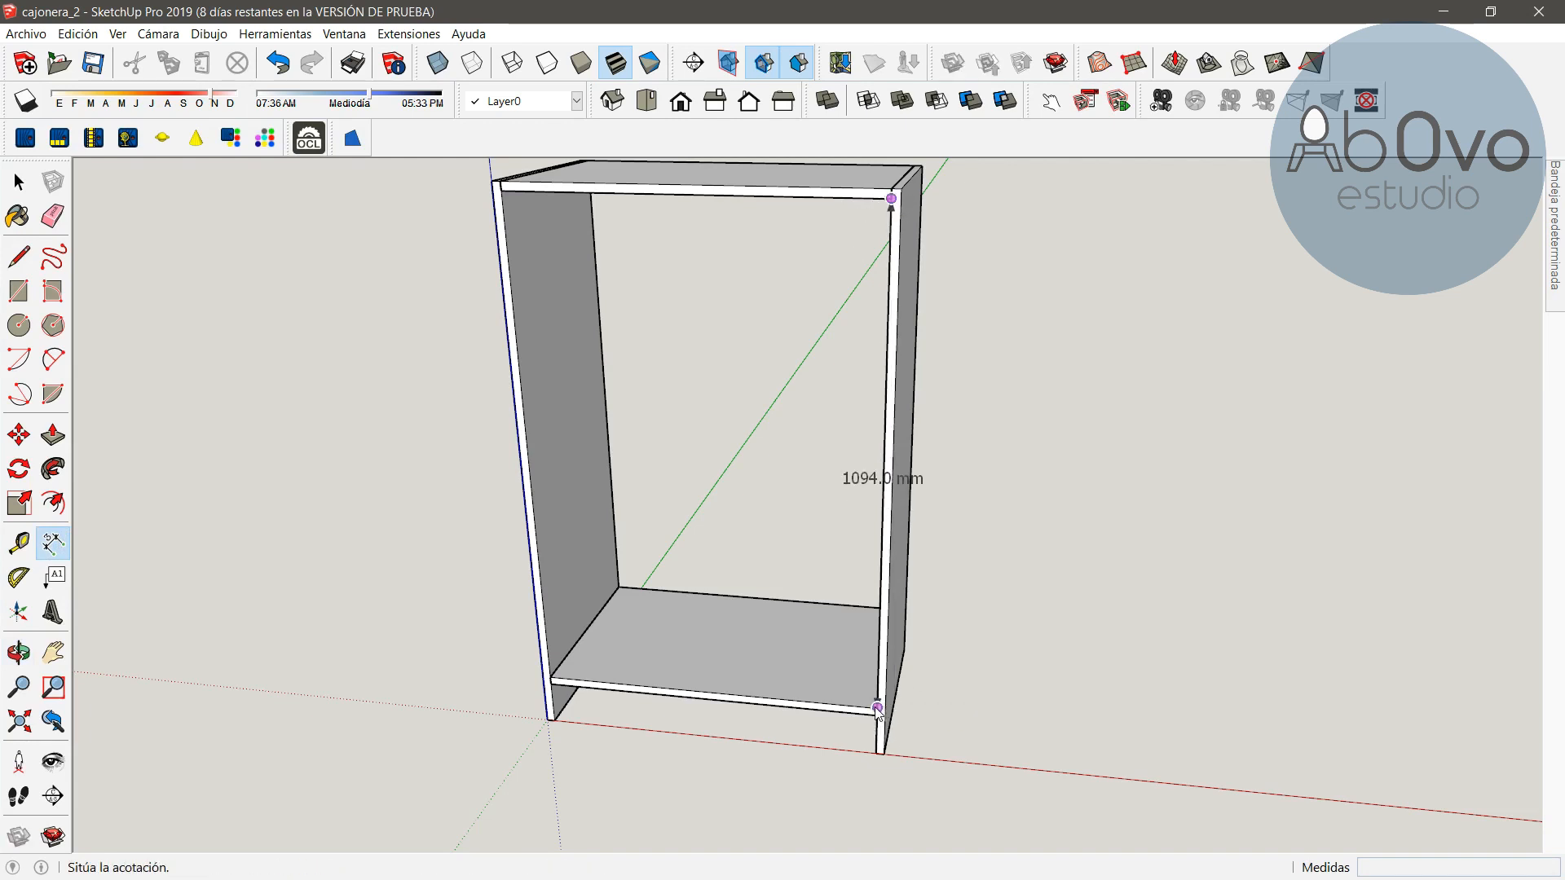
click(1151, 675)
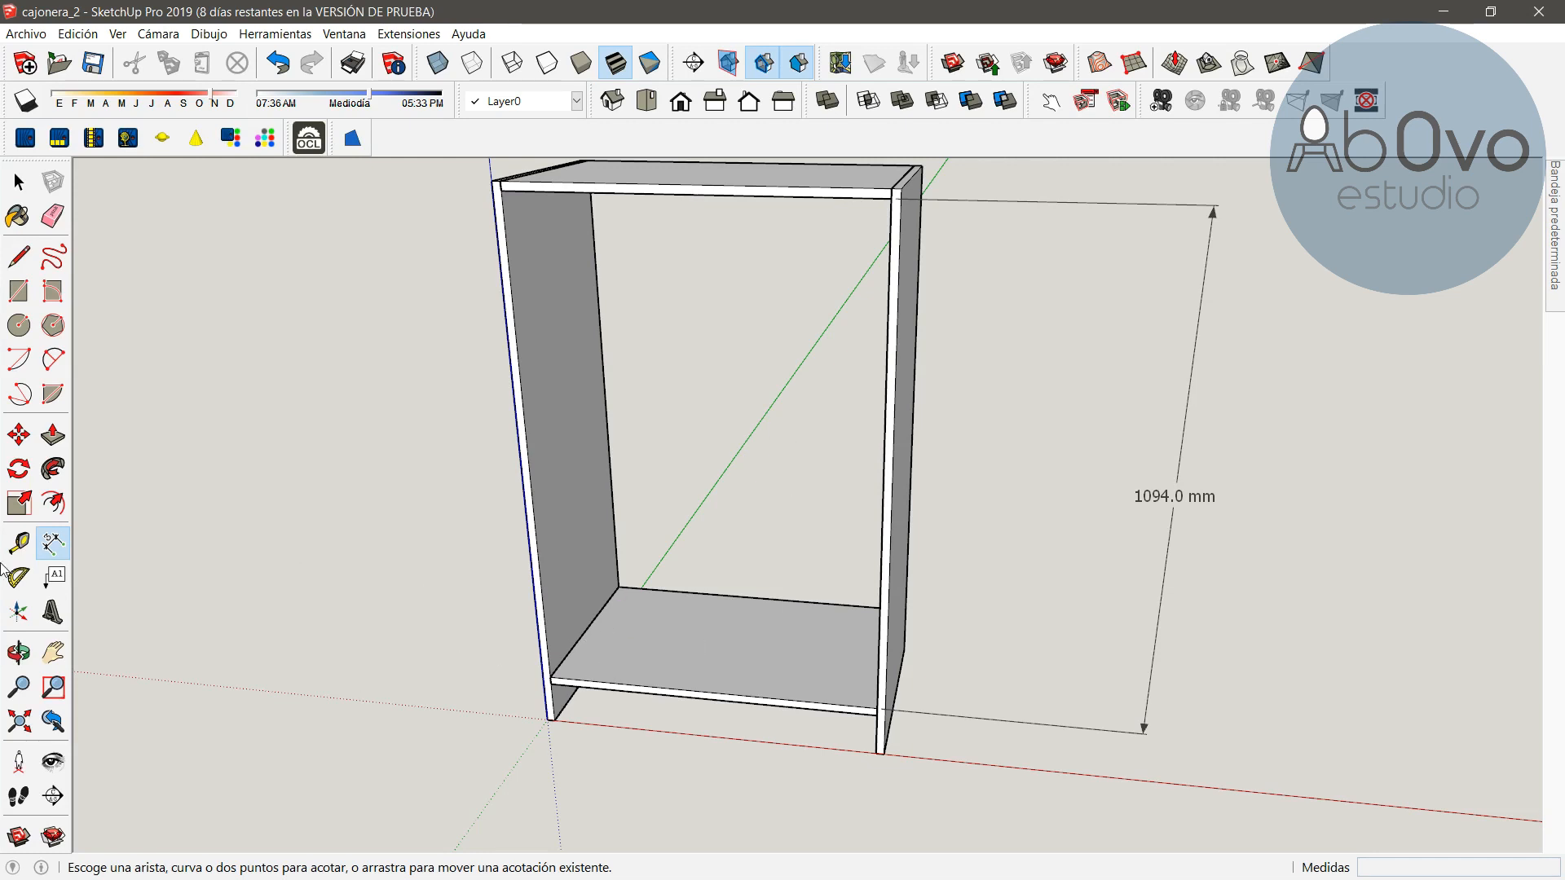
Create a horizontal guide line from the base panel's front edge with the Tape Measure tool
click(22, 549)
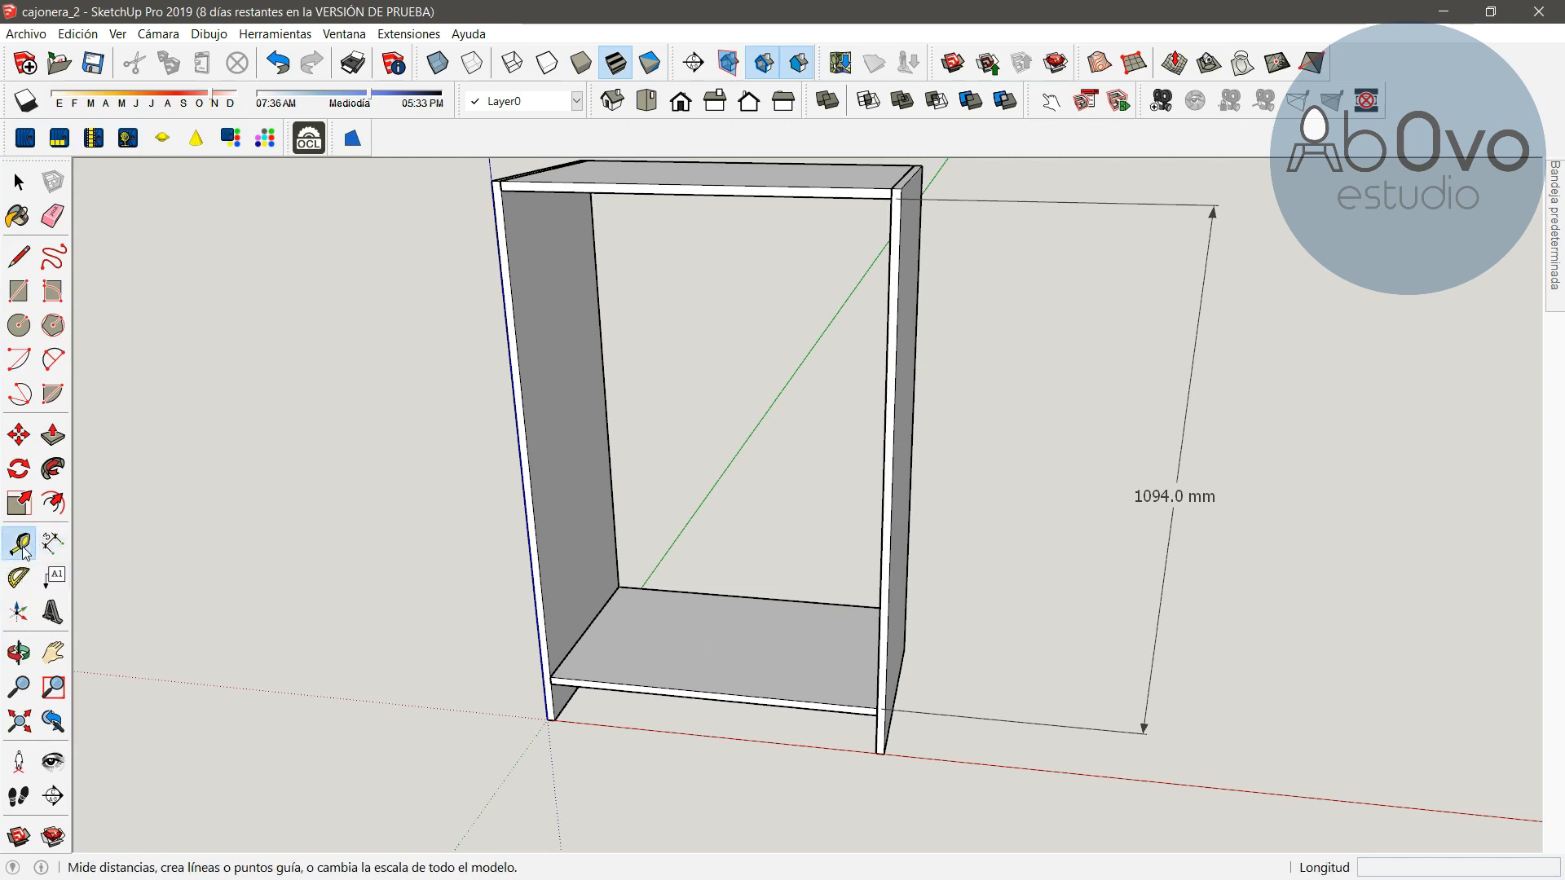
key(space)
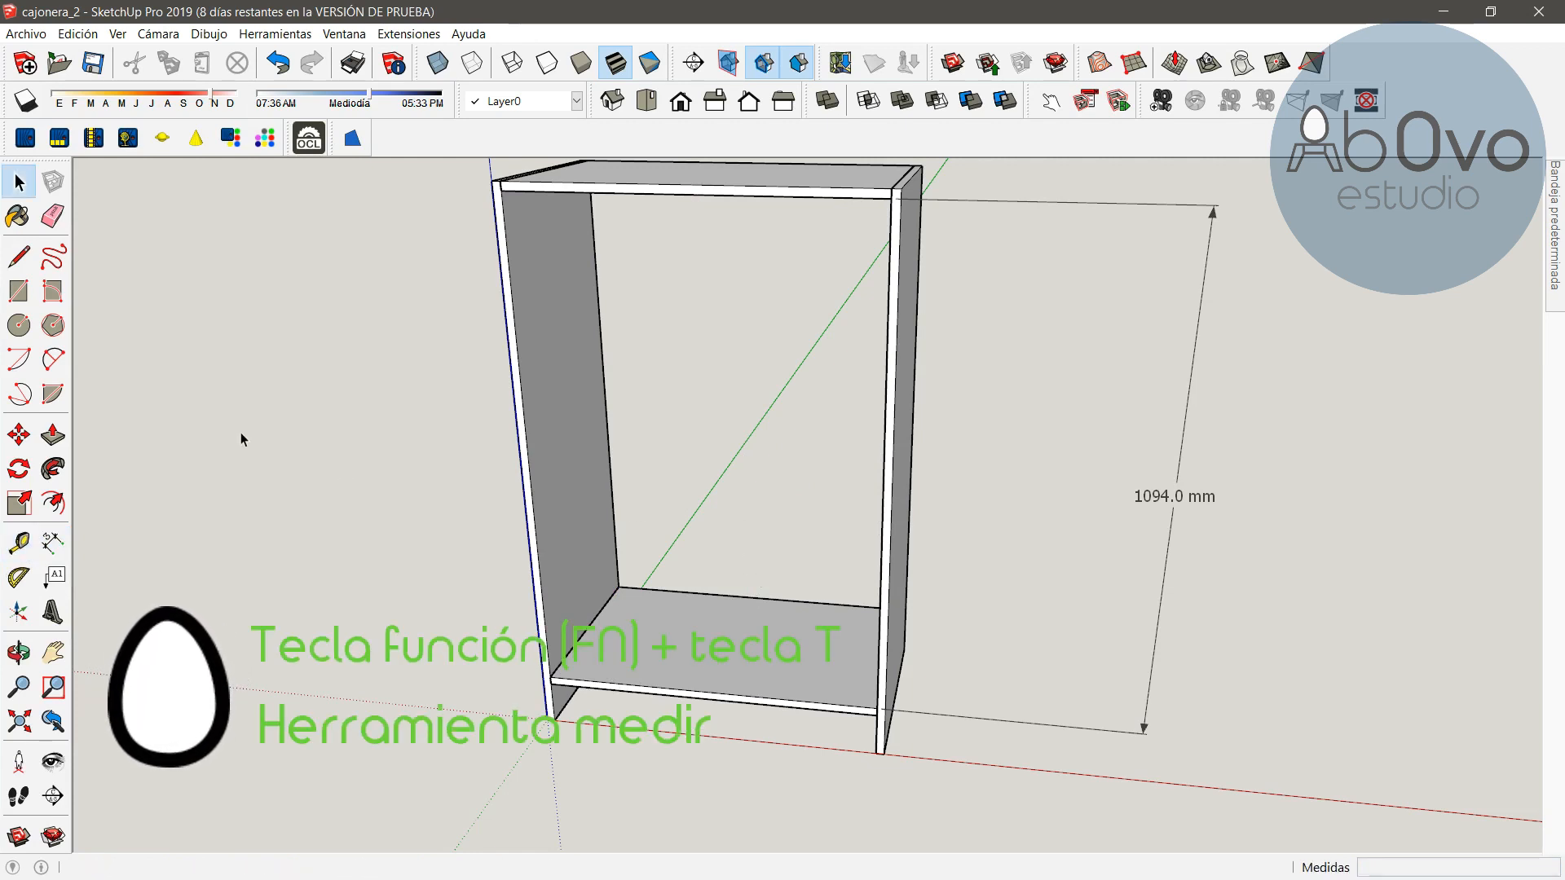
key(t)
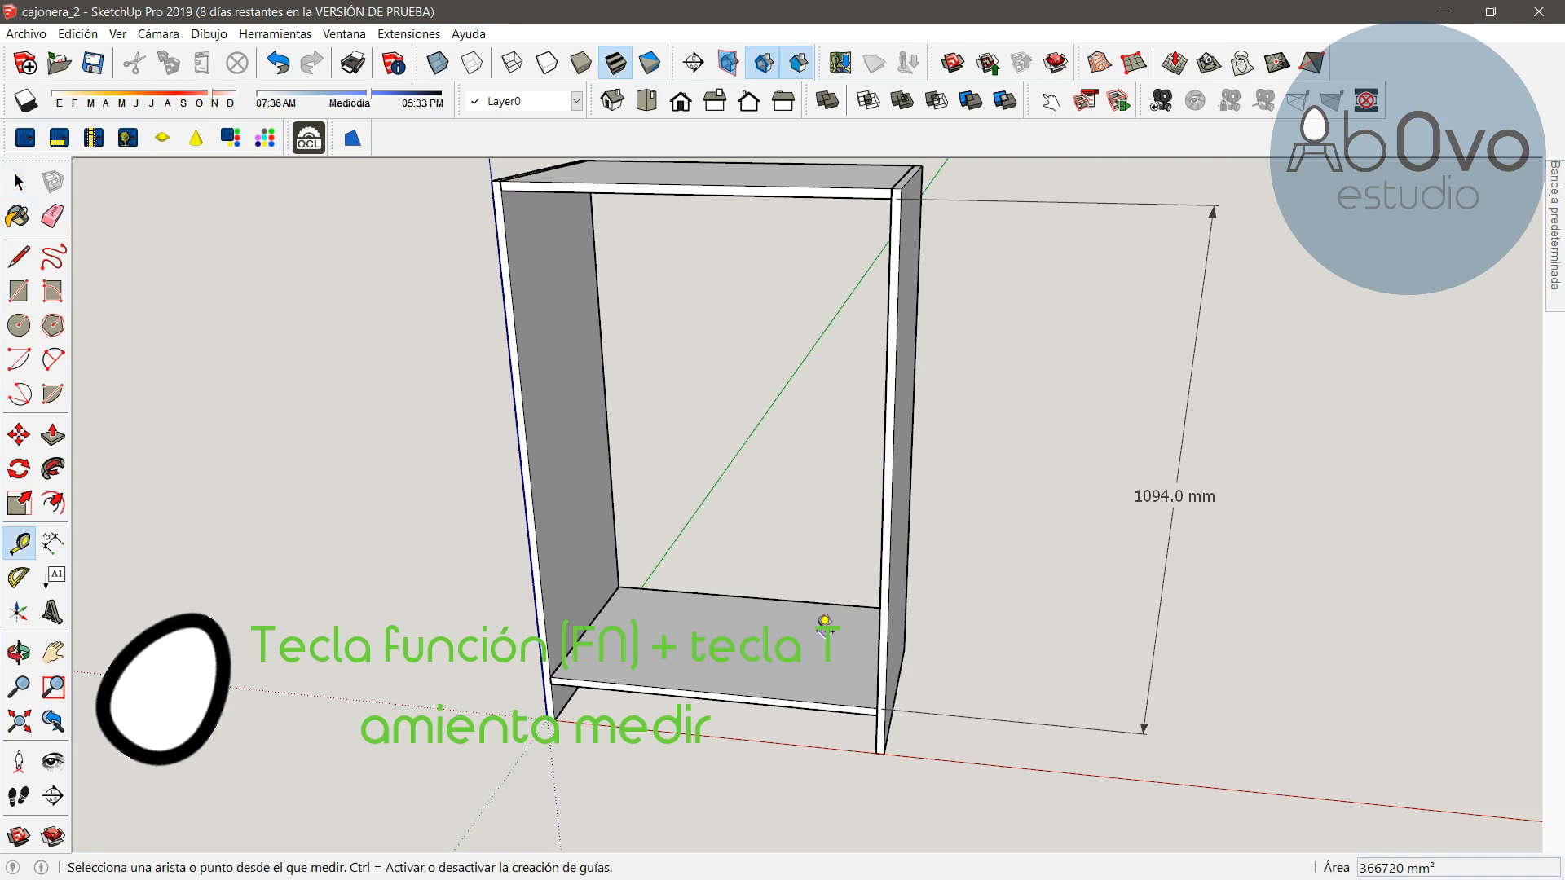
scroll(793, 683, up, 3)
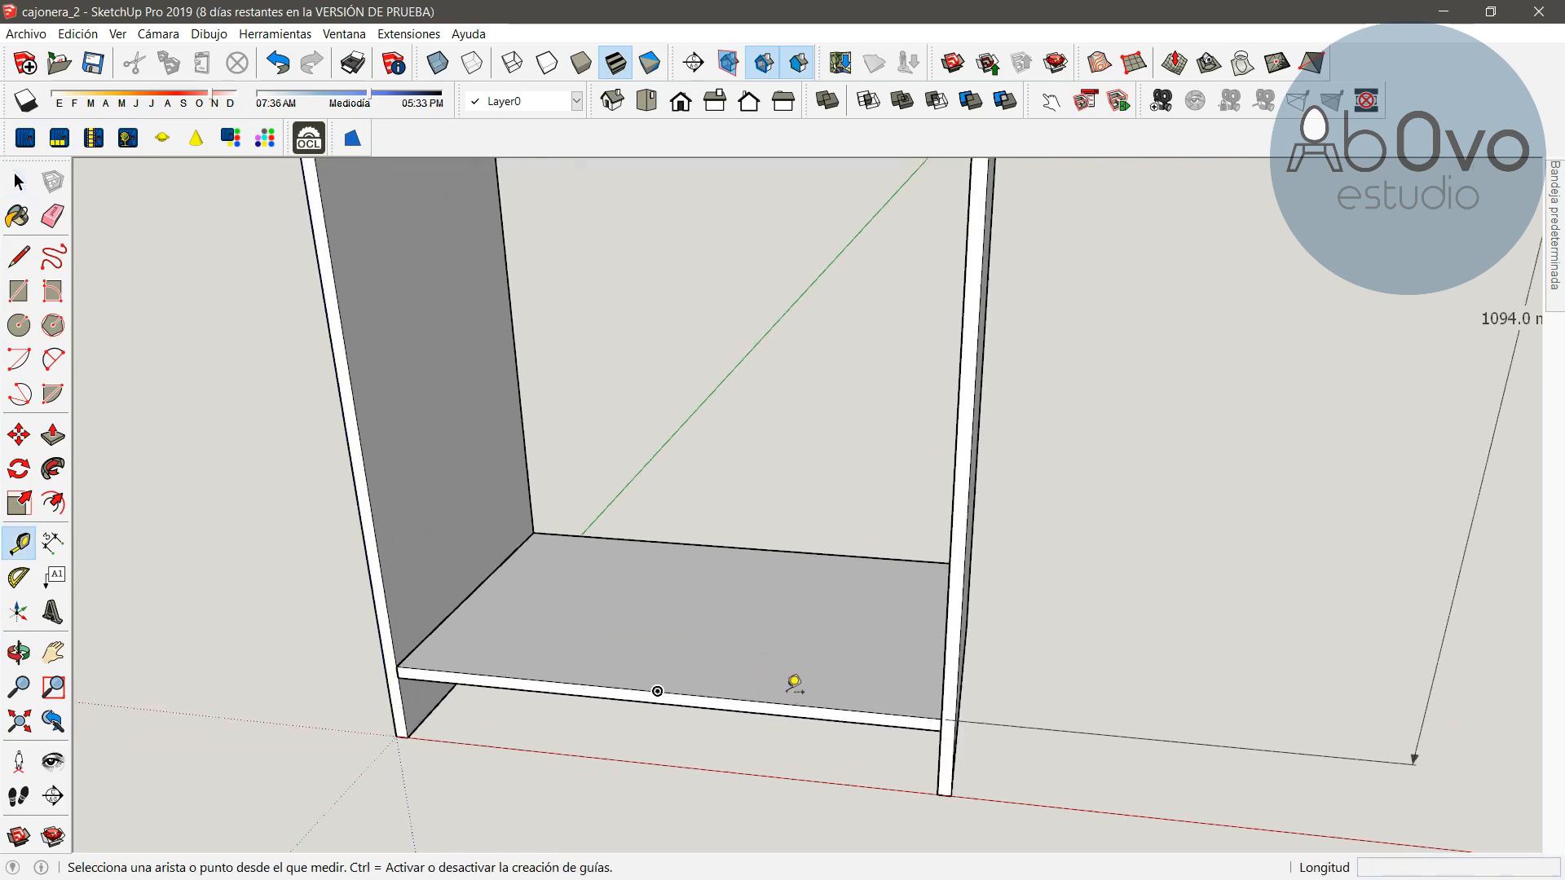
click(699, 689)
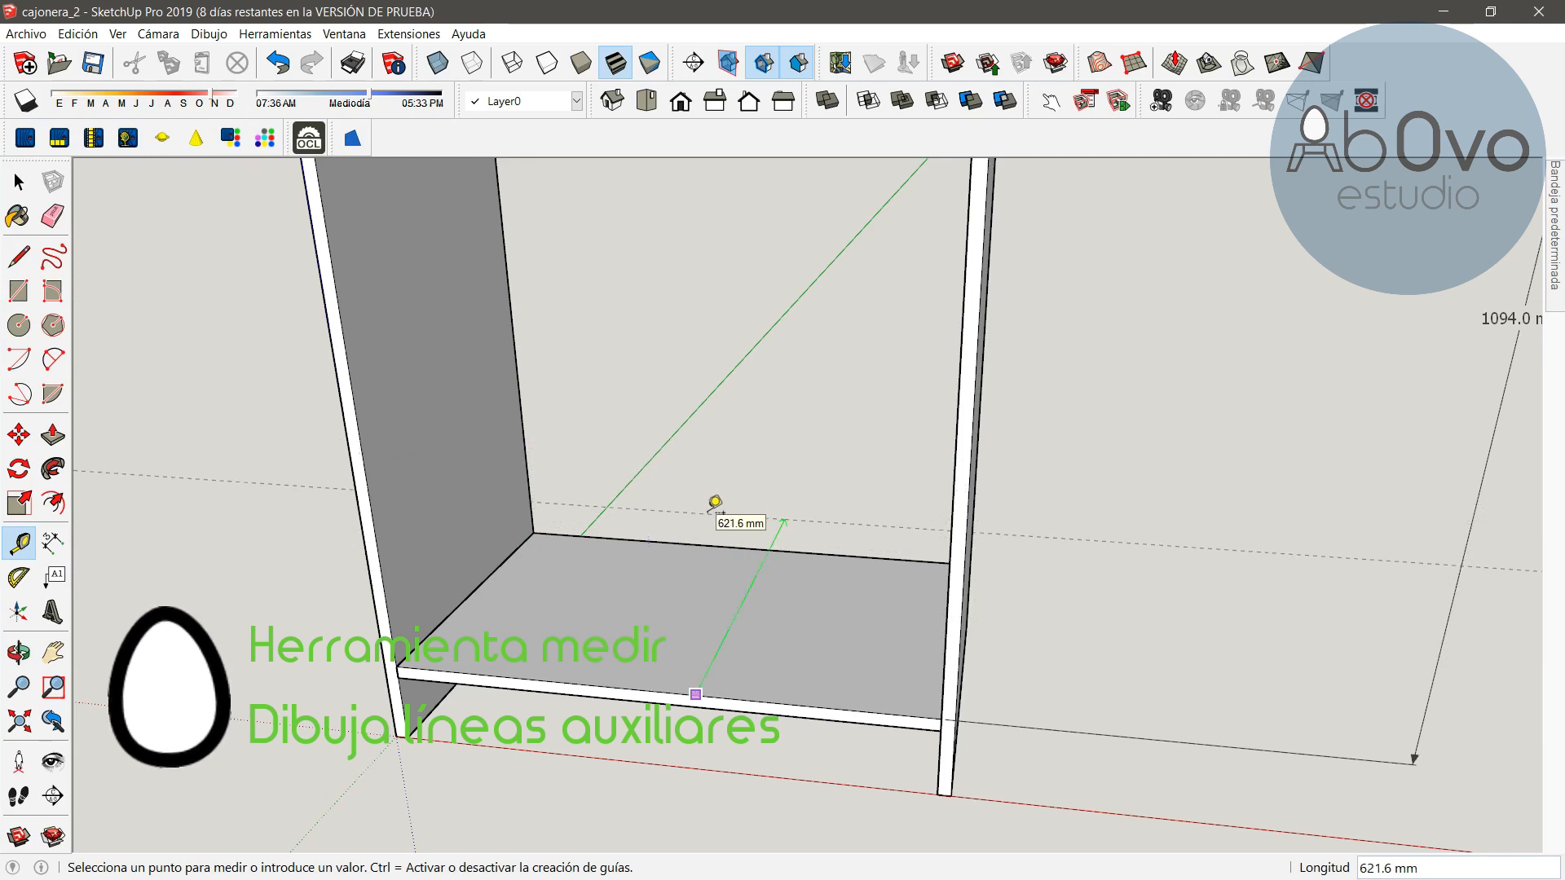
key(Up)
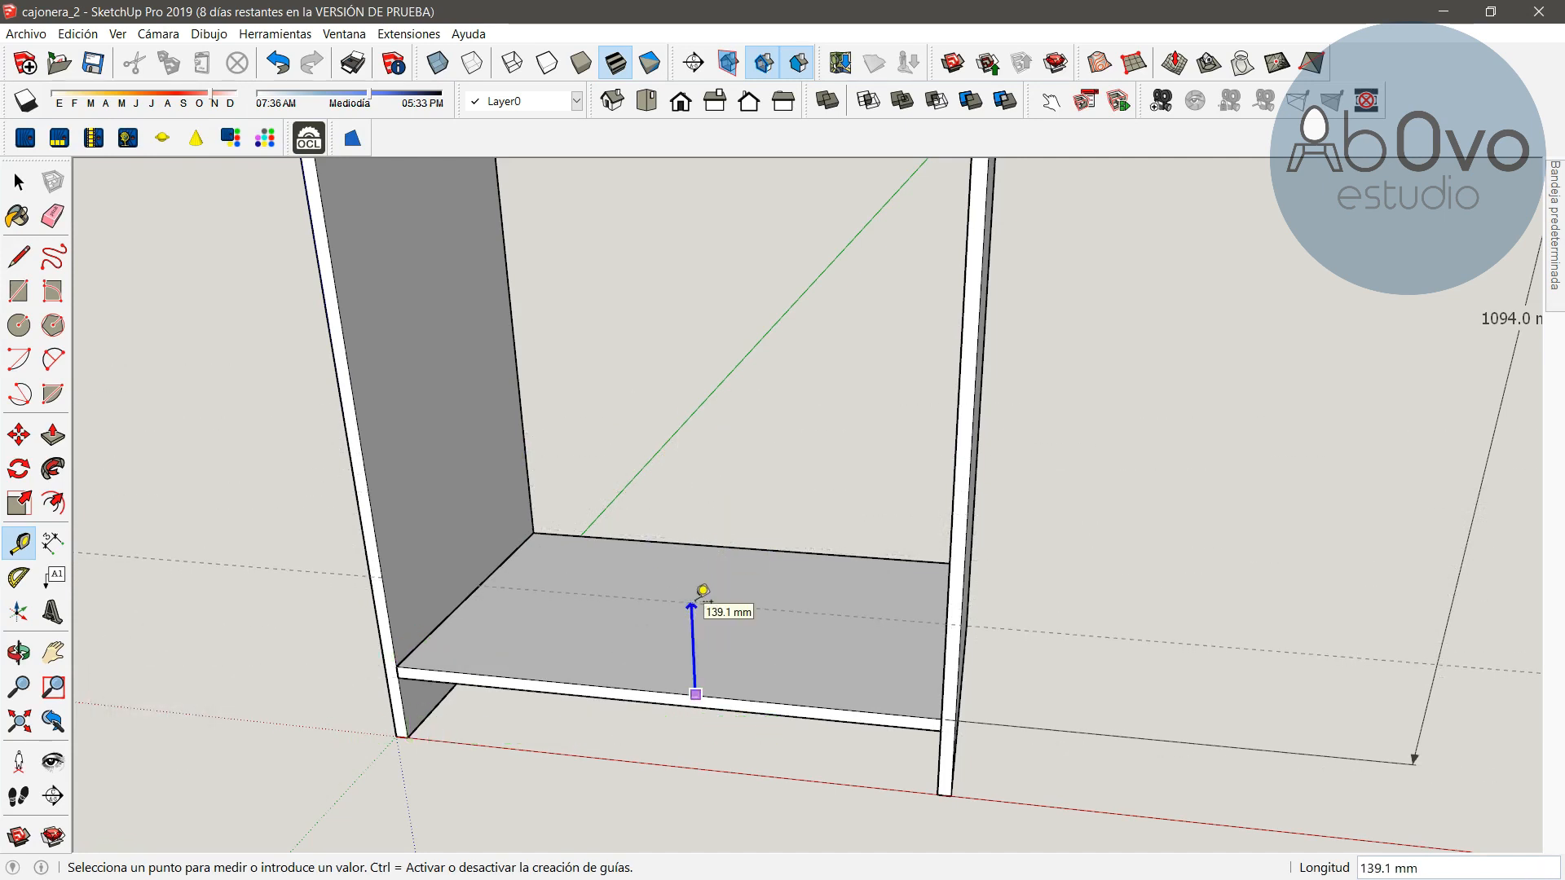
key(Return)
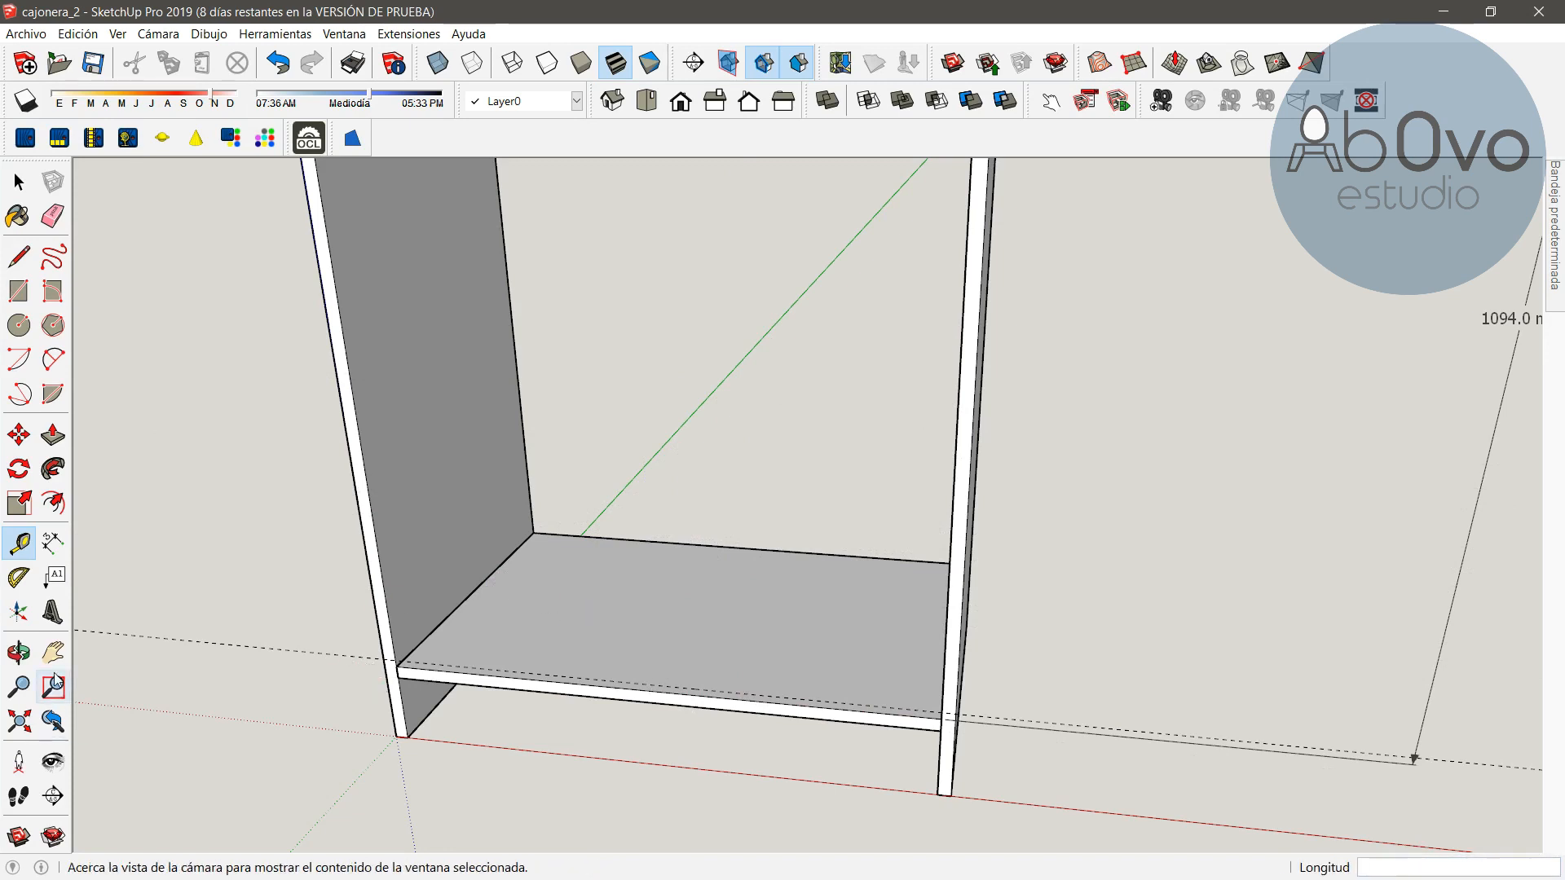
Create a guide line 20 mm below the top panel's front edge
click(53, 651)
drag(569, 299, 695, 555)
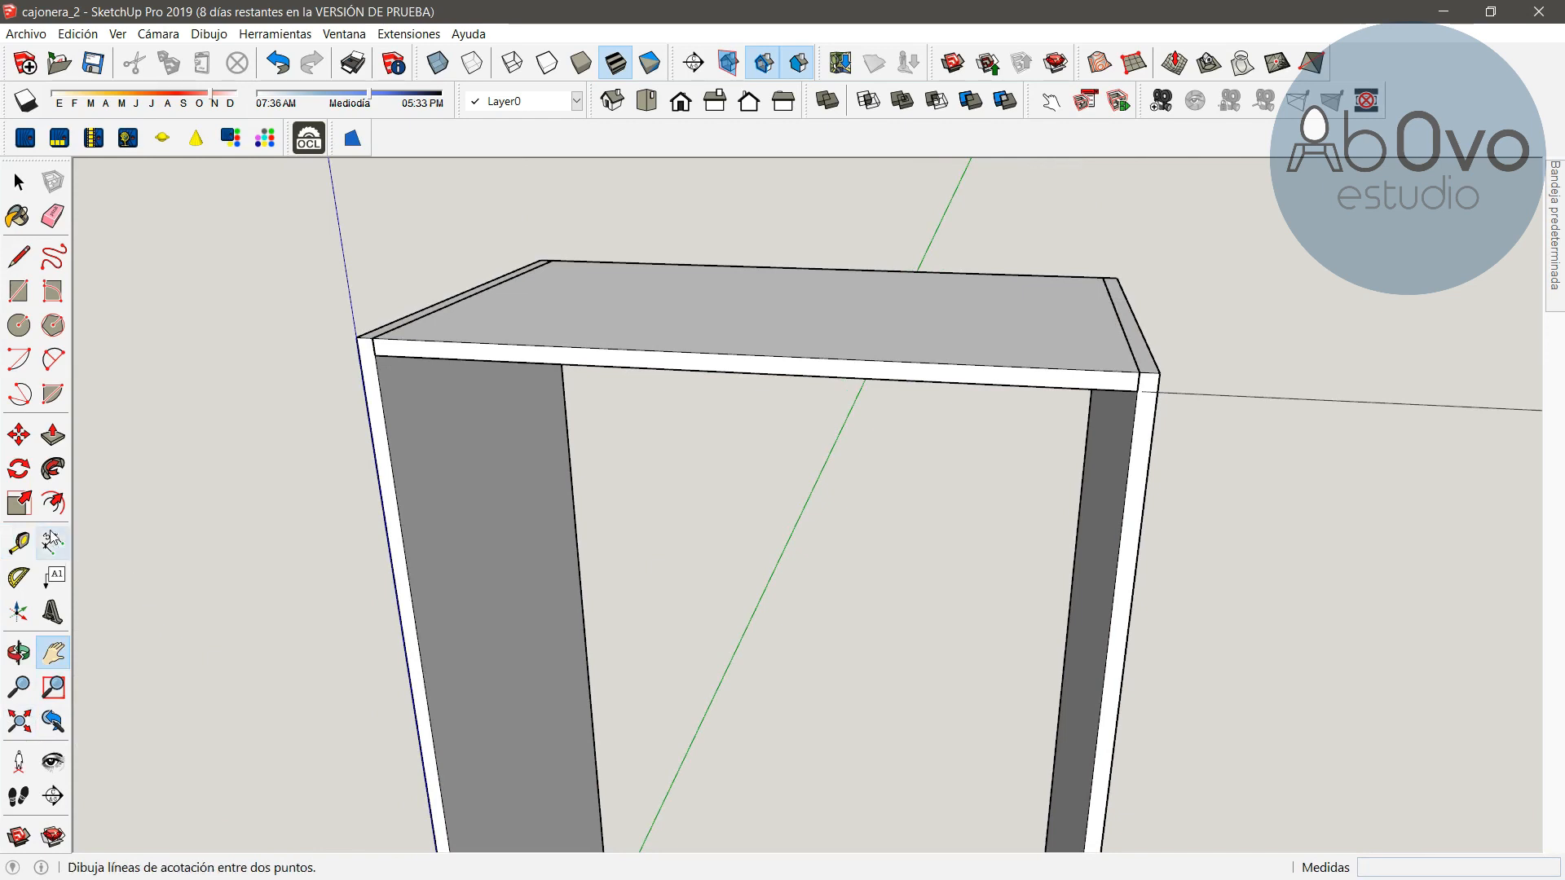
click(18, 542)
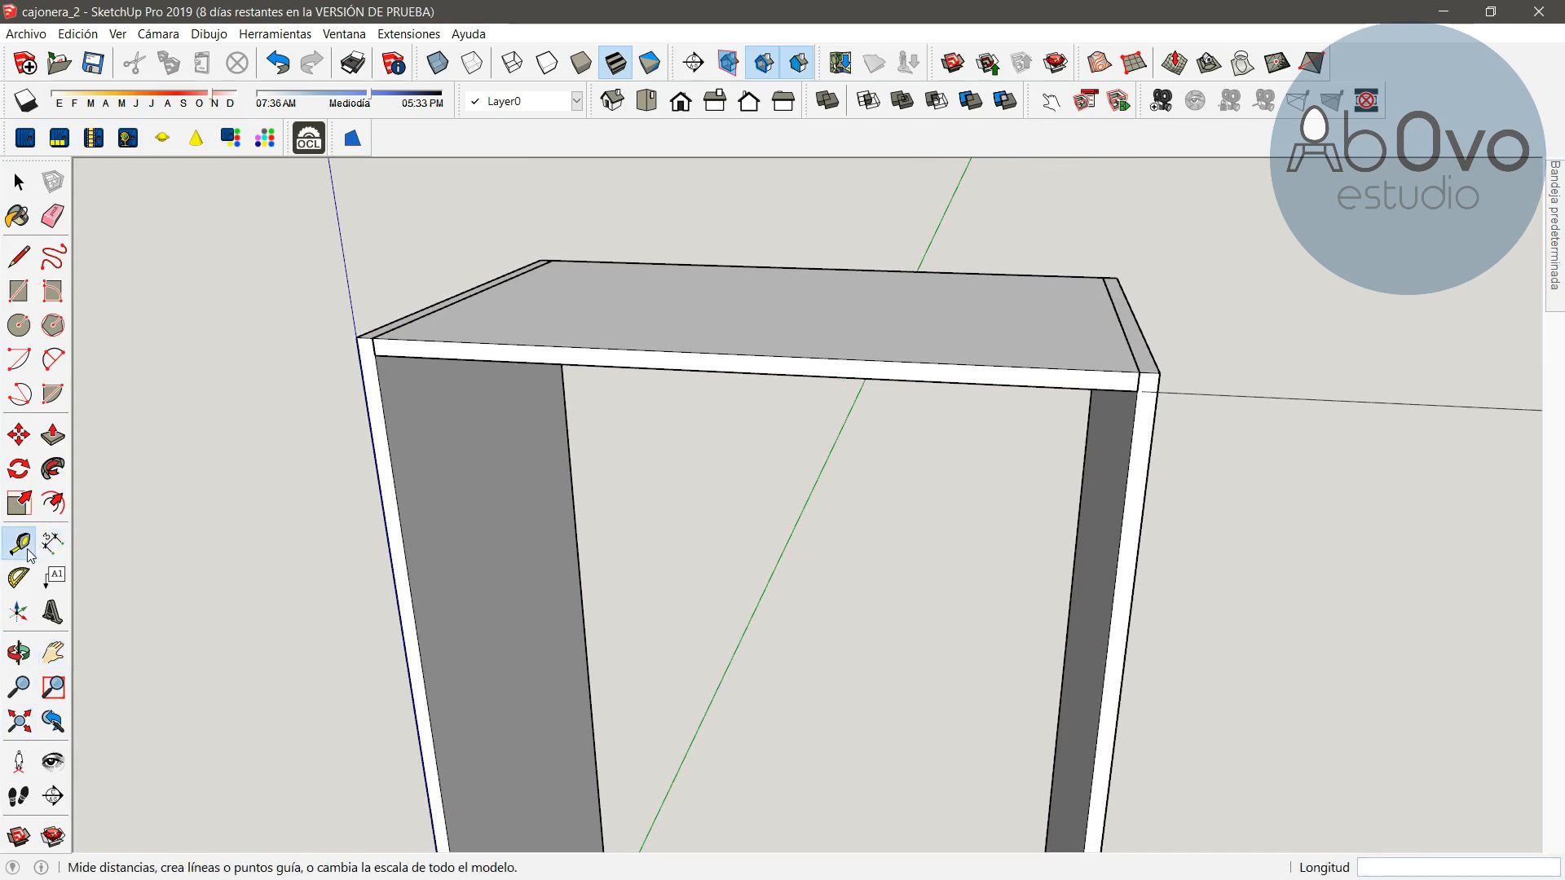
click(854, 377)
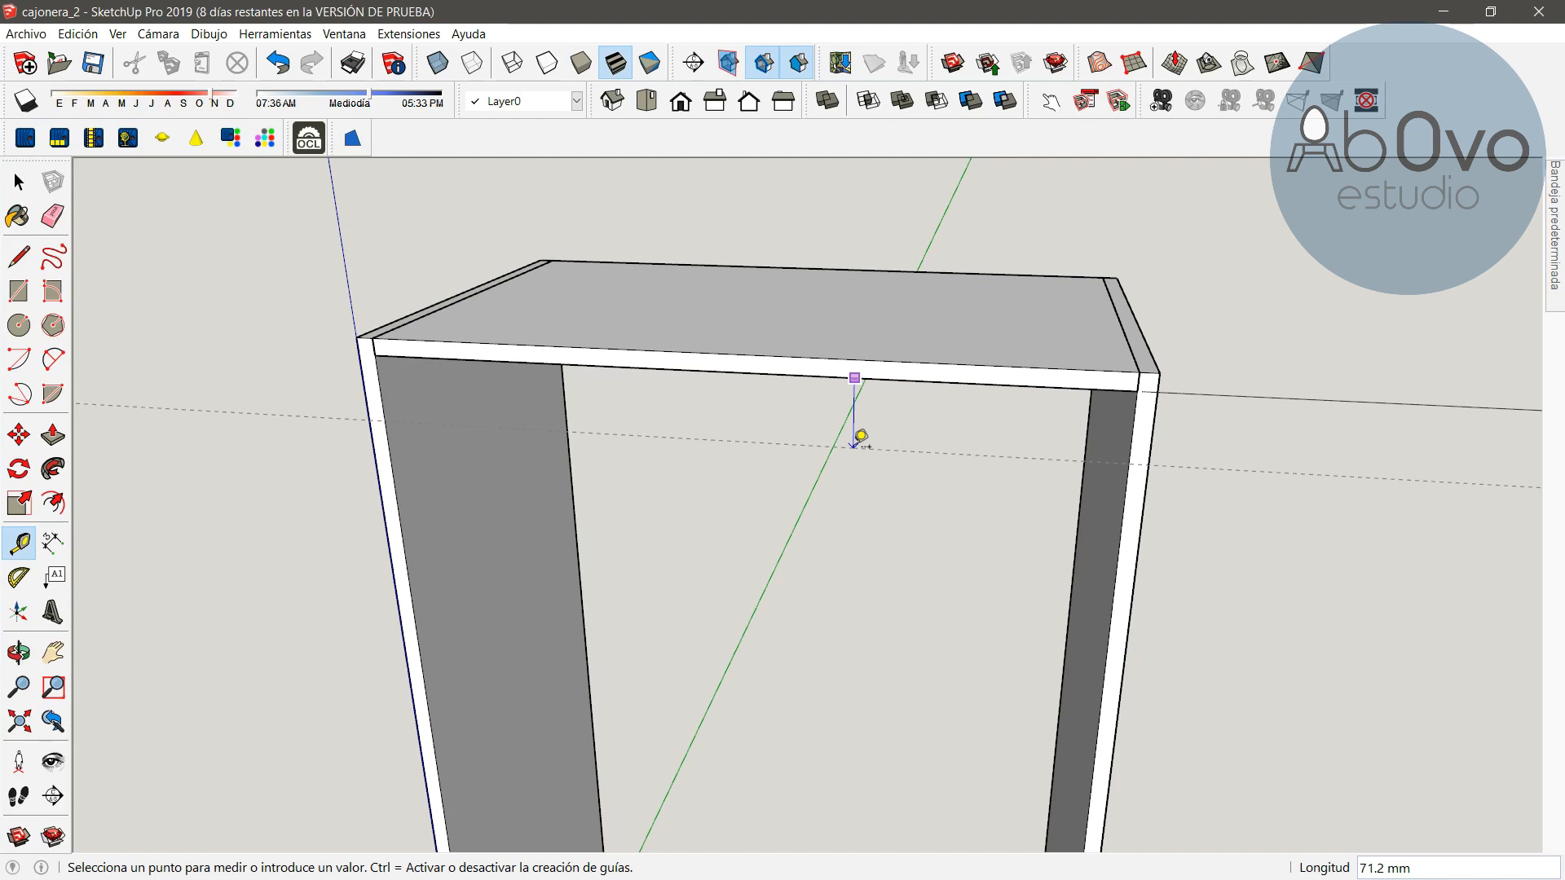
text(20)
key(Return)
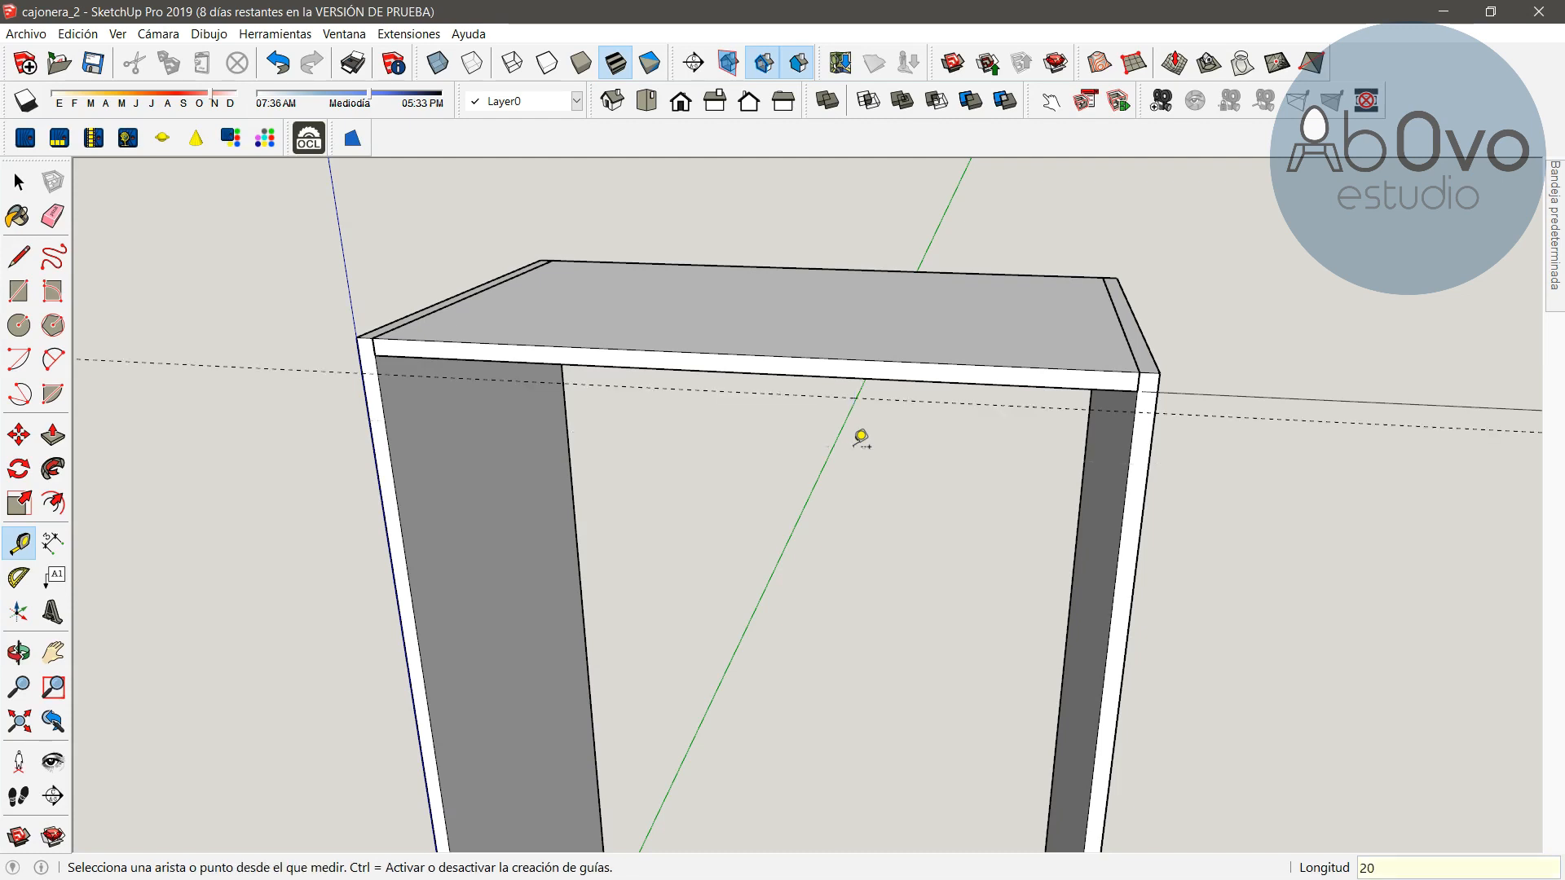
Dimension the interior height between the top panel's underside and the base panel's top along the right side panel
scroll(591, 539, down, 3)
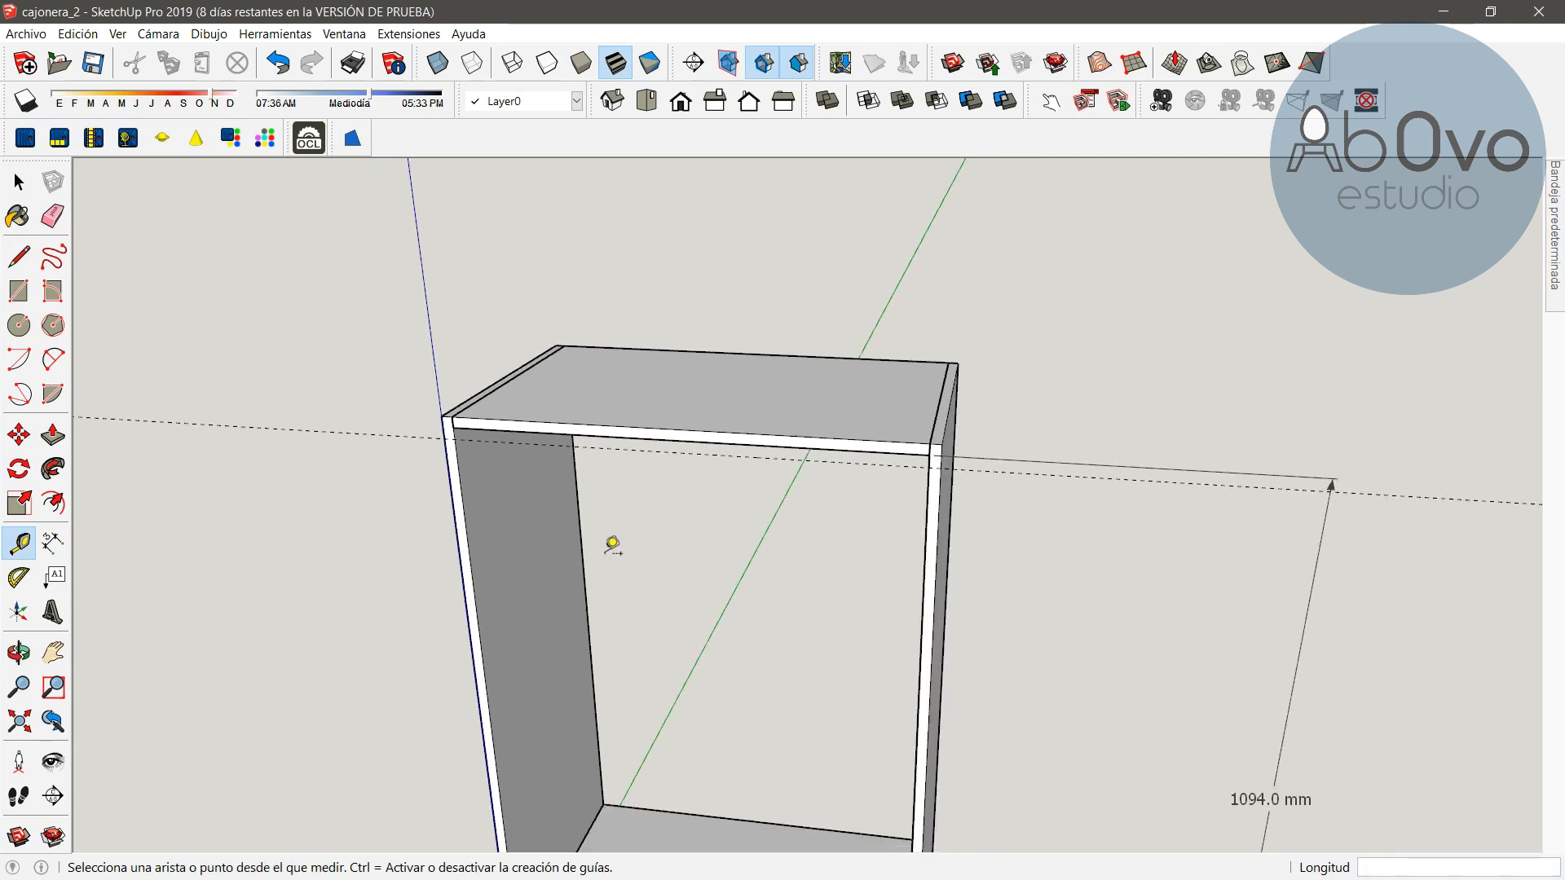
click(18, 651)
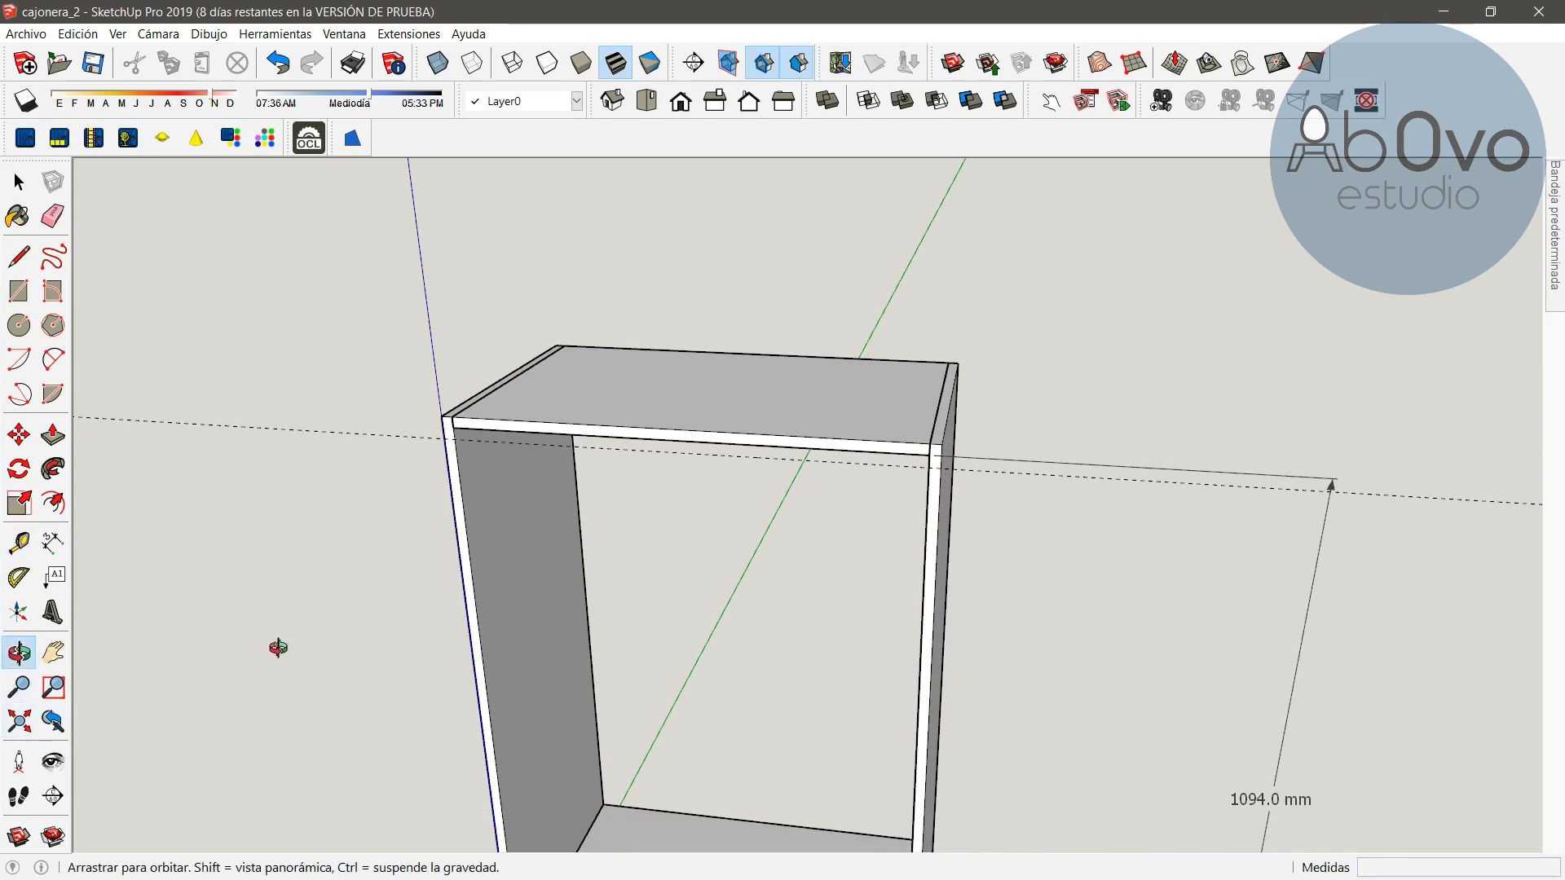
mouse_move(816, 659)
shift+mouse_down()
mouse_move(657, 552)
mouse_move(539, 358)
shift+mouse_up()
mouse_move(799, 743)
shift+mouse_down()
mouse_move(717, 668)
mouse_move(663, 576)
mouse_move(674, 600)
shift+mouse_up()
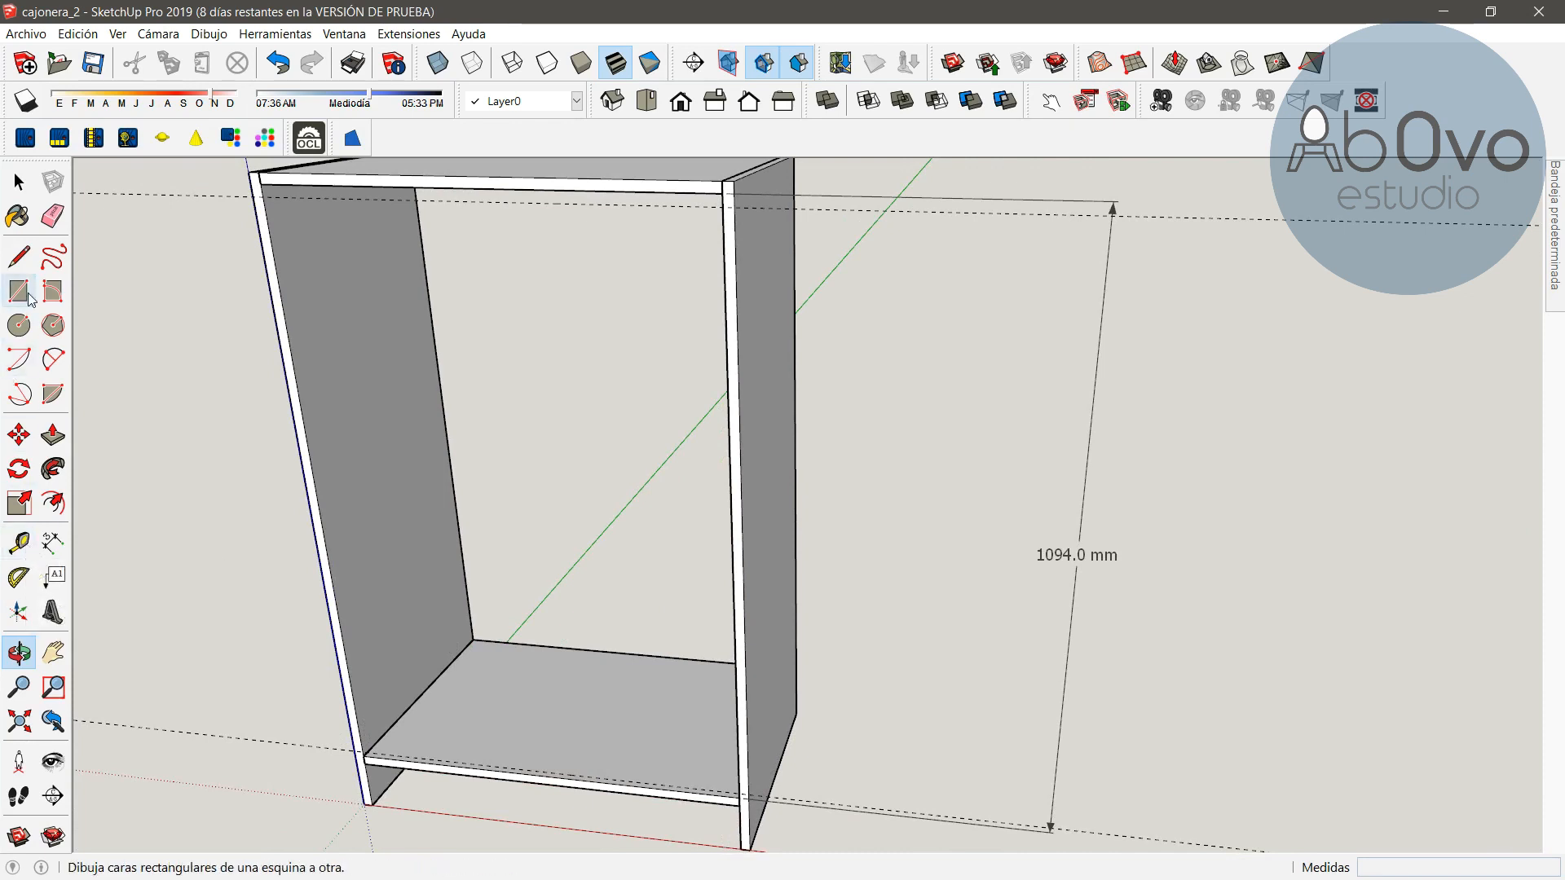
click(53, 542)
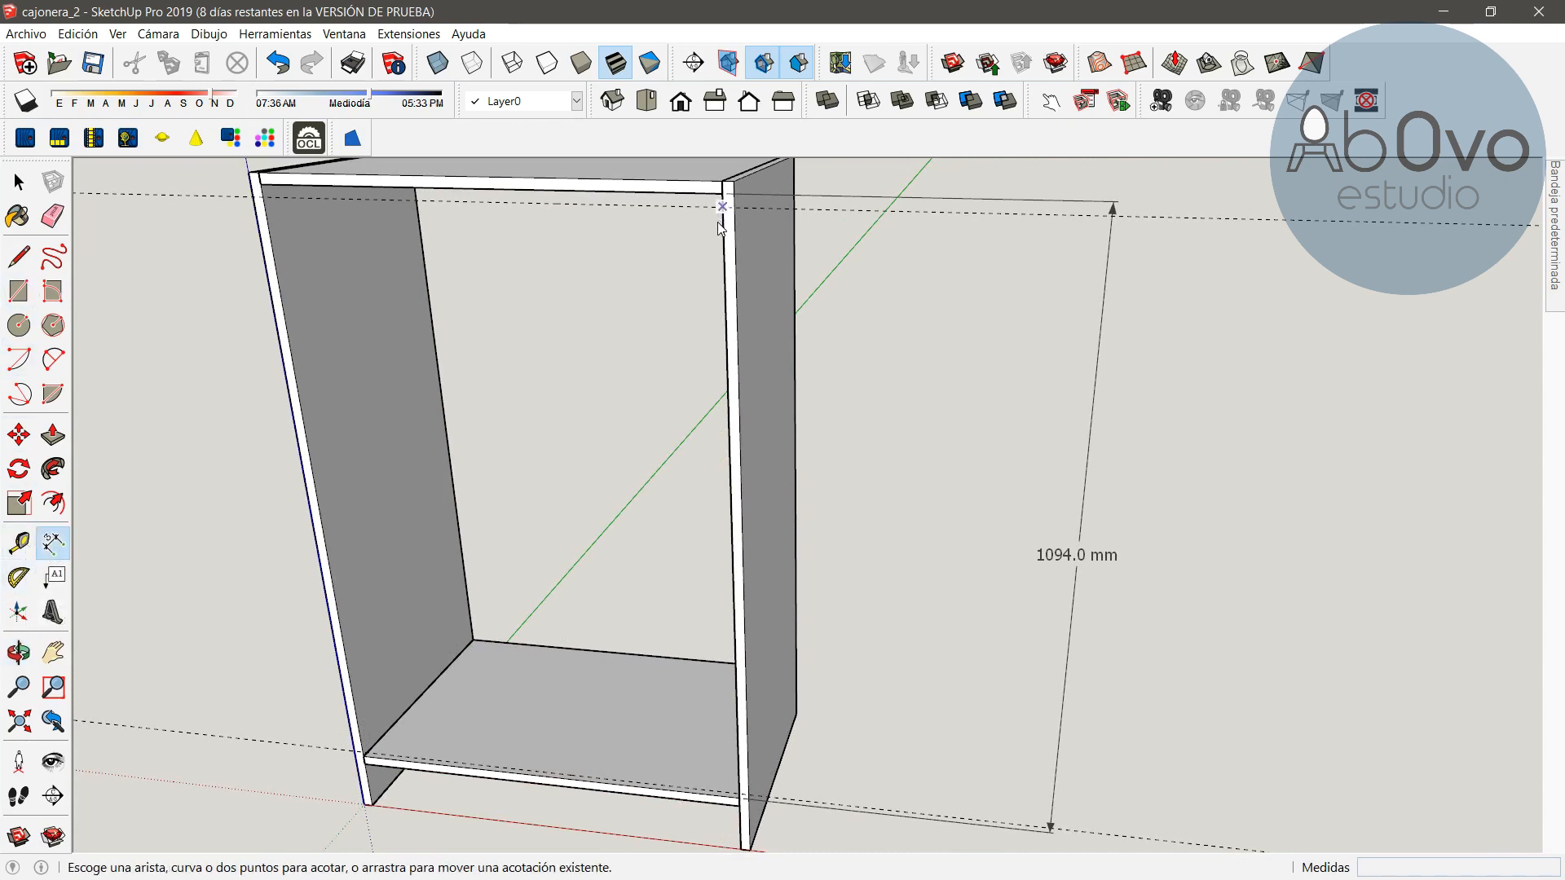
click(722, 207)
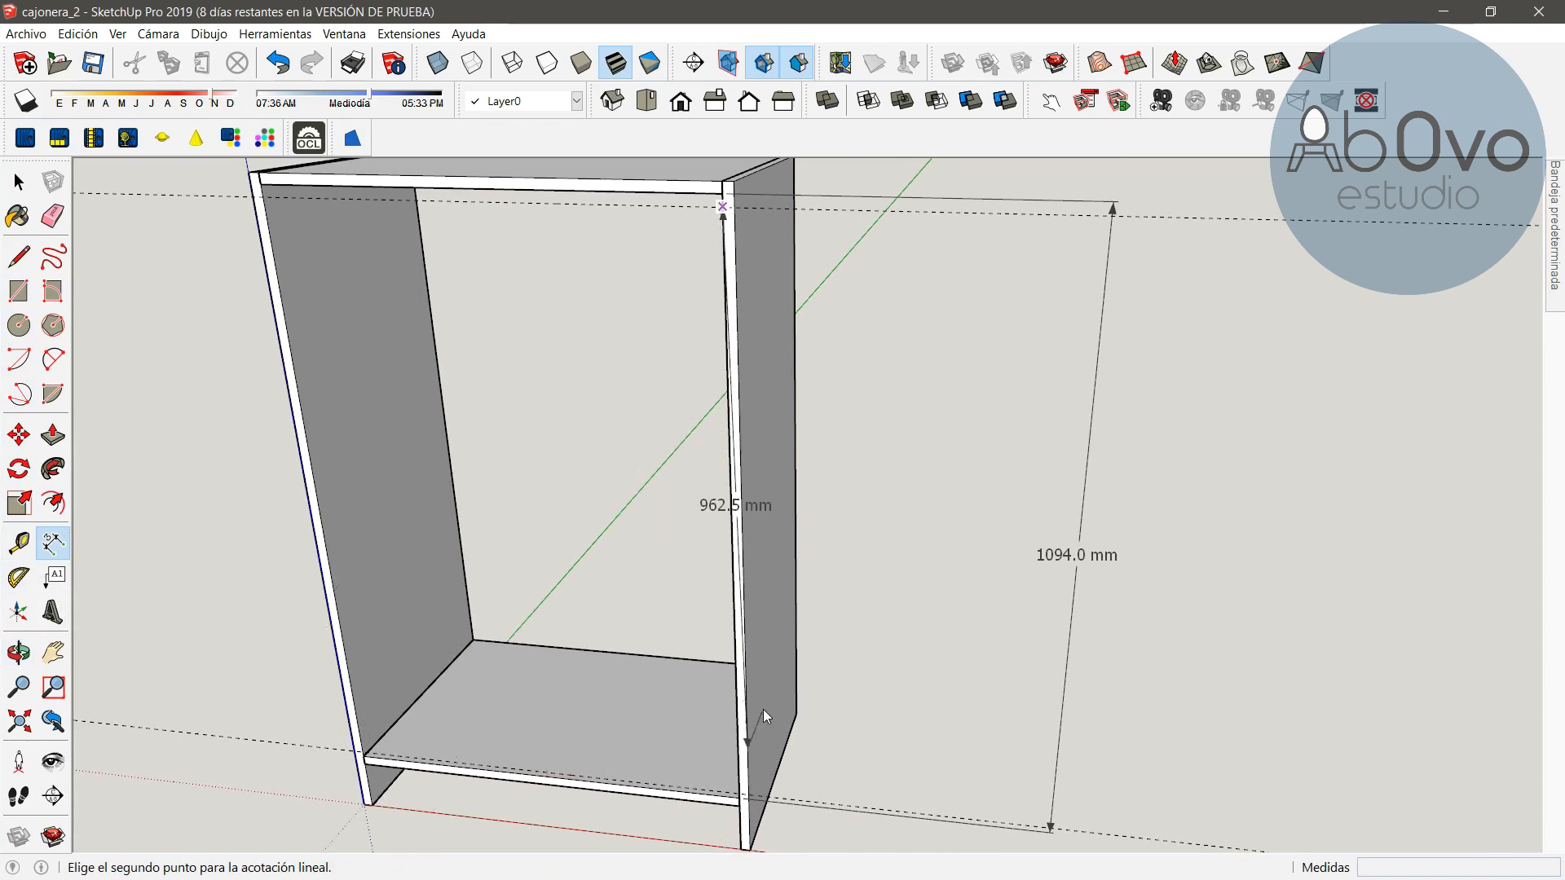
click(737, 793)
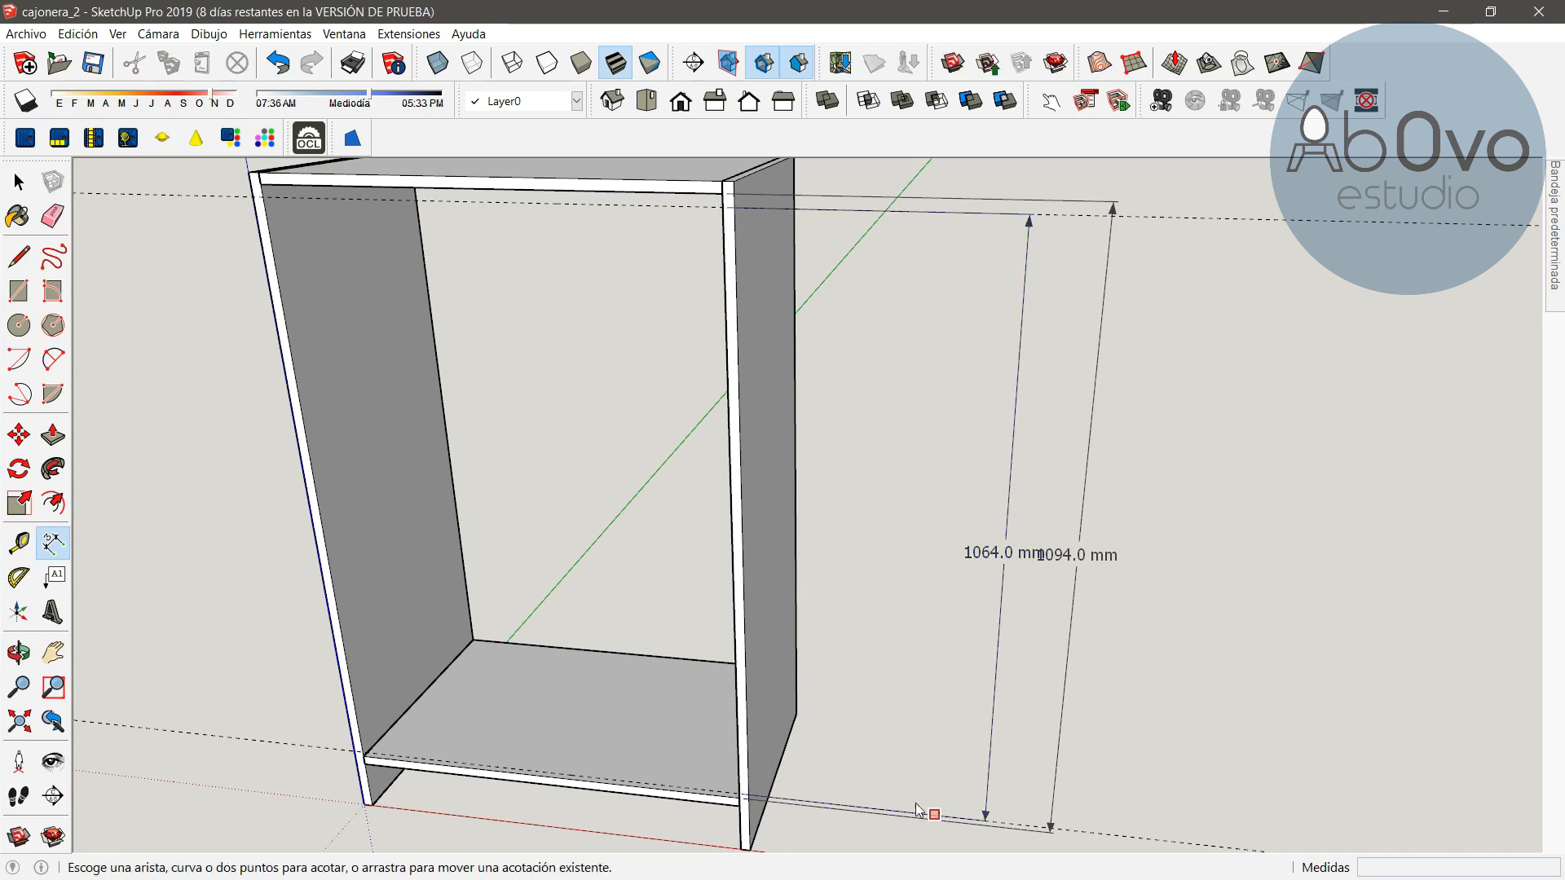
drag(1006, 560, 971, 564)
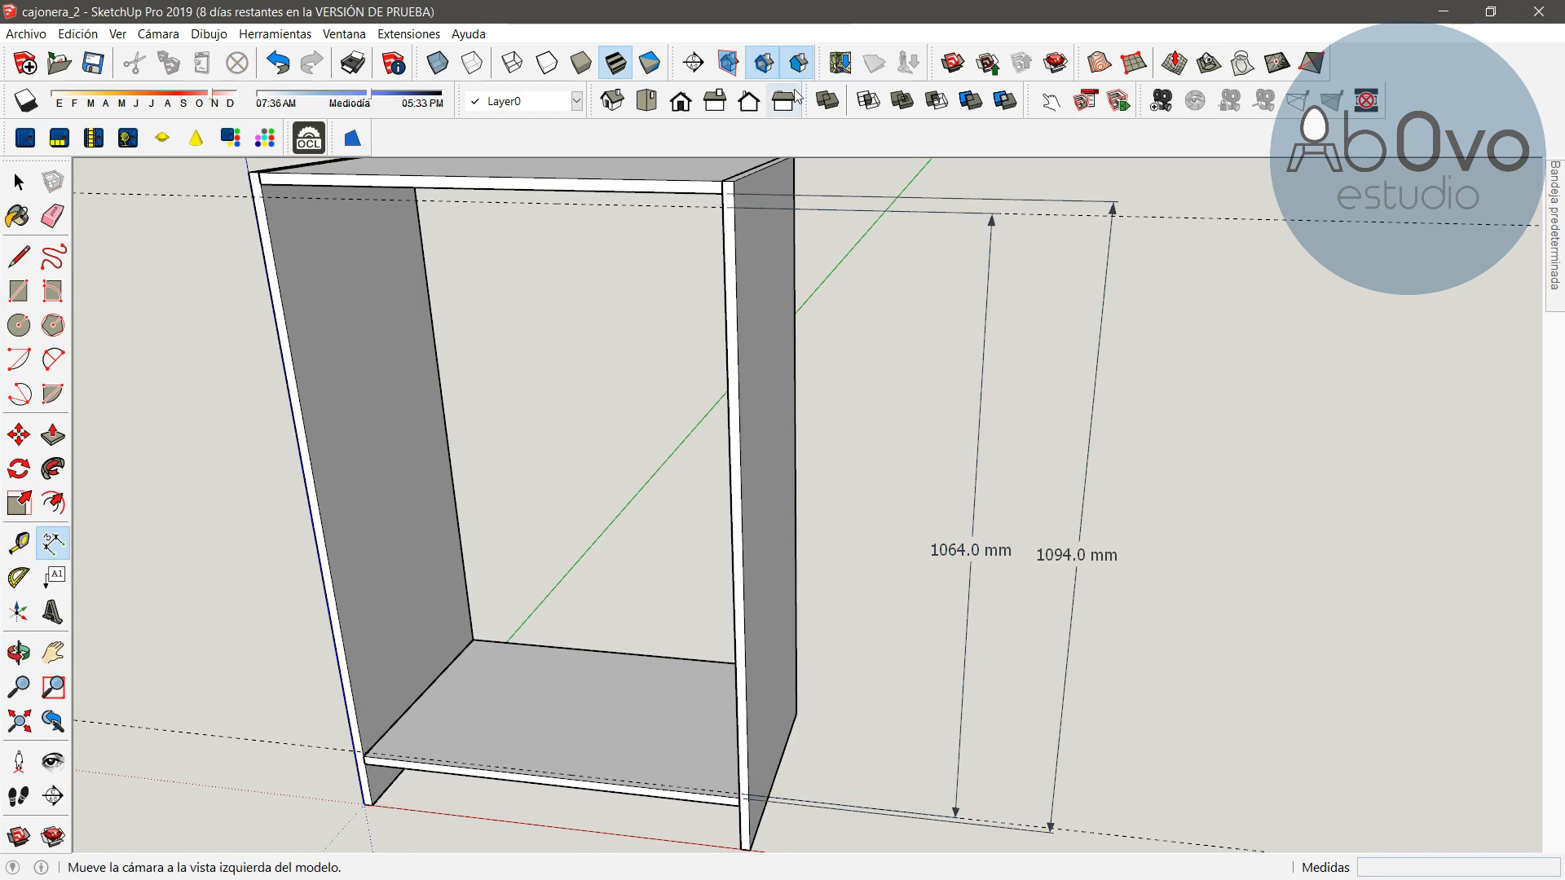
Switch to Calculator and compute 1064 minus 120, then divide the result by 5
key(super)
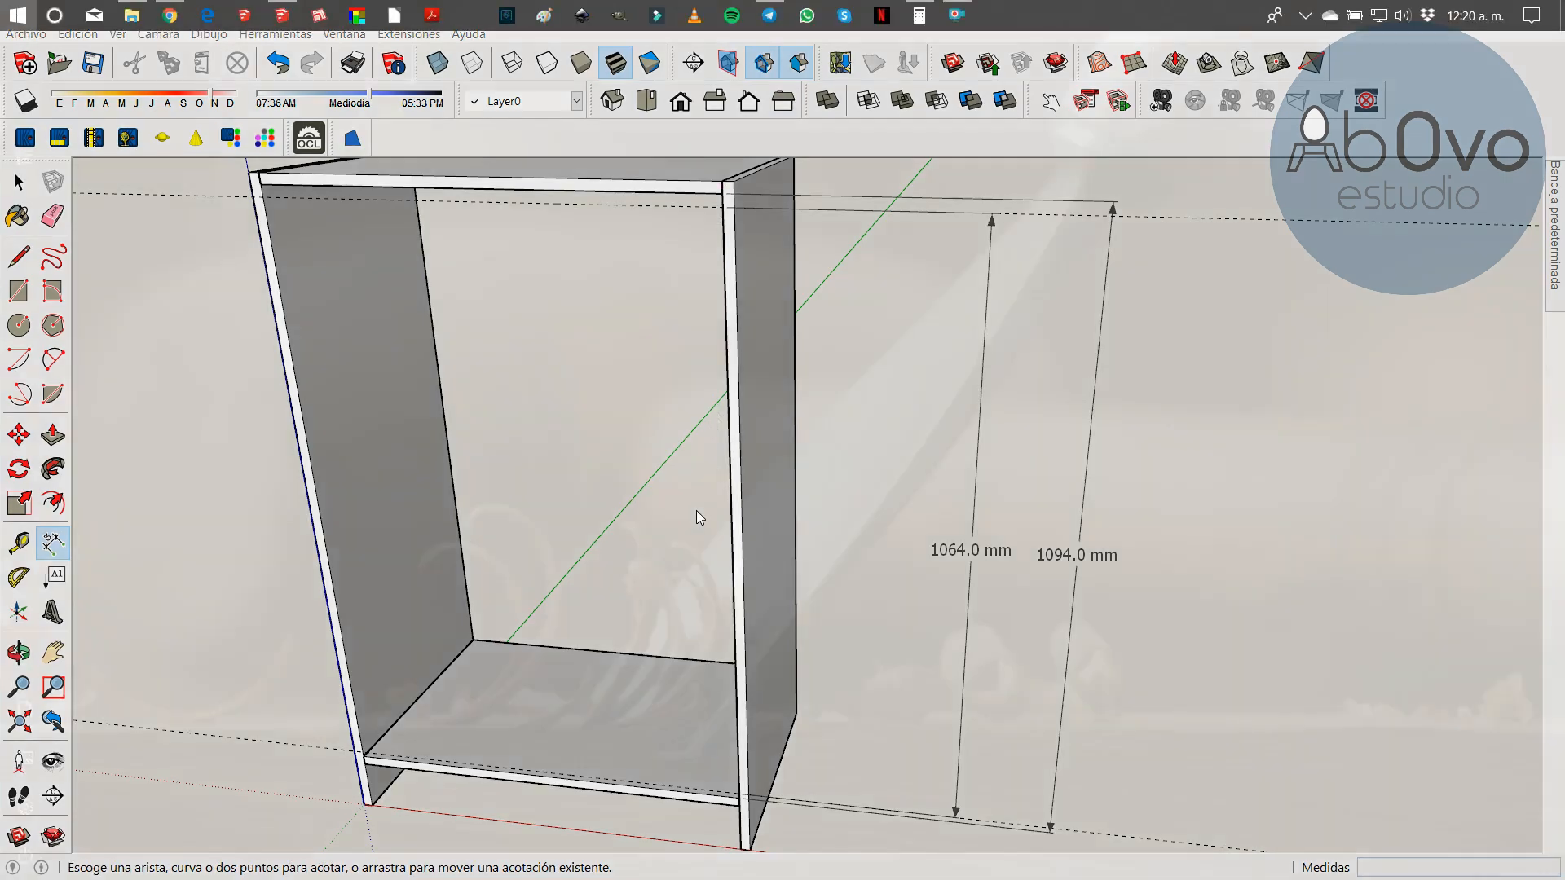
click(929, 15)
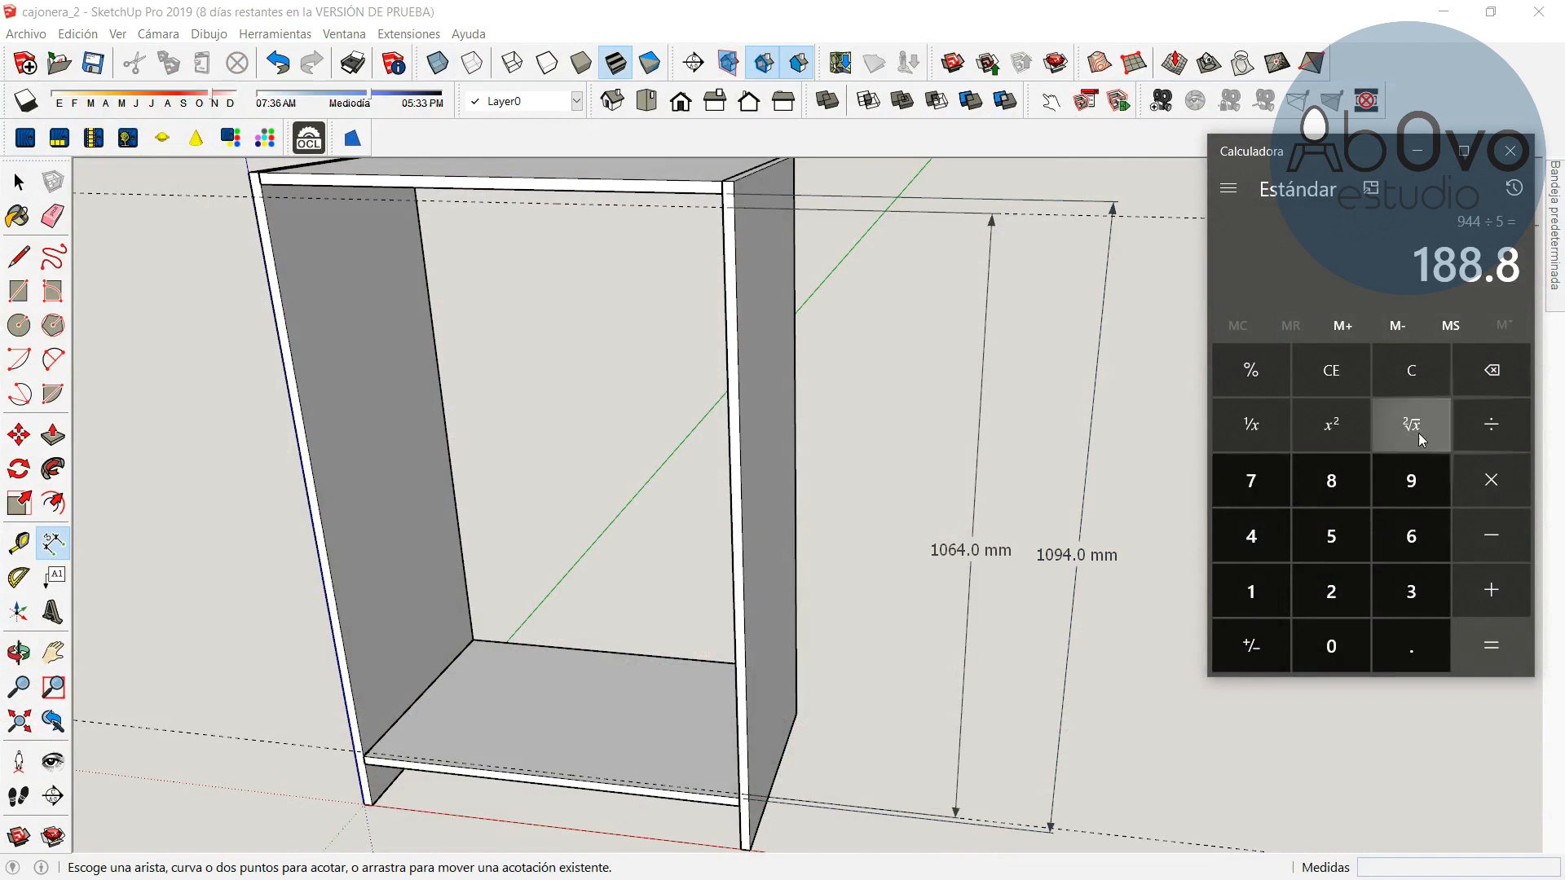
click(1391, 388)
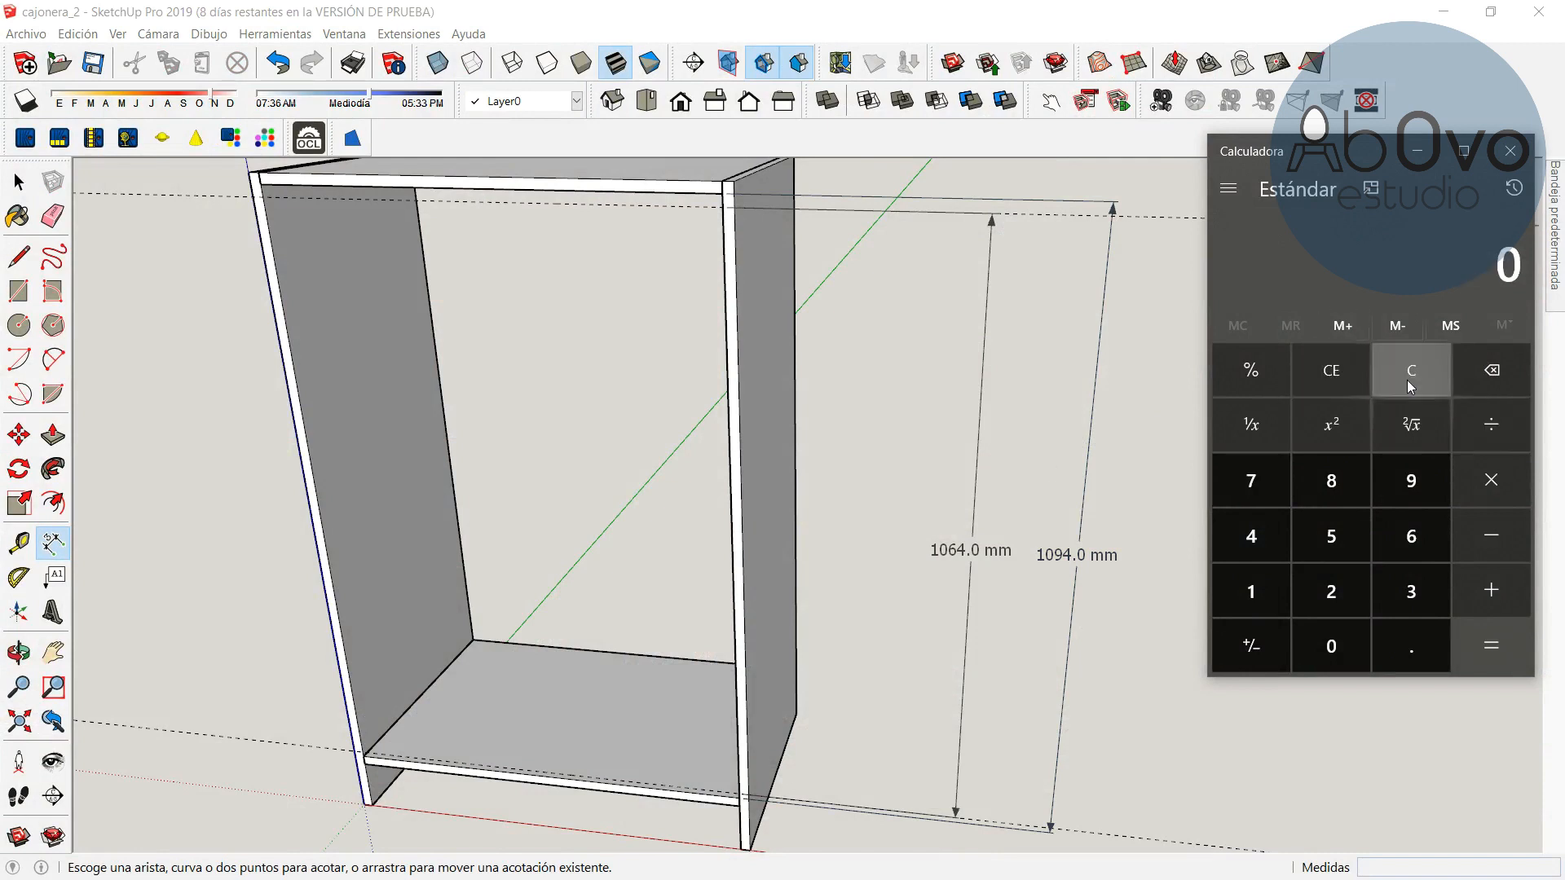
click(1264, 589)
click(1335, 636)
click(1426, 533)
click(1267, 543)
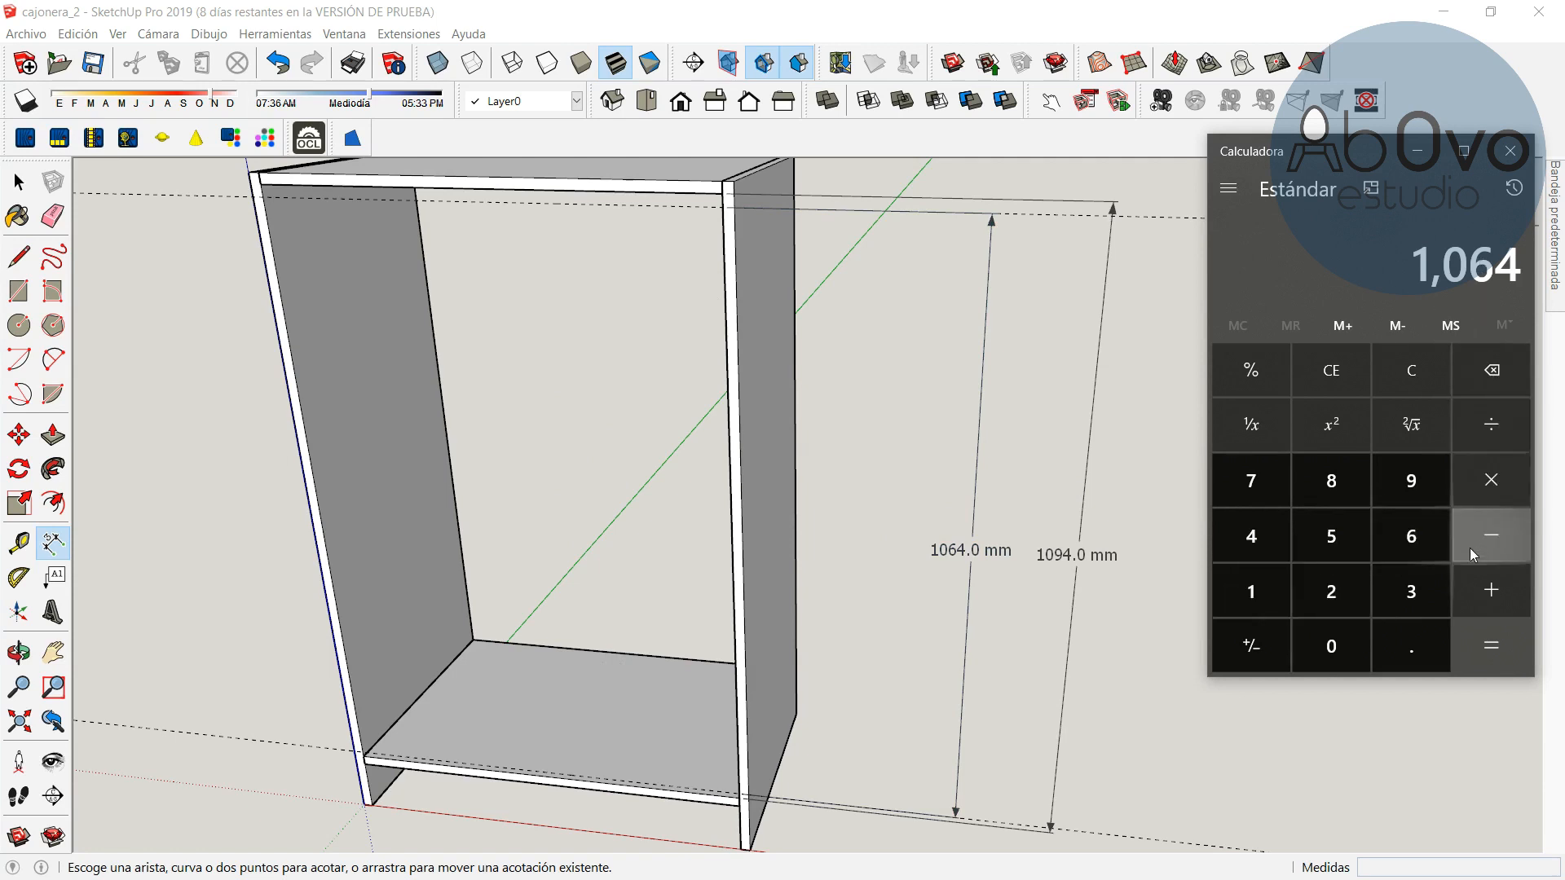
click(1497, 542)
click(1251, 596)
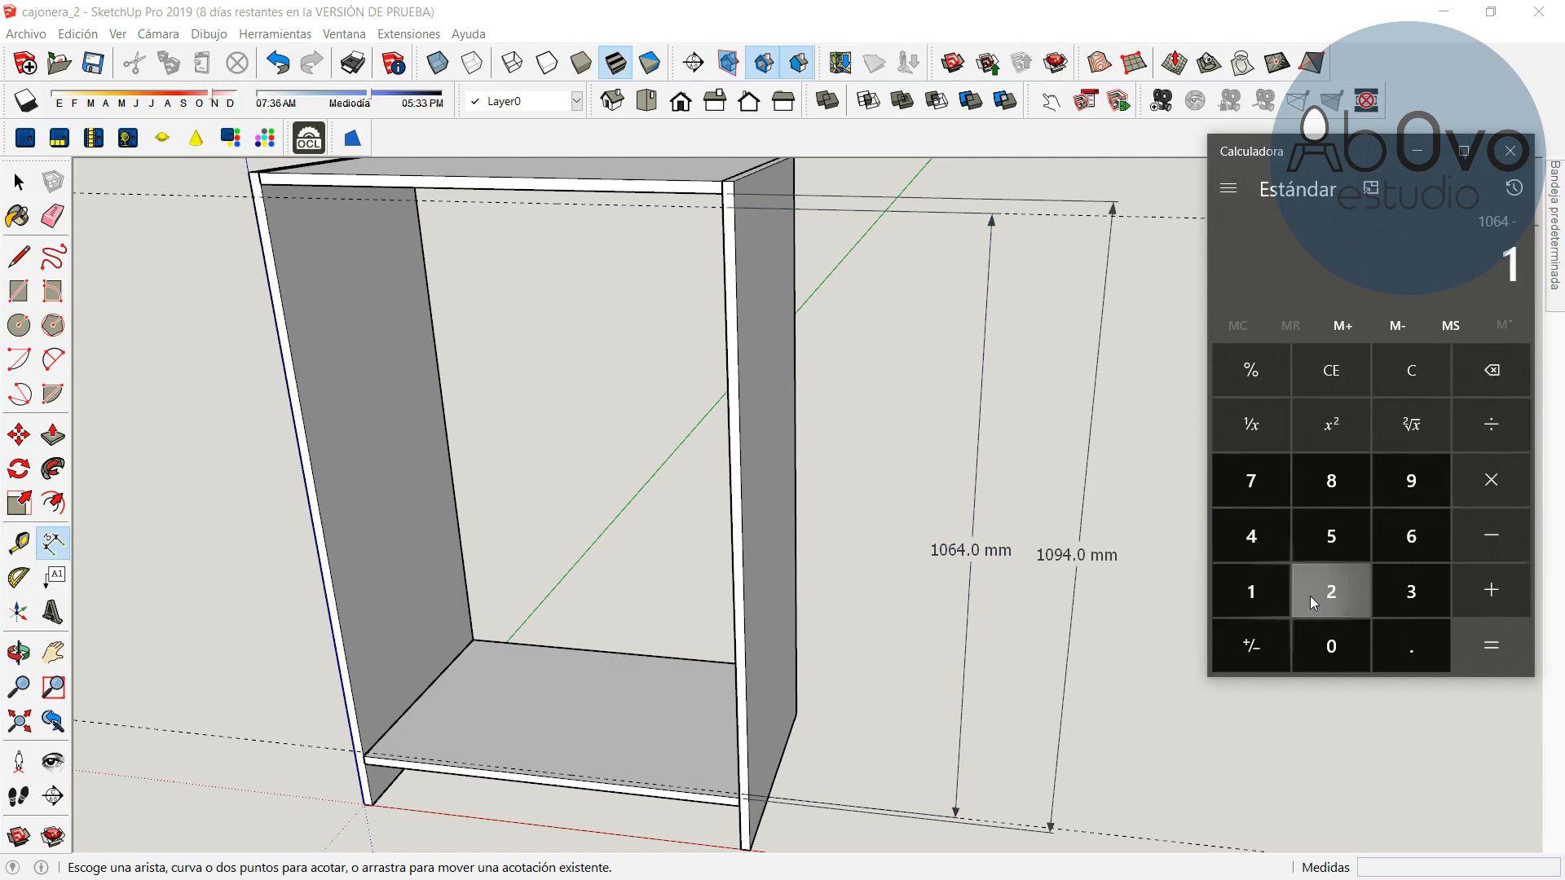
click(1312, 594)
click(1337, 647)
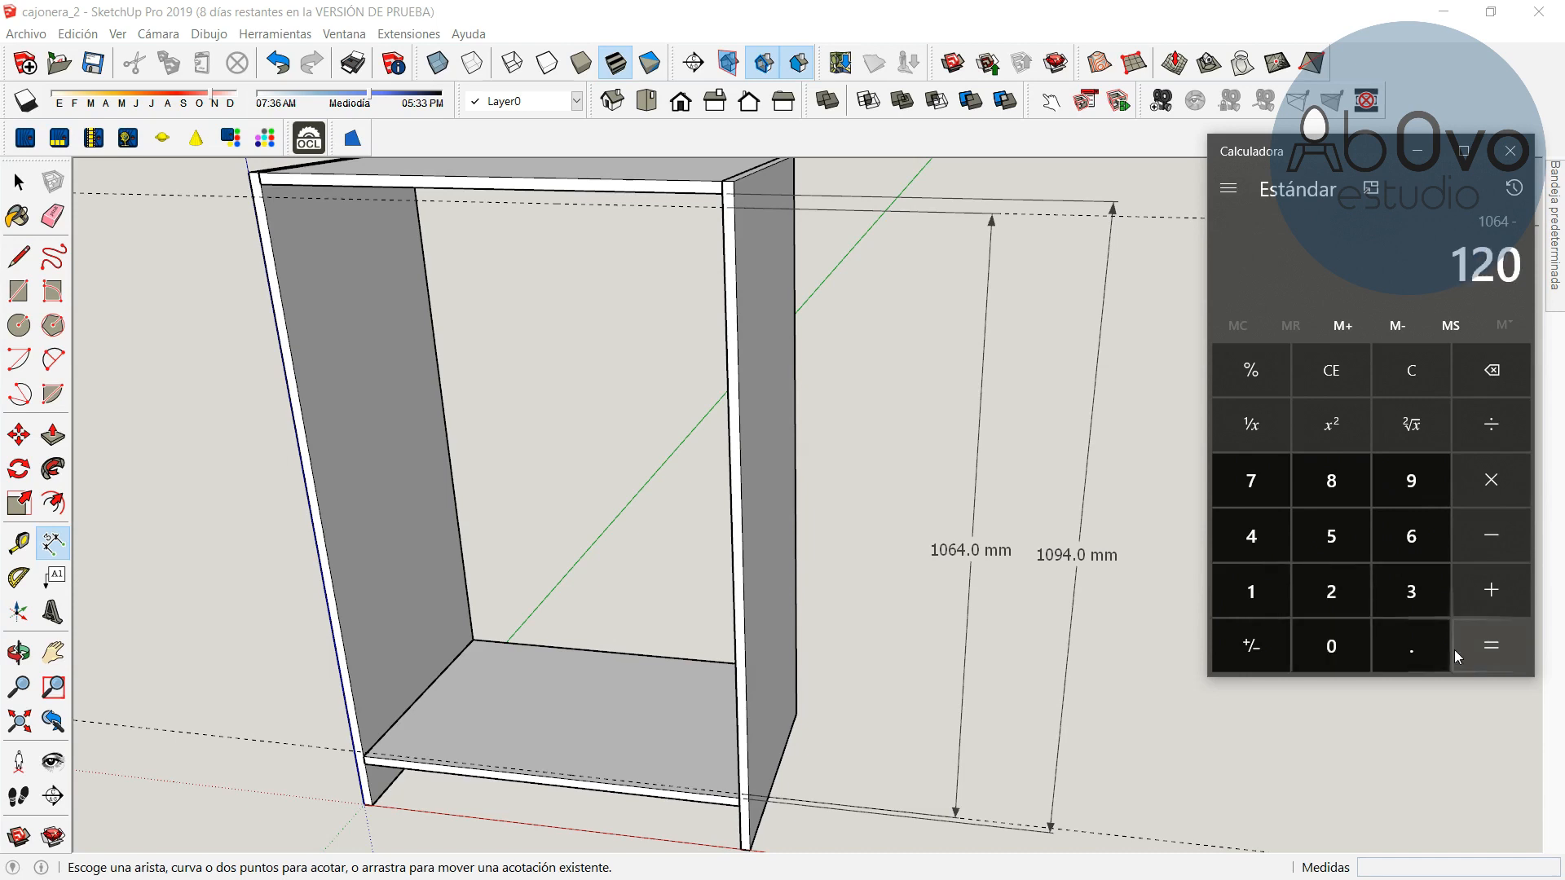
click(1490, 648)
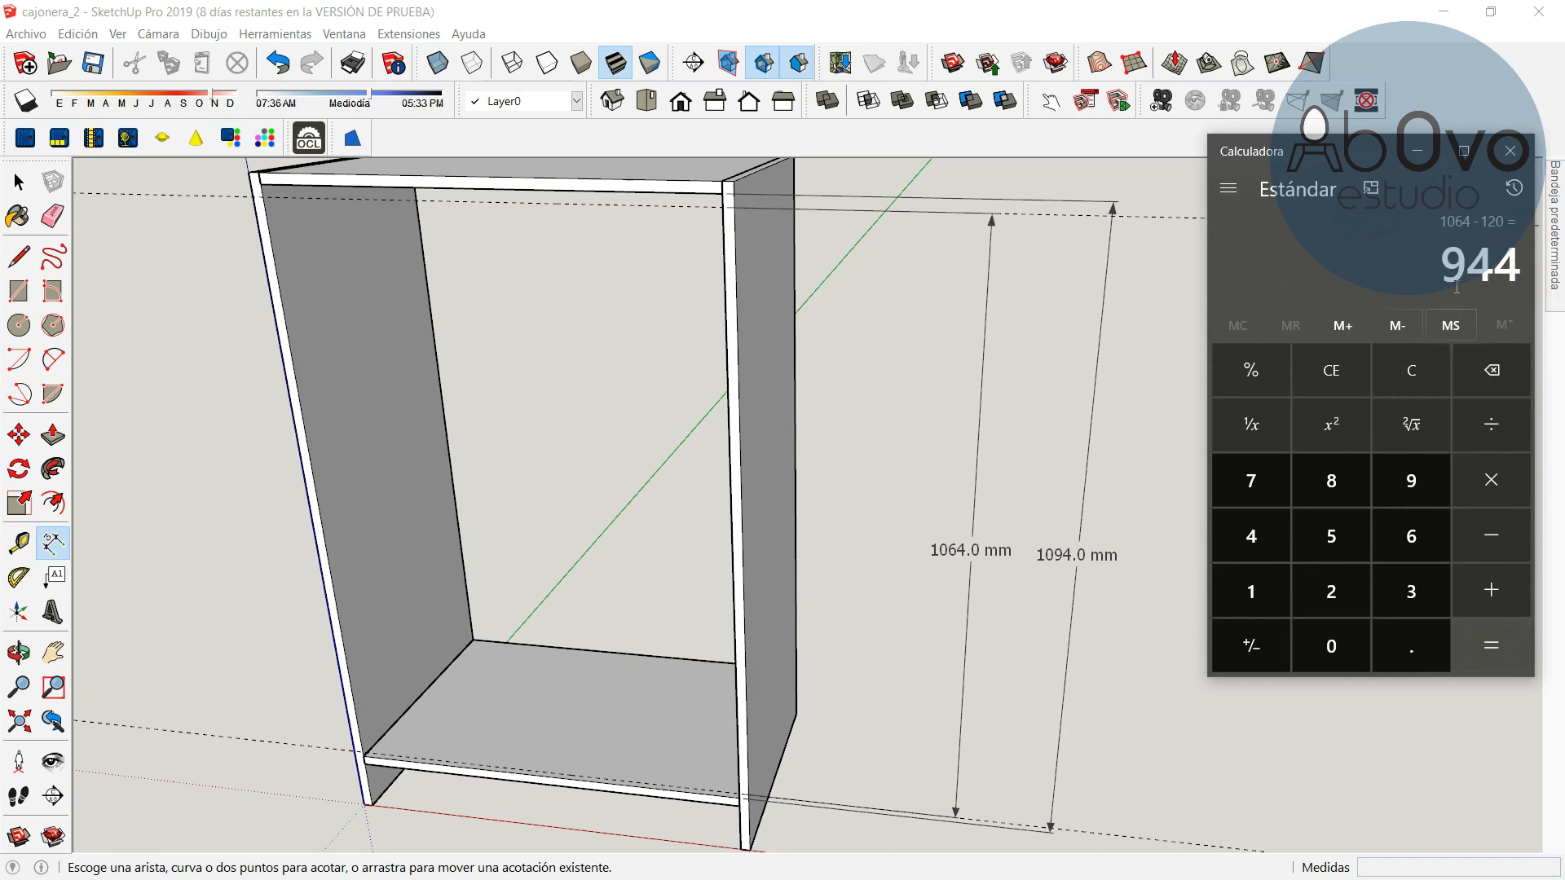
click(1484, 422)
click(1324, 541)
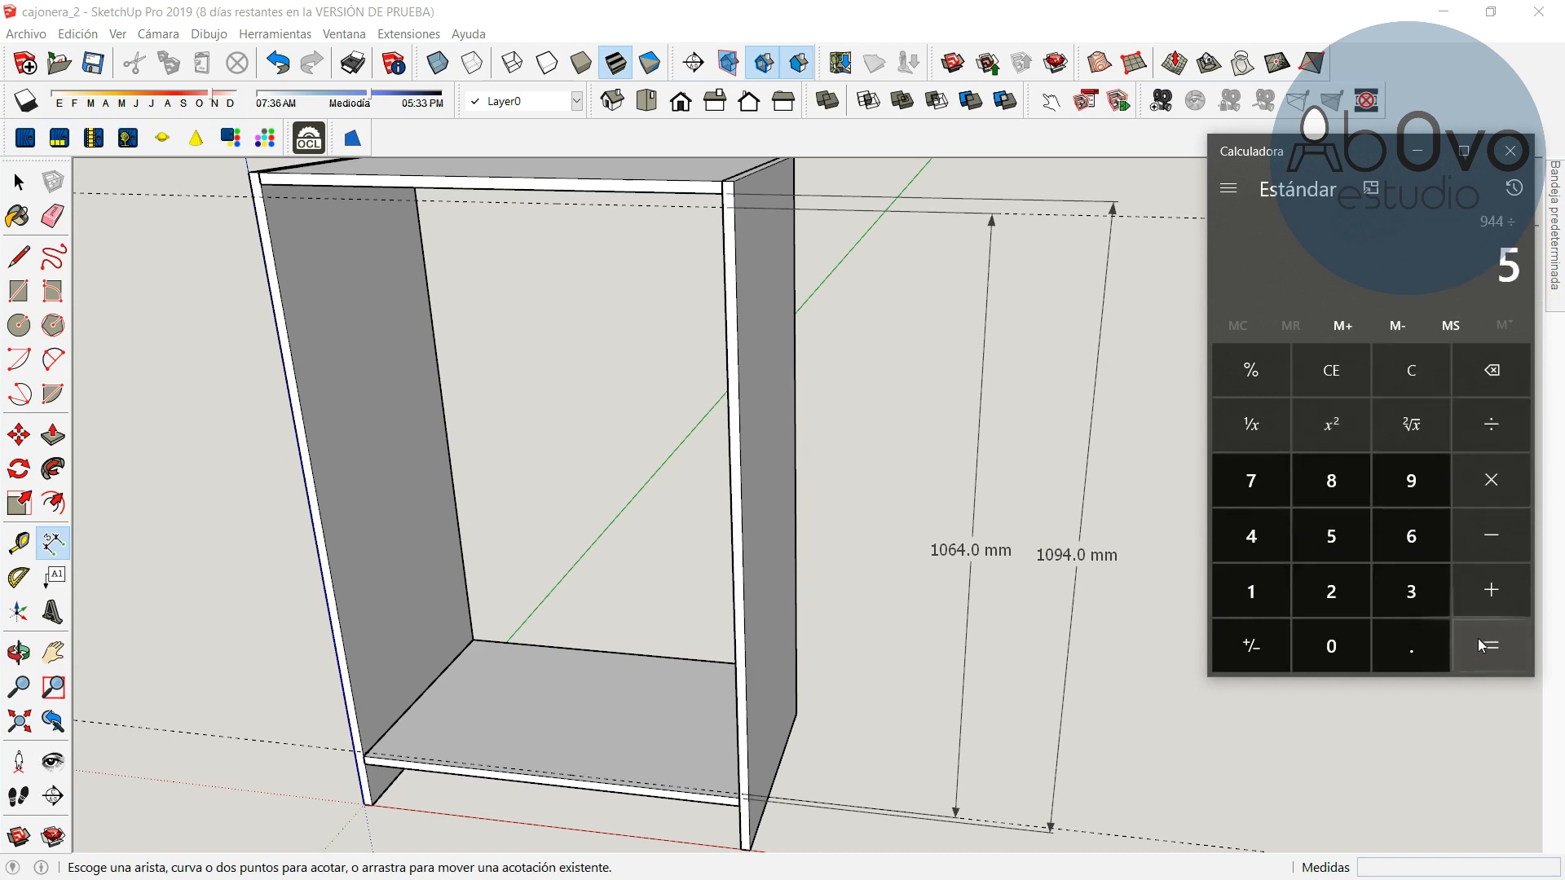
click(1482, 644)
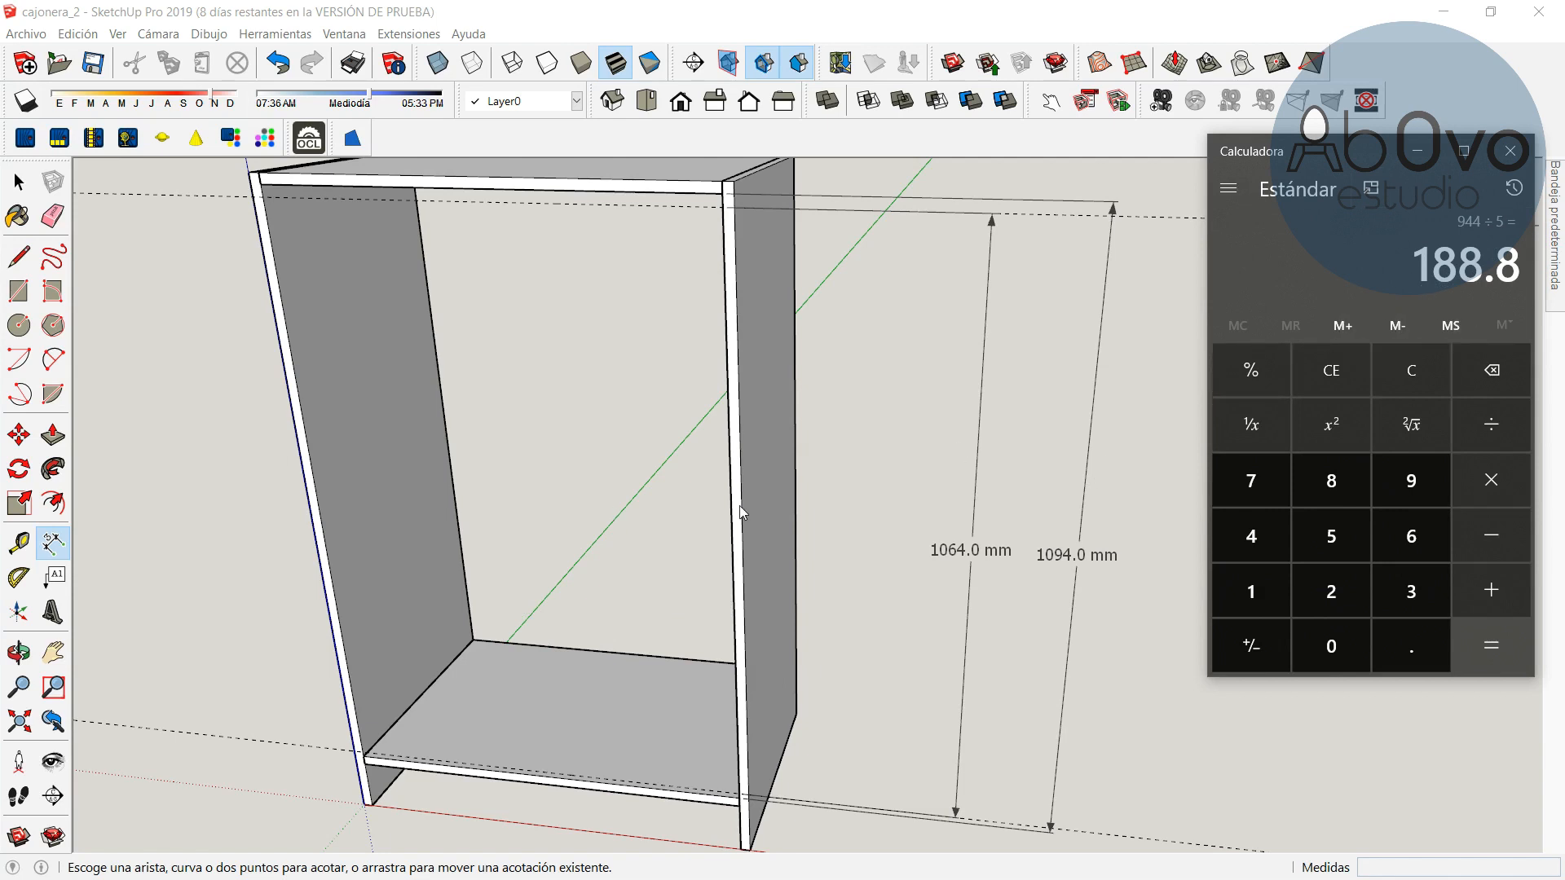
Create a guide line 189 mm above the base panel's front edge, then another 30 mm above it
click(19, 652)
mouse_move(349, 621)
shift+mouse_down()
mouse_move(761, 482)
mouse_move(462, 559)
shift+mouse_up()
drag(562, 583, 611, 478)
scroll(692, 576, up, 3)
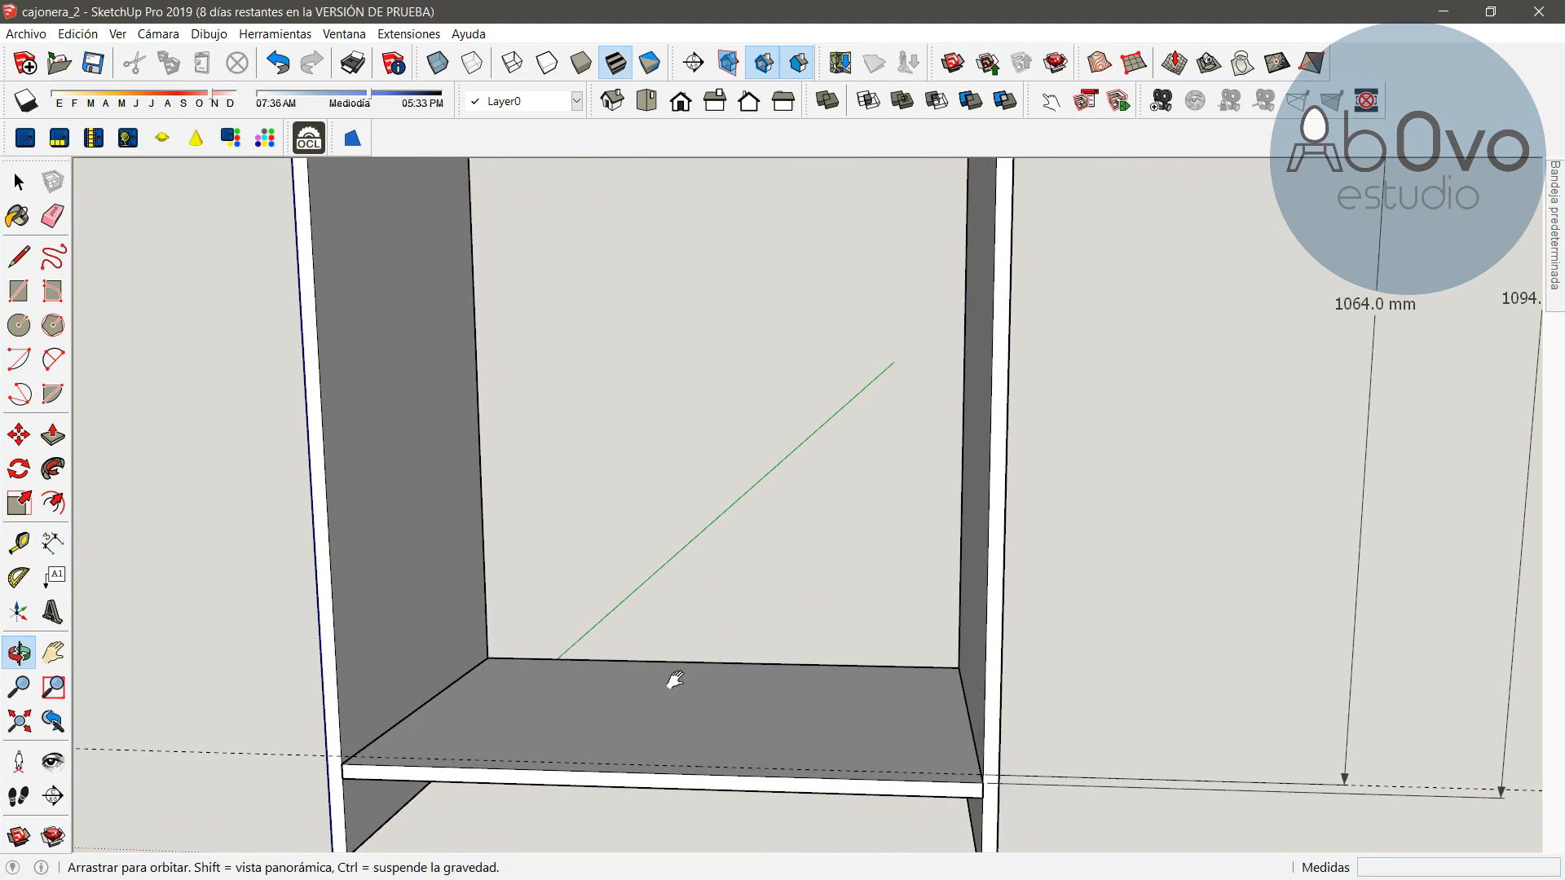
shift+drag(671, 681, 760, 503)
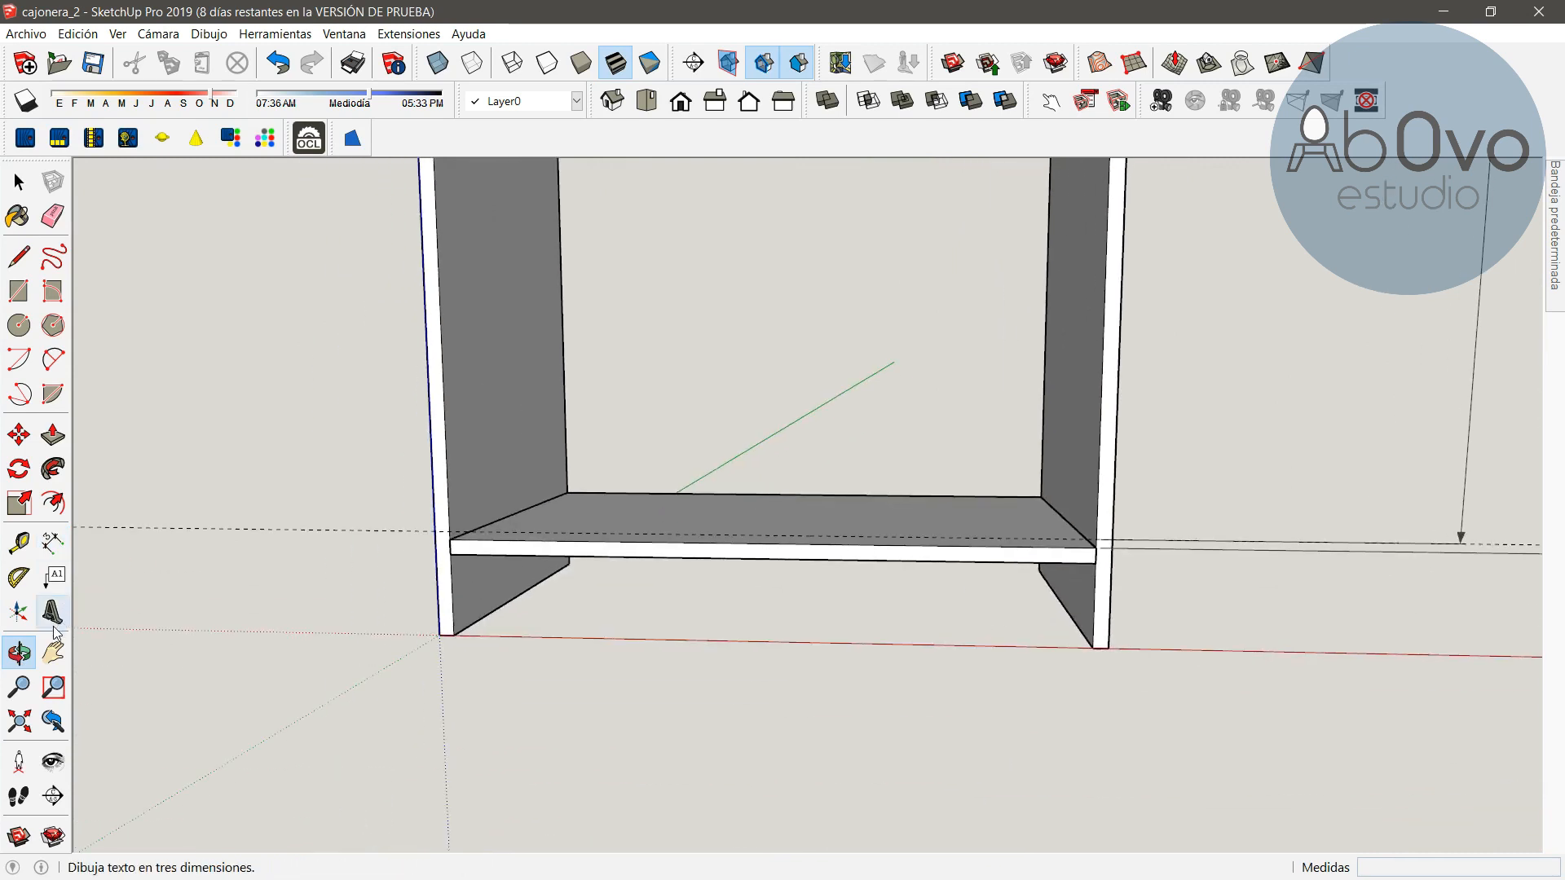
click(33, 538)
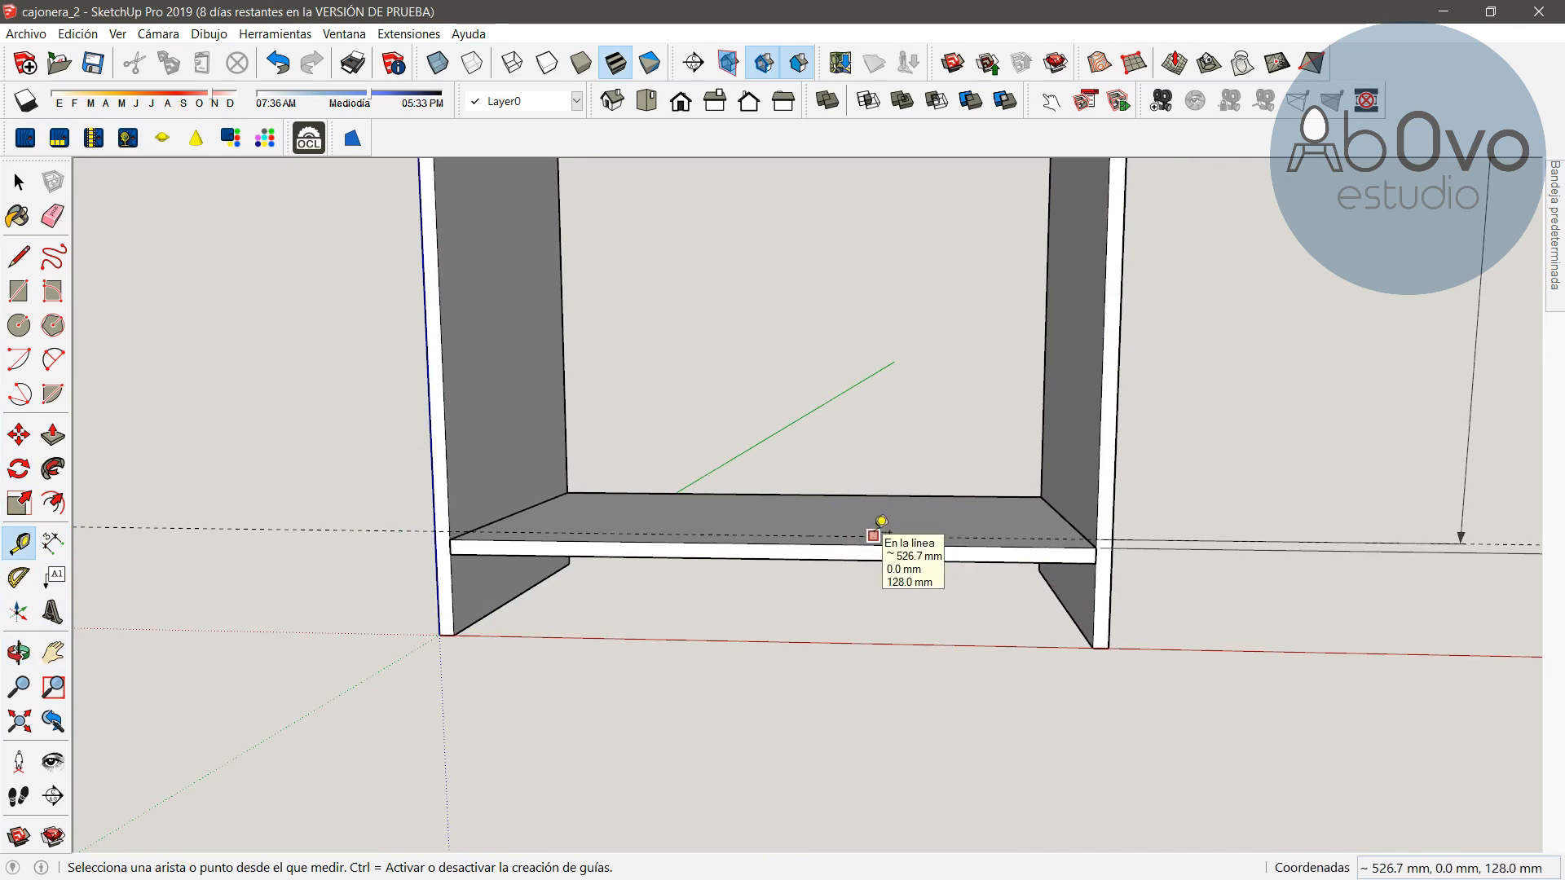
click(873, 536)
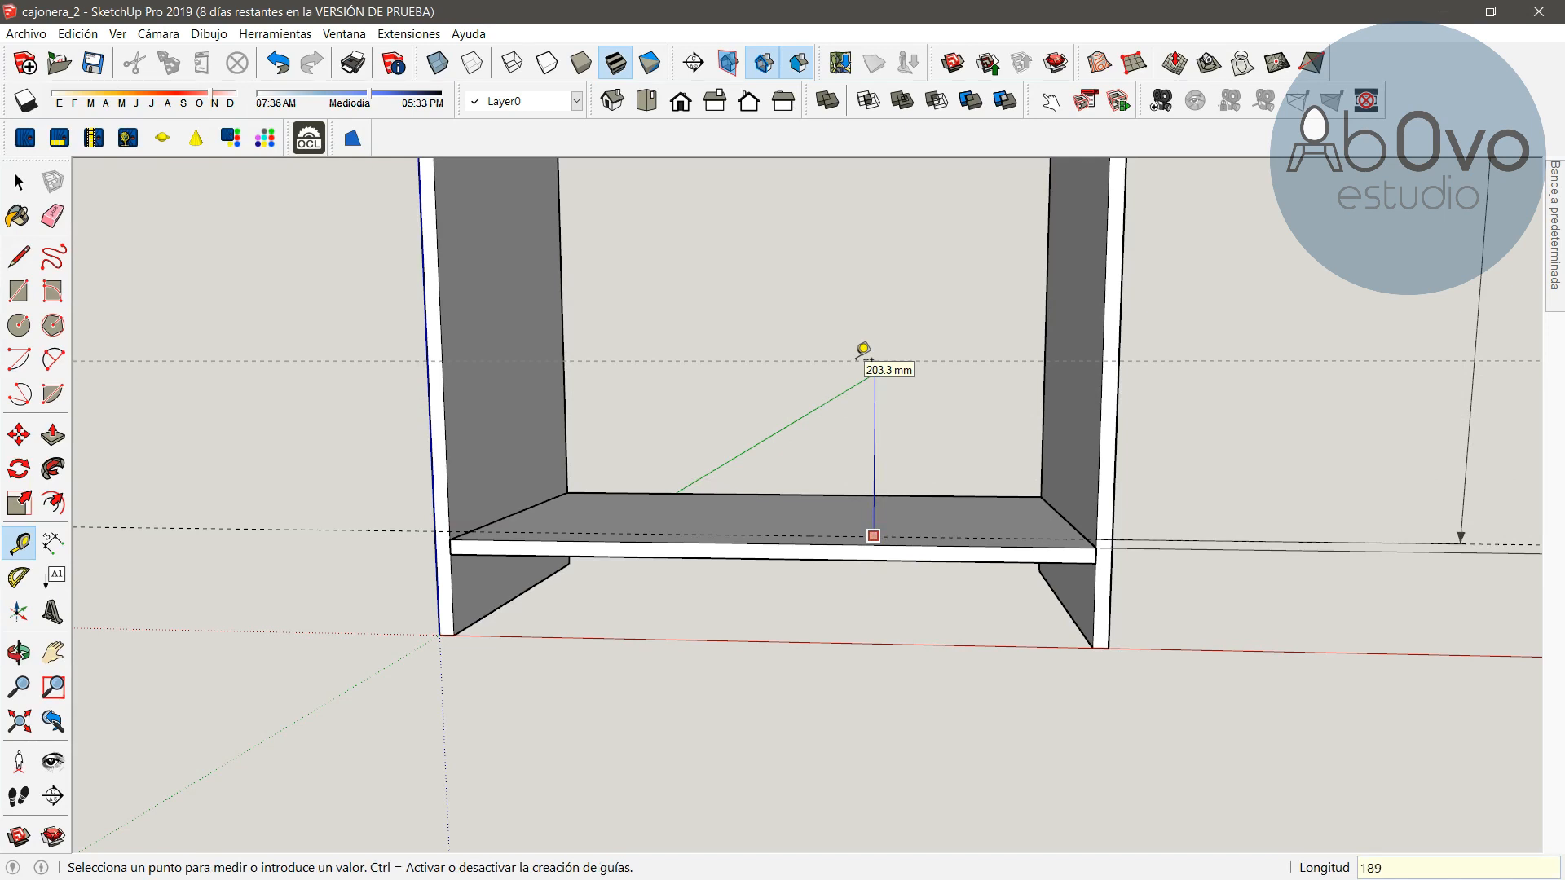
key(Return)
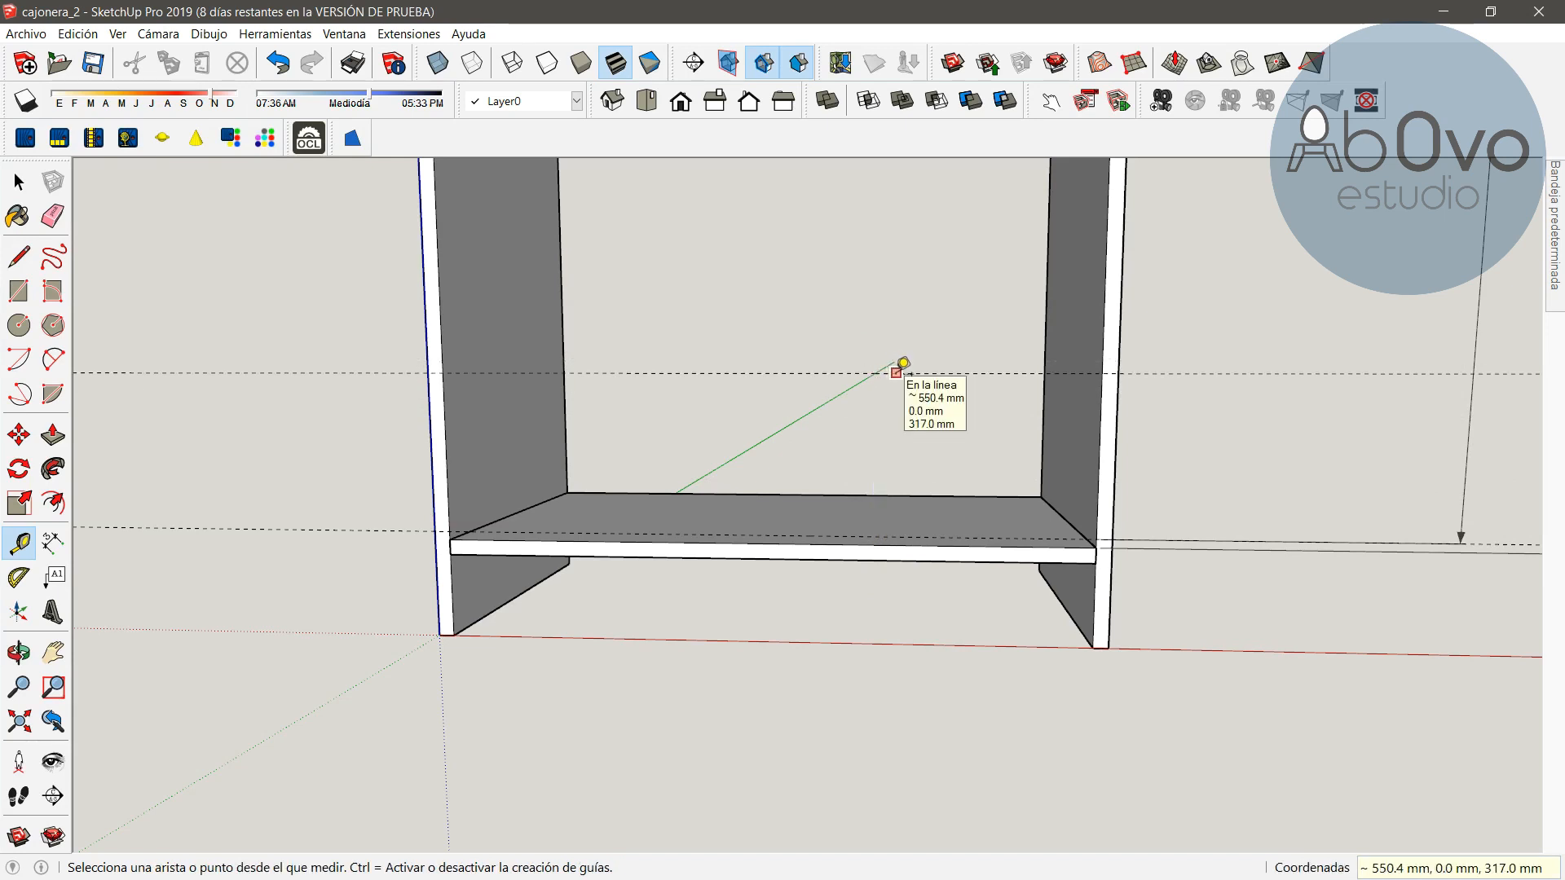
click(895, 372)
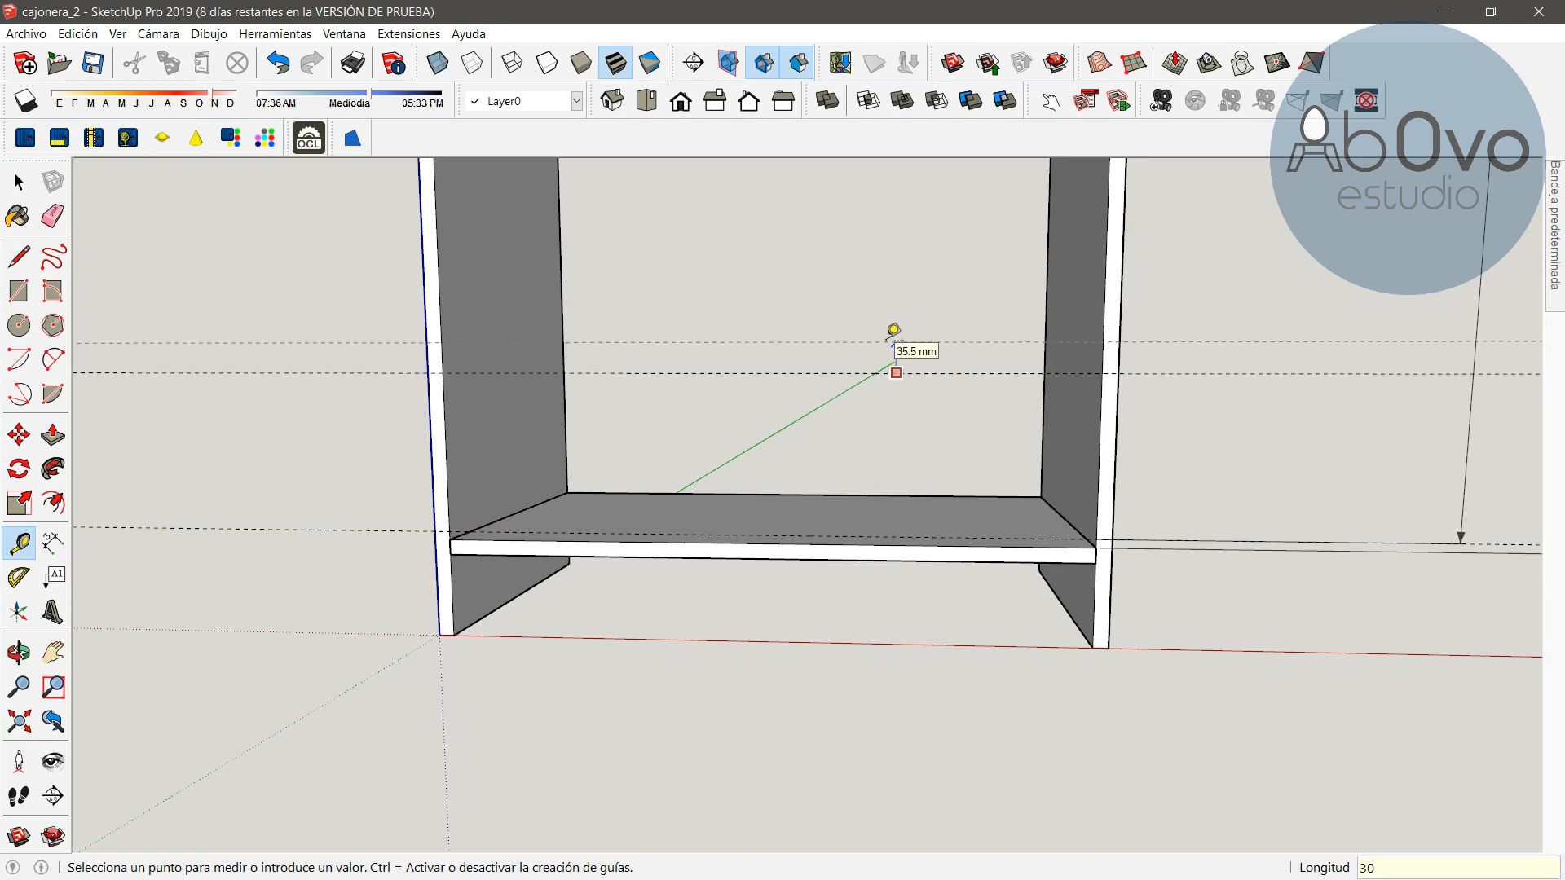
key(Return)
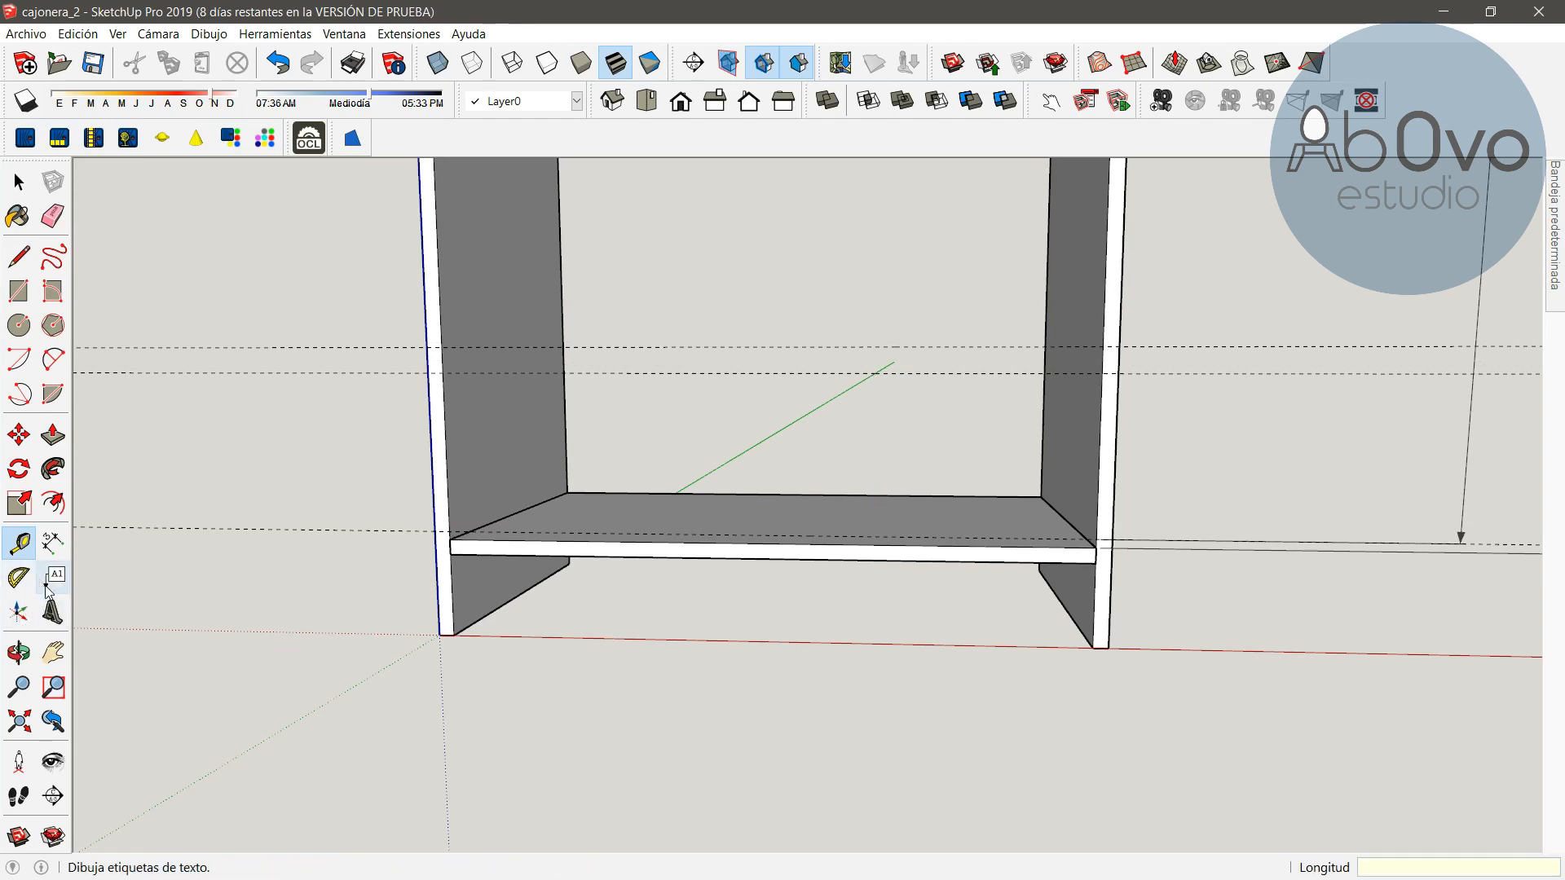
Stack further guide lines upward, alternating offsets of 31 mm and 188 mm from the previous guide
click(53, 652)
drag(661, 303, 633, 534)
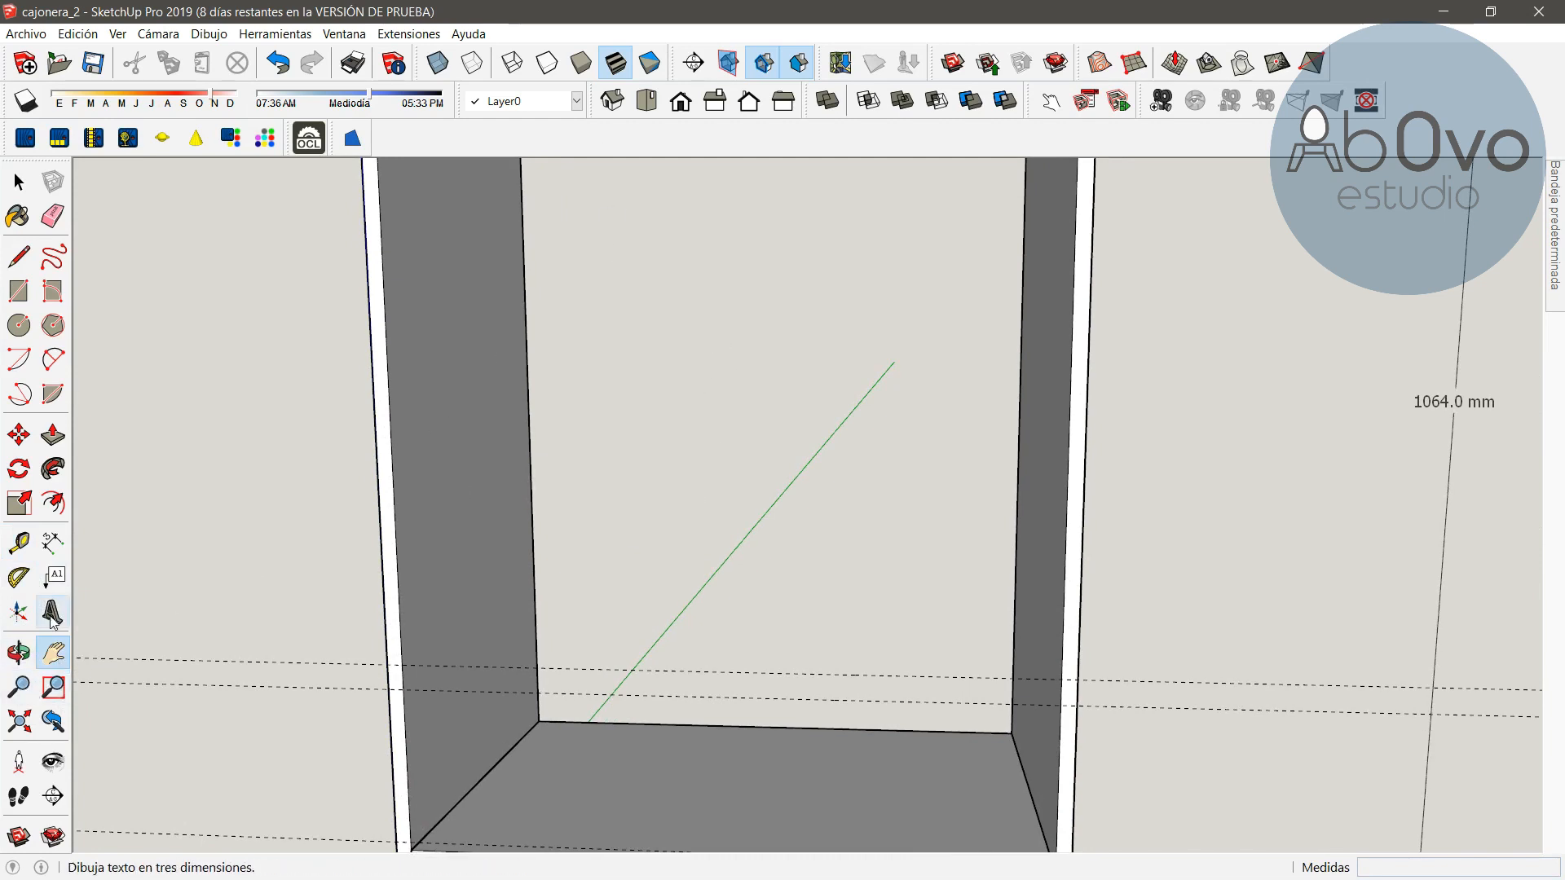
click(18, 542)
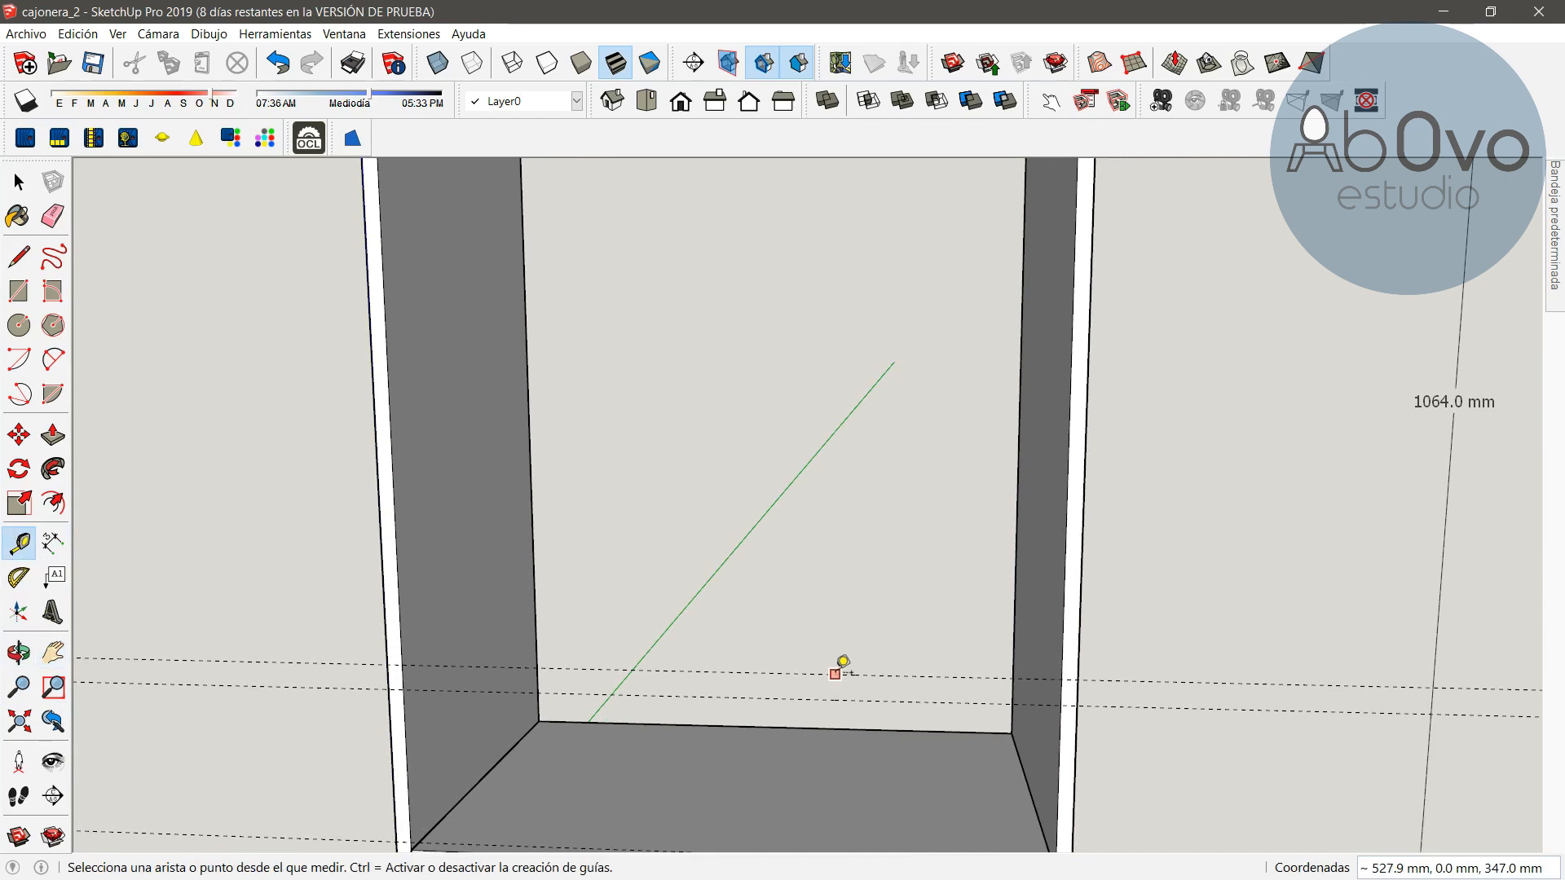
click(802, 509)
text(31)
key(Return)
click(758, 482)
text(188)
key(Return)
click(831, 310)
text(31)
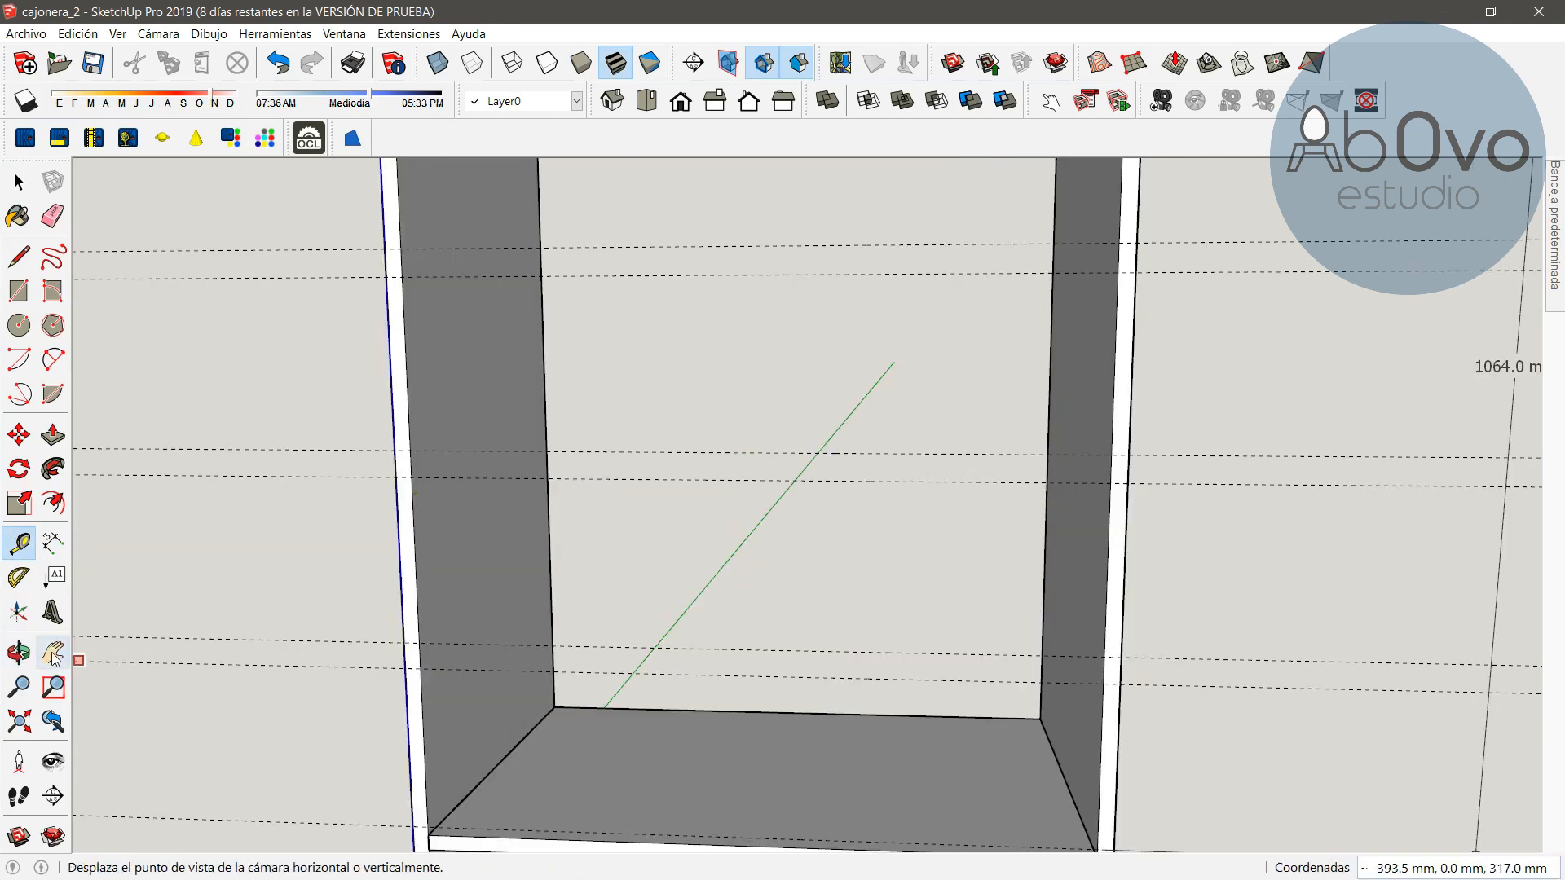
click(793, 634)
text(188)
key(Return)
click(777, 453)
text(31)
key(Return)
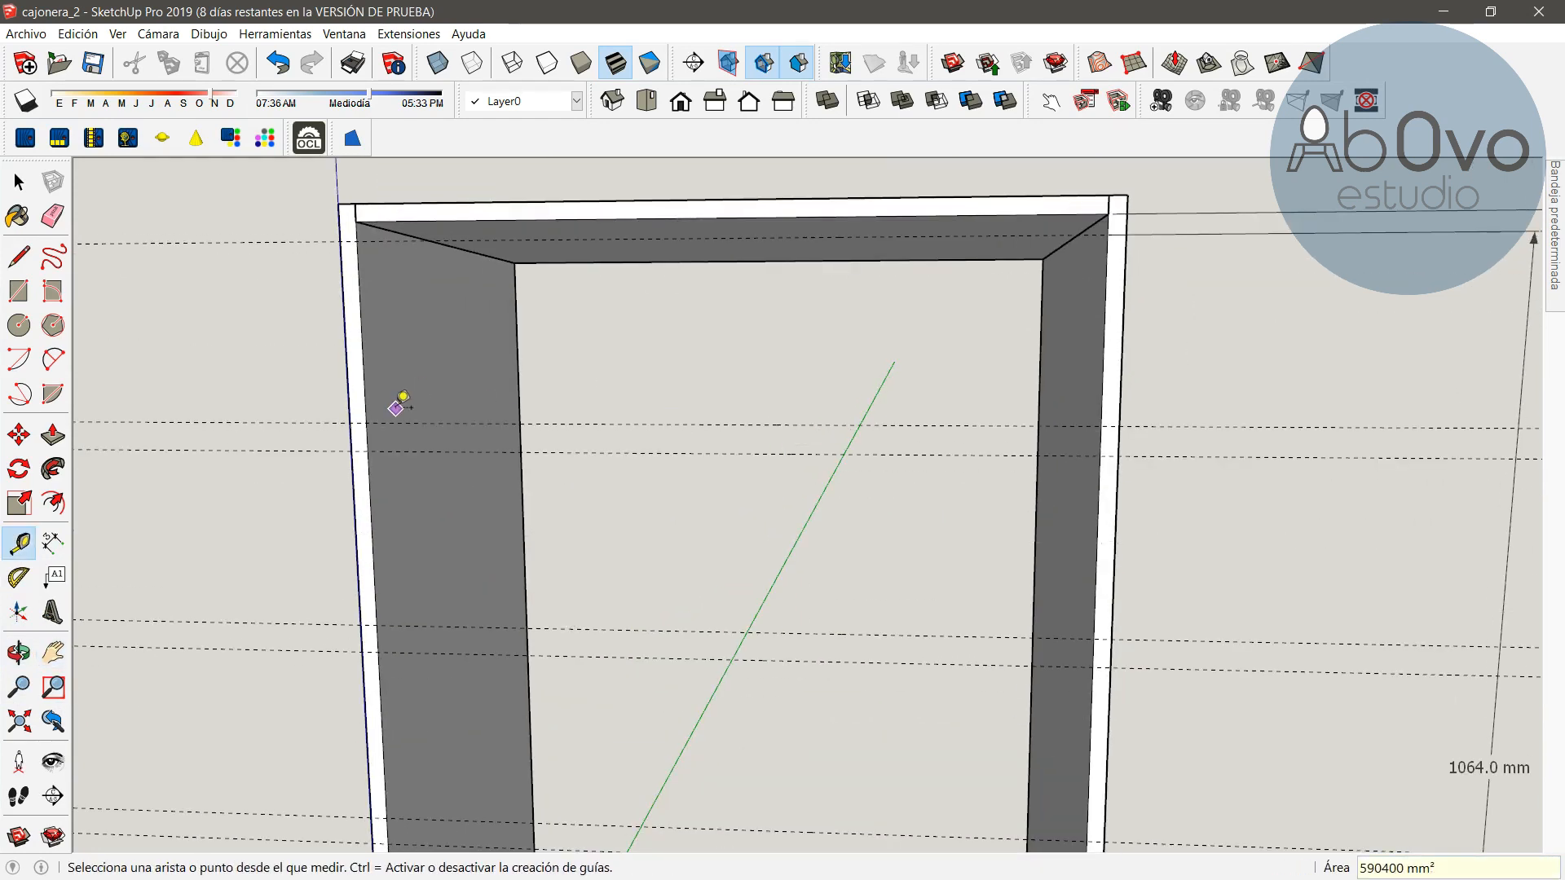
Measure the distance from the highest guide line to the top panel's underside
click(948, 425)
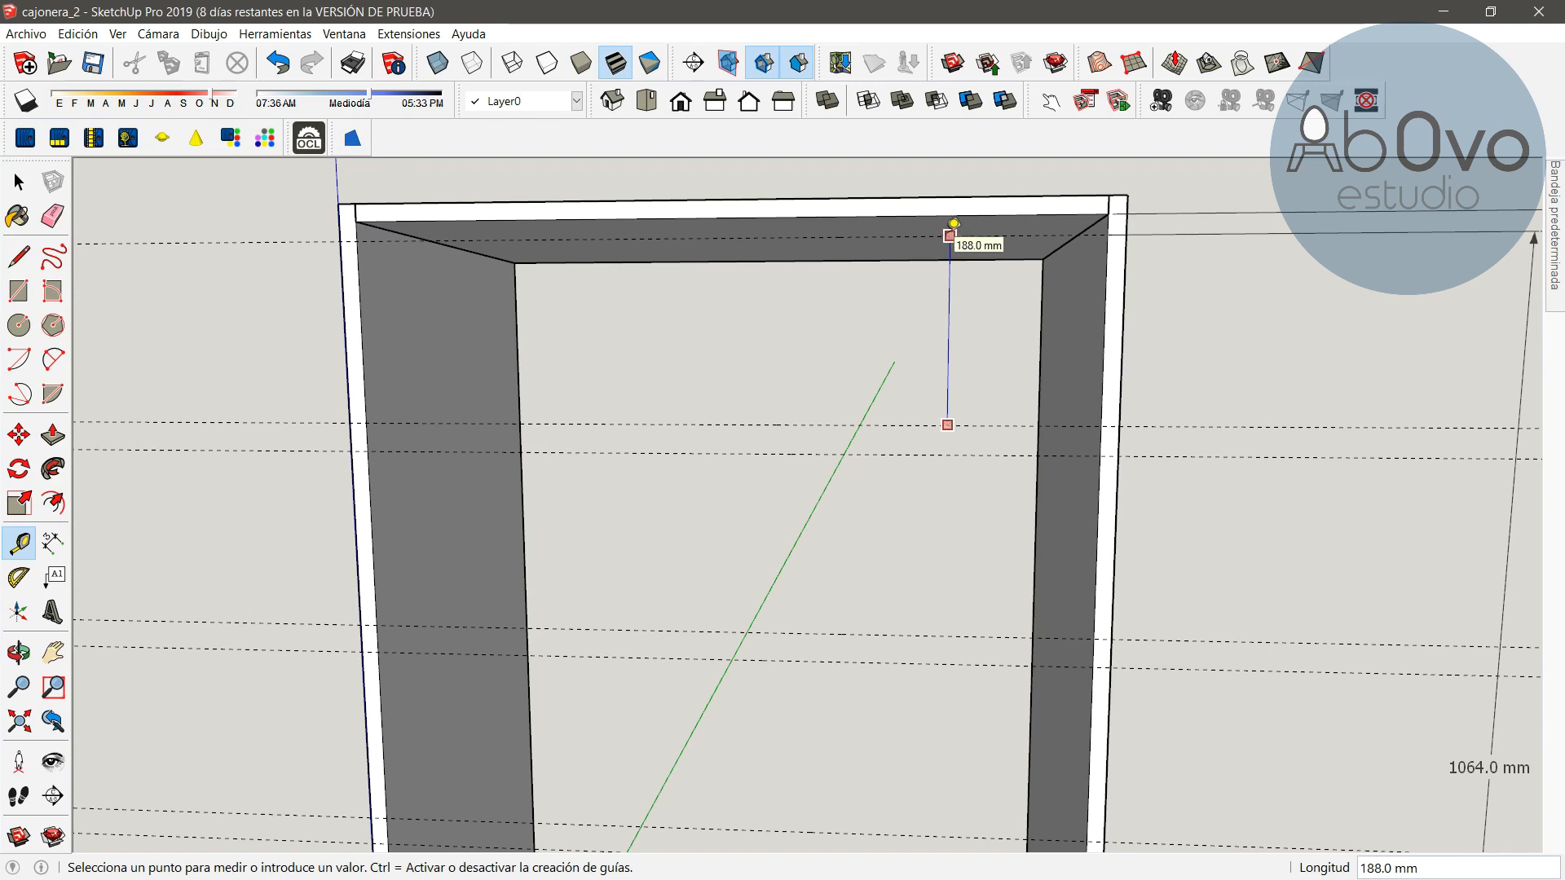
click(949, 235)
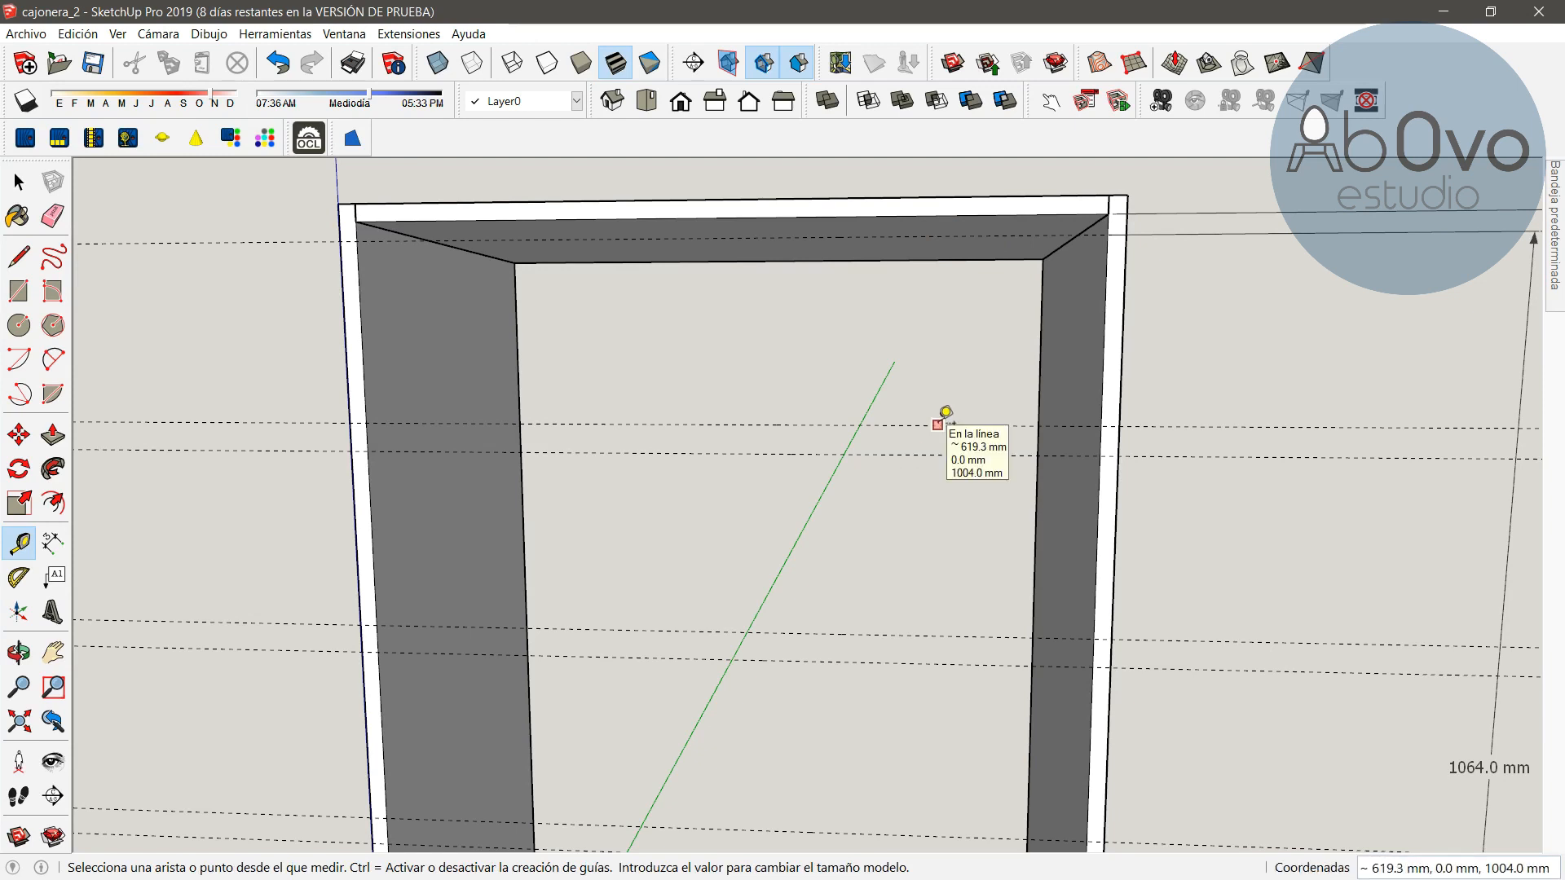
click(52, 215)
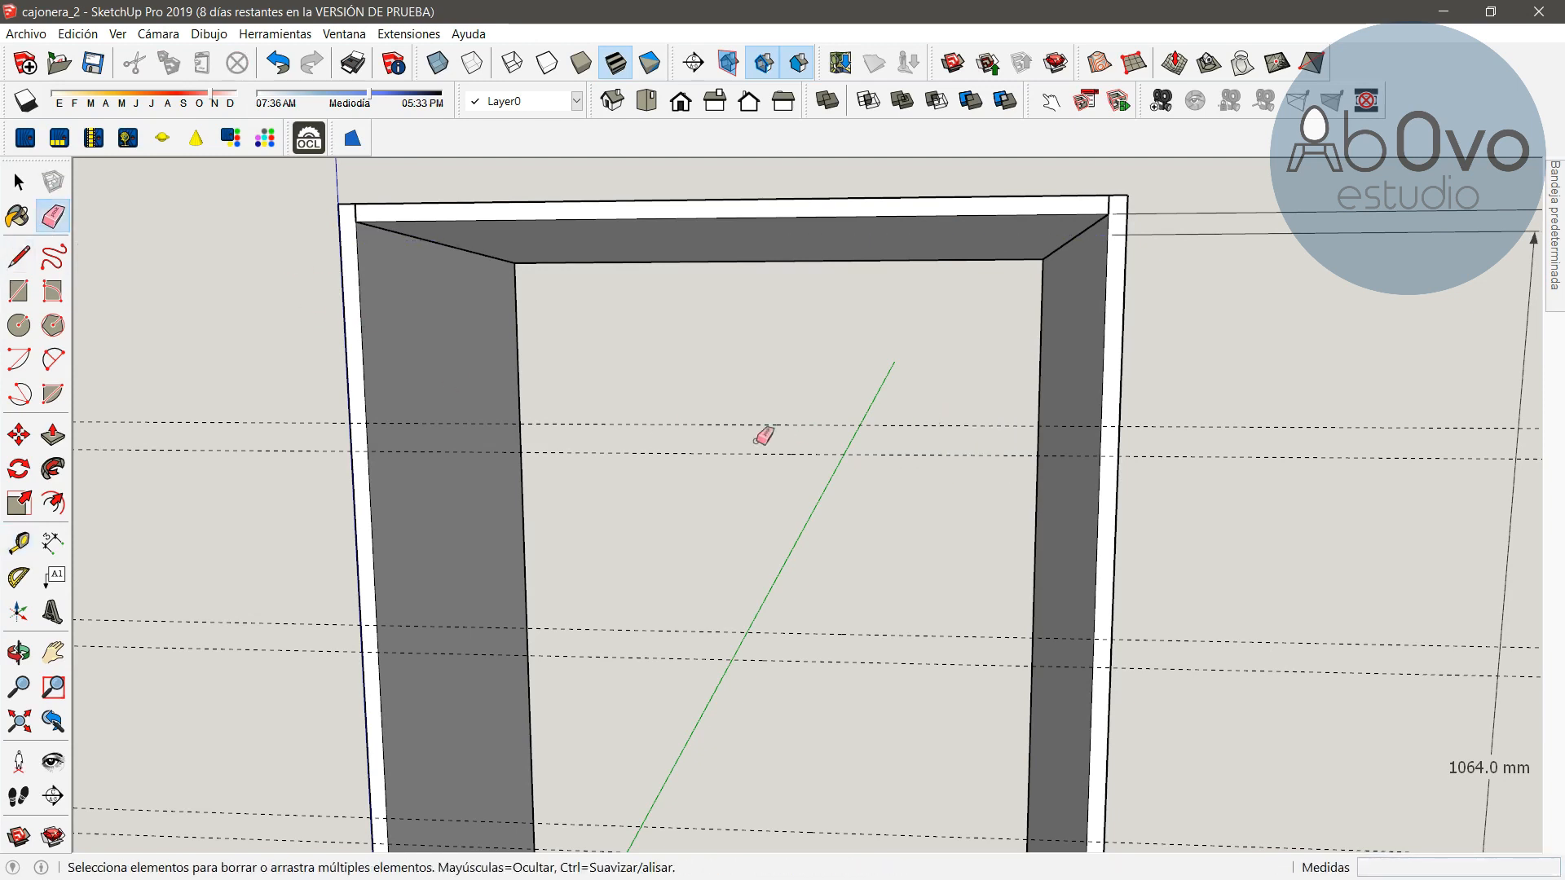
click(20, 542)
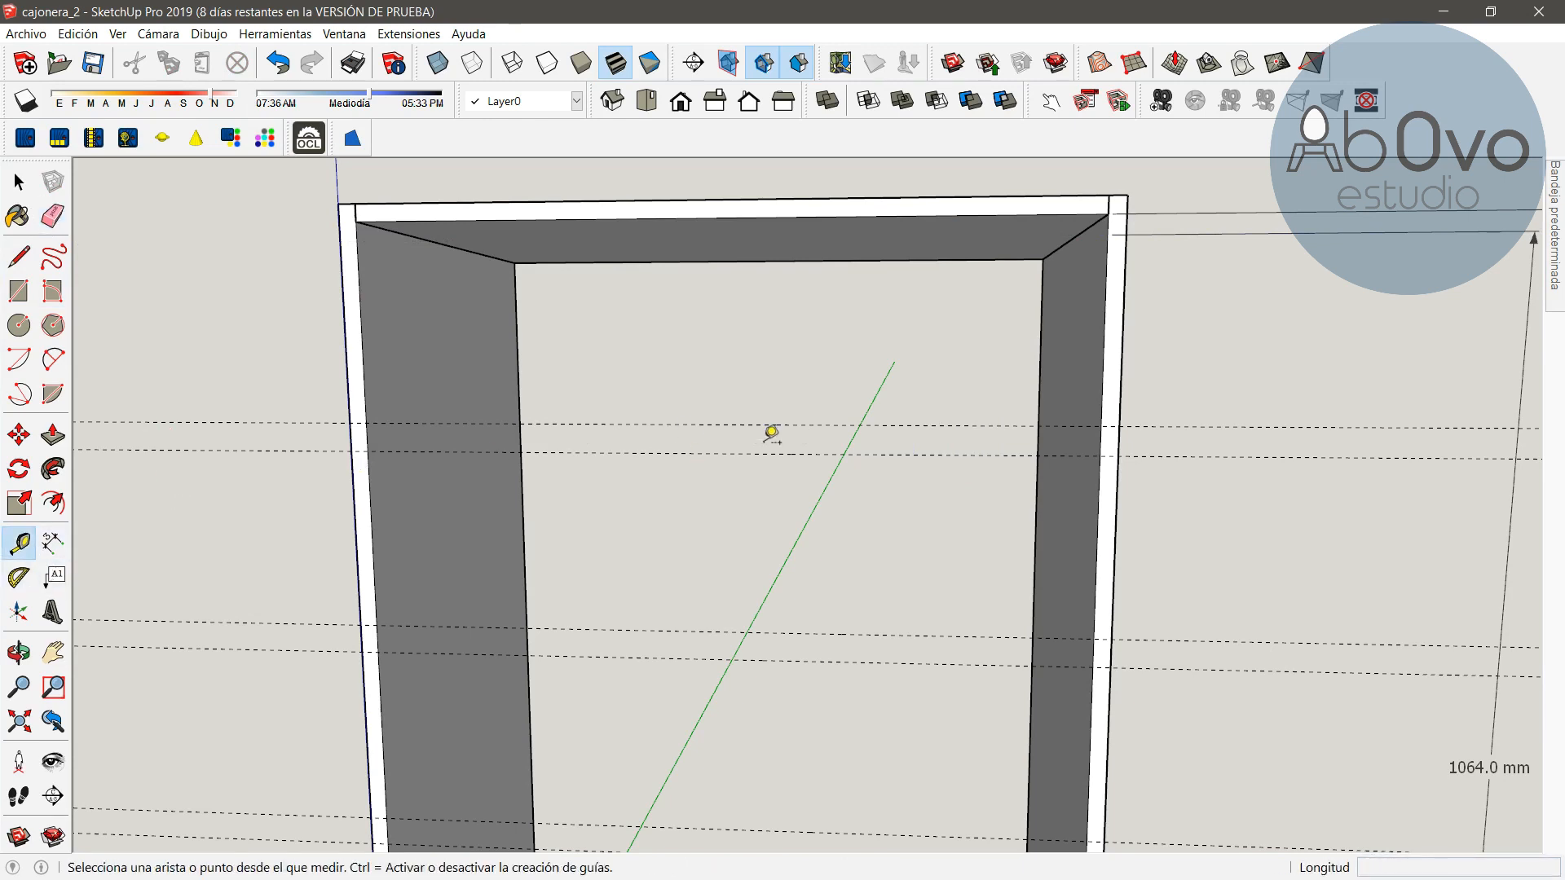
click(828, 423)
text(189)
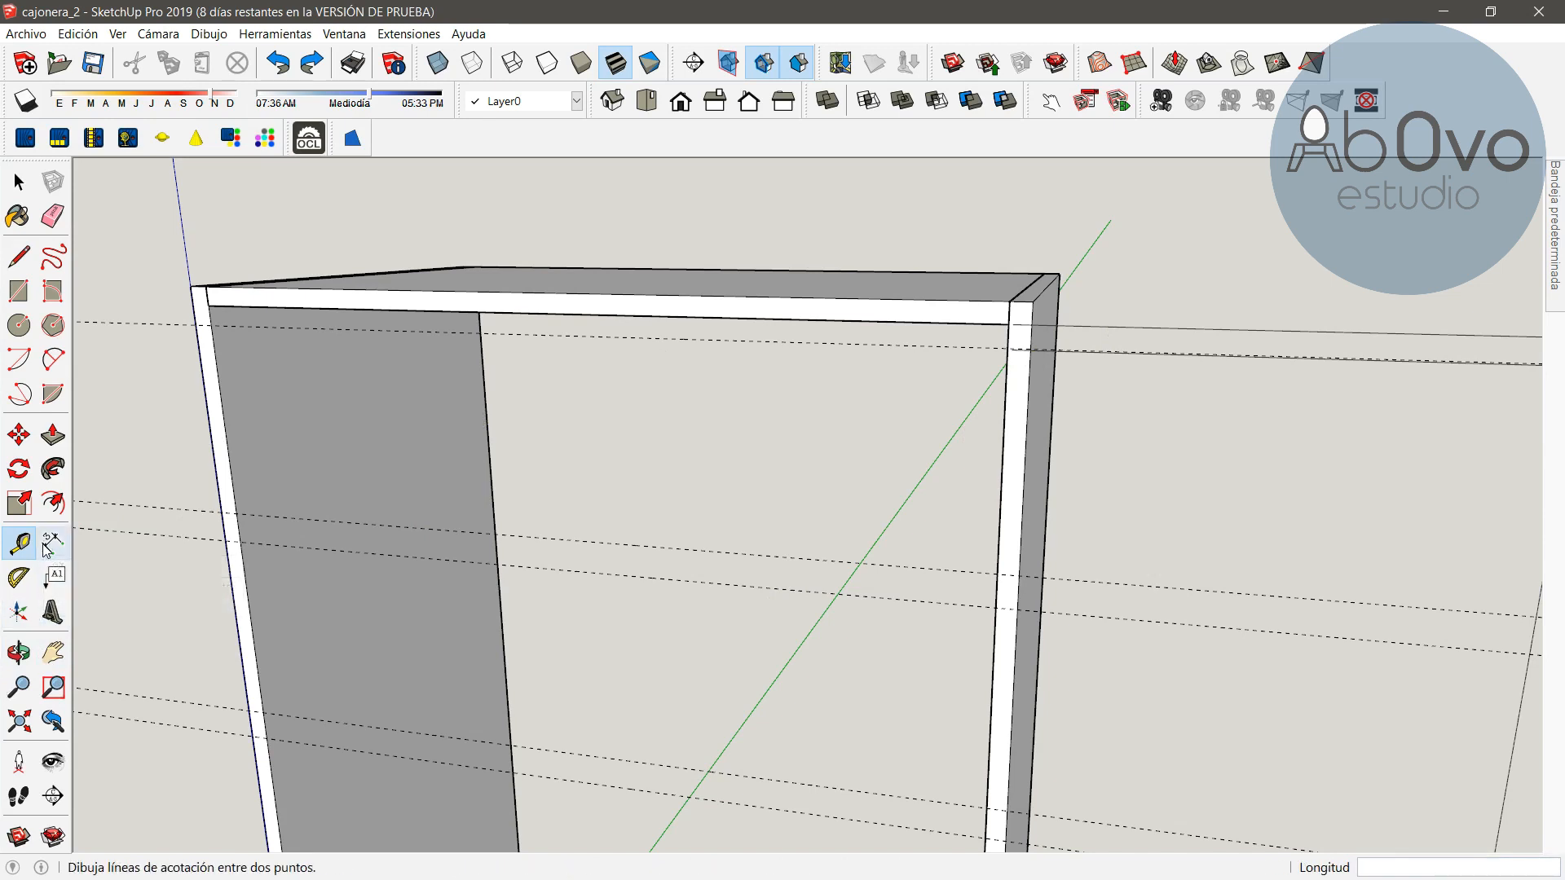
Dimension the interior width between the side panels along the uppermost guide line
click(19, 651)
drag(481, 528, 607, 499)
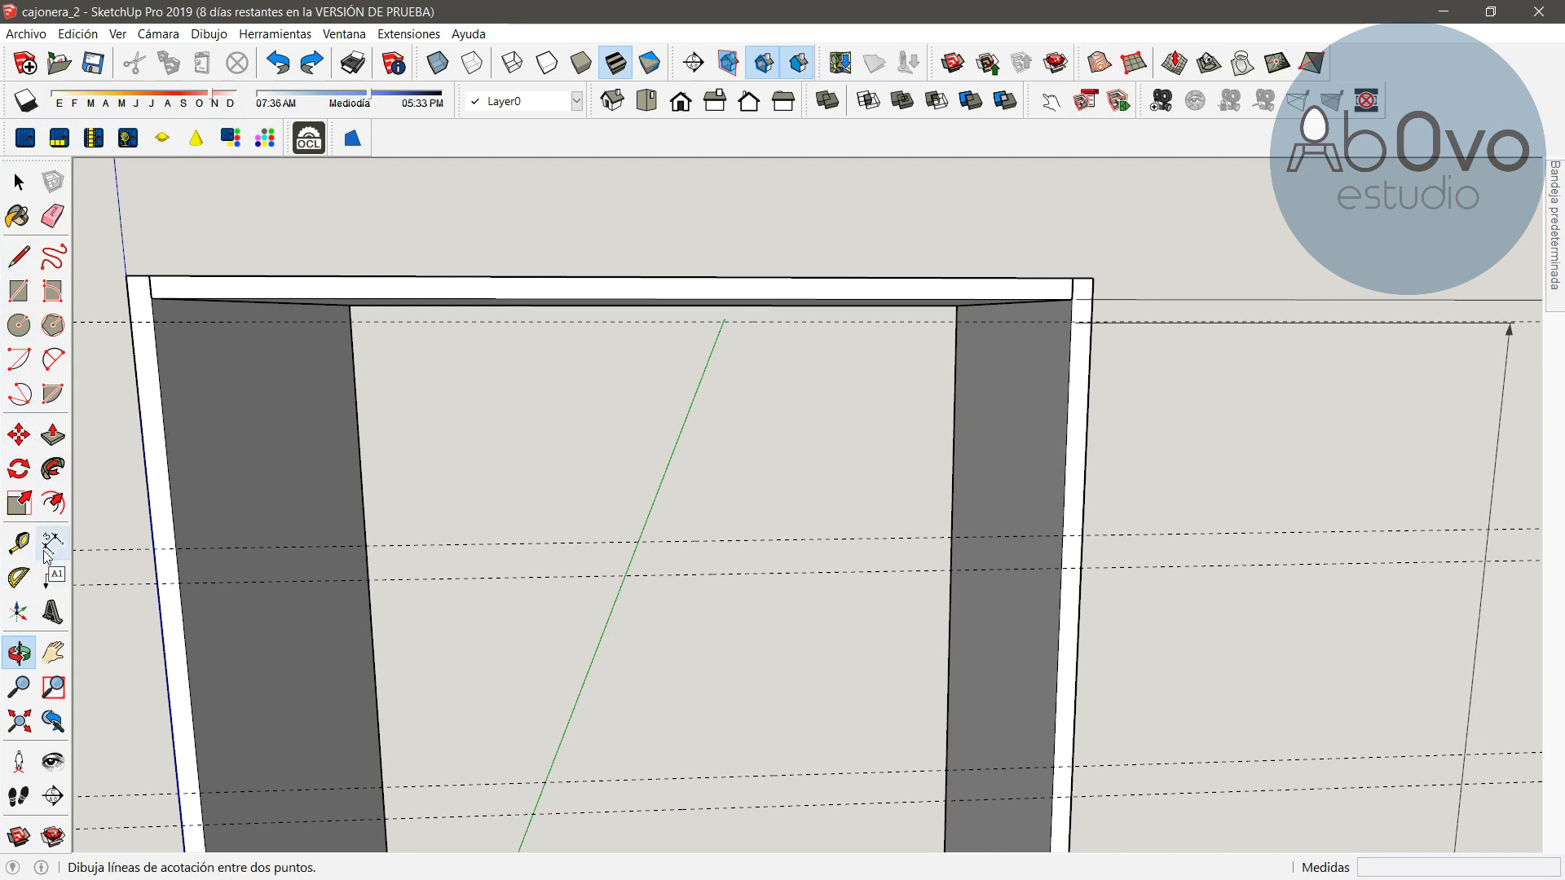
click(155, 322)
click(1070, 323)
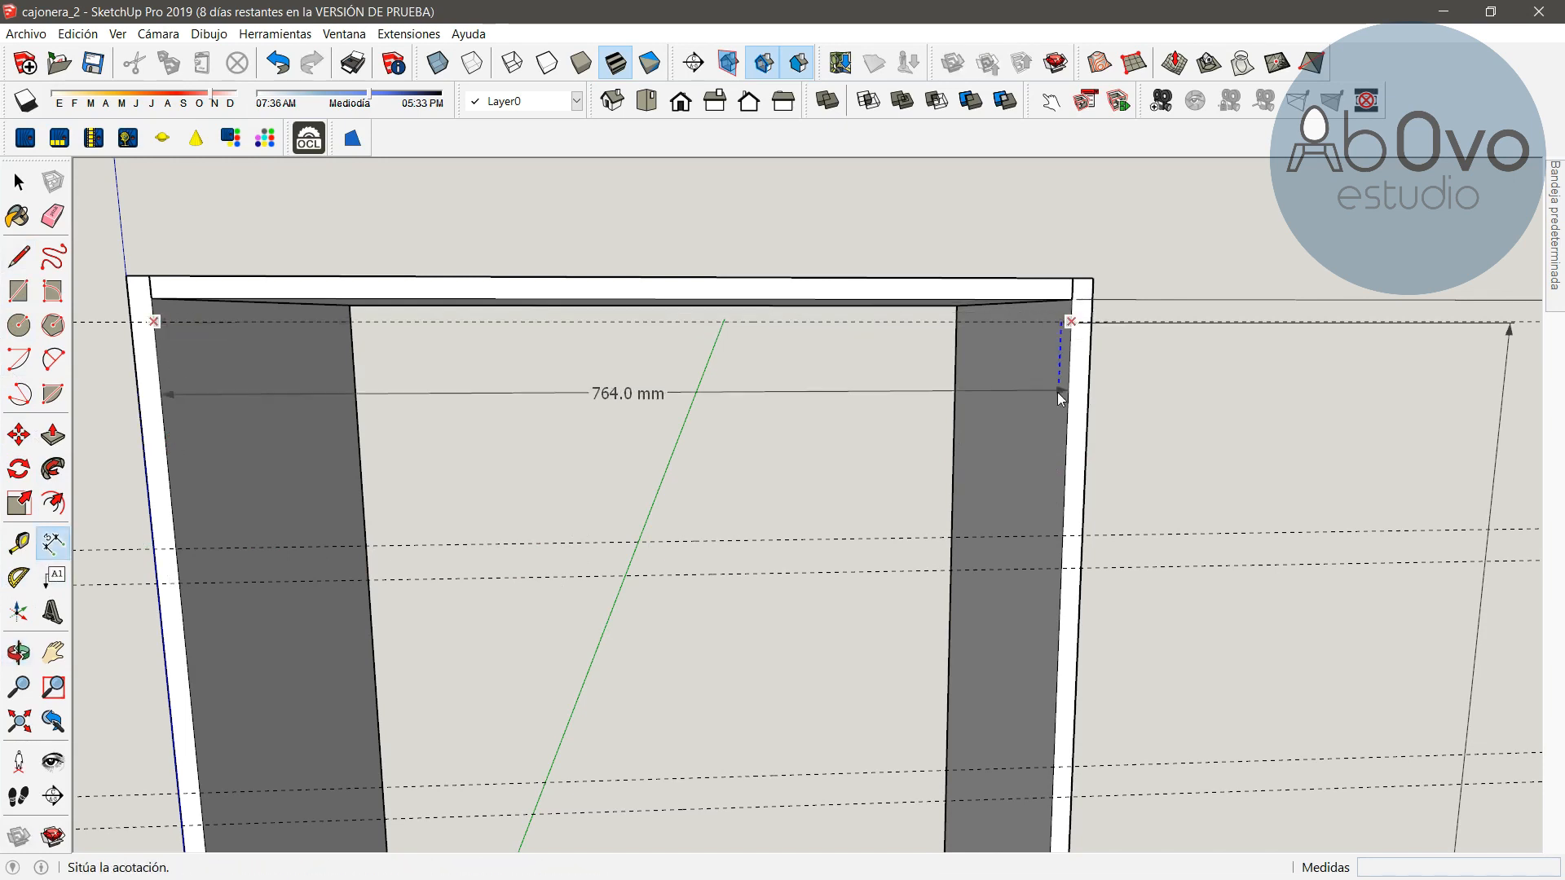
click(1053, 403)
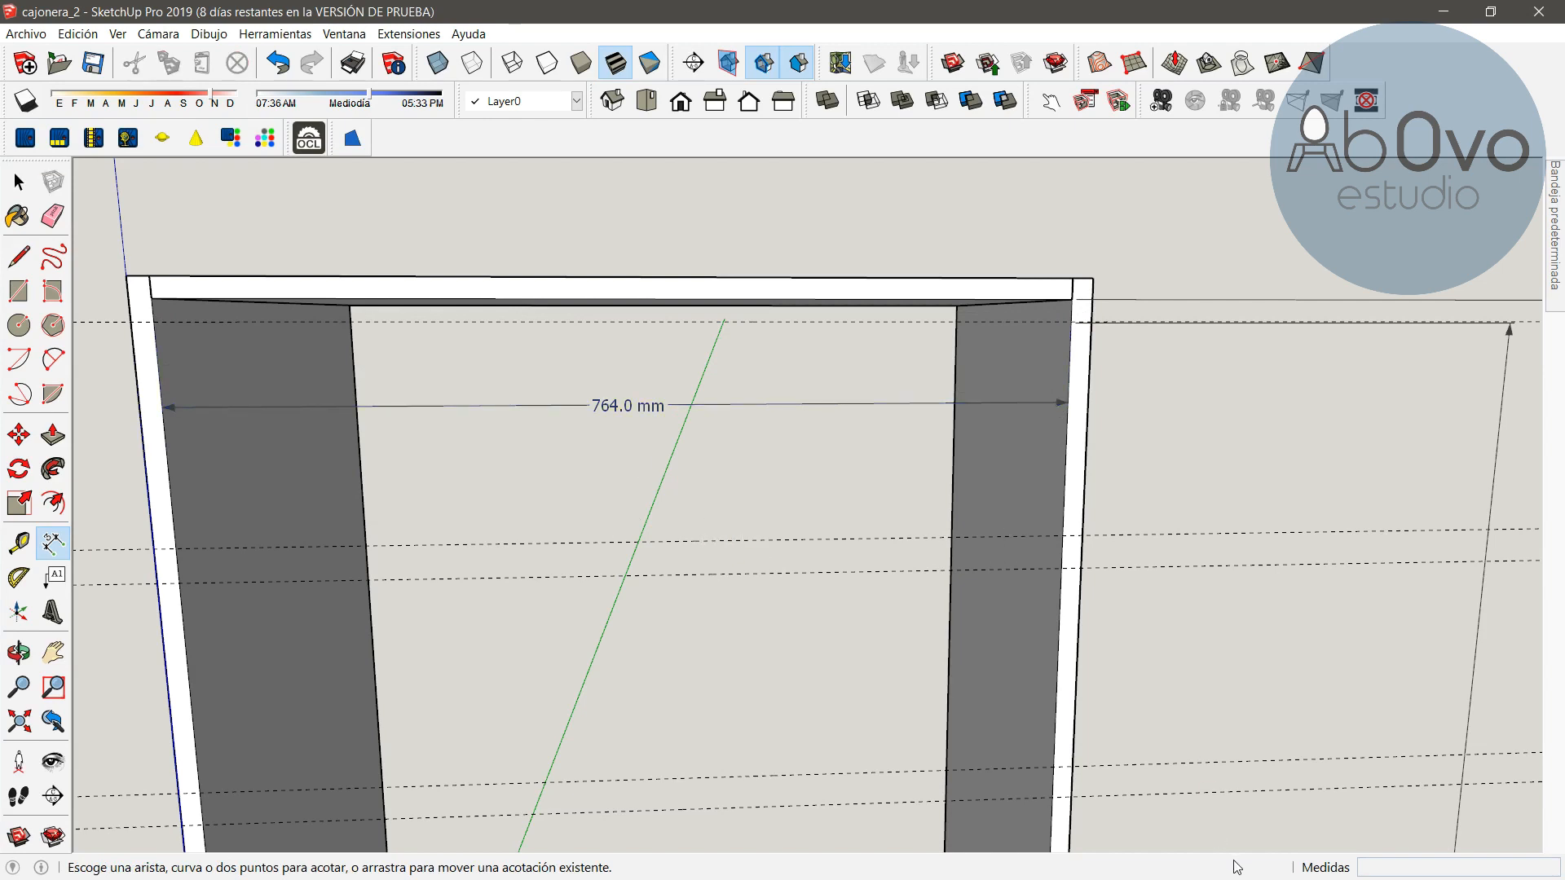
Open the Calculator app and compute 764 minus 26
key(super)
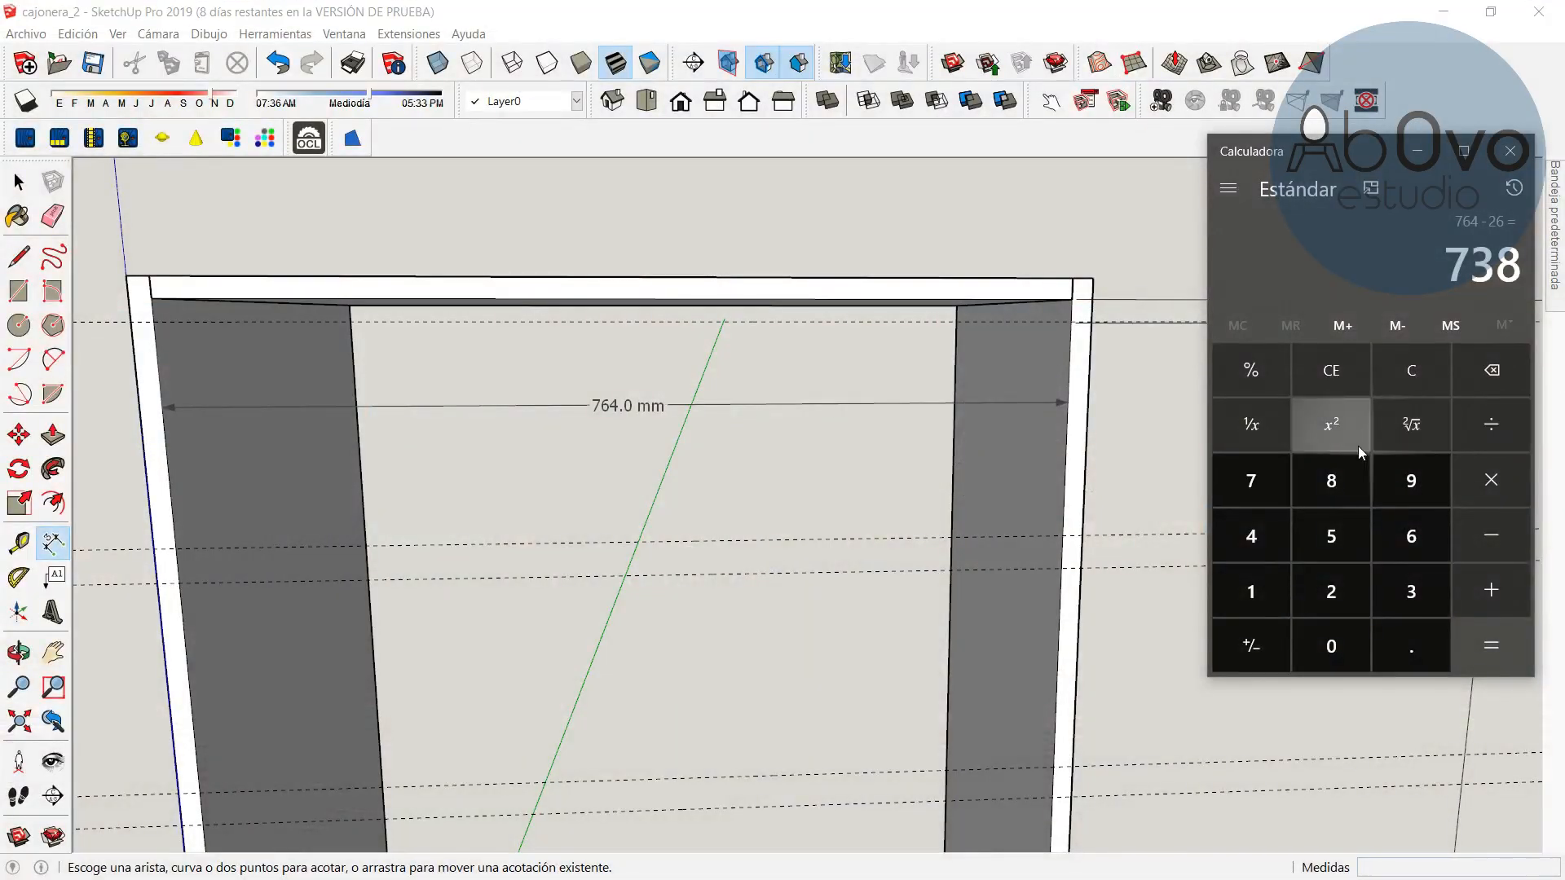
click(1332, 372)
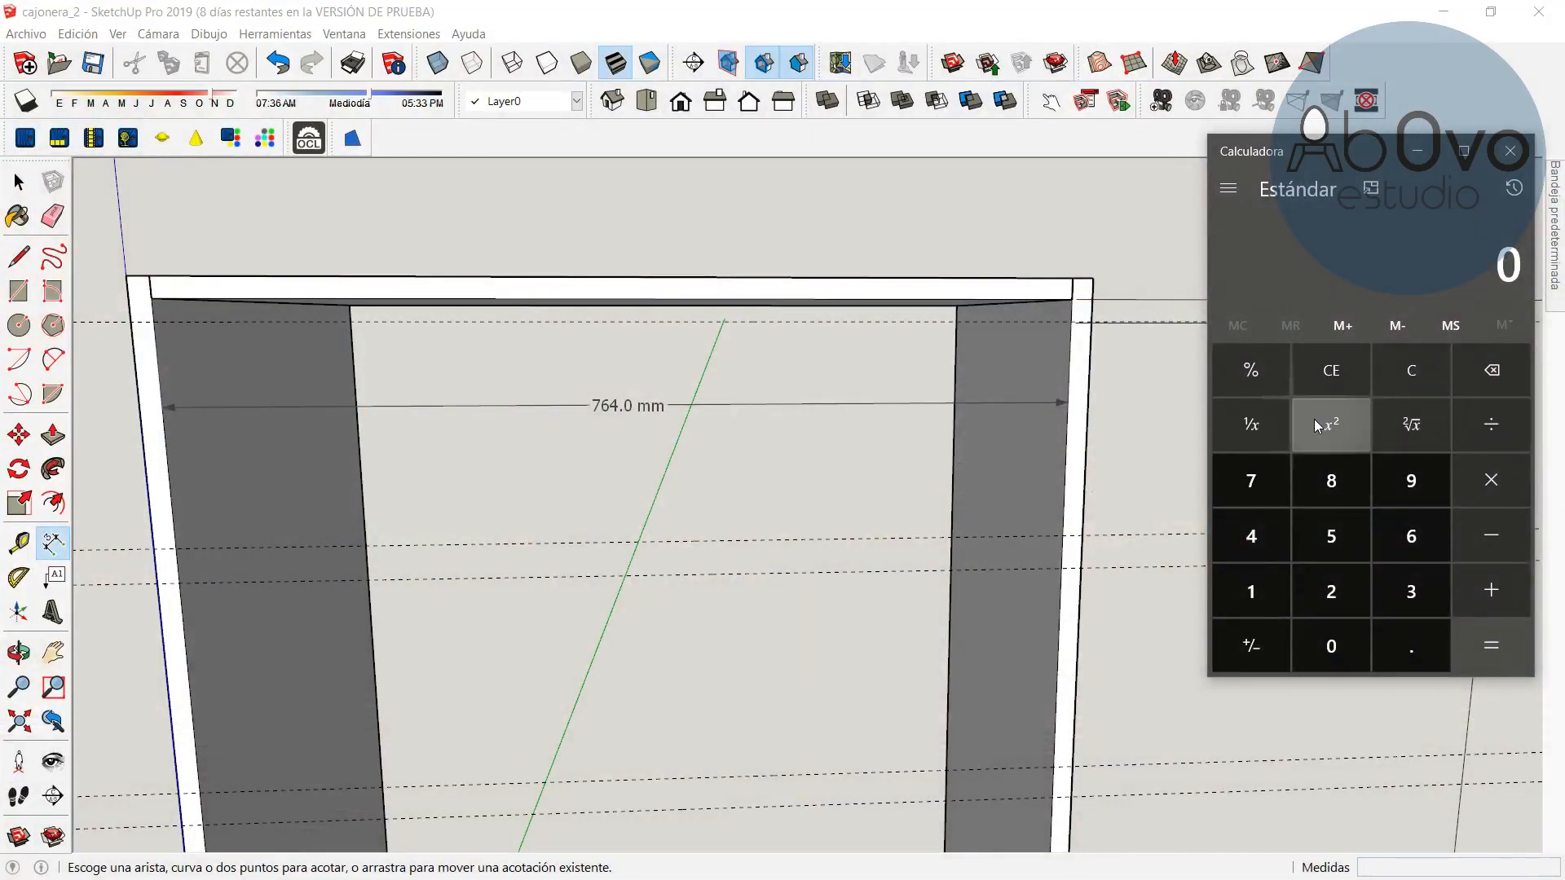
click(1279, 504)
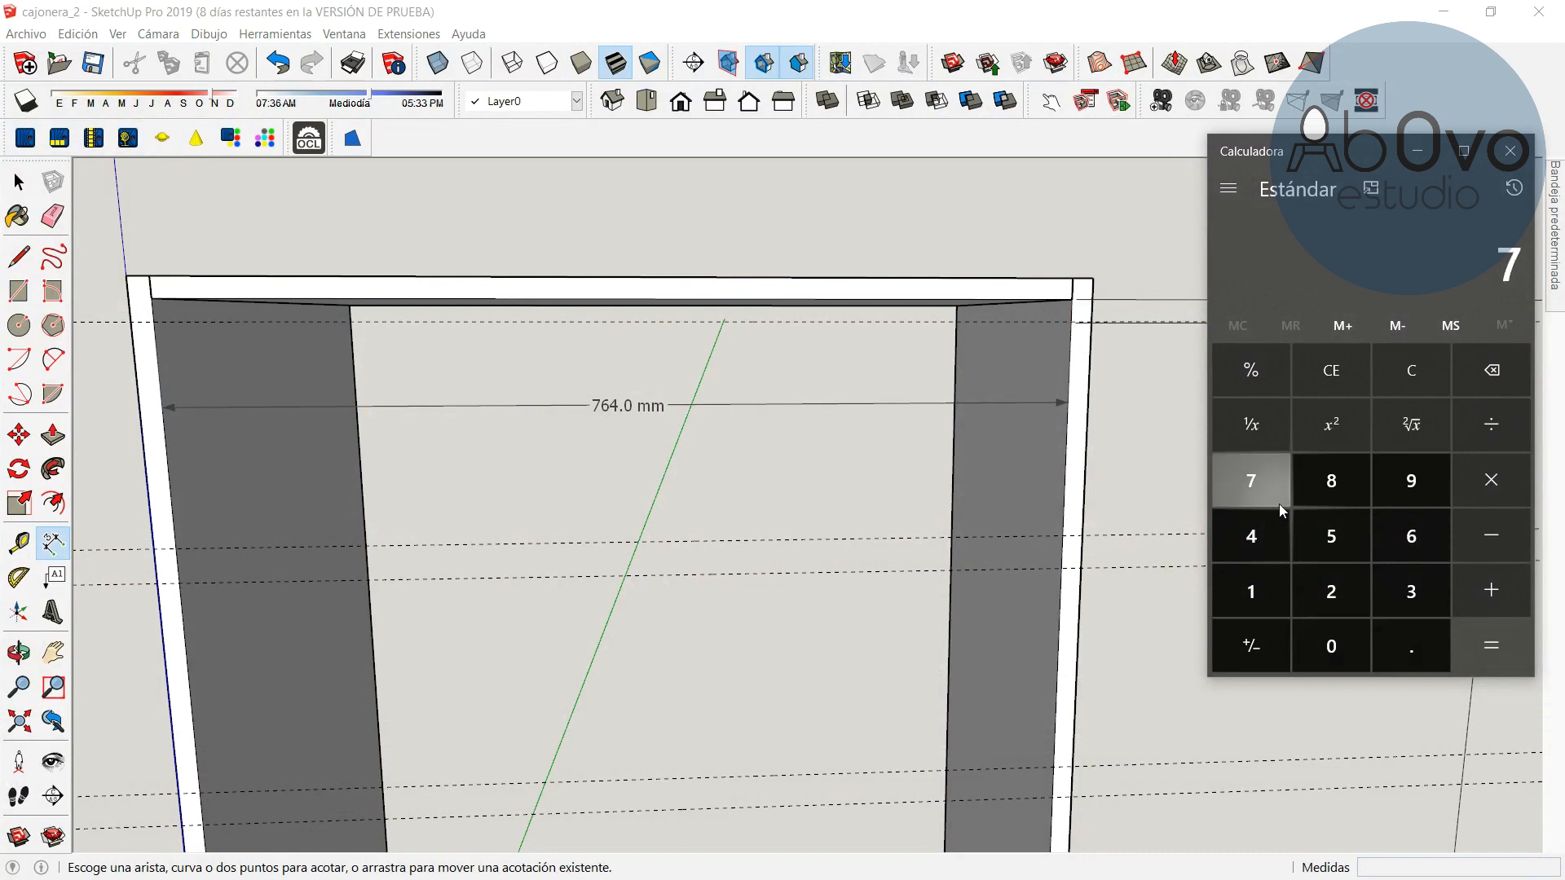
text(64)
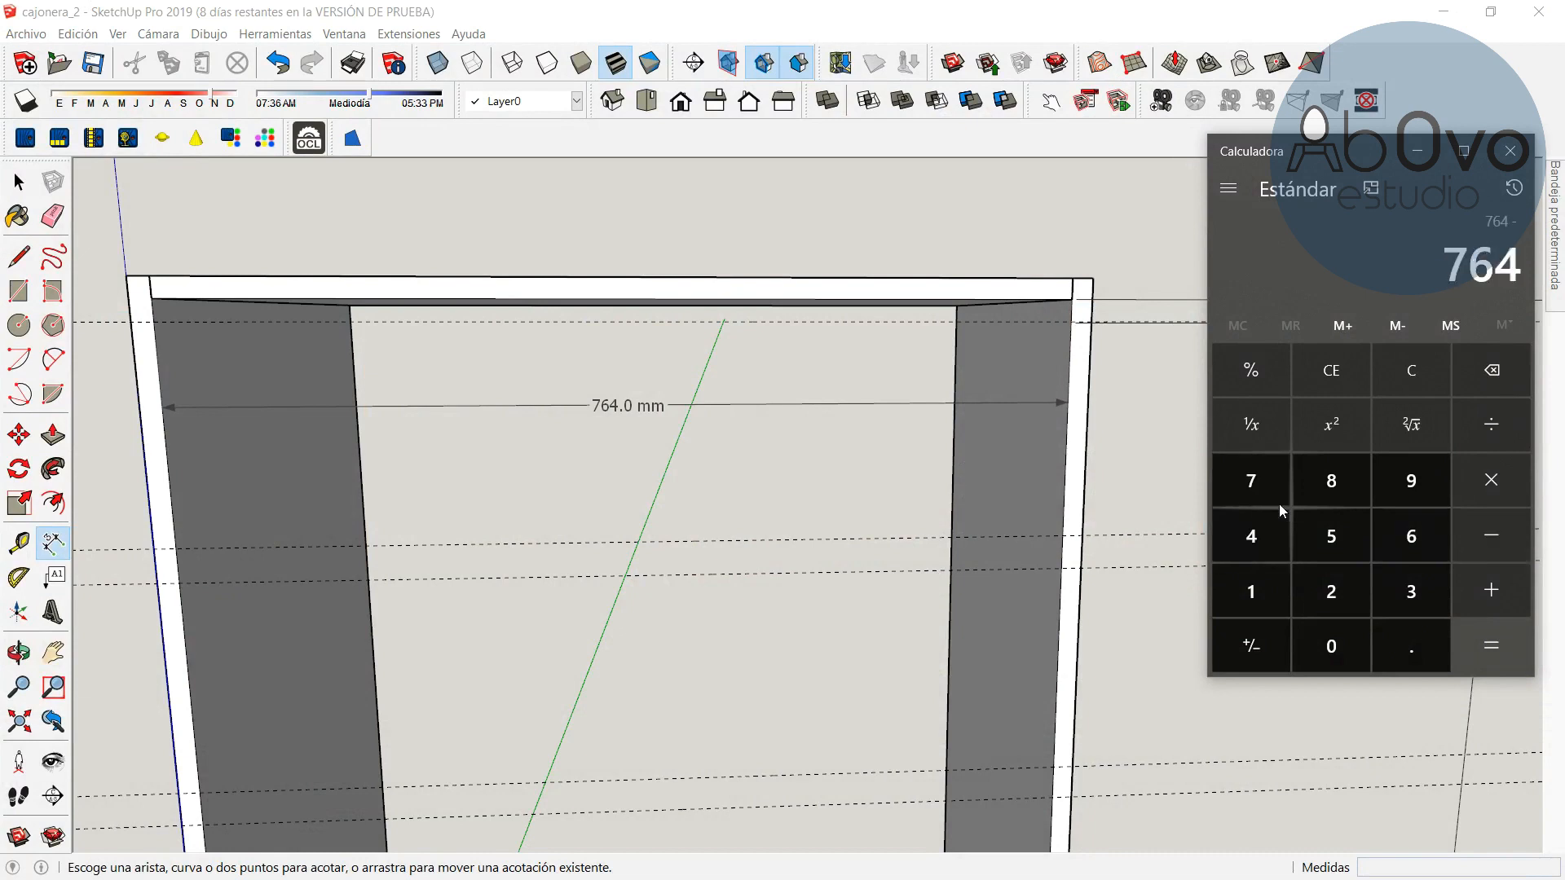
text(26)
key(Return)
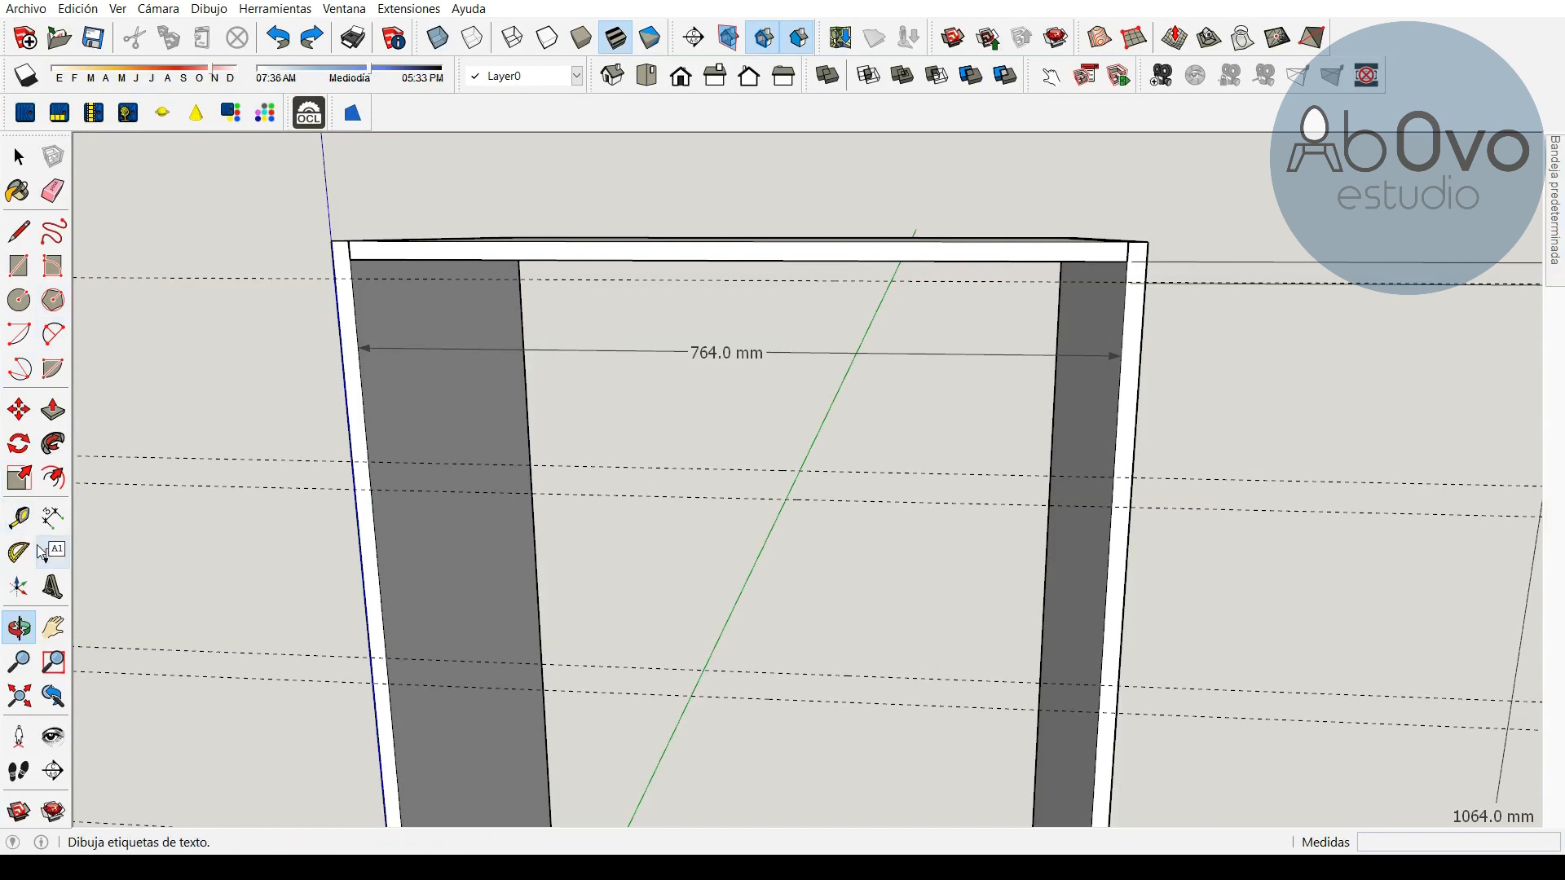
Create vertical guide lines 13 mm inward from each side panel's inner face
click(19, 517)
click(364, 414)
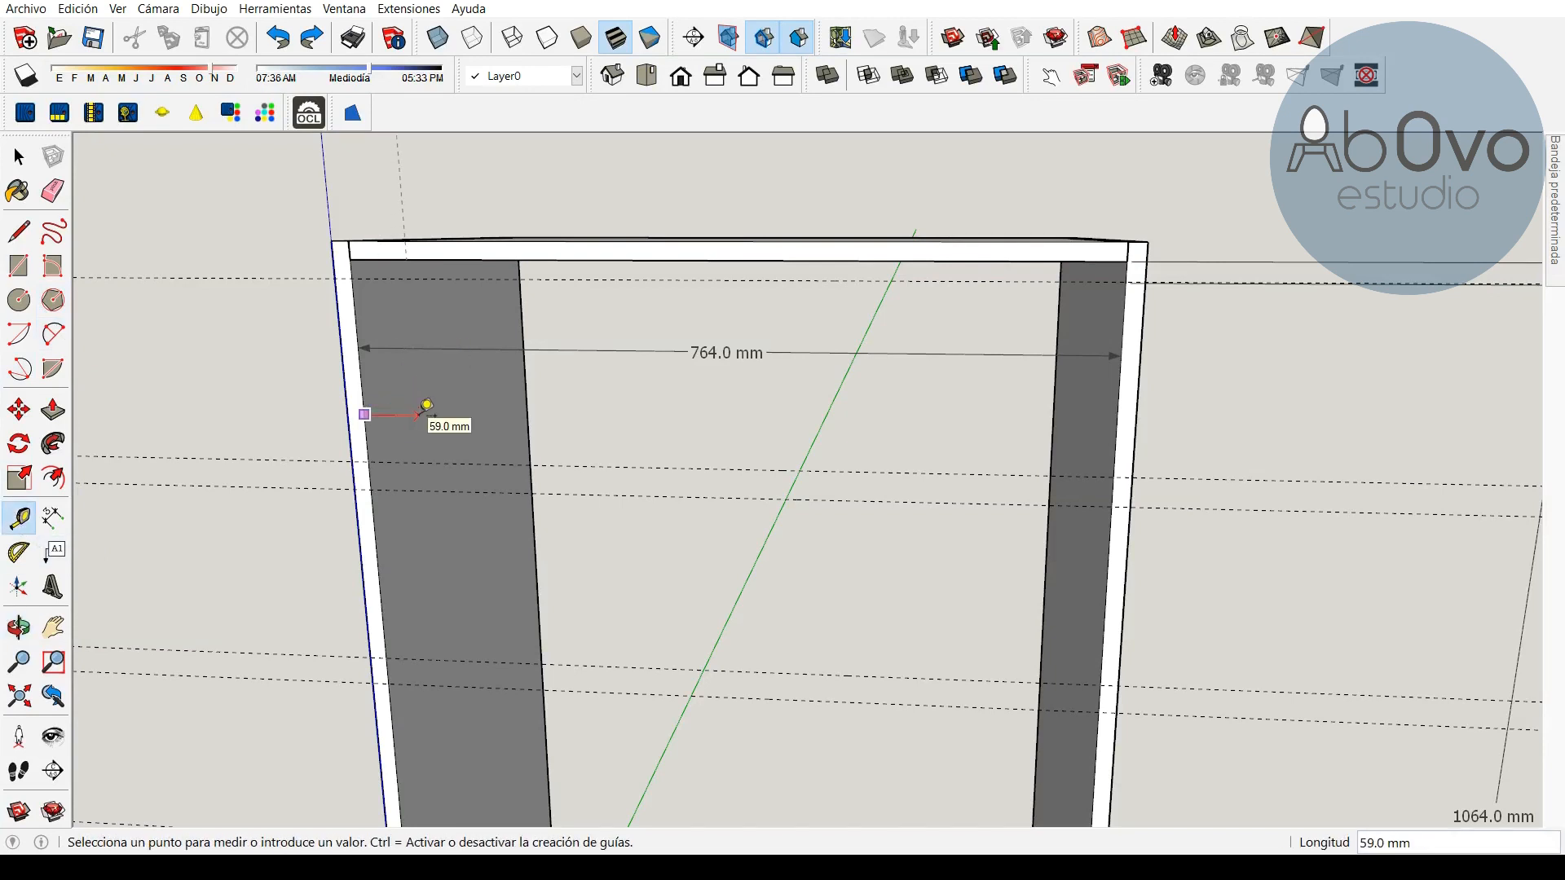
key(Return)
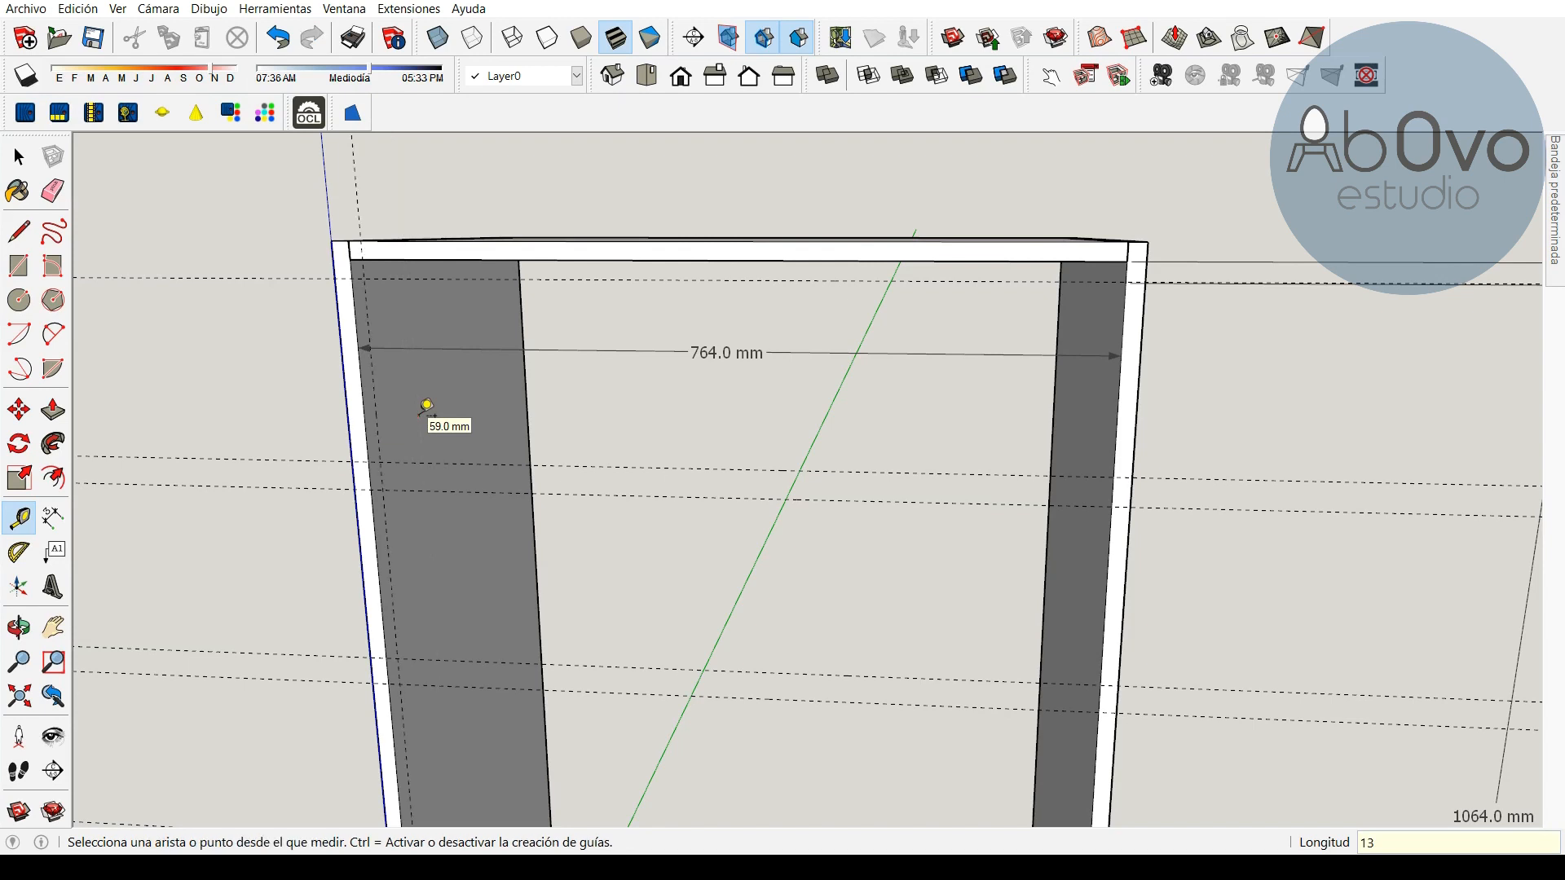
click(1116, 410)
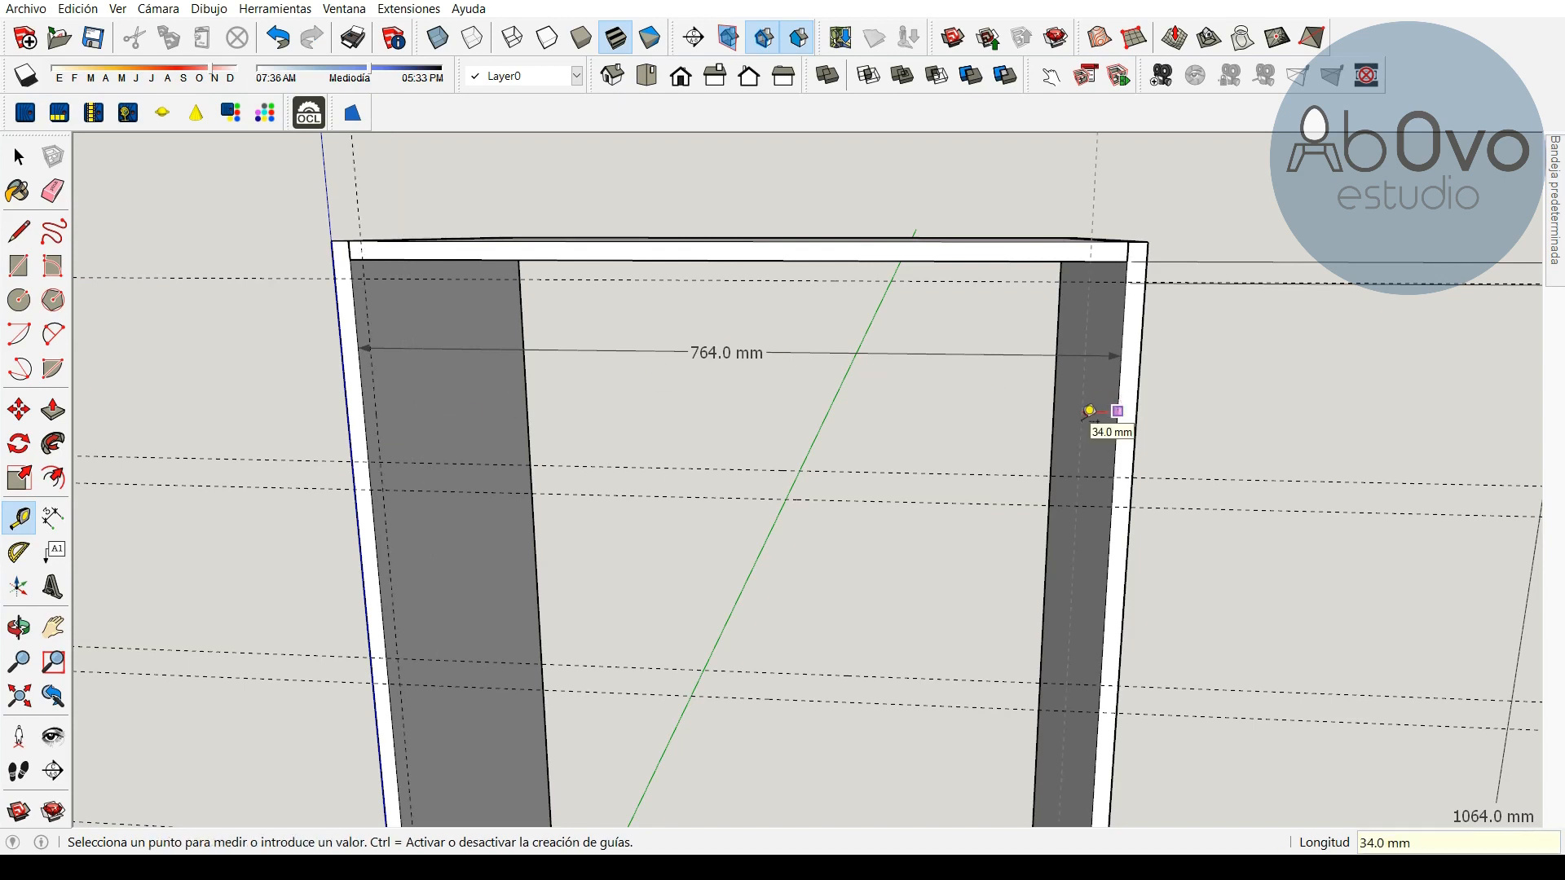
text(13)
key(Return)
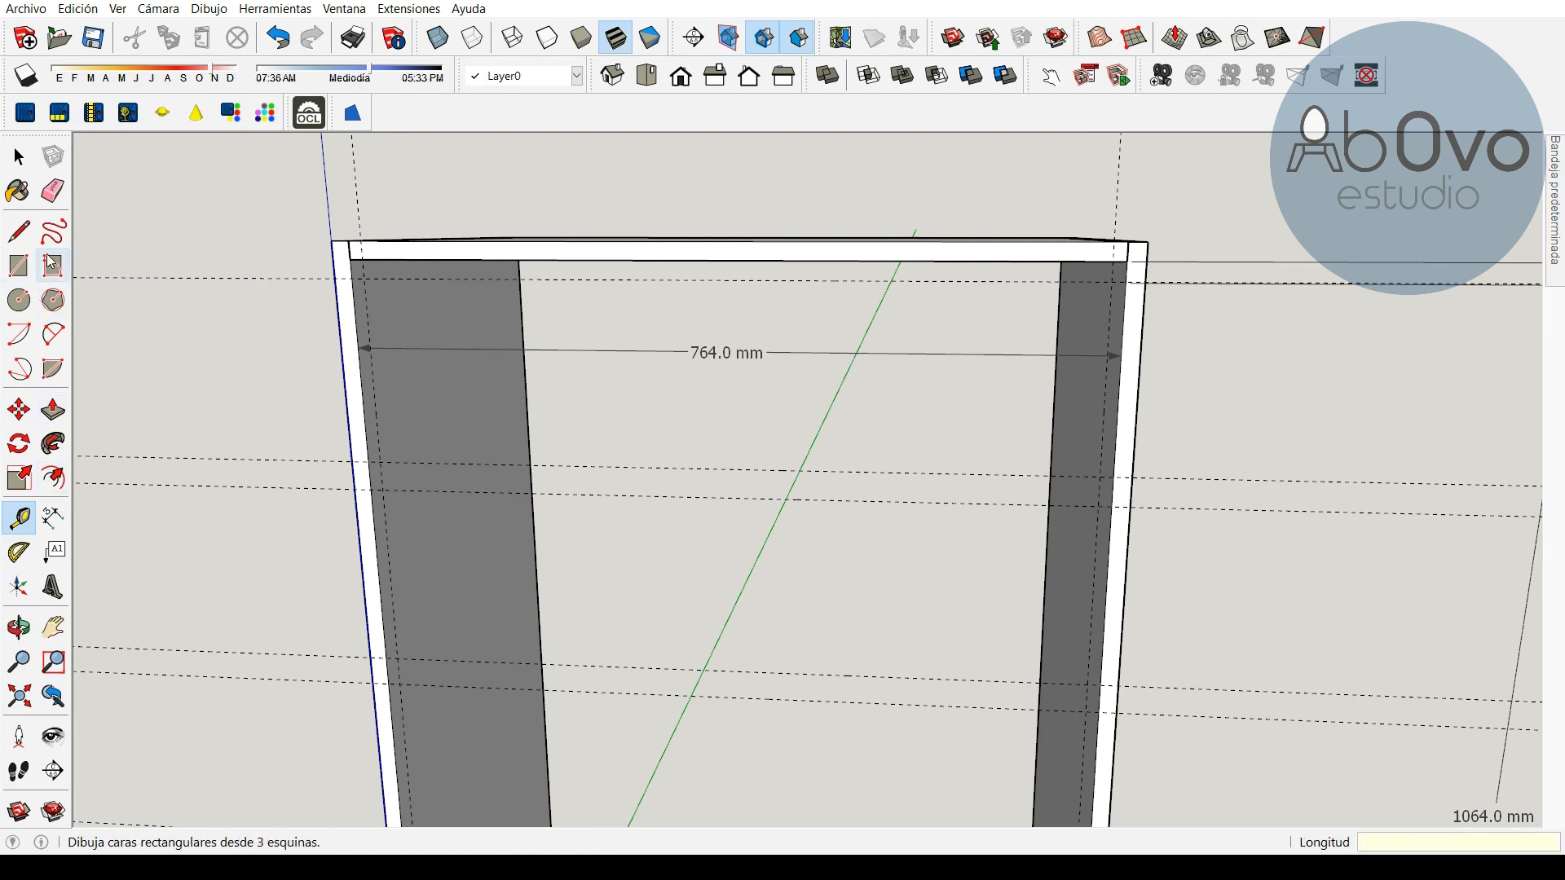
Dimension the distance between the two new vertical guides near the top
click(53, 519)
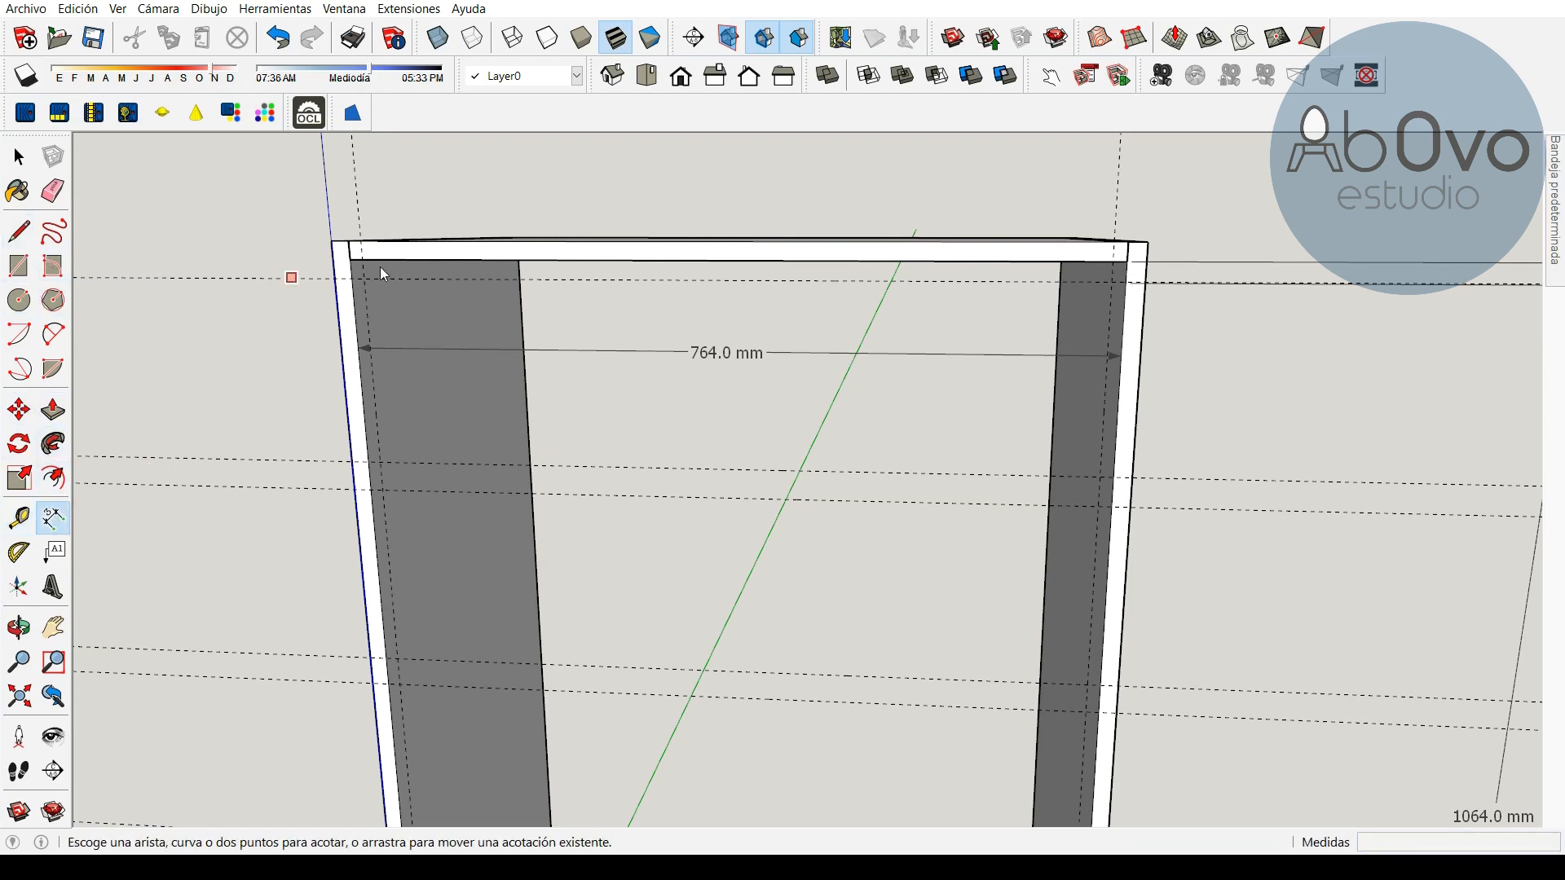
click(363, 278)
click(1112, 281)
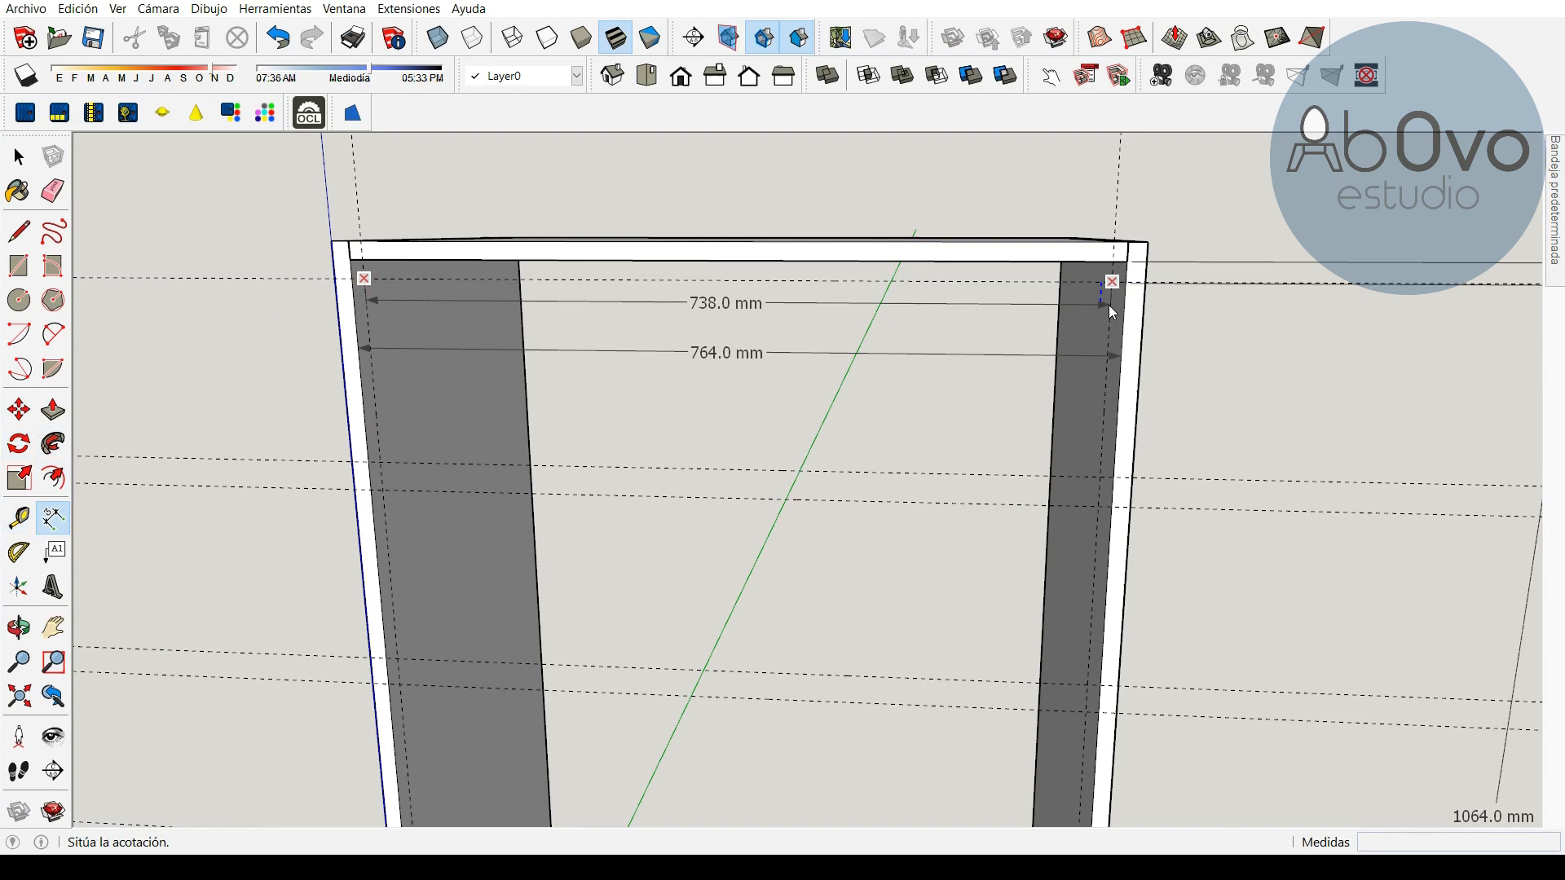
click(1108, 305)
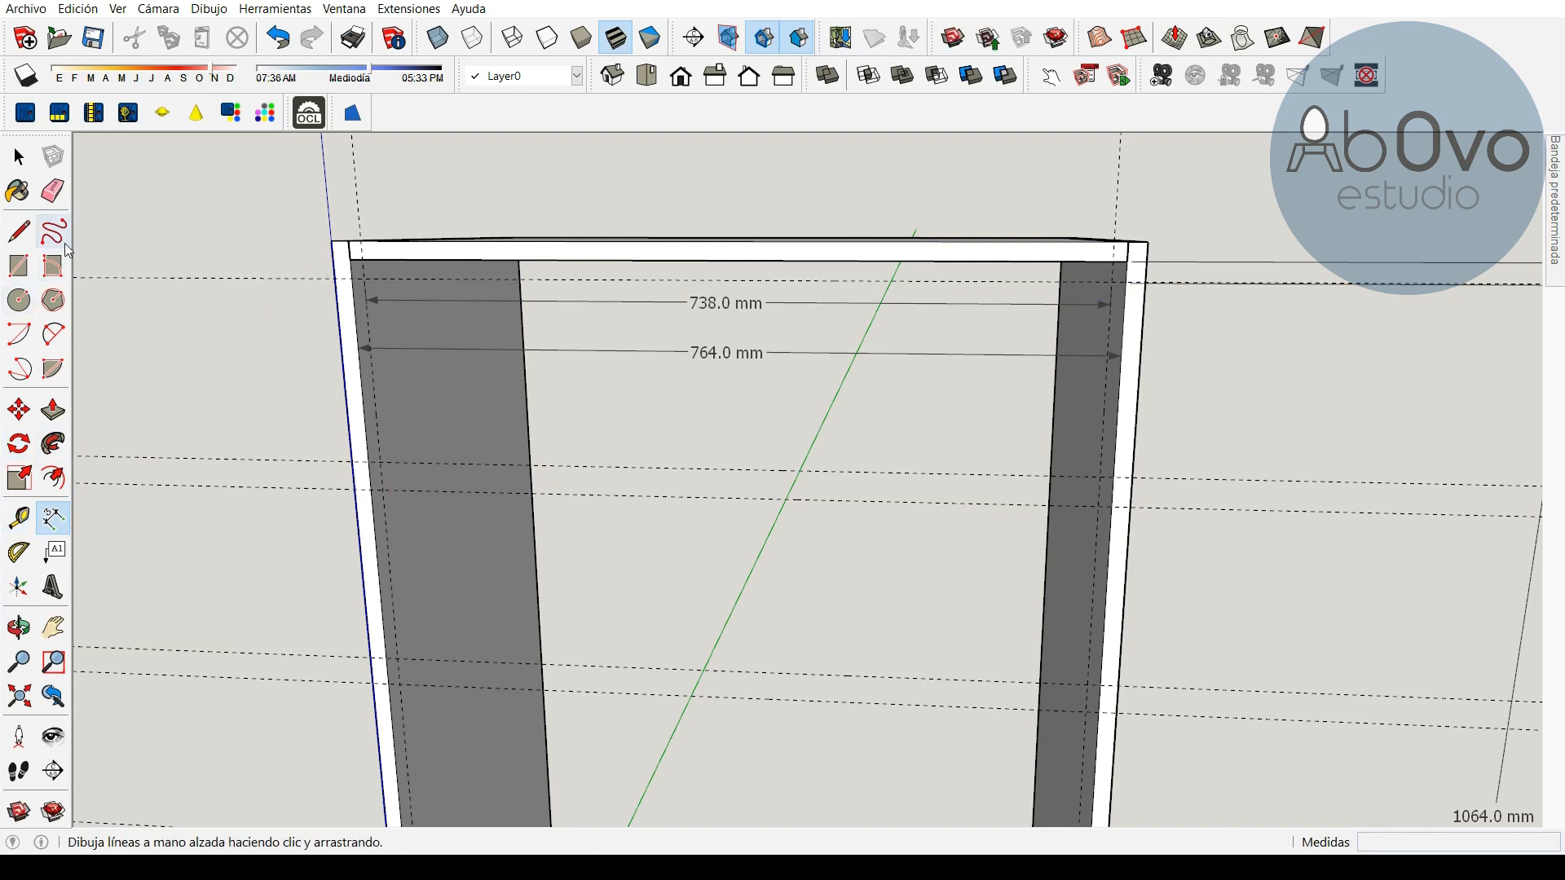
Erase the width dimensions and the vertical height dimension from the model
click(51, 196)
drag(760, 302, 766, 359)
click(1526, 652)
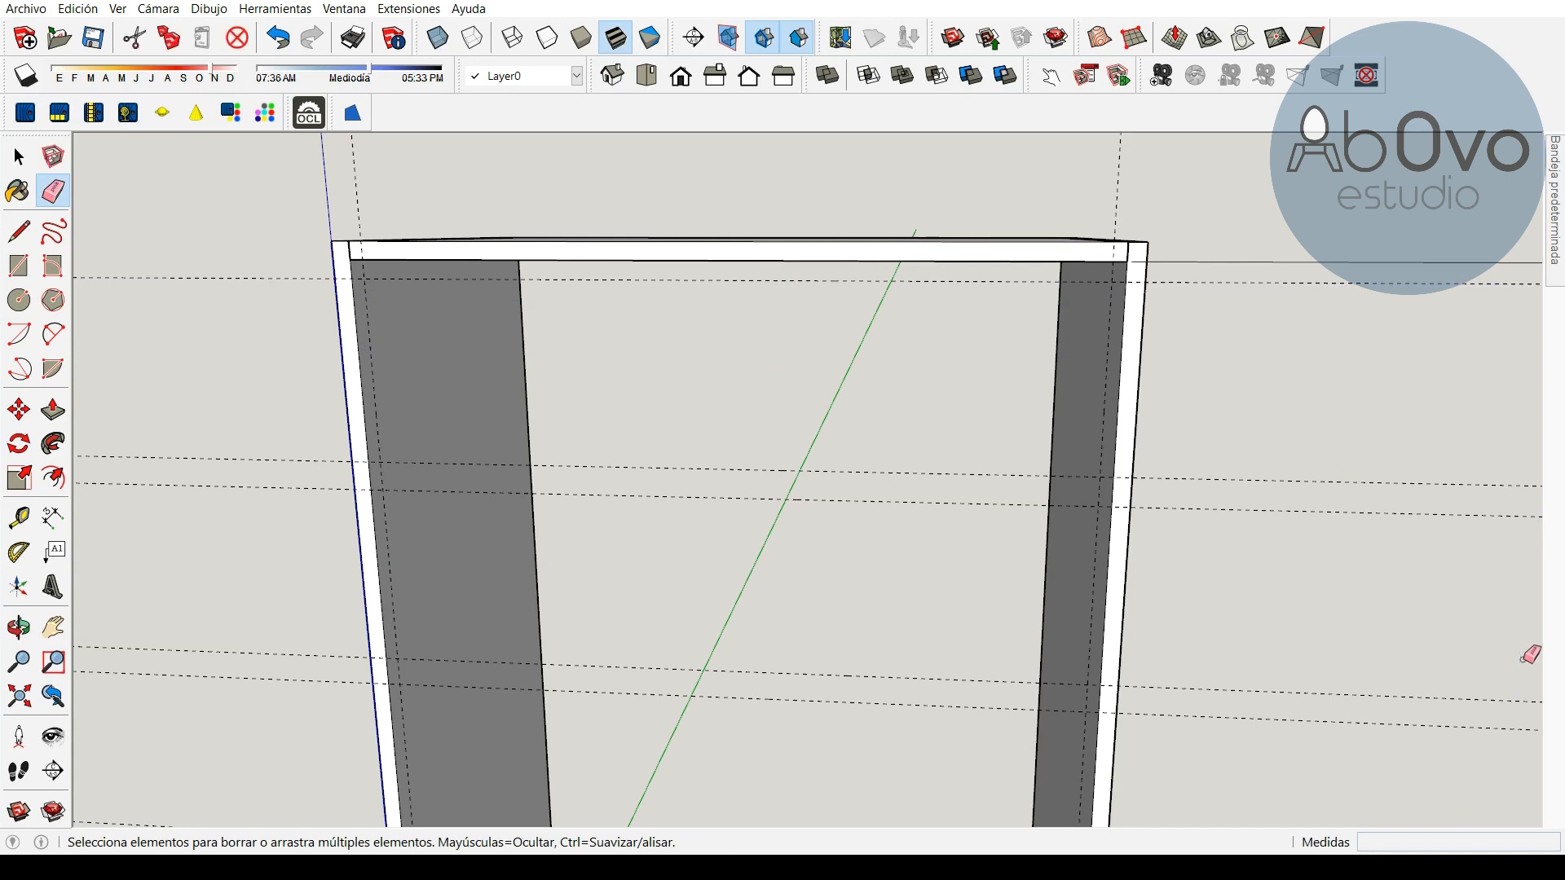
click(19, 627)
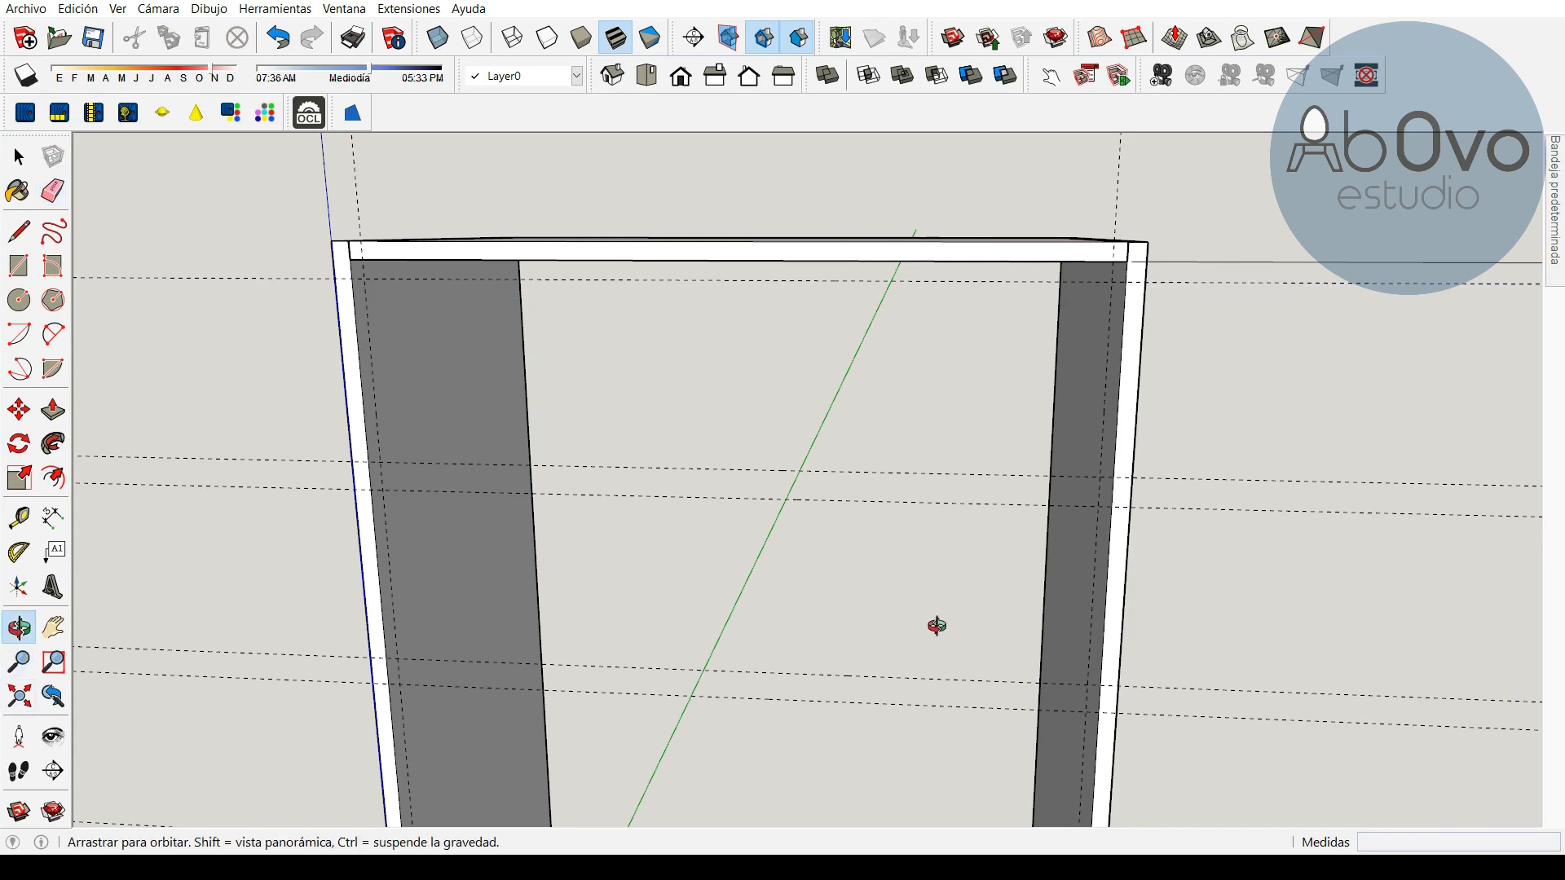
drag(1173, 549, 967, 506)
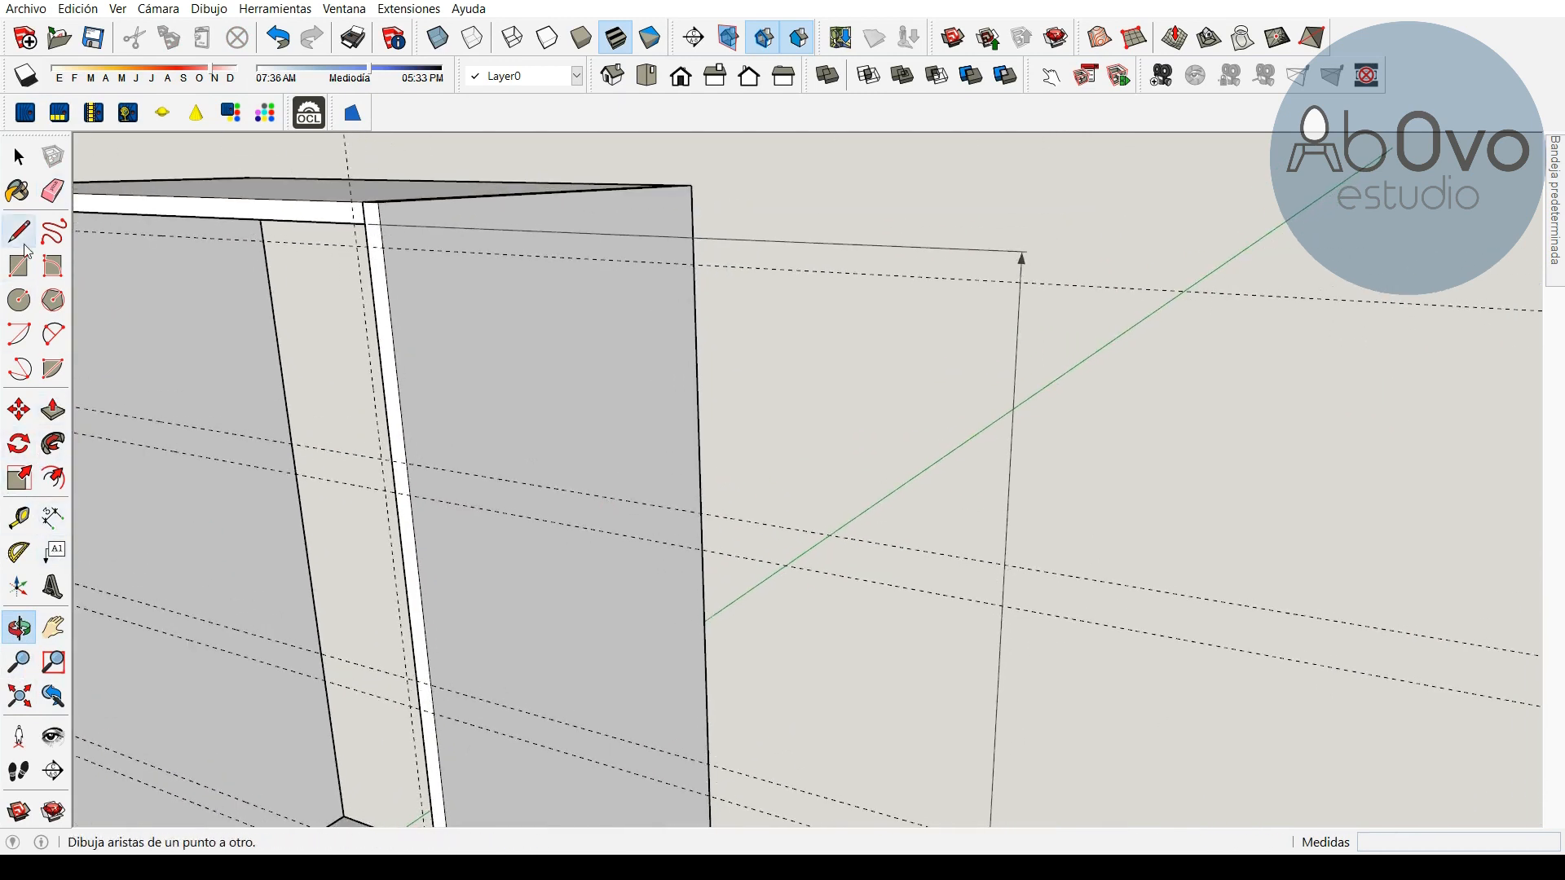
click(52, 191)
click(1014, 418)
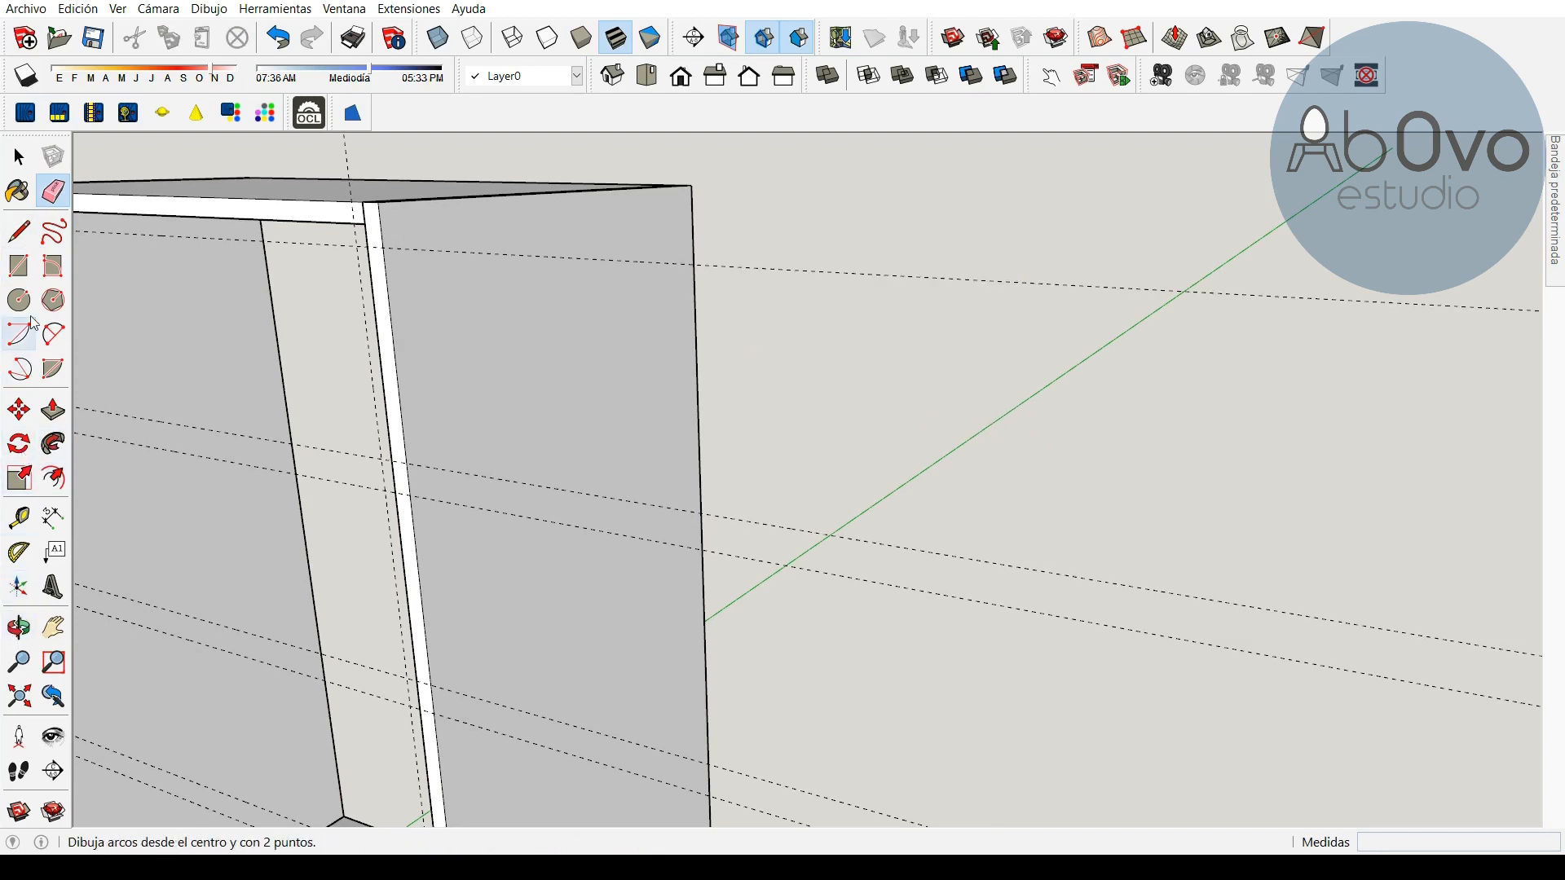
Draw a 738 by 189 mm rectangle starting at the vertical guide's intersection with the upper guide
click(23, 272)
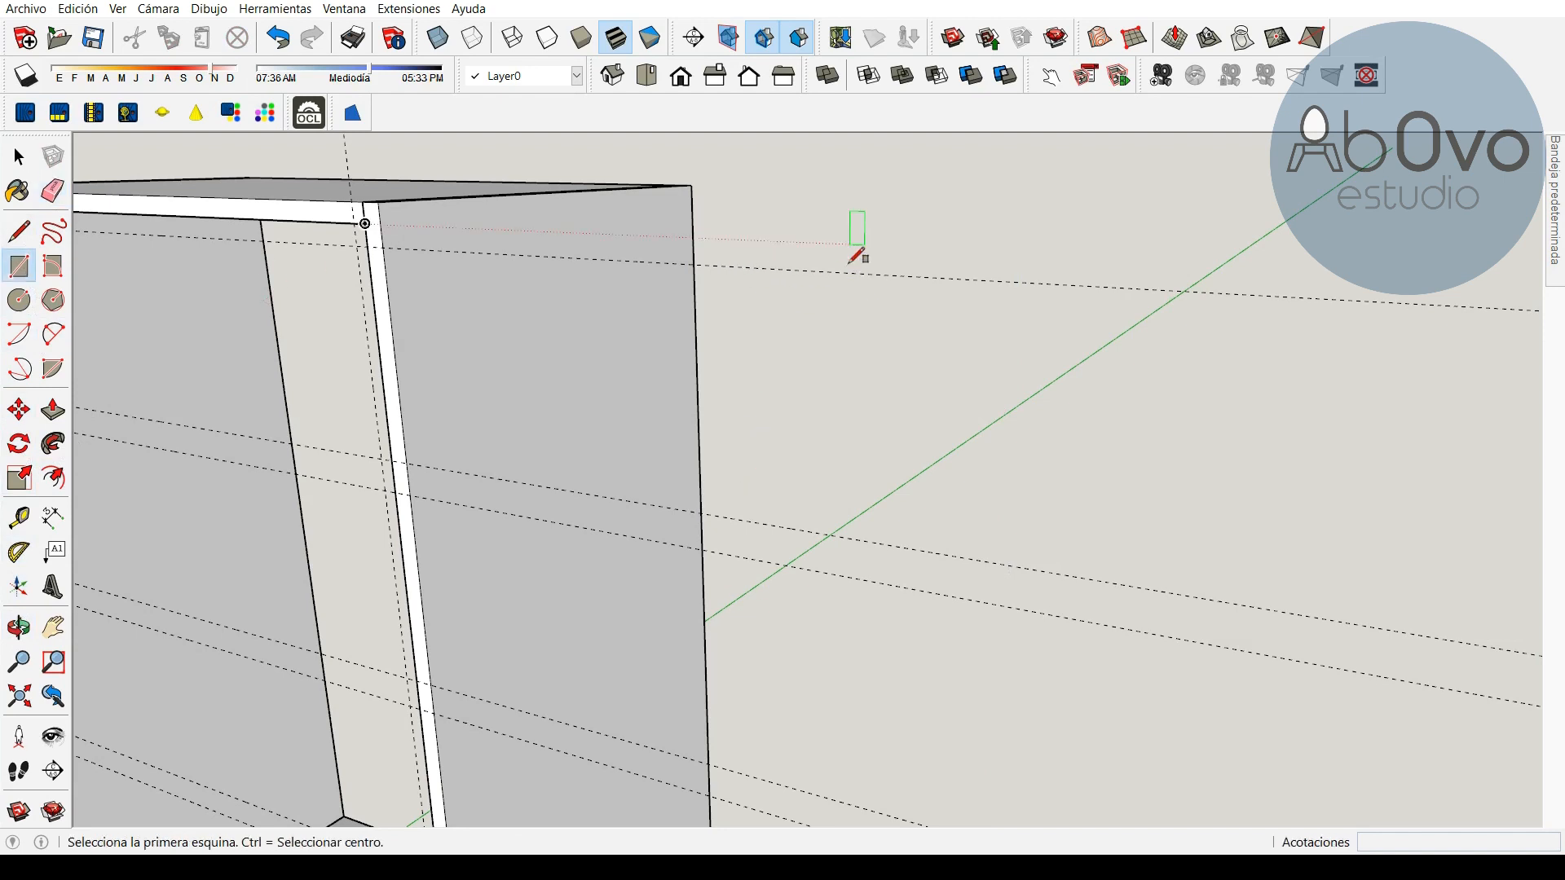
click(803, 270)
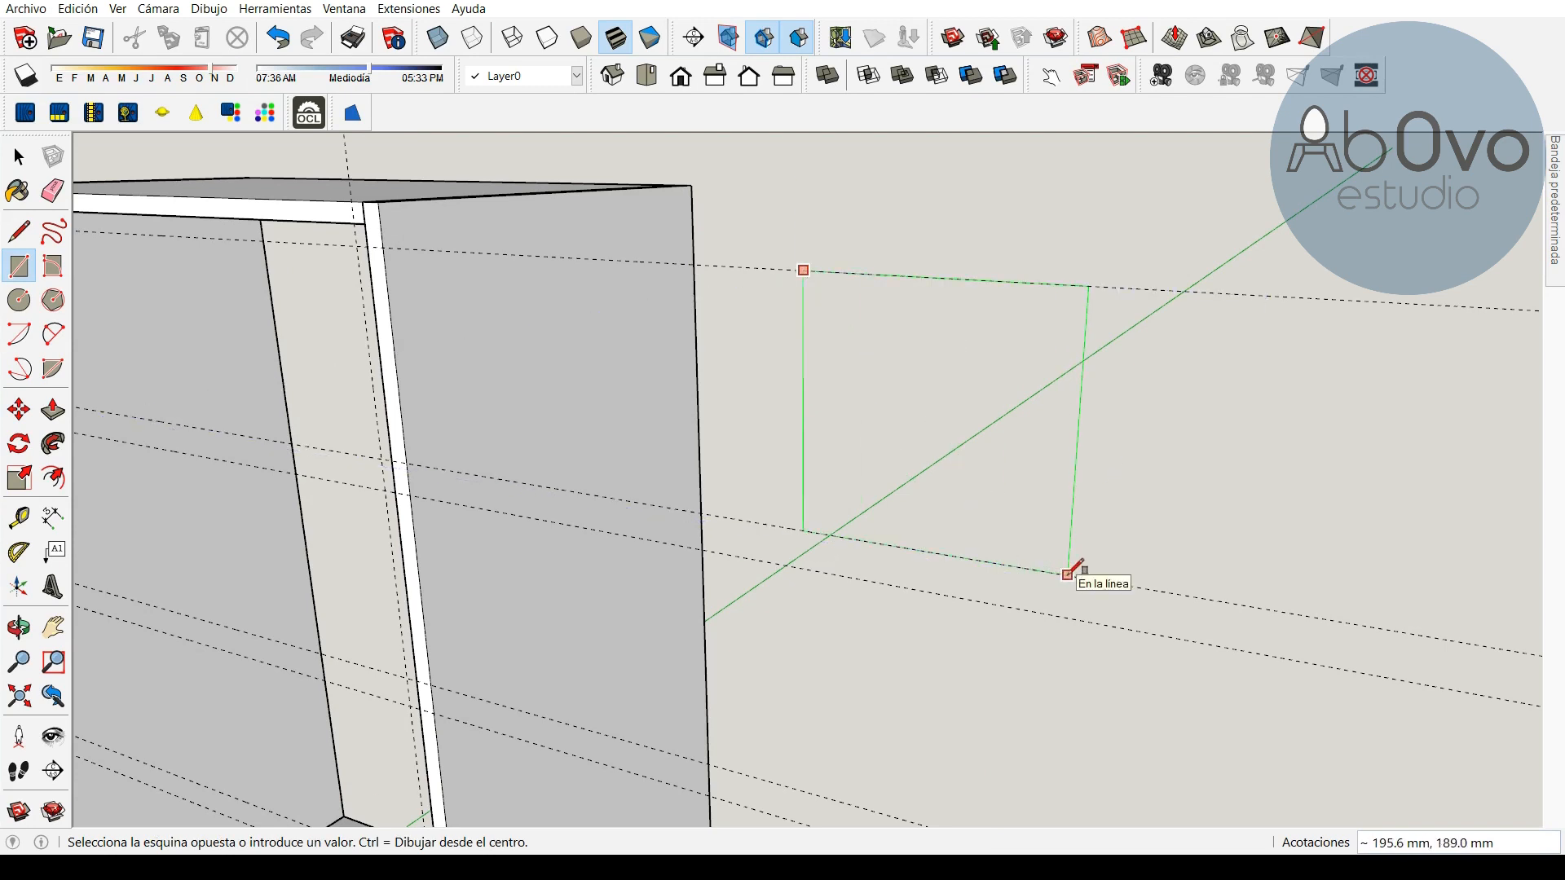
text(738,189)
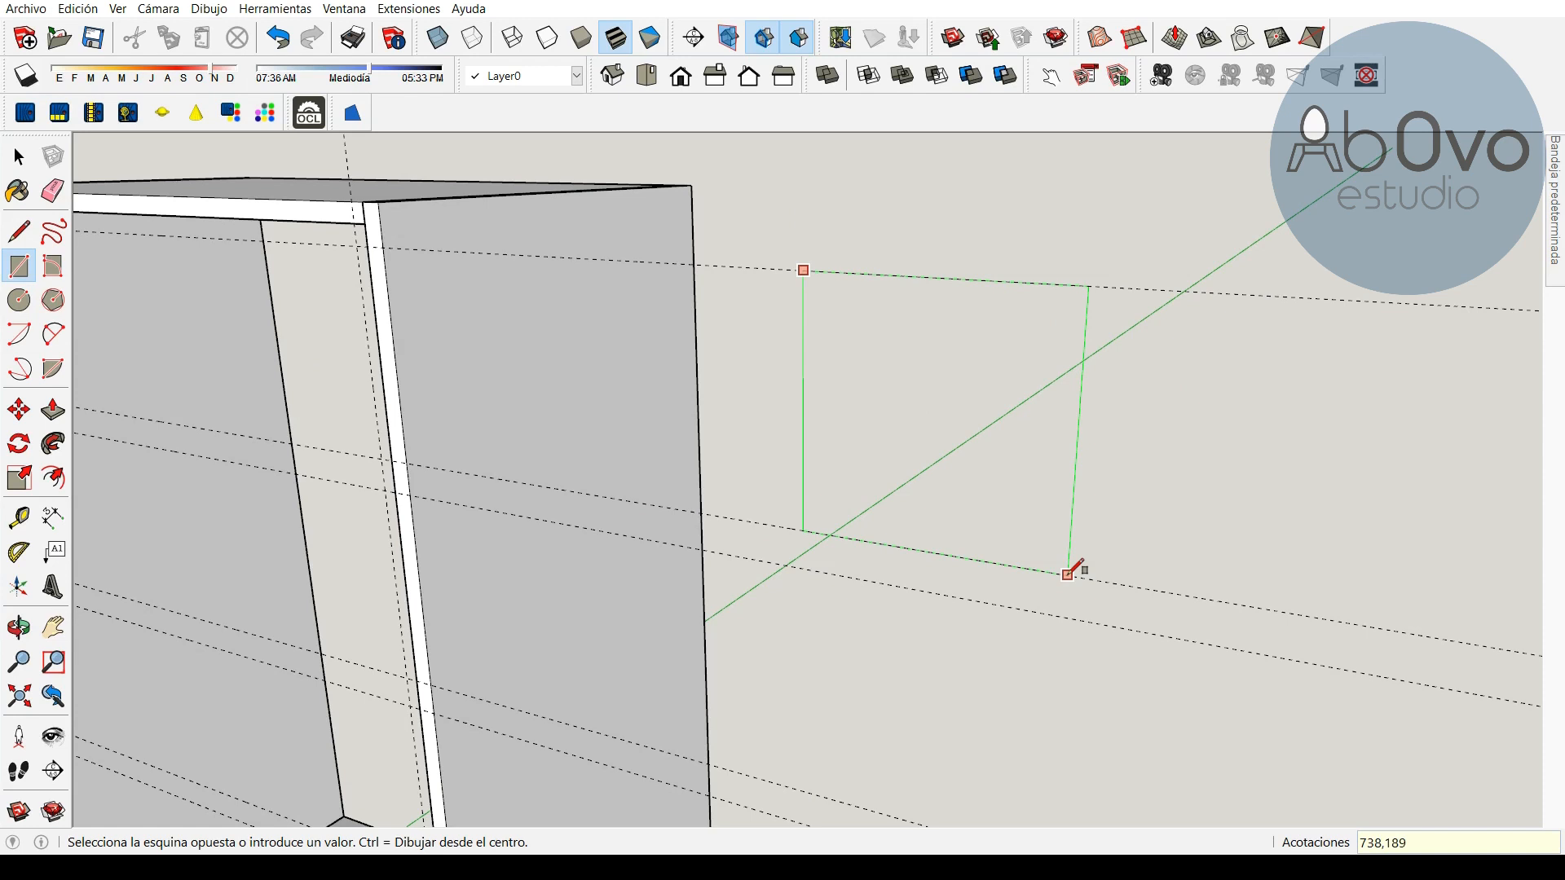
key(Return)
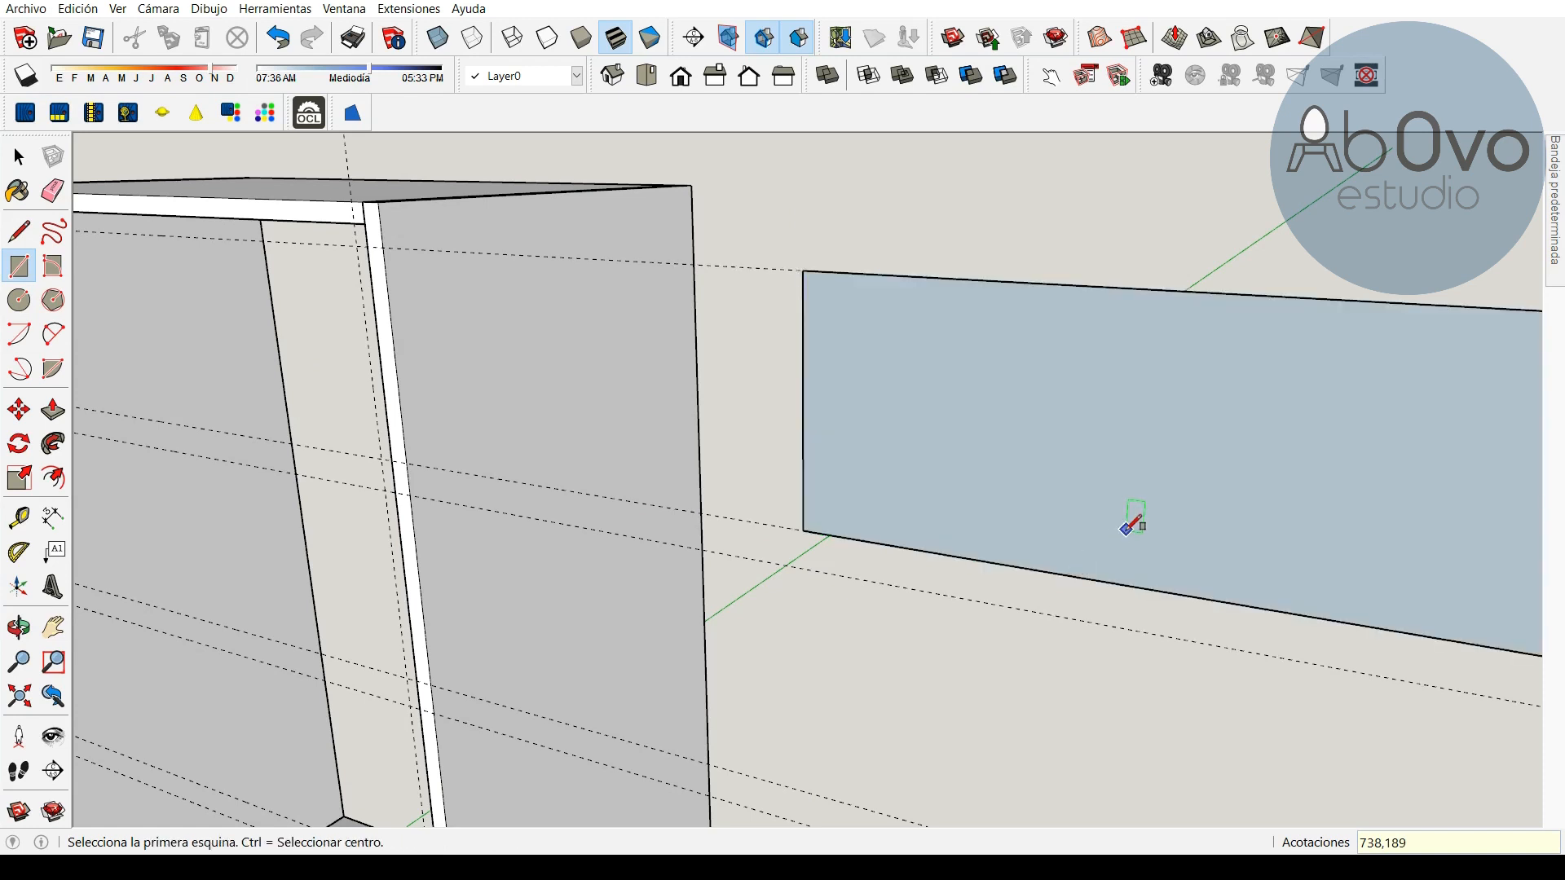
Make the new rectangle a component named "tapa delantera"
scroll(1132, 530, down, 2)
click(31, 626)
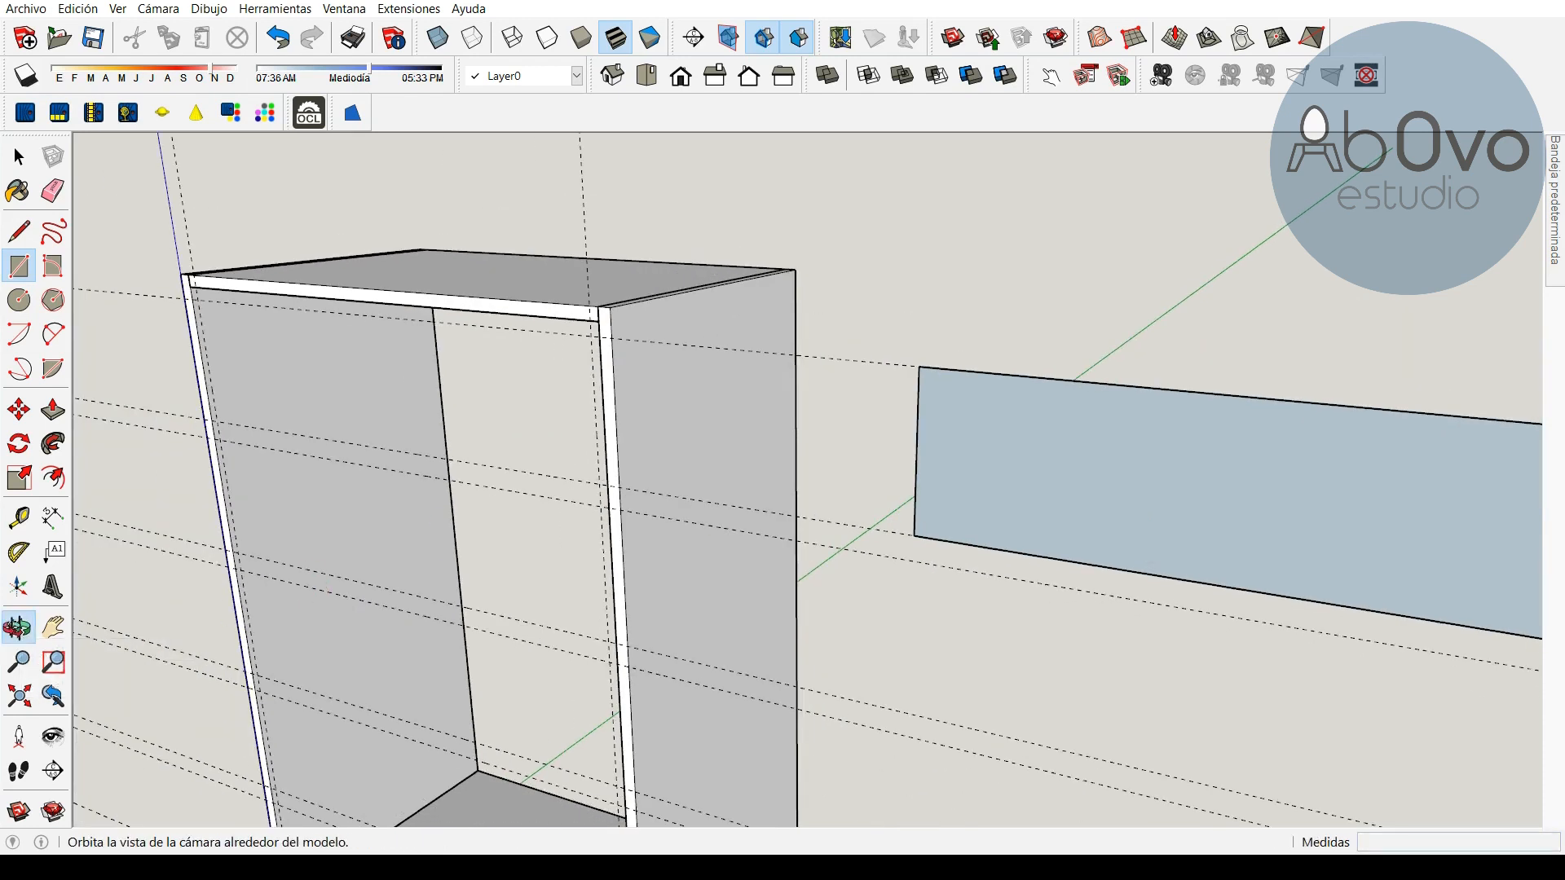
drag(1117, 576, 650, 467)
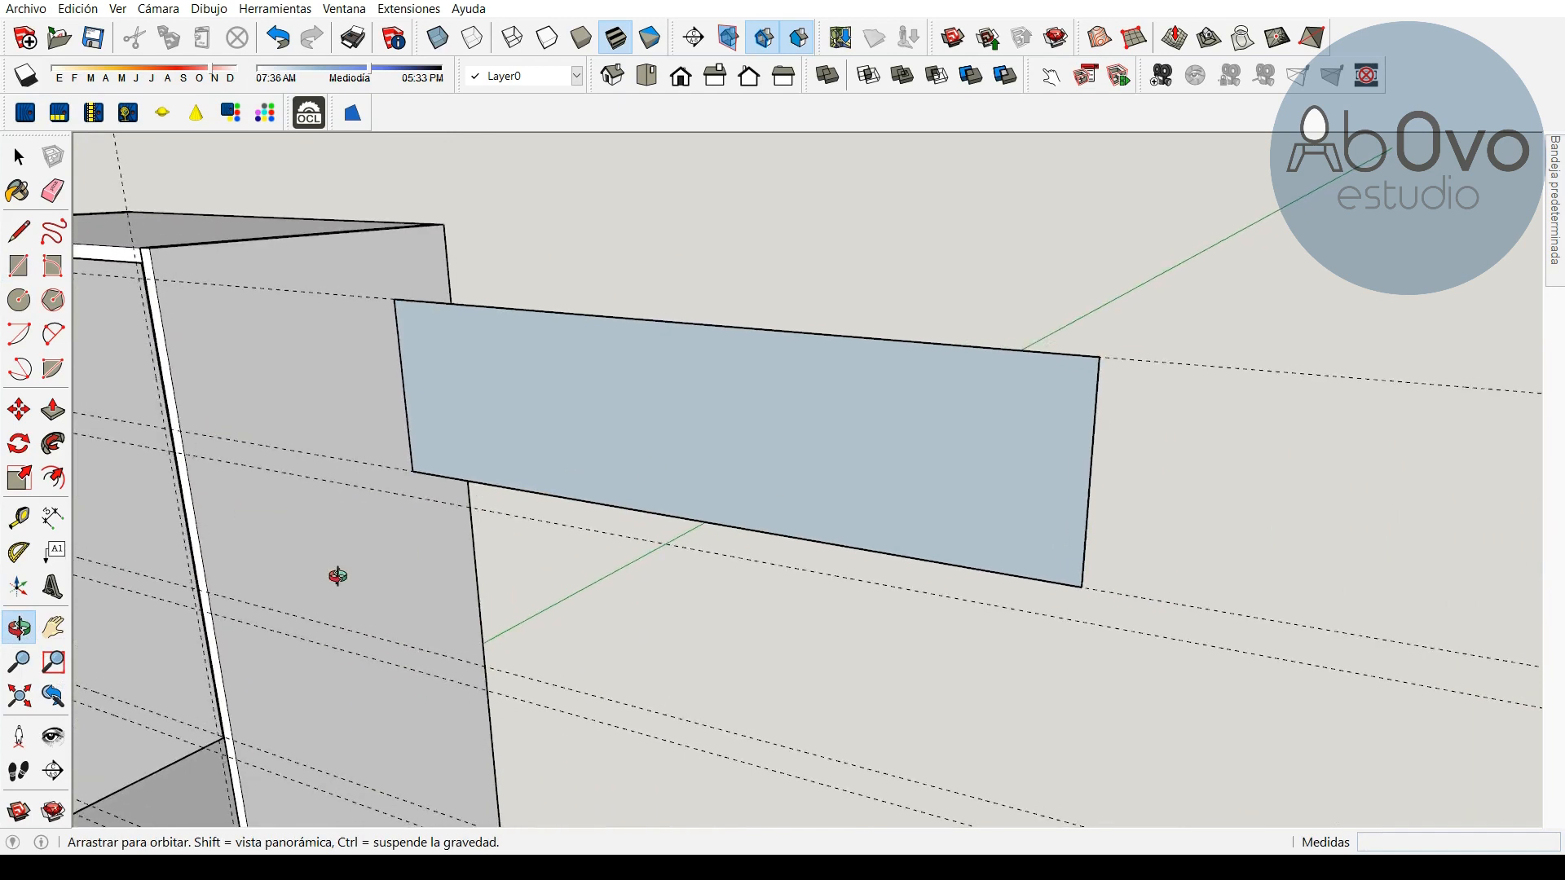
key(space)
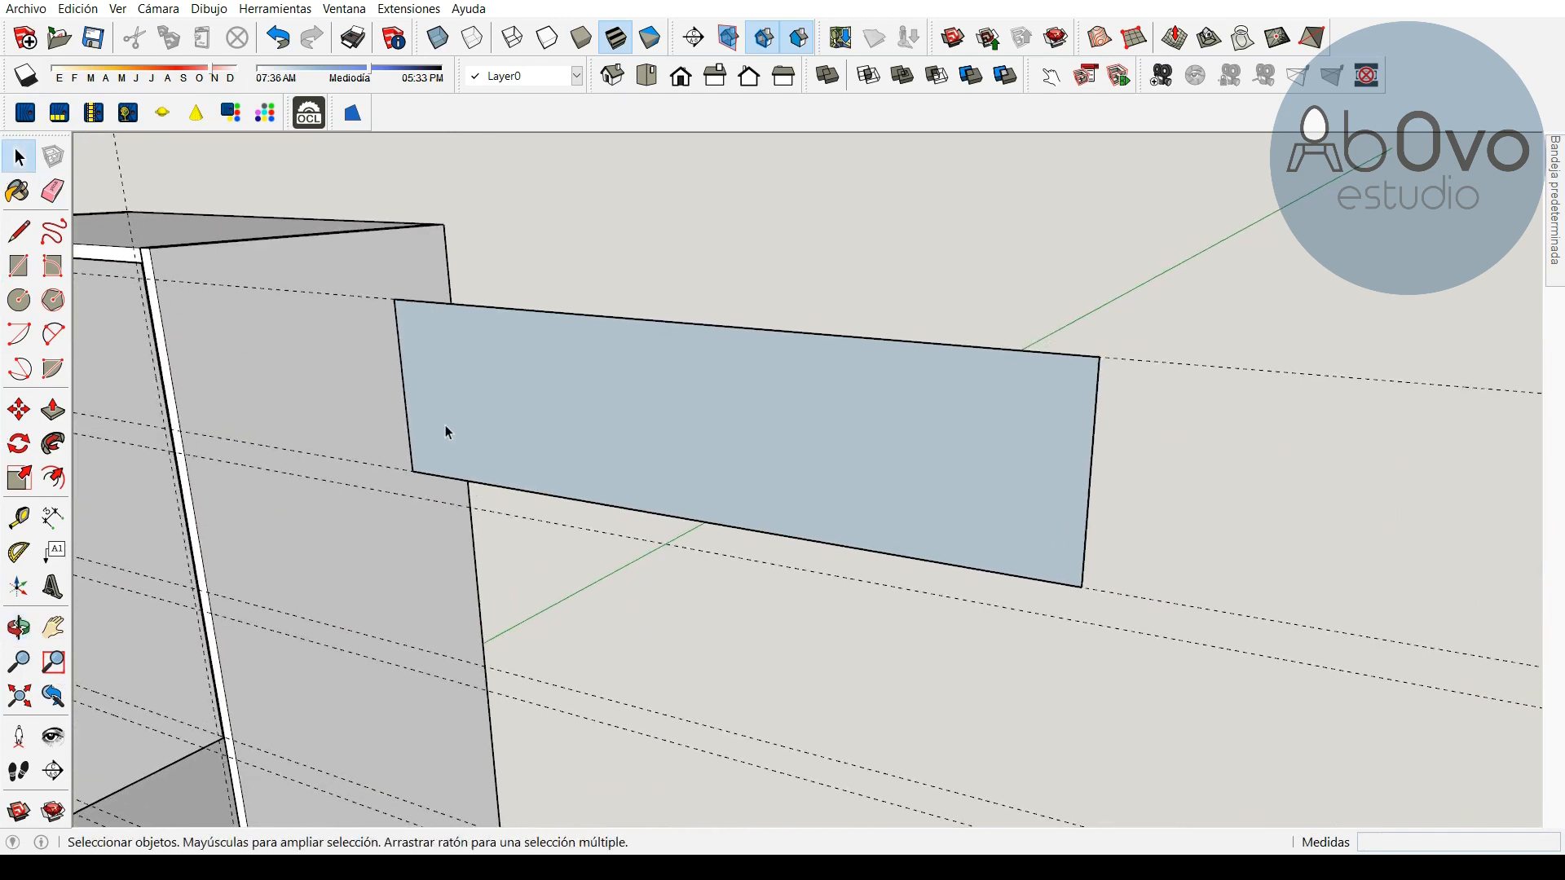
click(701, 432)
right_click(726, 422)
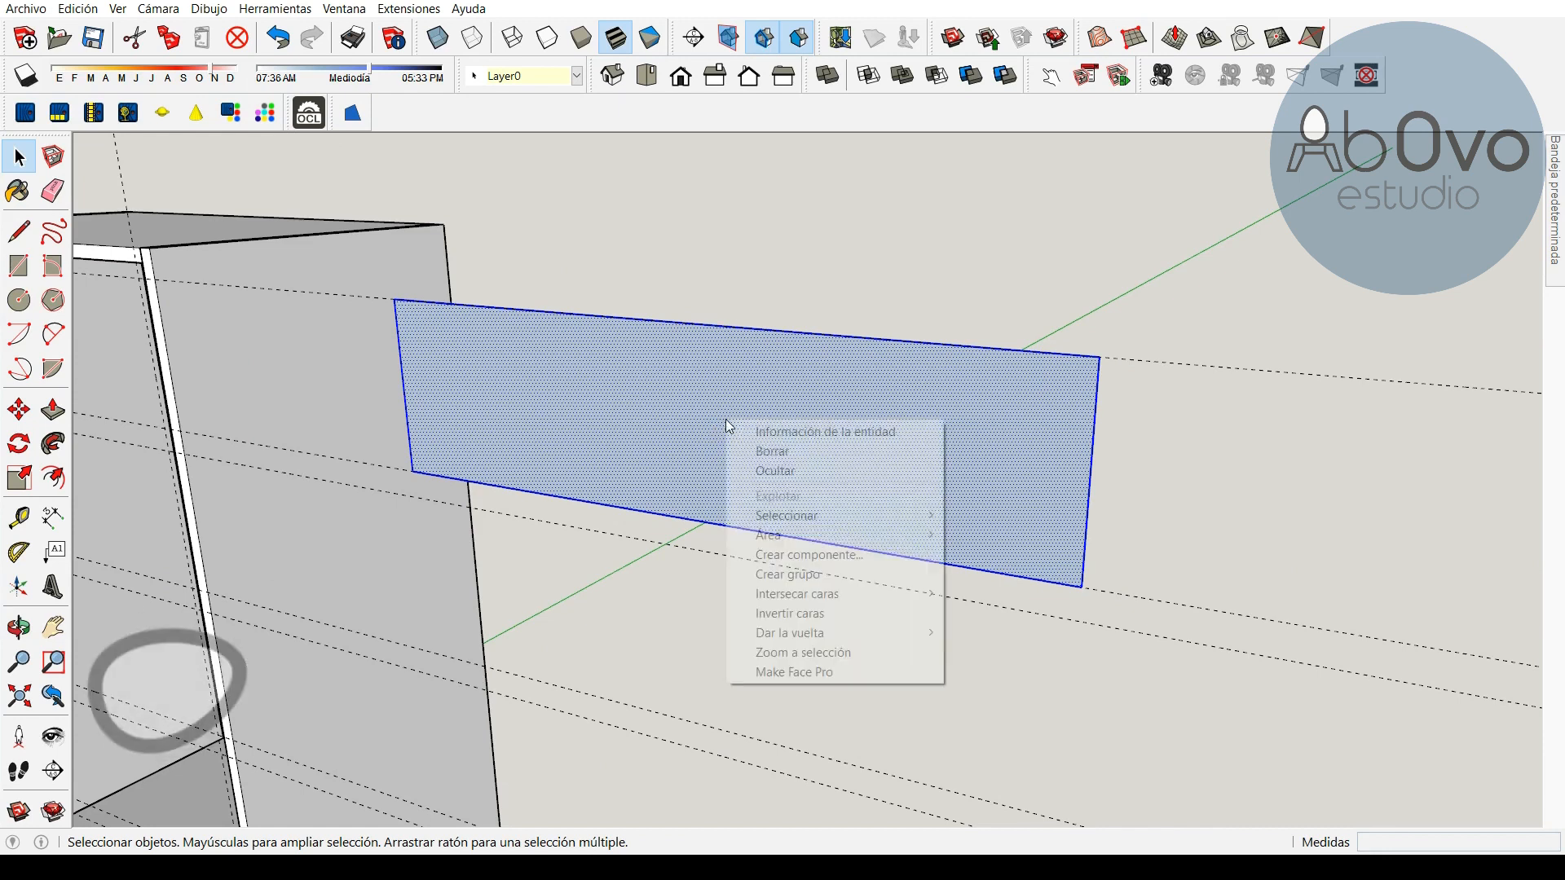
click(819, 554)
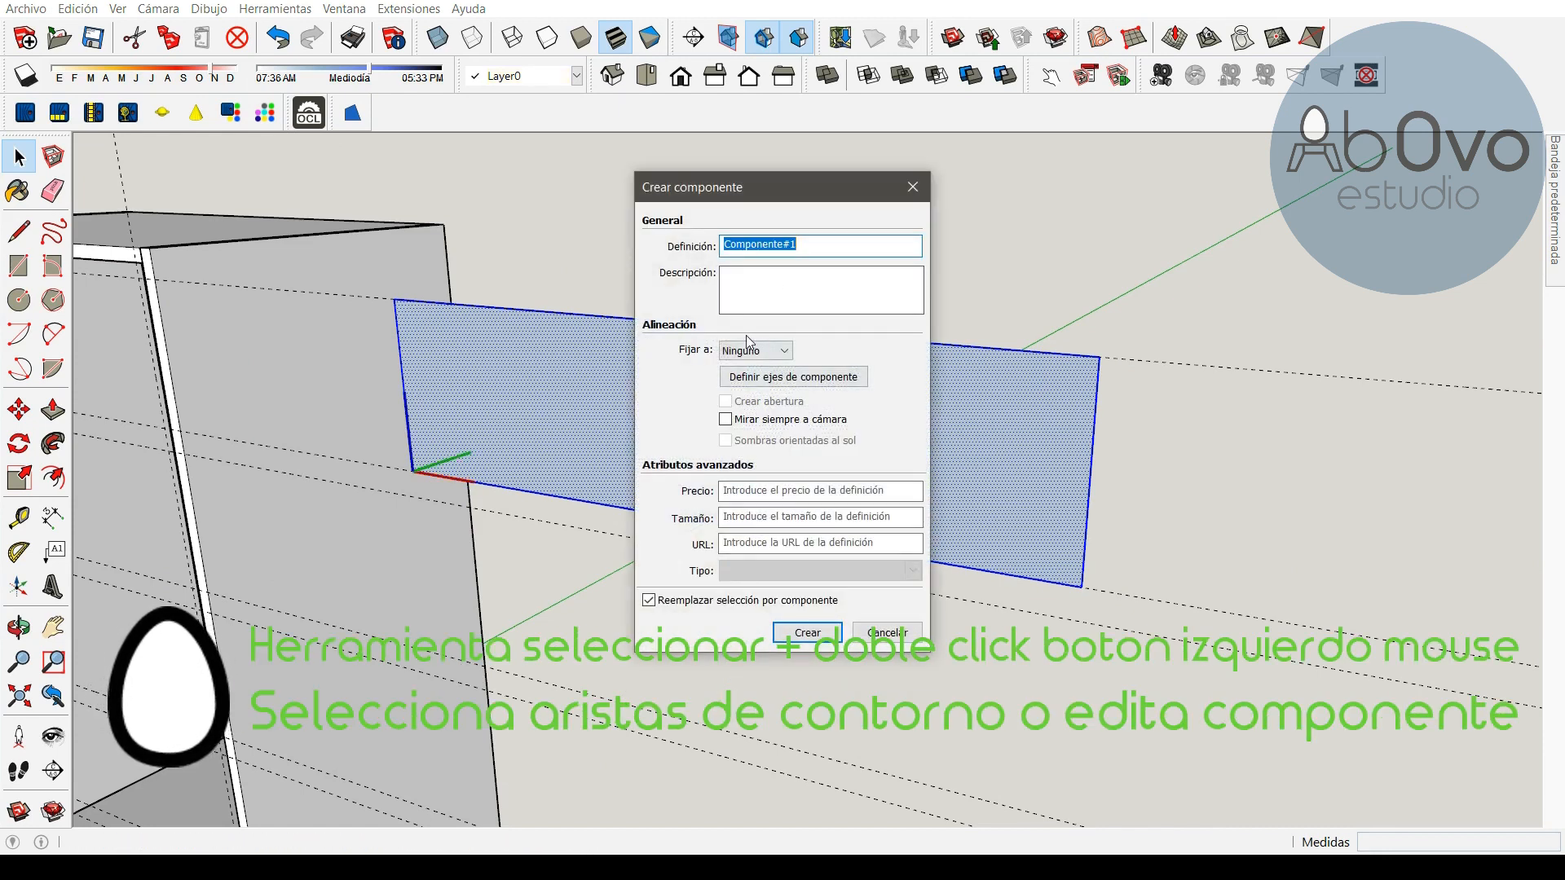
text(ta)
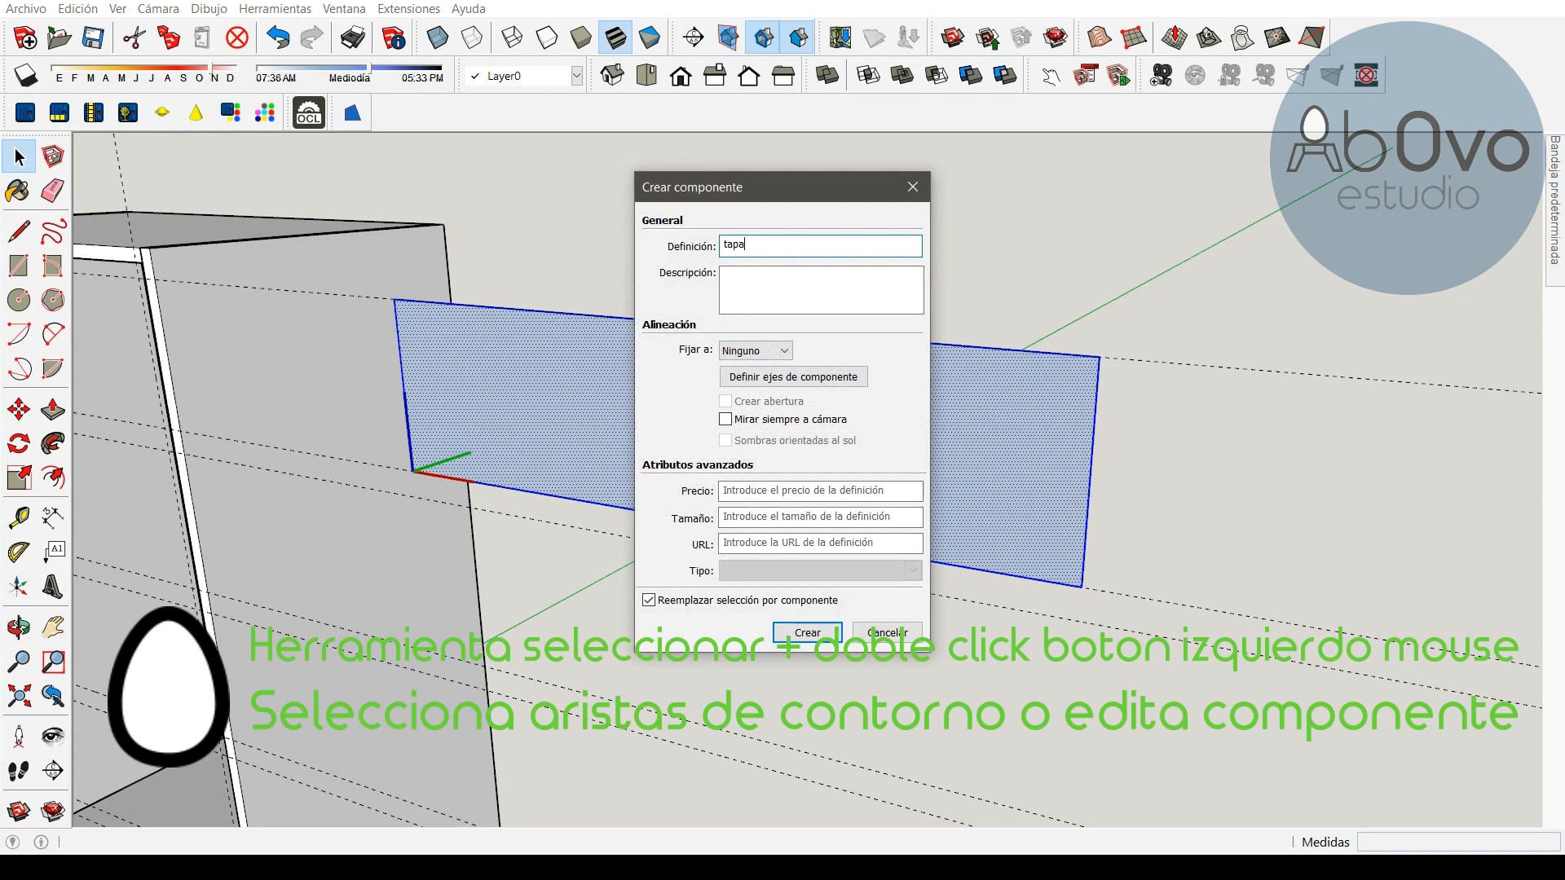
text(pa)
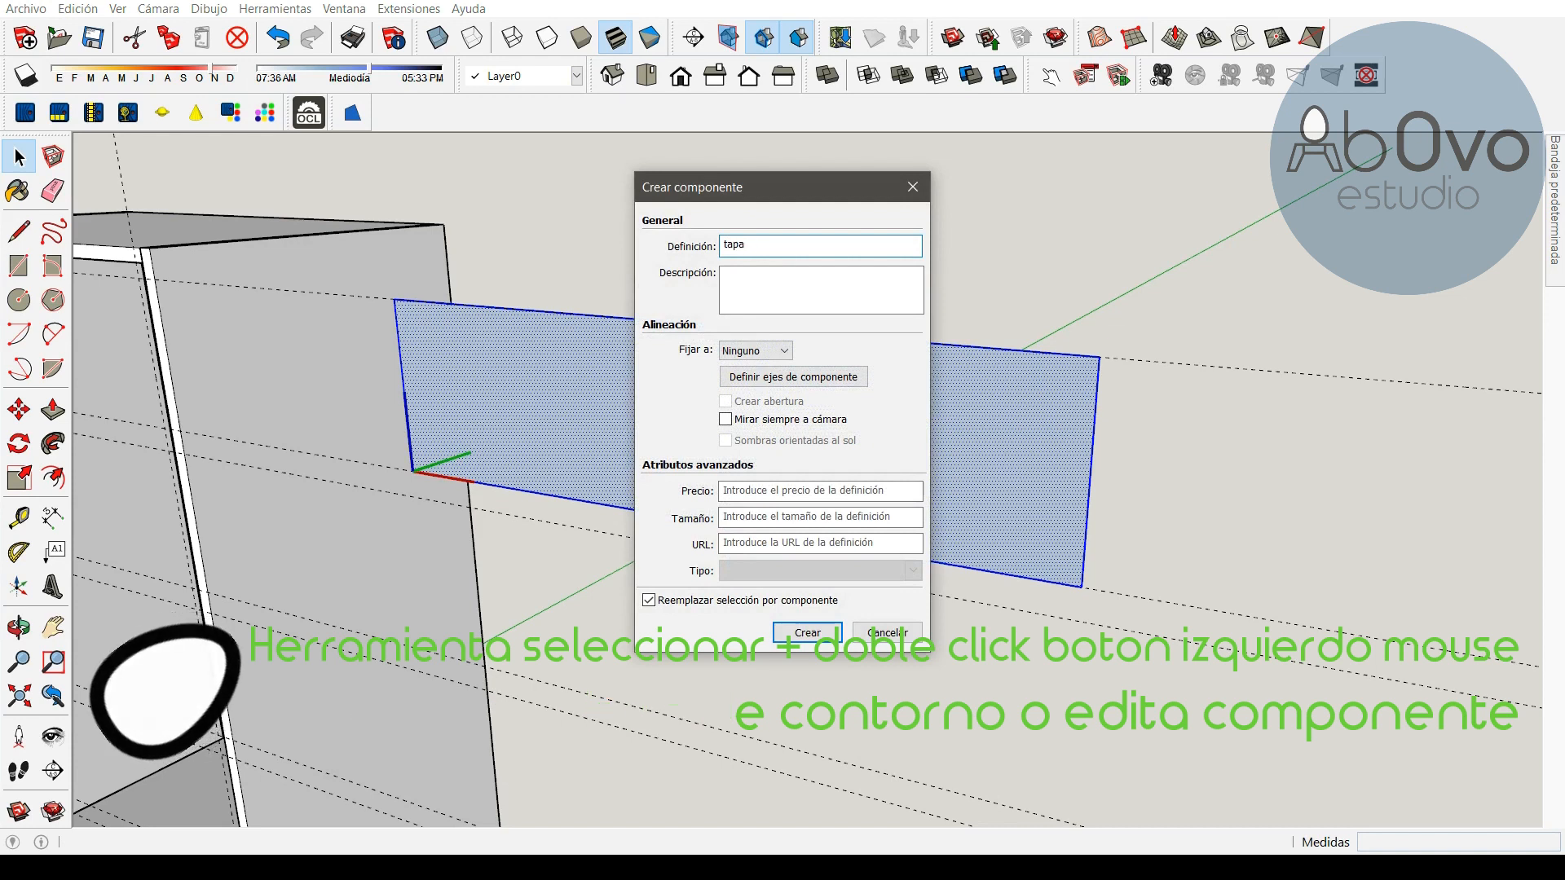
text( delantera cajon)
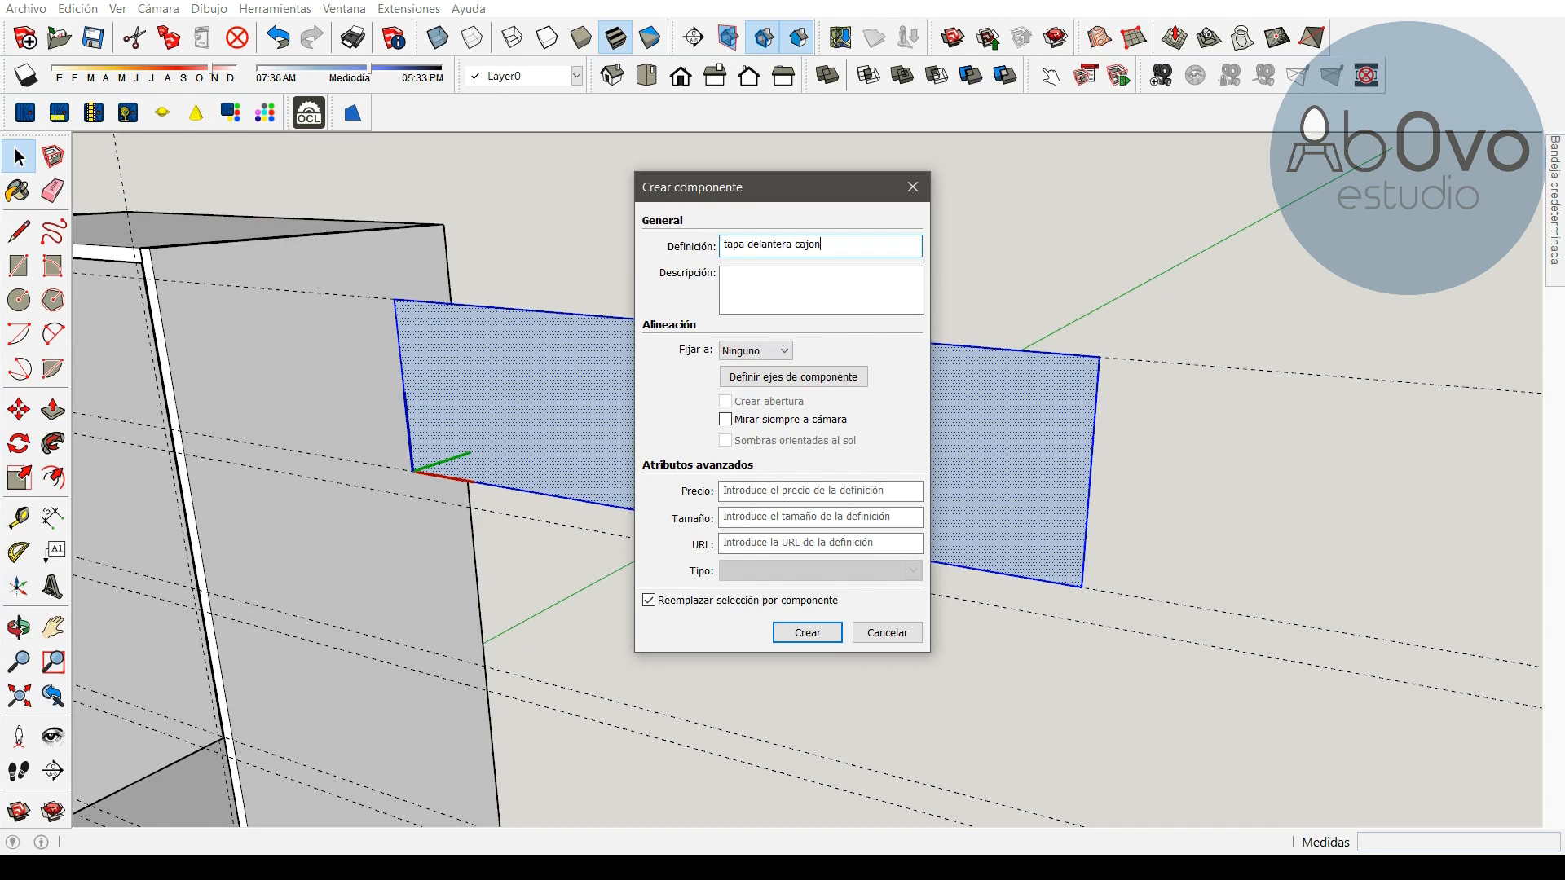
key(Return)
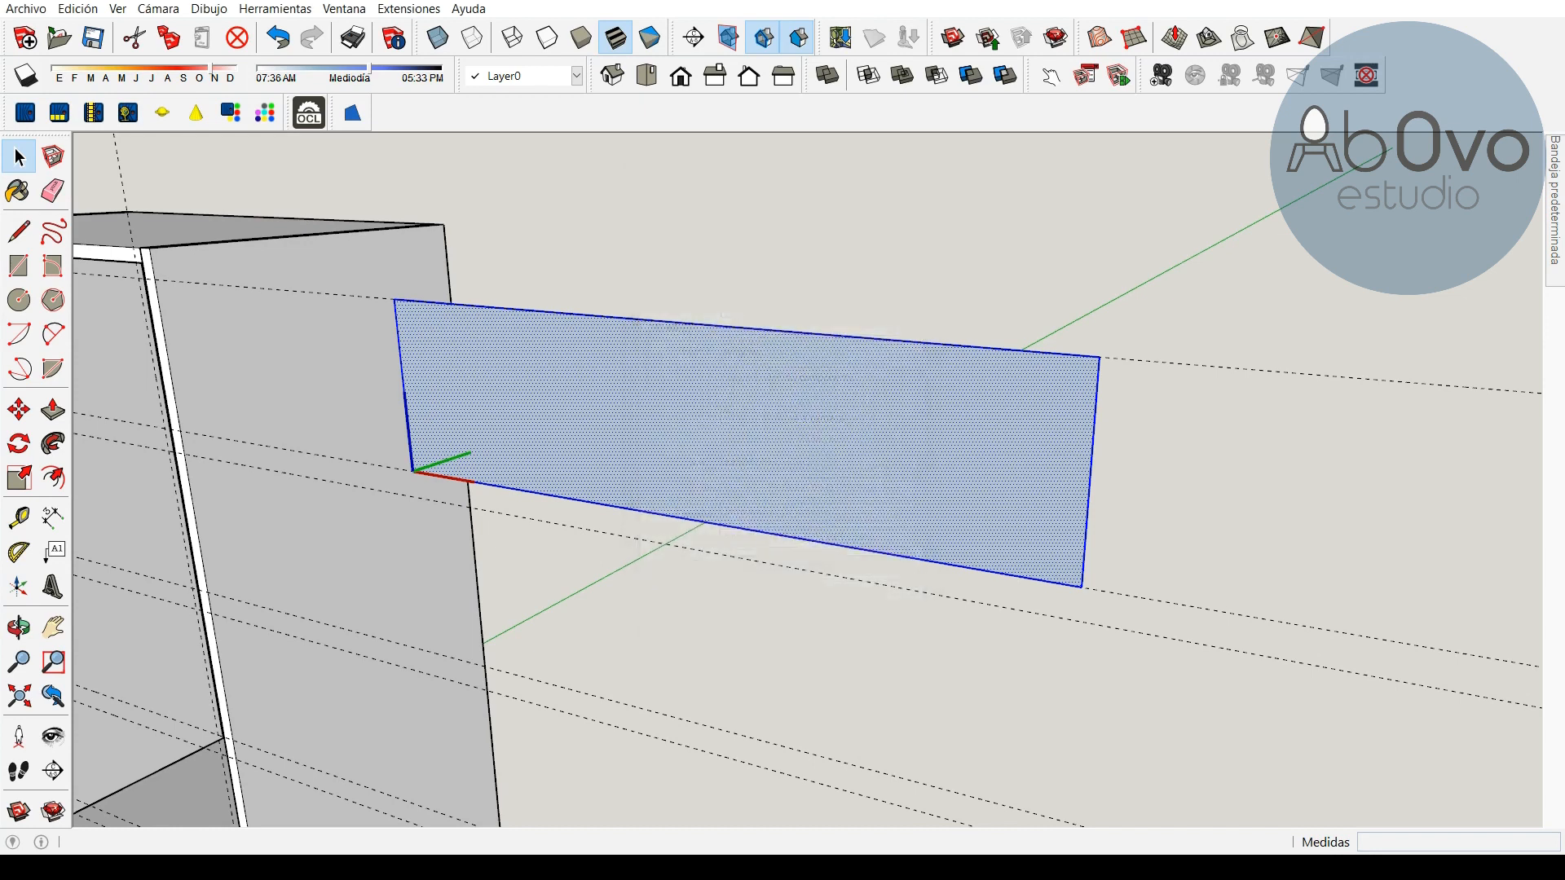
Edit the "tapa delantera" component and push/pull its face 18 mm to give it thickness
right_click(720, 374)
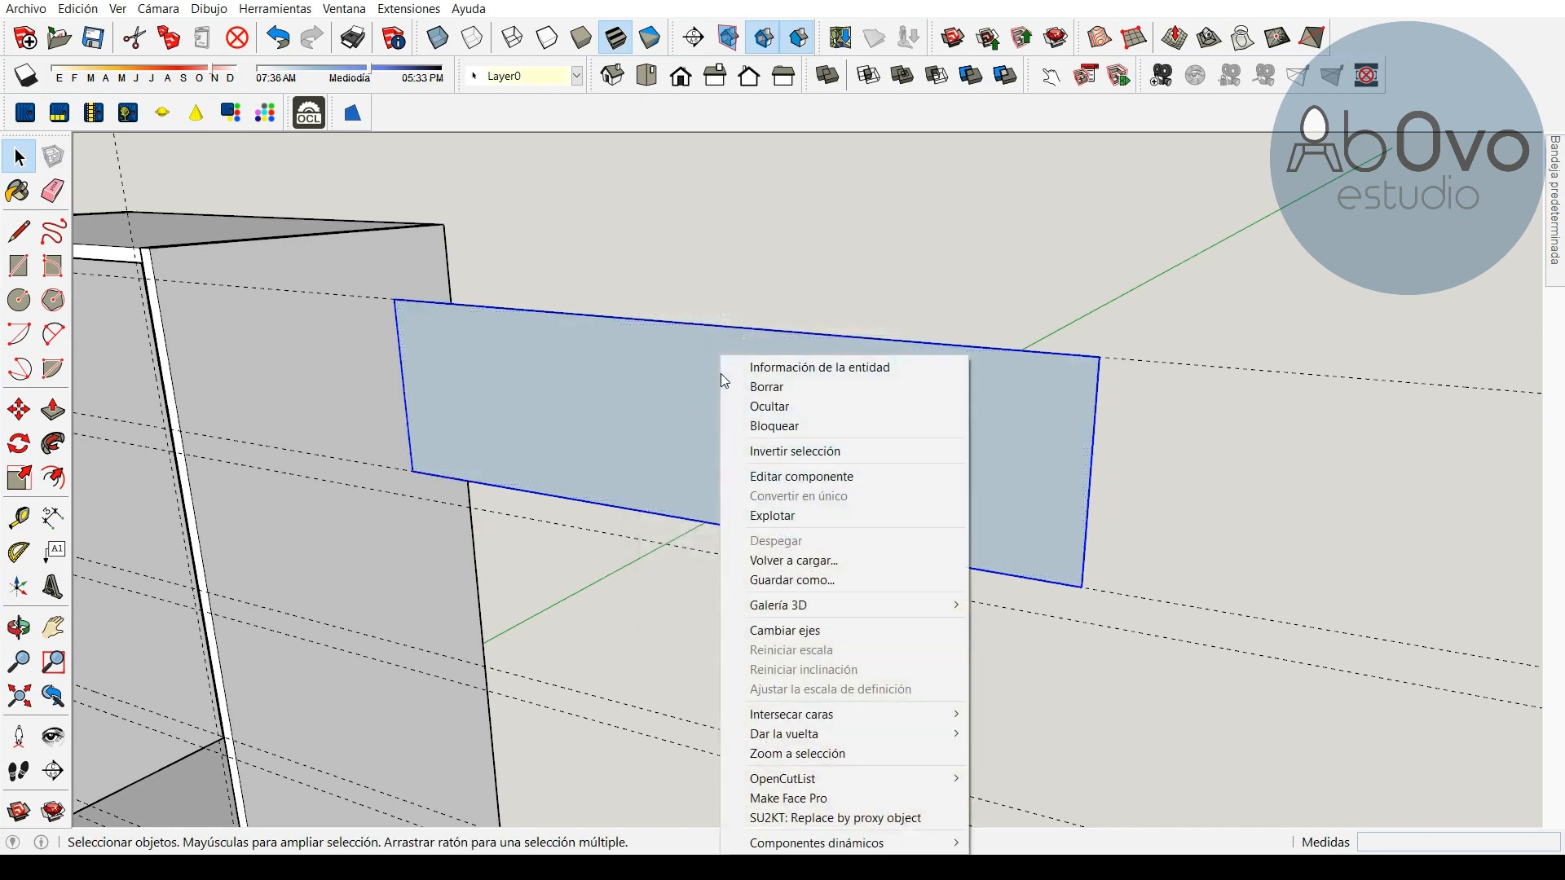
click(824, 477)
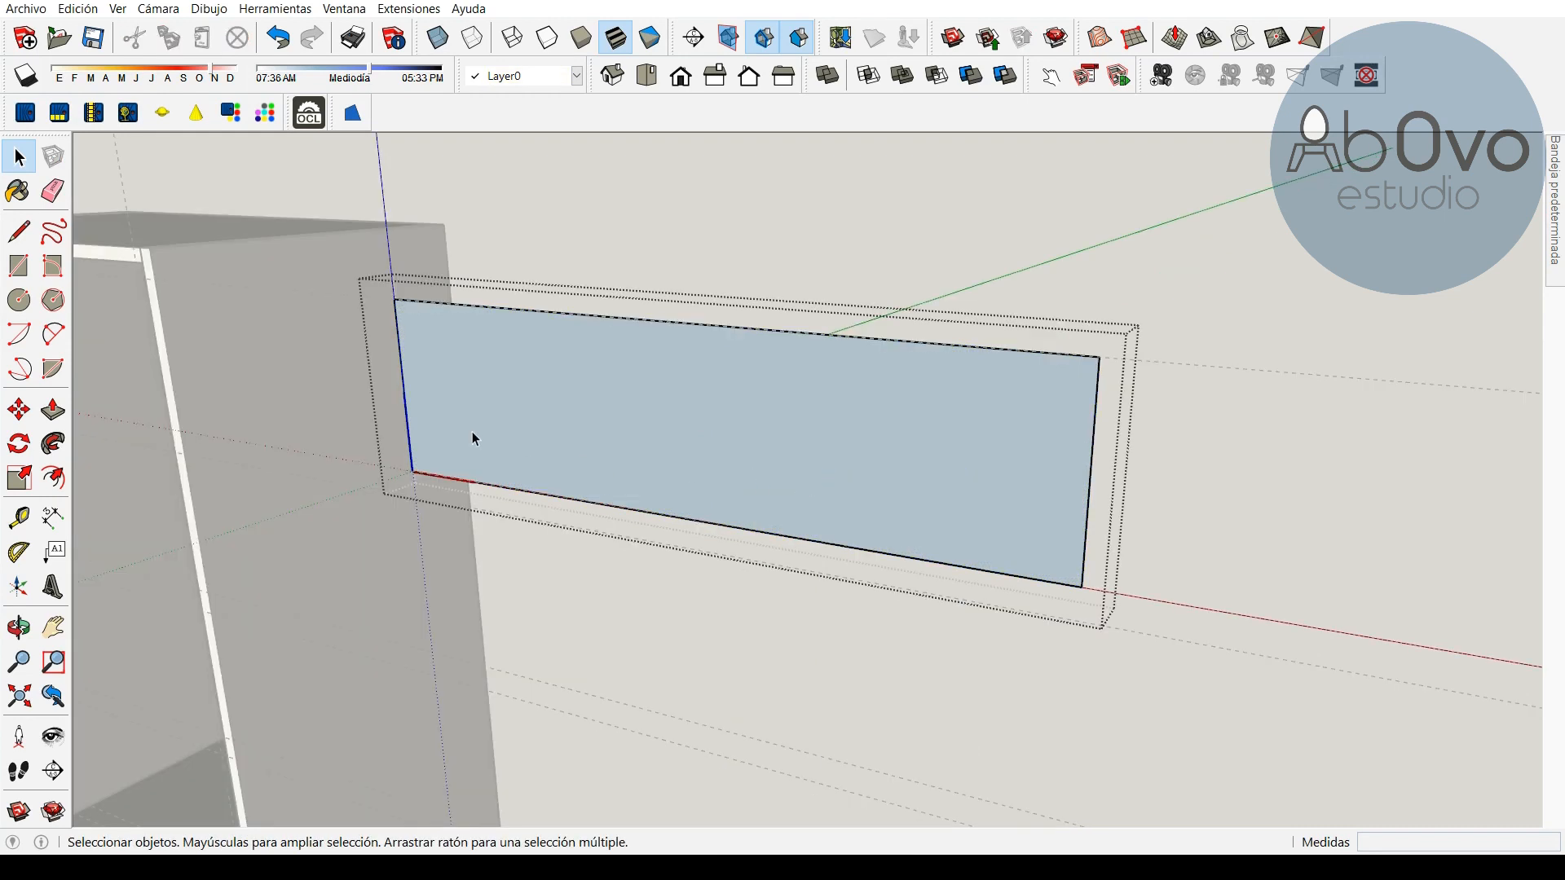
click(53, 410)
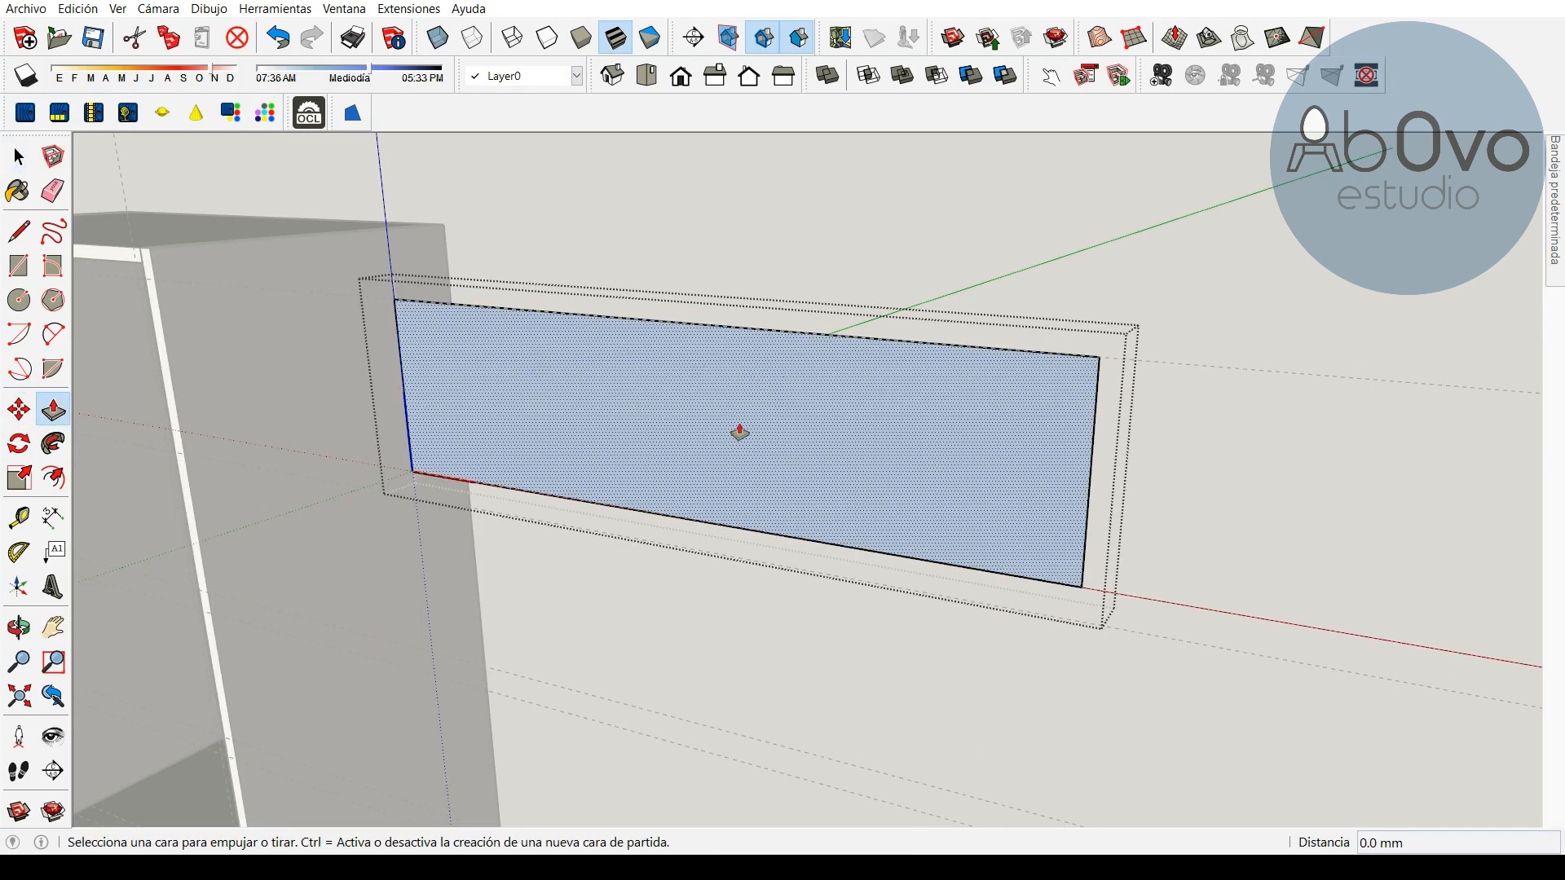
click(19, 626)
drag(1006, 481, 473, 521)
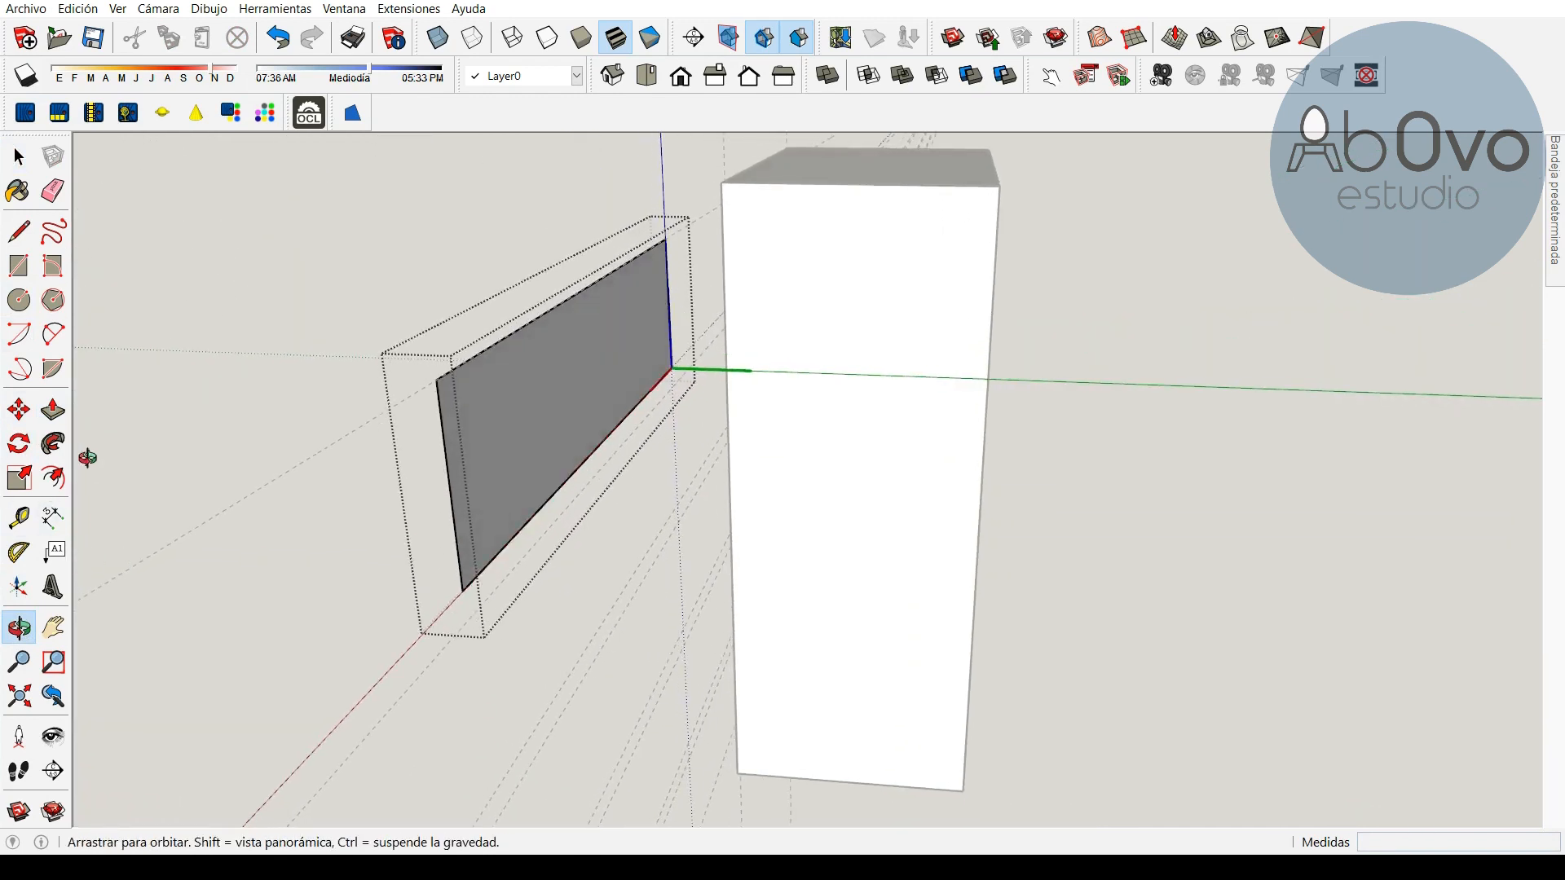
click(53, 410)
click(560, 425)
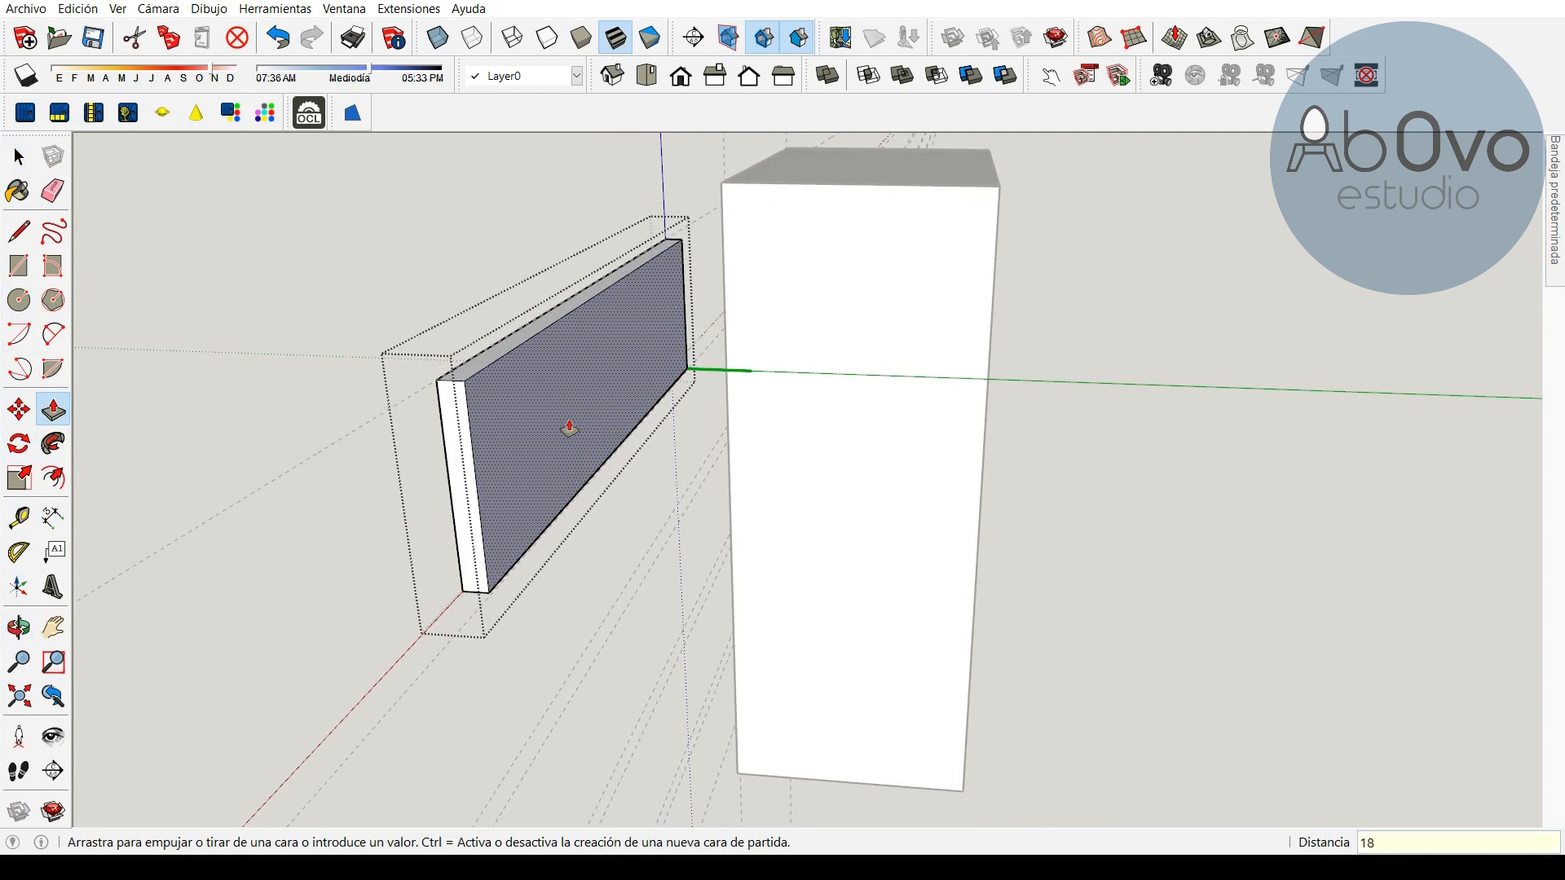
text(18)
key(Return)
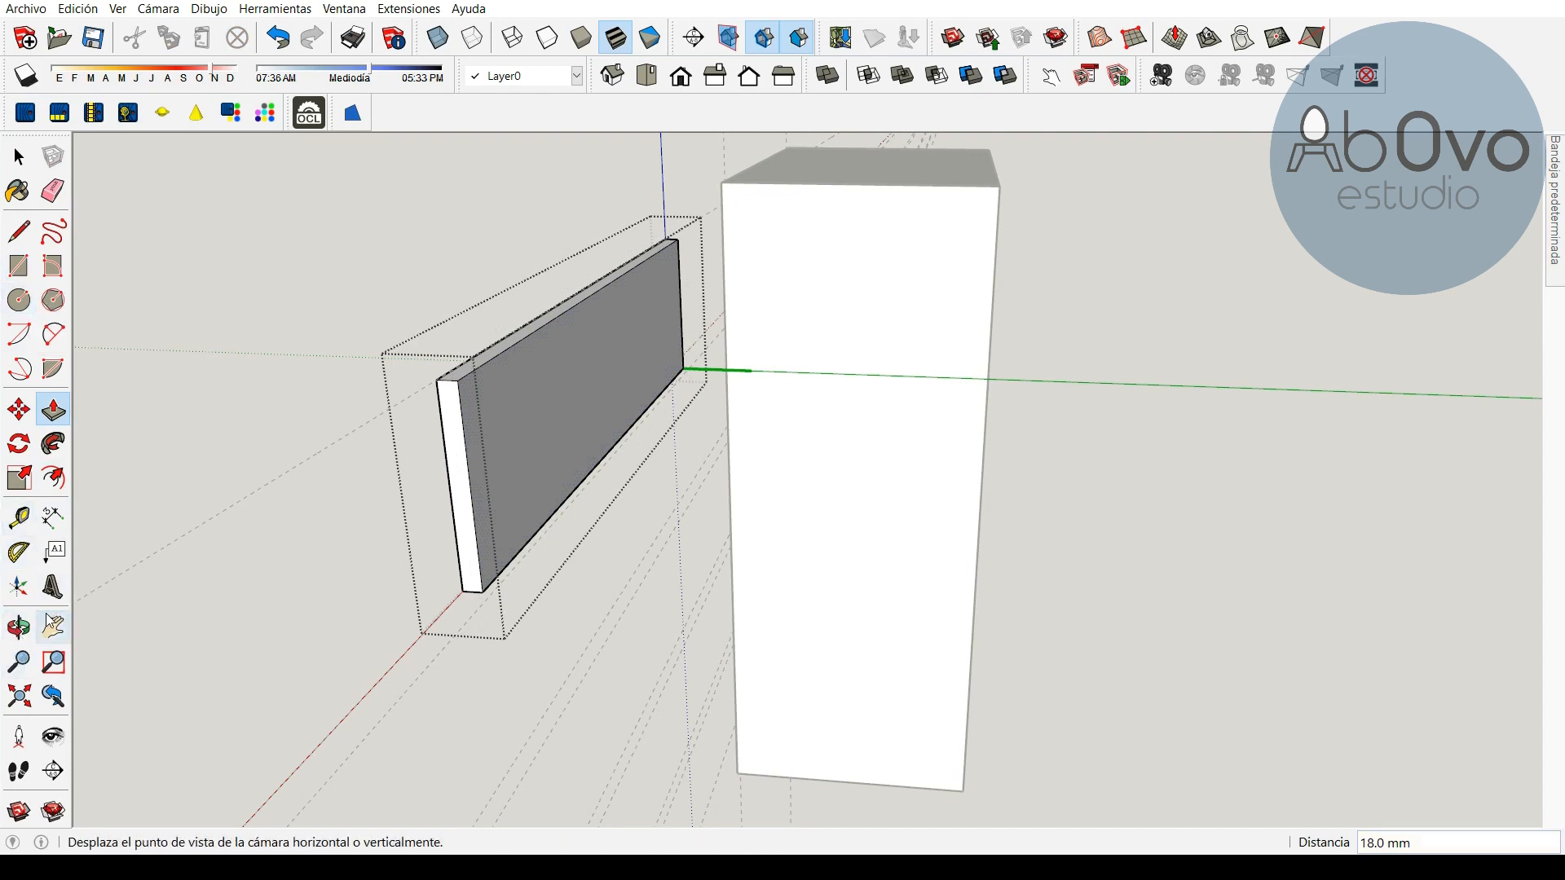
Push/pull the end face of the "tapa delantera" panel by 36 mm and close the component
click(19, 629)
drag(230, 500, 761, 639)
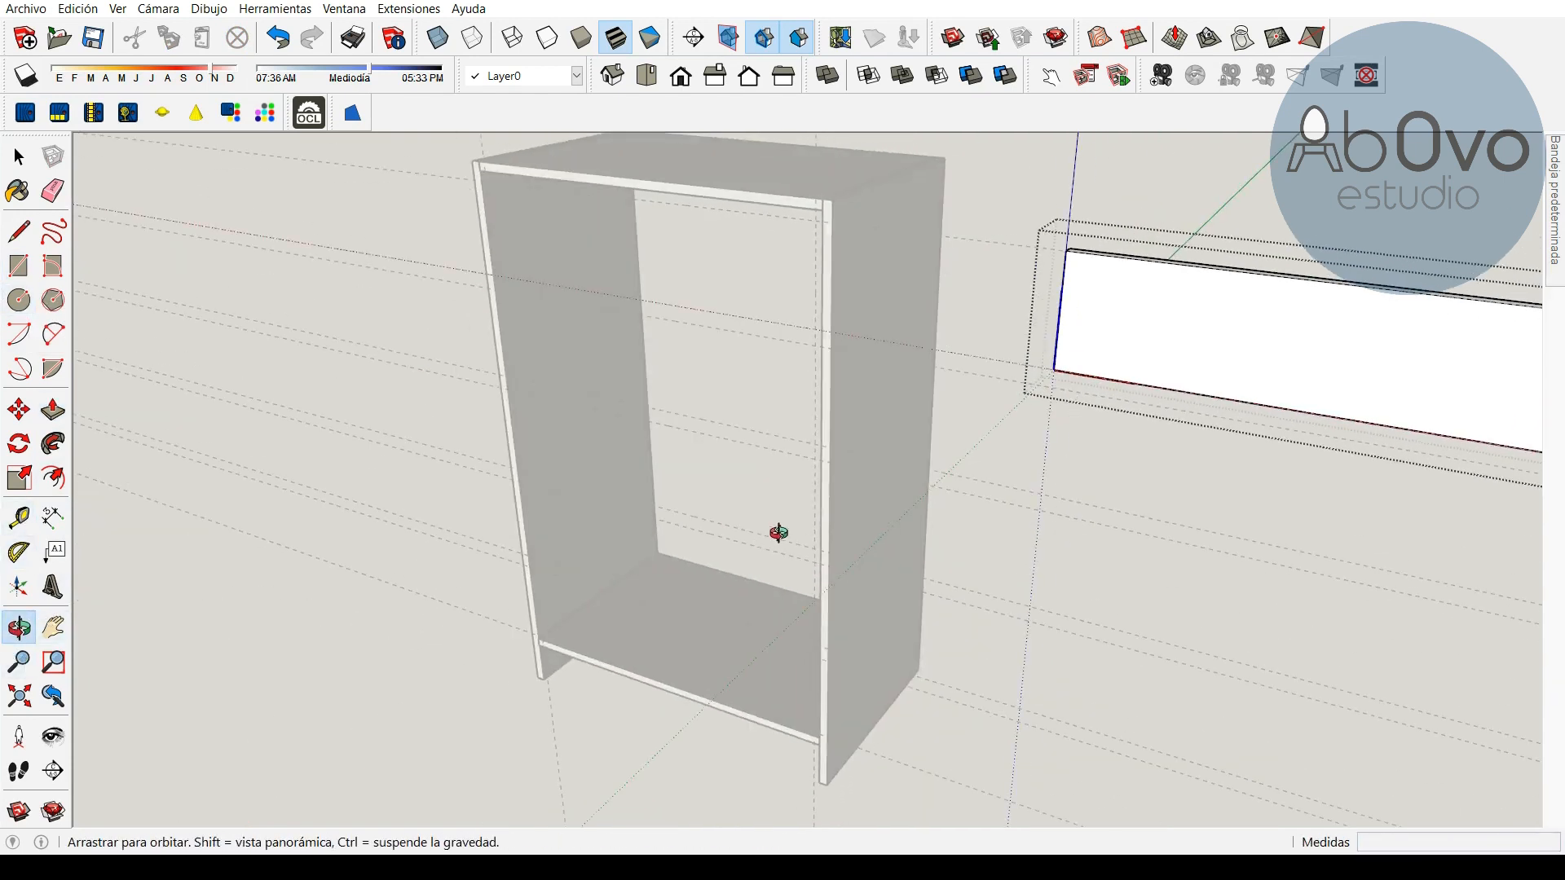
drag(1124, 401, 635, 426)
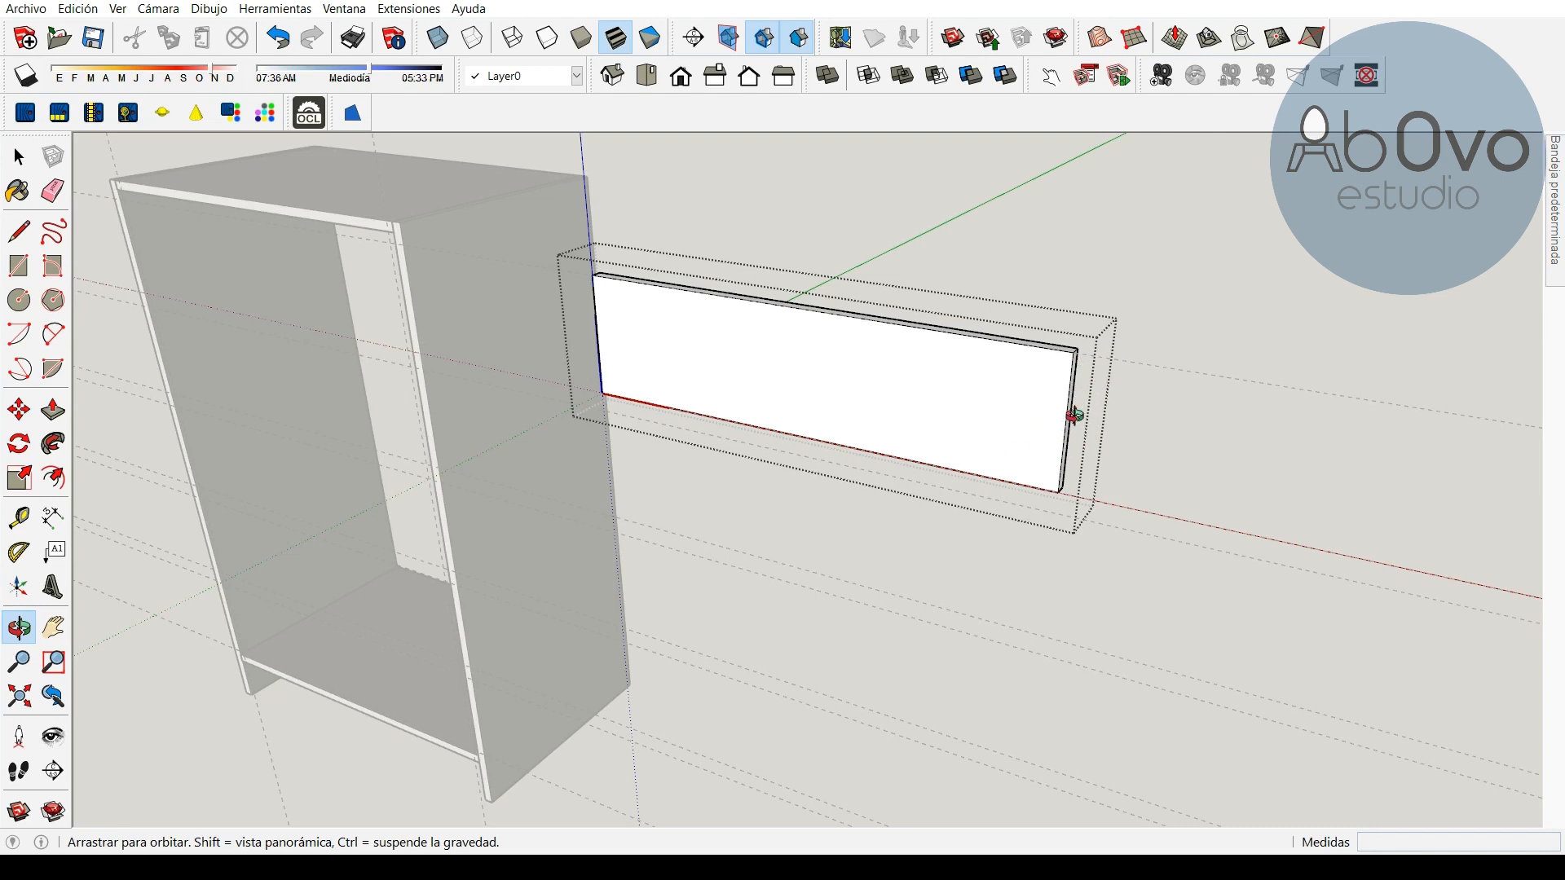
click(53, 410)
click(19, 627)
drag(556, 460, 673, 514)
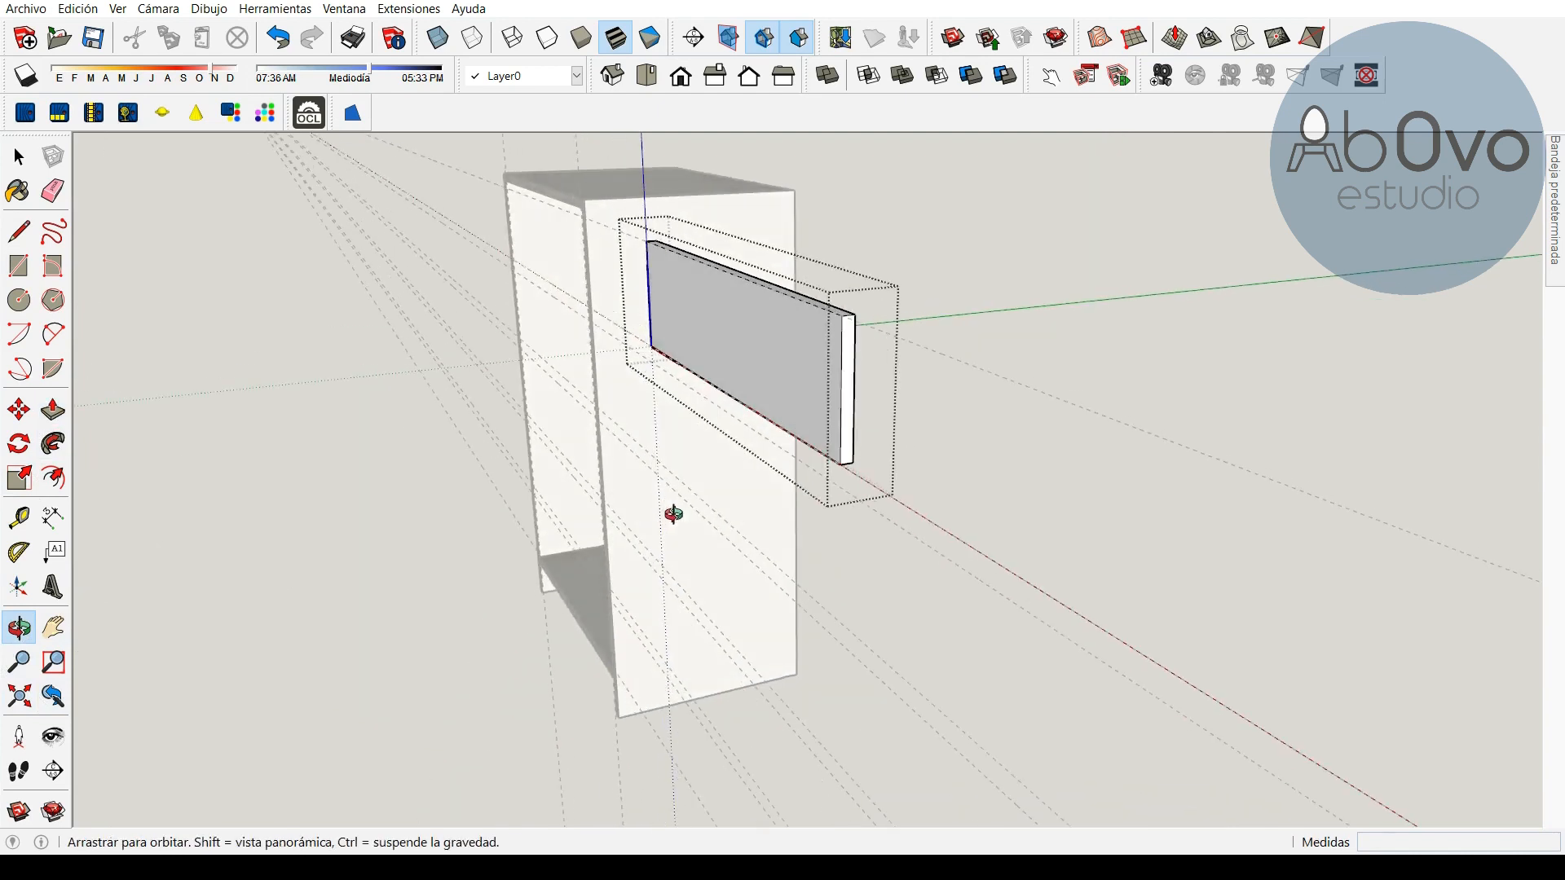
click(53, 412)
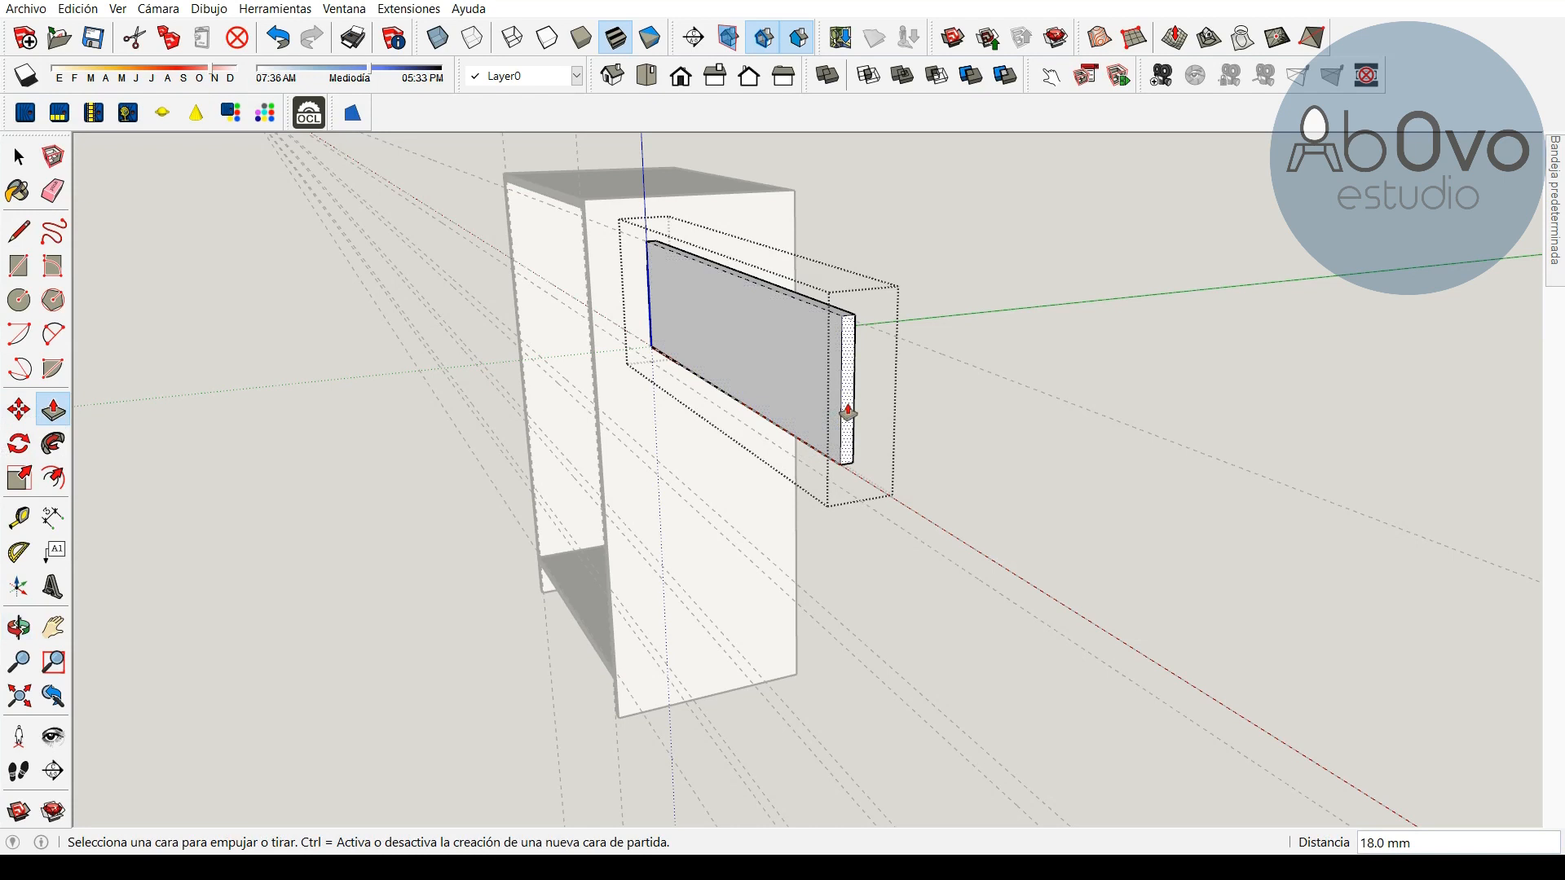
click(847, 412)
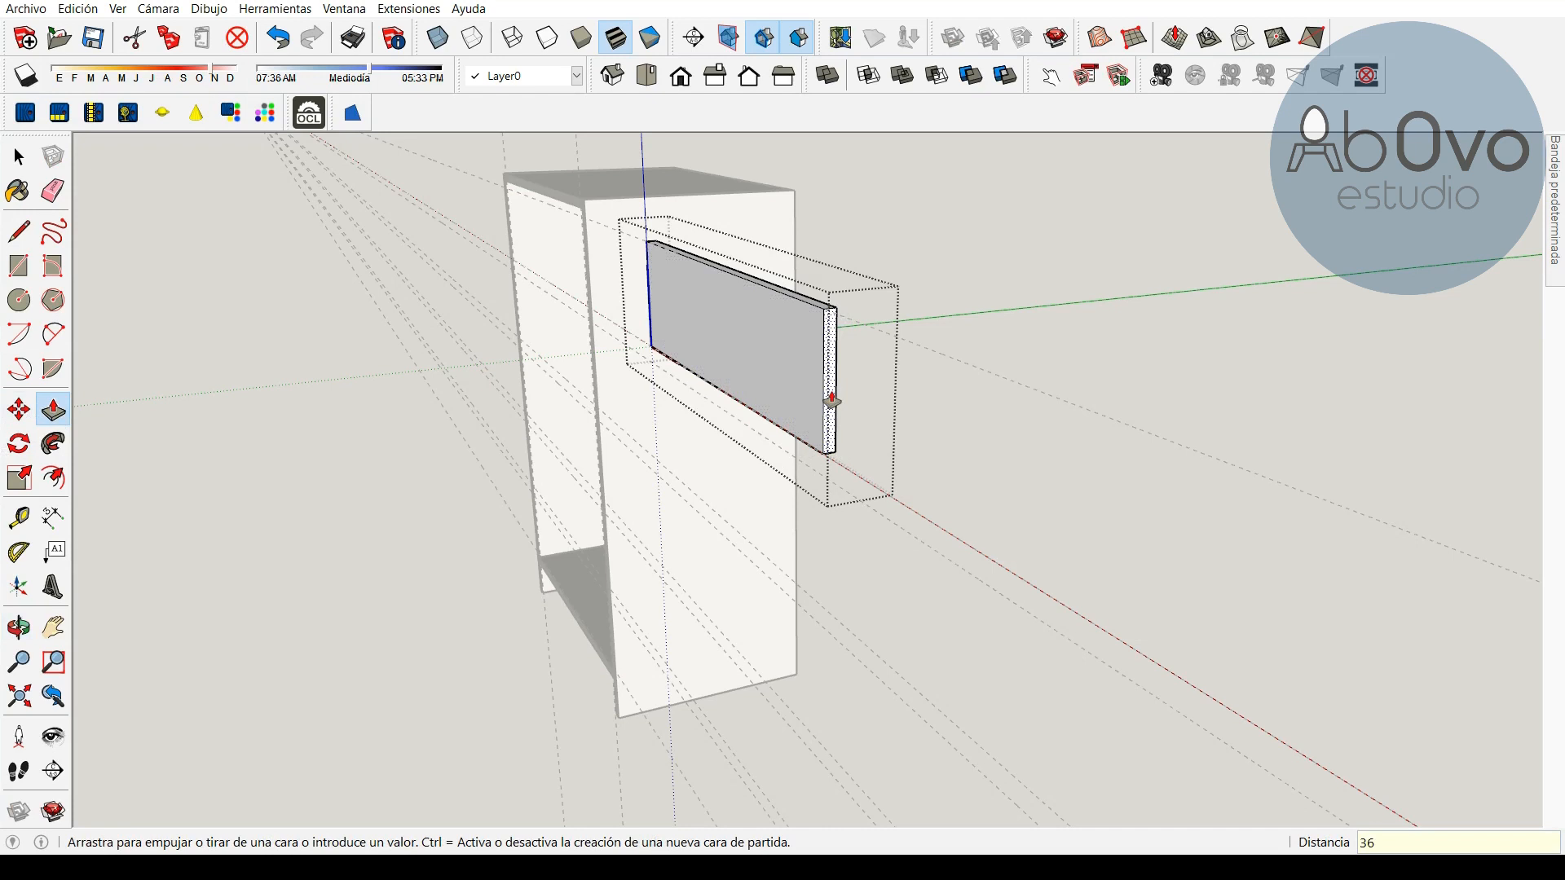
key(Return)
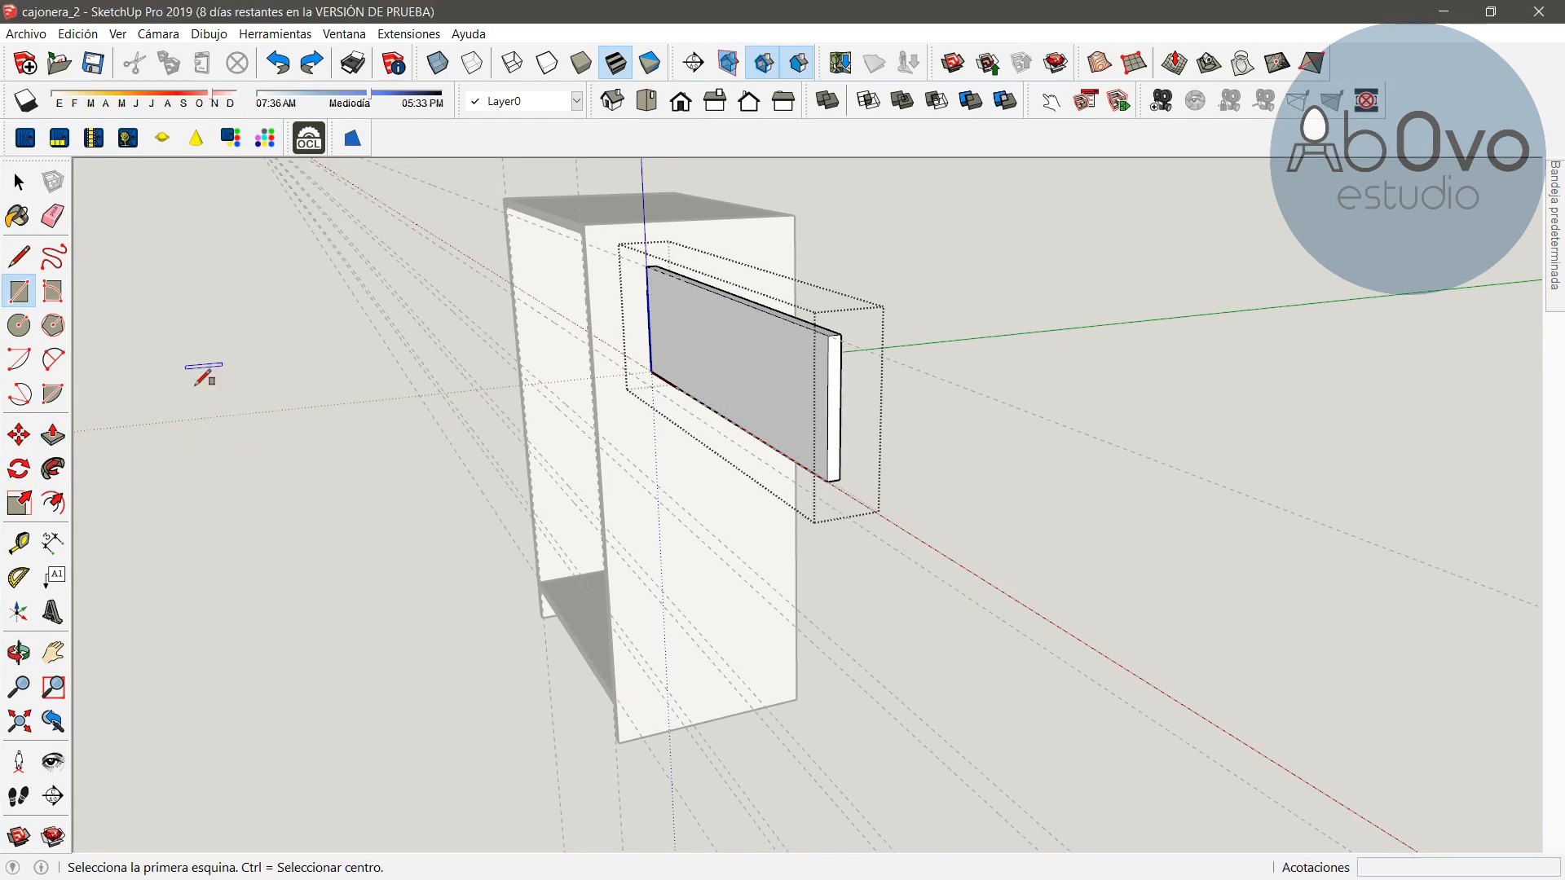
click(19, 181)
click(363, 561)
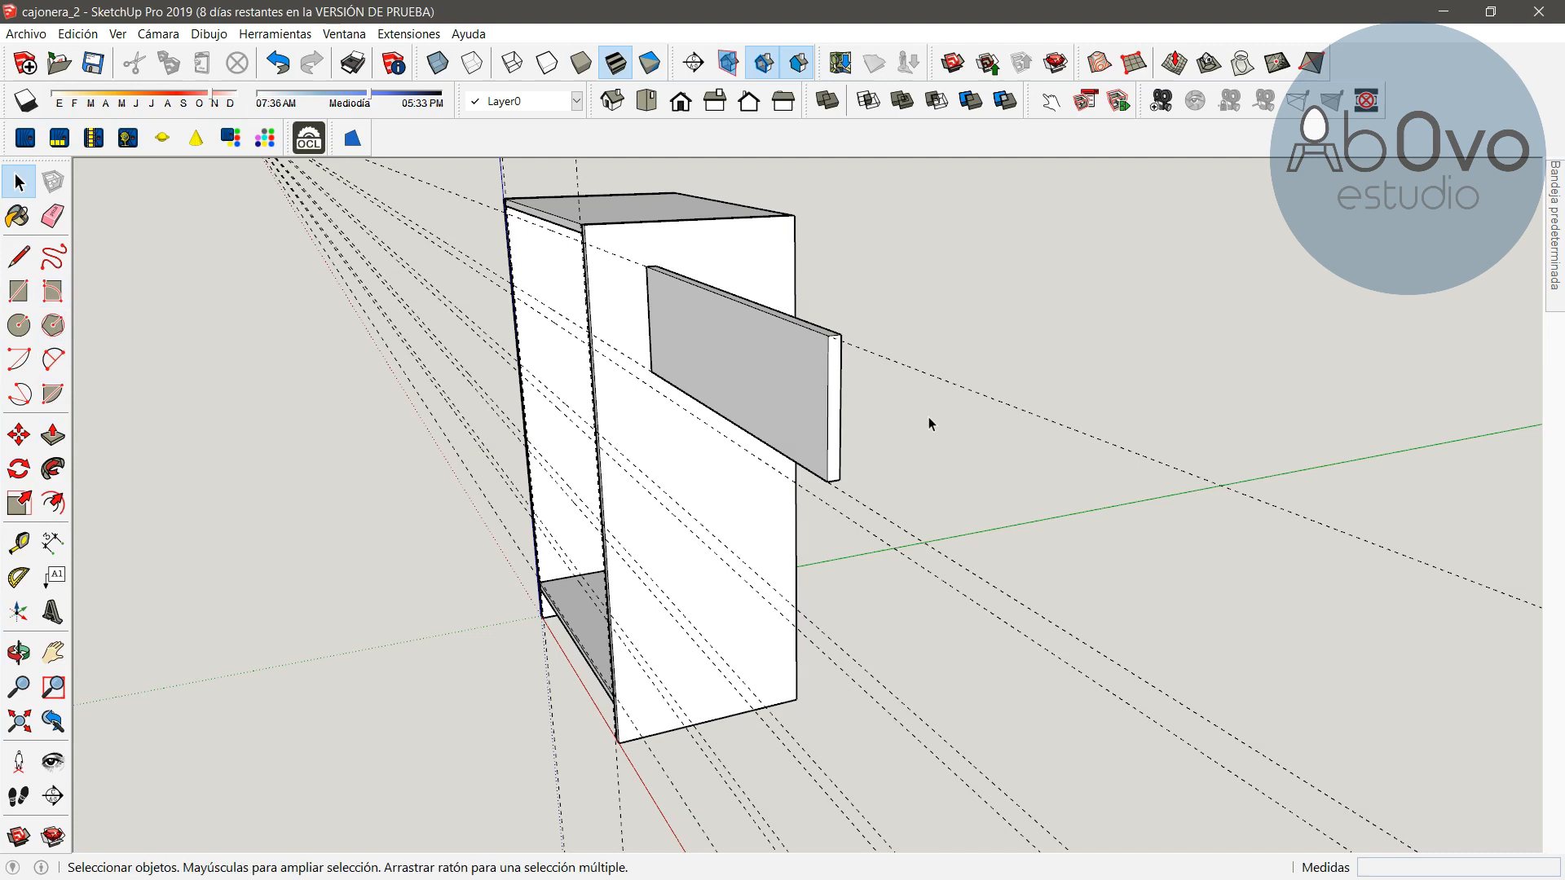
Draw a 189 by 450 mm rectangle starting from the end corner of the drawer front
click(18, 291)
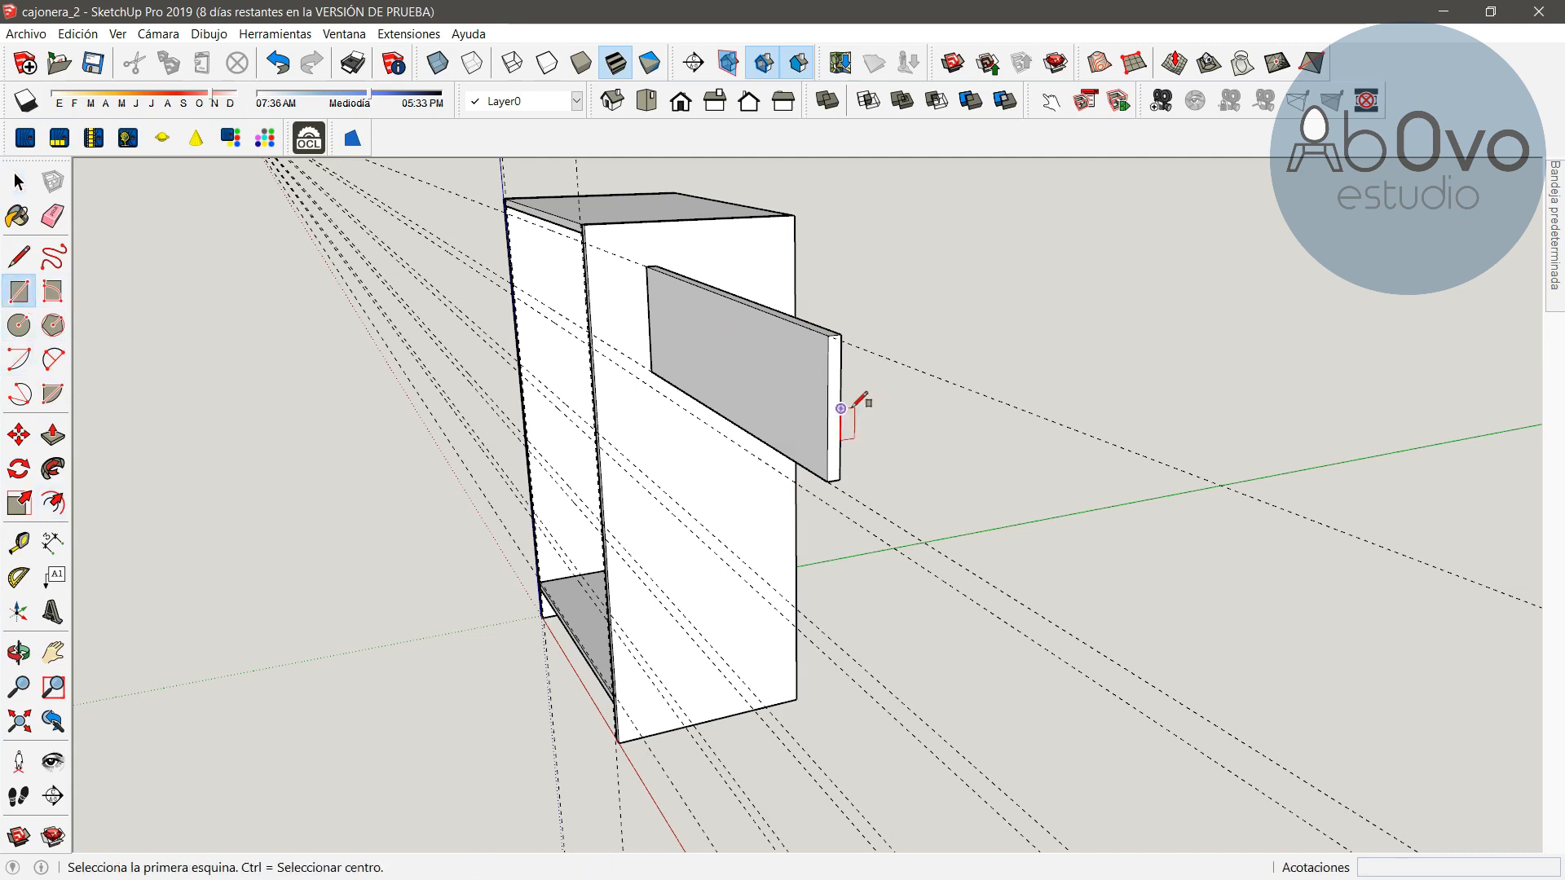
click(829, 334)
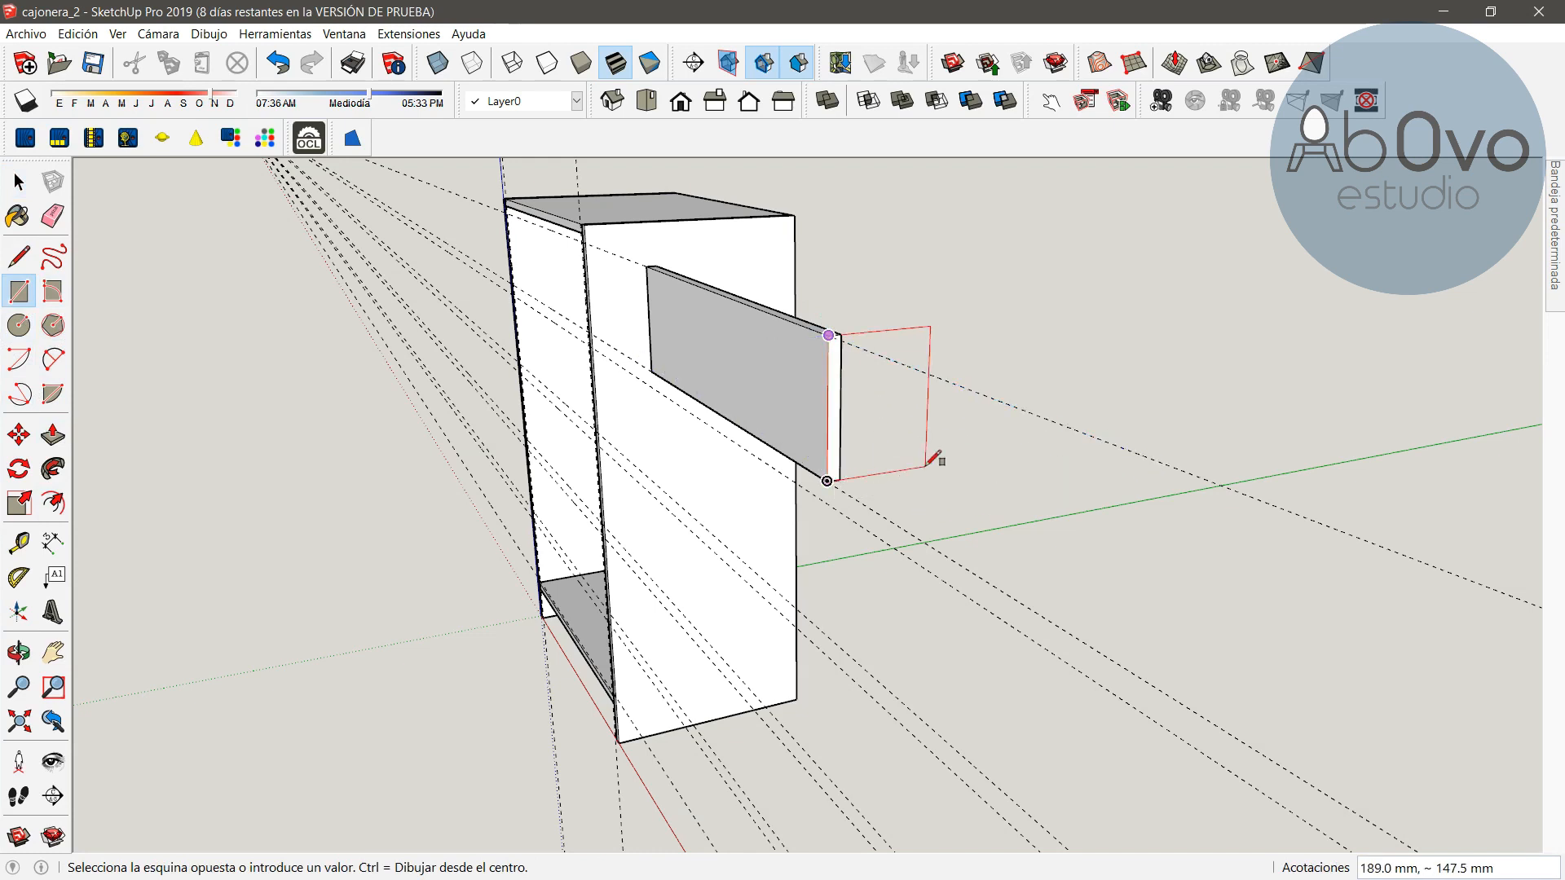
text(189,450)
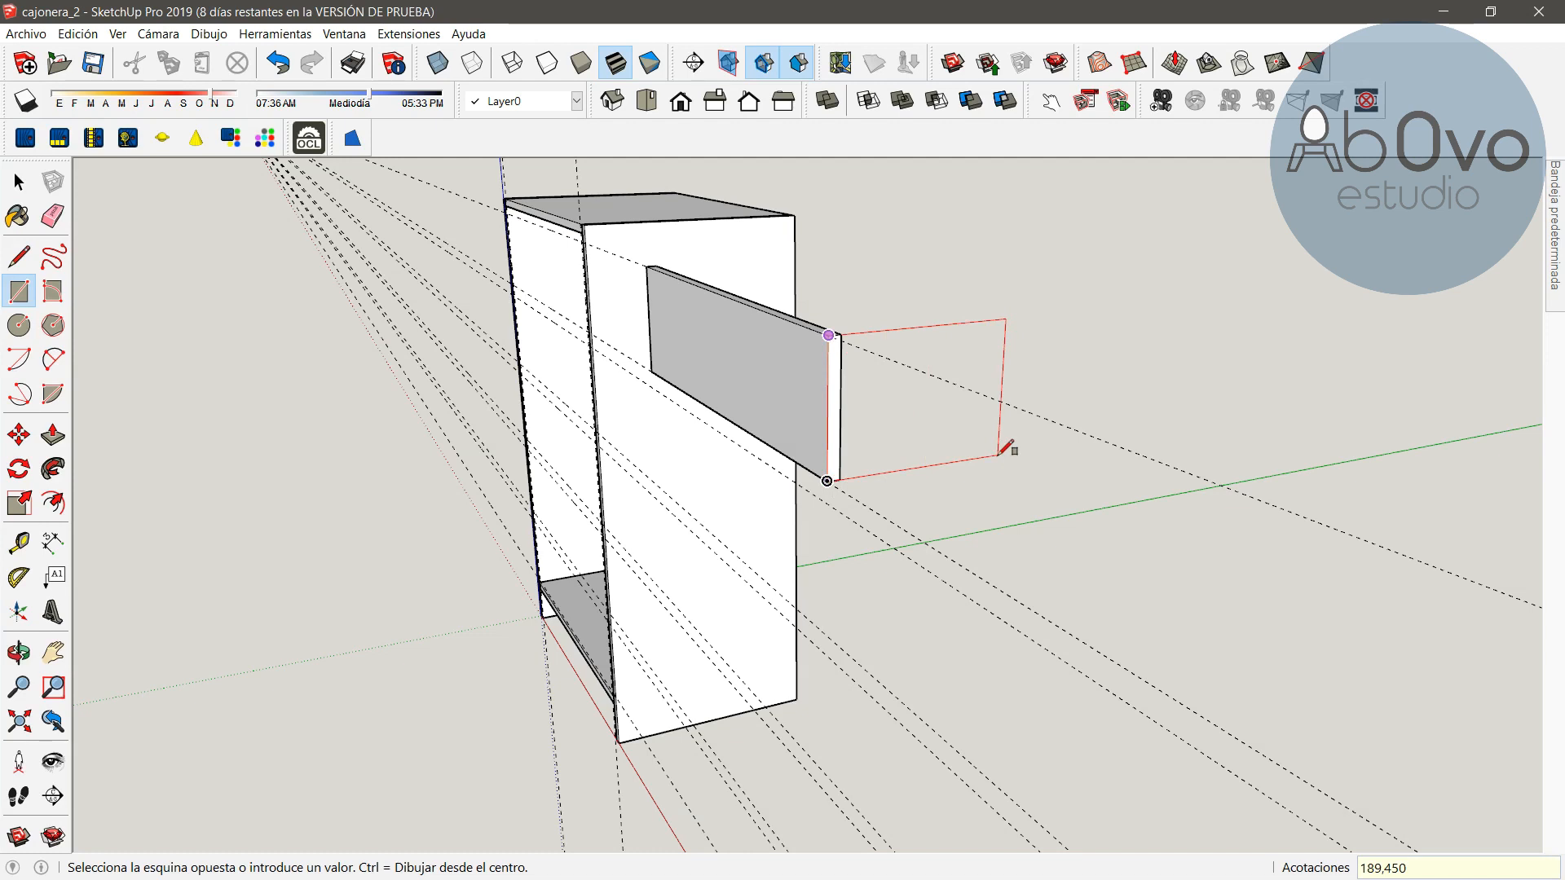
key(Return)
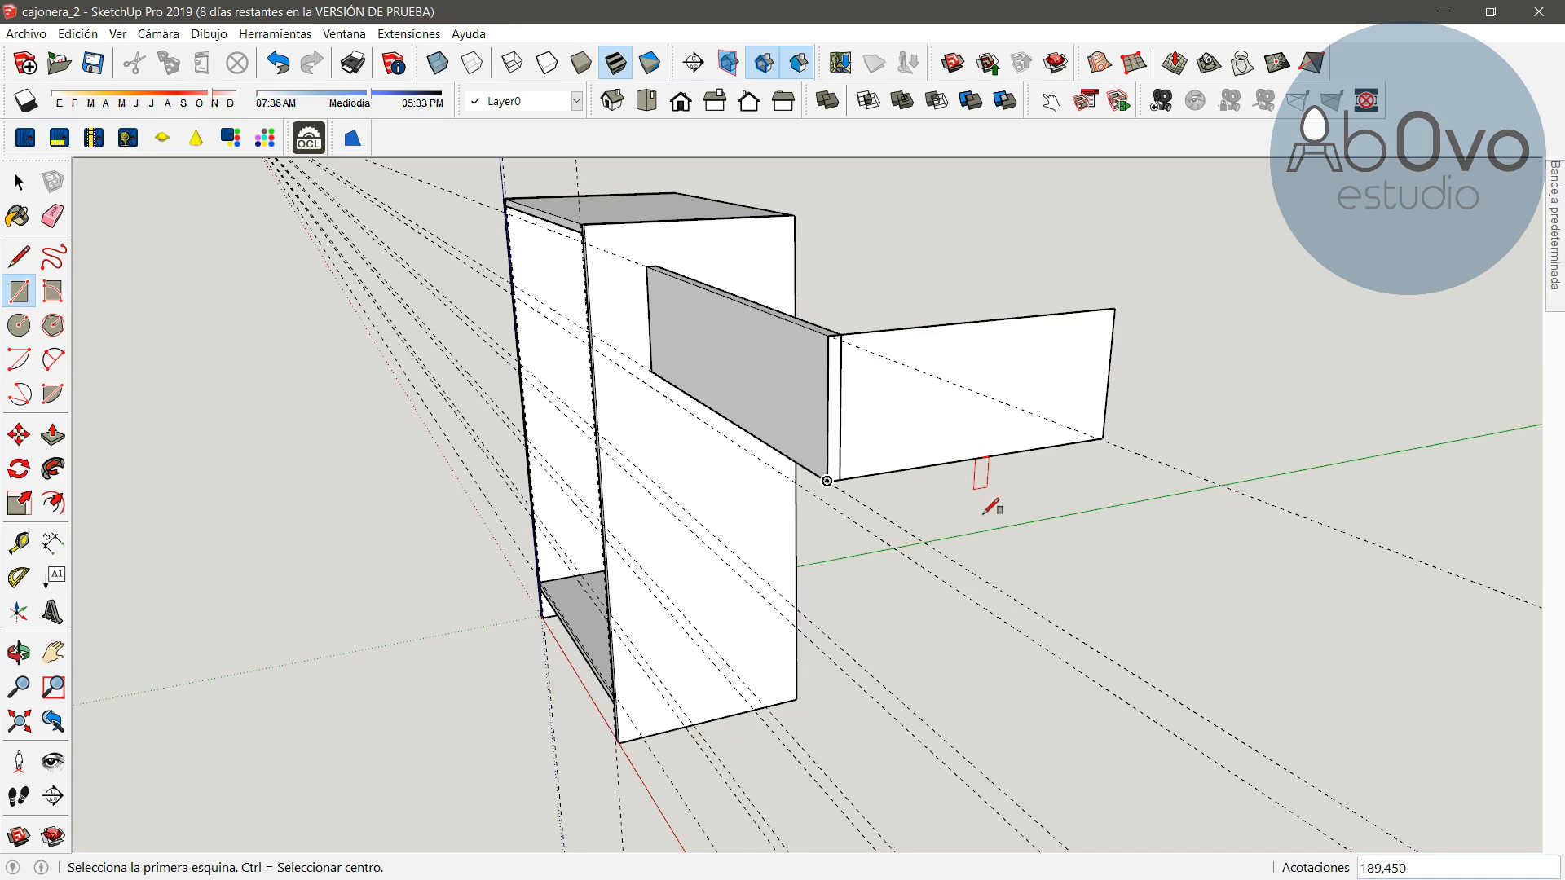
Make the new rectangle a component named "lateral cajon"
click(8, 192)
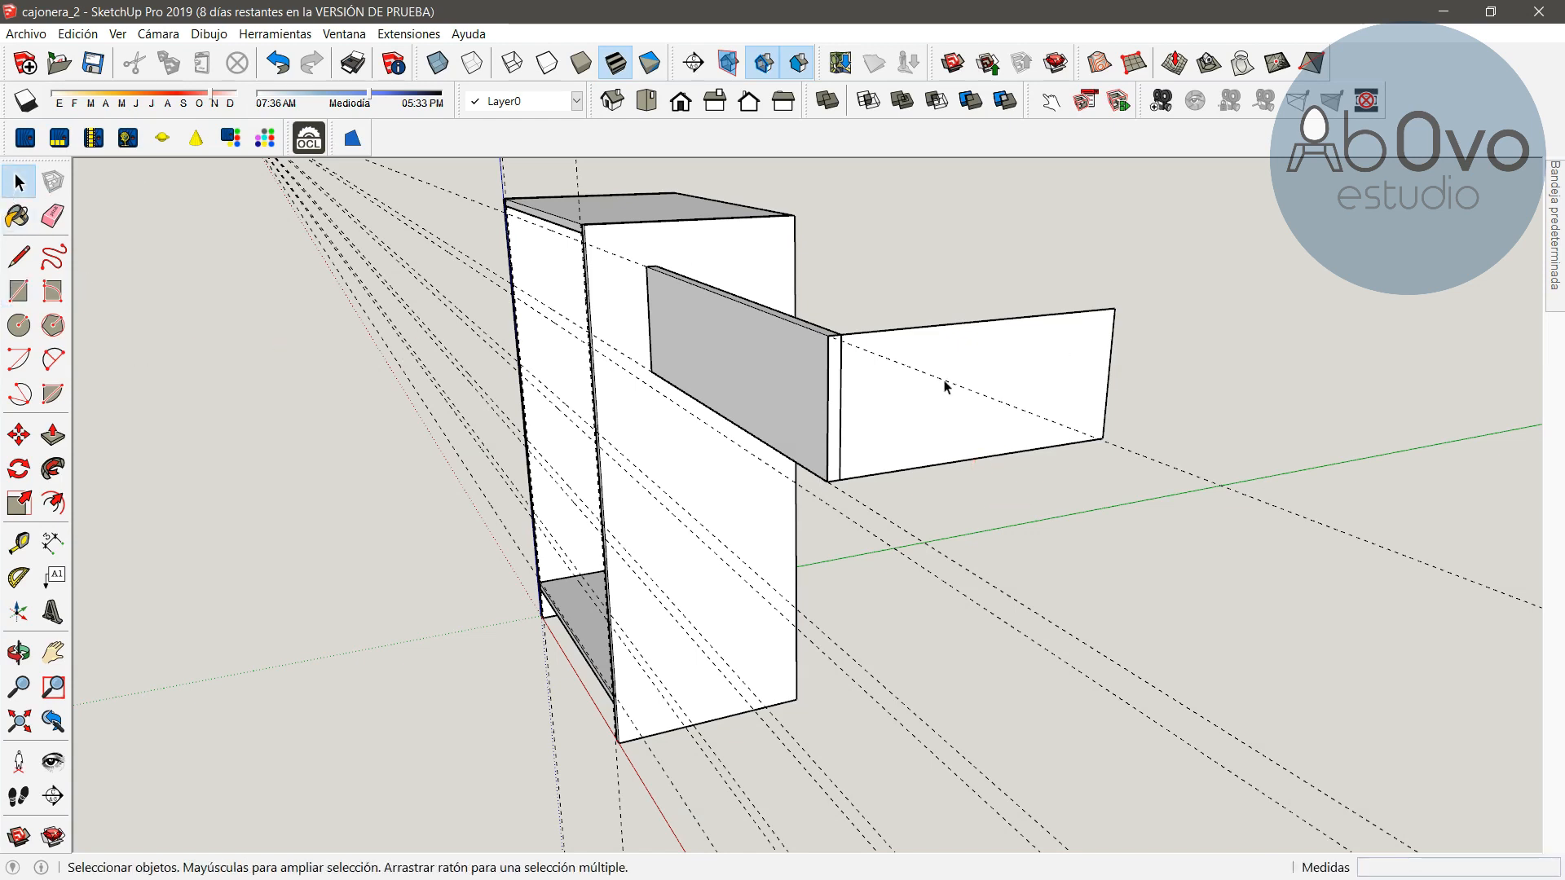
click(1022, 385)
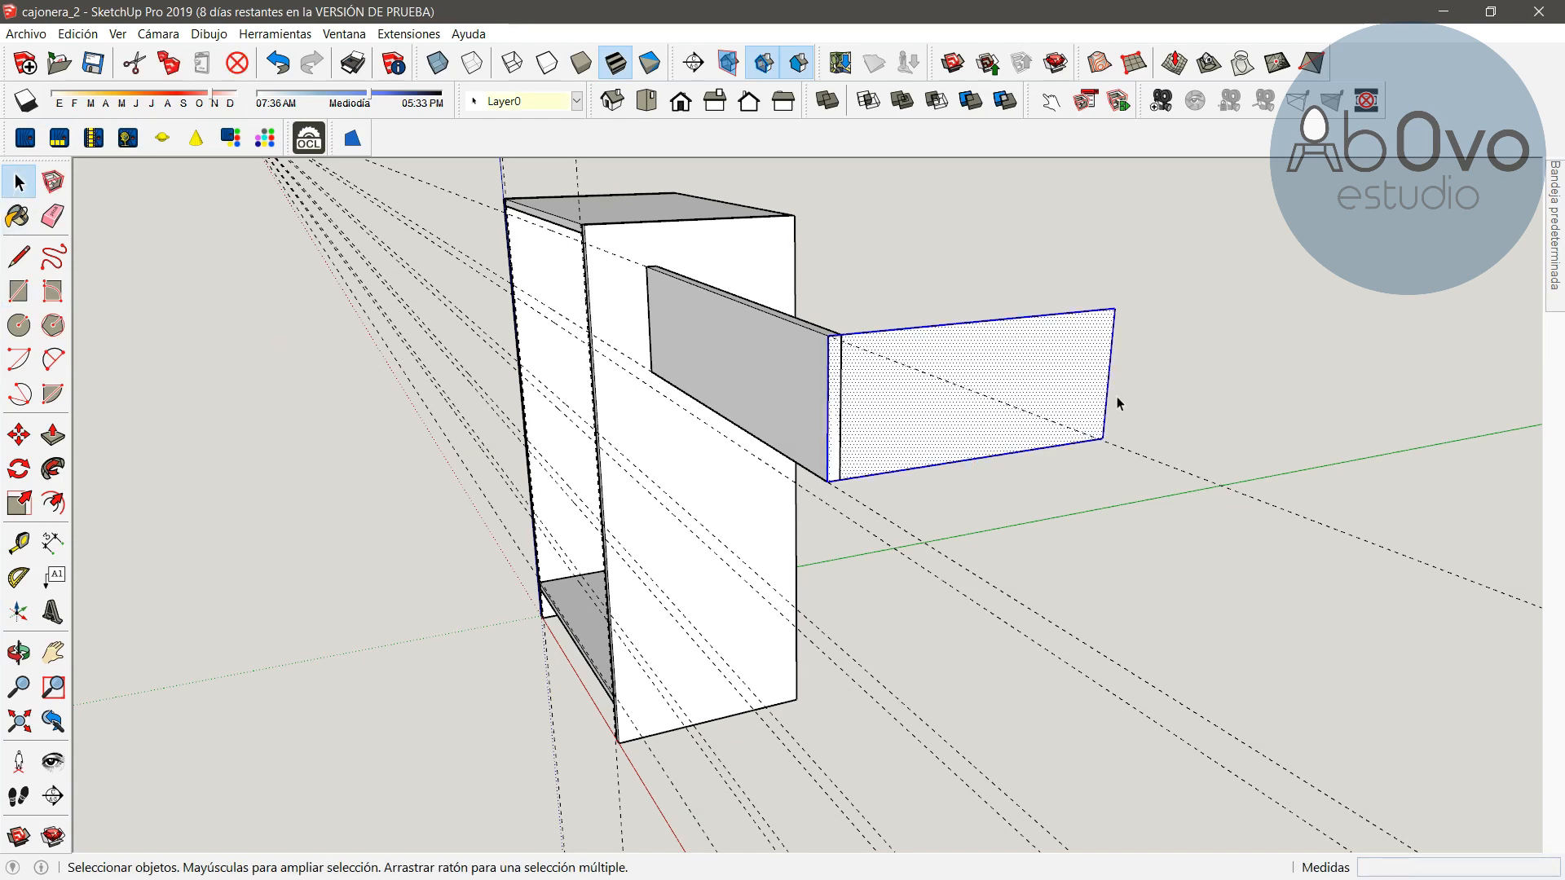
right_click(986, 375)
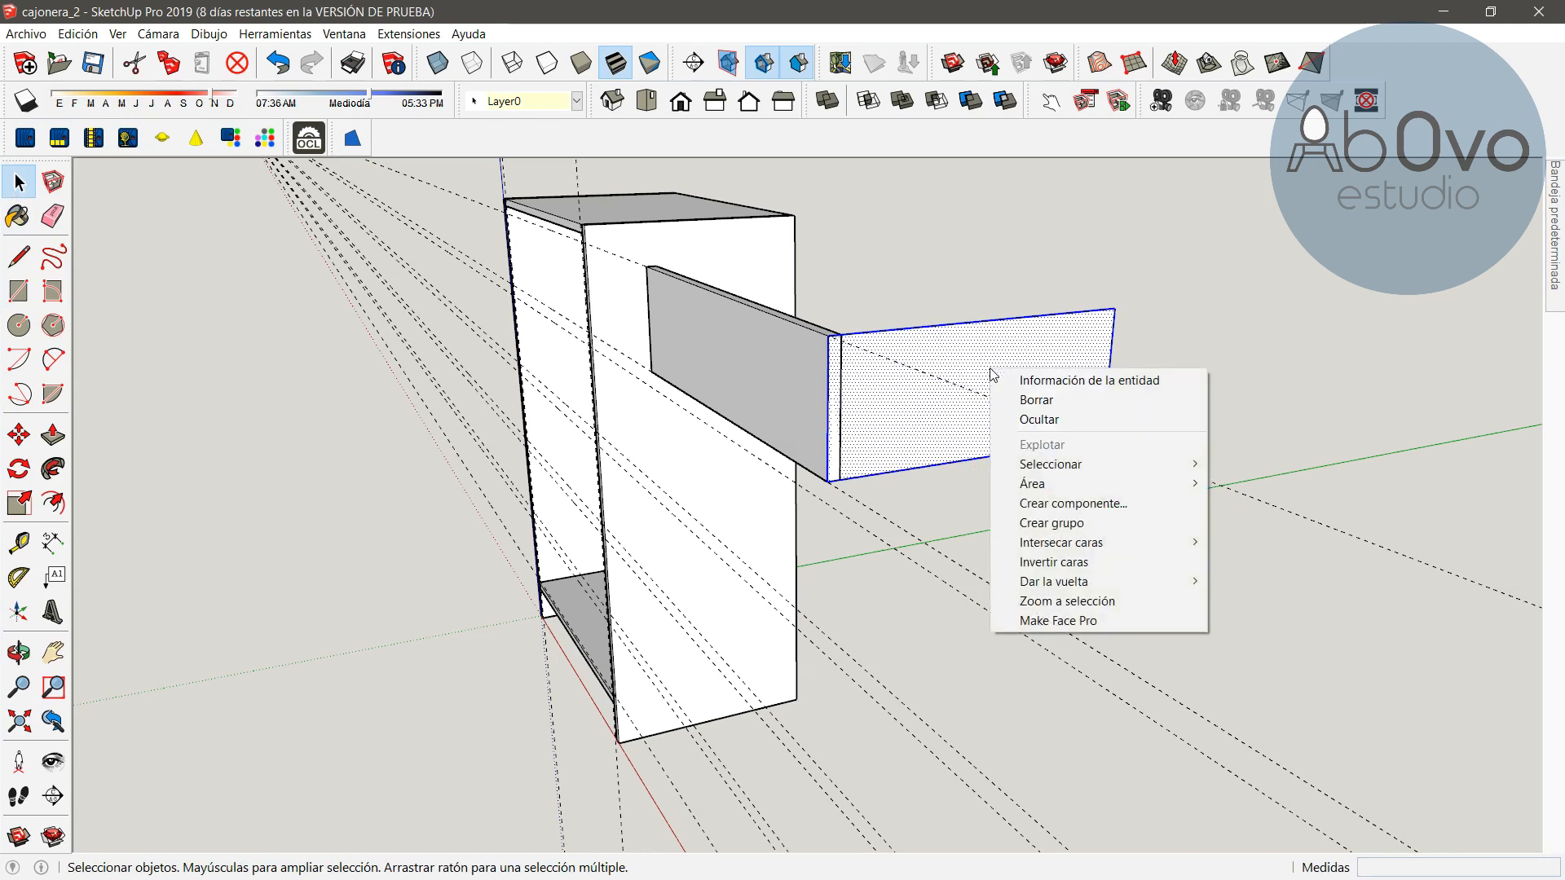
click(1082, 505)
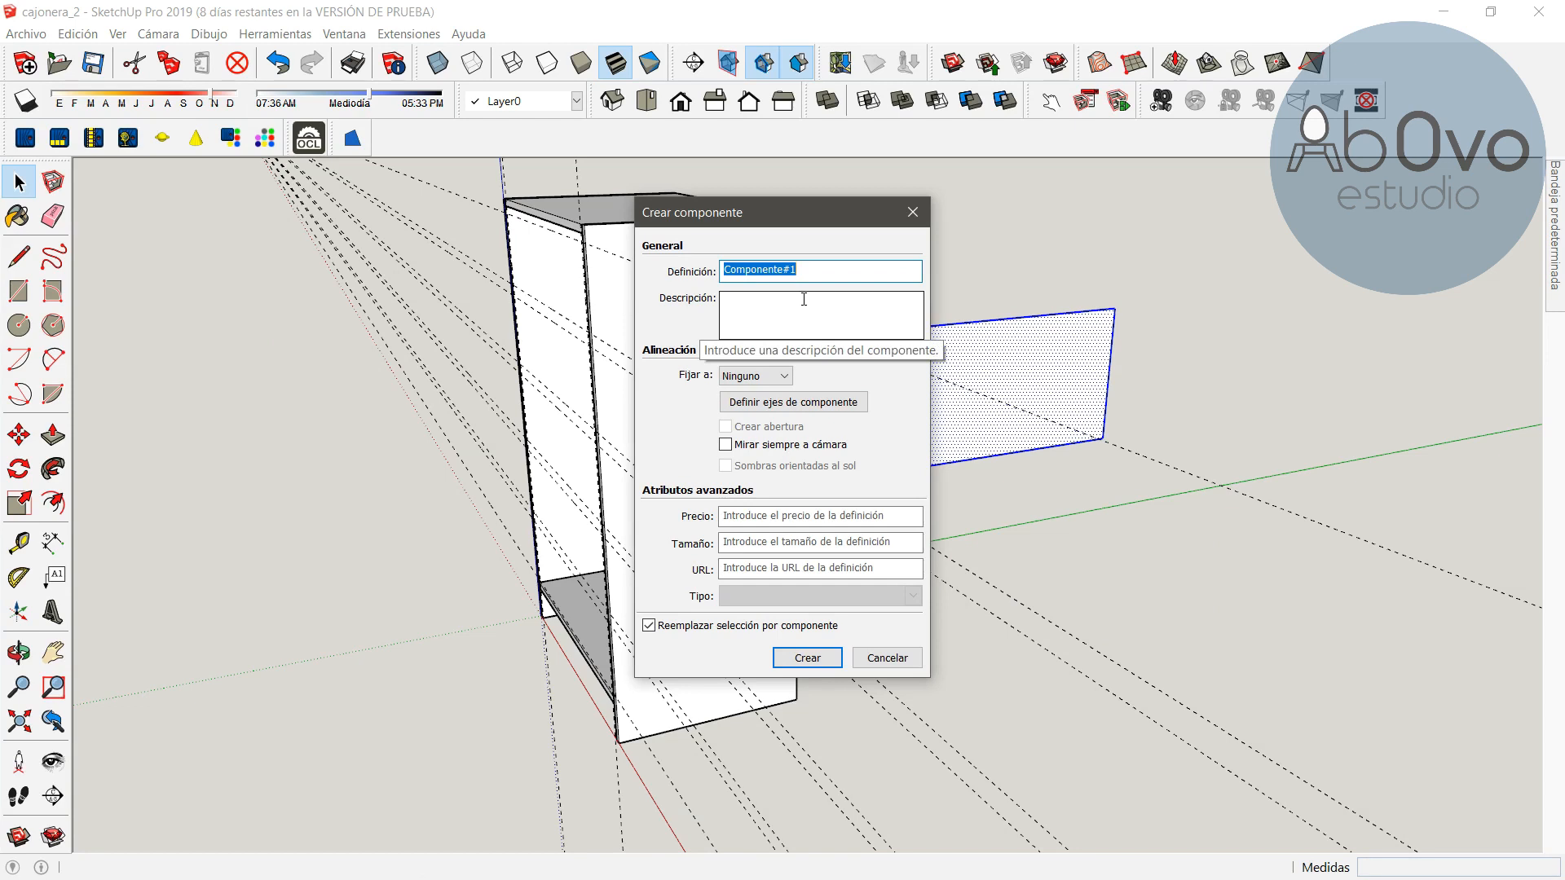
text(lateral cajon)
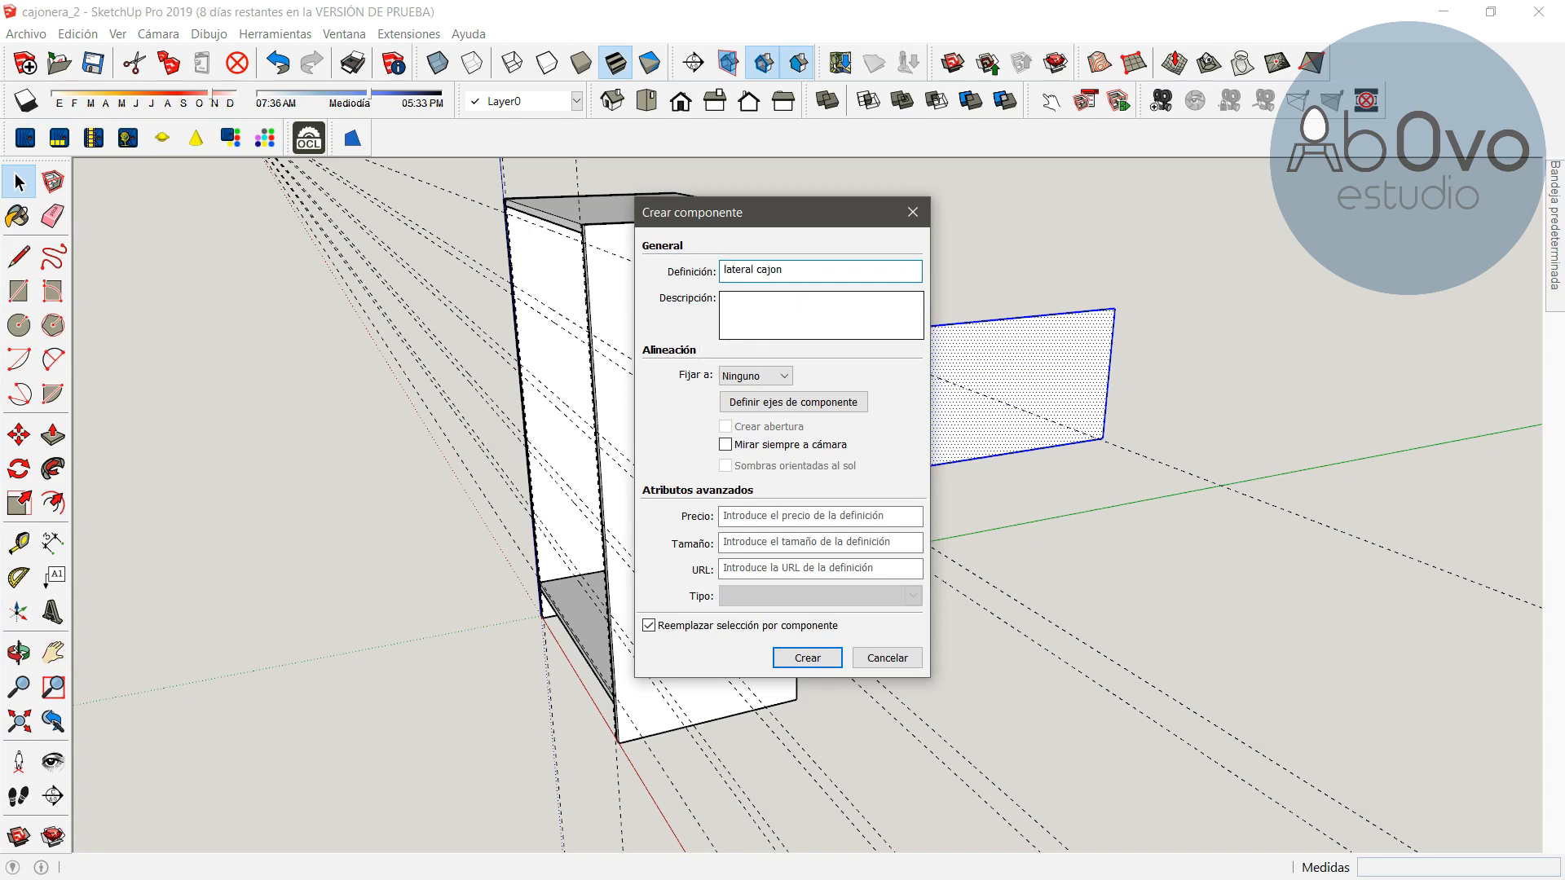
key(Return)
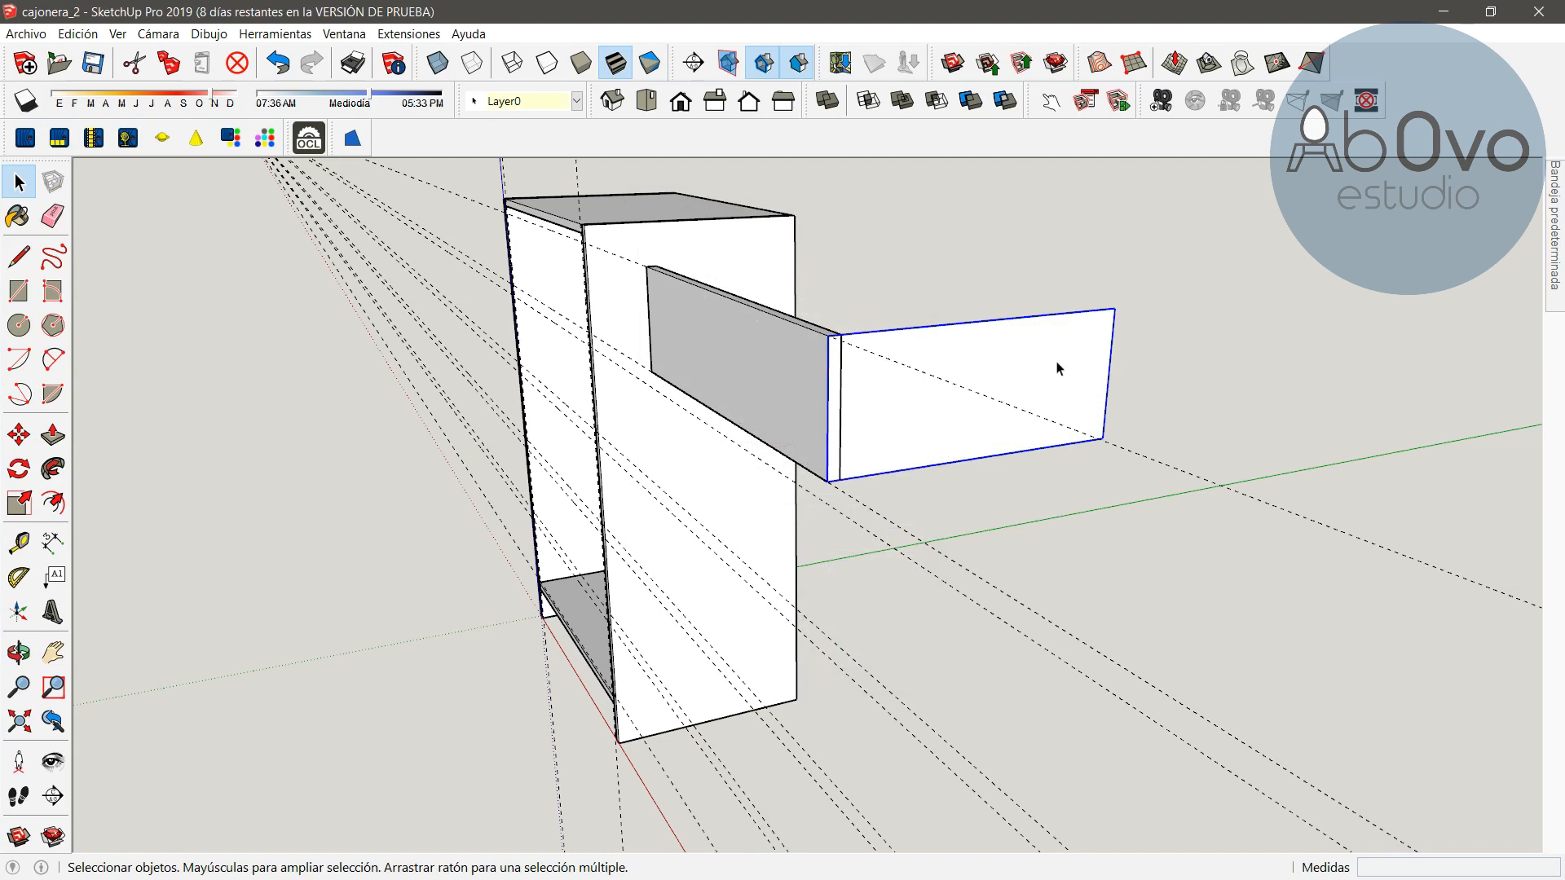
Edit the "lateral cajon" component, push/pull its face 18 mm to give it thickness, and close it
double_click(997, 383)
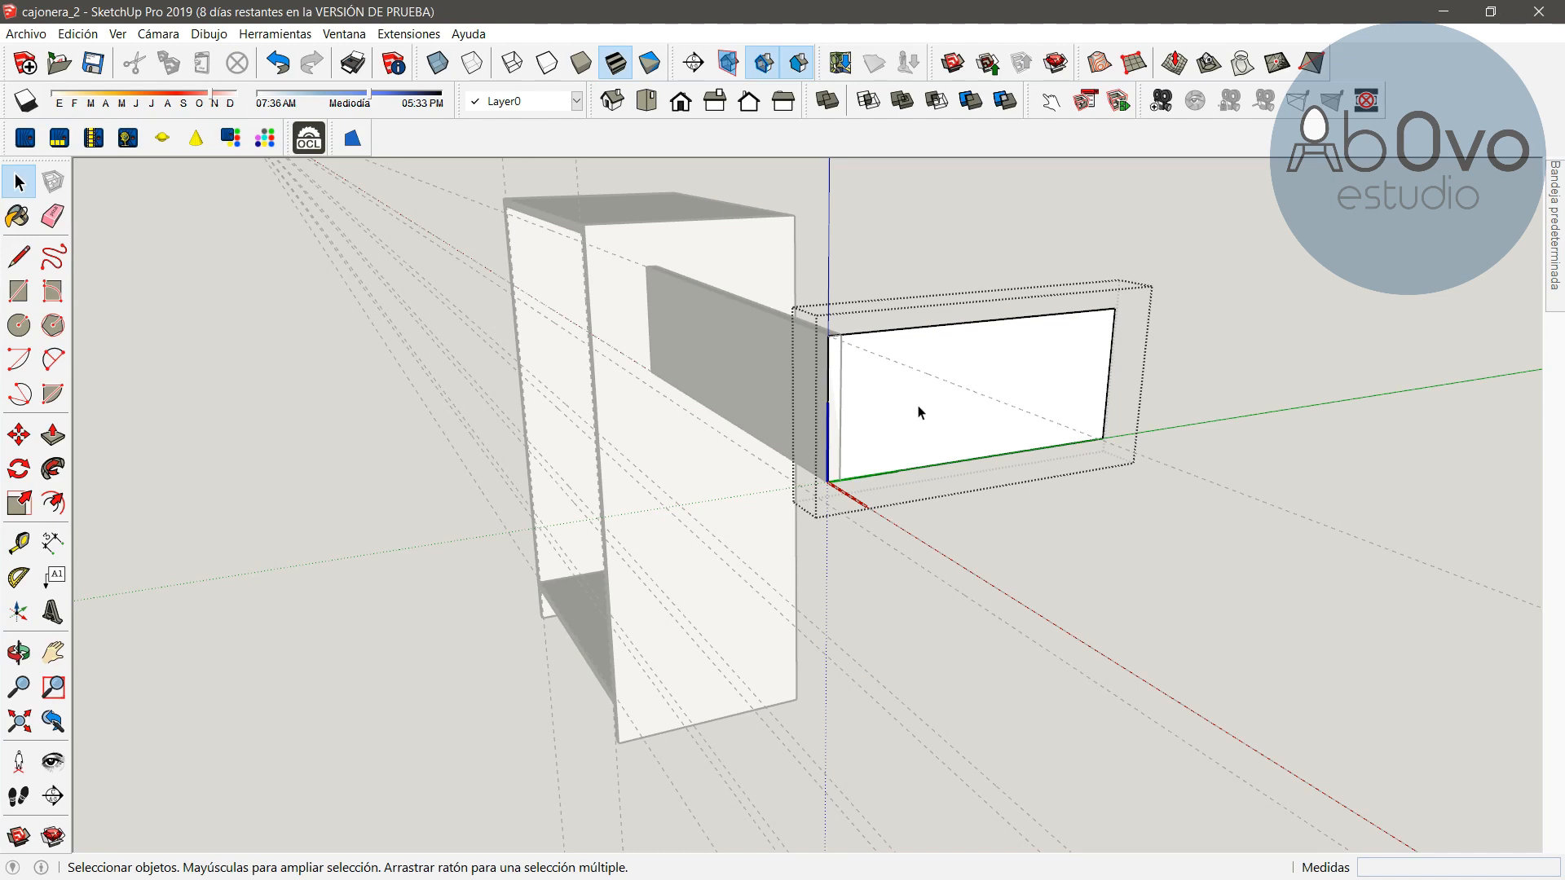
click(54, 437)
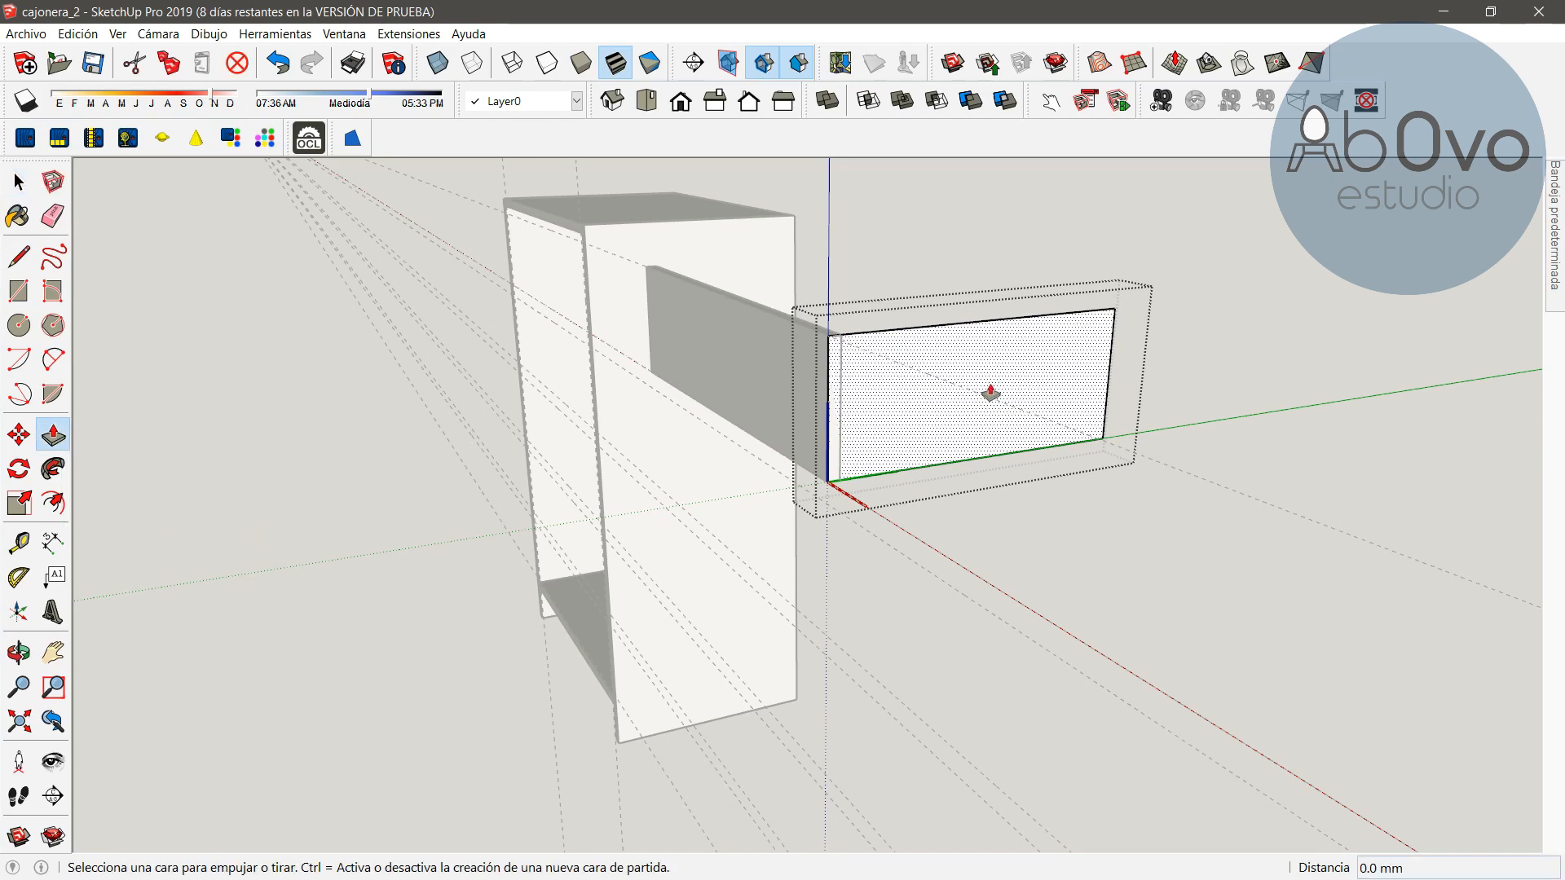
click(946, 399)
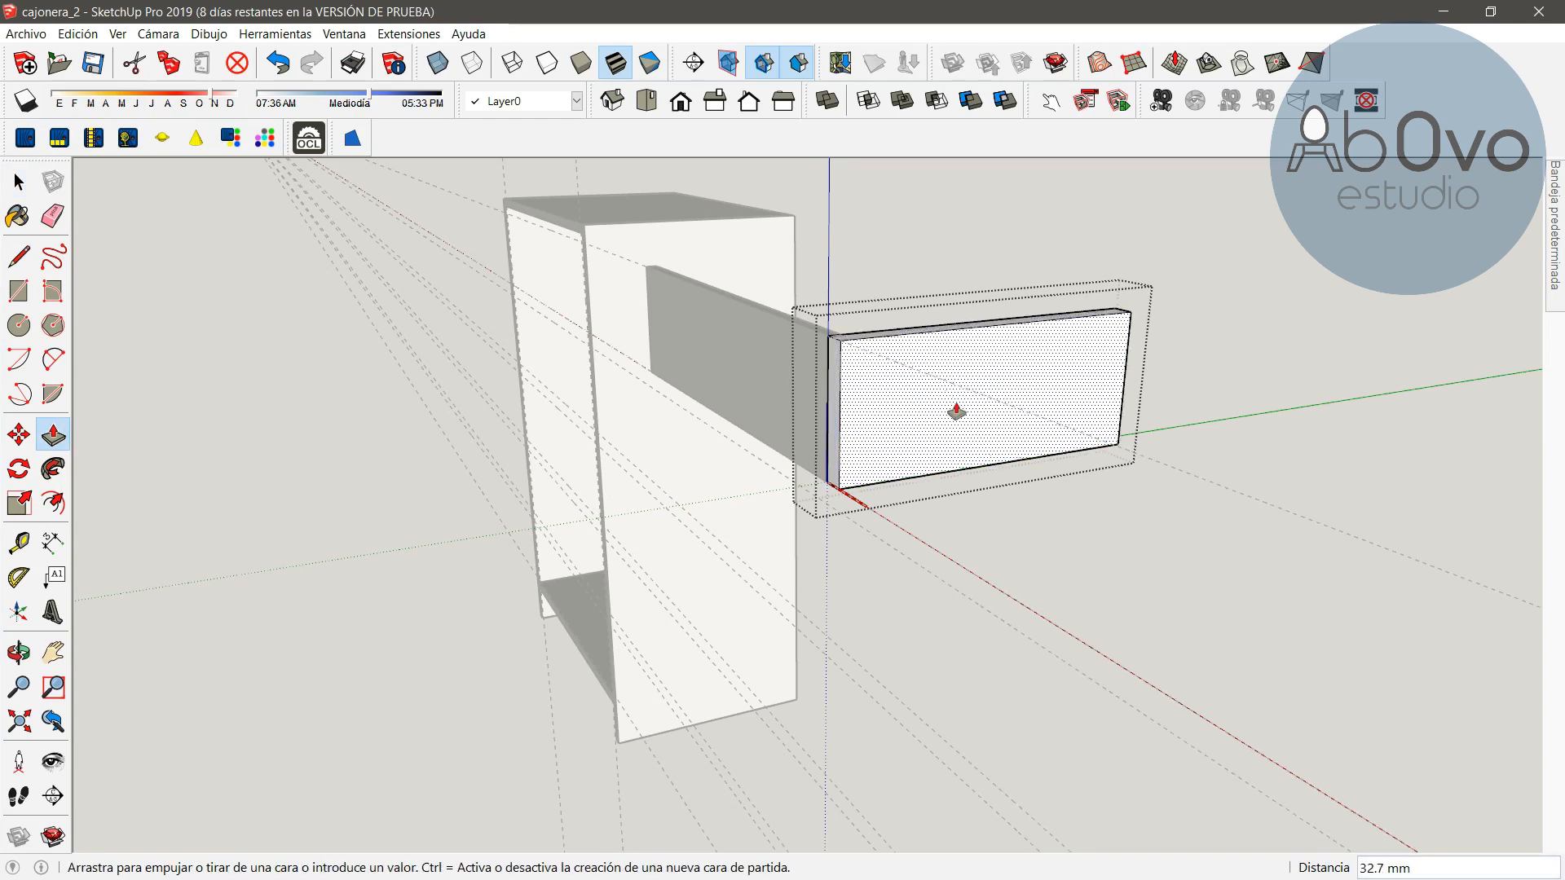
key(Return)
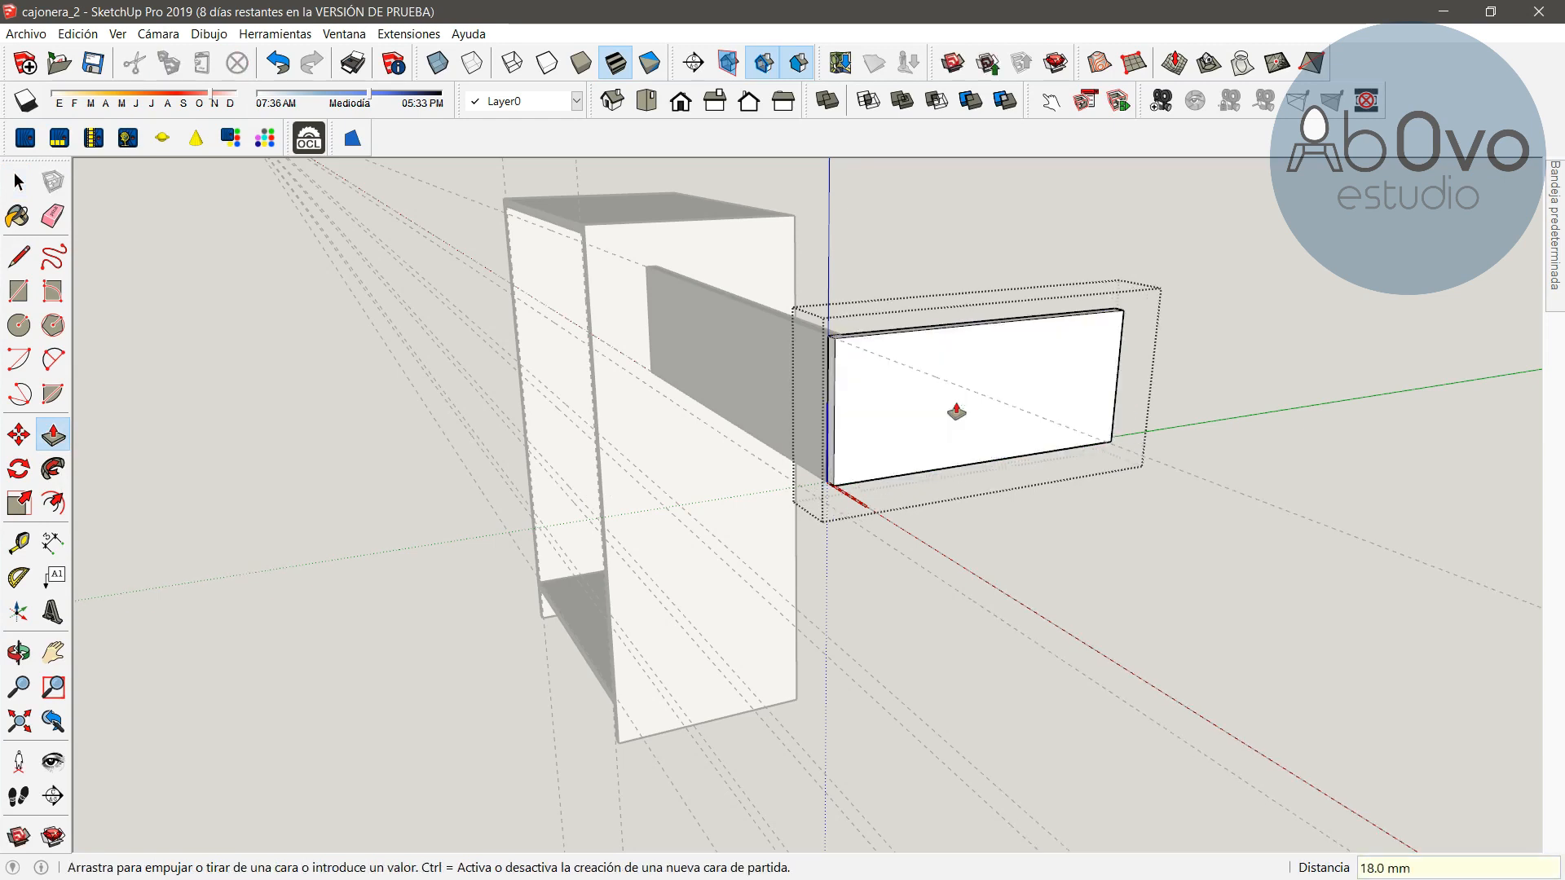
click(18, 194)
click(1137, 487)
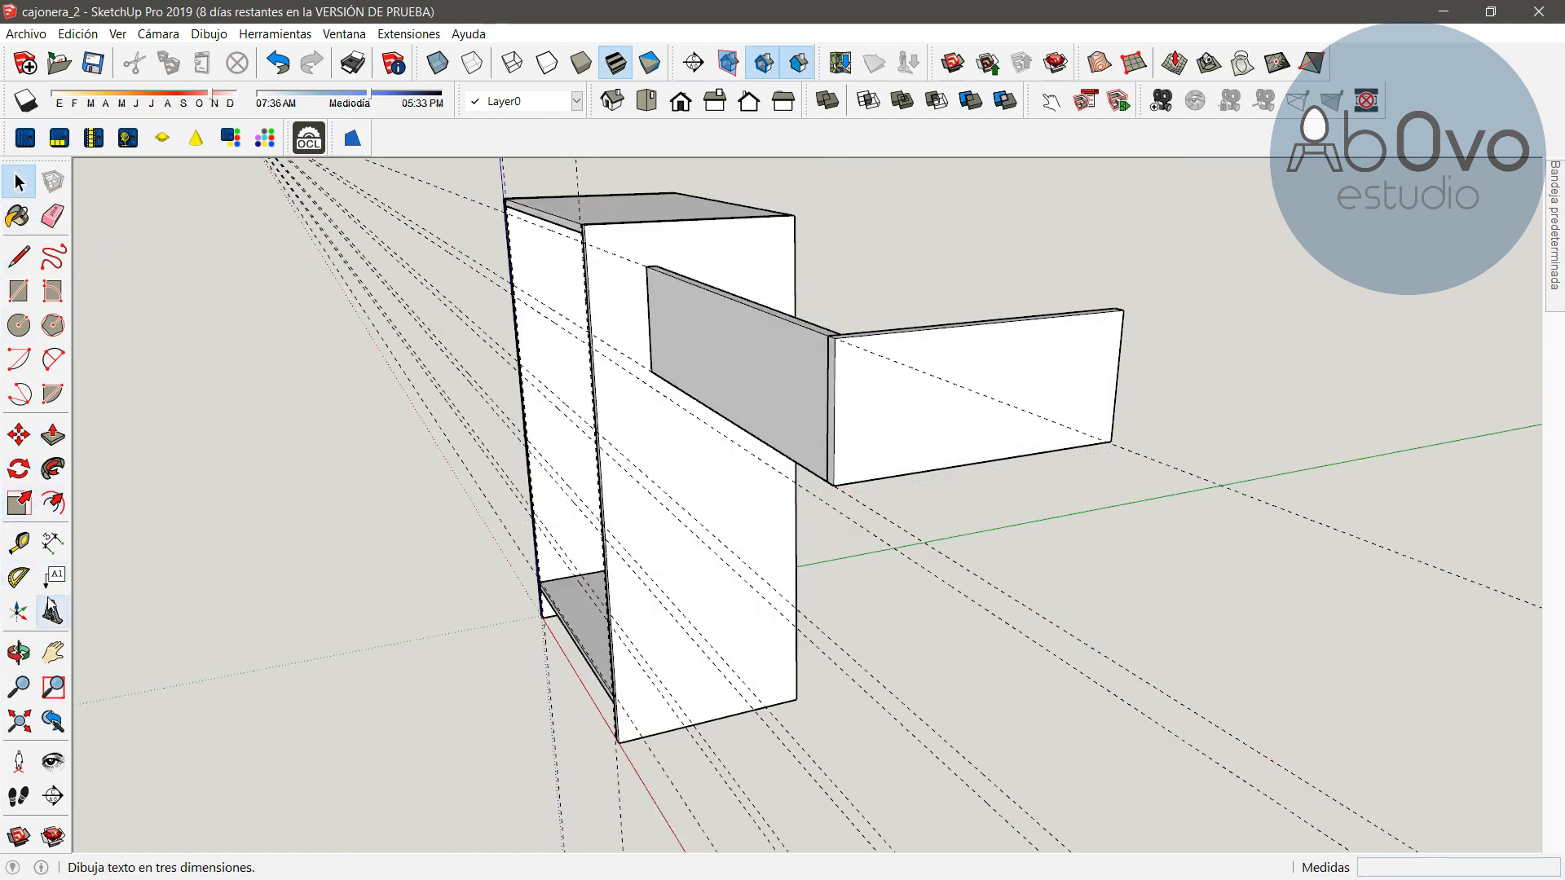
Copy the drawer side panel to the opposite end of the drawer front
click(25, 652)
drag(762, 353, 1032, 576)
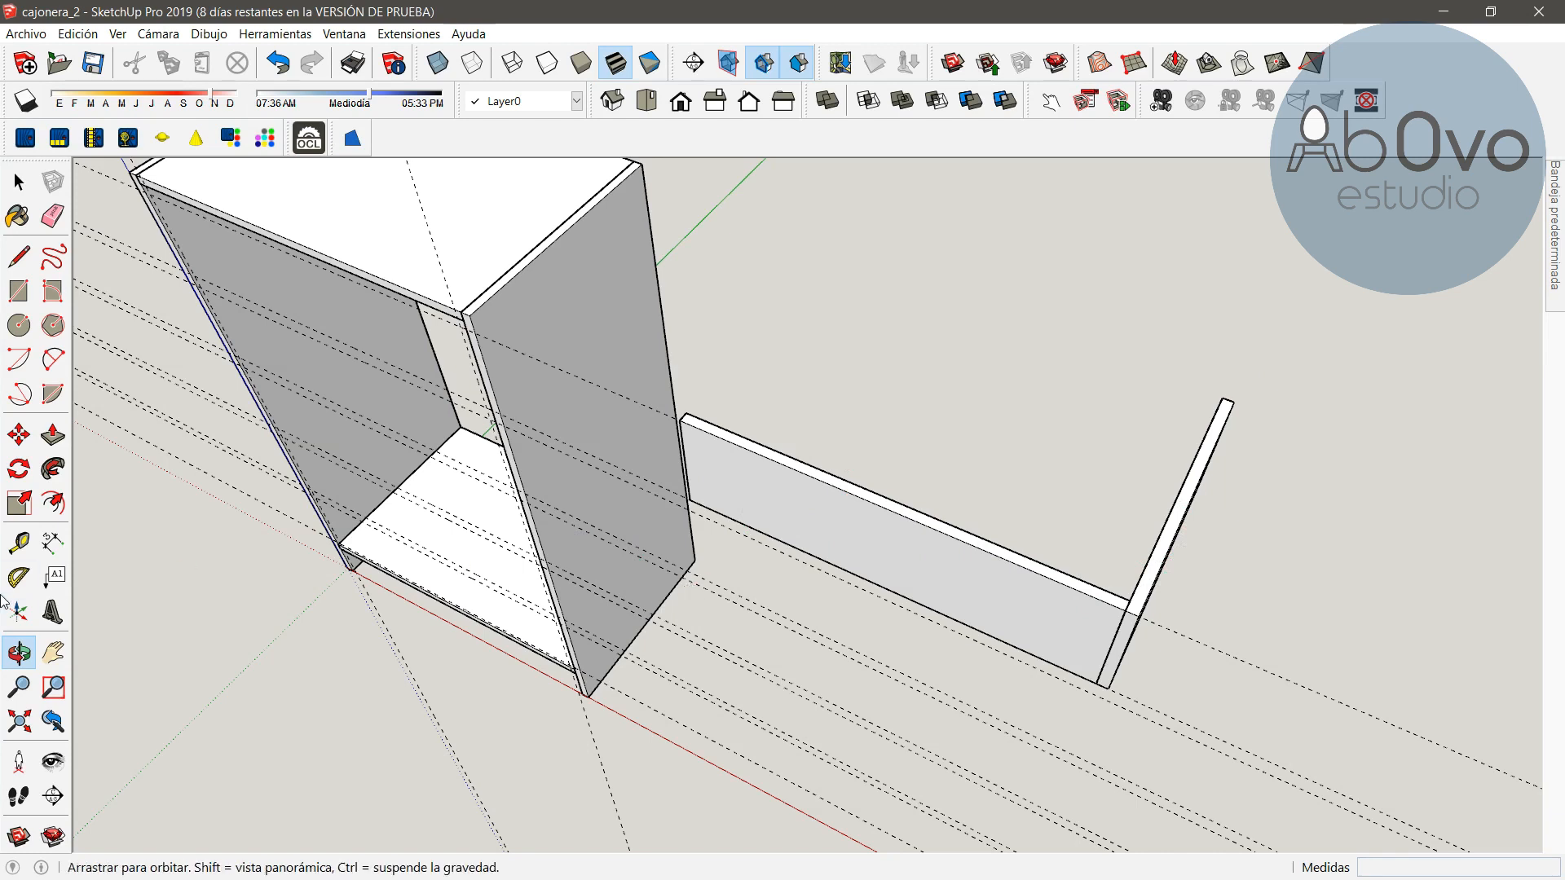
click(20, 434)
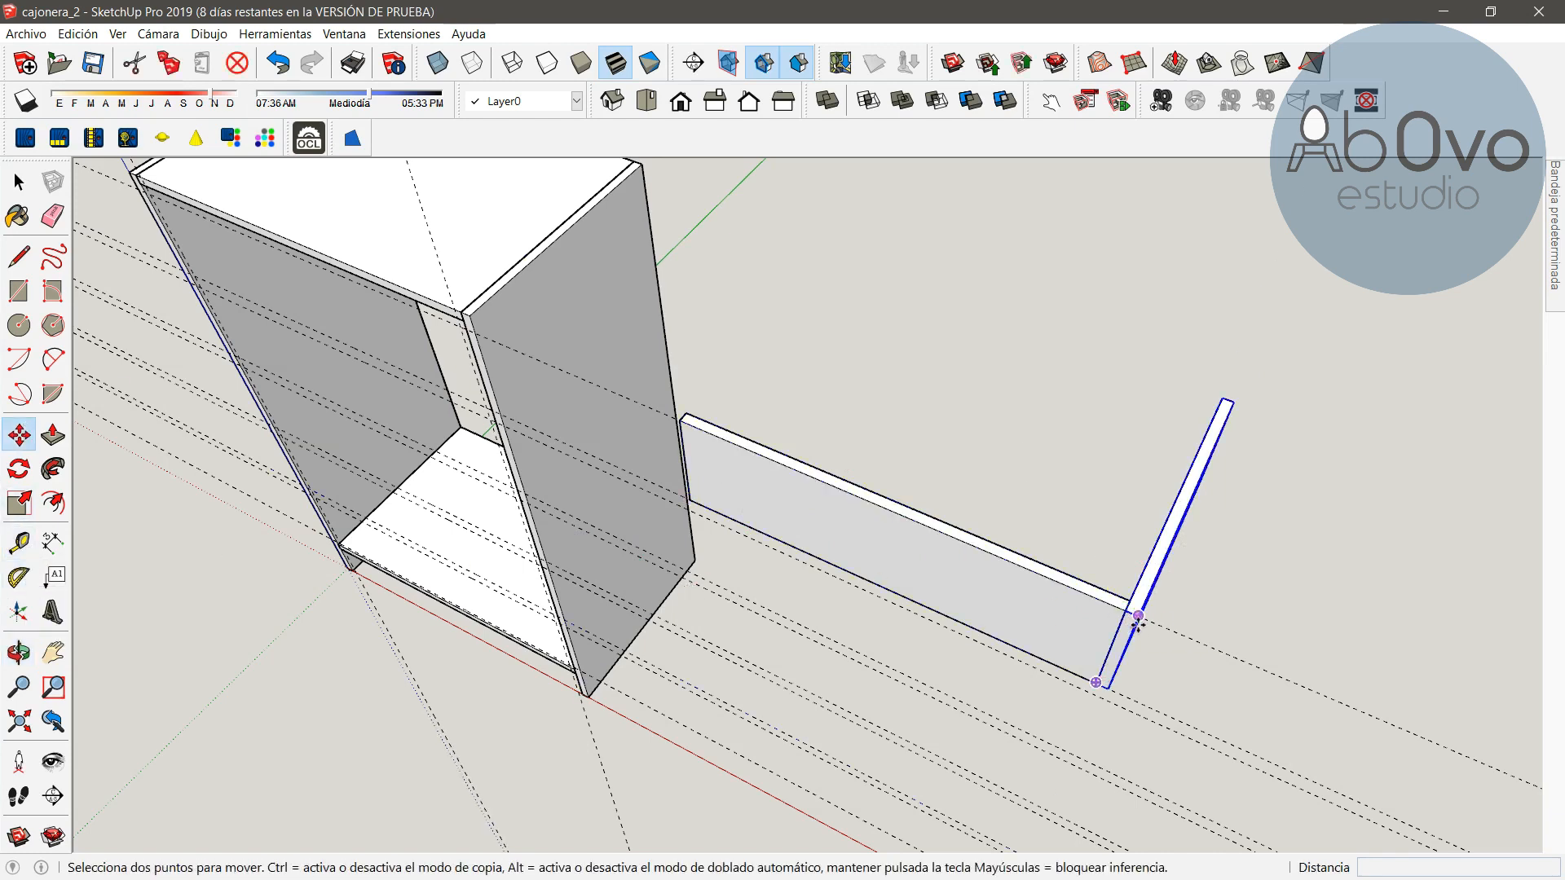
key(q)
key(m)
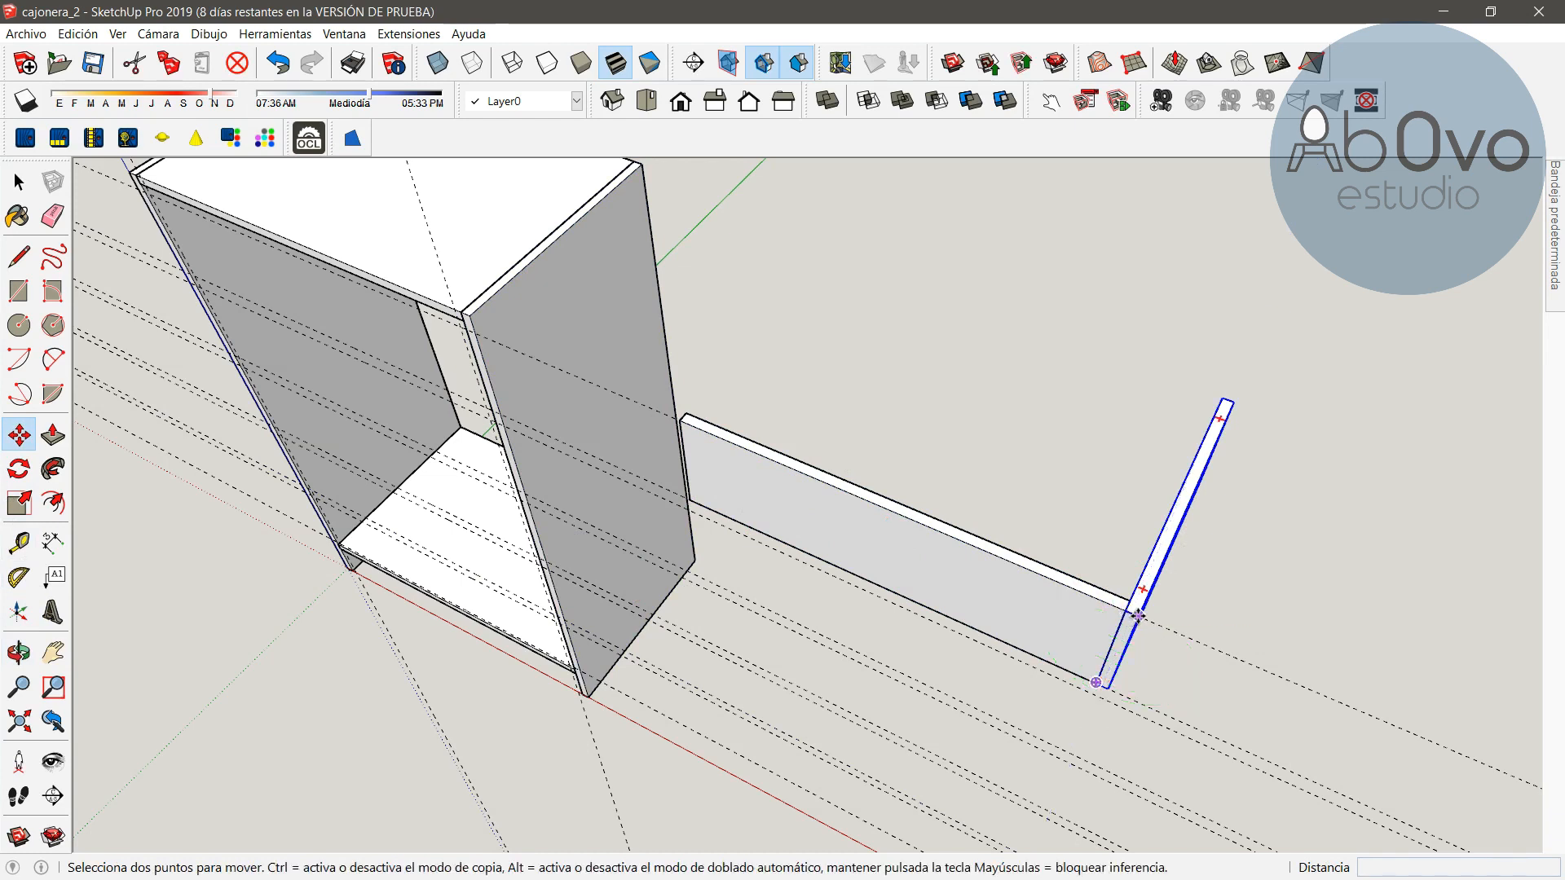
key(ctrl)
click(1138, 615)
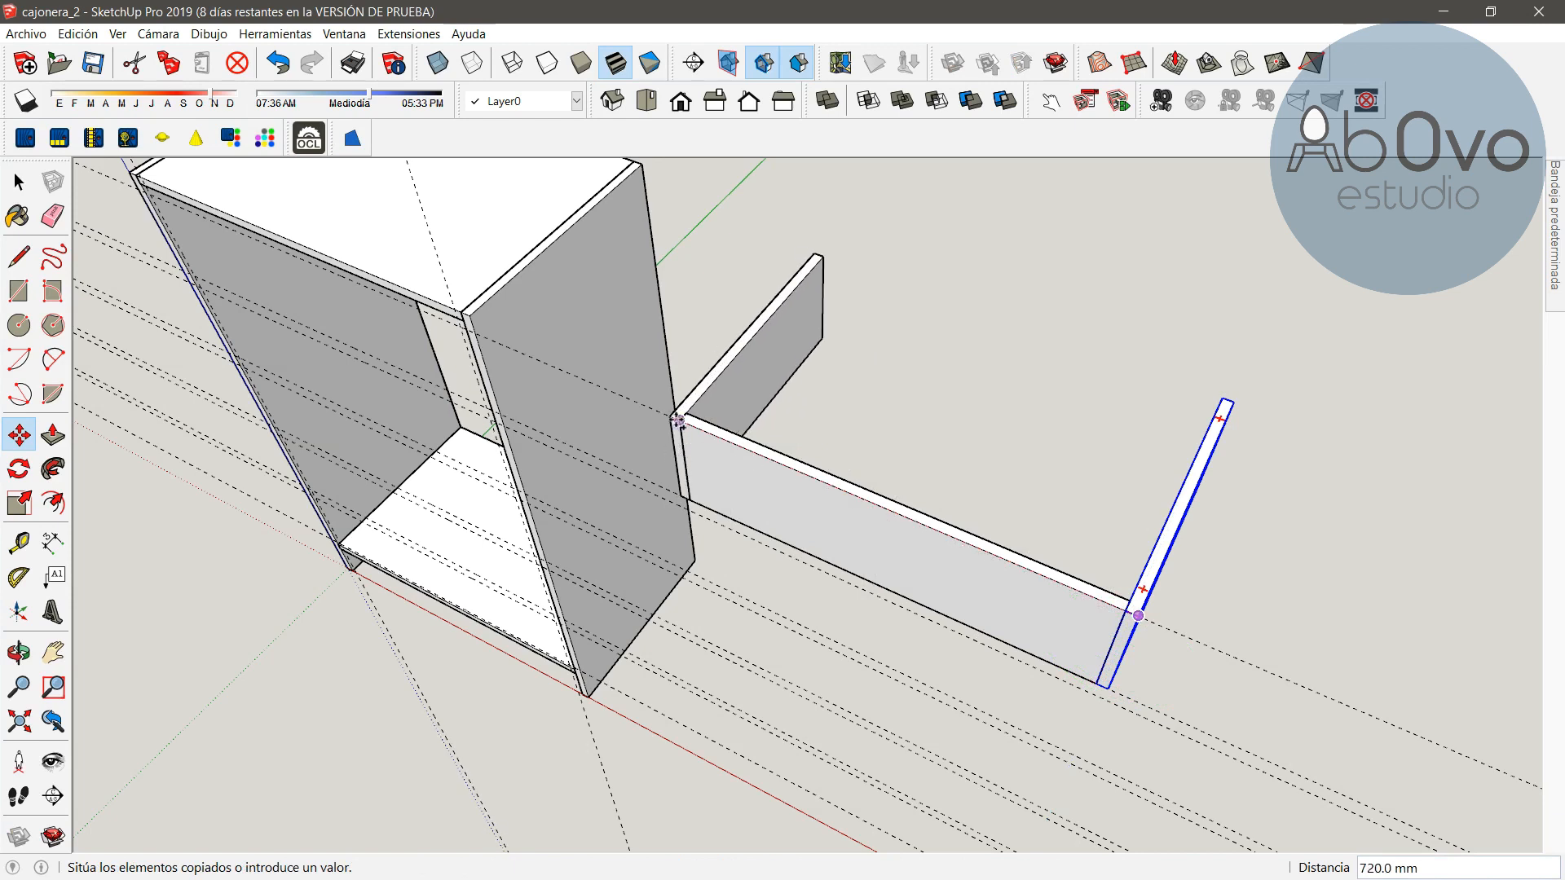
click(678, 421)
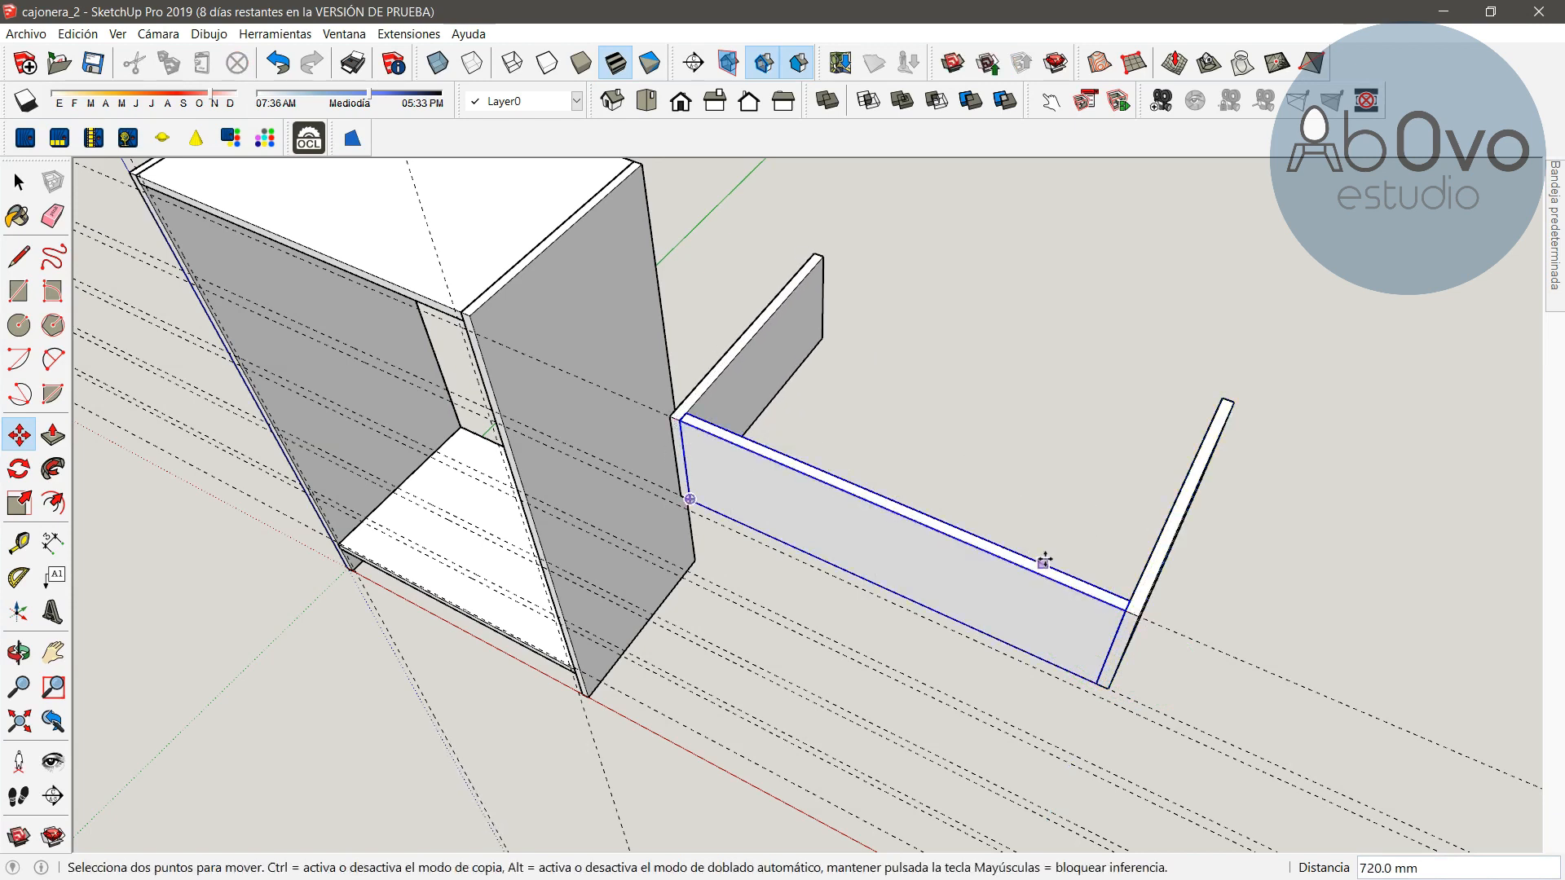
Open the context menu of the copied drawer side panel
right_click(752, 477)
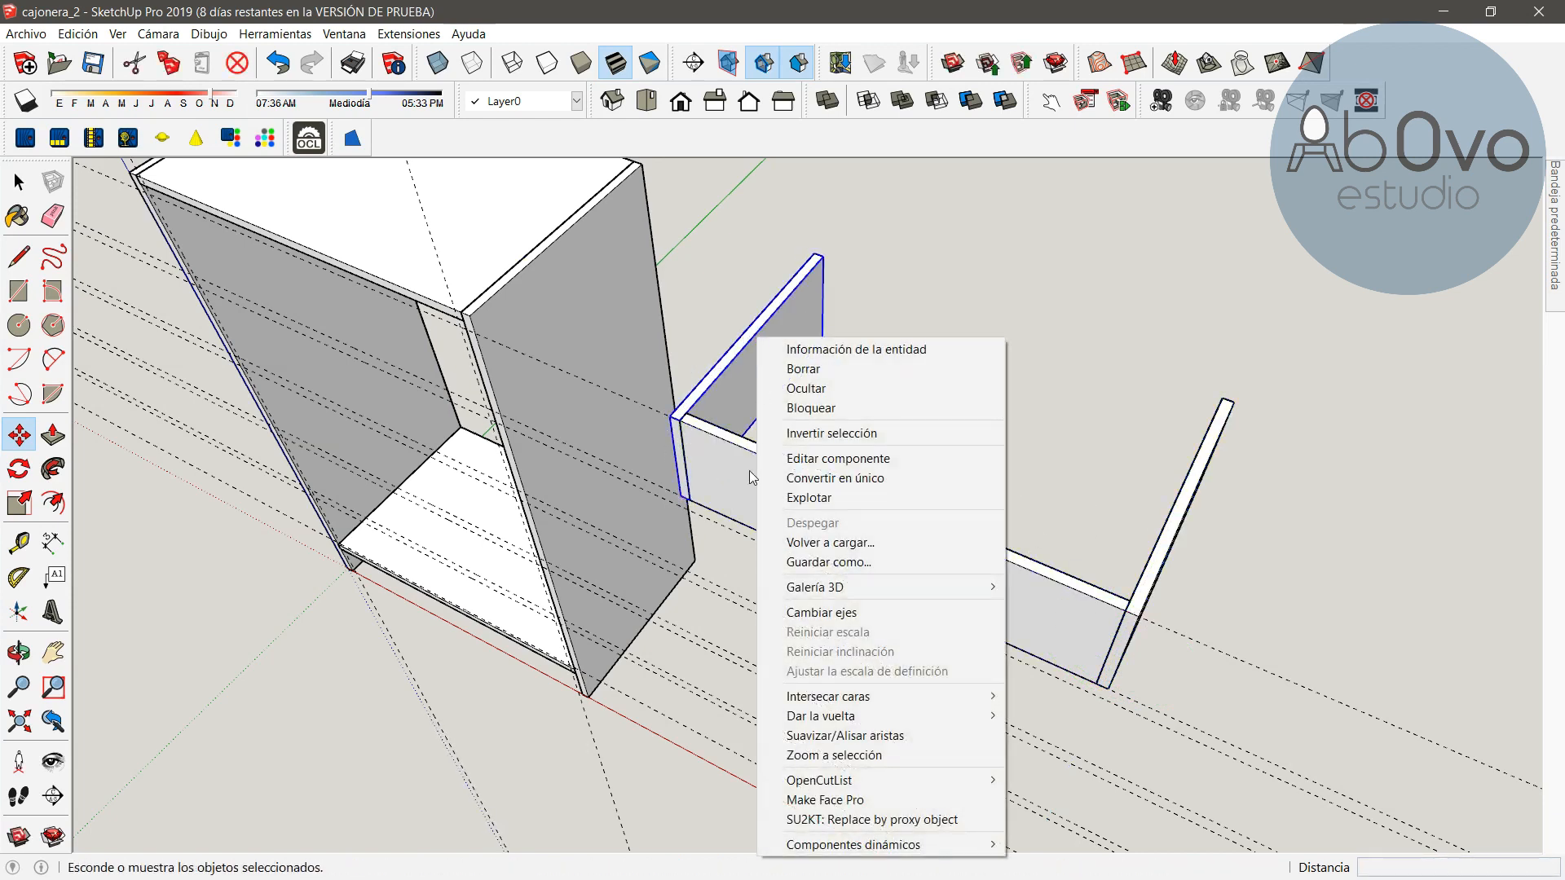
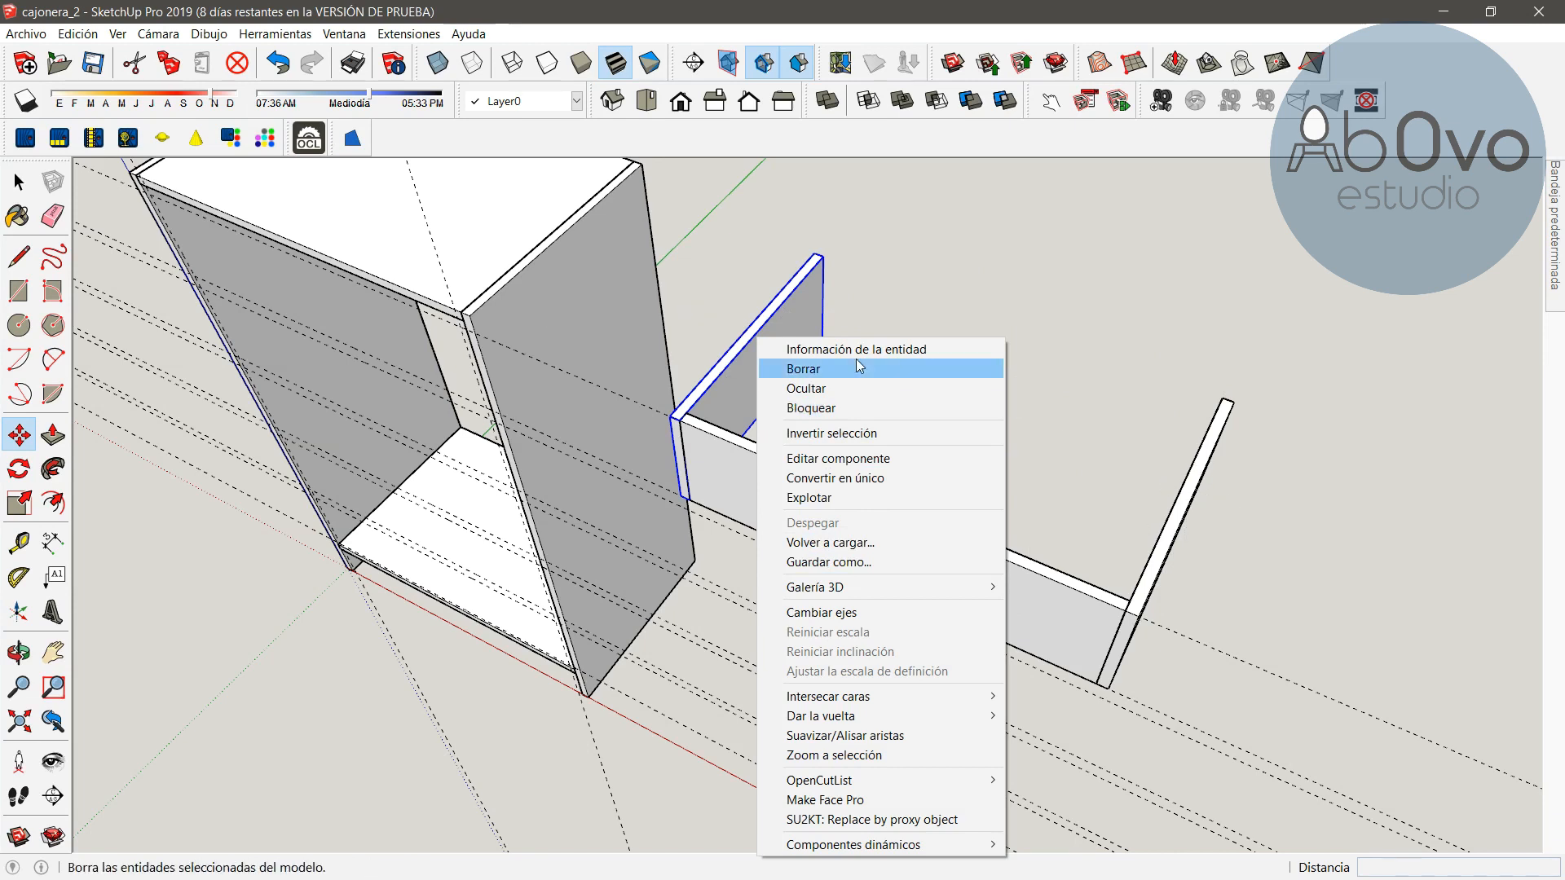
click(1063, 393)
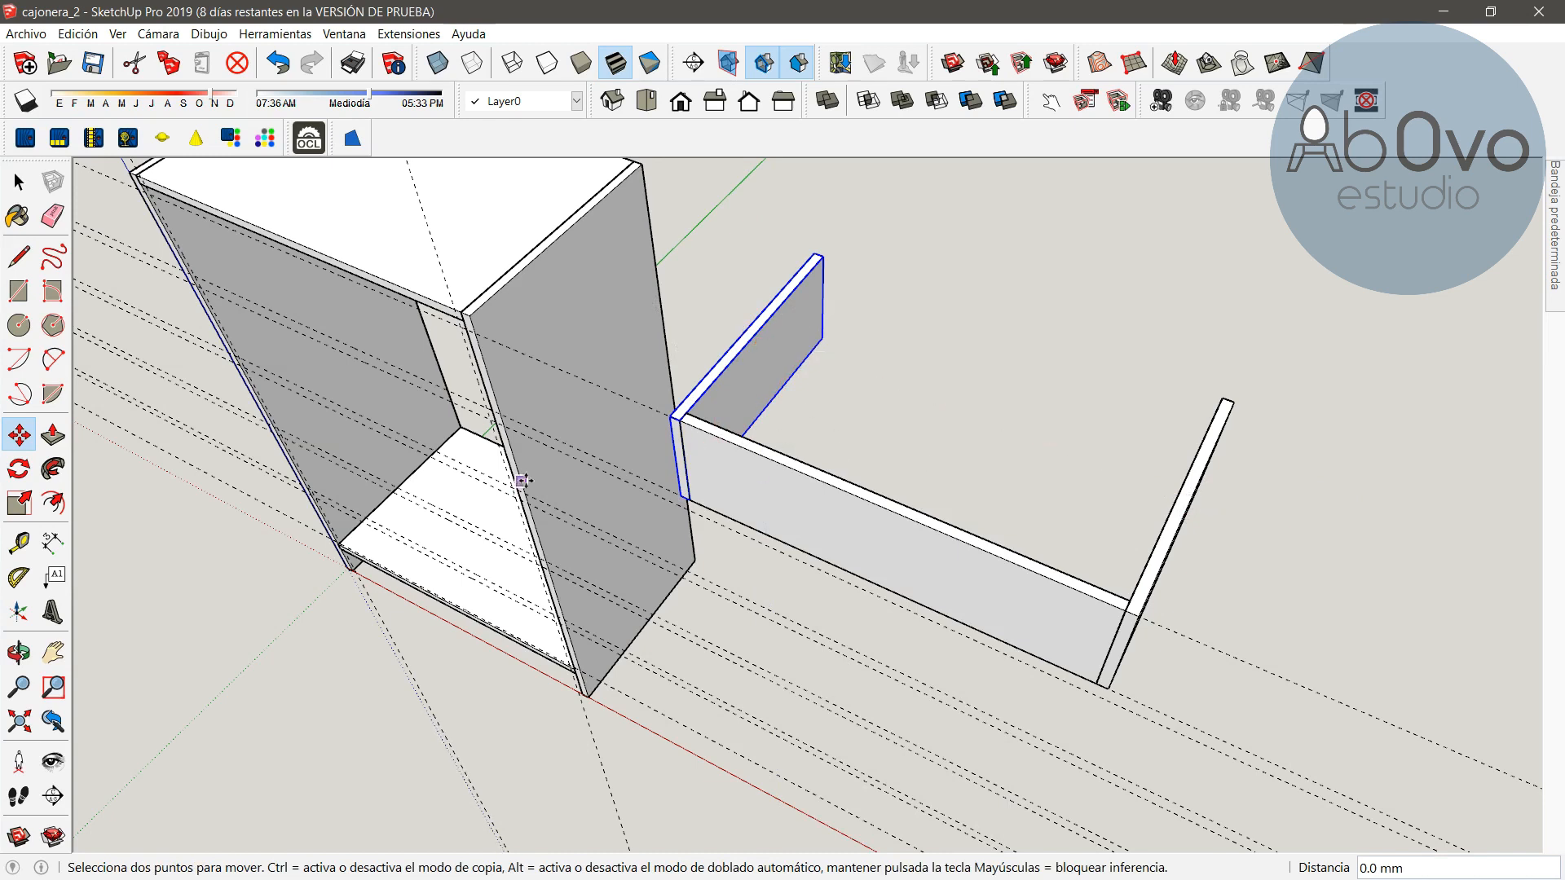
click(18, 180)
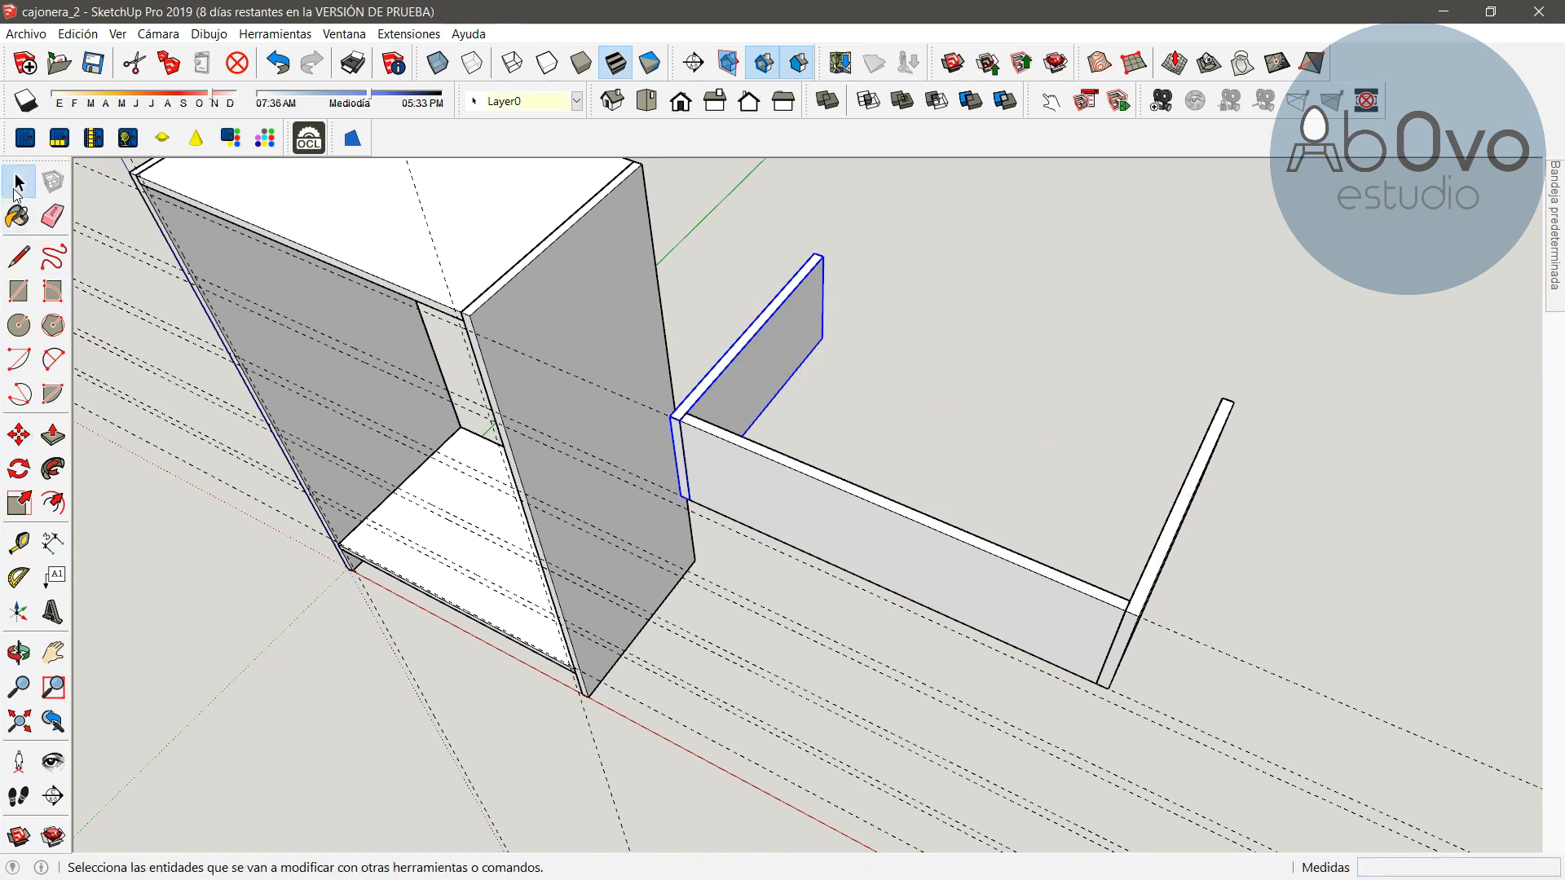
click(19, 435)
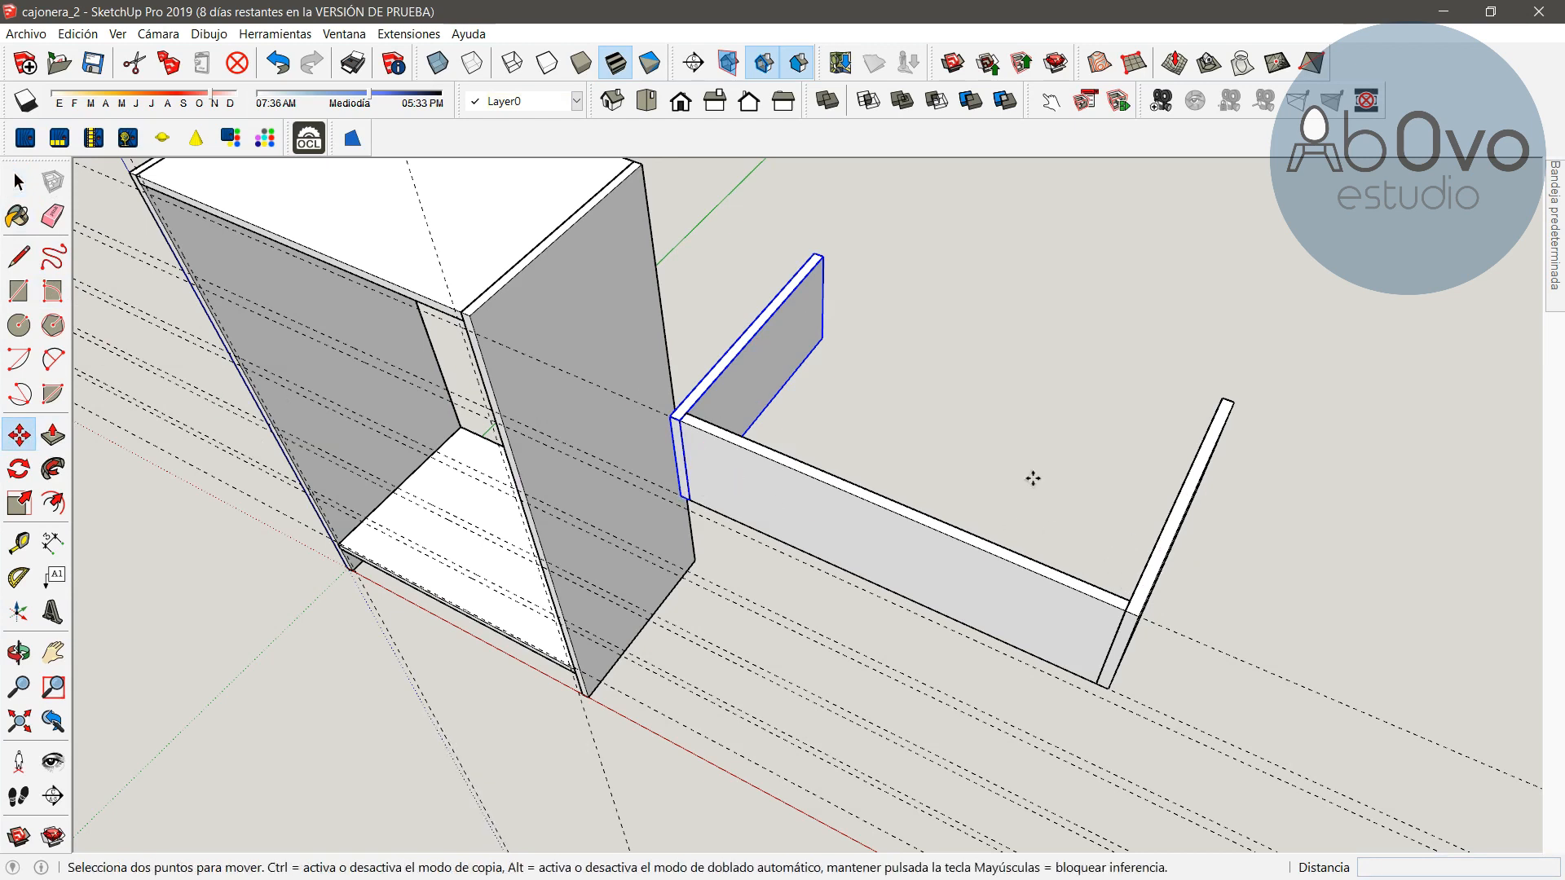
key(space)
click(1077, 333)
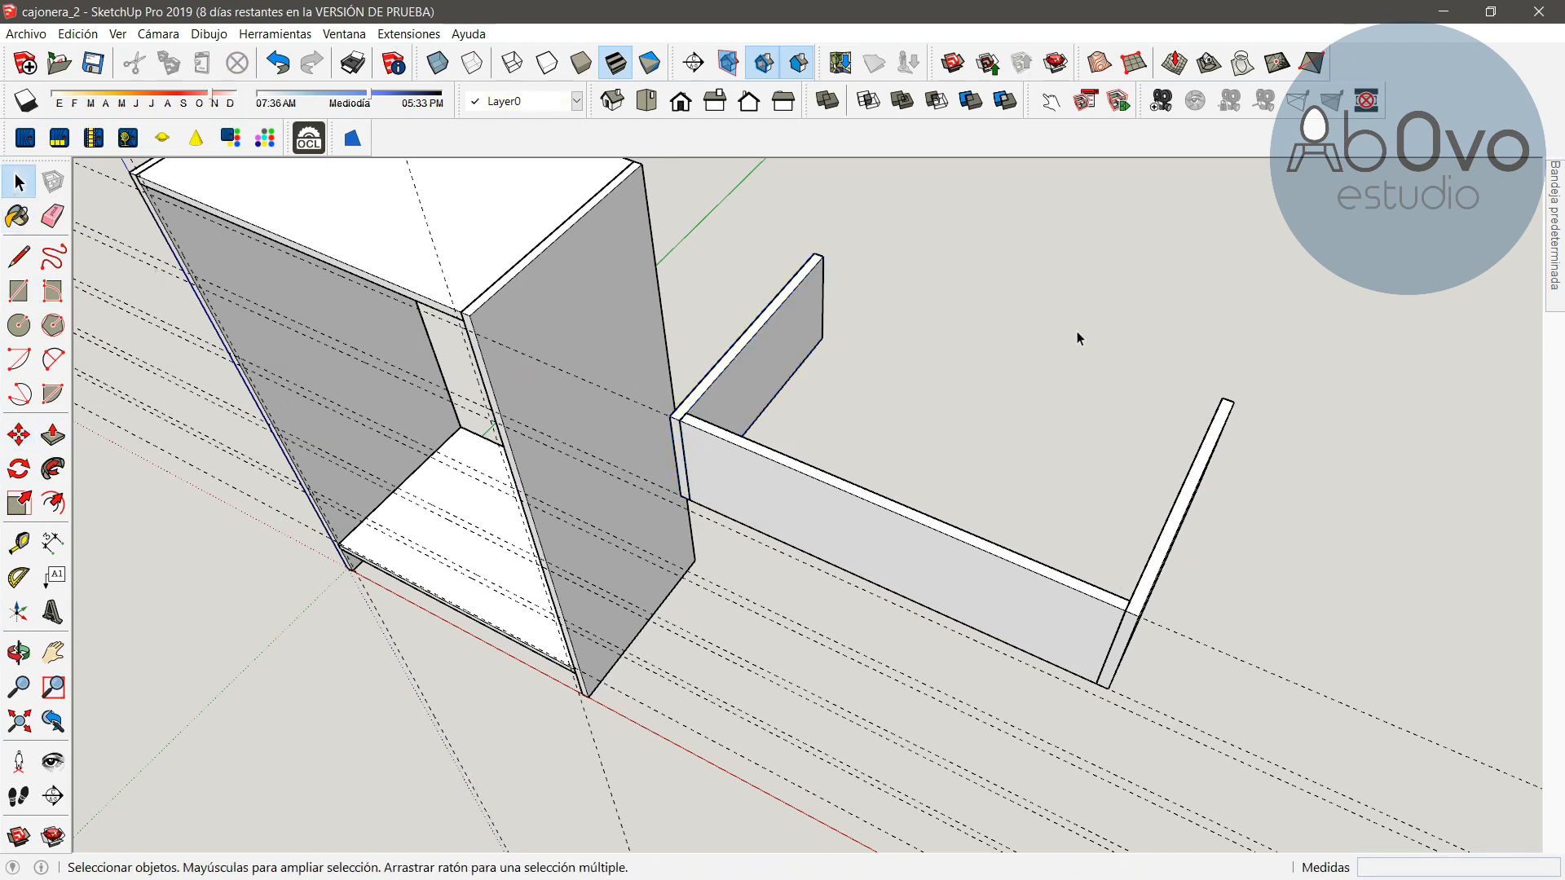
Copy the drawer front panel with Move to the far ends of the drawer side panels to close the box
click(18, 435)
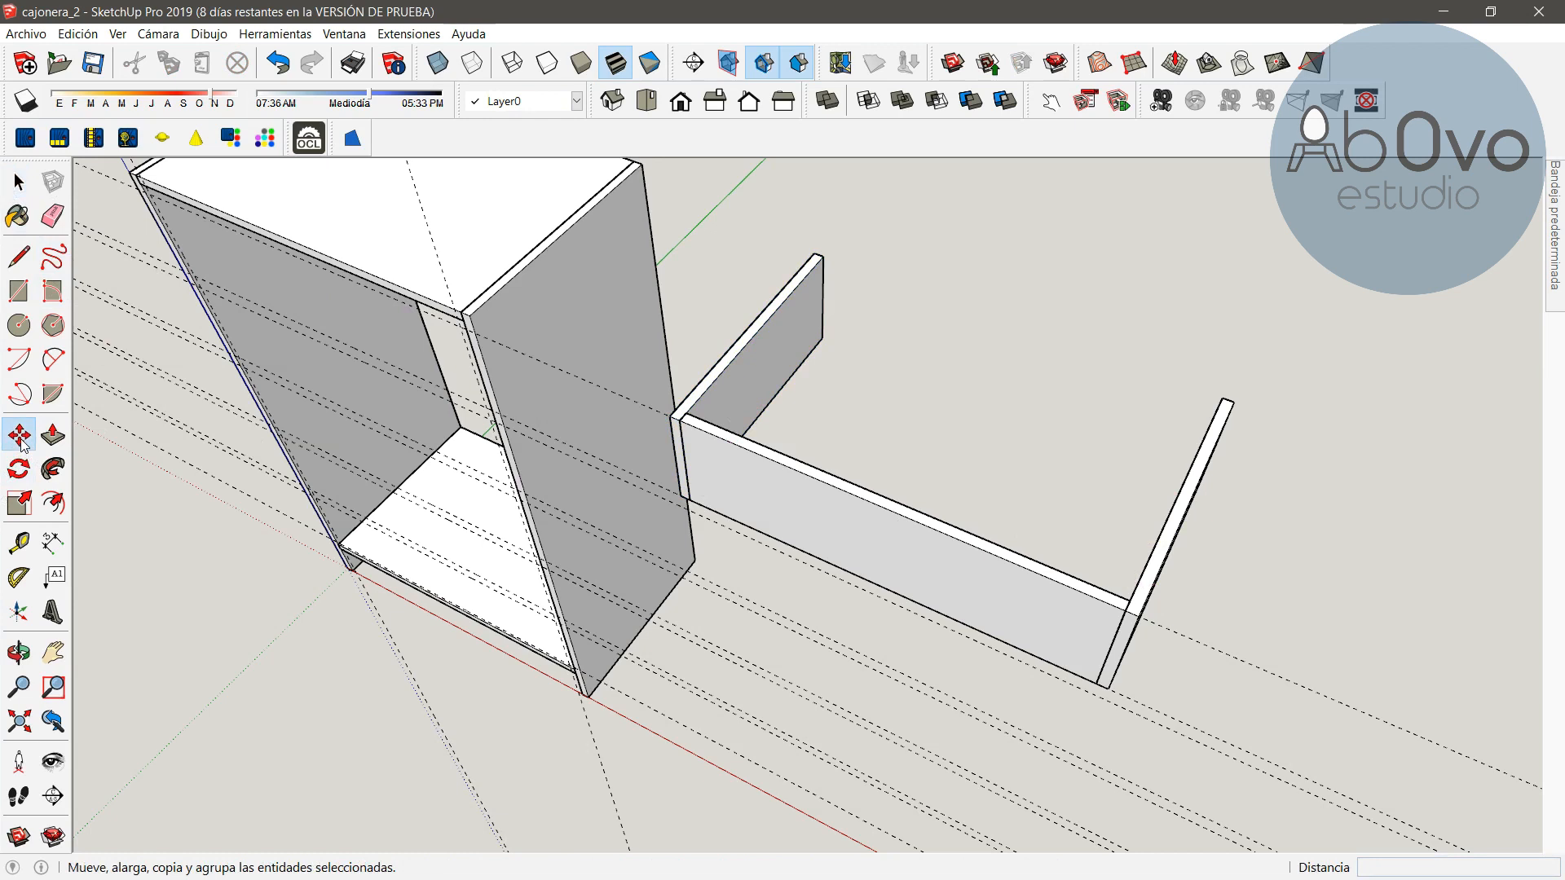
click(1125, 600)
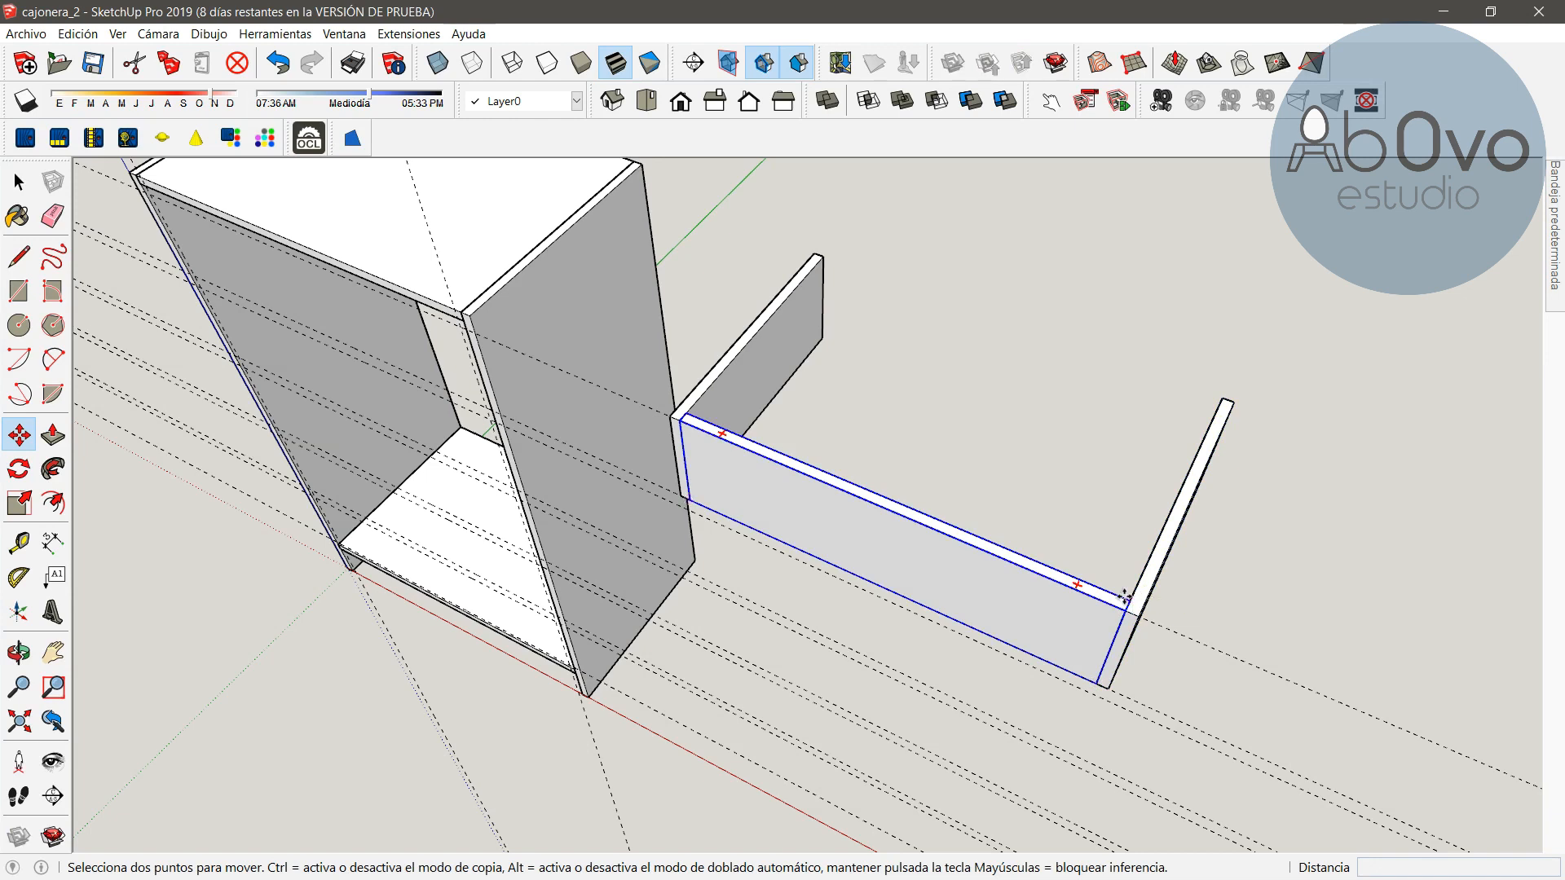
click(1125, 600)
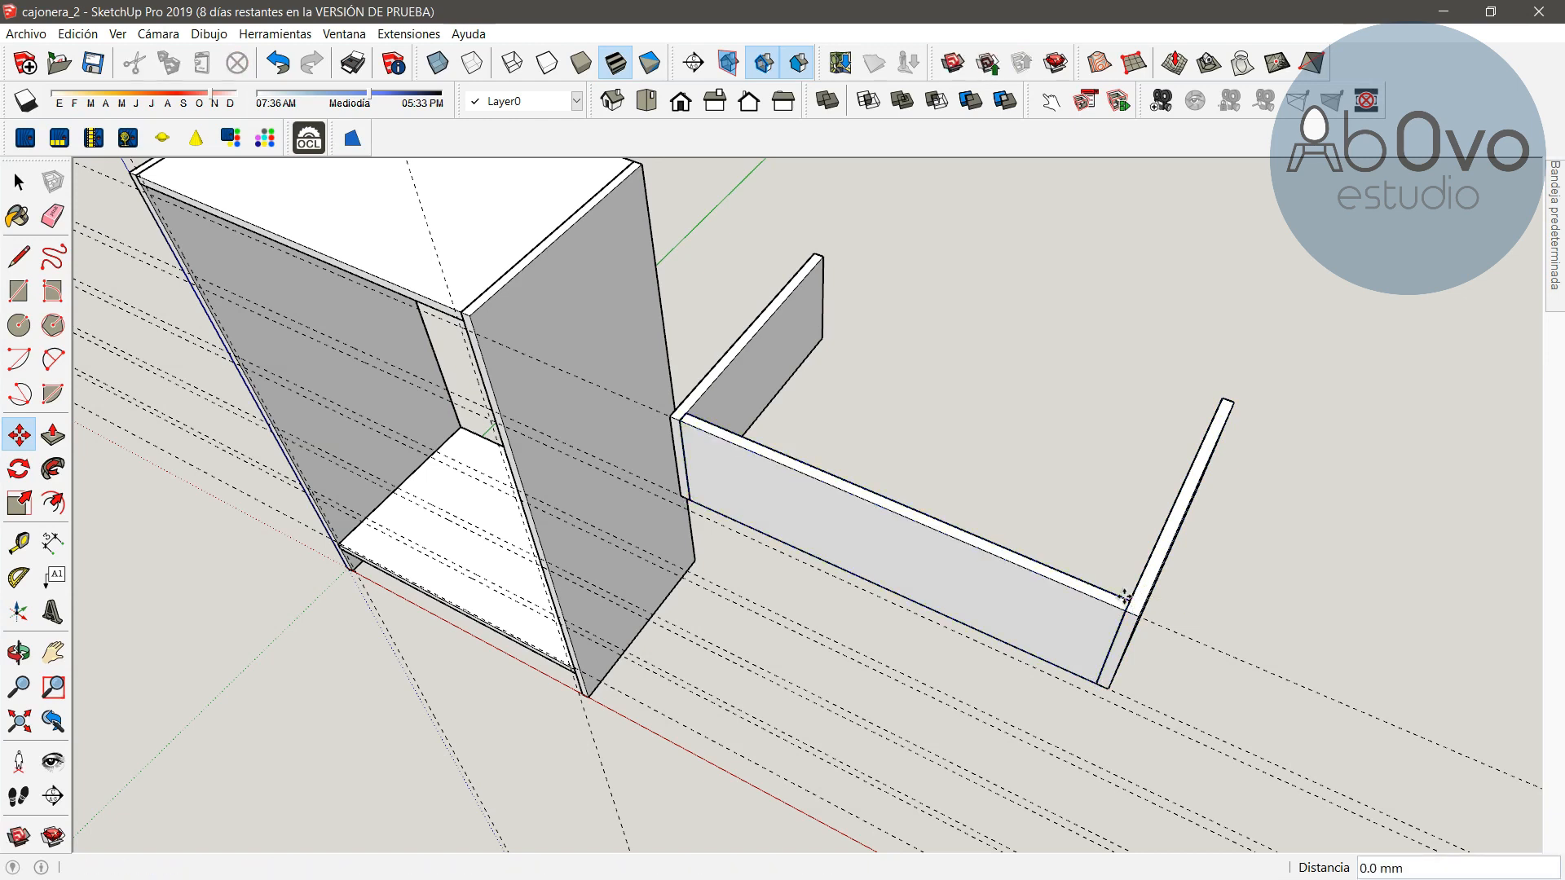
click(1125, 599)
key(ctrl)
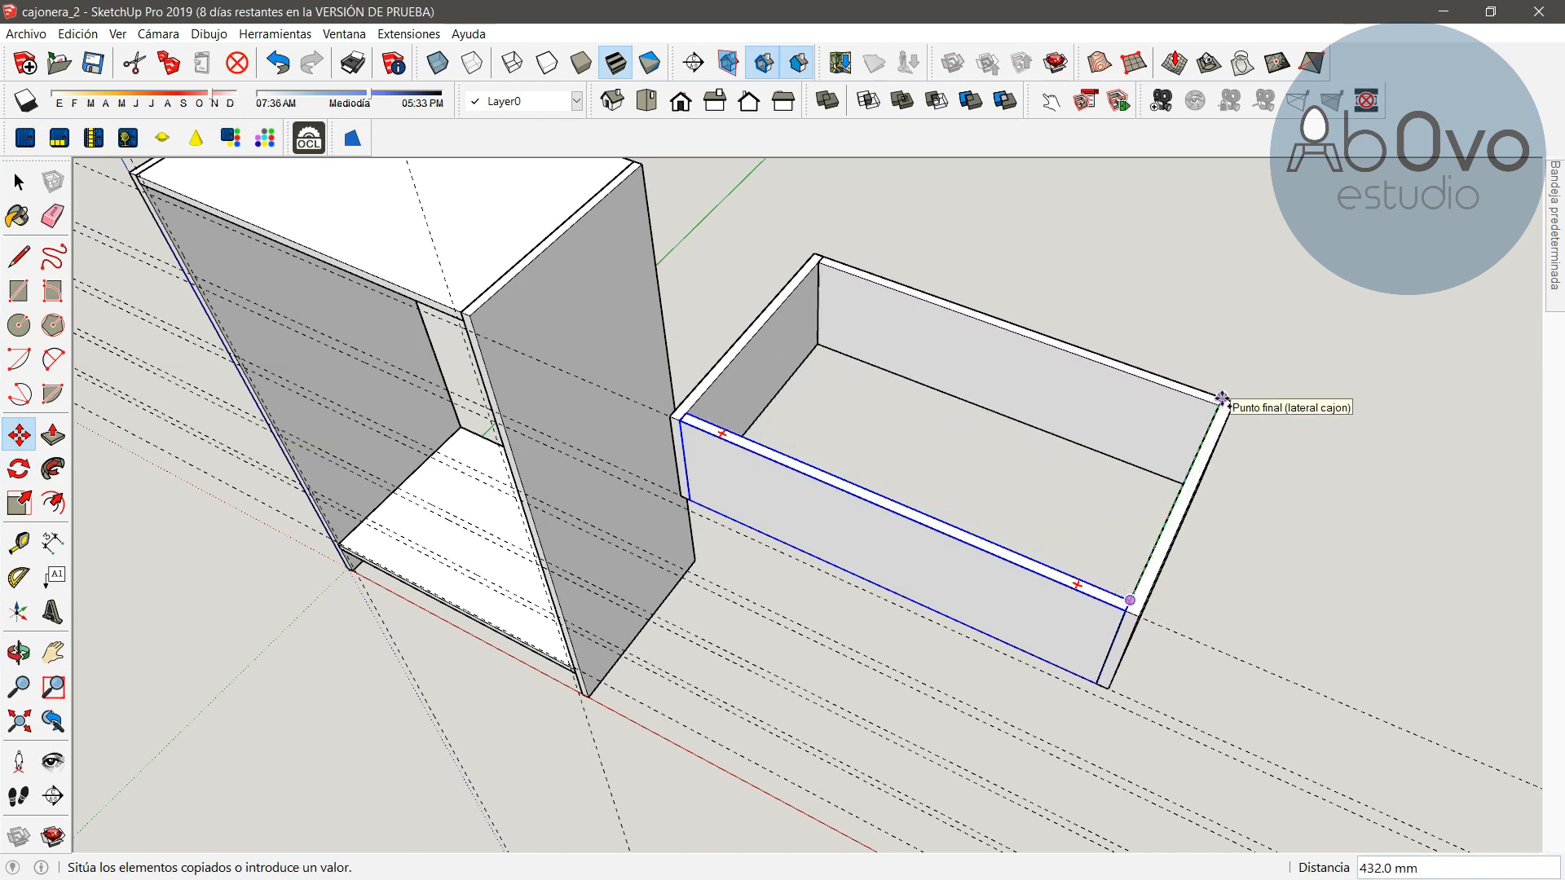
click(1222, 398)
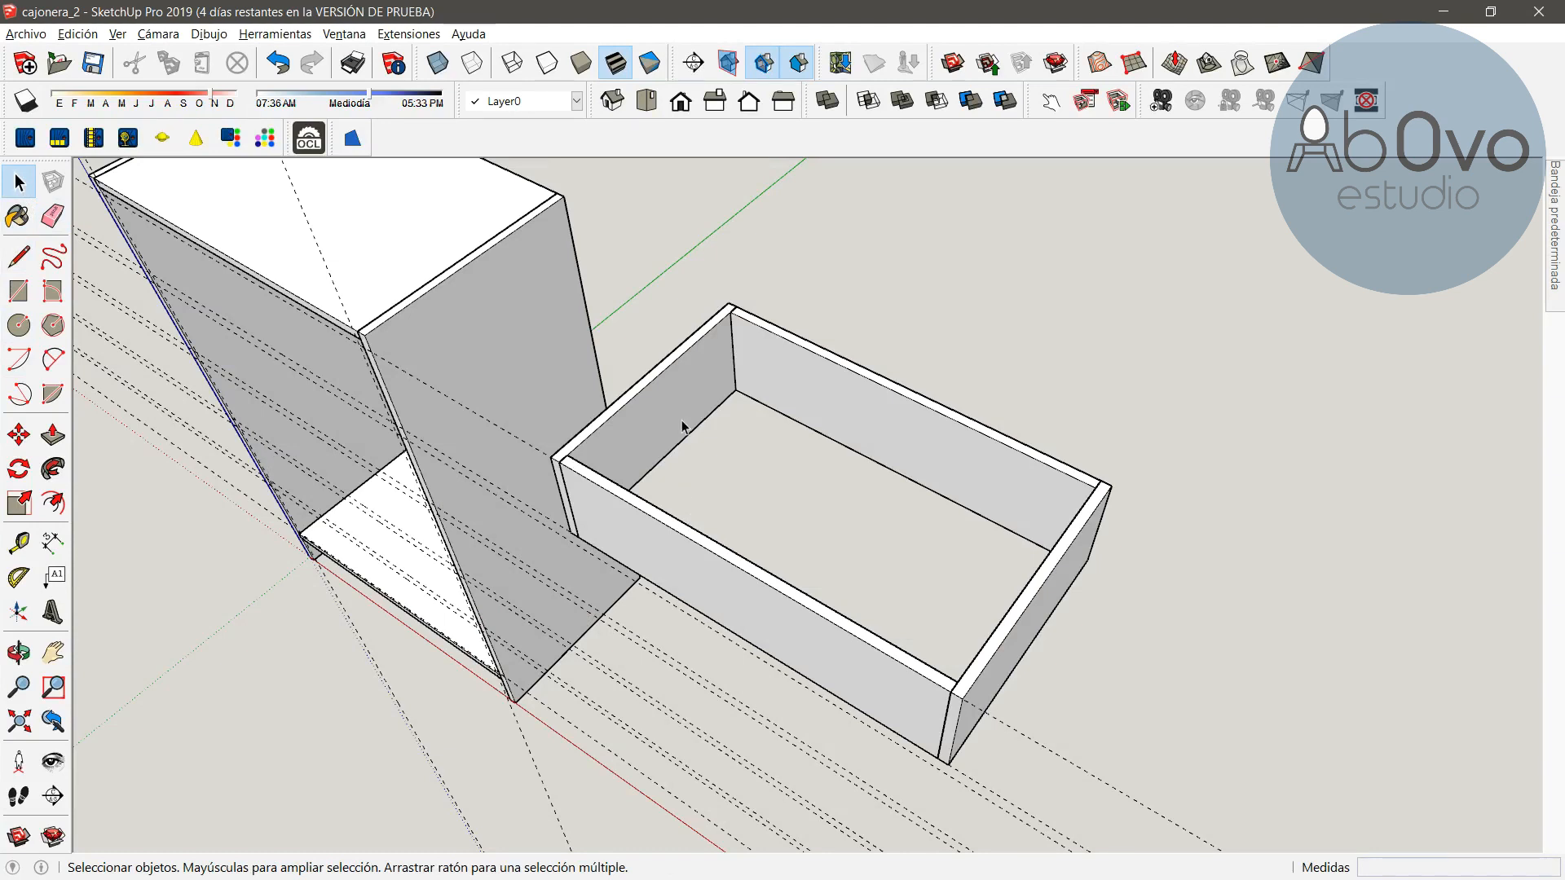
Create guides 5 mm inward from the top inner edges of the left side, back and right side drawer panels
click(18, 541)
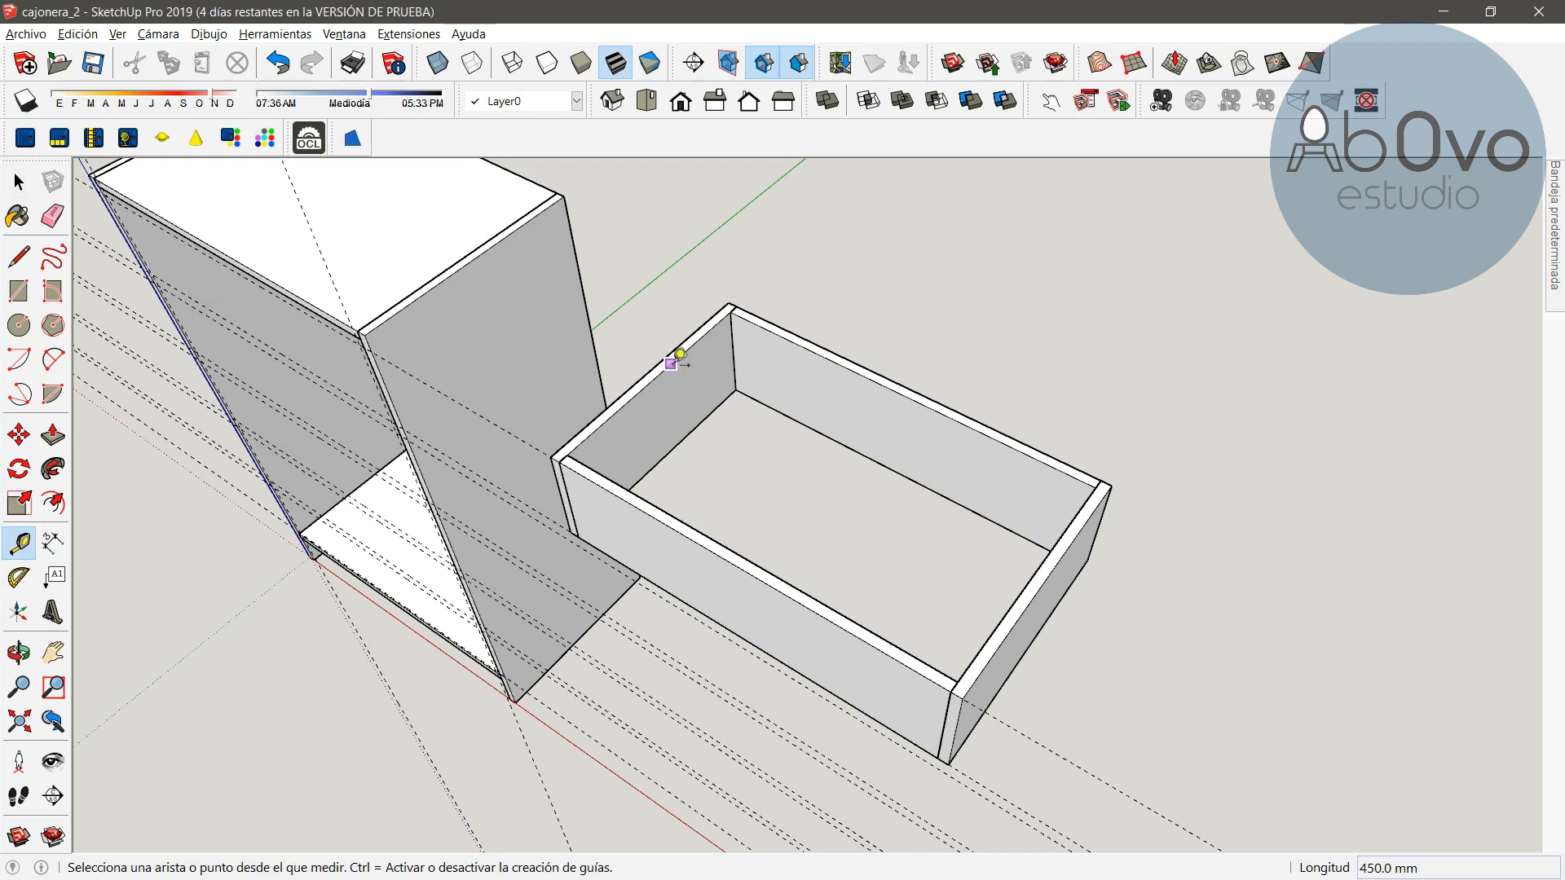
click(679, 354)
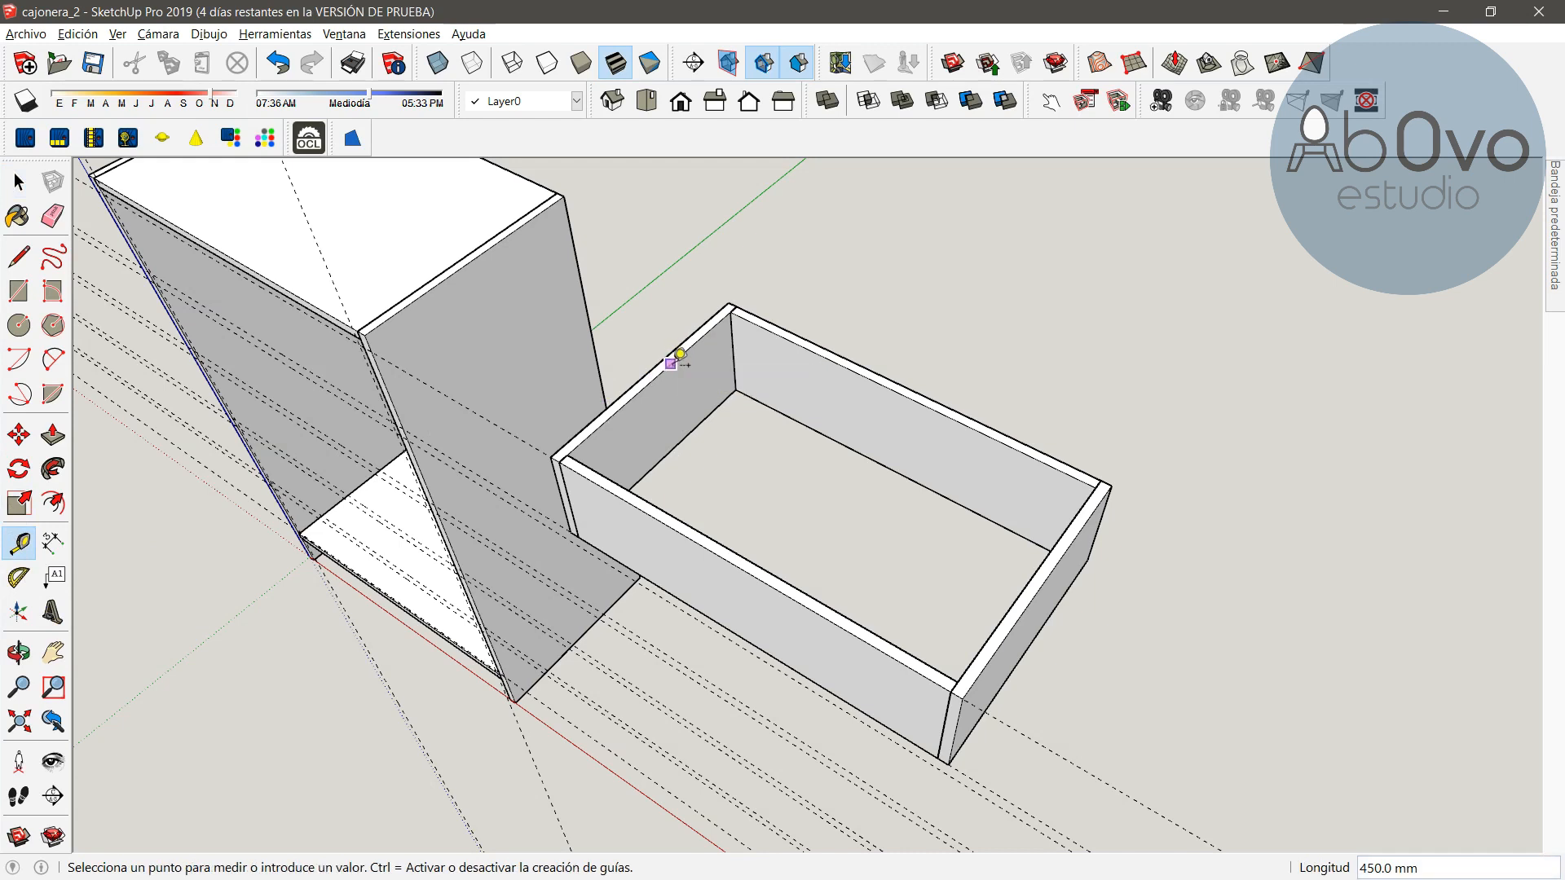
key(Return)
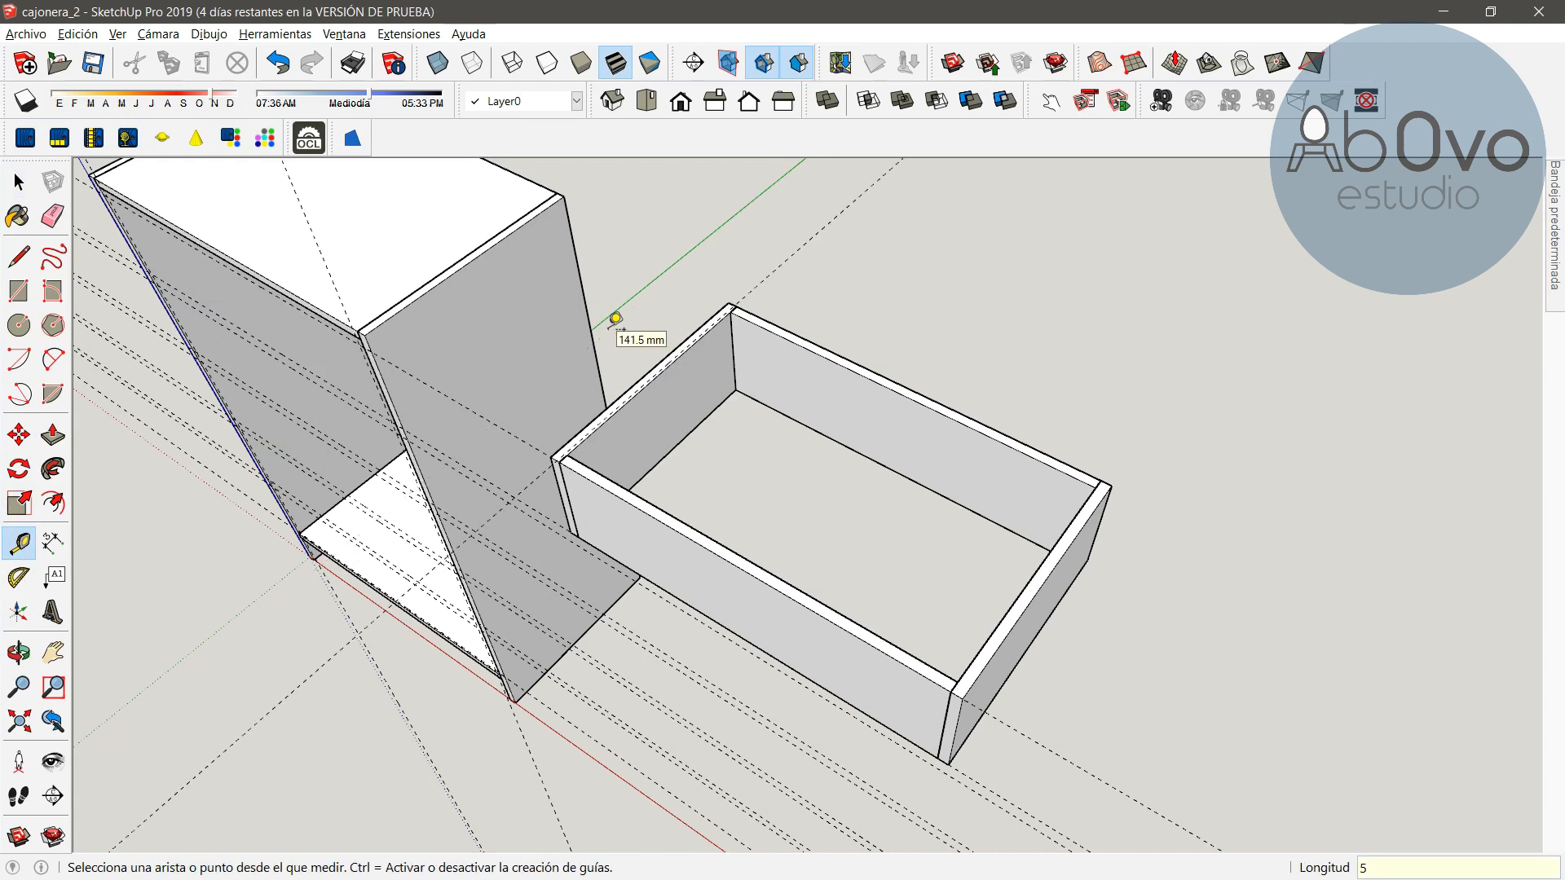
click(974, 427)
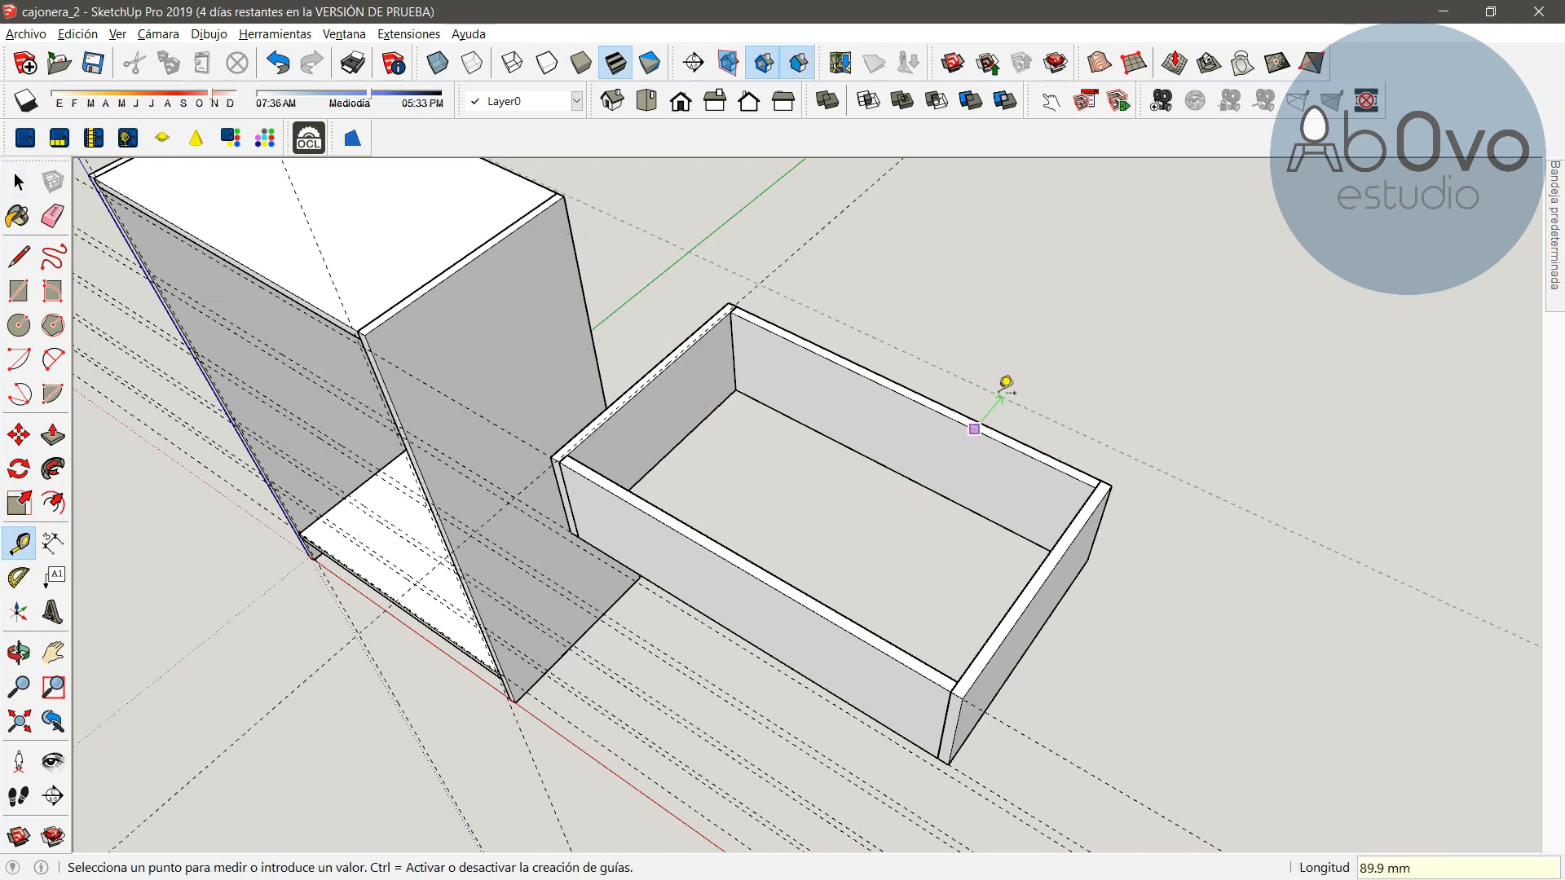
text(5)
key(Return)
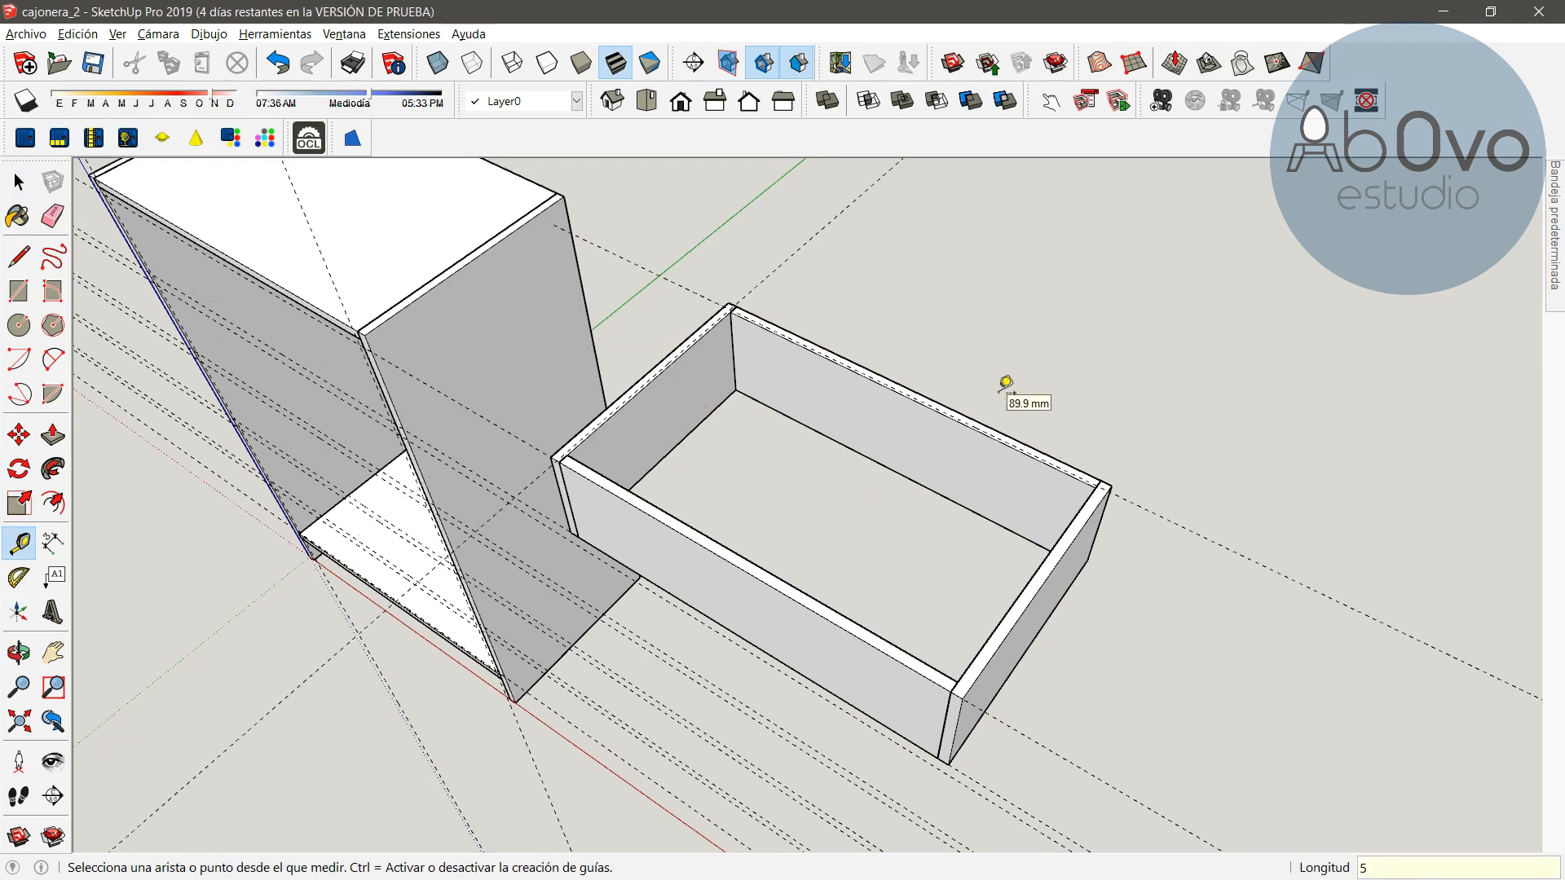
click(1052, 548)
text(5)
key(Return)
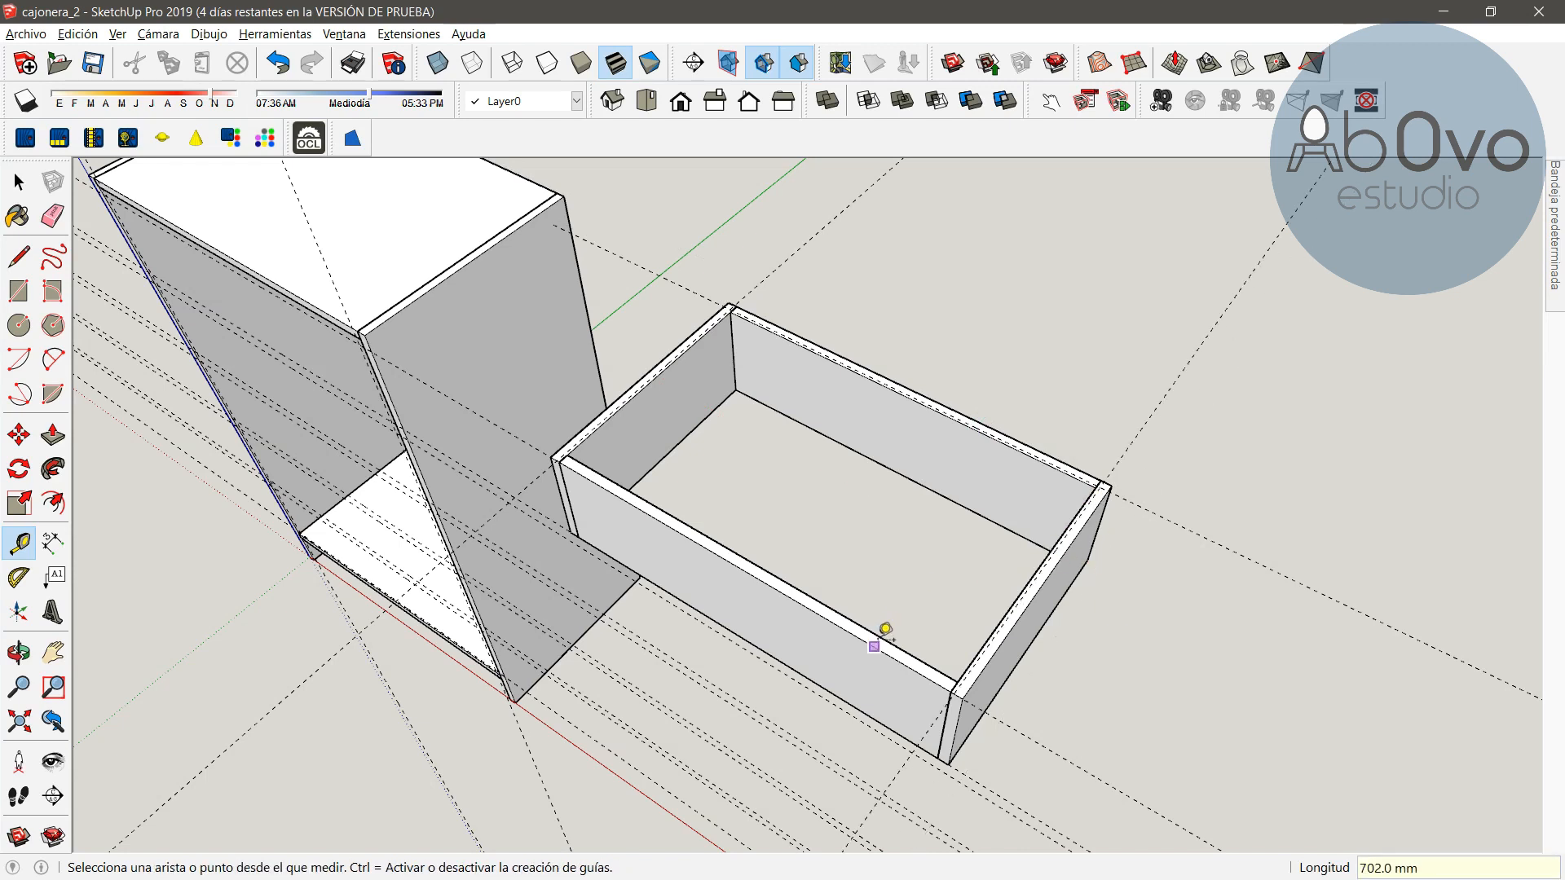
Create a guide 5 mm inward from the top inner edge of the drawer front panel, undoing and redoing the attempt
click(875, 633)
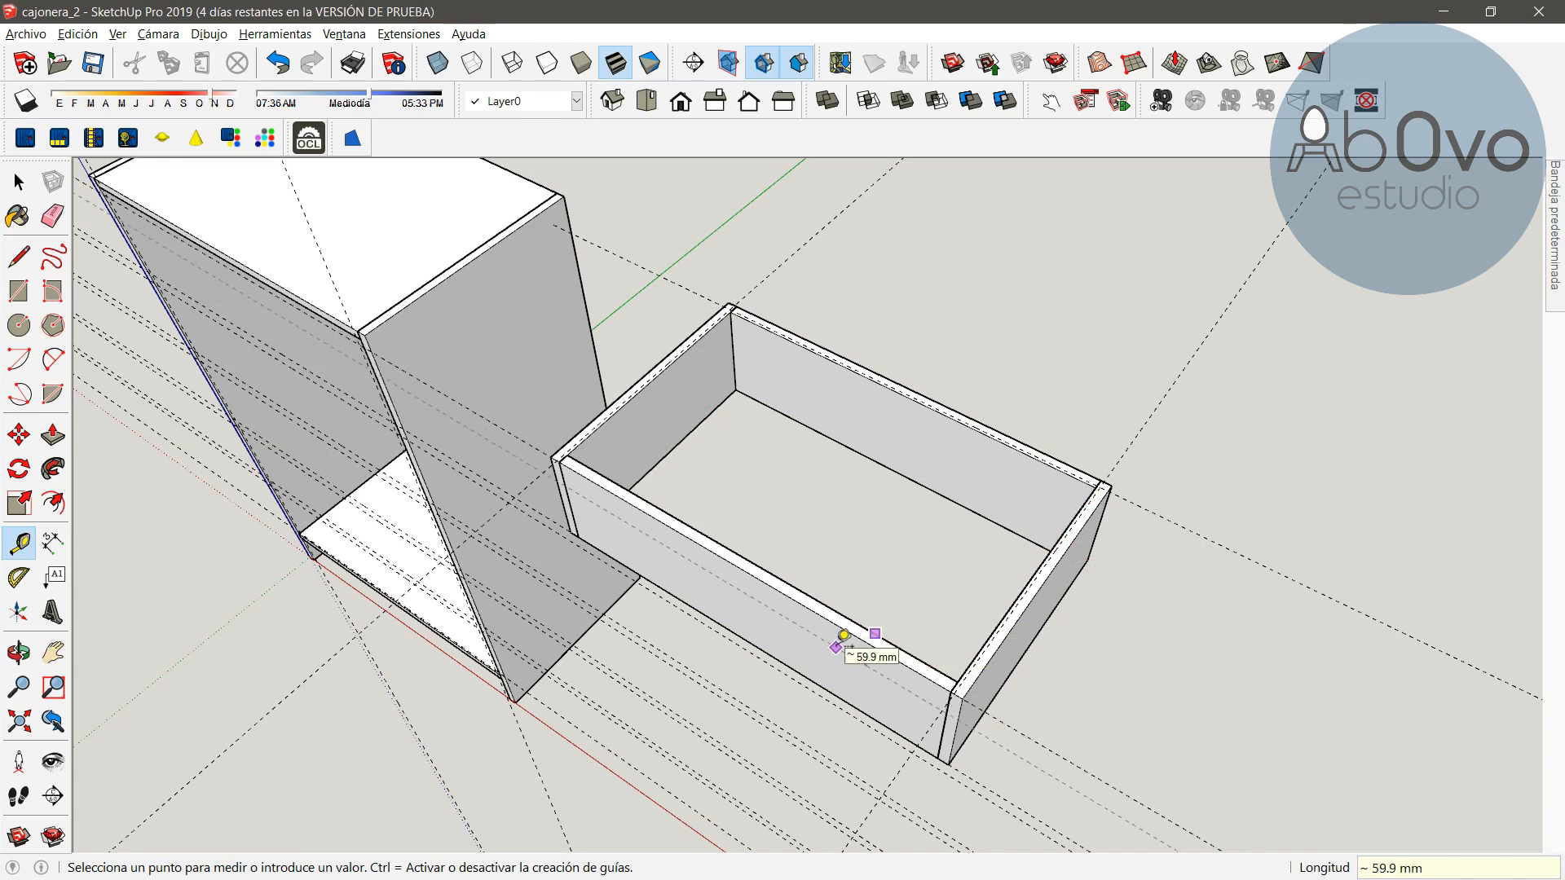
text(5)
key(Return)
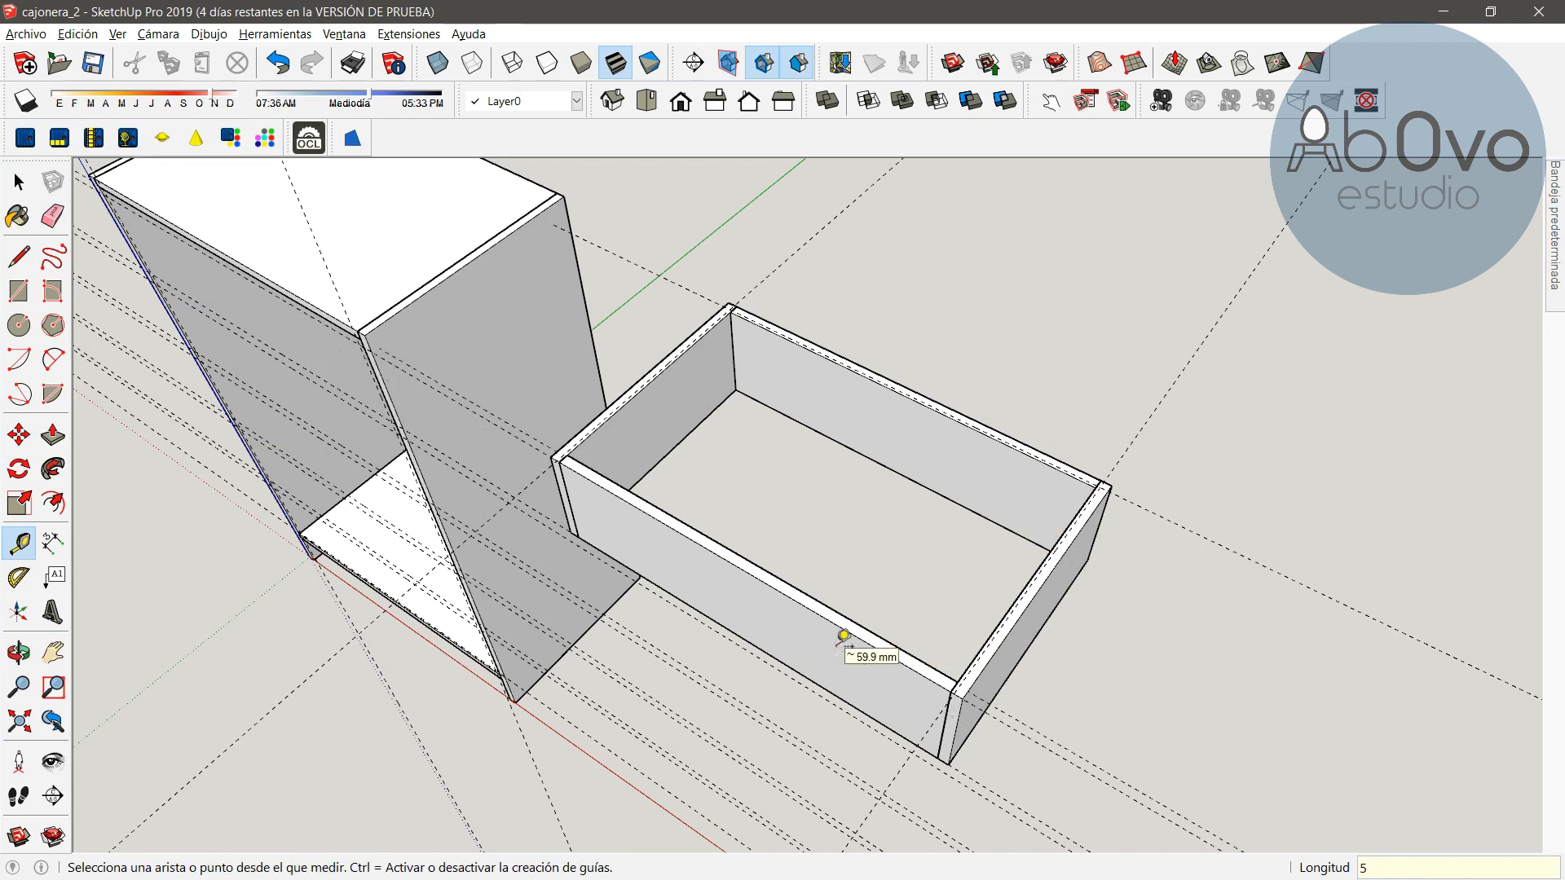
key(ctrl+z)
click(865, 626)
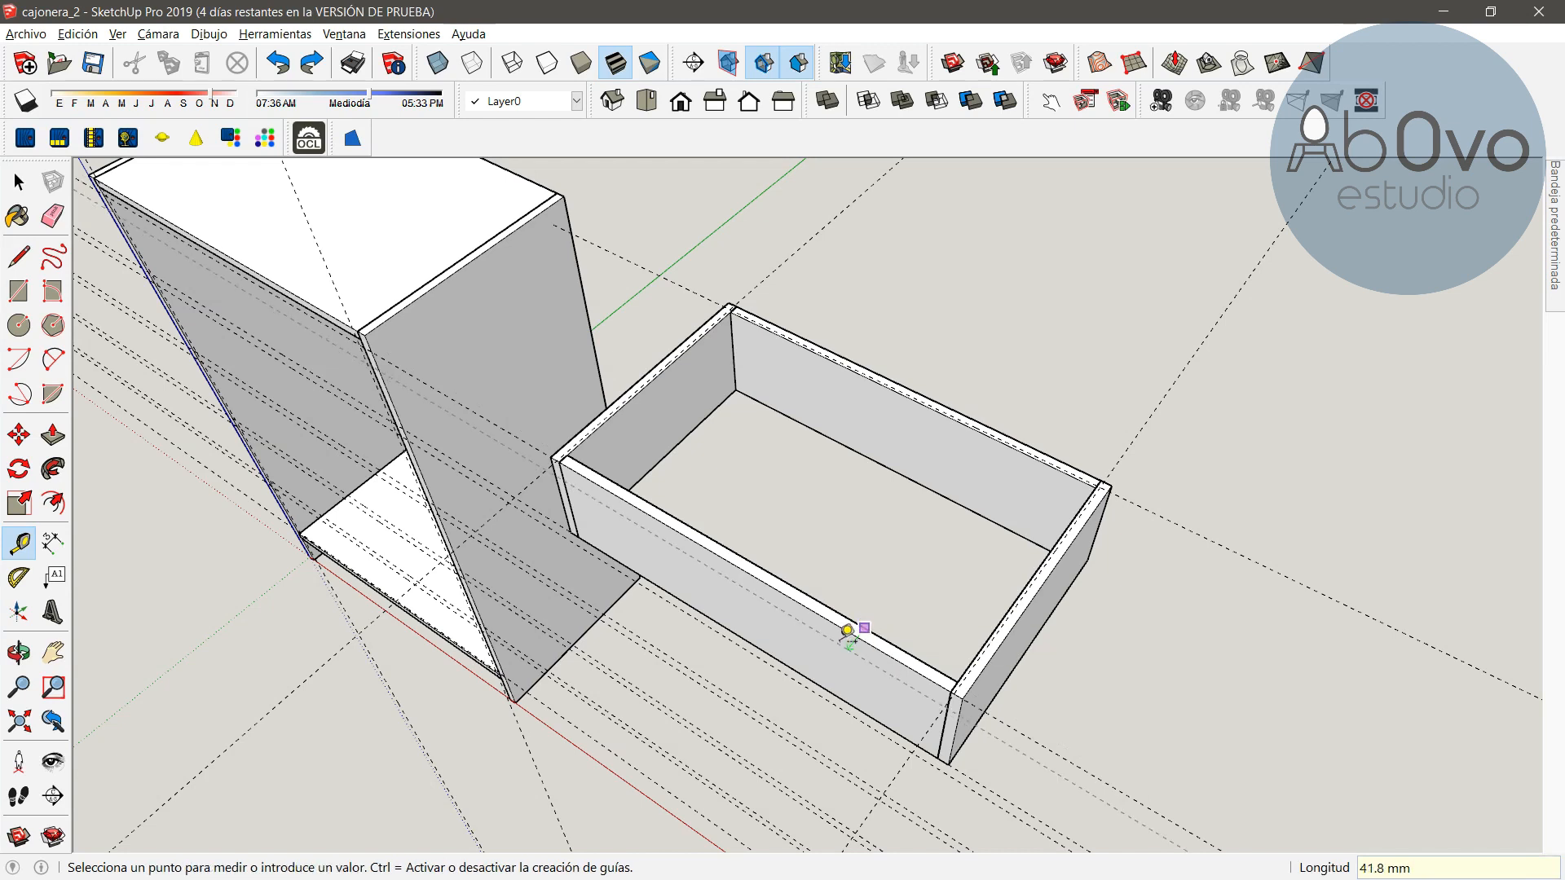
text(5)
key(Return)
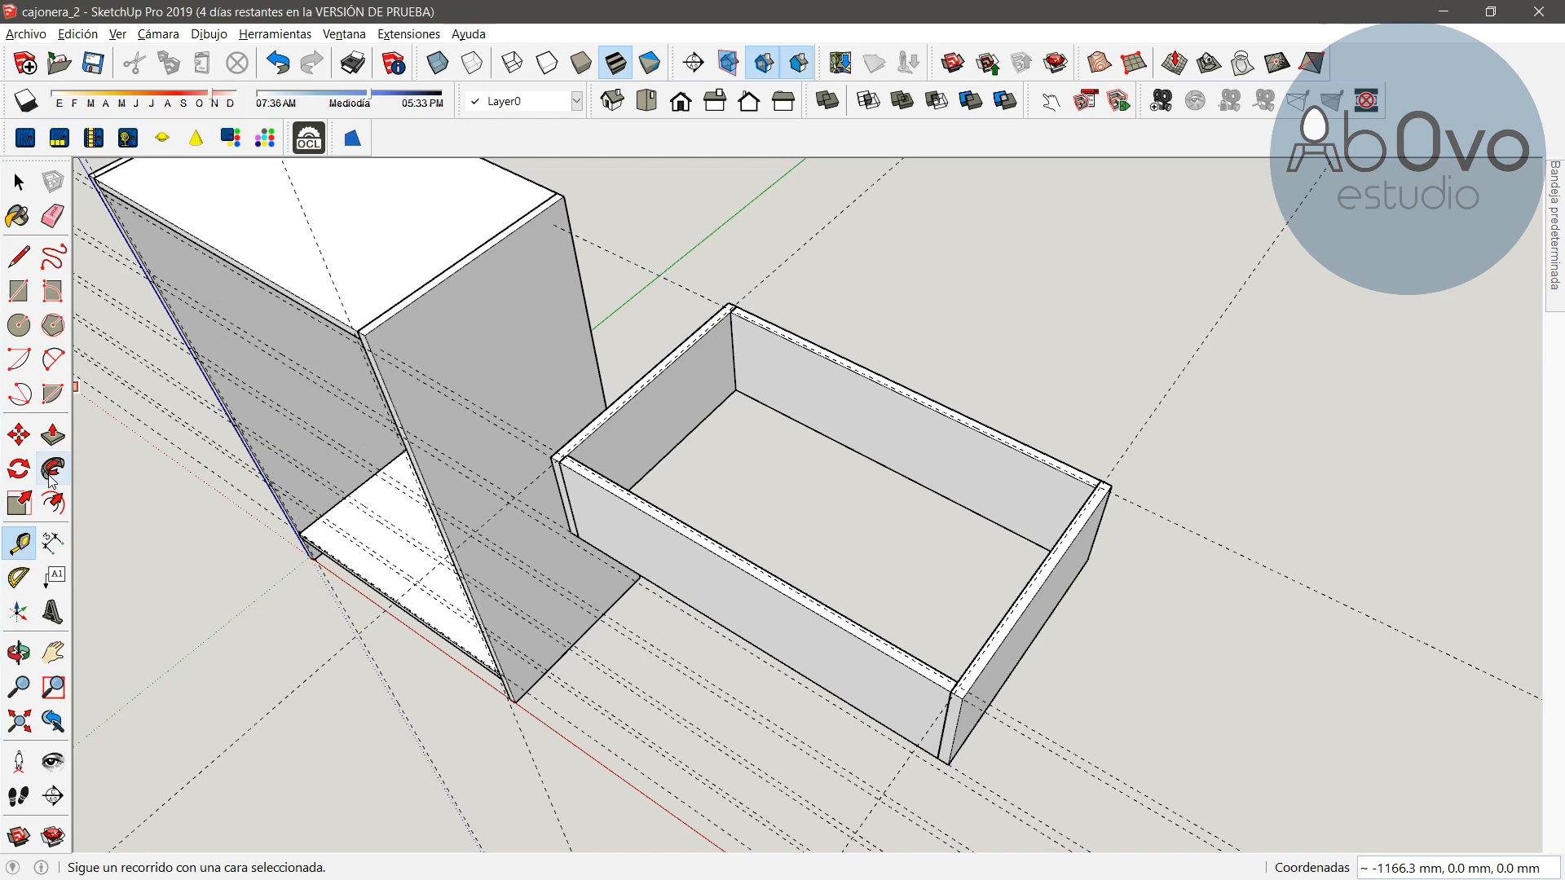
Draw a rectangle about 712 × 424 mm between opposite guide intersections inside the drawer for its bottom
click(19, 652)
drag(804, 315, 862, 462)
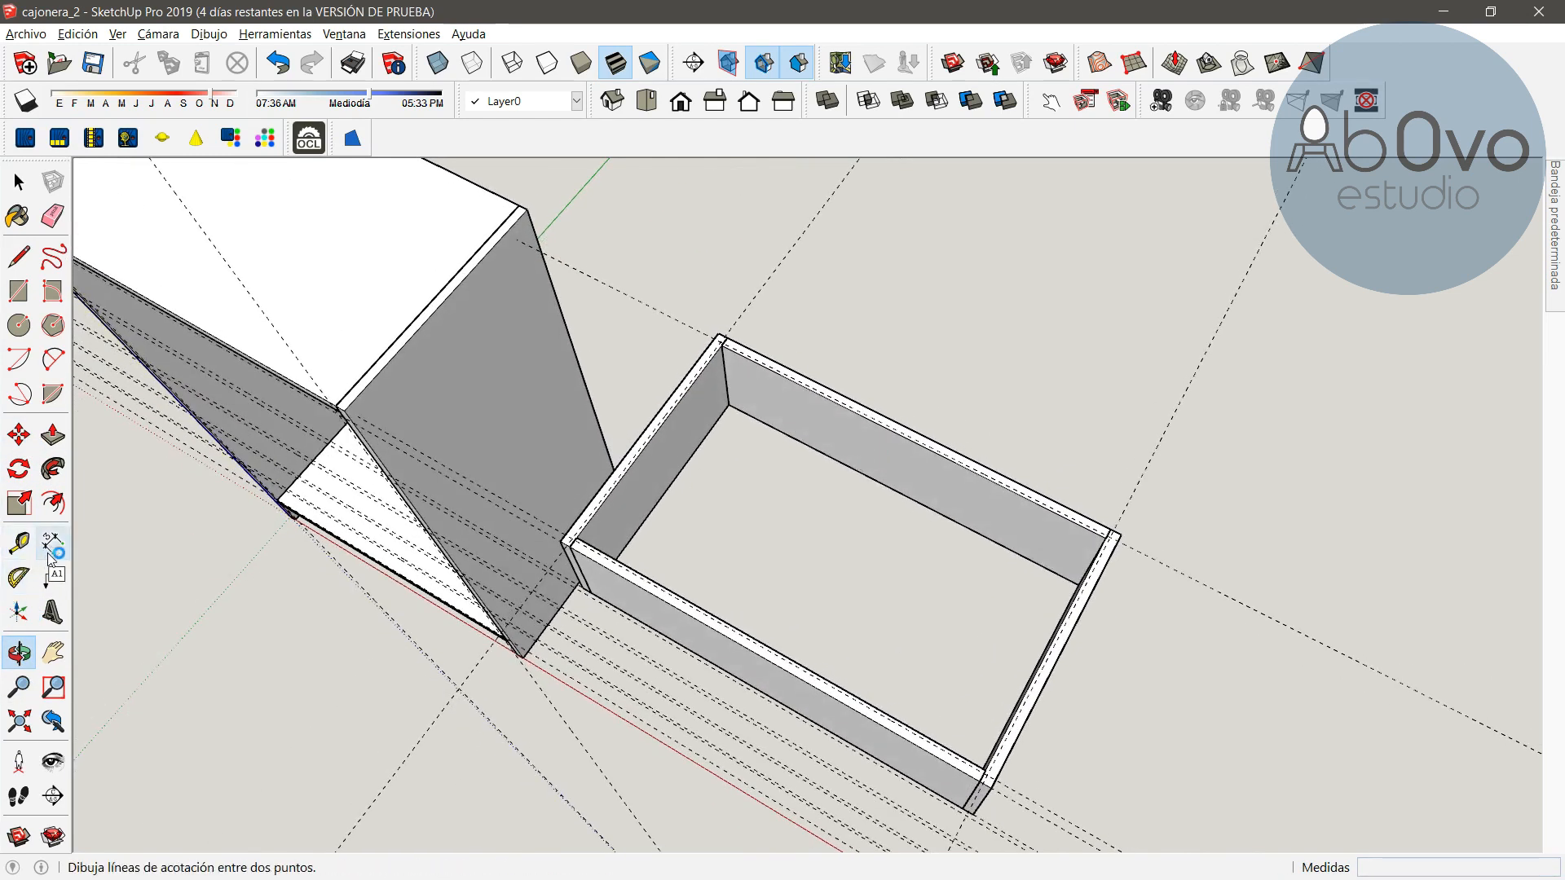
click(26, 301)
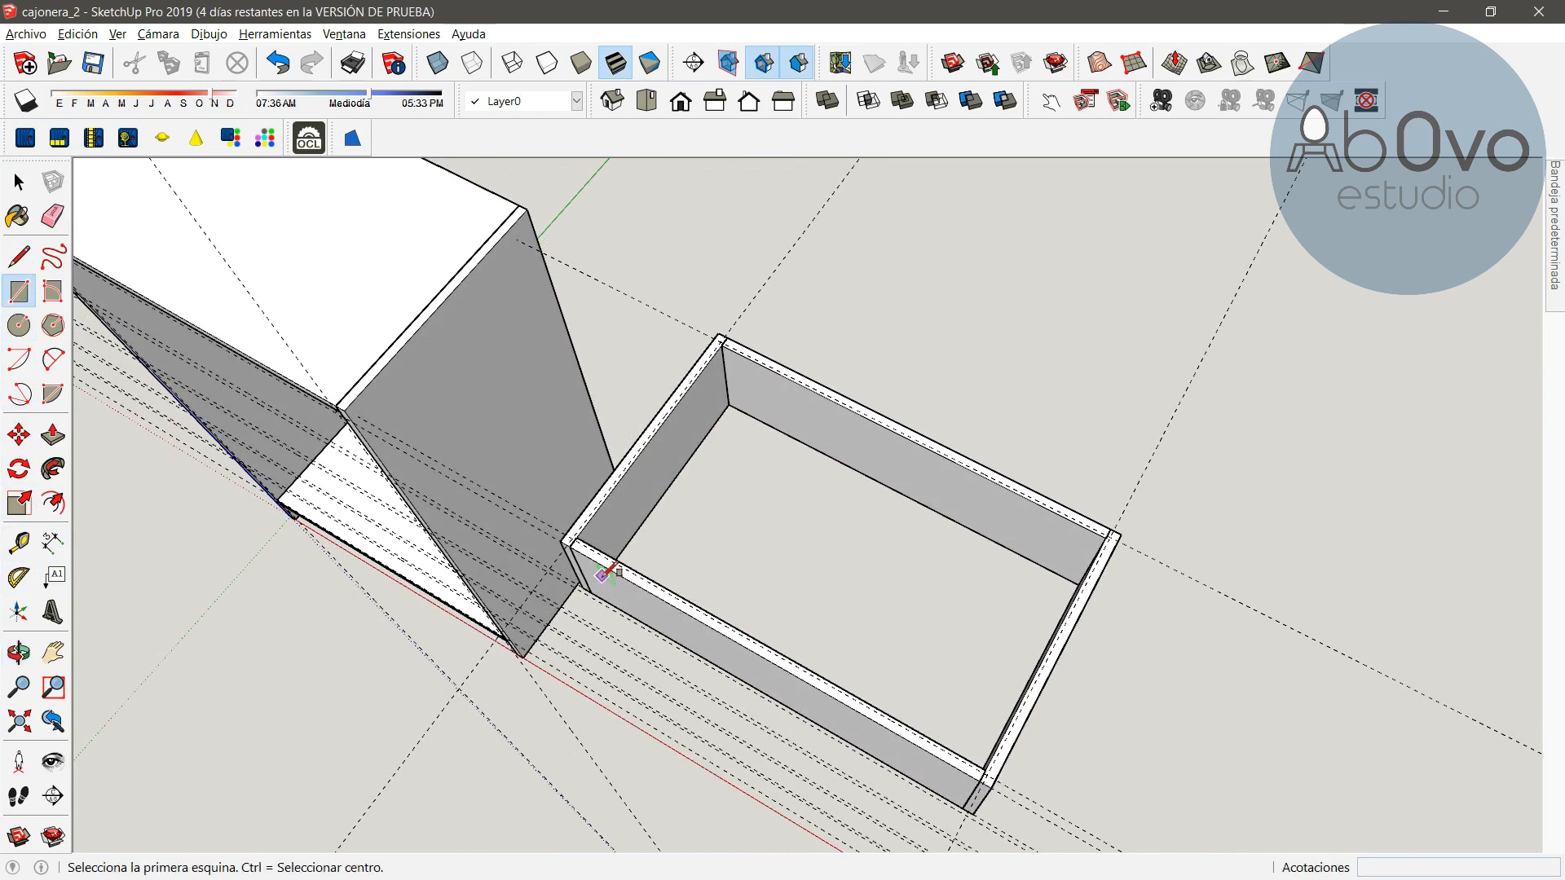
scroll(611, 561, up, 5)
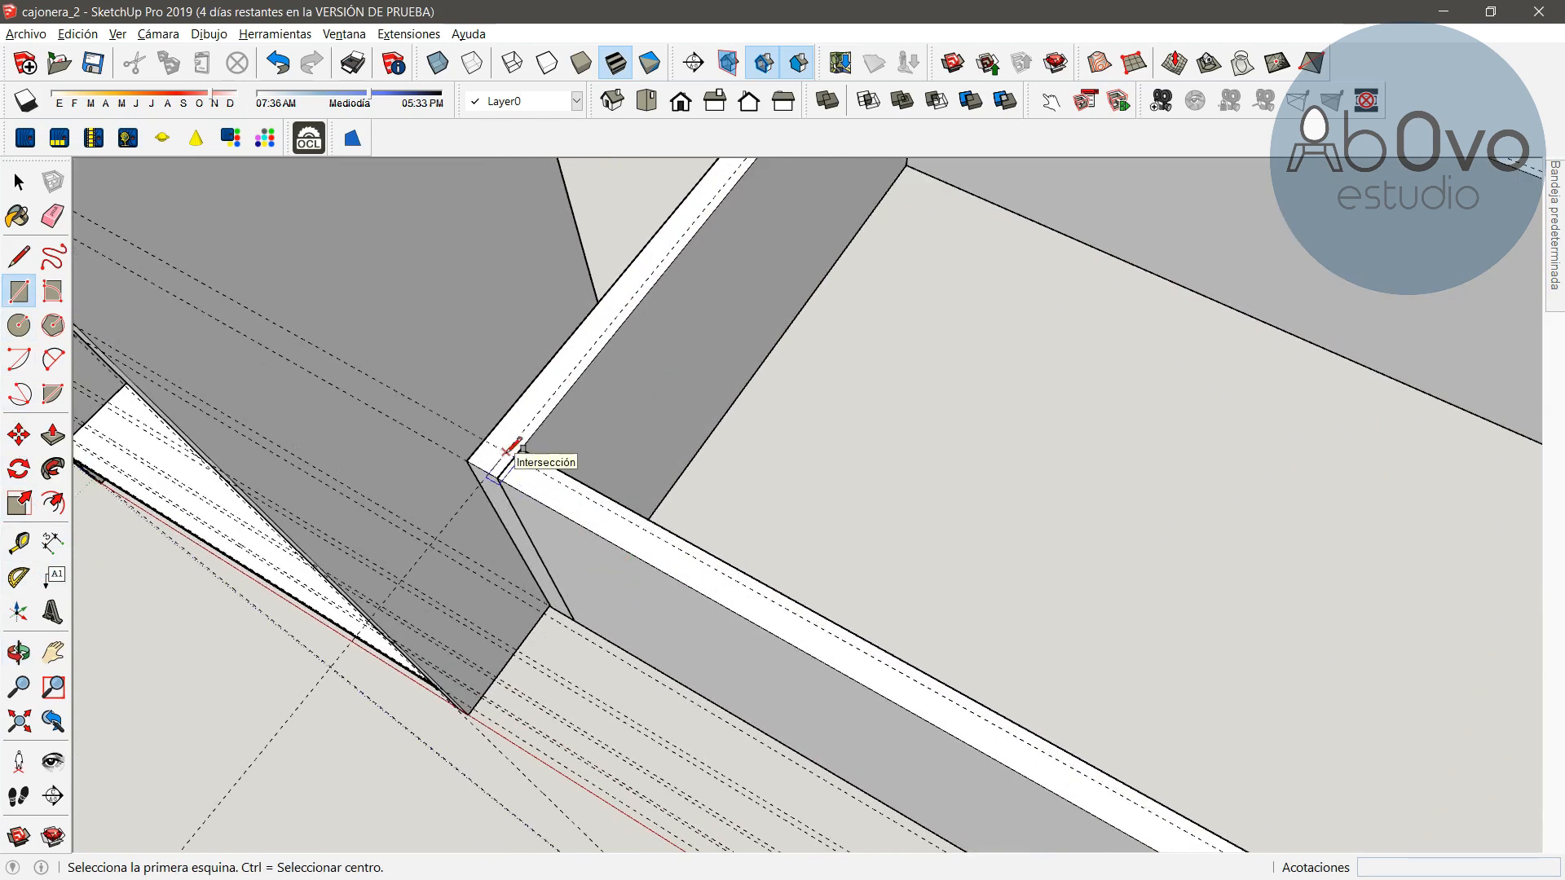
click(514, 452)
scroll(1301, 518, down, 2)
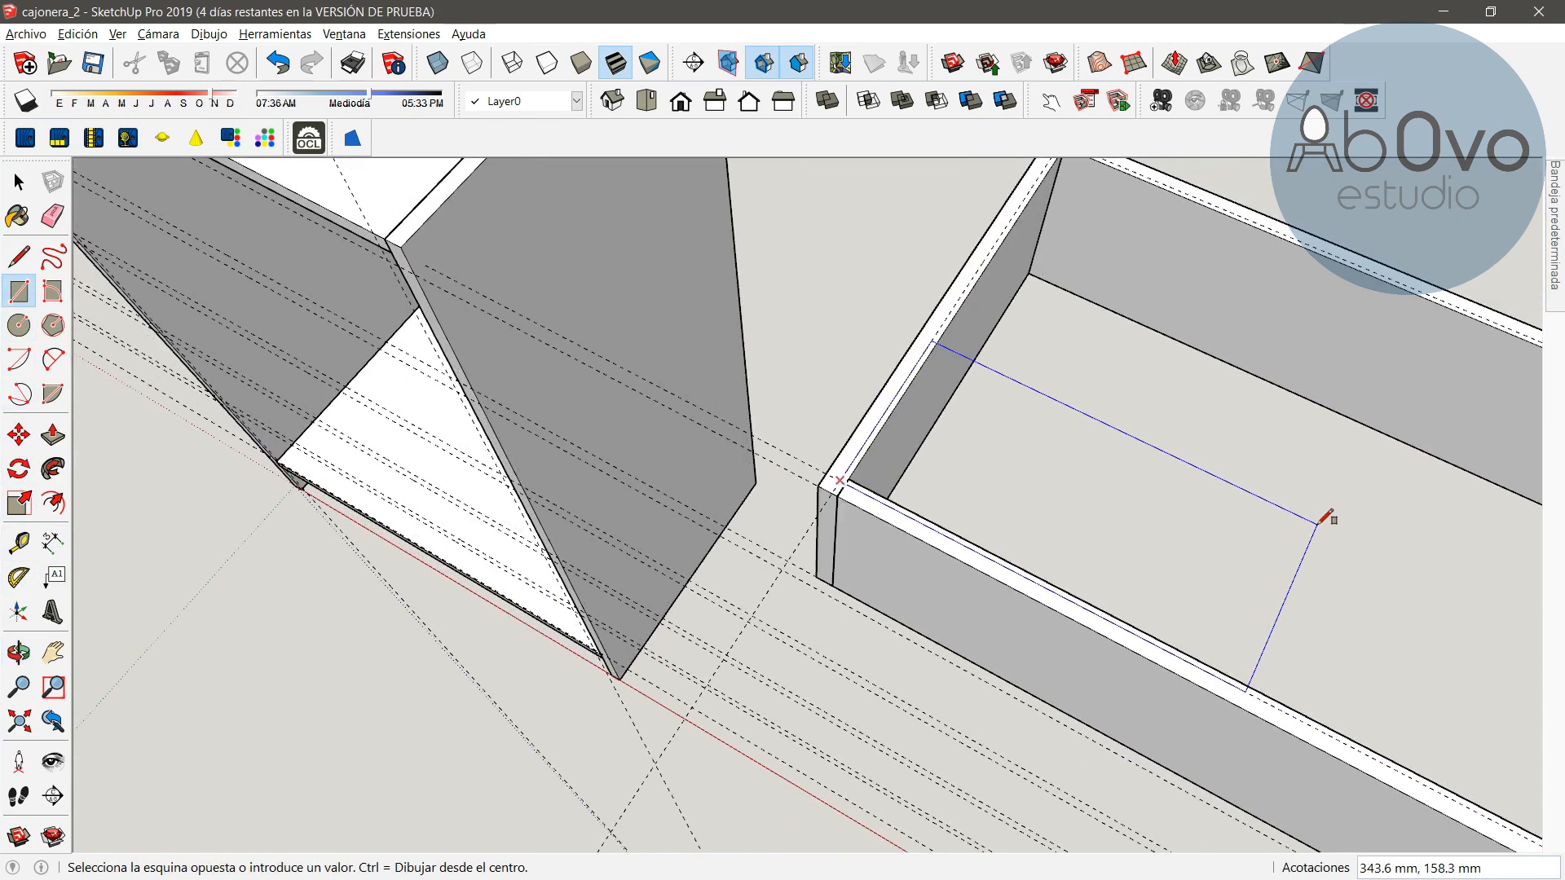
key(h)
drag(1427, 500, 687, 554)
scroll(811, 571, up, 2)
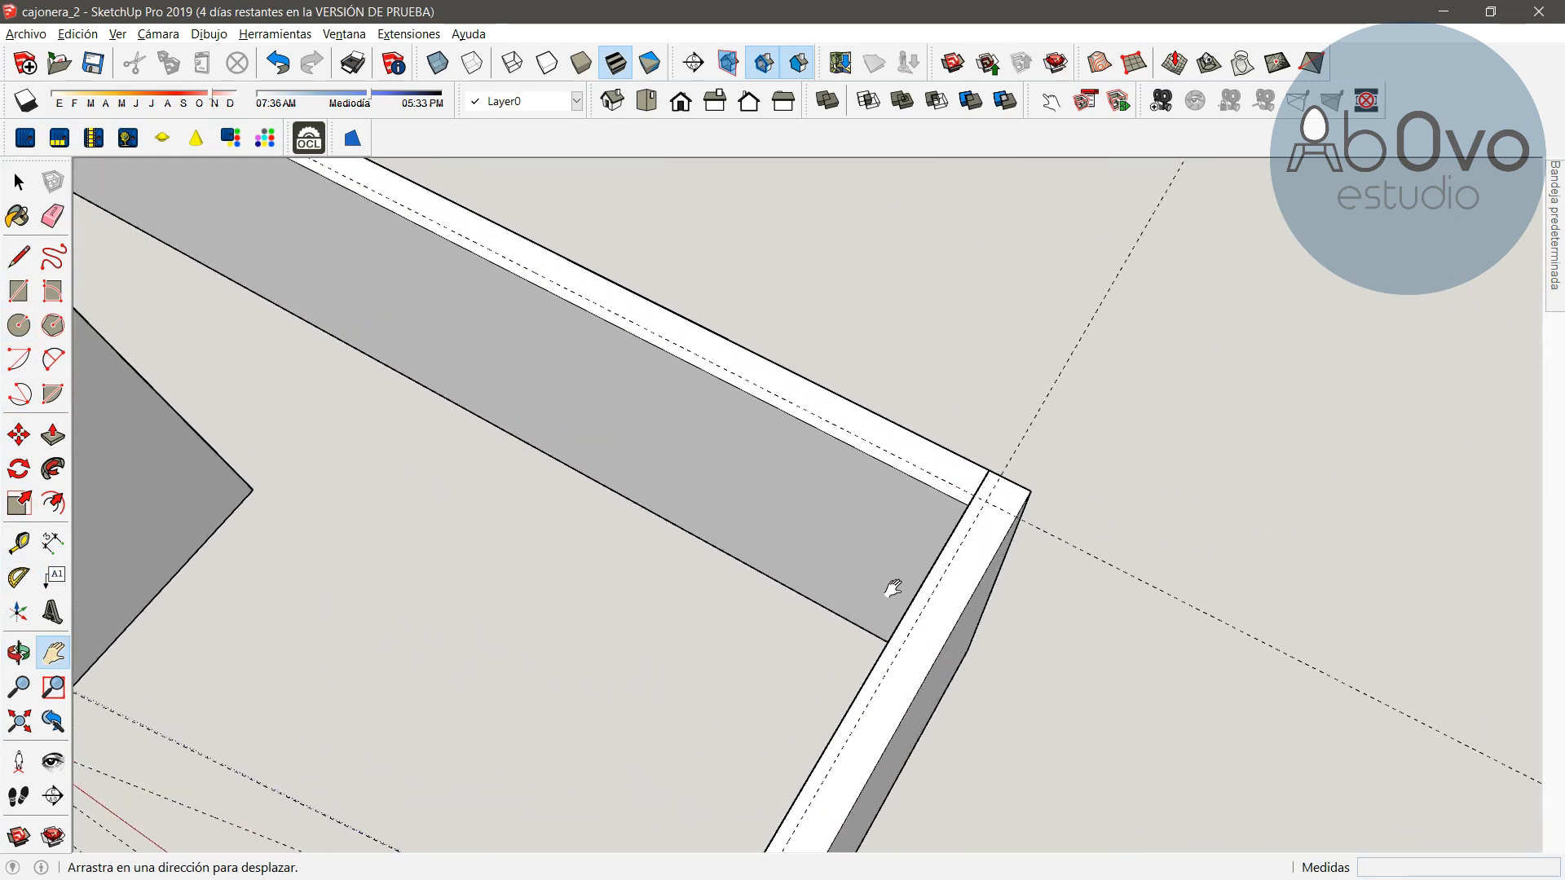
key(Escape)
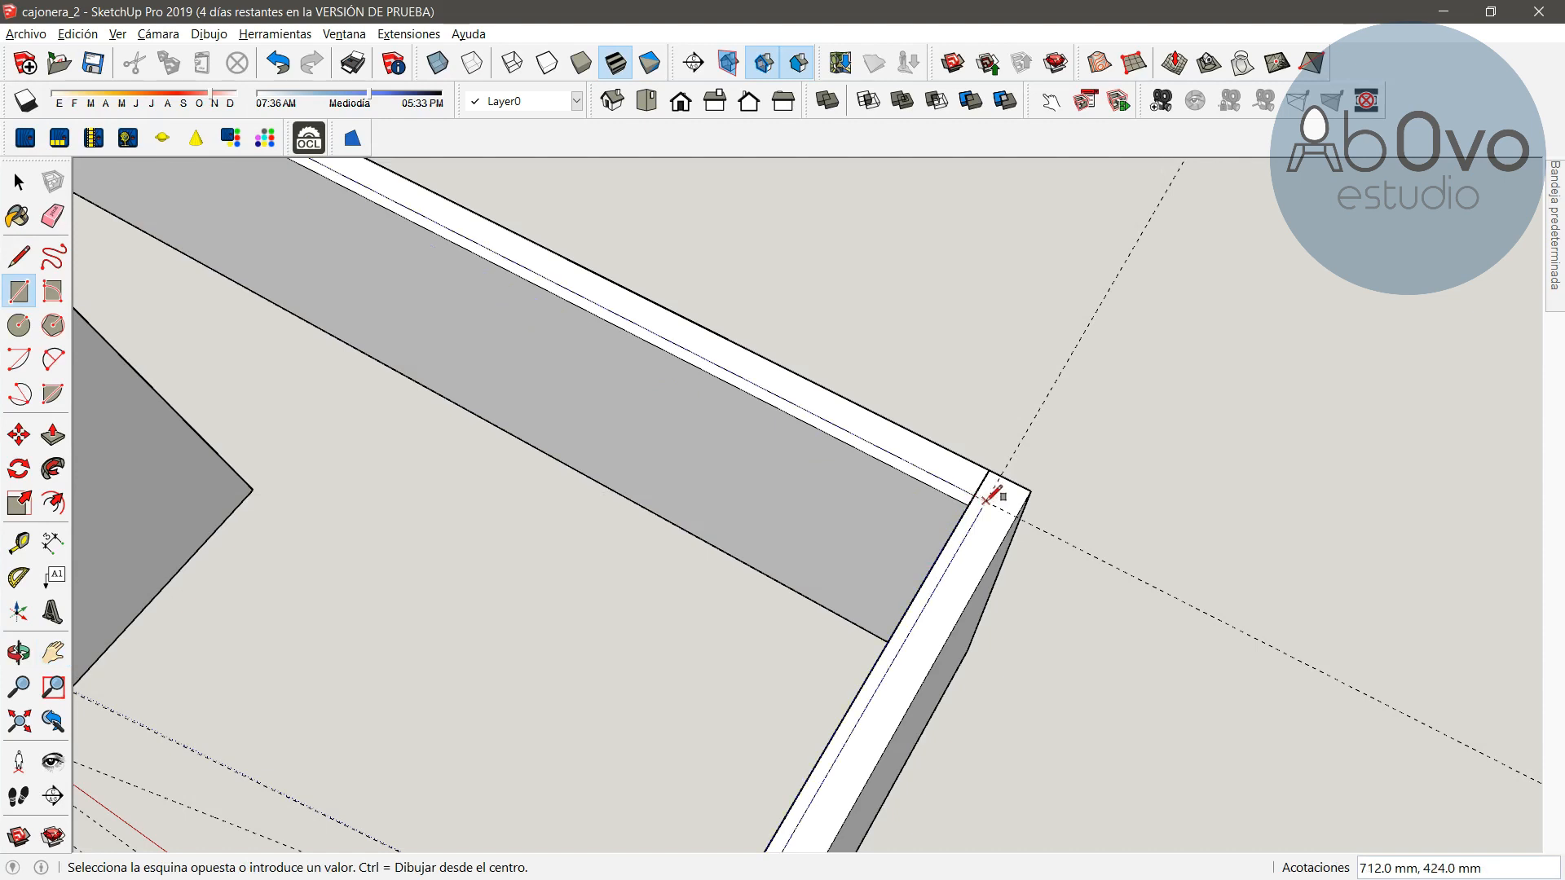
click(986, 499)
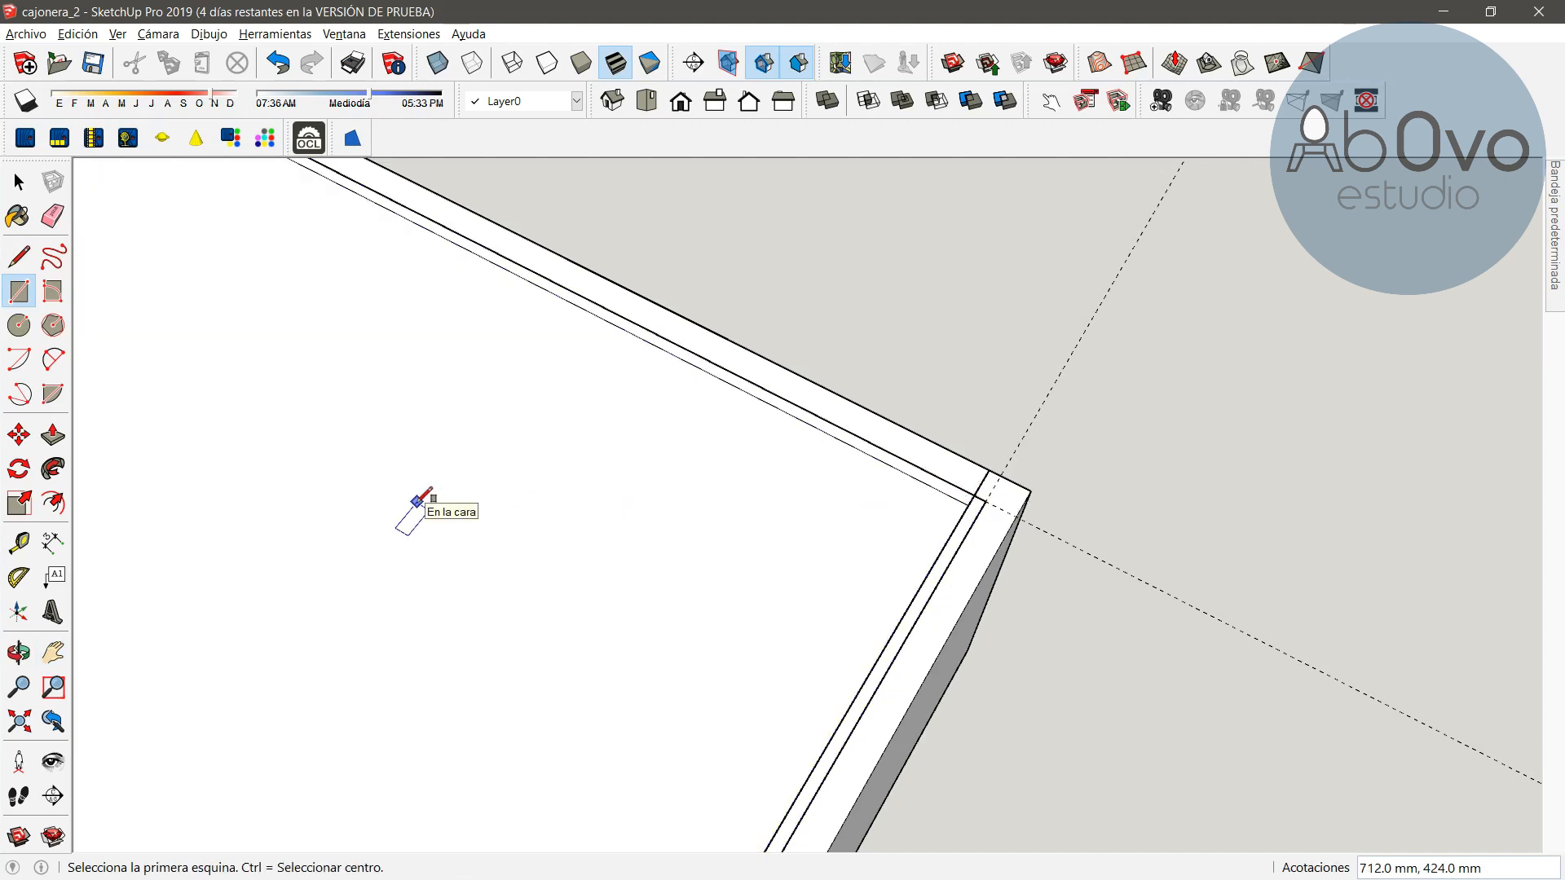
Make the bottom rectangle a component named "fondo de cajon", replacing the existing definition of that name
key(space)
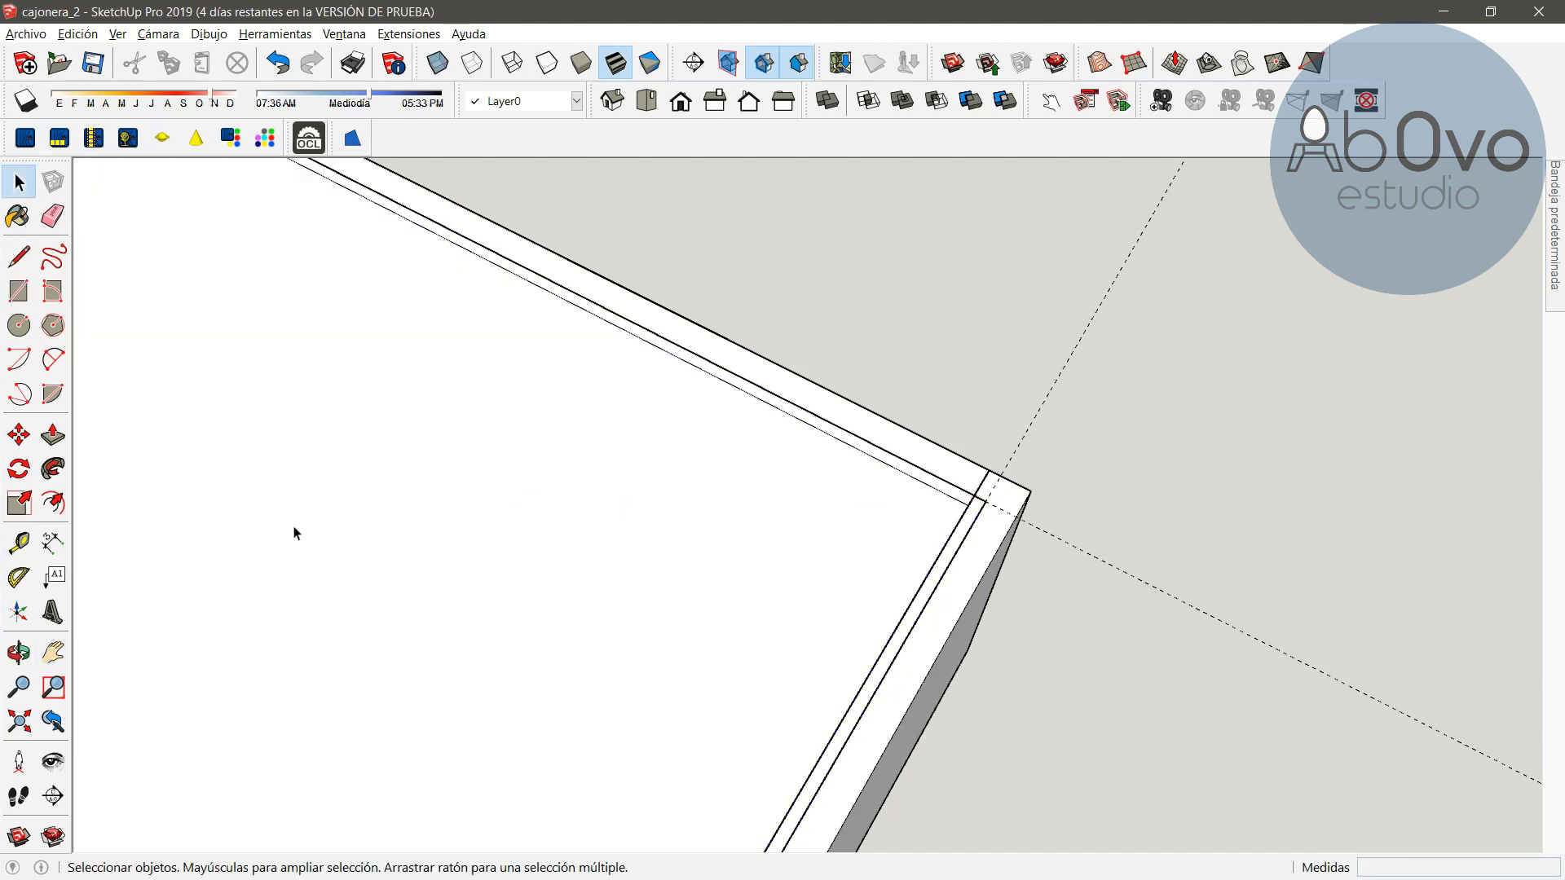
click(295, 533)
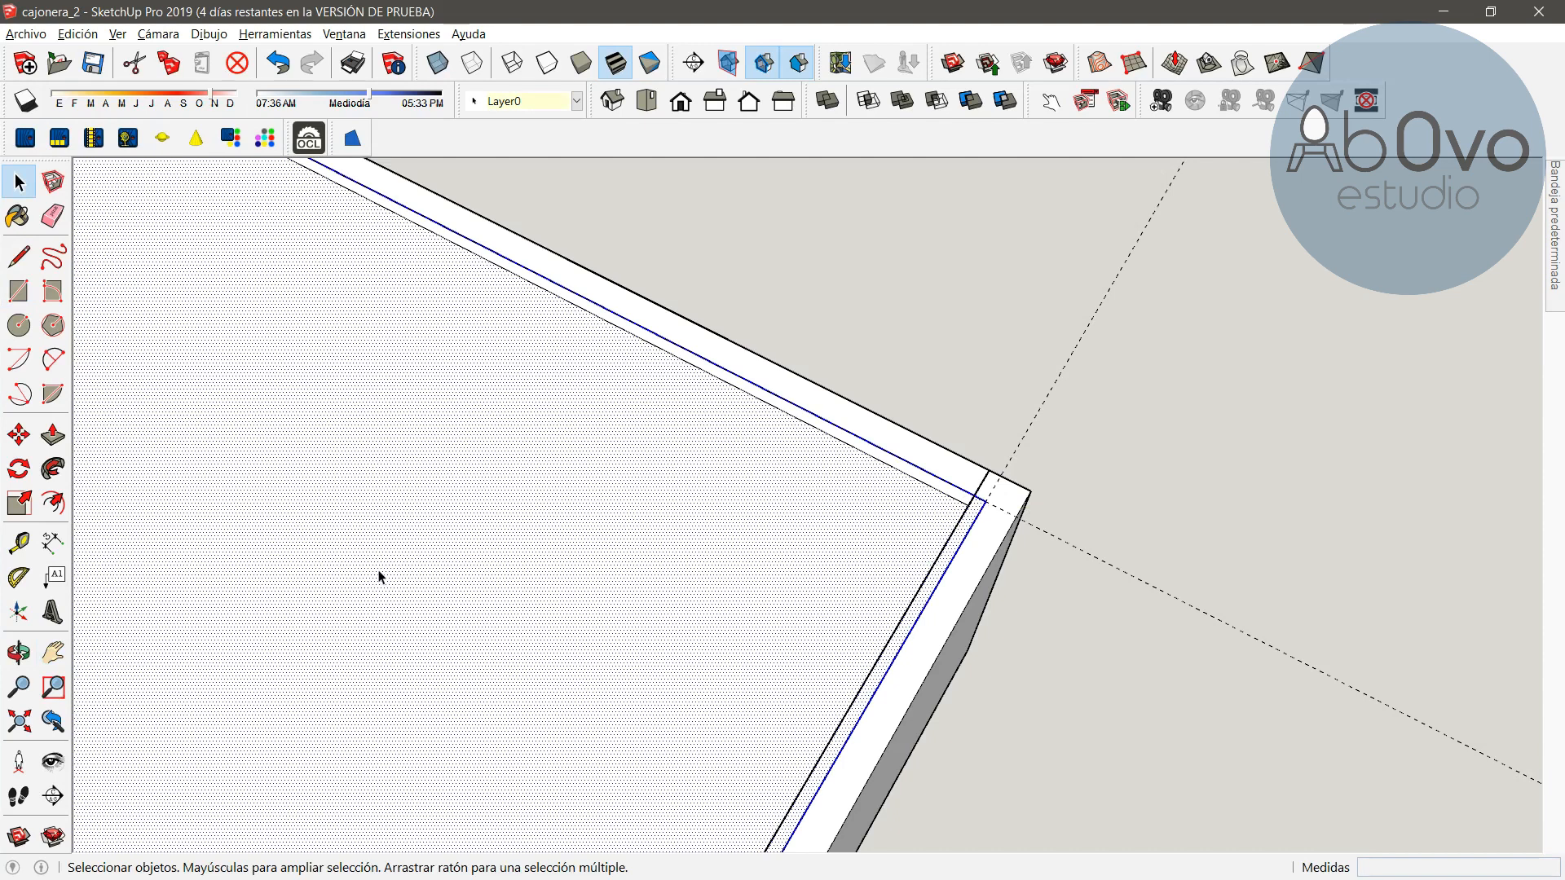
scroll(378, 577, down, 3)
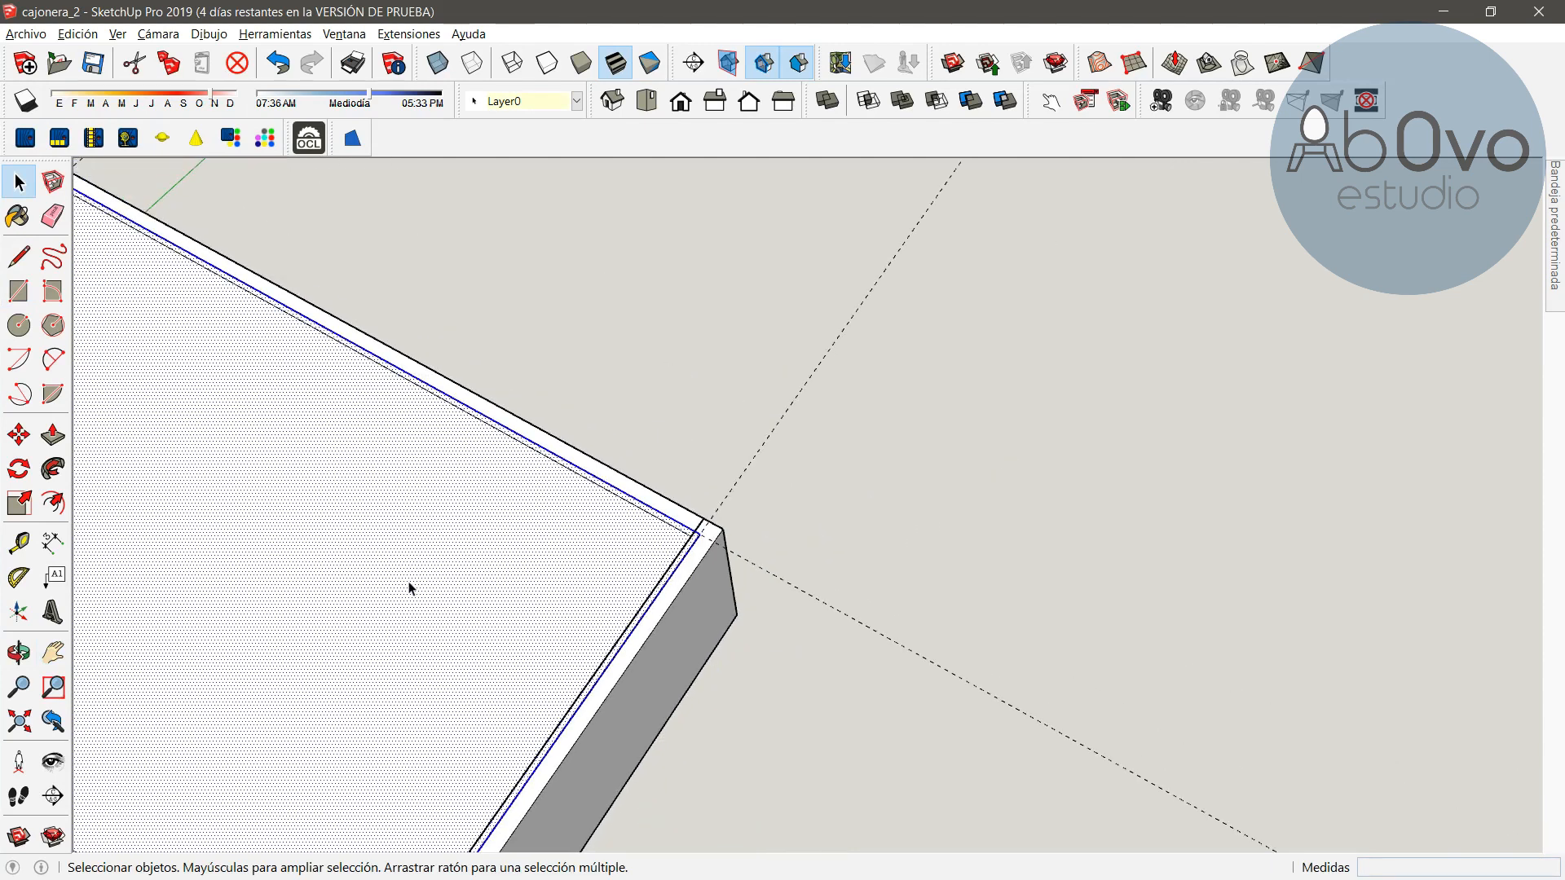
key(h)
drag(269, 622, 878, 540)
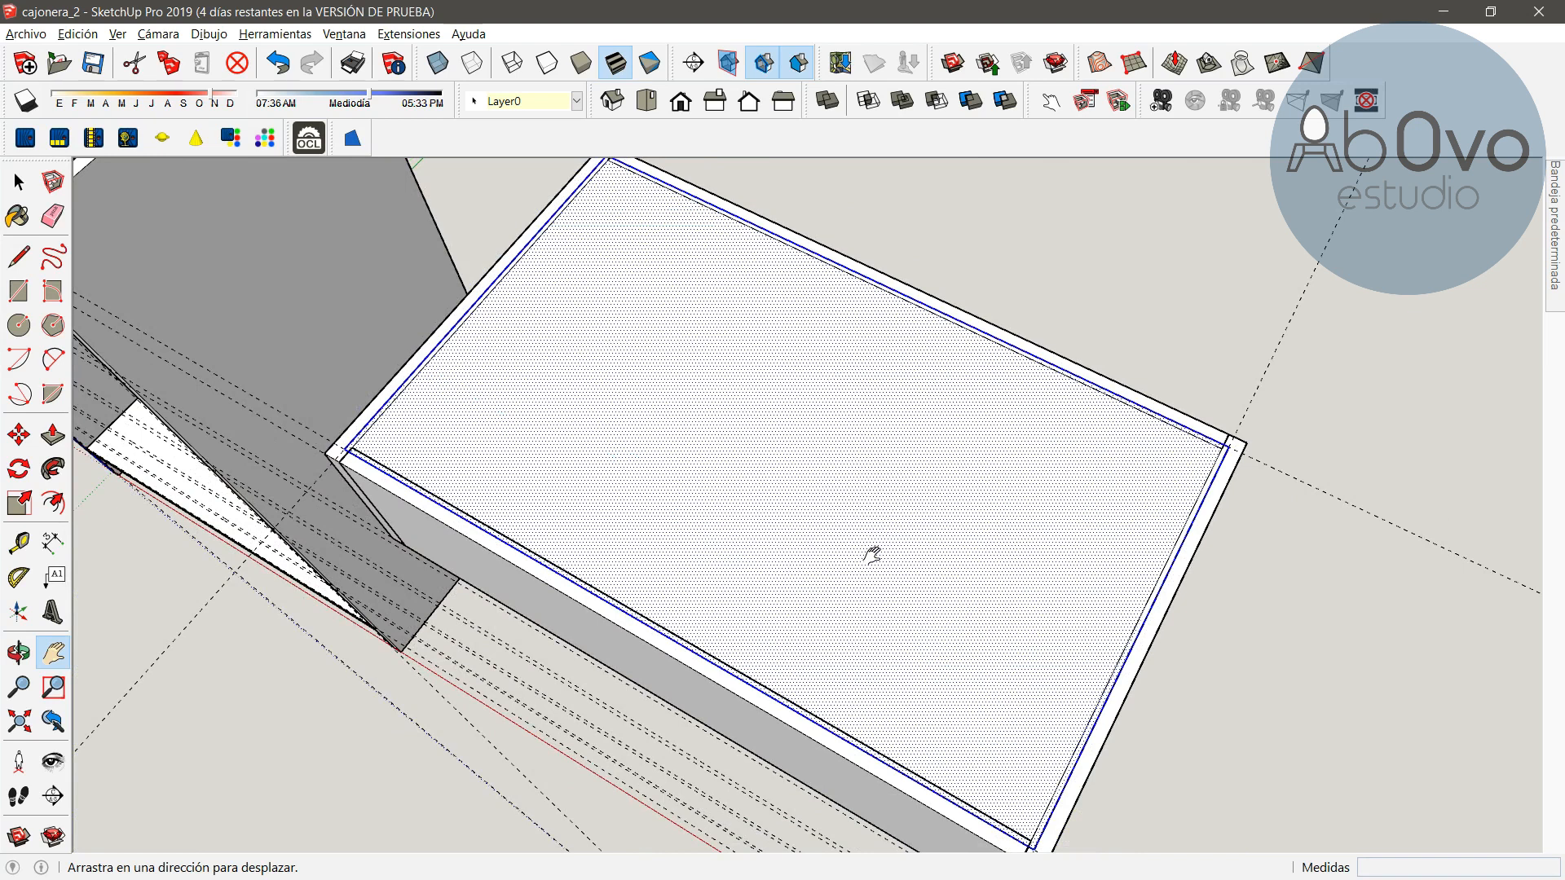
key(space)
right_click(763, 471)
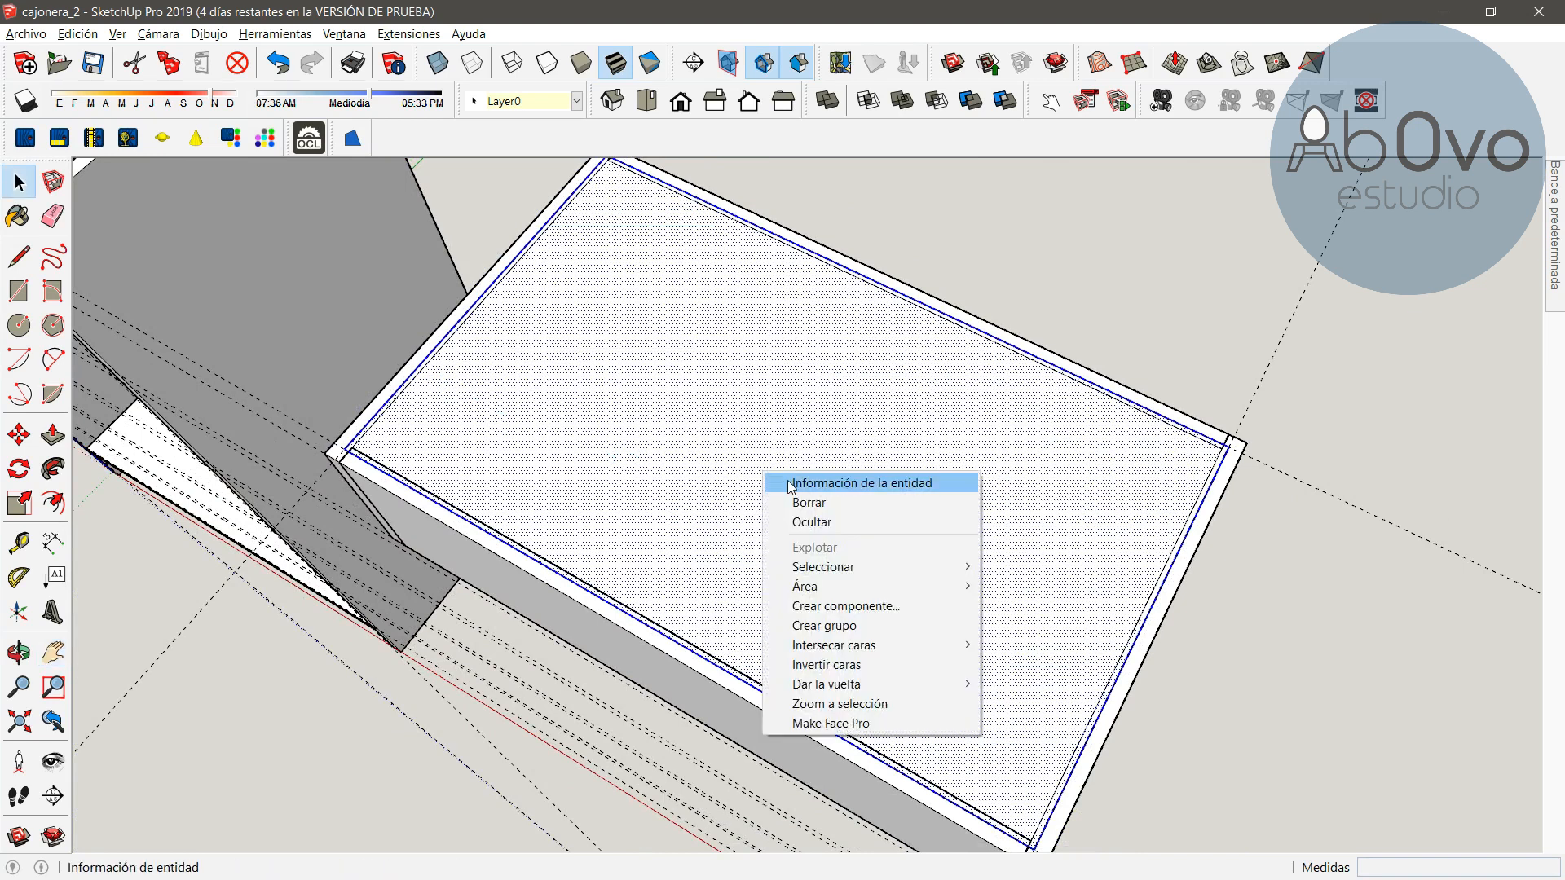
click(829, 607)
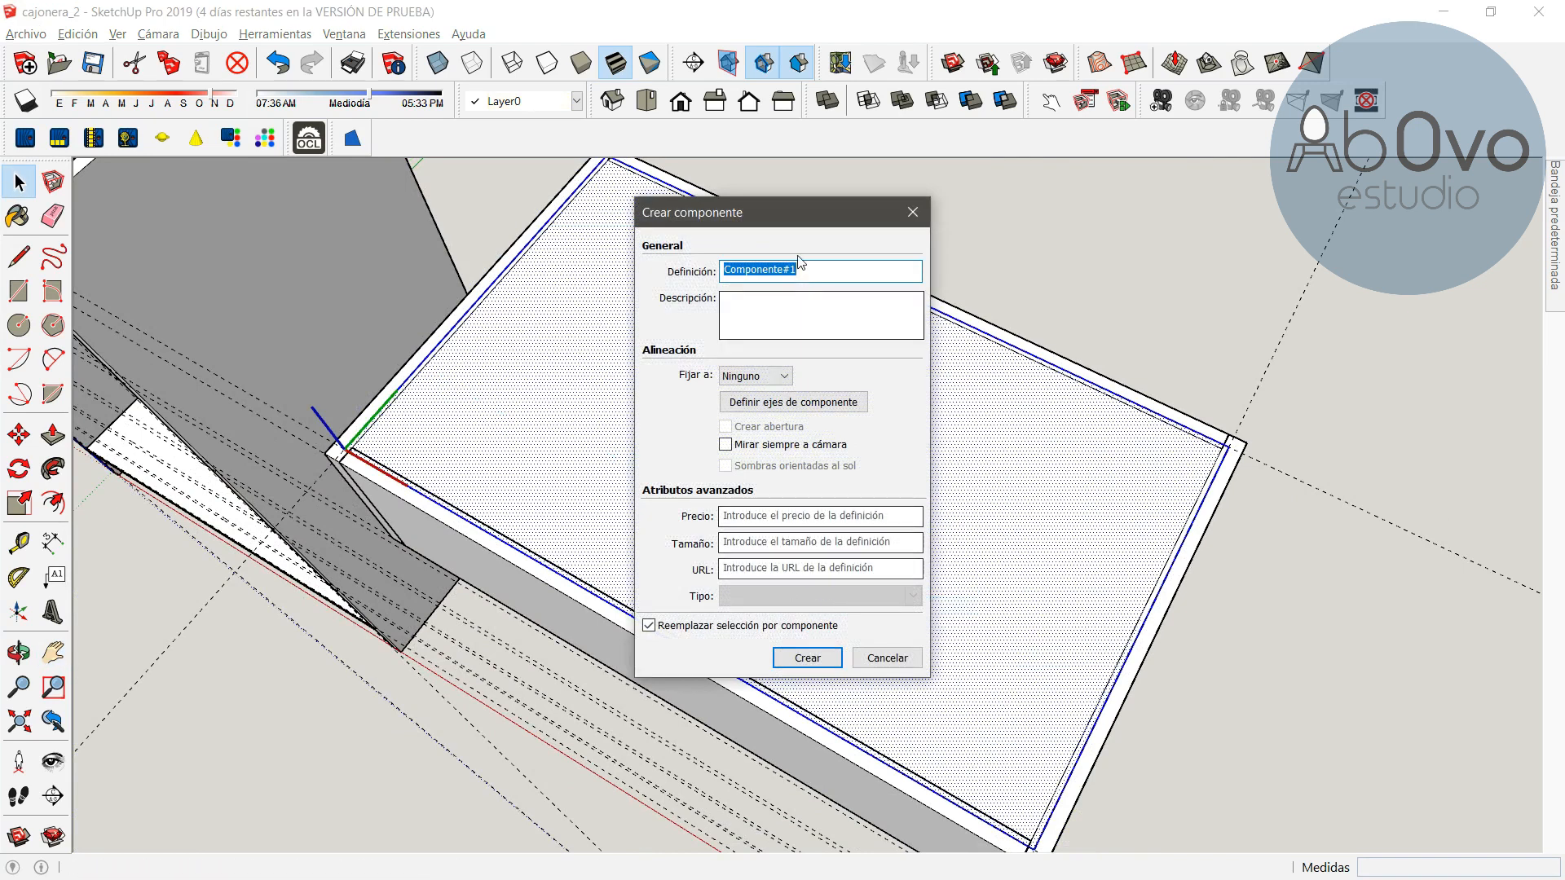
text(fondo de cajon)
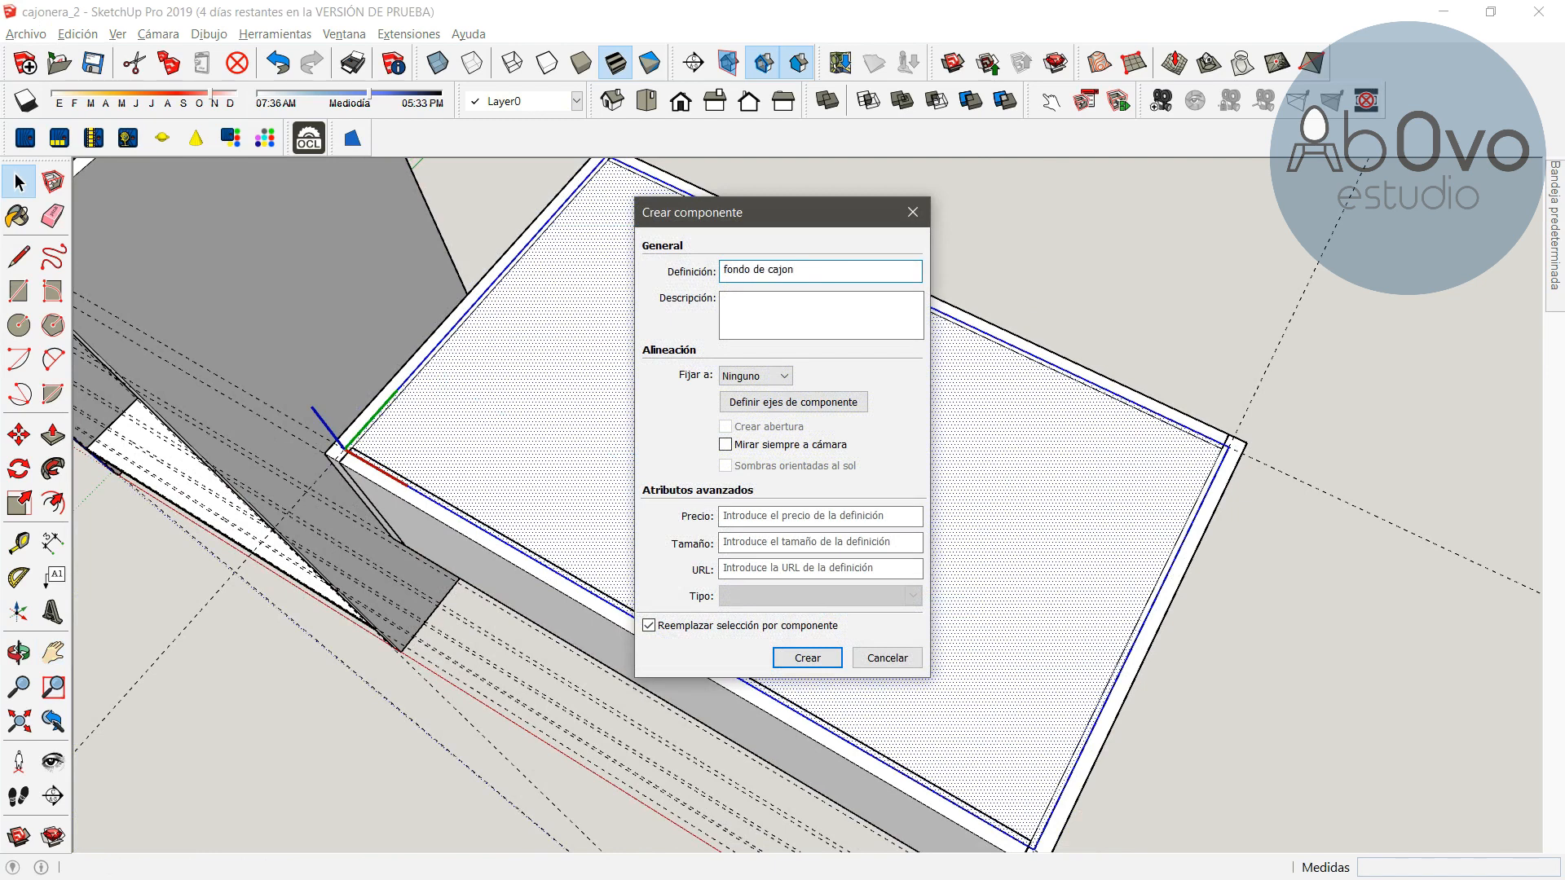
key(Return)
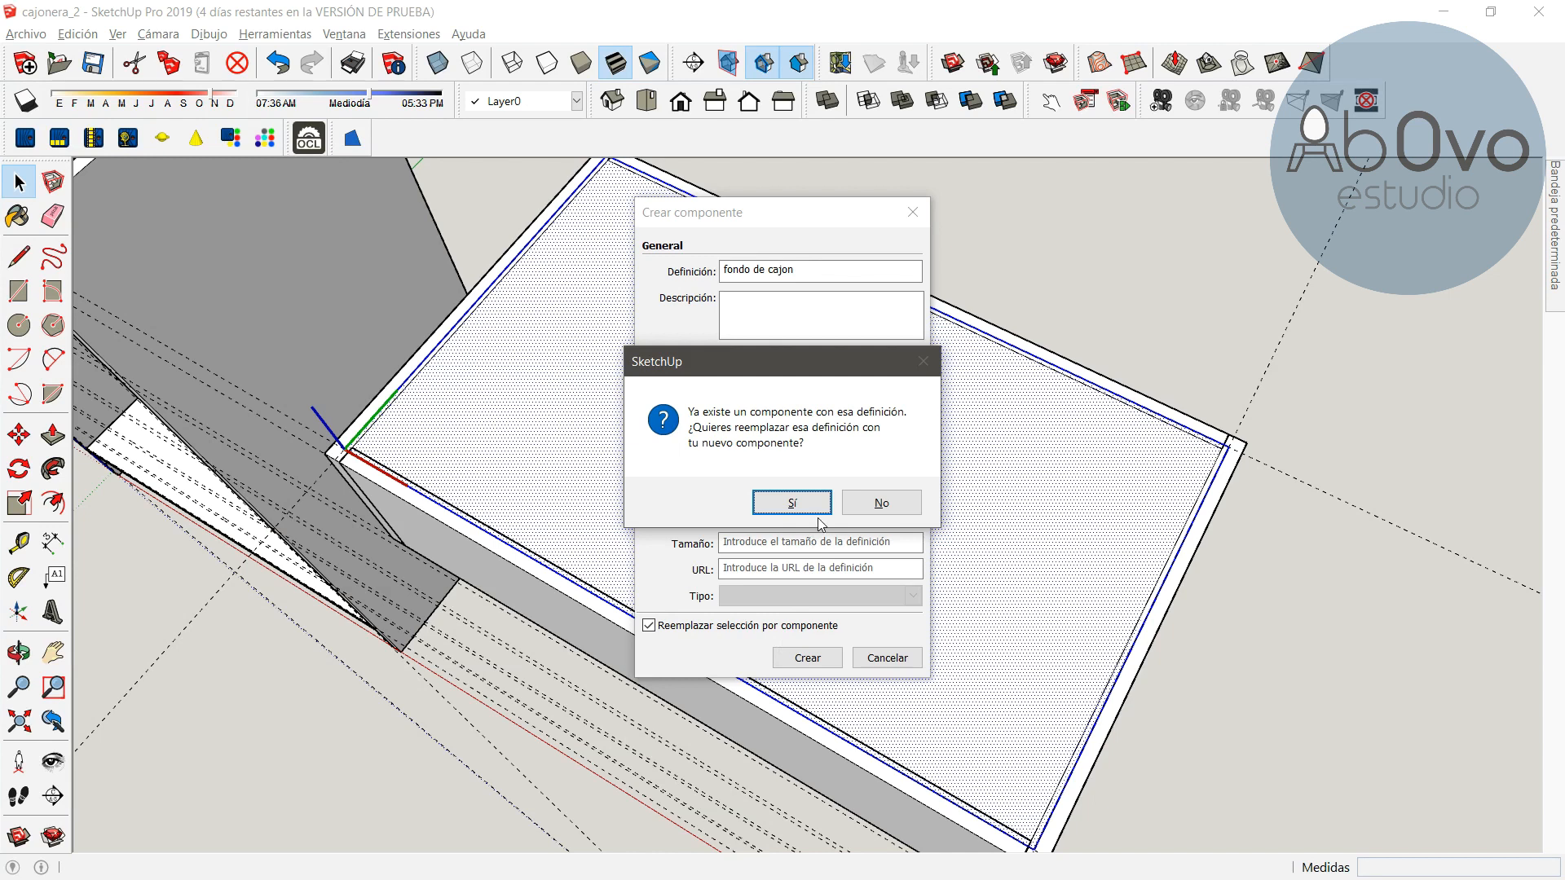
click(815, 504)
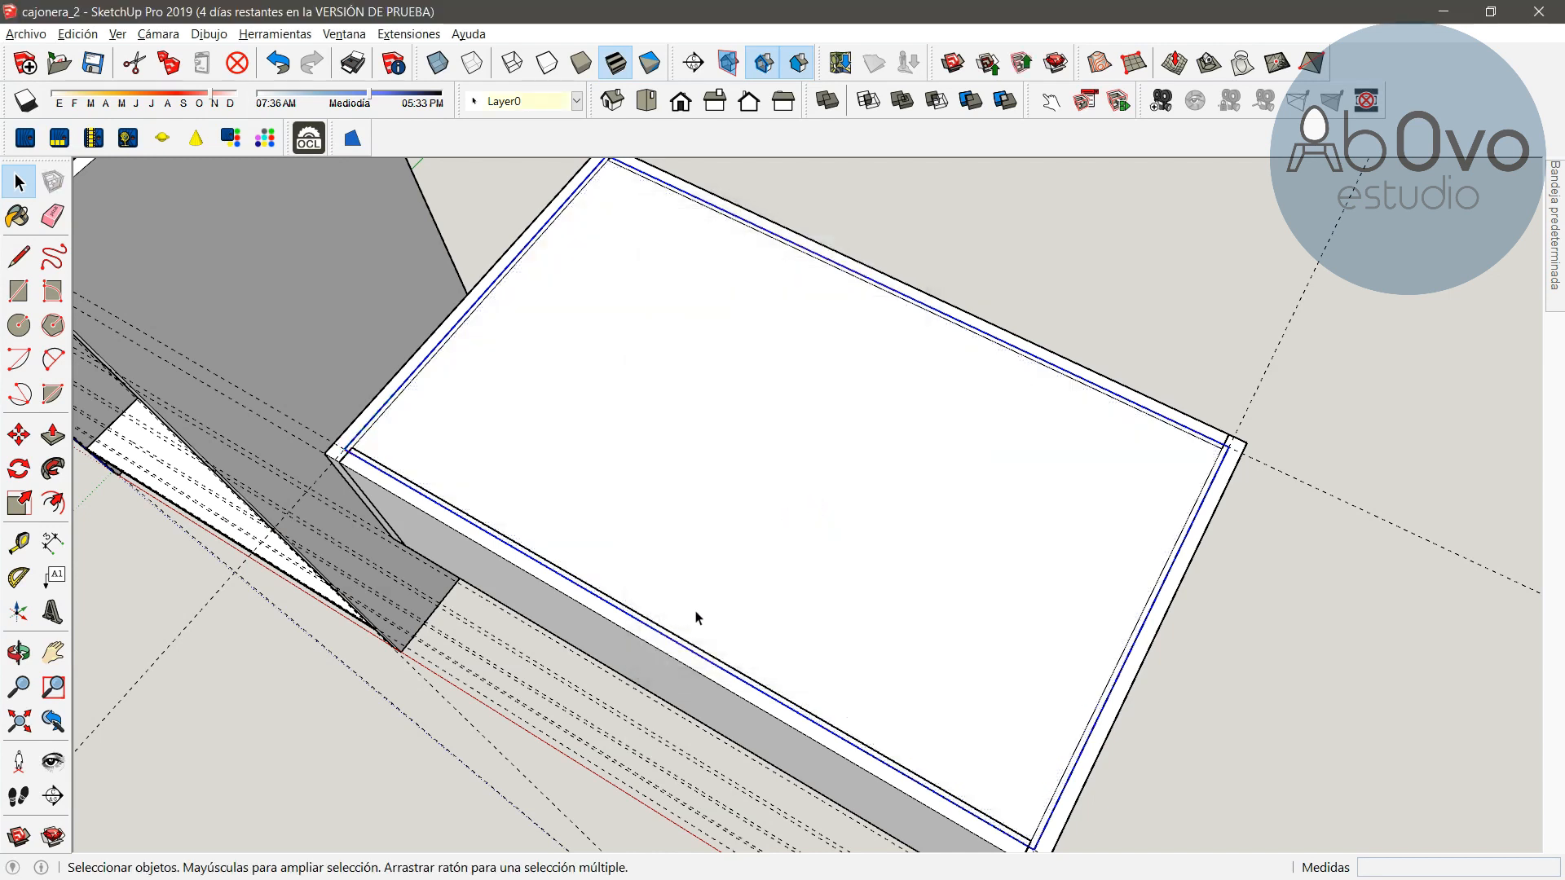
Extrude the drawer bottom face 9 mm thick and close the bottom component
click(19, 652)
mouse_move(930, 692)
mouse_down()
mouse_move(569, 541)
mouse_move(563, 426)
mouse_move(338, 443)
mouse_up()
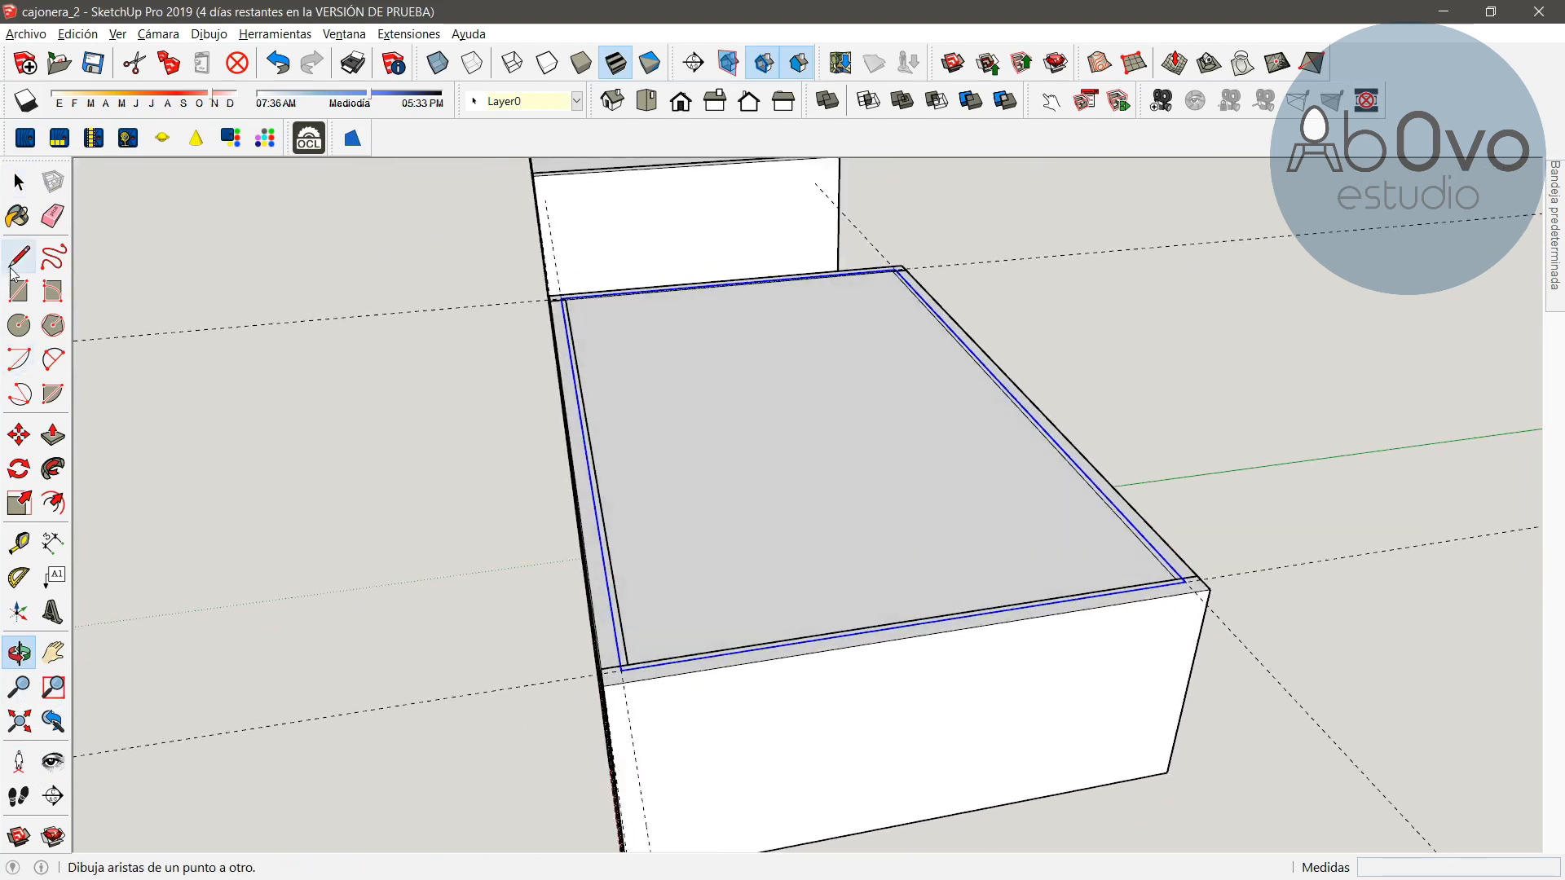
click(19, 181)
double_click(839, 494)
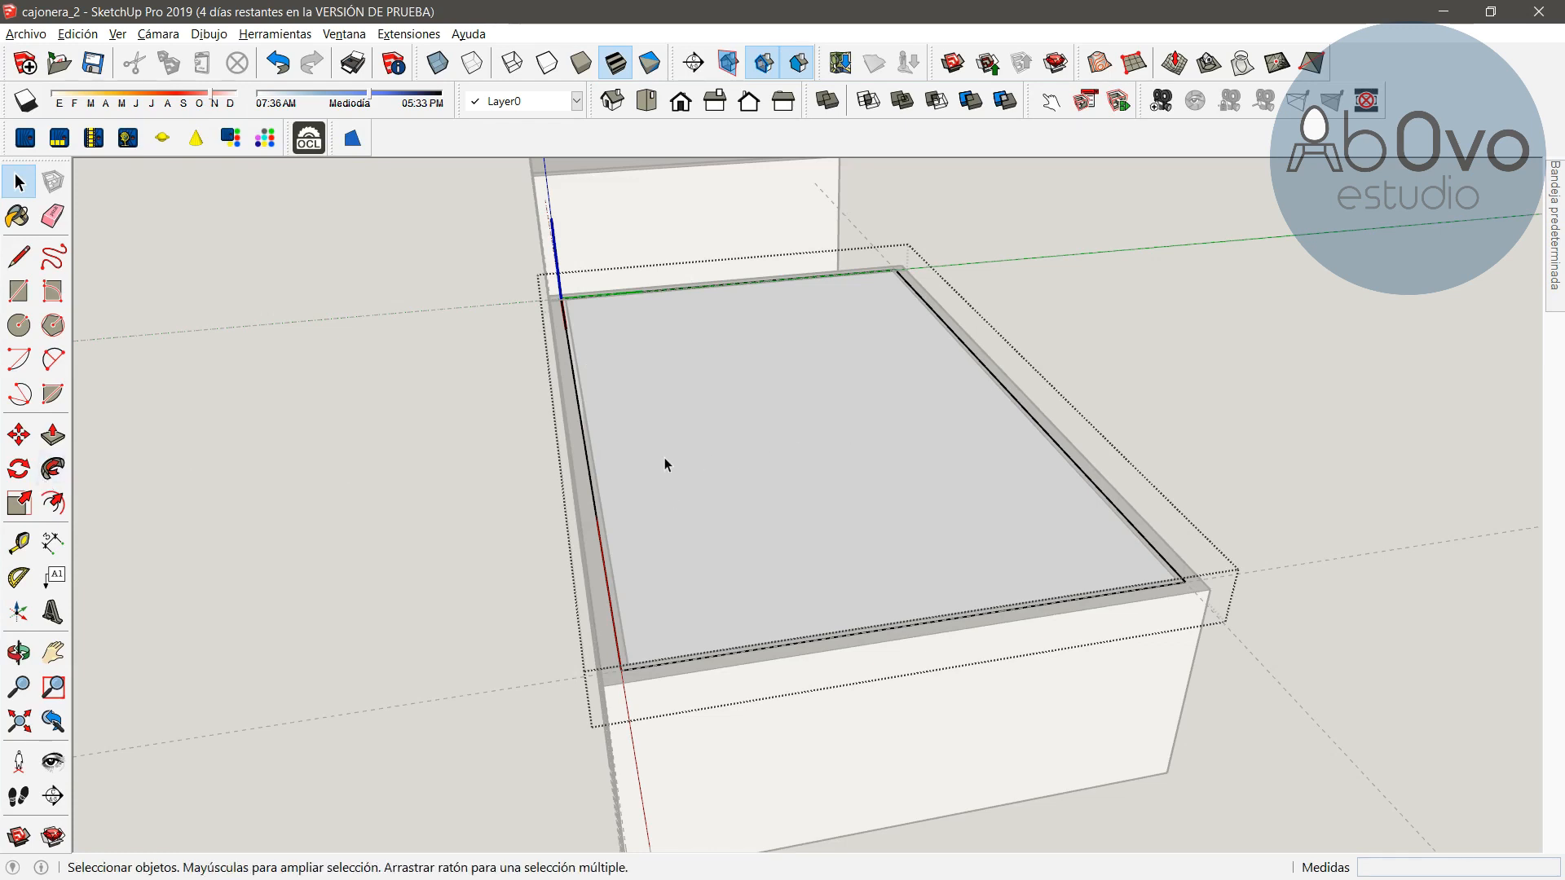
click(52, 437)
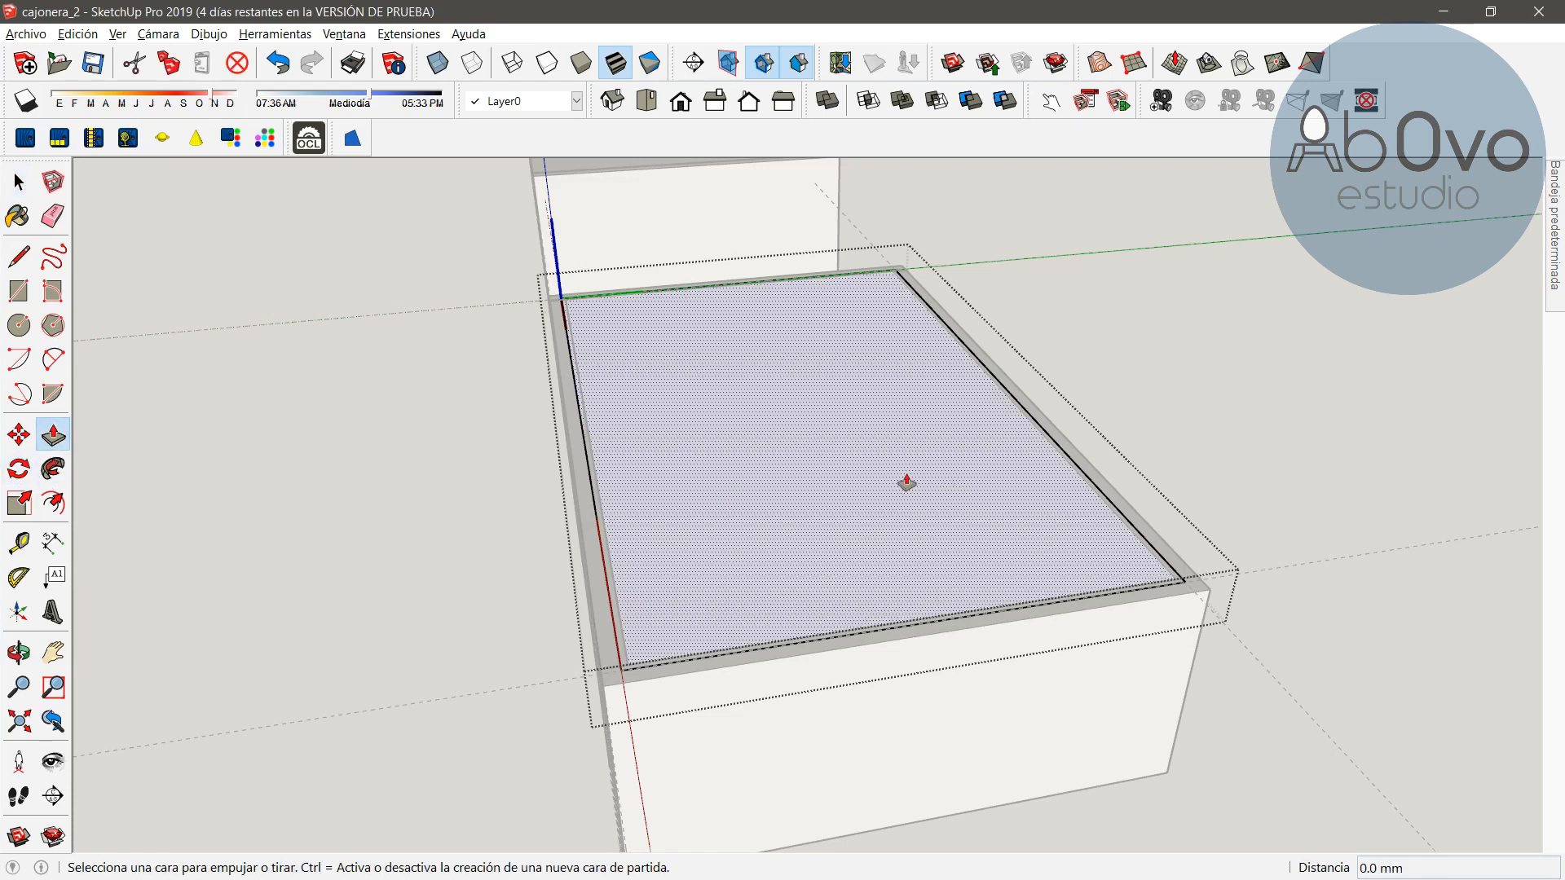
click(863, 506)
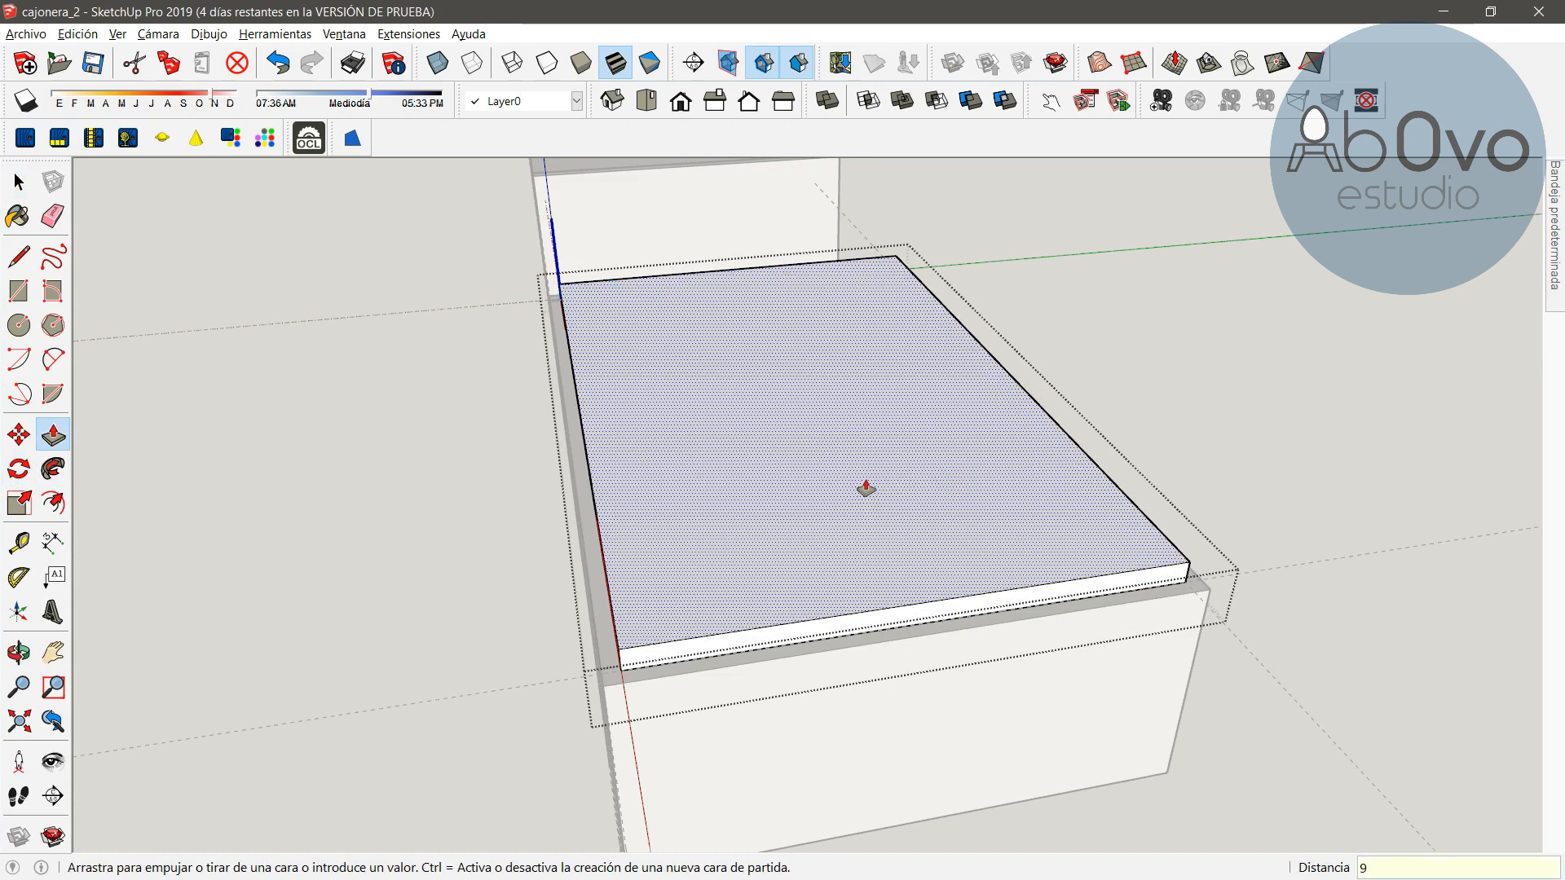
key(Return)
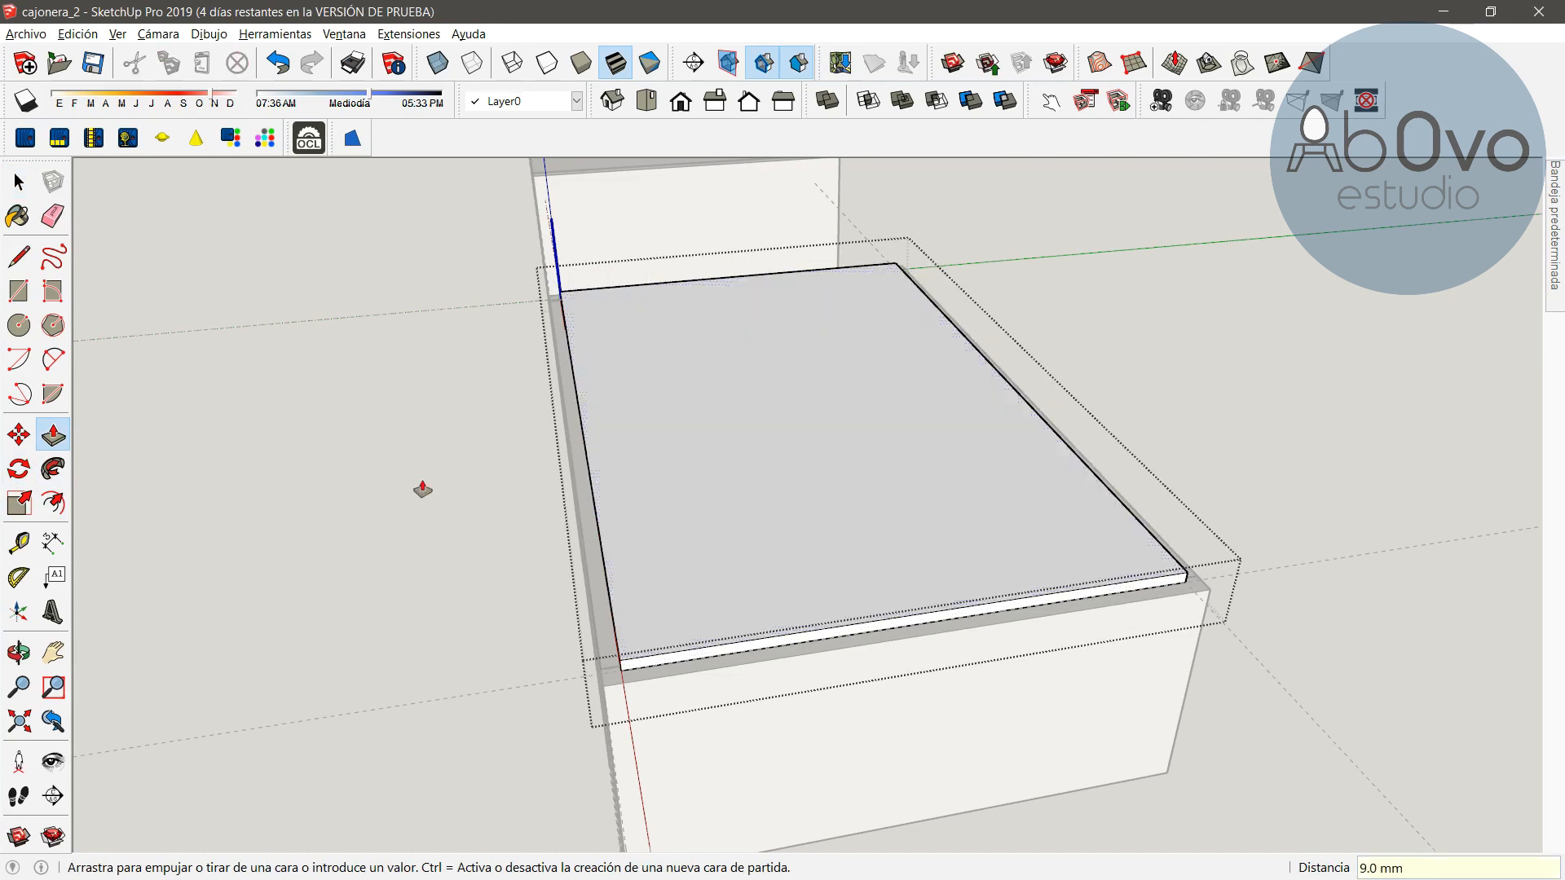
click(16, 663)
drag(349, 695, 628, 542)
click(17, 190)
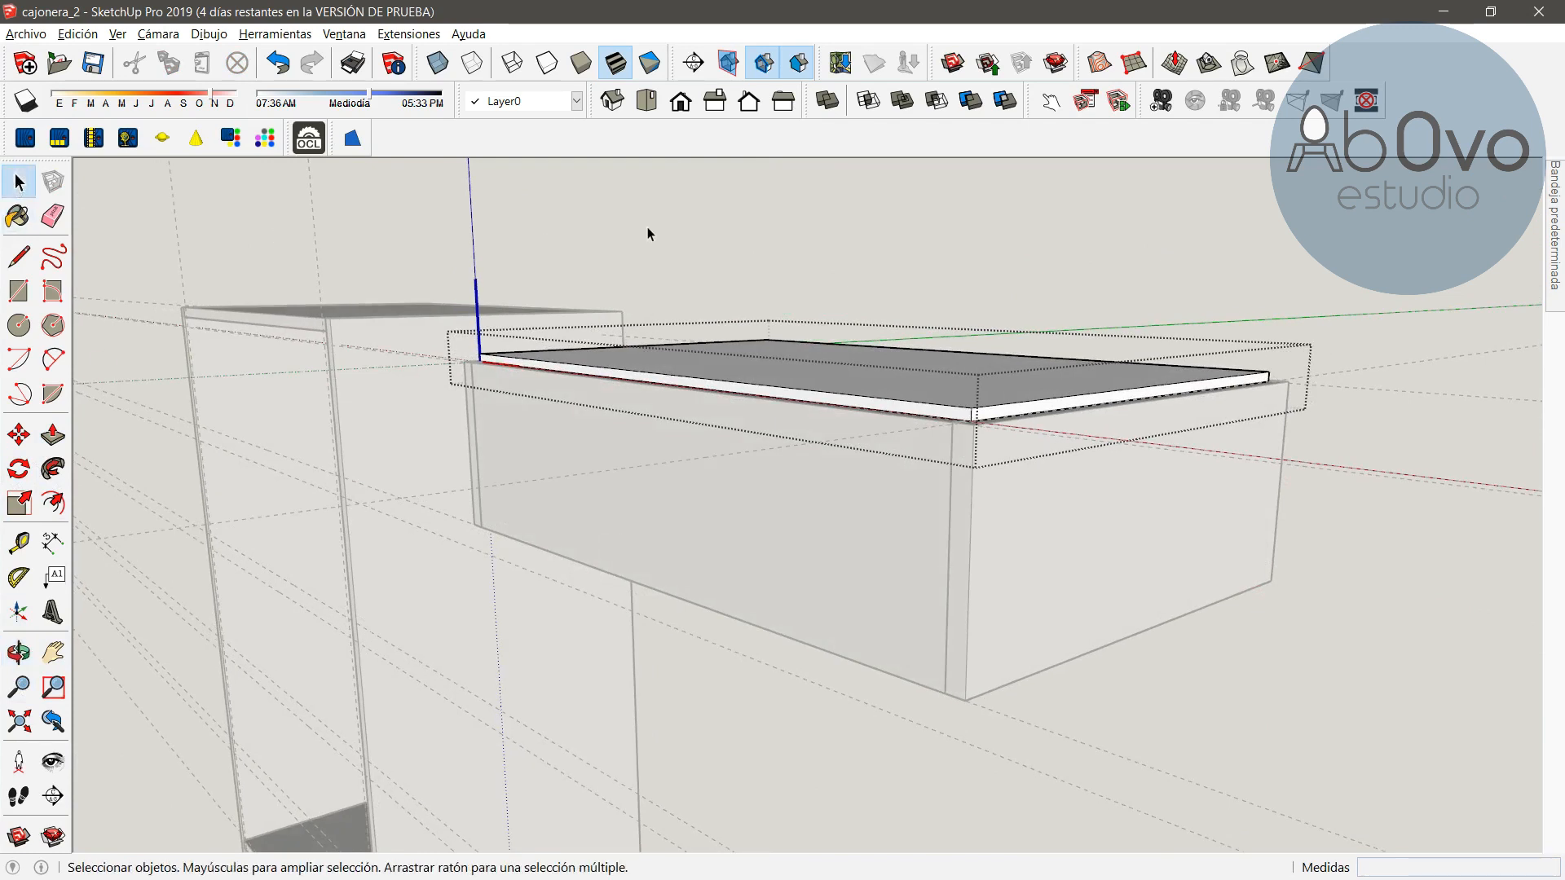
click(1248, 276)
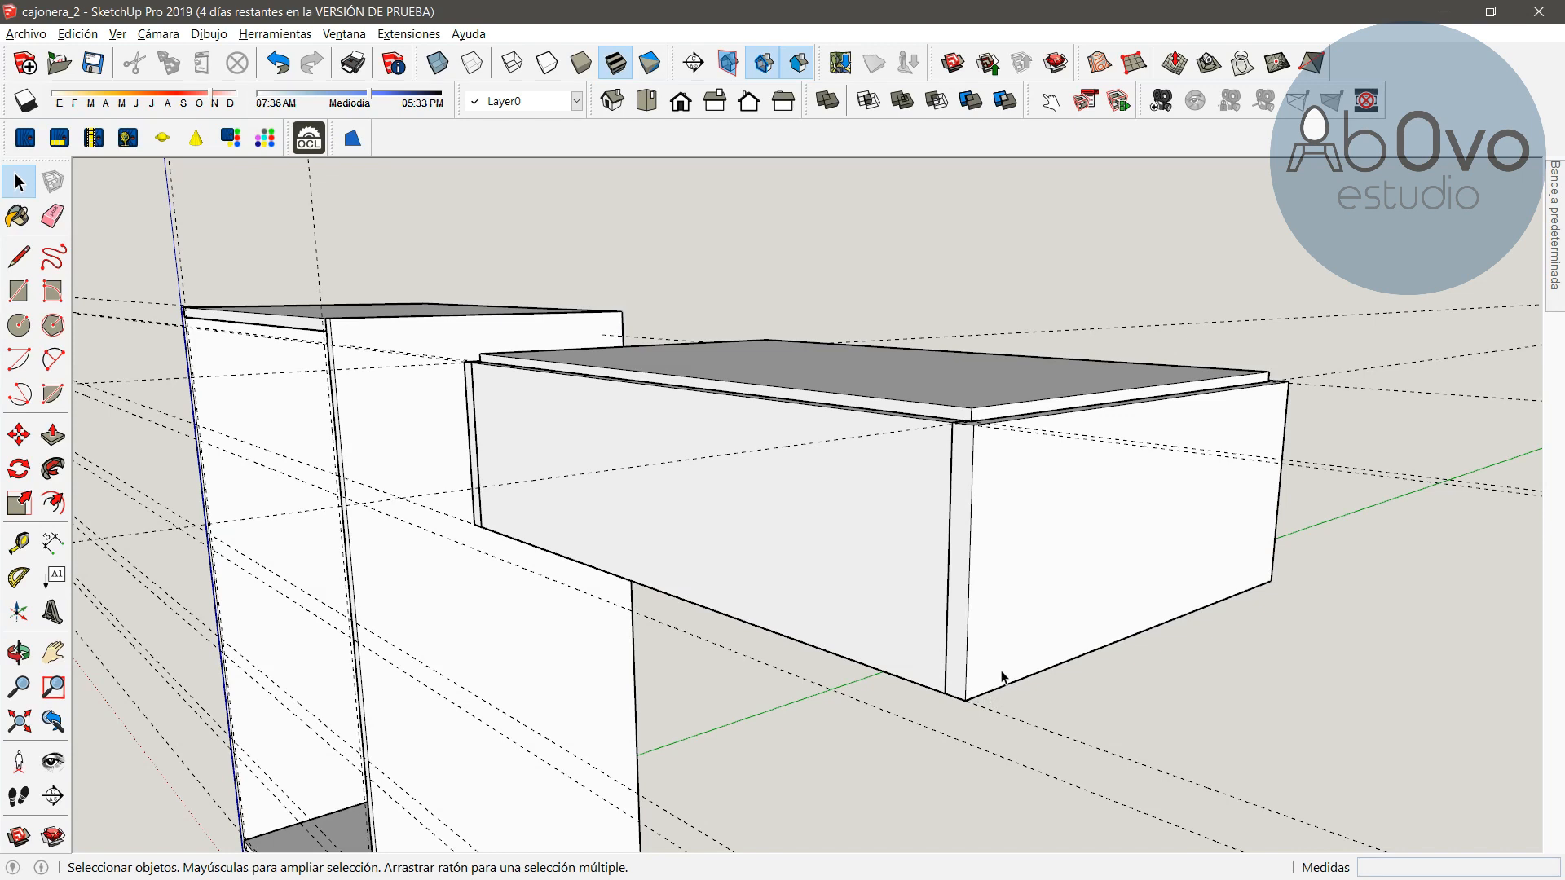
Move the drawer bottom 179 mm straight down along the blue axis, undoing and redoing the move
click(19, 435)
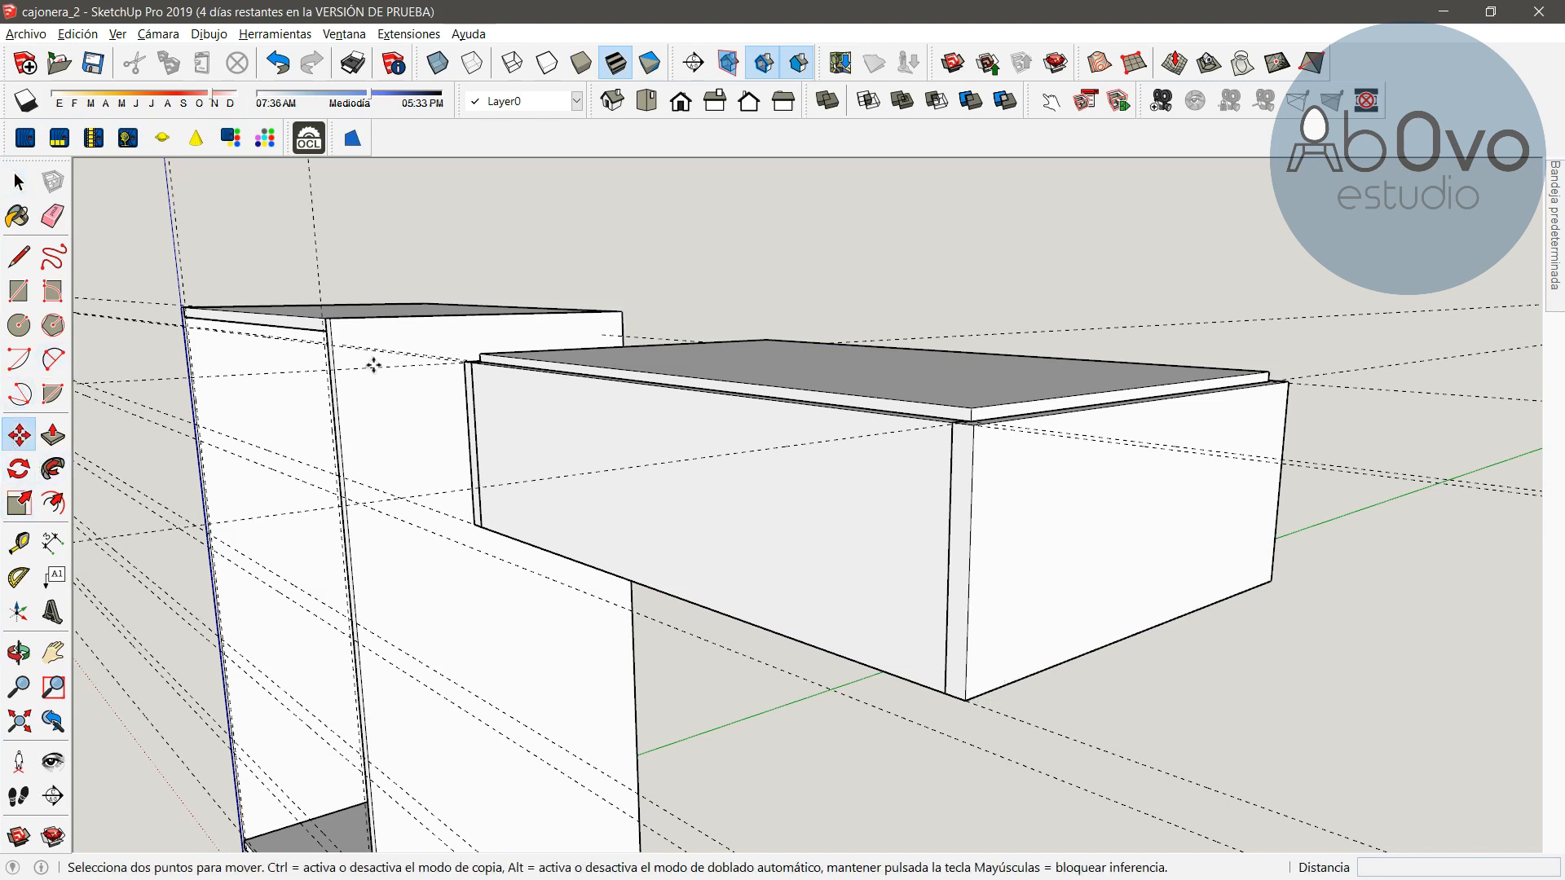
click(971, 420)
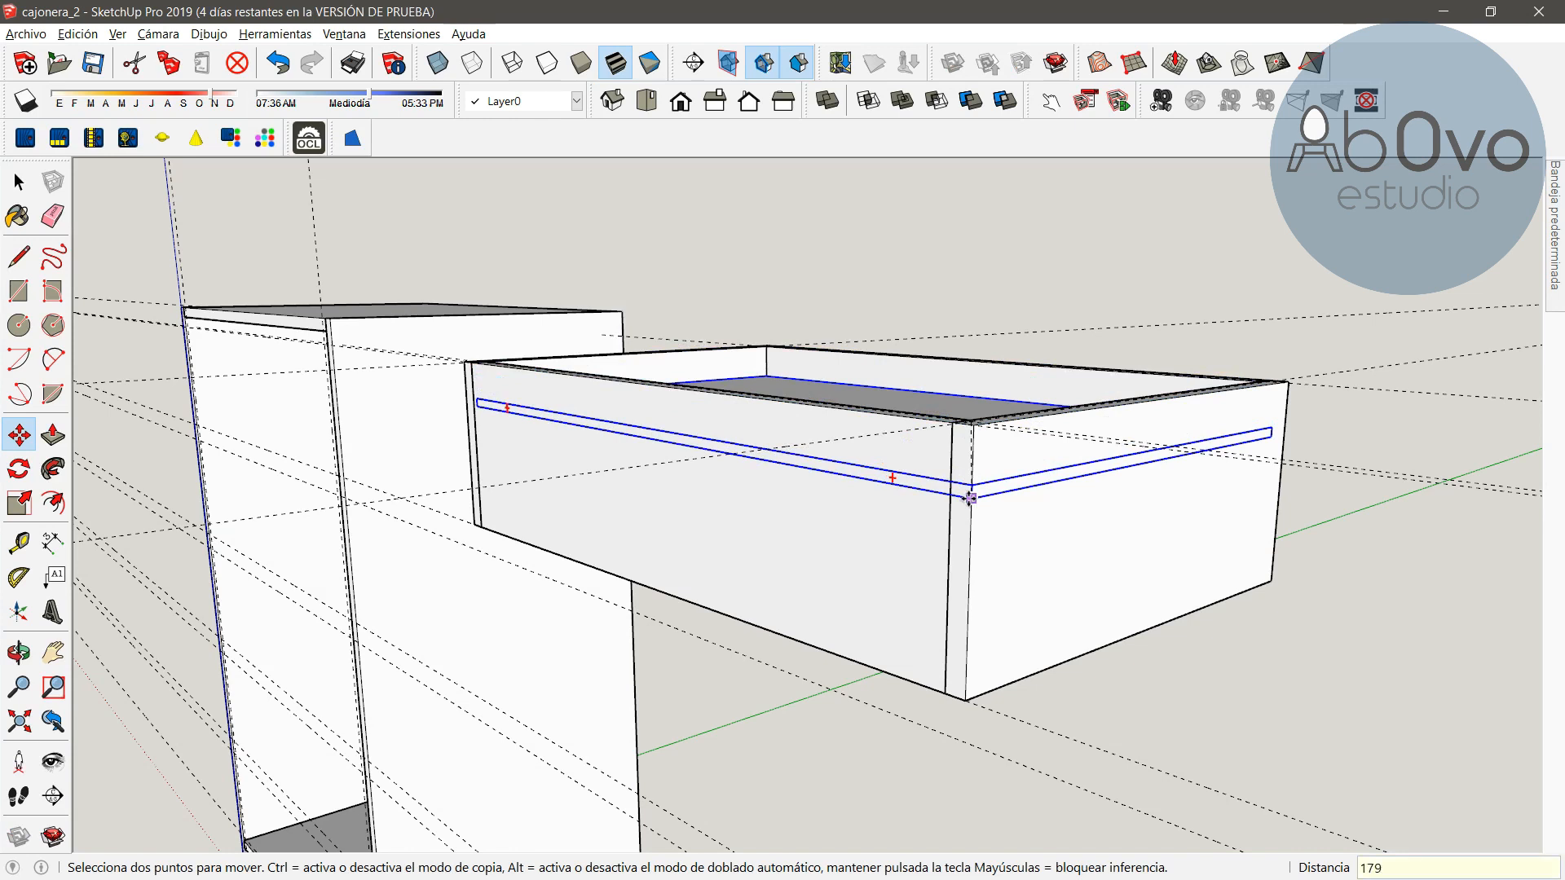
key(Return)
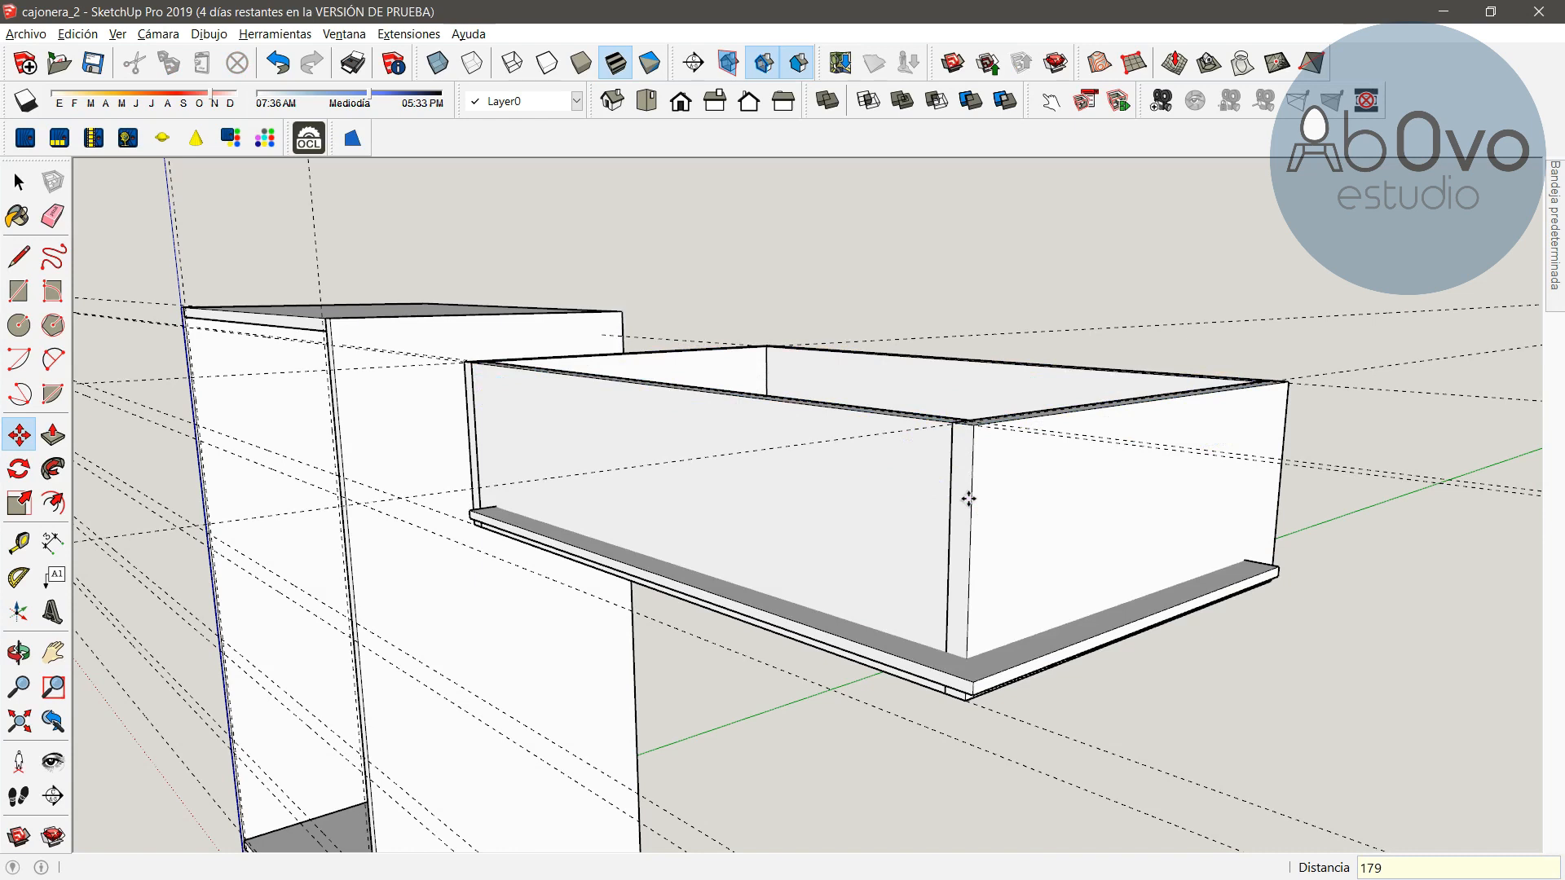
key(ctrl+z)
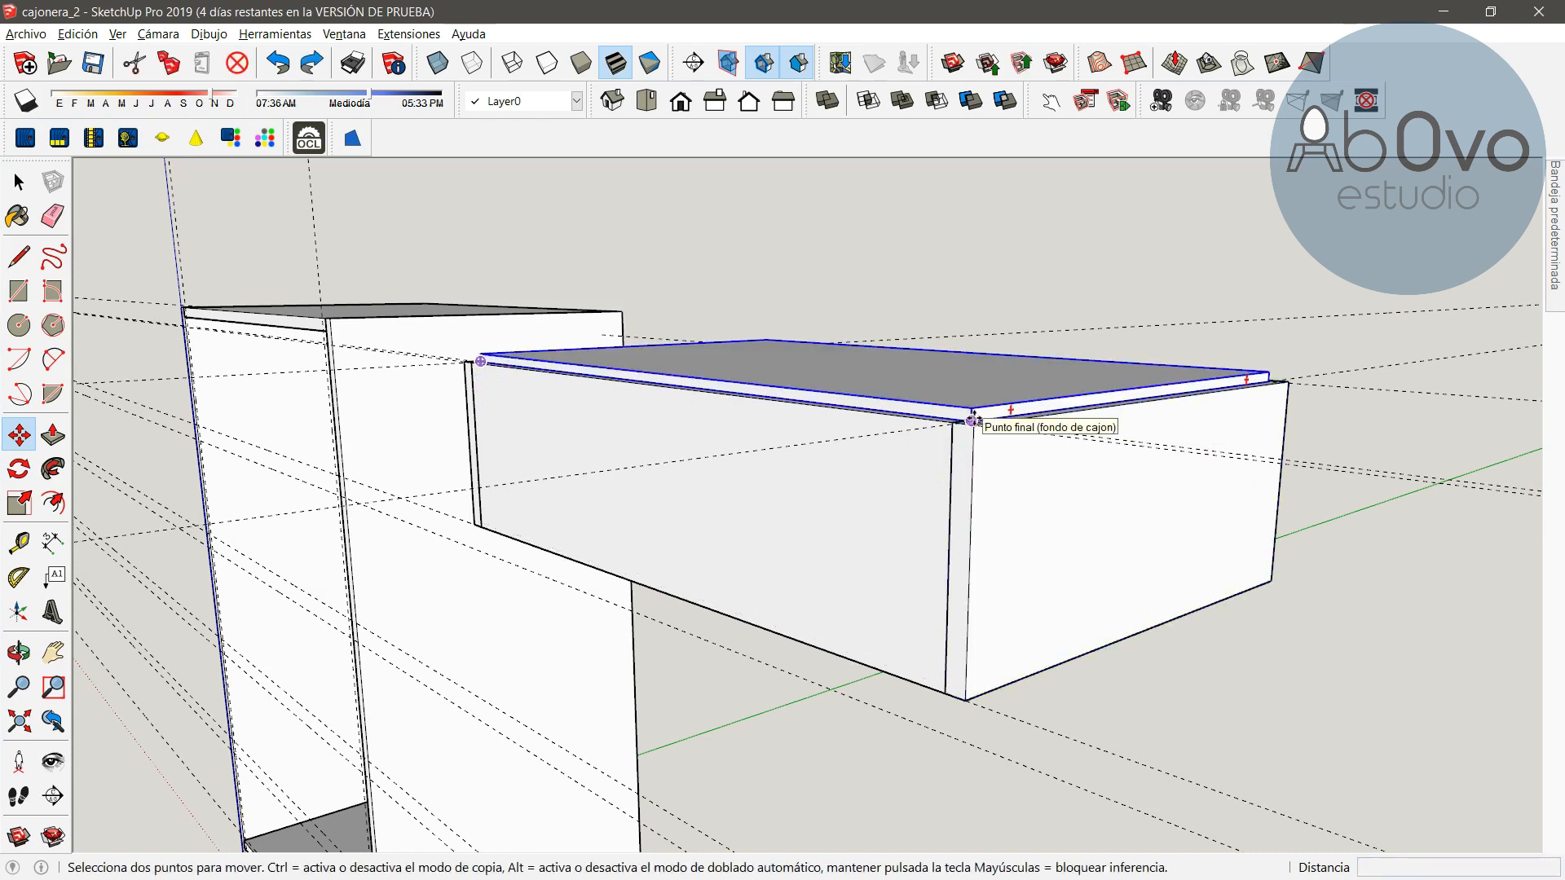
click(971, 420)
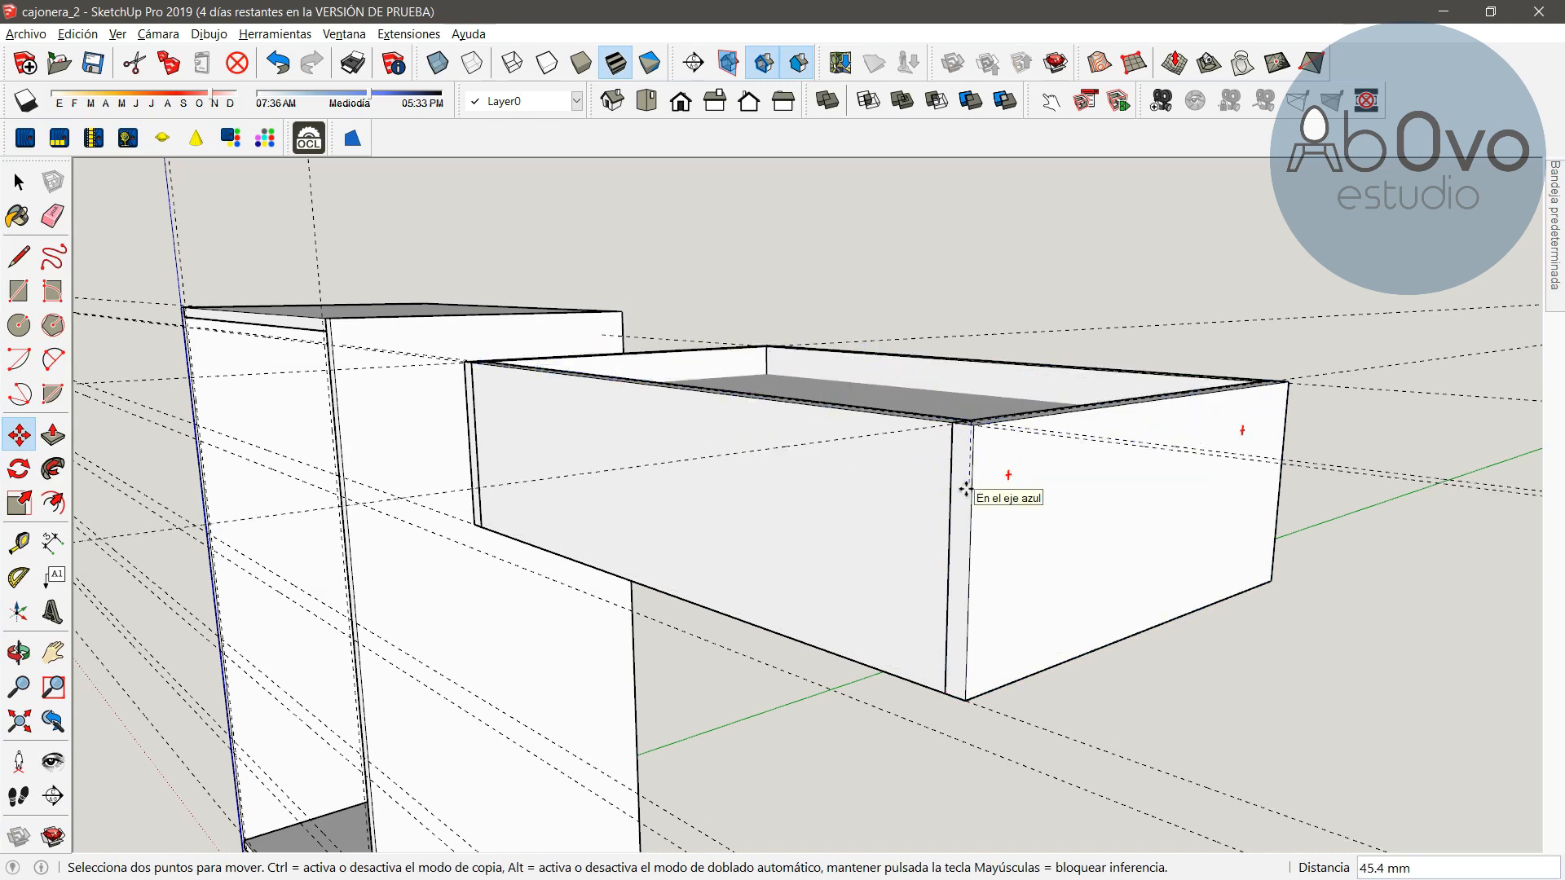
key(Return)
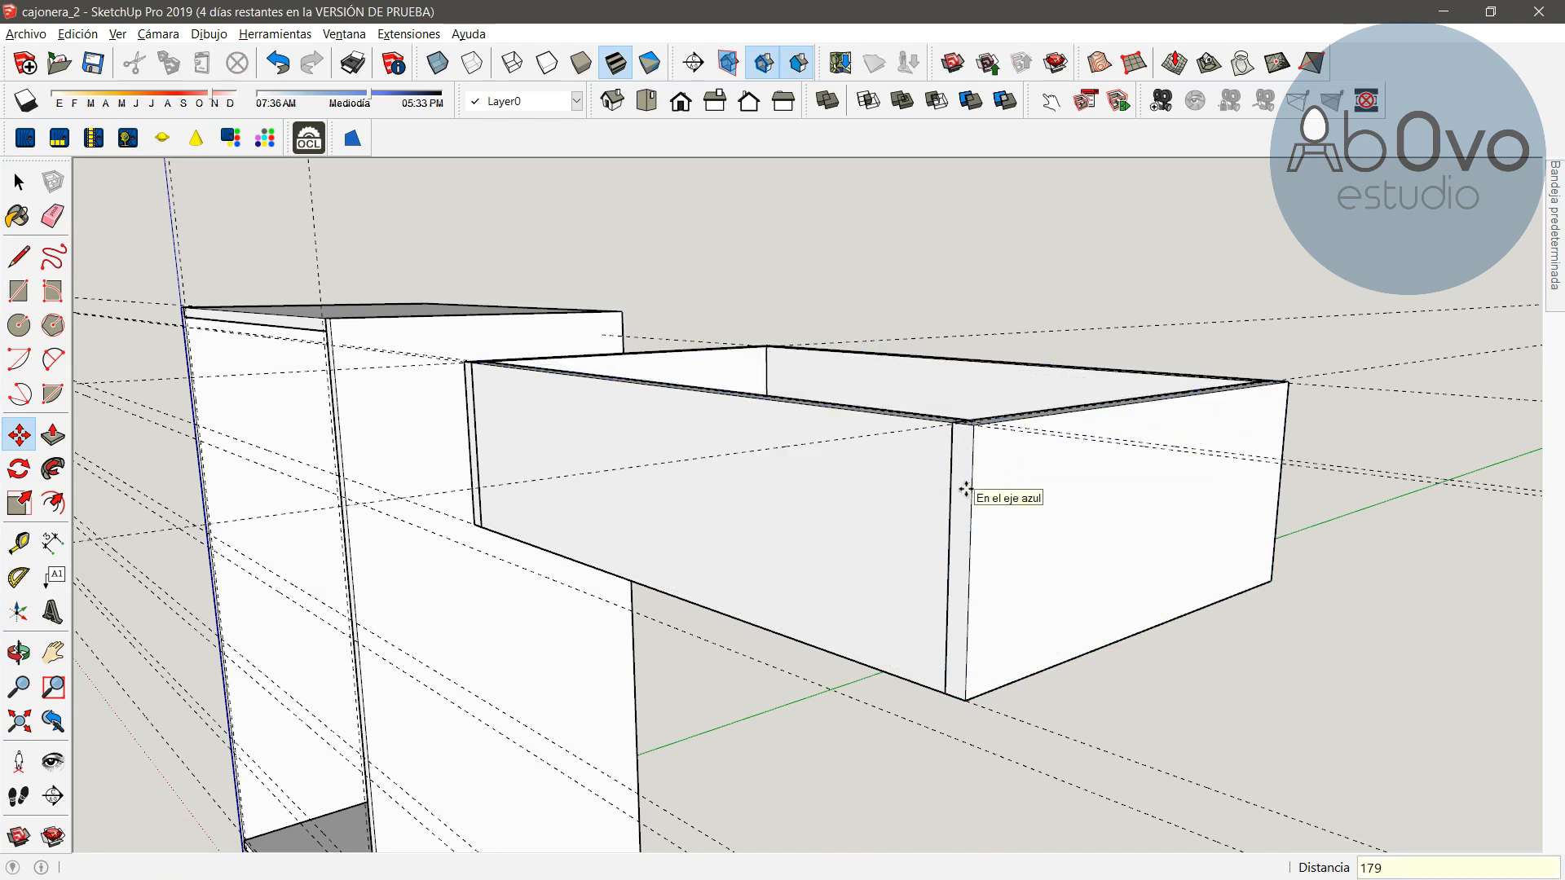
Dimension the gap between the drawer bottom and the lower edge of the front panel, then undo the dimension
click(18, 652)
drag(1156, 543, 807, 184)
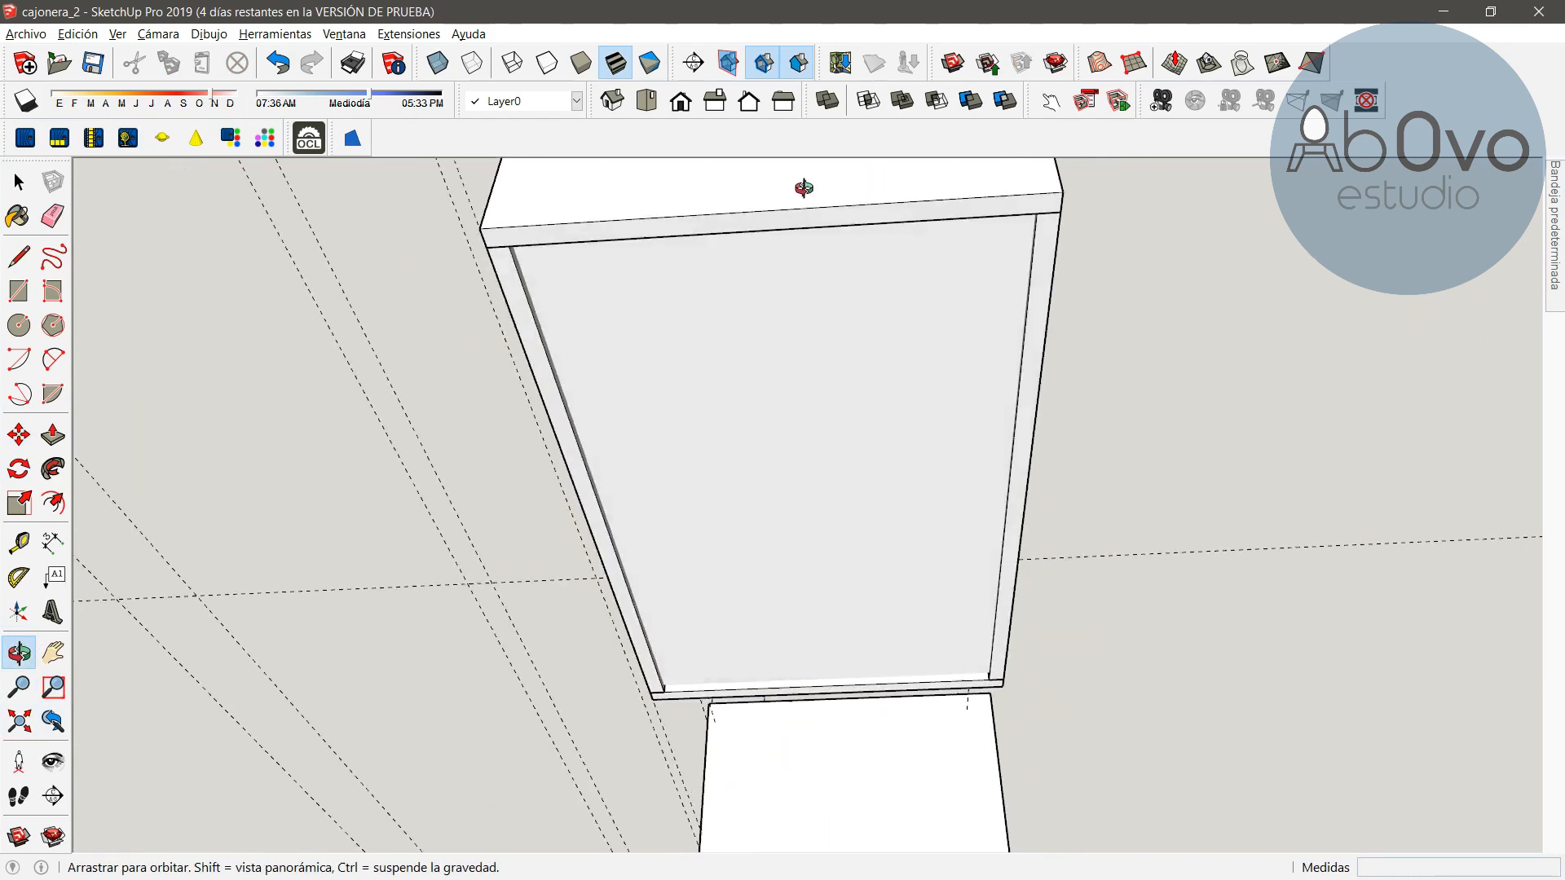
drag(814, 441, 782, 685)
scroll(779, 695, up, 6)
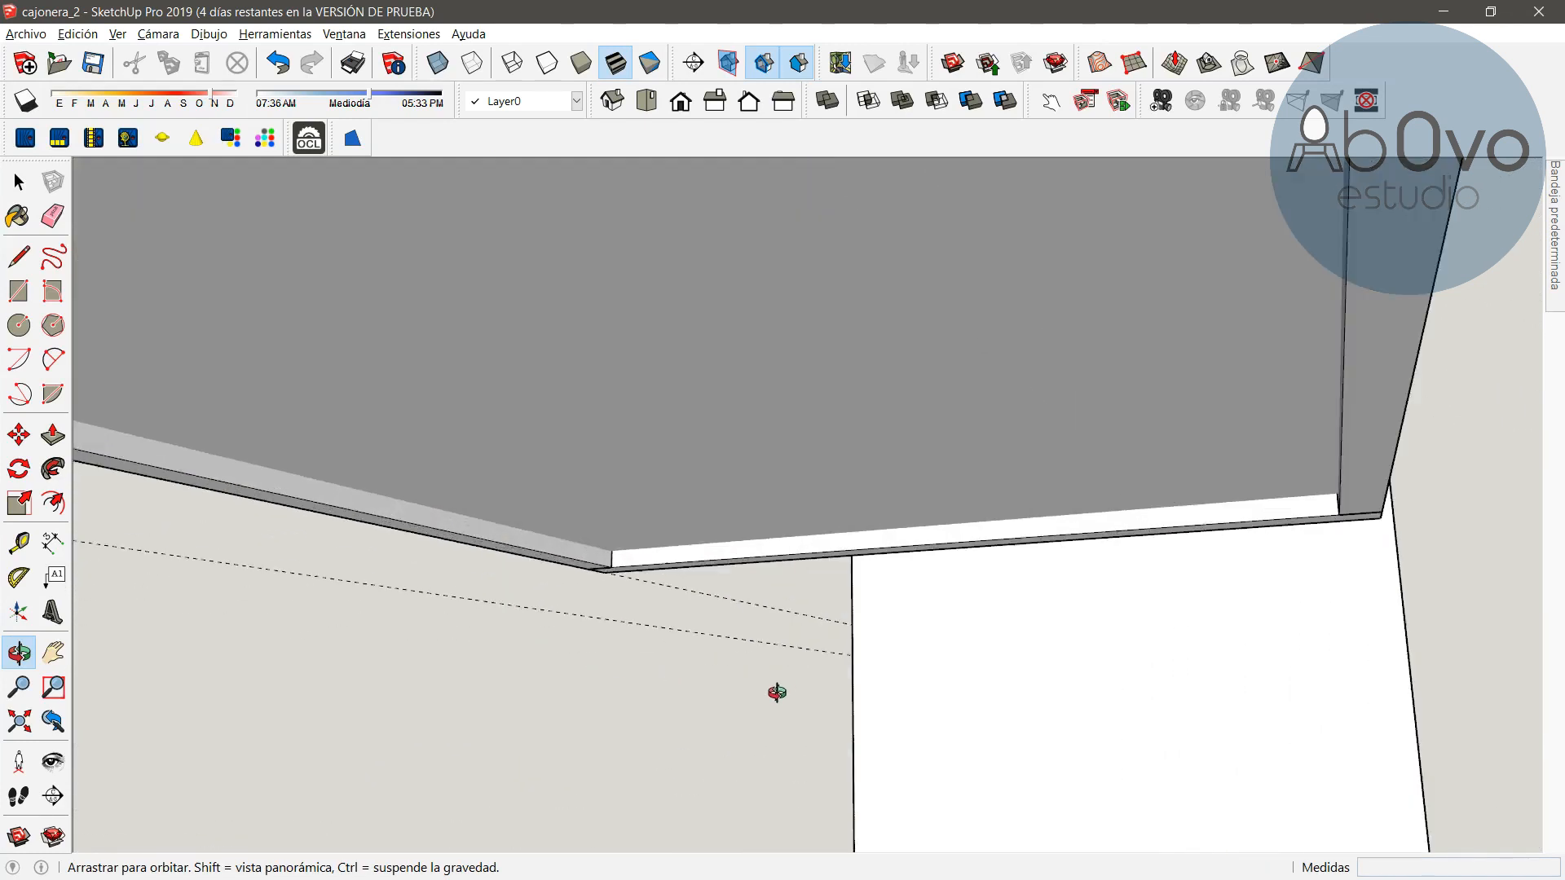
drag(583, 418, 441, 466)
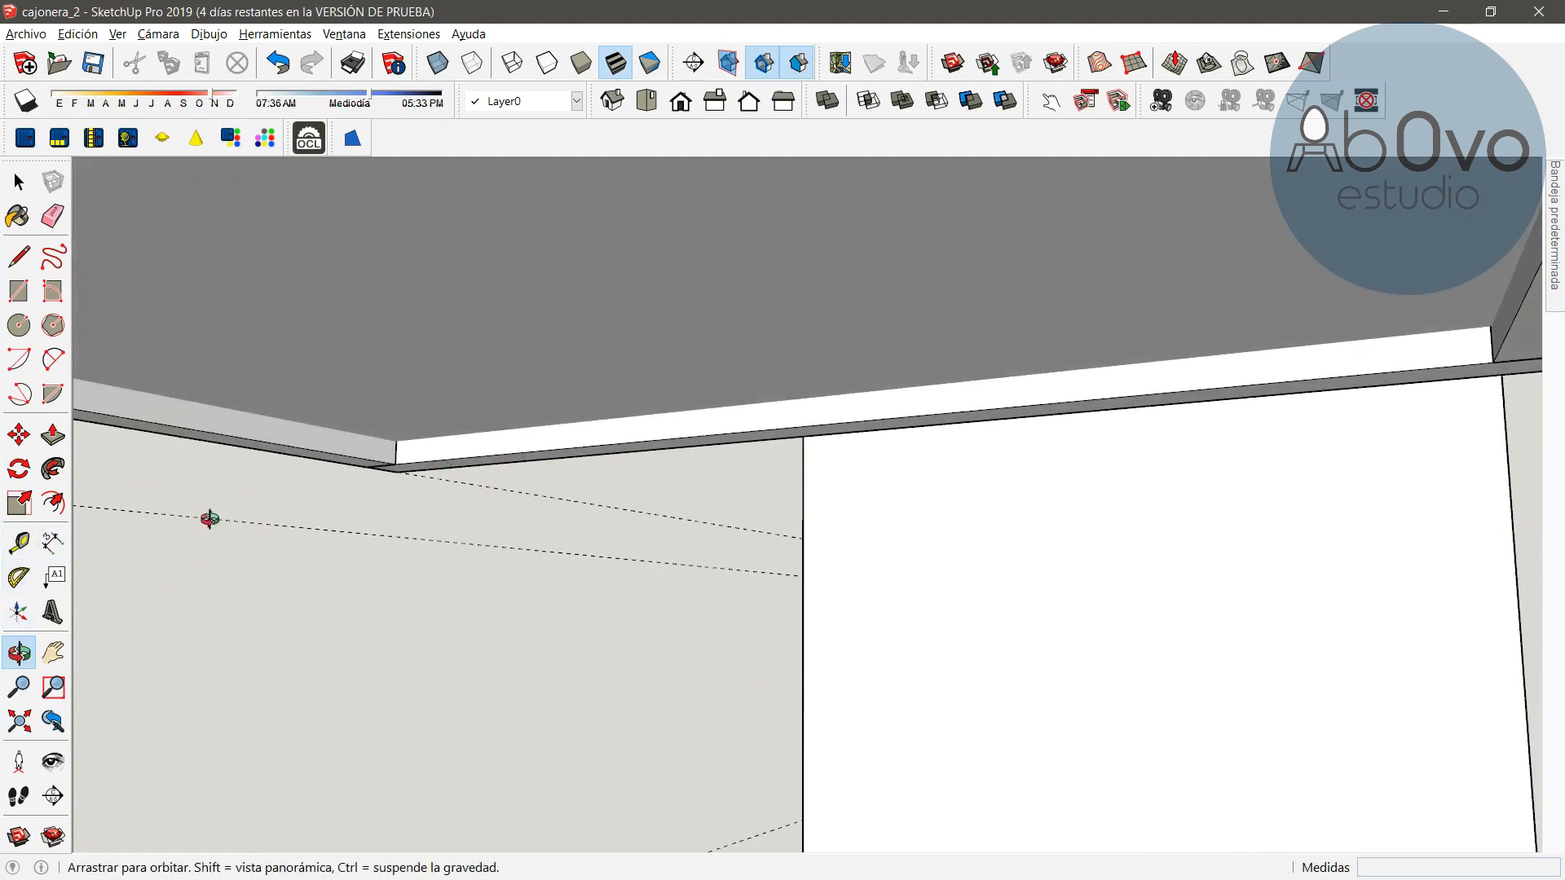
click(53, 542)
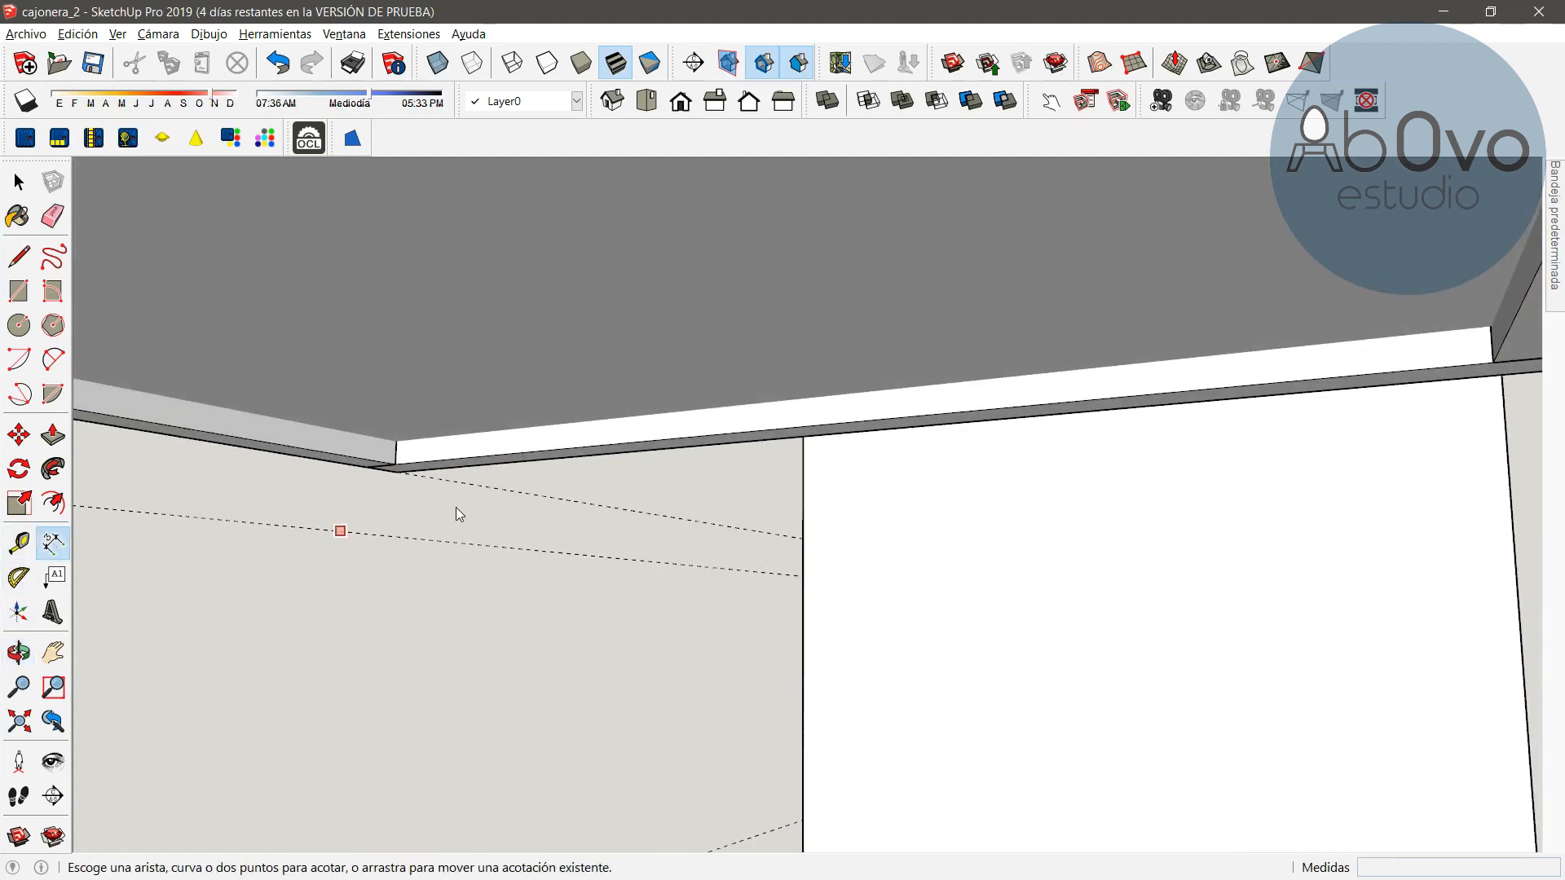
click(396, 466)
click(396, 441)
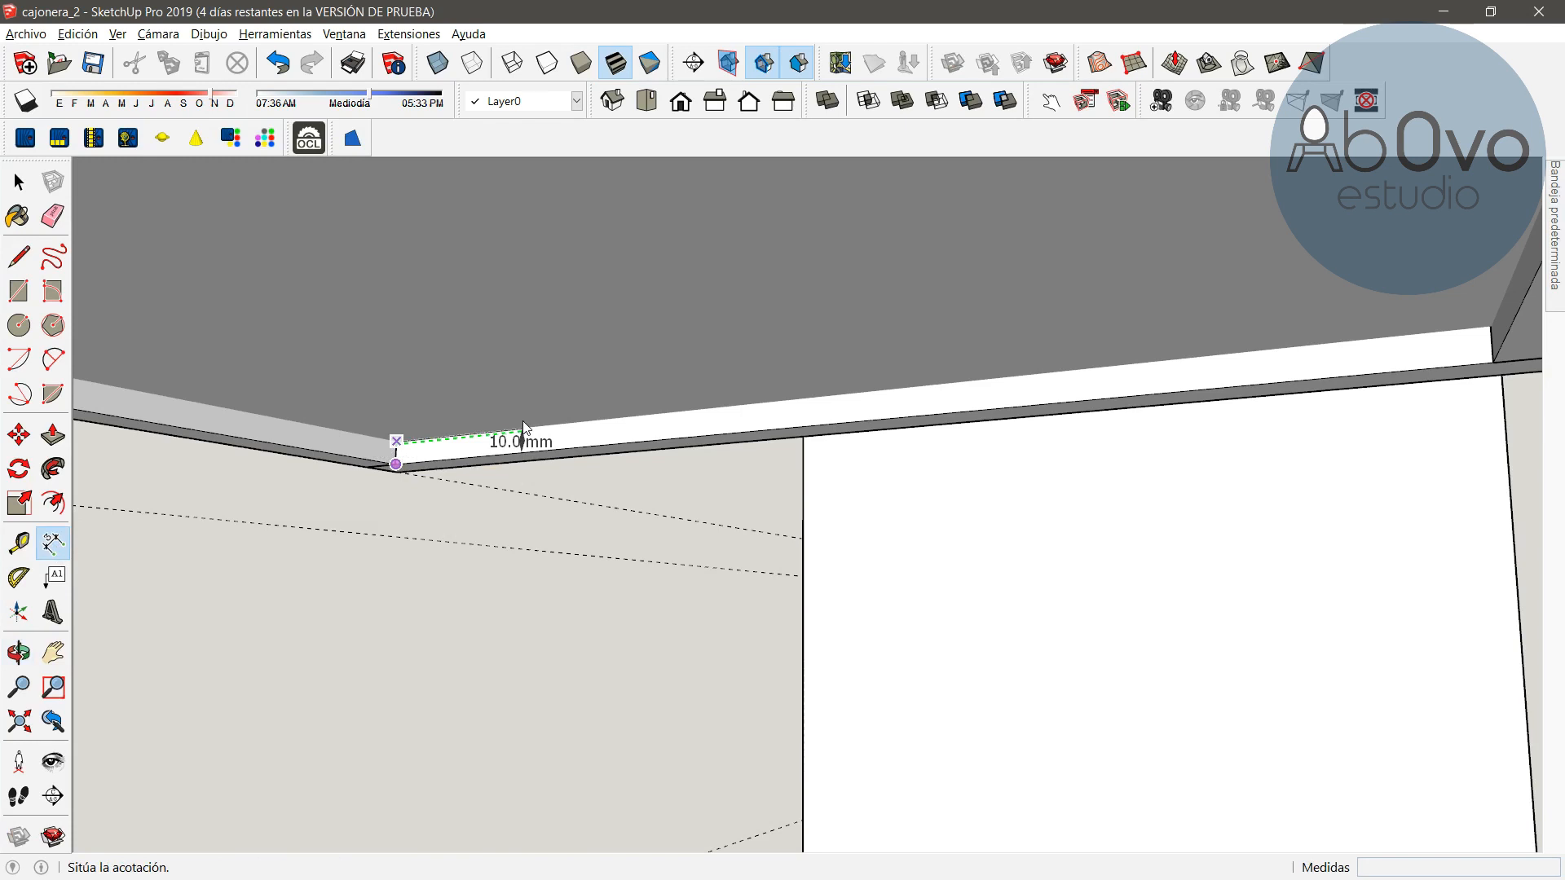
click(523, 427)
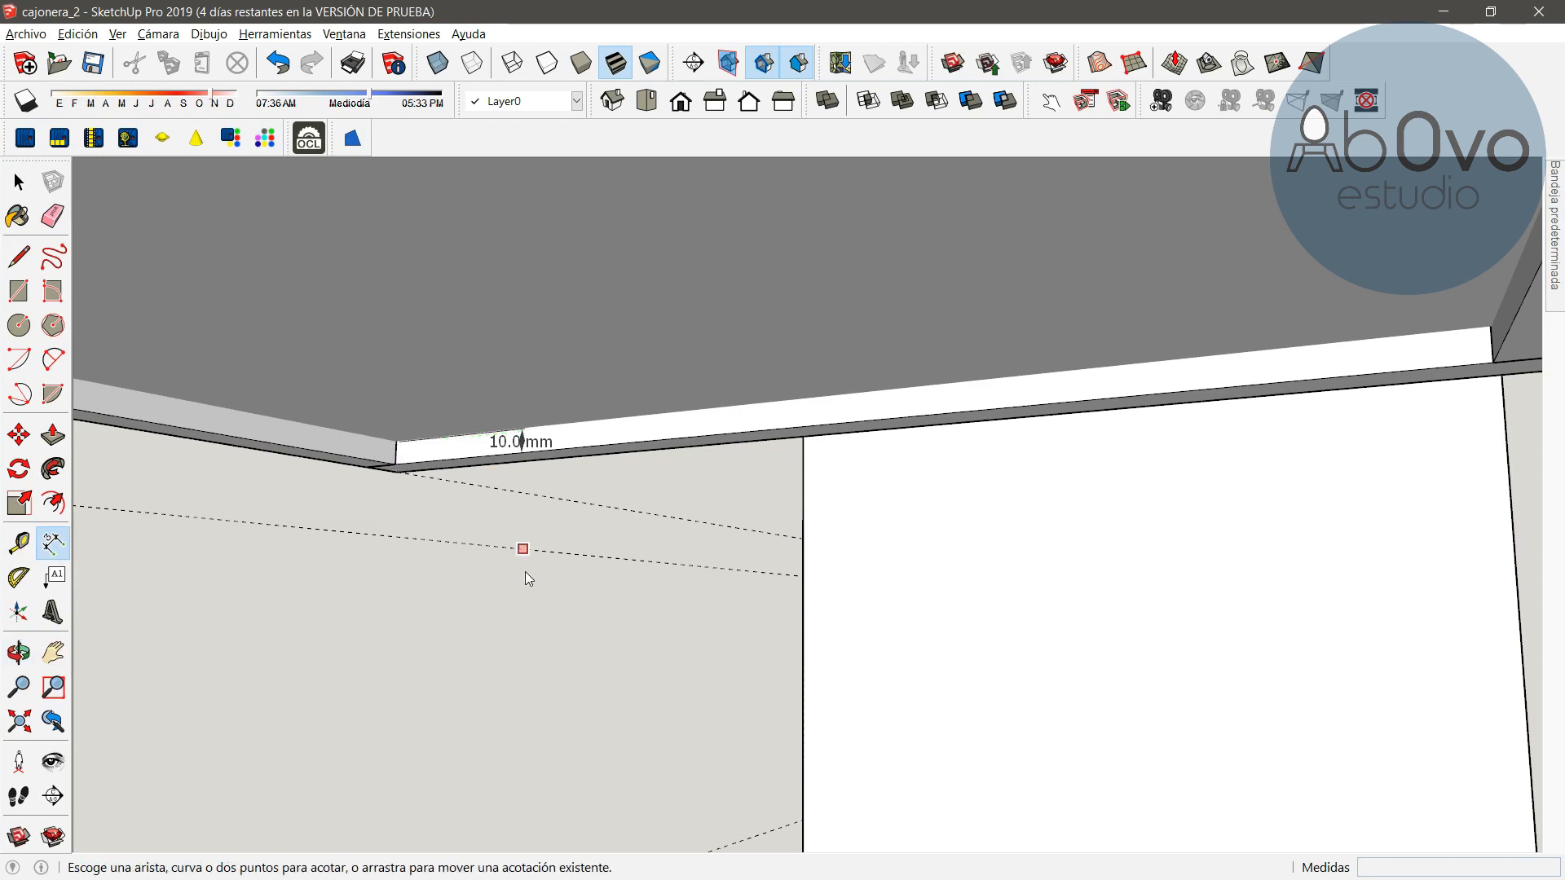
key(ctrl+z)
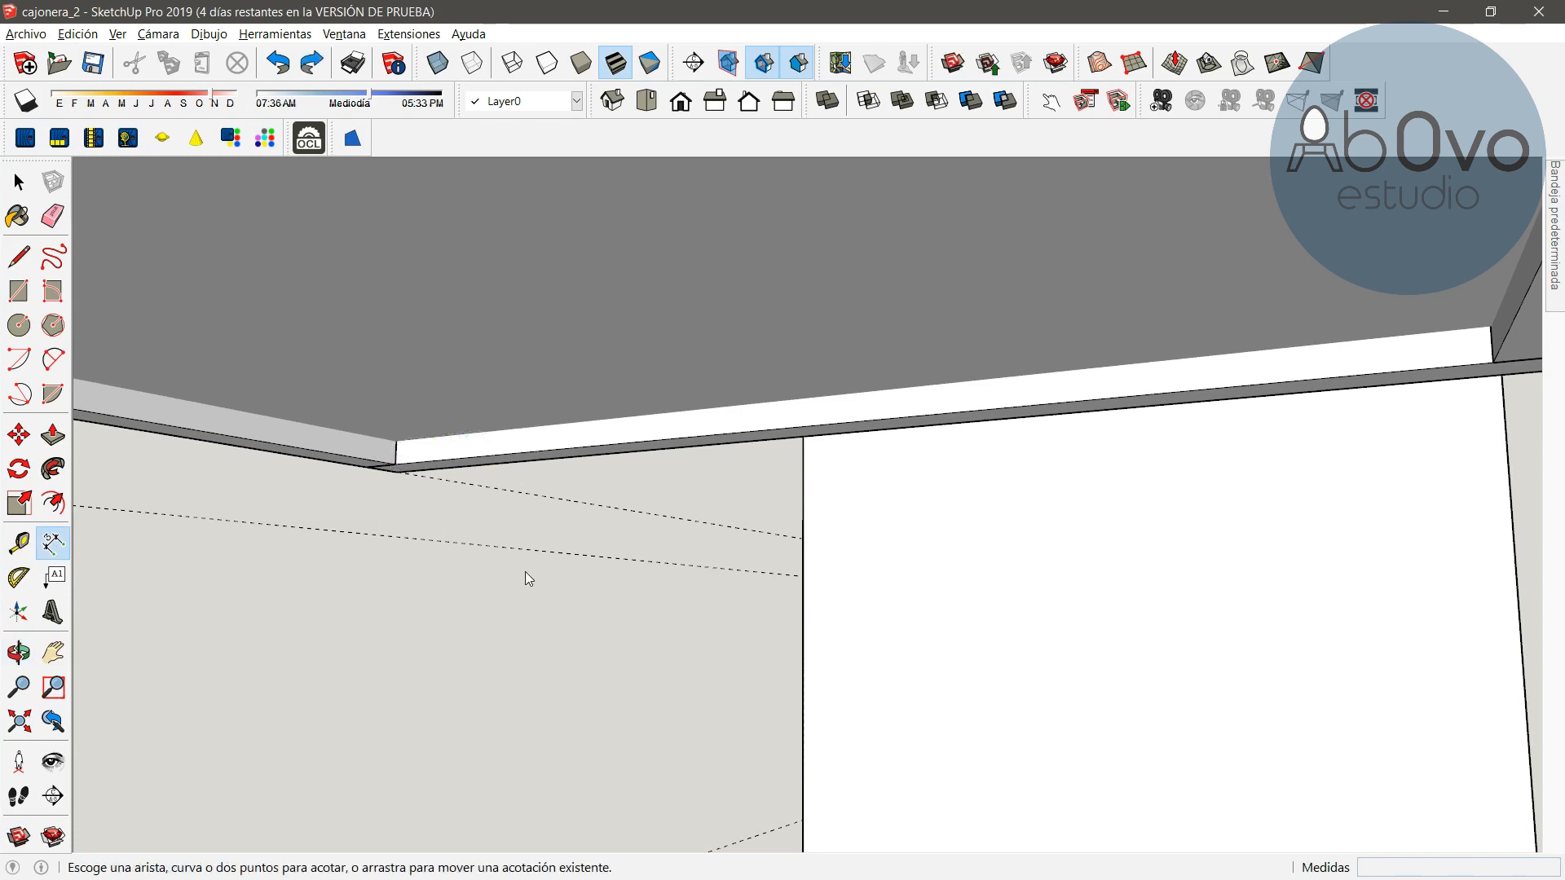
scroll(529, 529, down, 3)
scroll(530, 538, down, 2)
click(18, 652)
drag(154, 524, 897, 649)
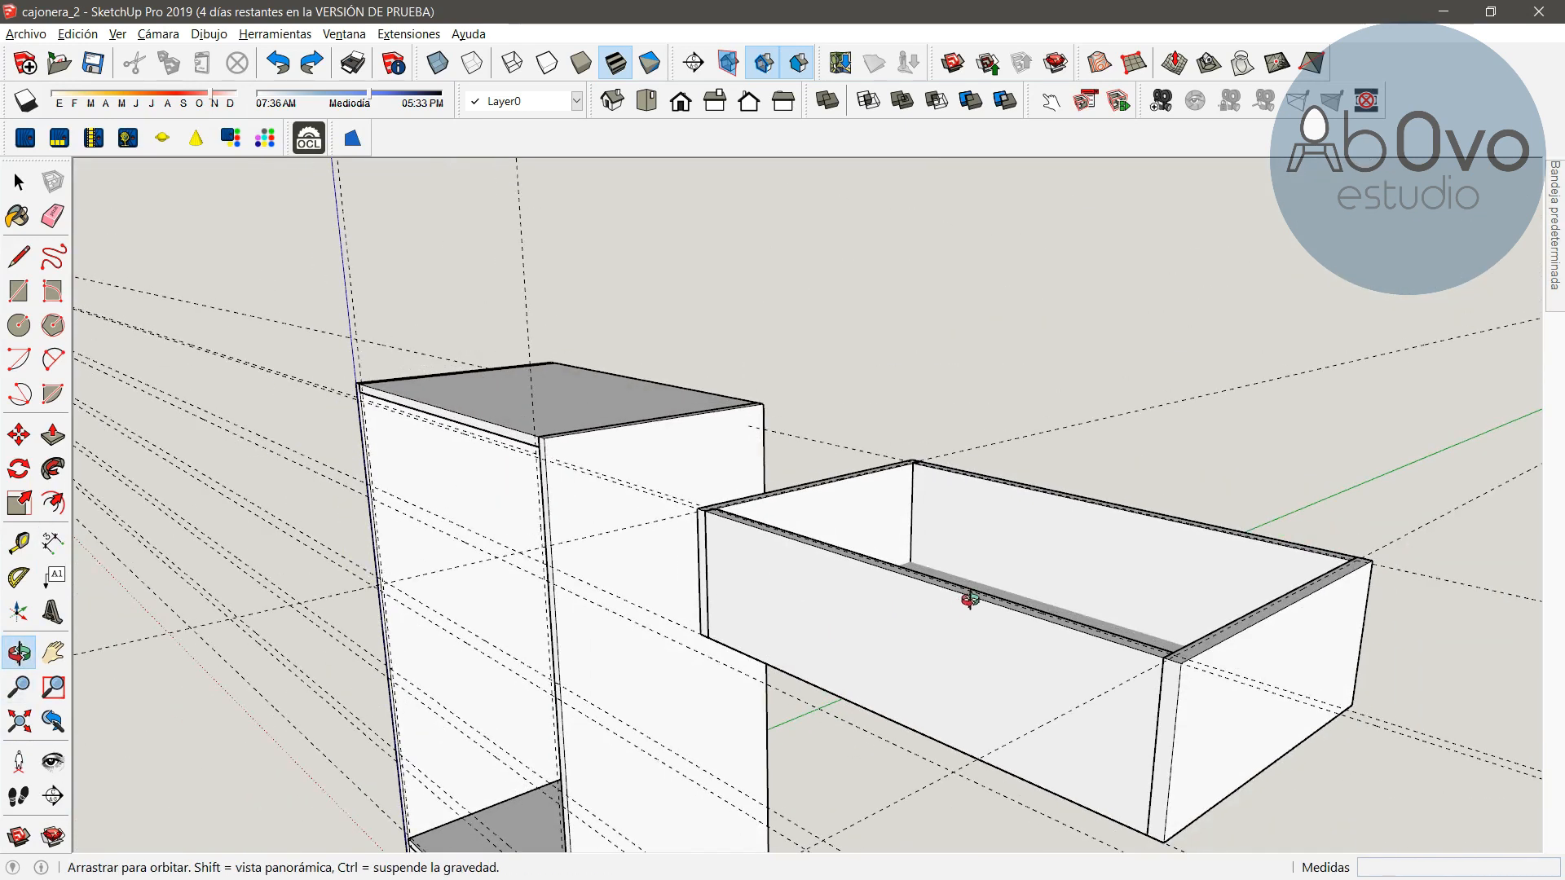
shift+drag(1002, 629, 775, 551)
drag(627, 573, 723, 587)
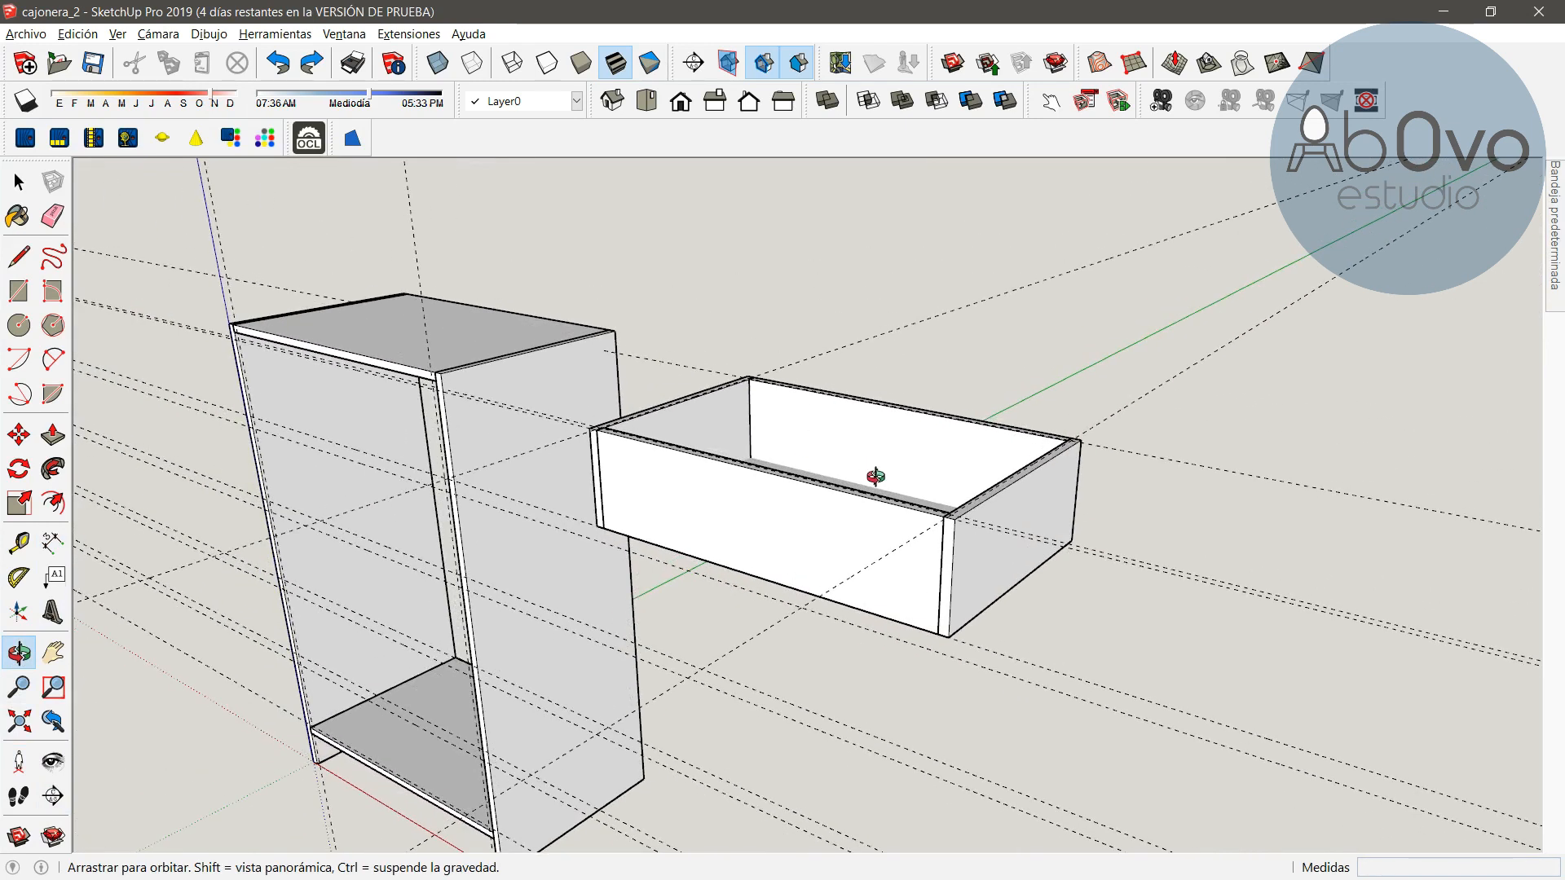
click(13, 172)
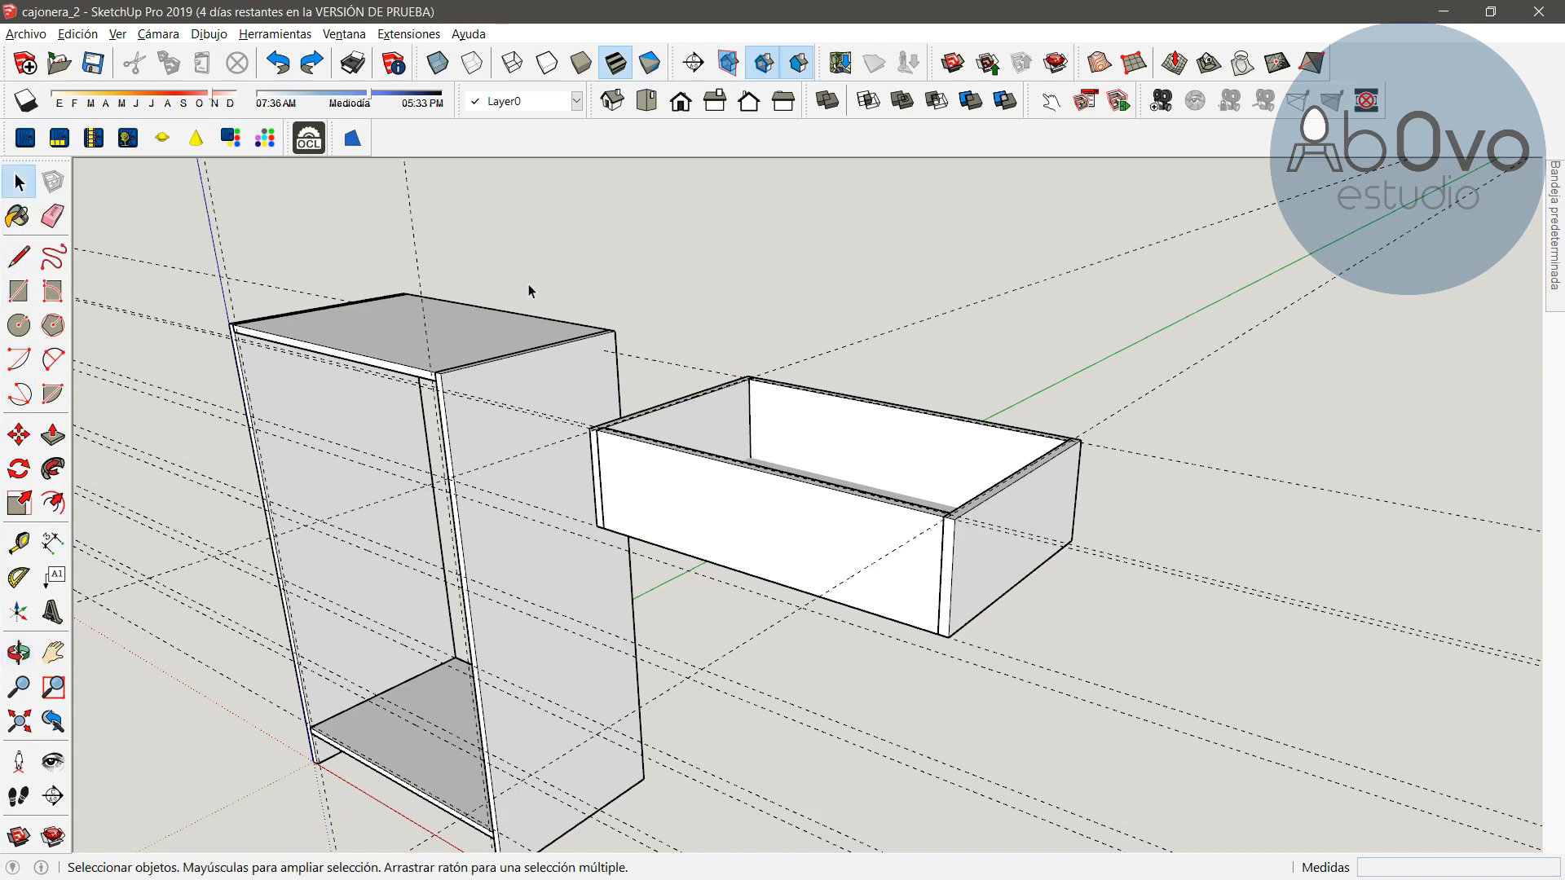
click(715, 433)
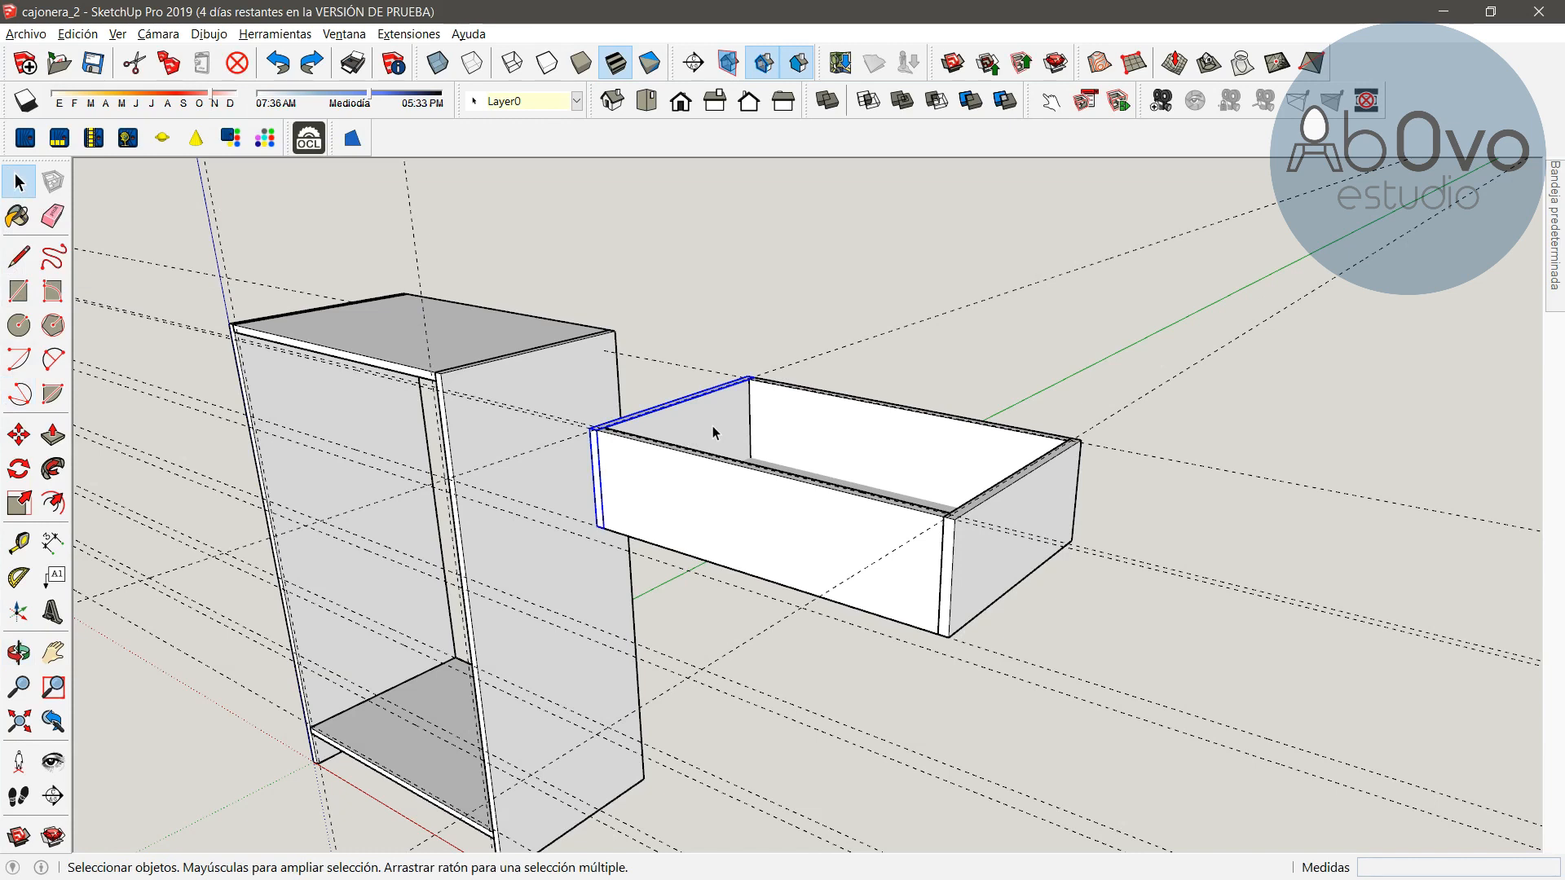
ctrl+click(864, 445)
ctrl+click(1011, 520)
ctrl+click(845, 541)
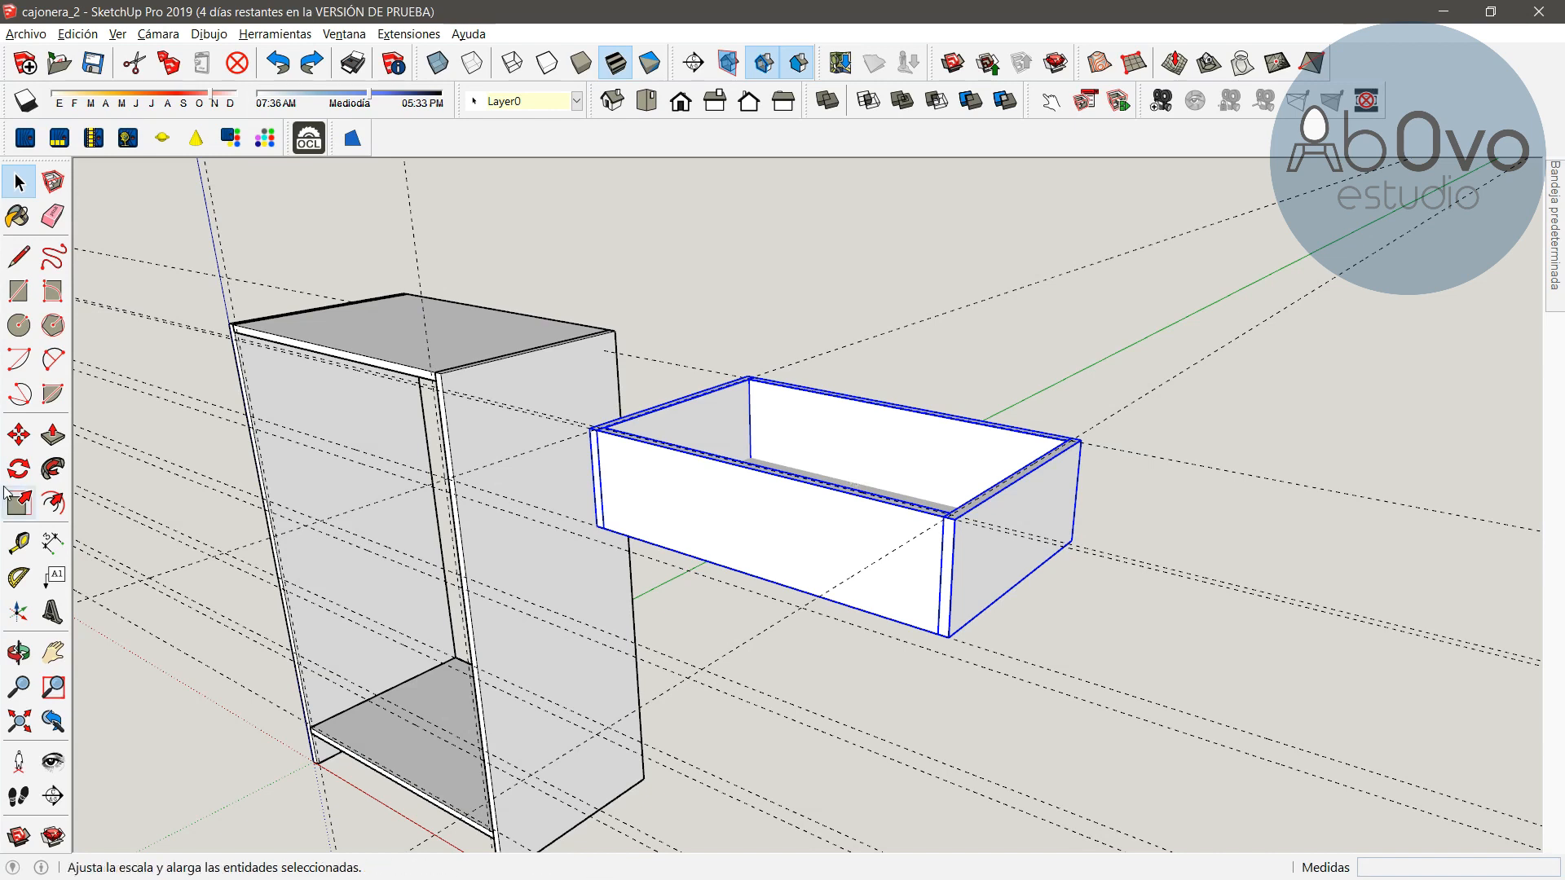
drag(648, 644, 627, 702)
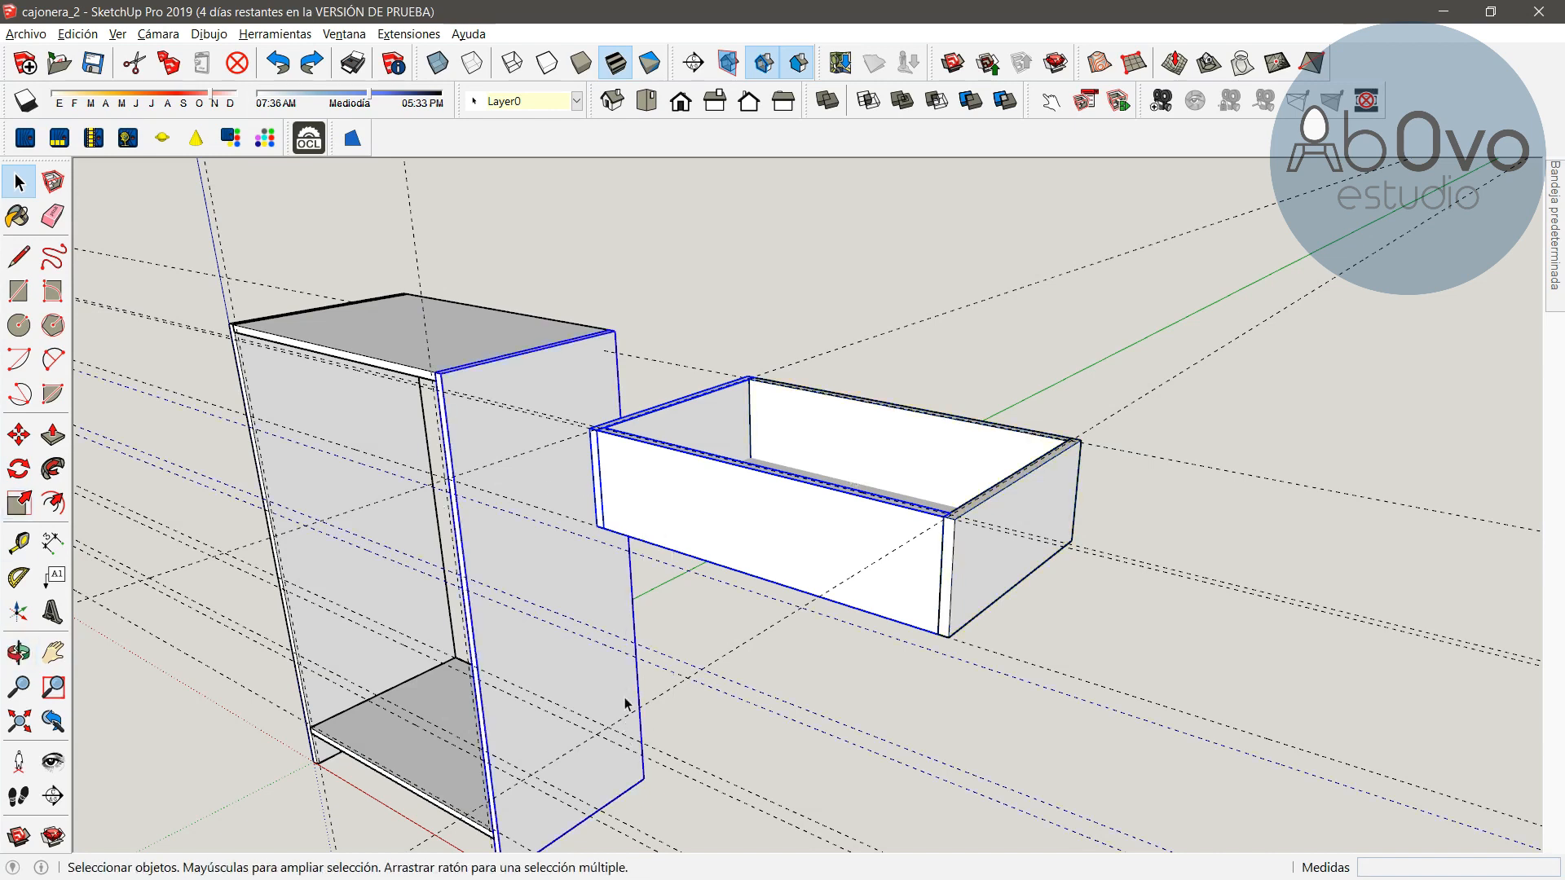
click(694, 630)
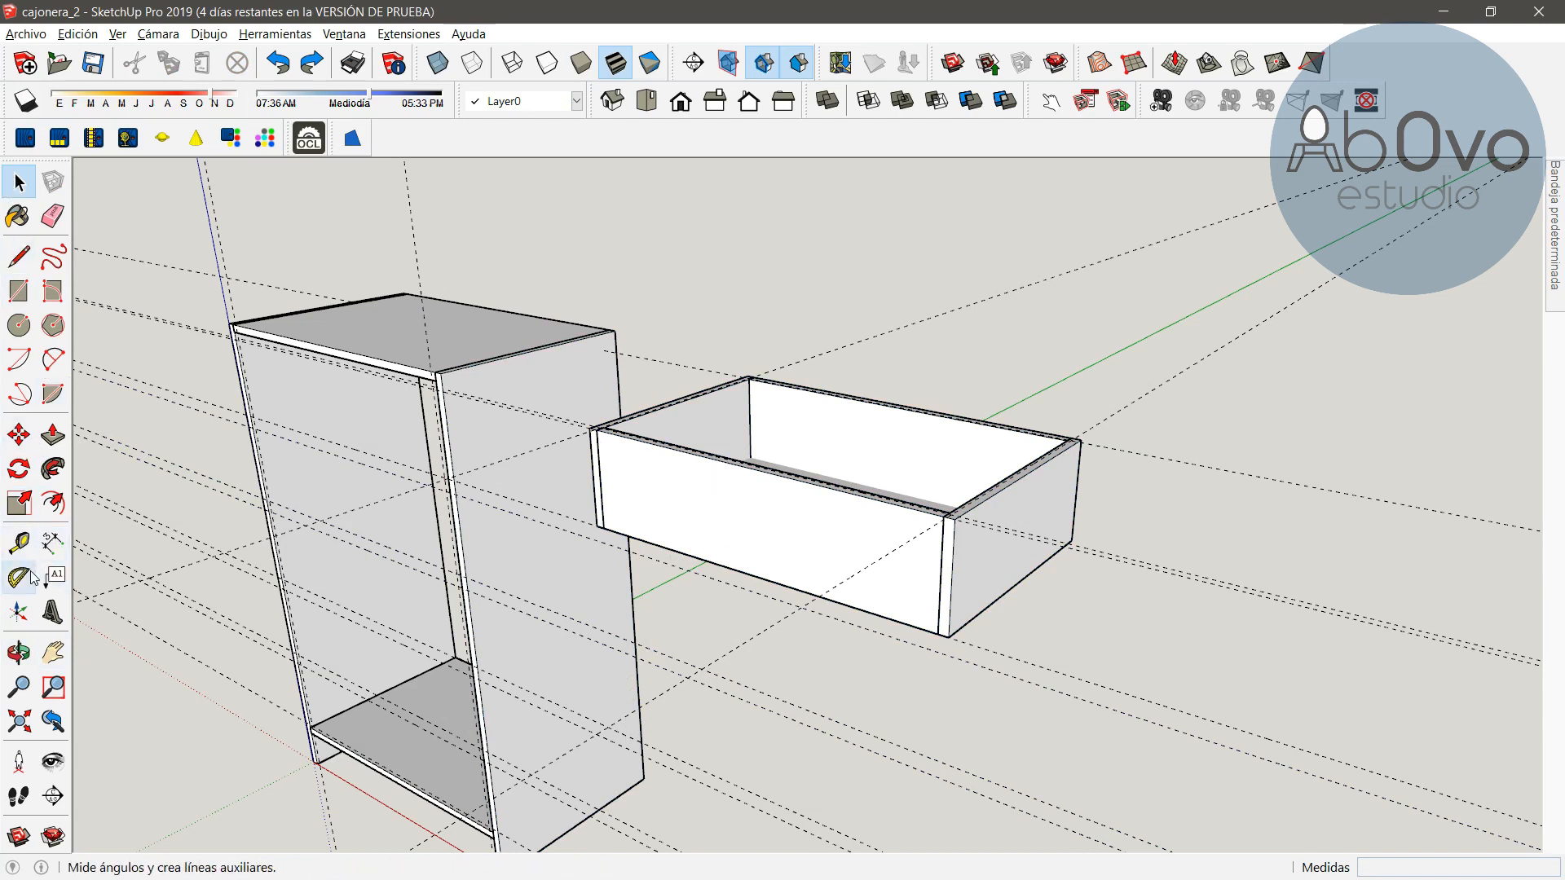
Group the drawer's front, side, back and bottom panels together
click(19, 654)
drag(632, 538, 707, 782)
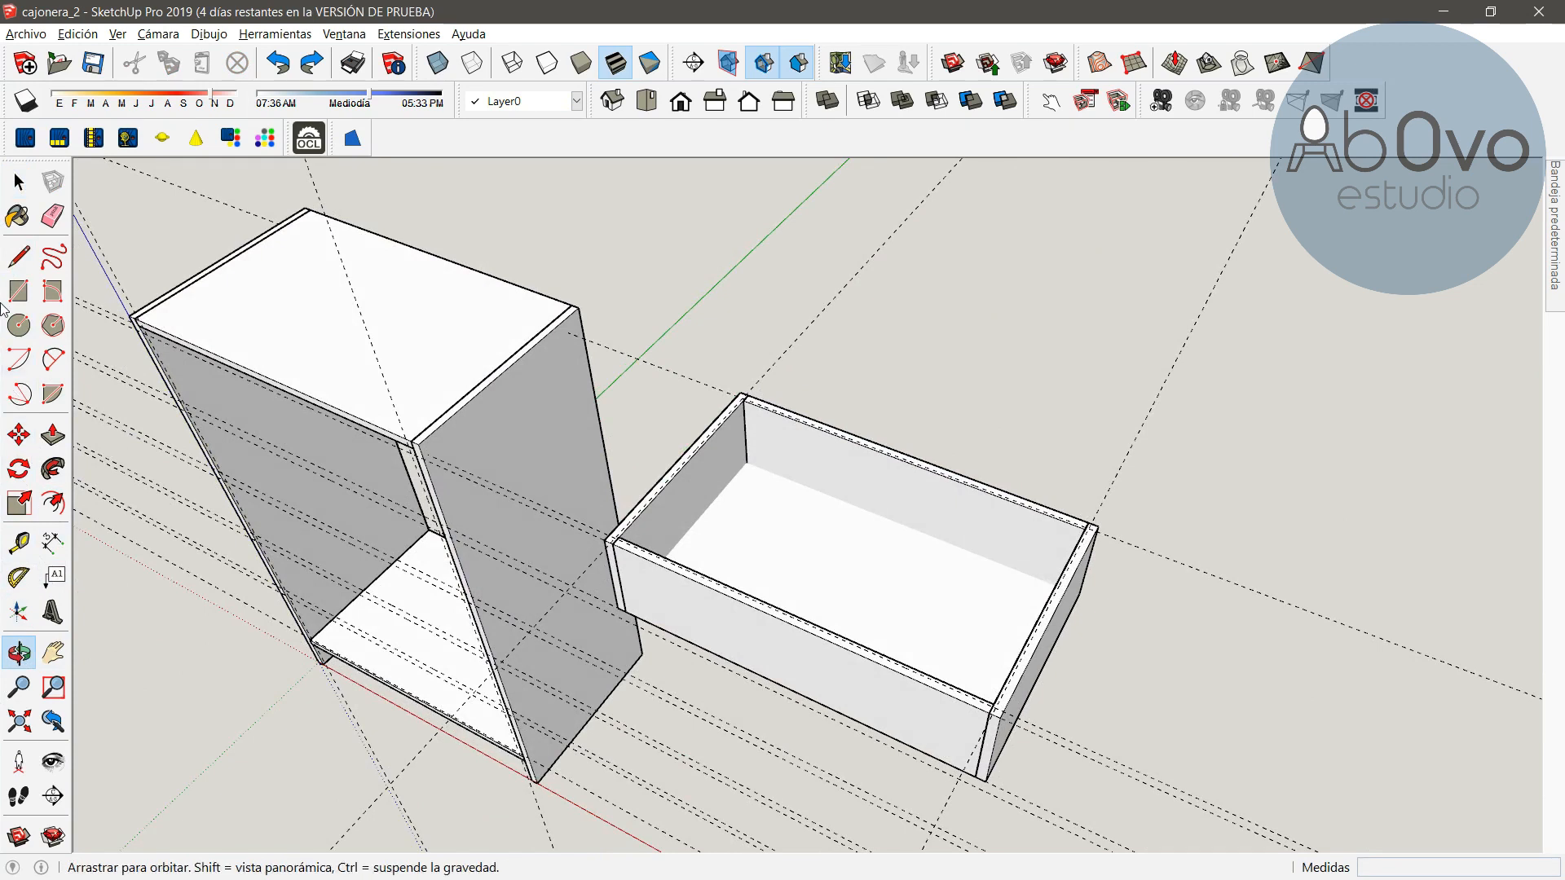
click(19, 181)
ctrl+click(698, 493)
ctrl+click(856, 442)
ctrl+click(1041, 647)
ctrl+click(877, 695)
right_click(841, 562)
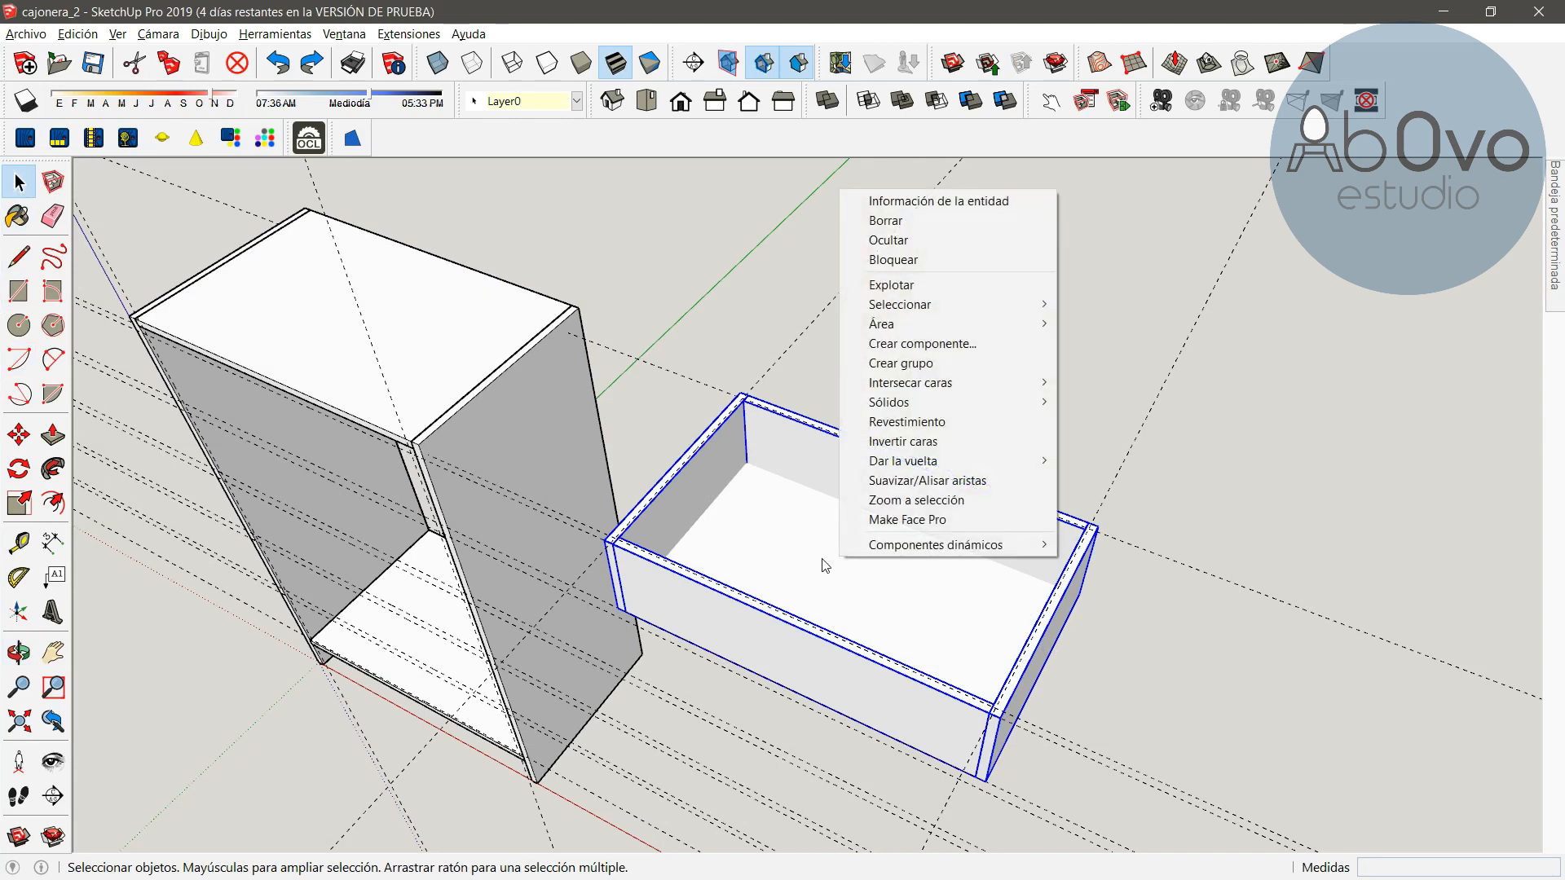
click(937, 362)
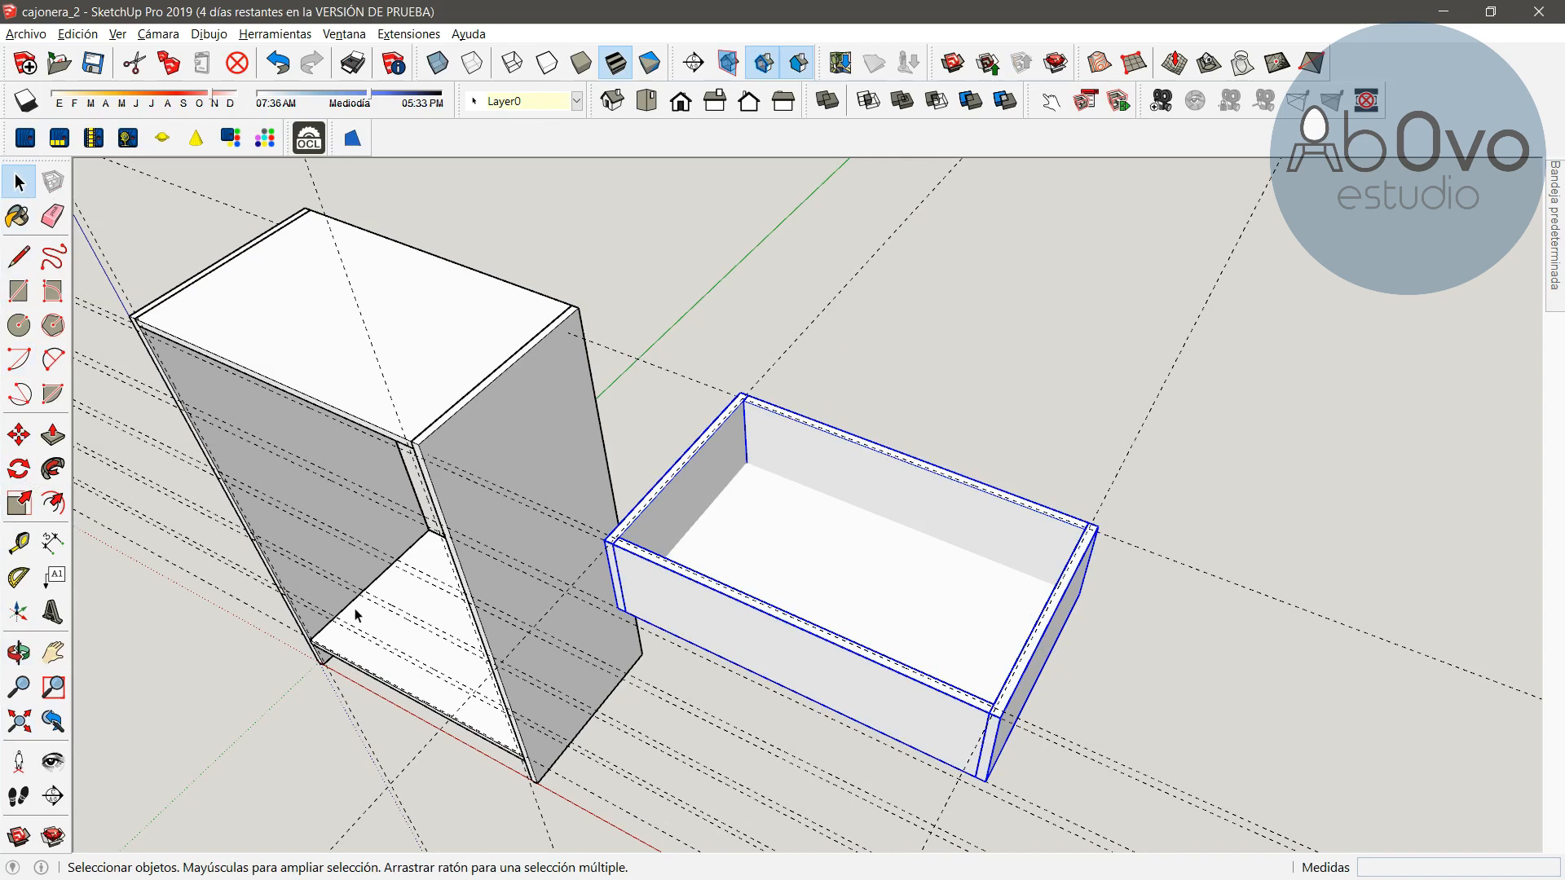
click(880, 333)
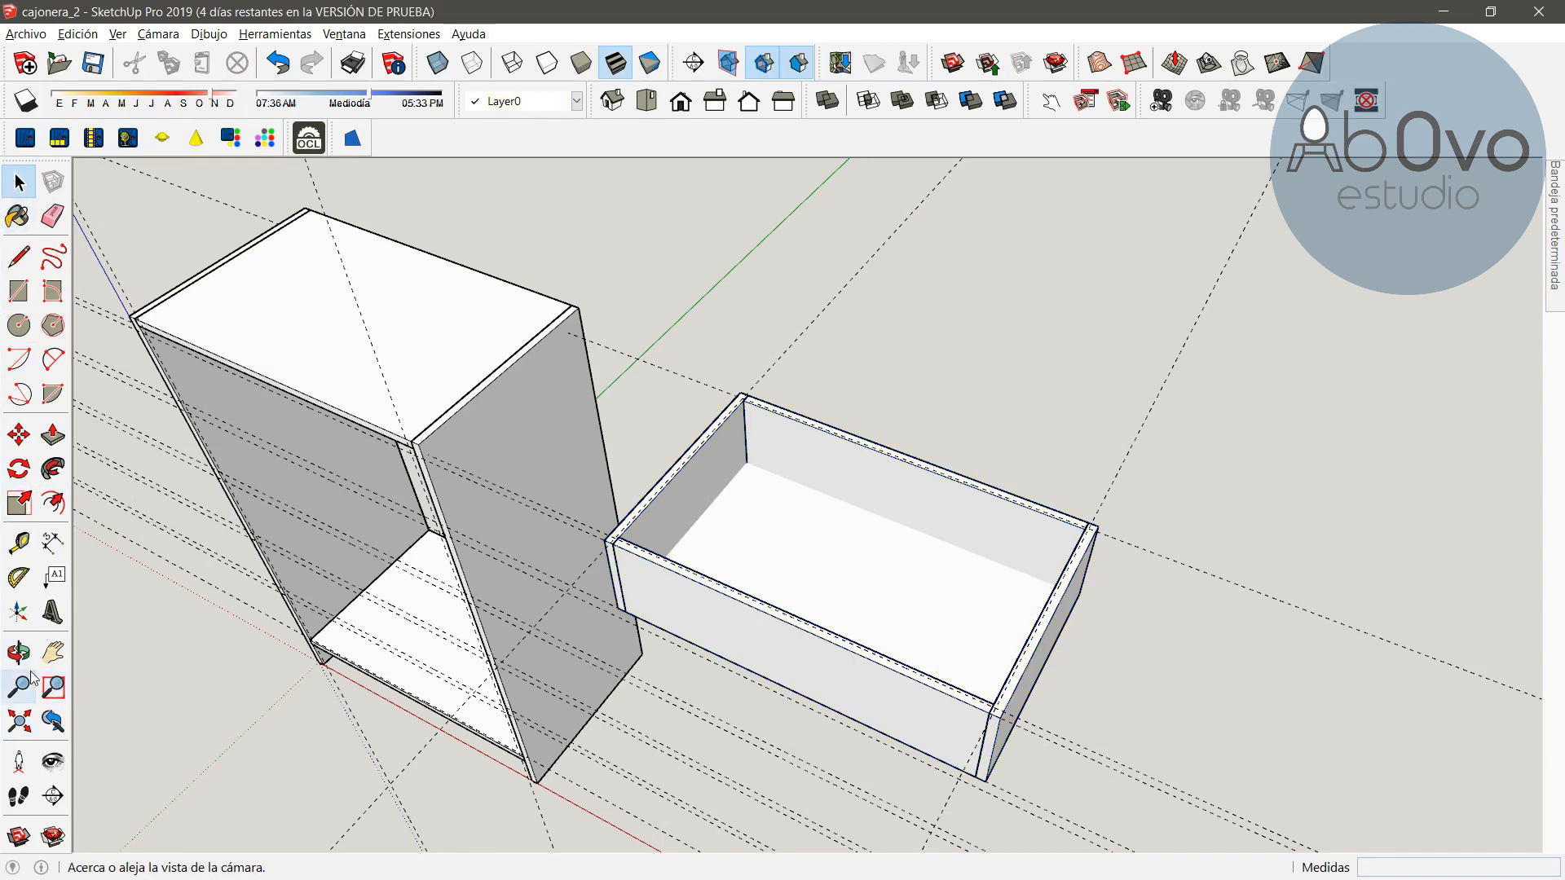
Move the drawer into the top opening of the cabinet, snapping its corner to the inner corner of the side panel
click(19, 652)
drag(758, 698, 541, 499)
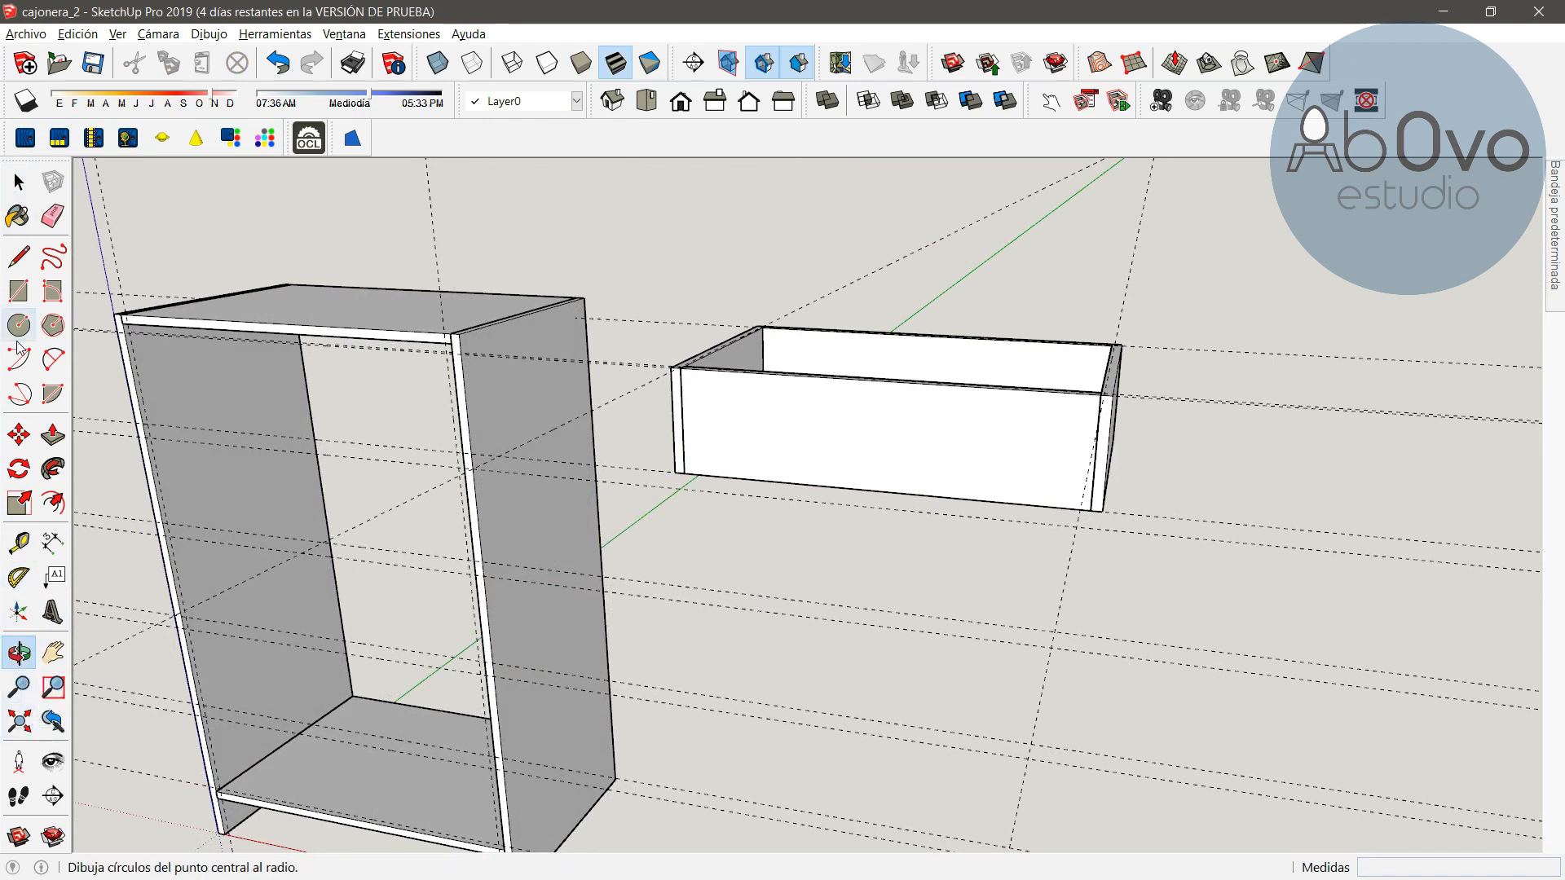
click(18, 434)
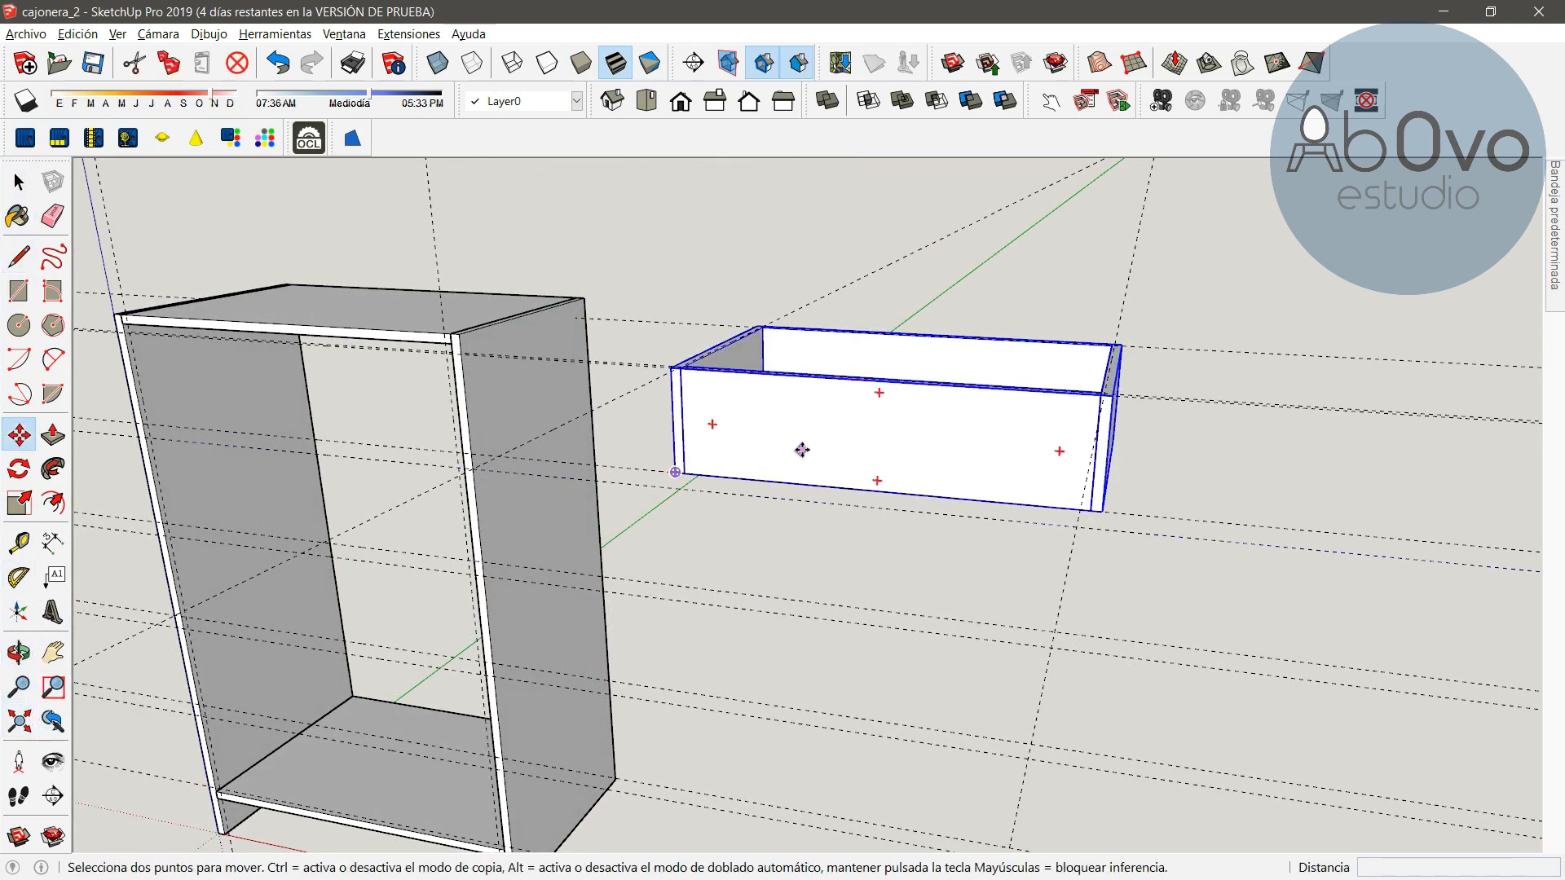
click(677, 473)
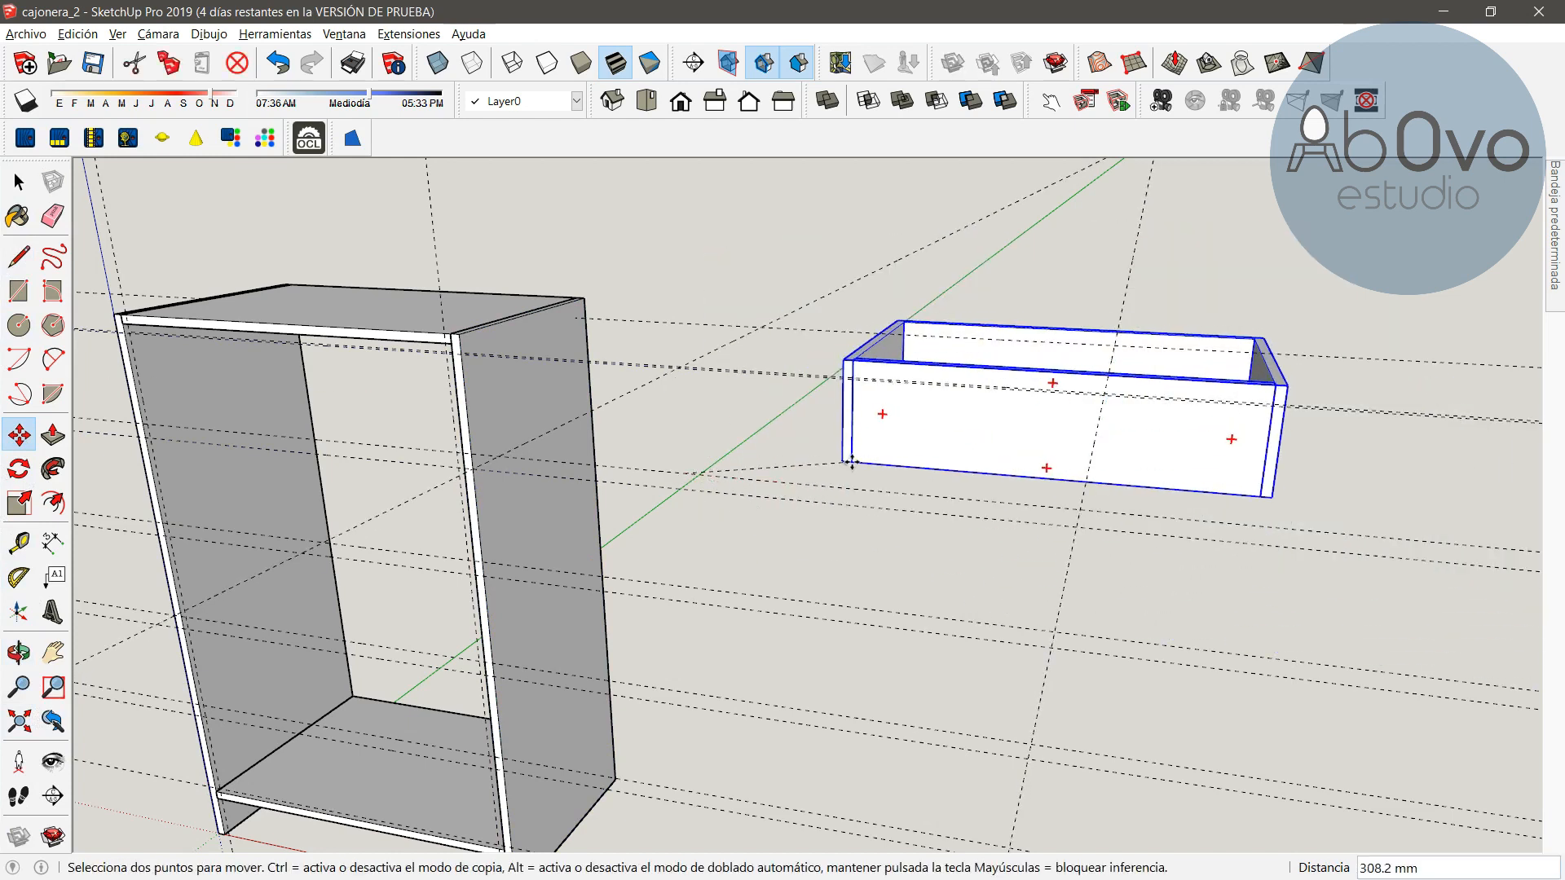
click(803, 454)
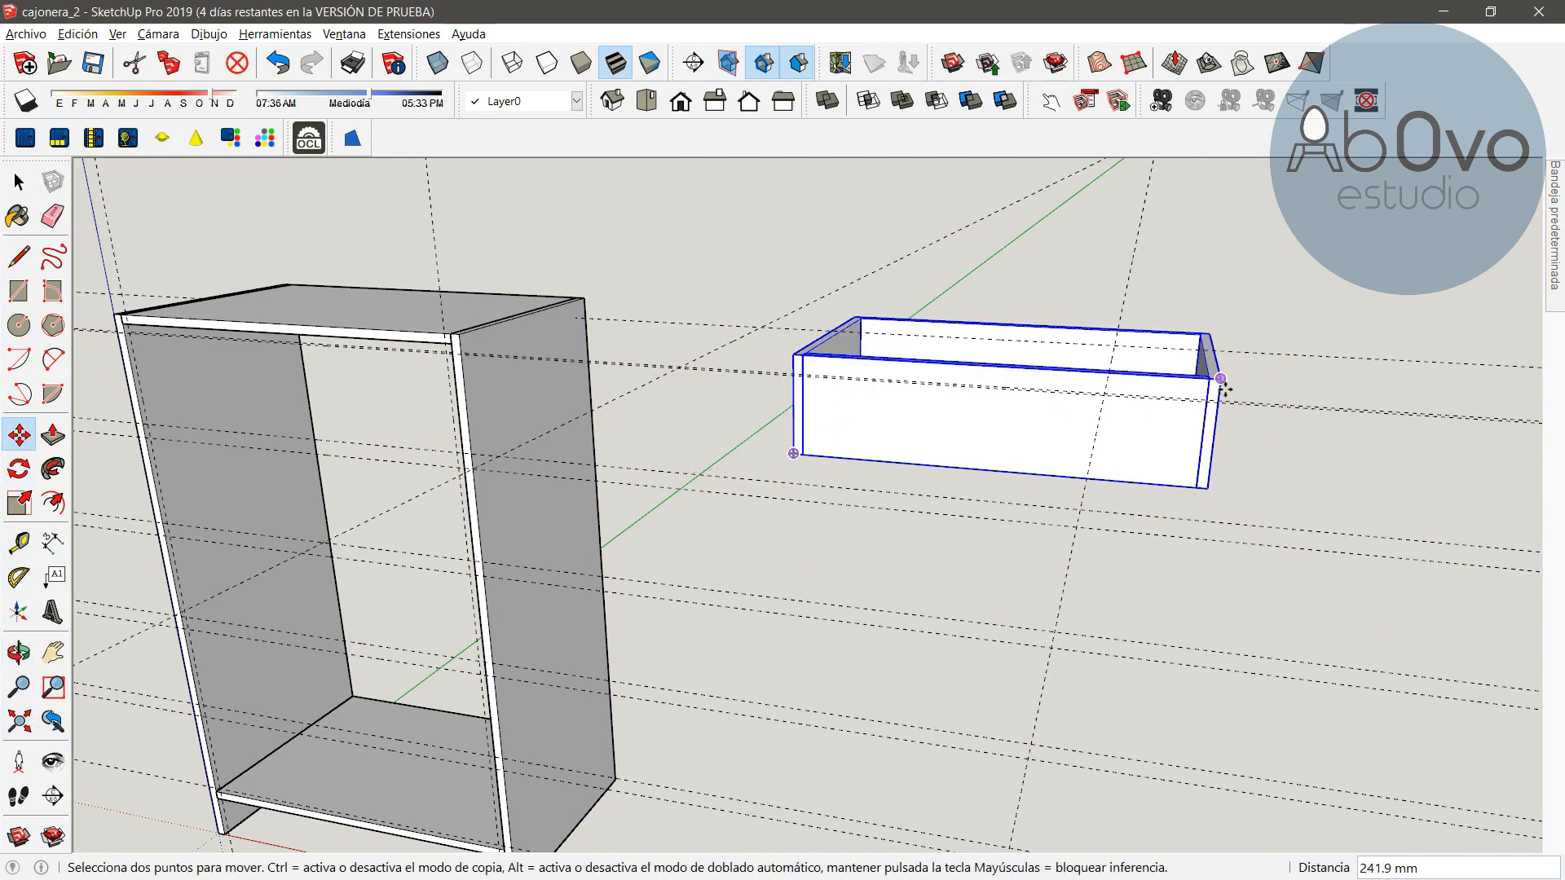
click(1224, 386)
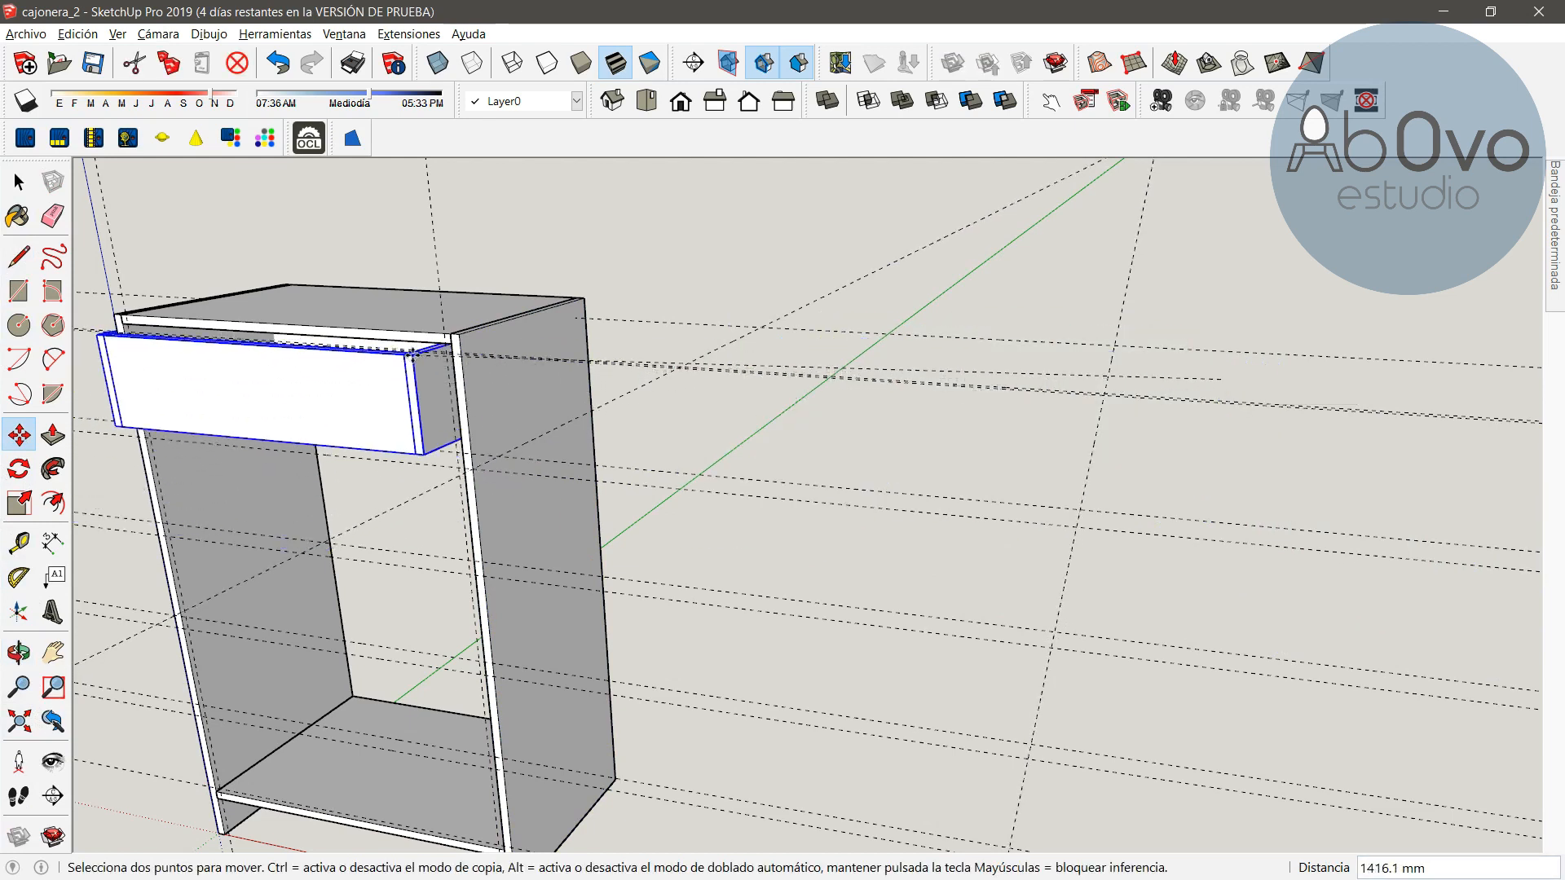
scroll(414, 350, up, 3)
scroll(415, 359, up, 2)
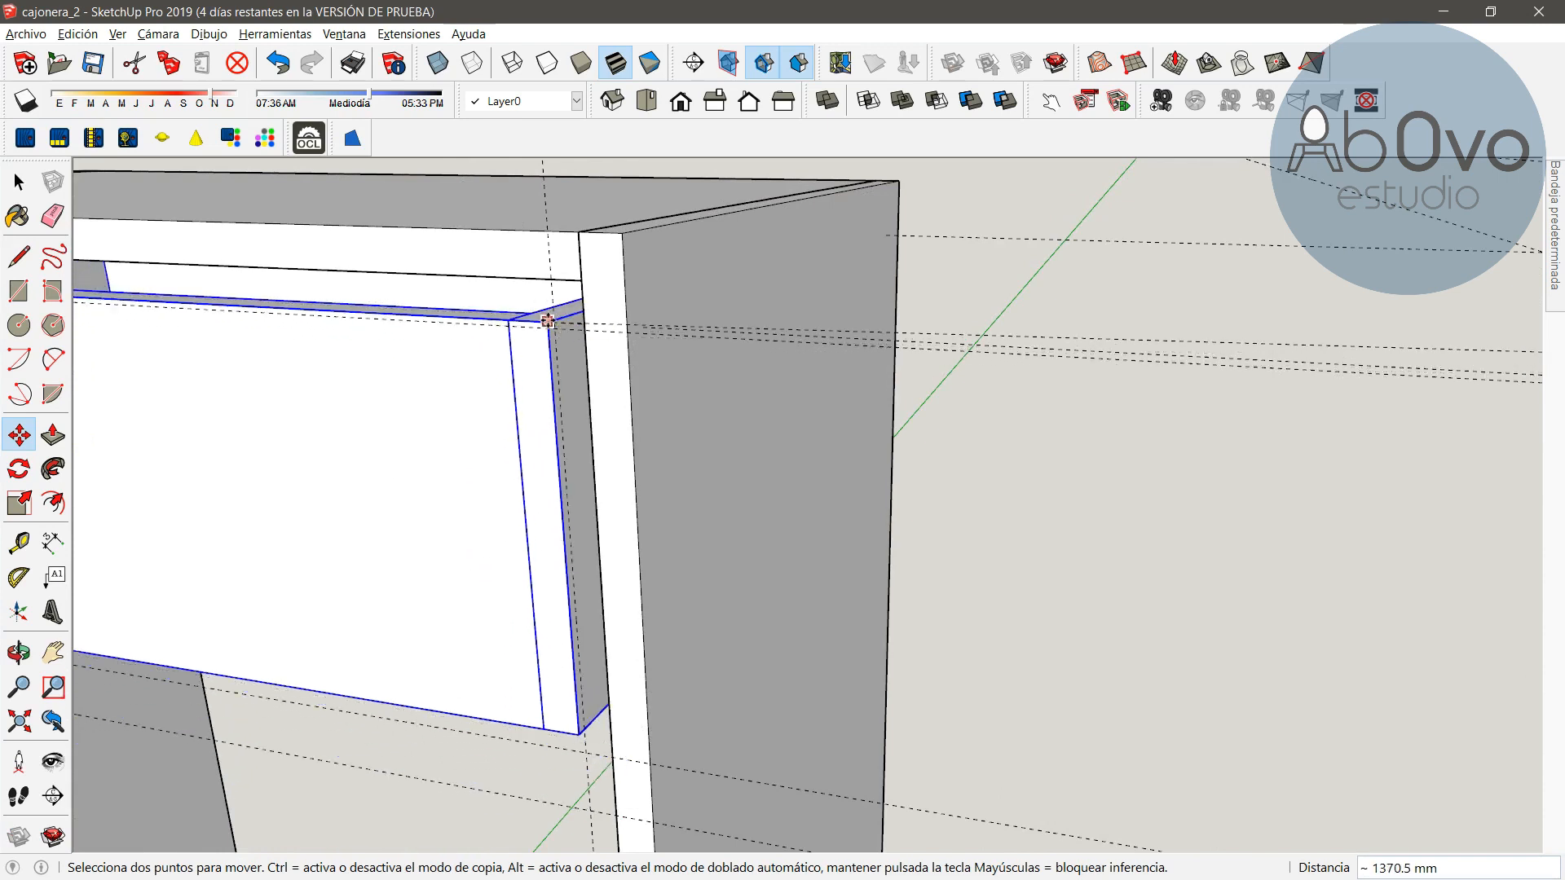
click(554, 319)
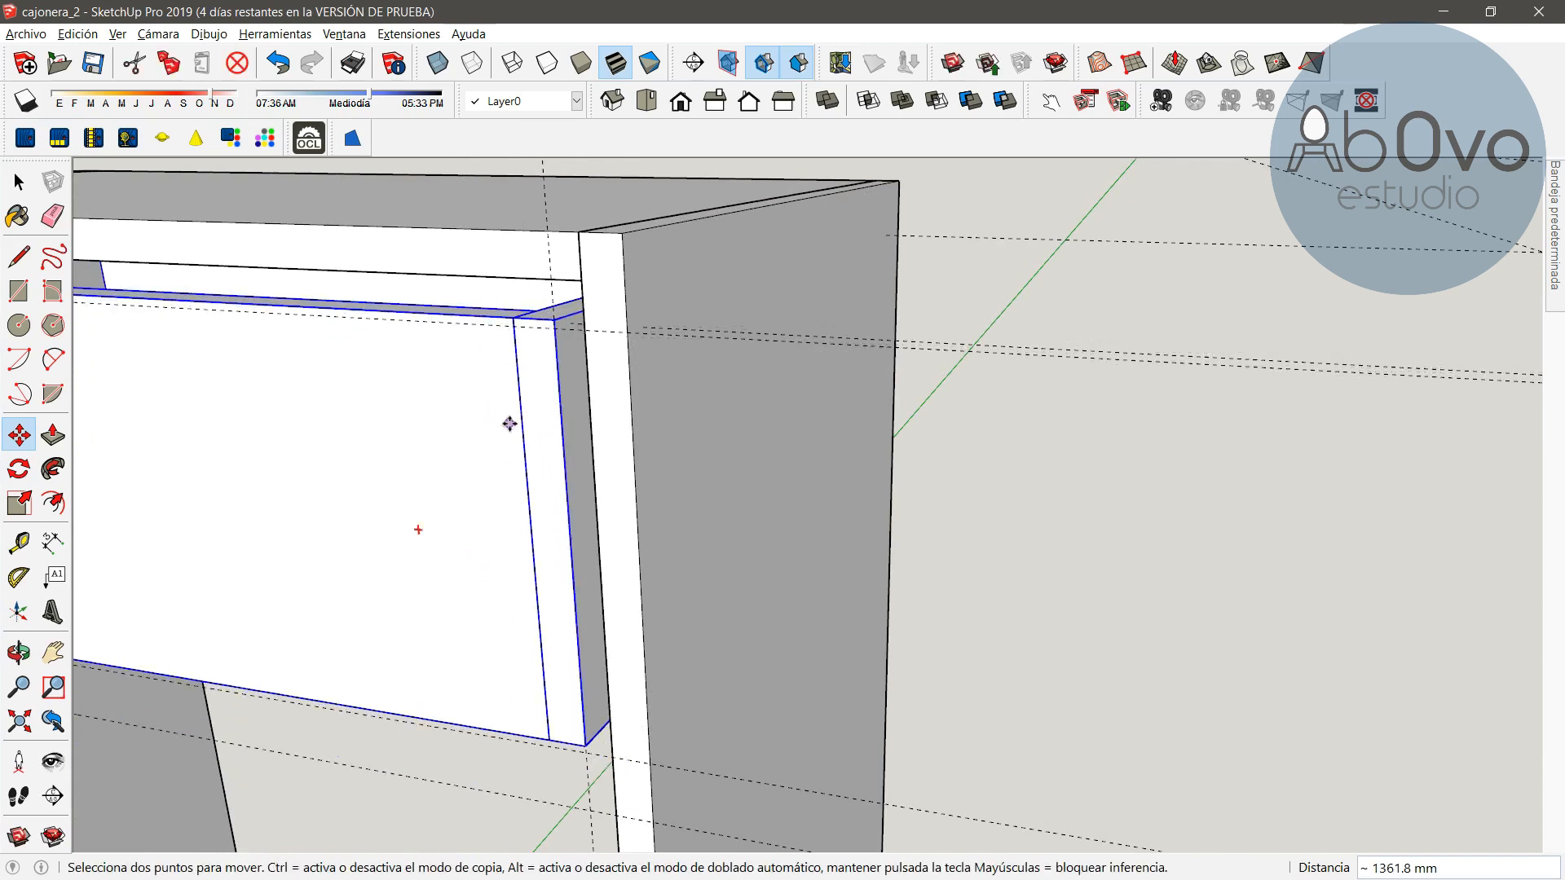
scroll(423, 486, down, 3)
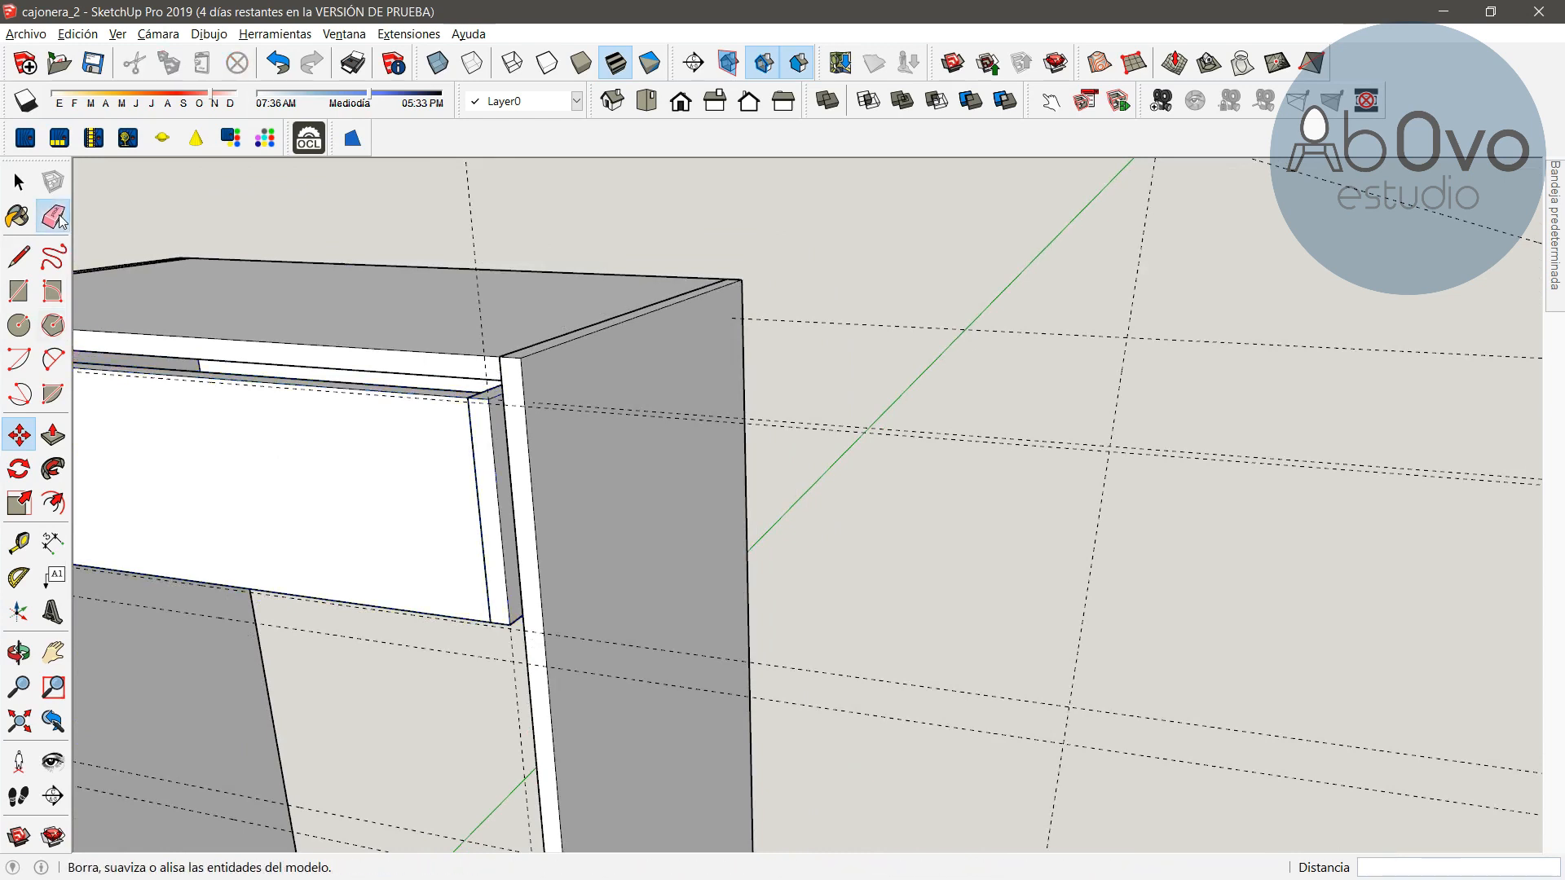
Copy the drawer straight down to sit directly below the first drawer
click(52, 215)
scroll(276, 521, down, 2)
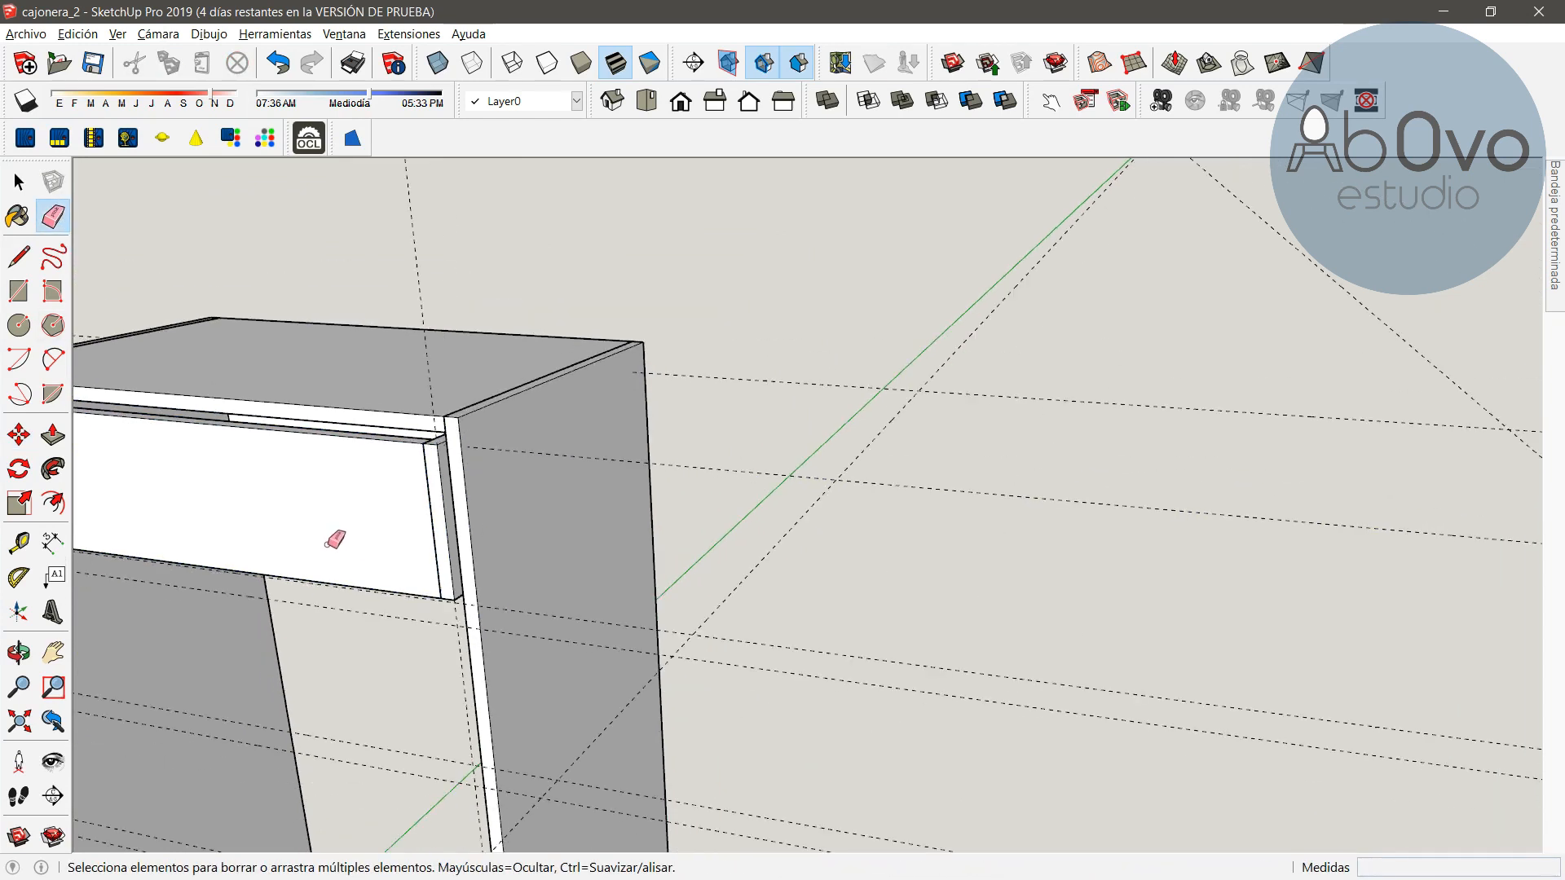
click(18, 652)
drag(285, 611, 716, 580)
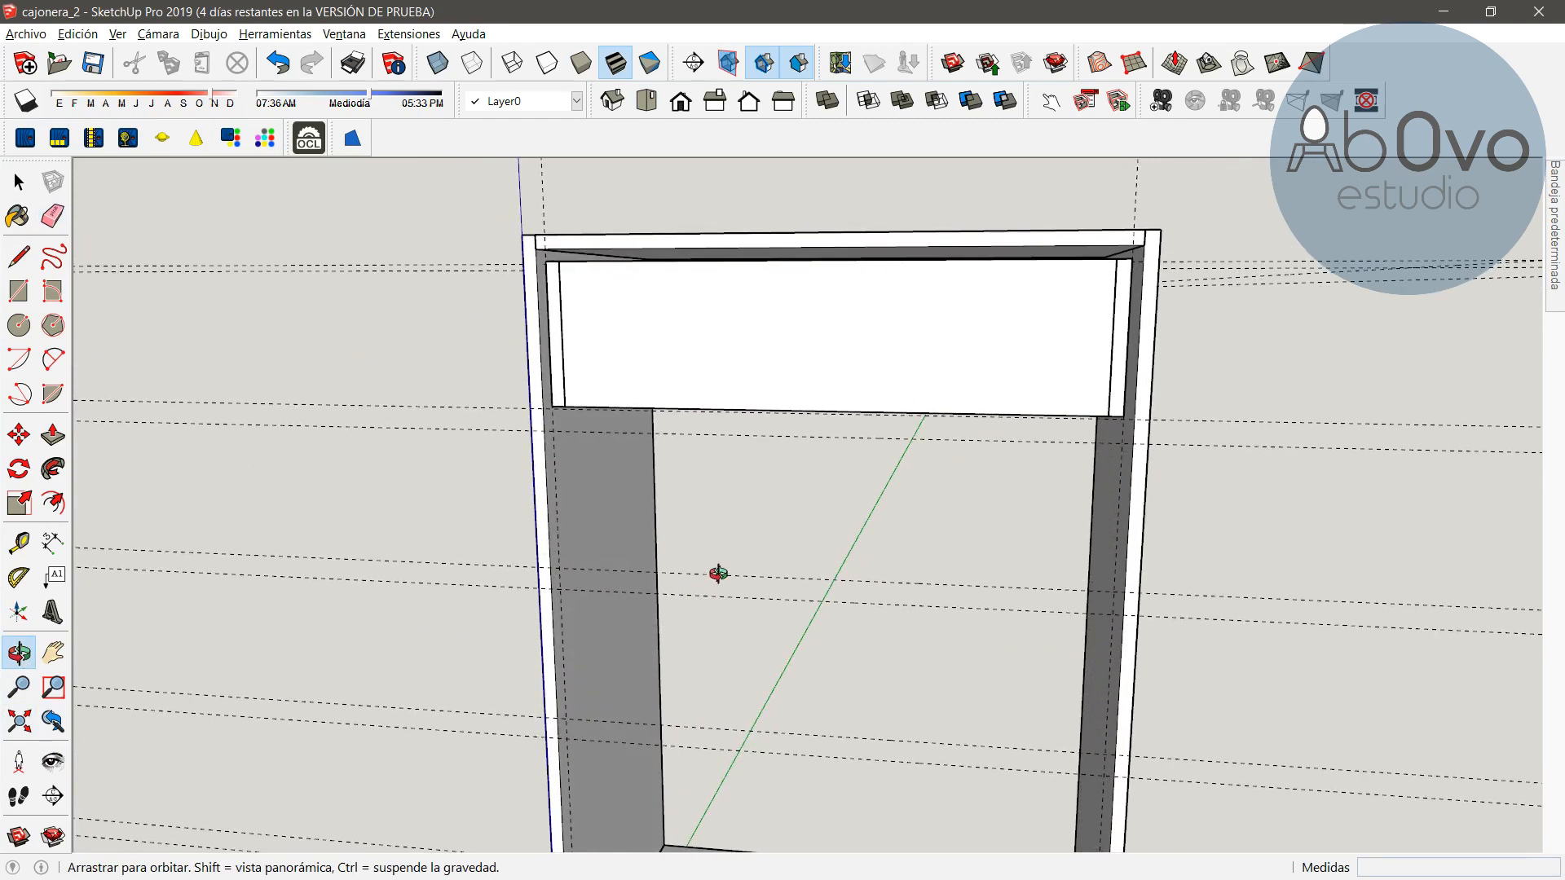
scroll(792, 466, down, 1)
drag(799, 489, 674, 541)
key(m)
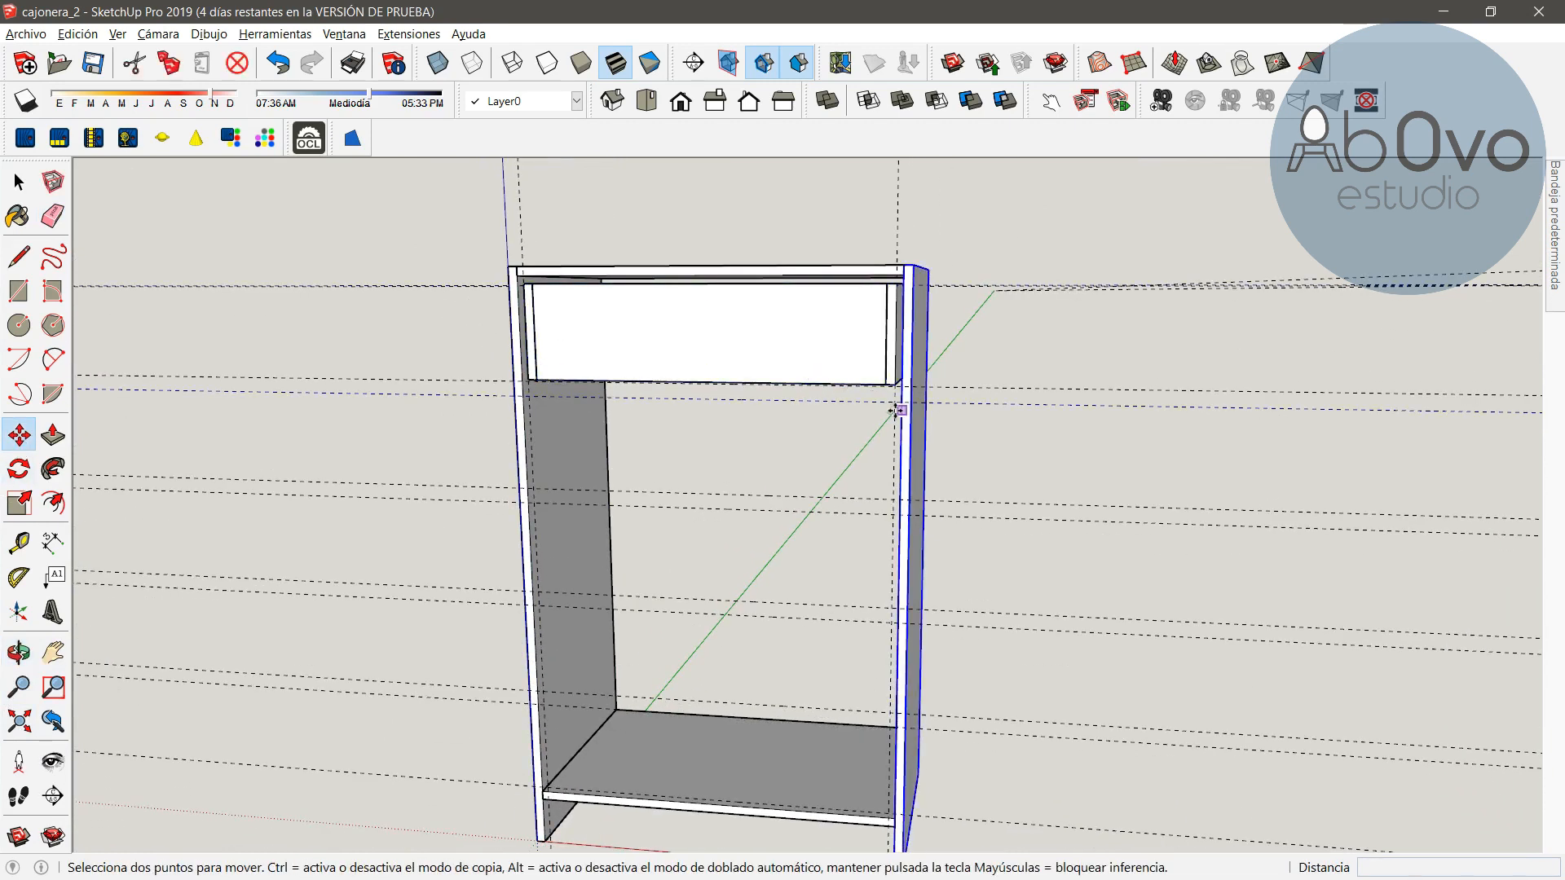
key(ctrl)
click(894, 384)
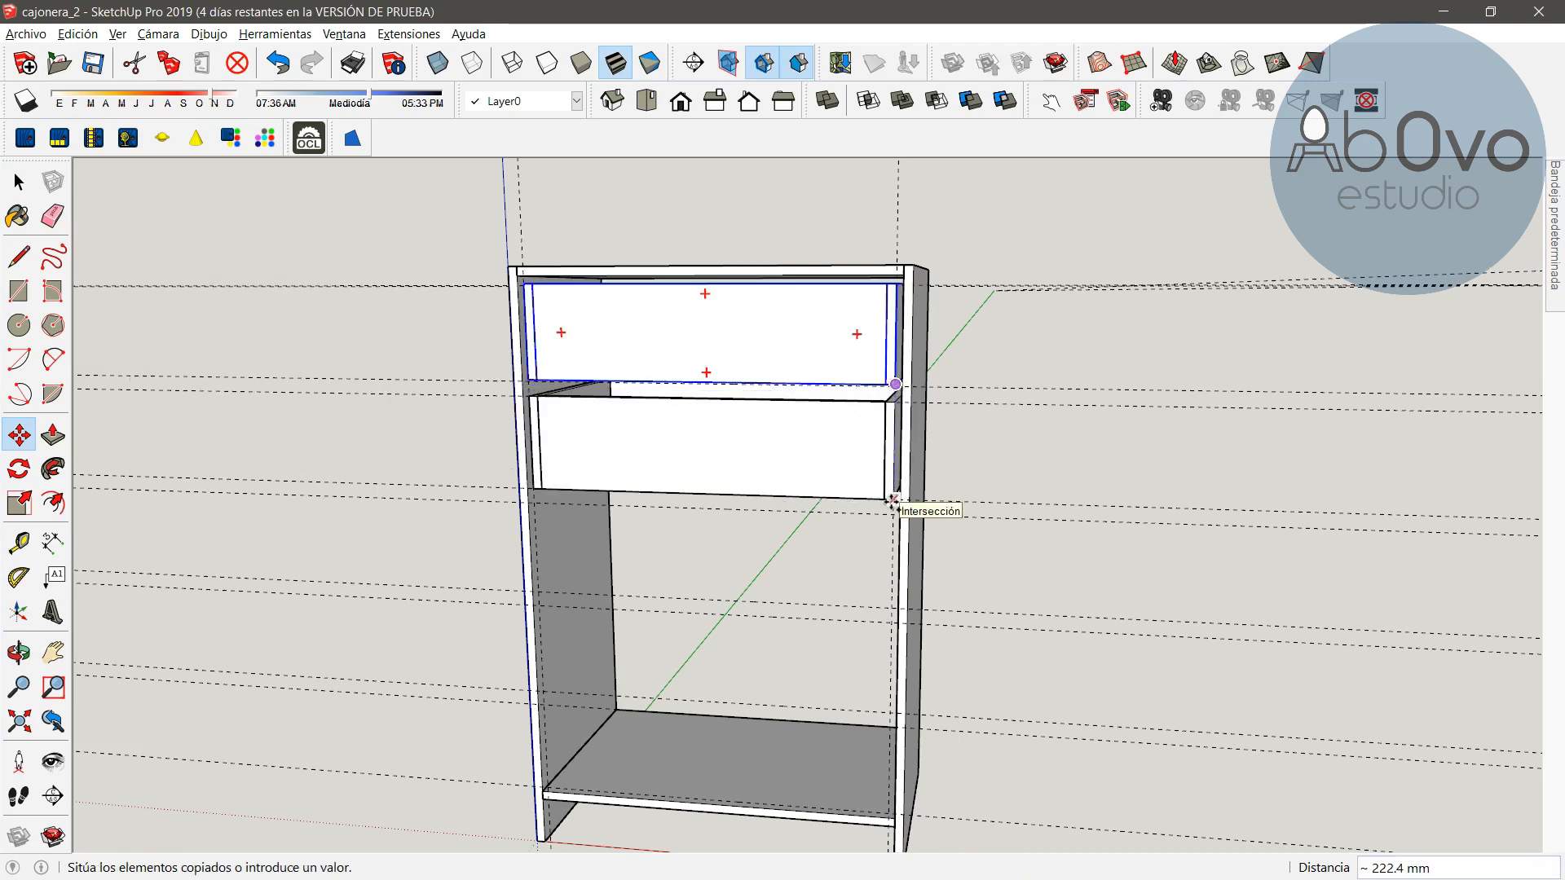
click(892, 503)
Copy the lower drawer downward once more and multiply the copy by x2 to fill the cabinet
scroll(894, 511, up, 4)
click(899, 264)
click(895, 506)
scroll(860, 626, down, 3)
shift+middle_drag(866, 631, 819, 383)
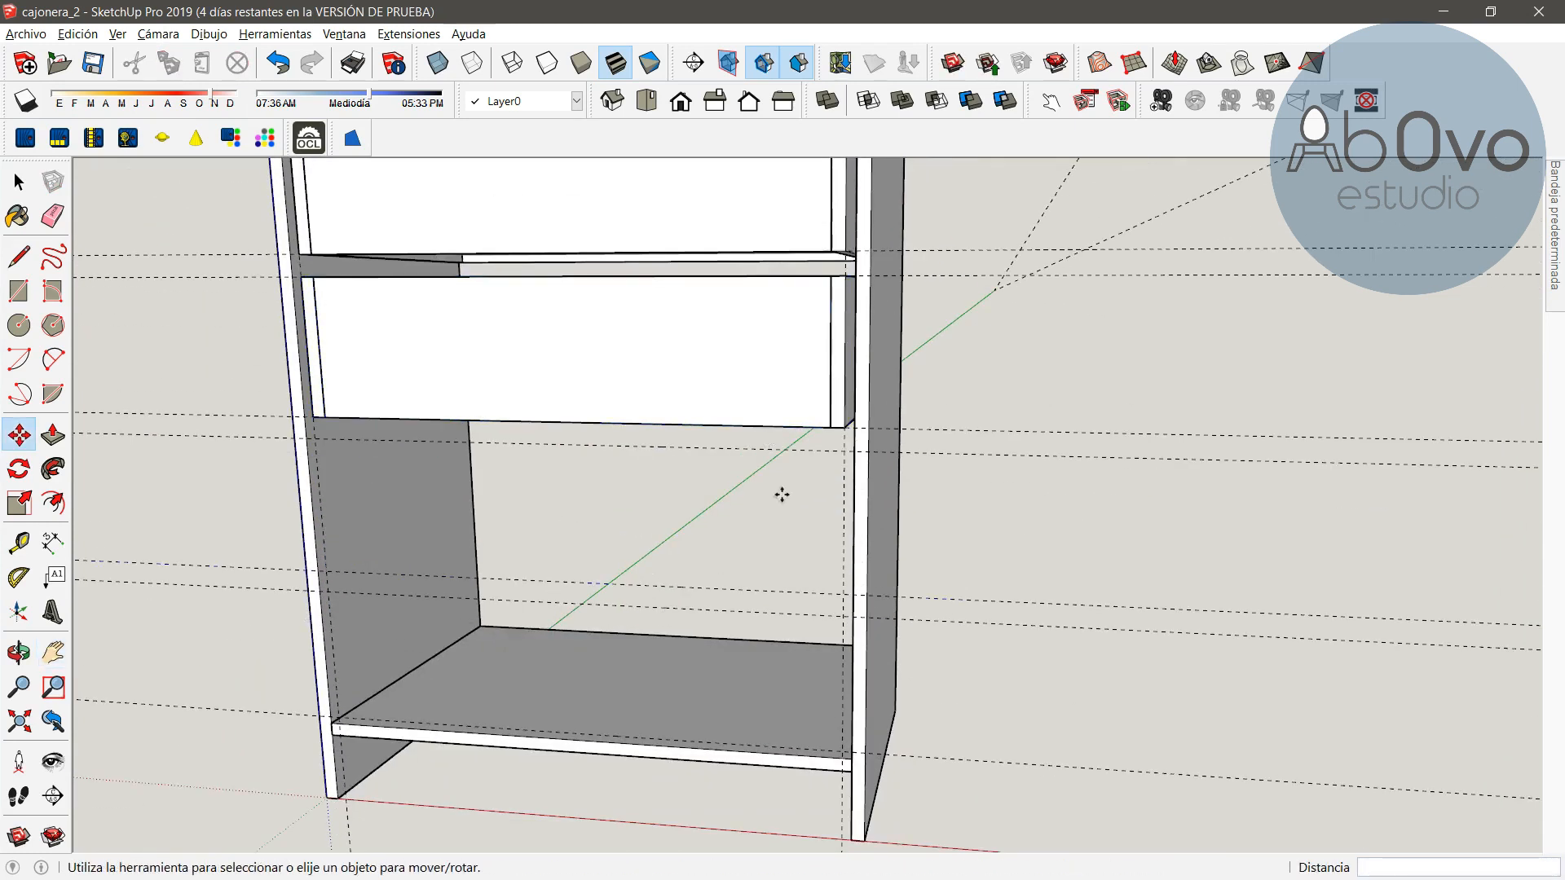
click(845, 279)
click(844, 450)
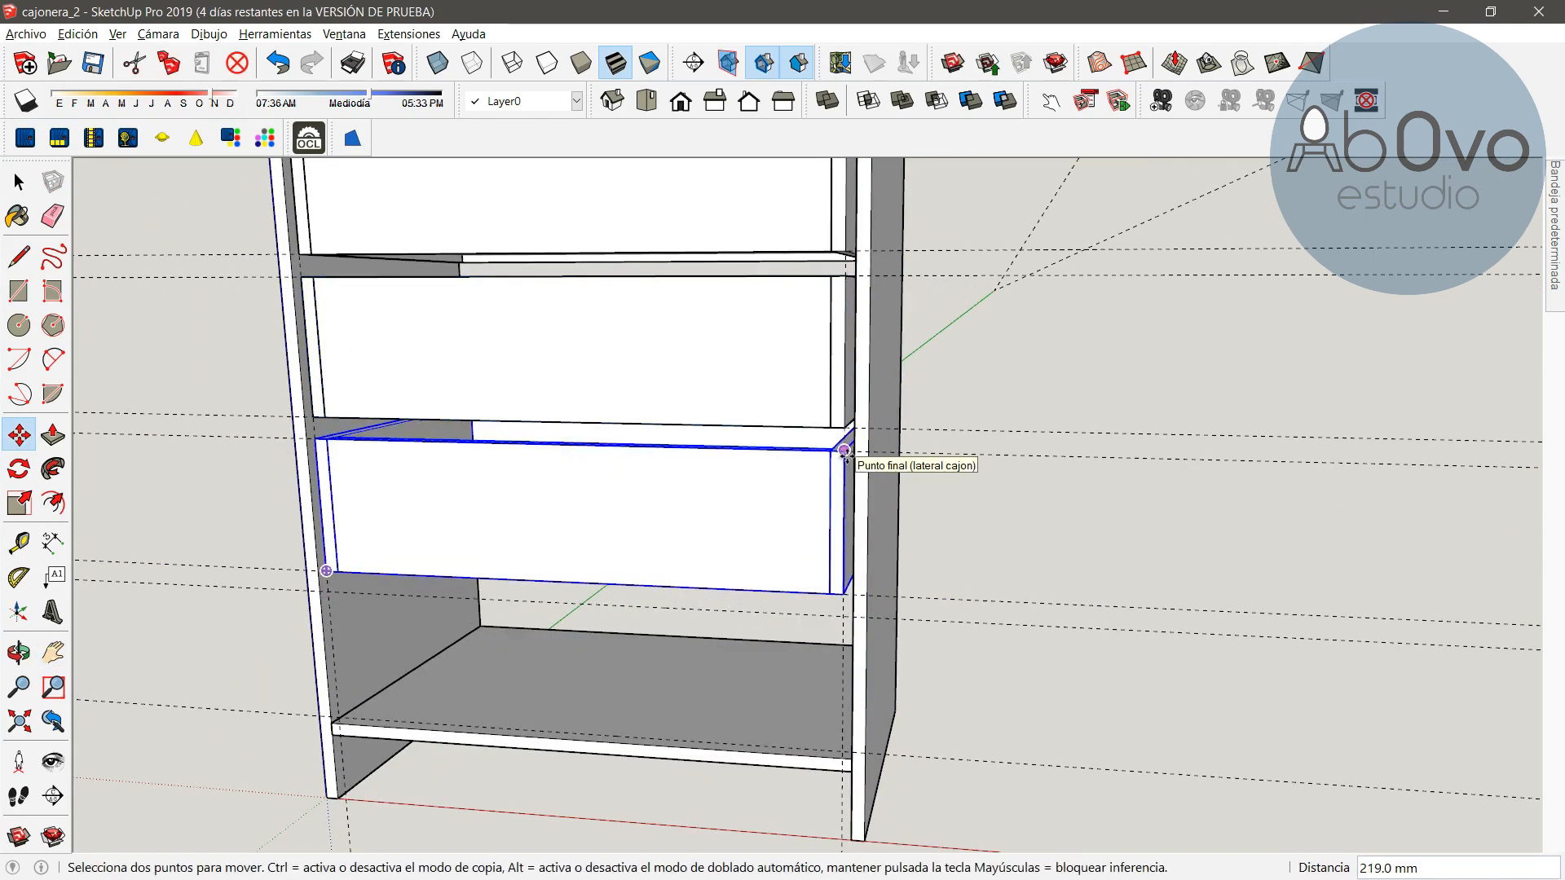
text(x2)
key(Return)
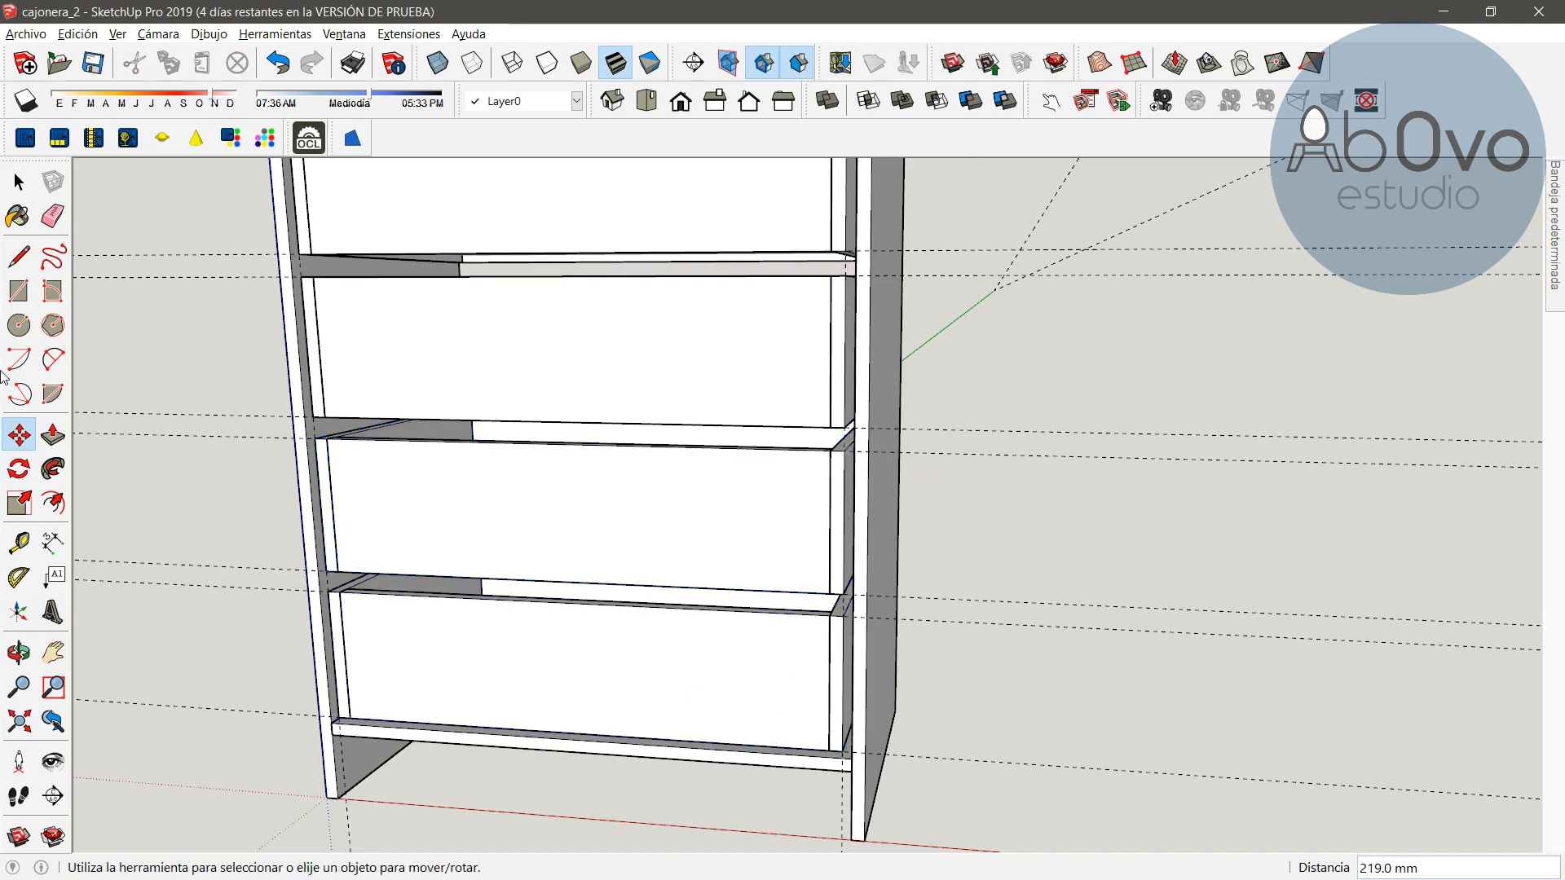
Dimension the cabinet's overall height along its front corner edge
click(19, 652)
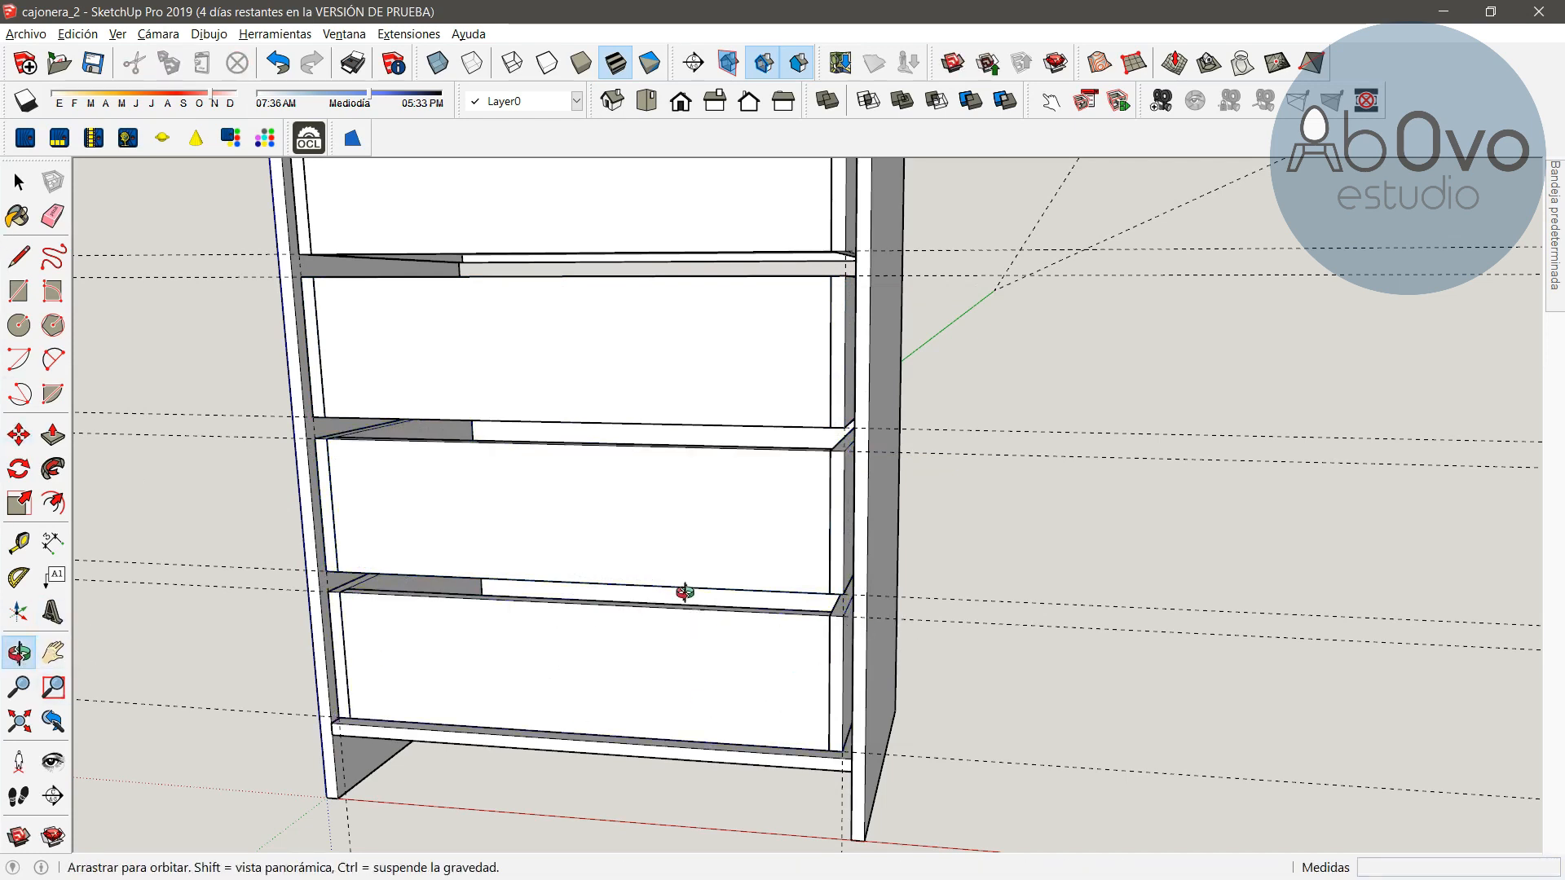
scroll(684, 593, down, 10)
drag(766, 586, 946, 606)
key(space)
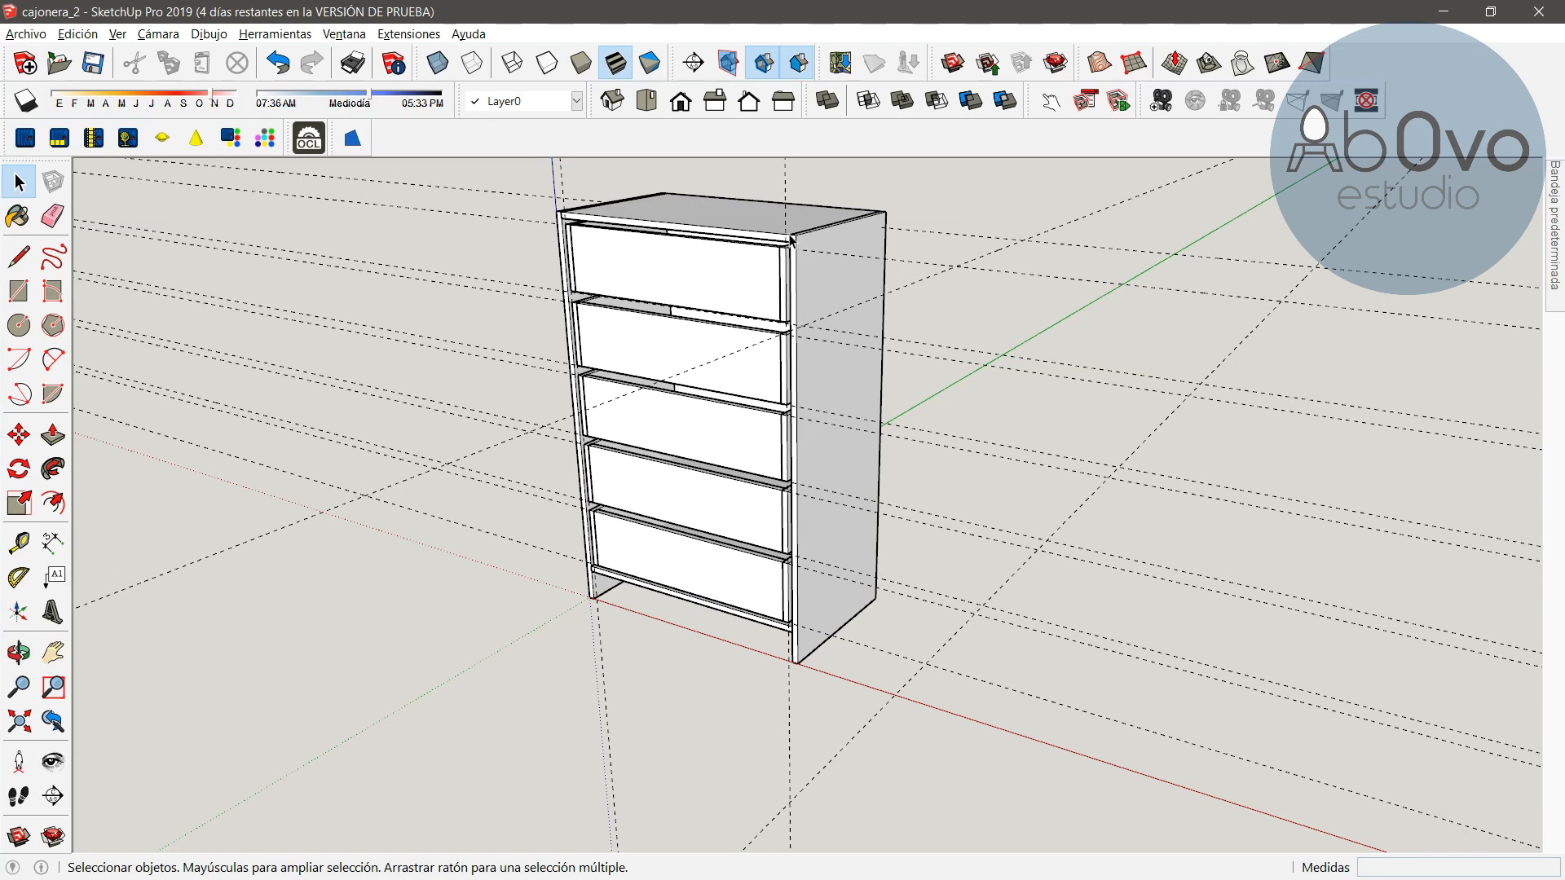
click(668, 214)
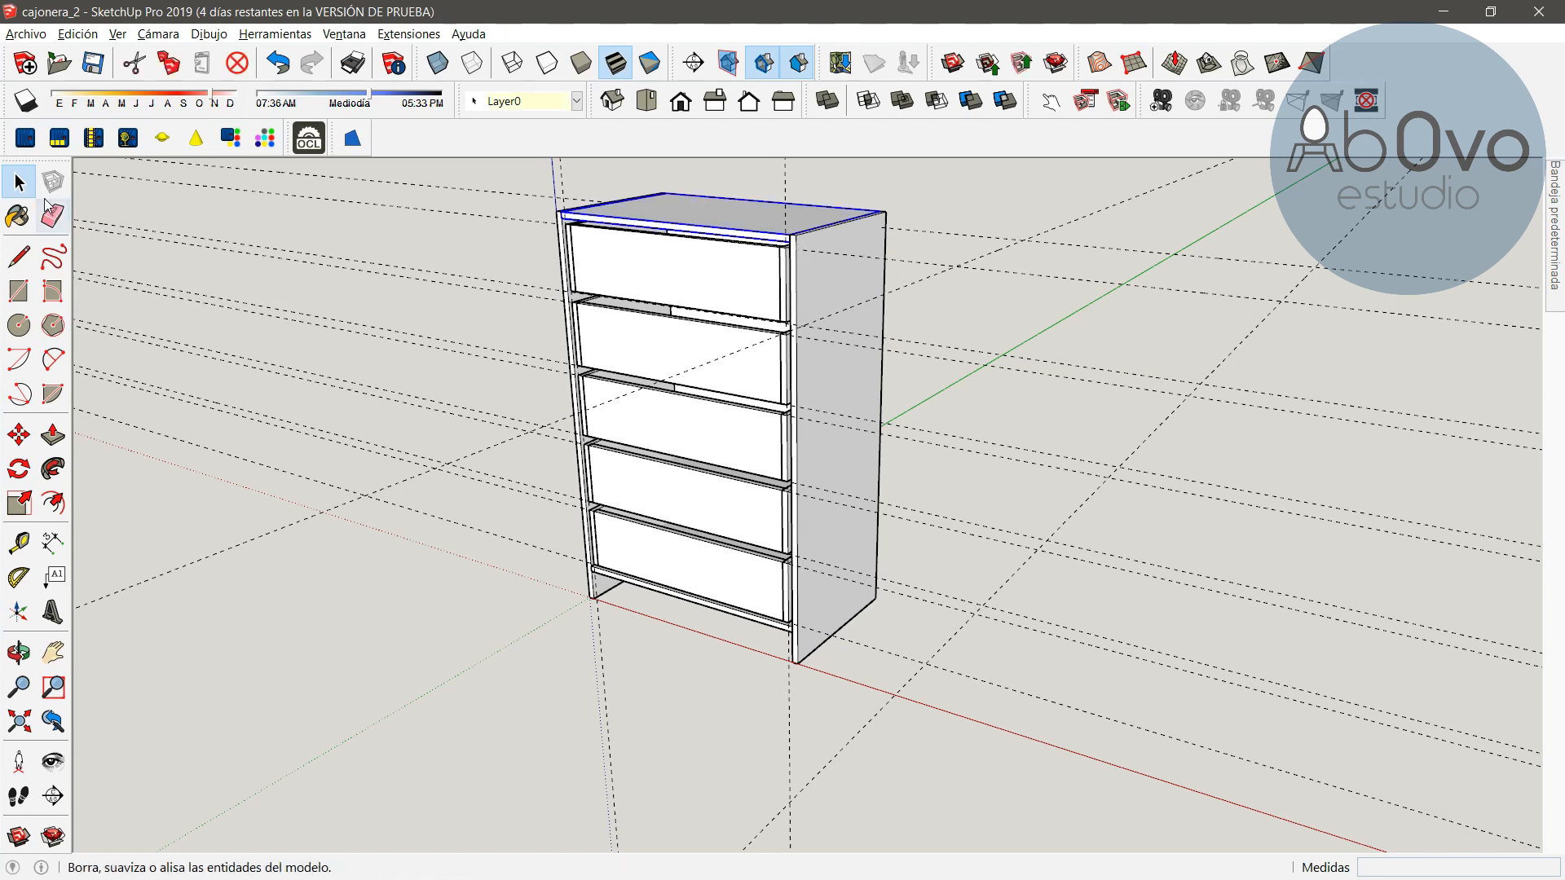
click(53, 542)
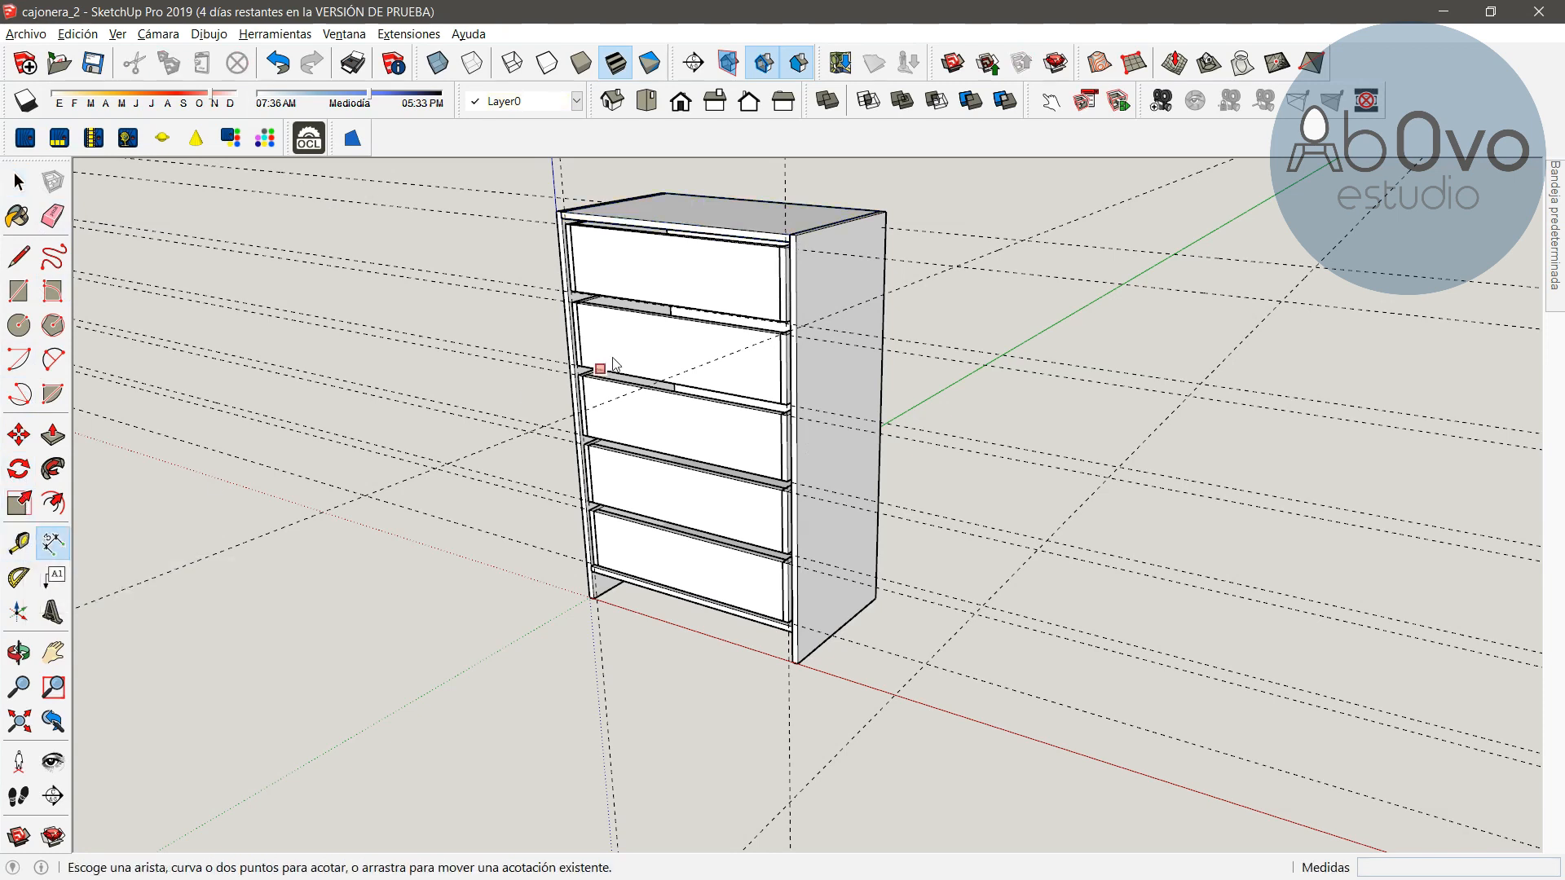
click(791, 235)
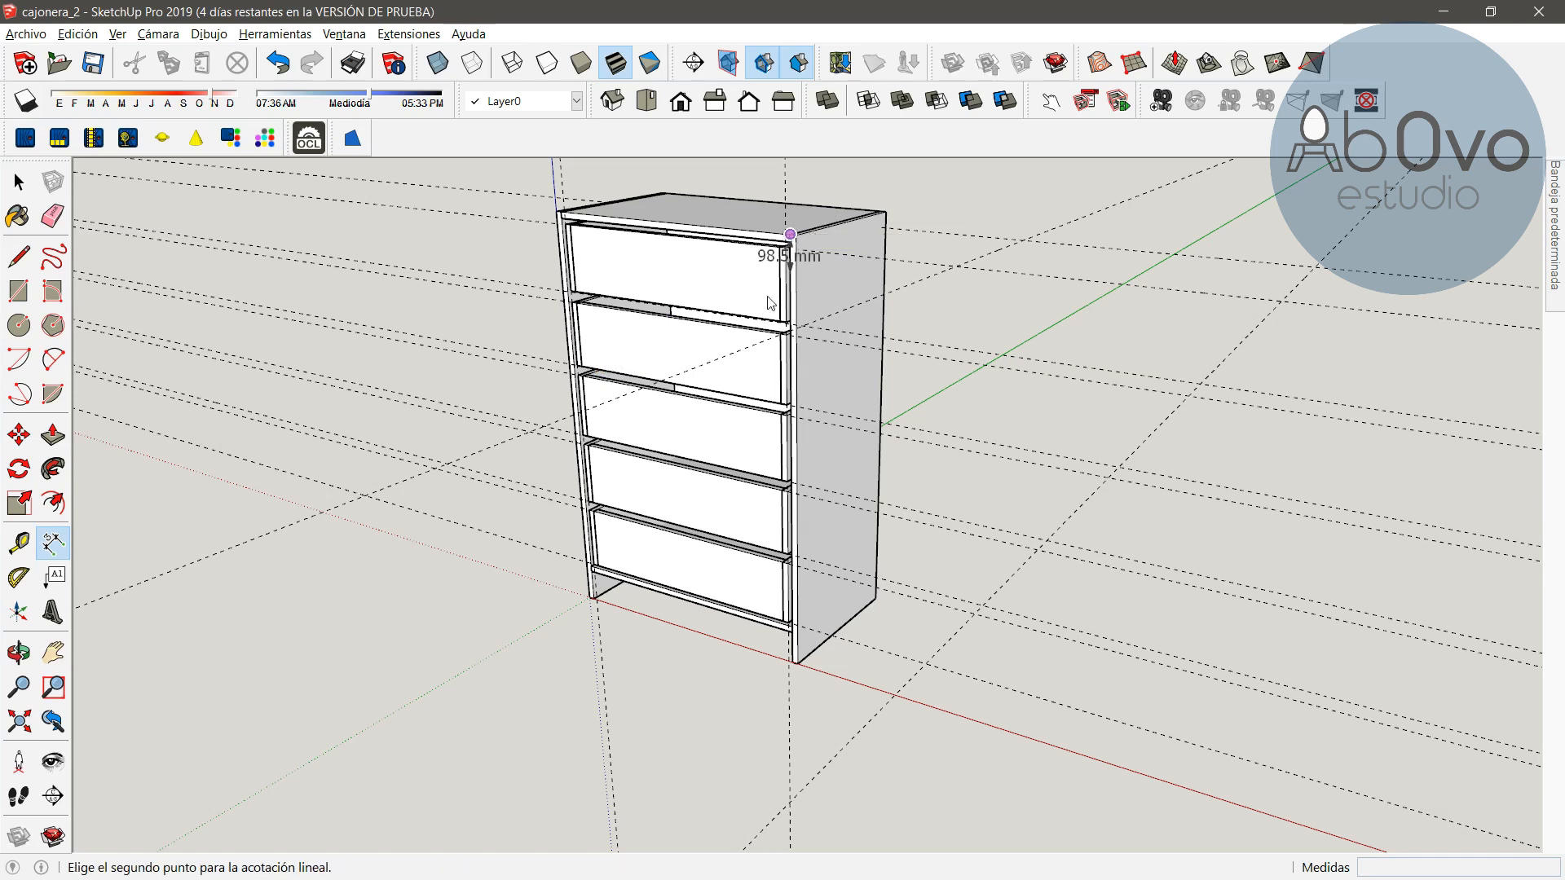
click(792, 633)
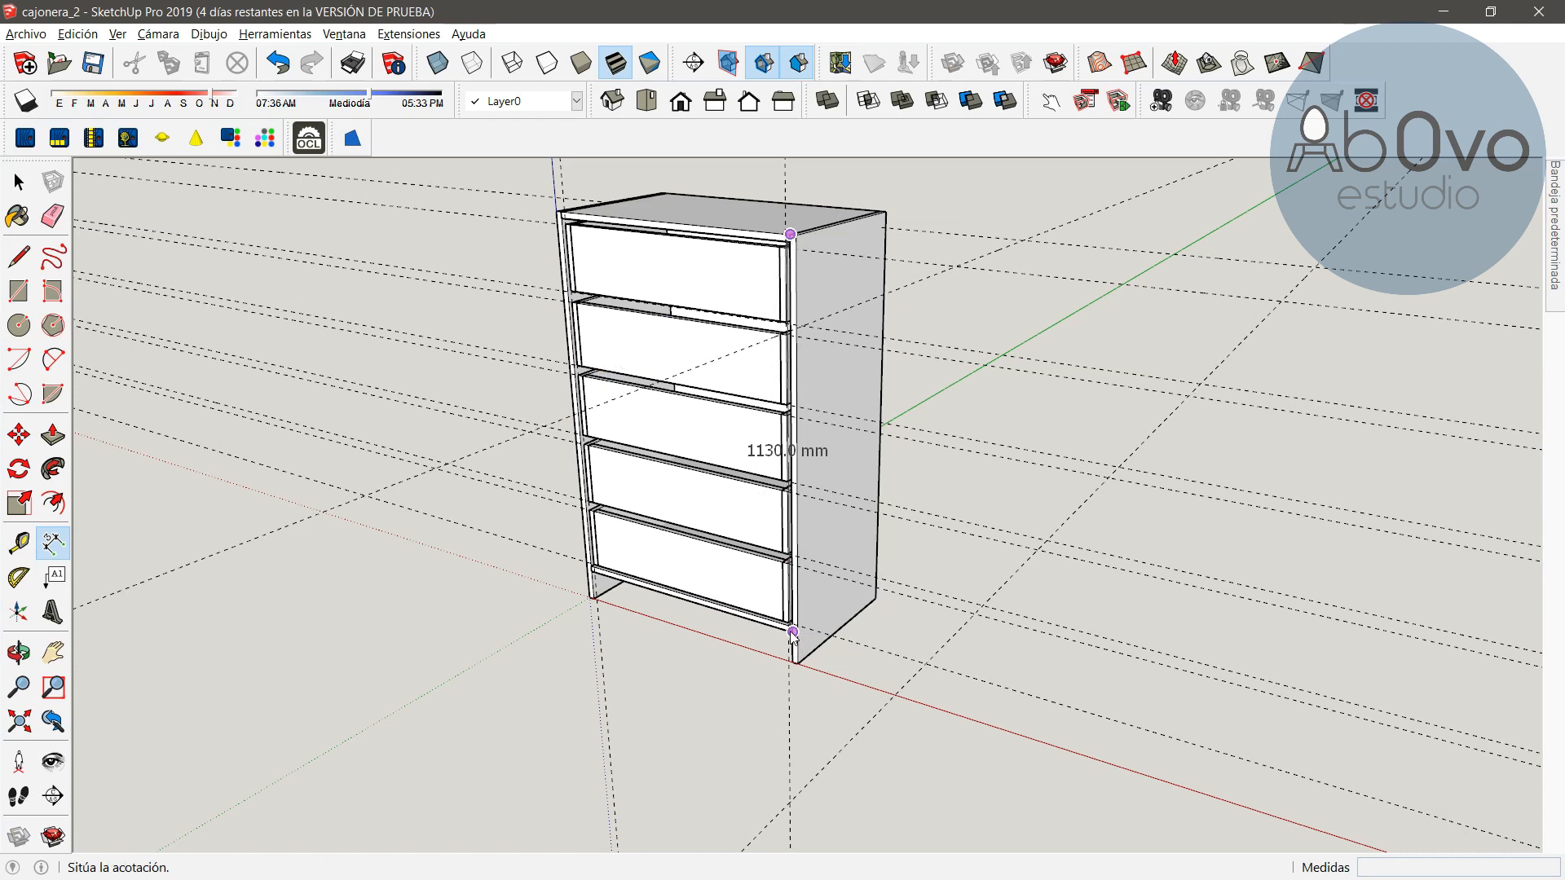
click(927, 641)
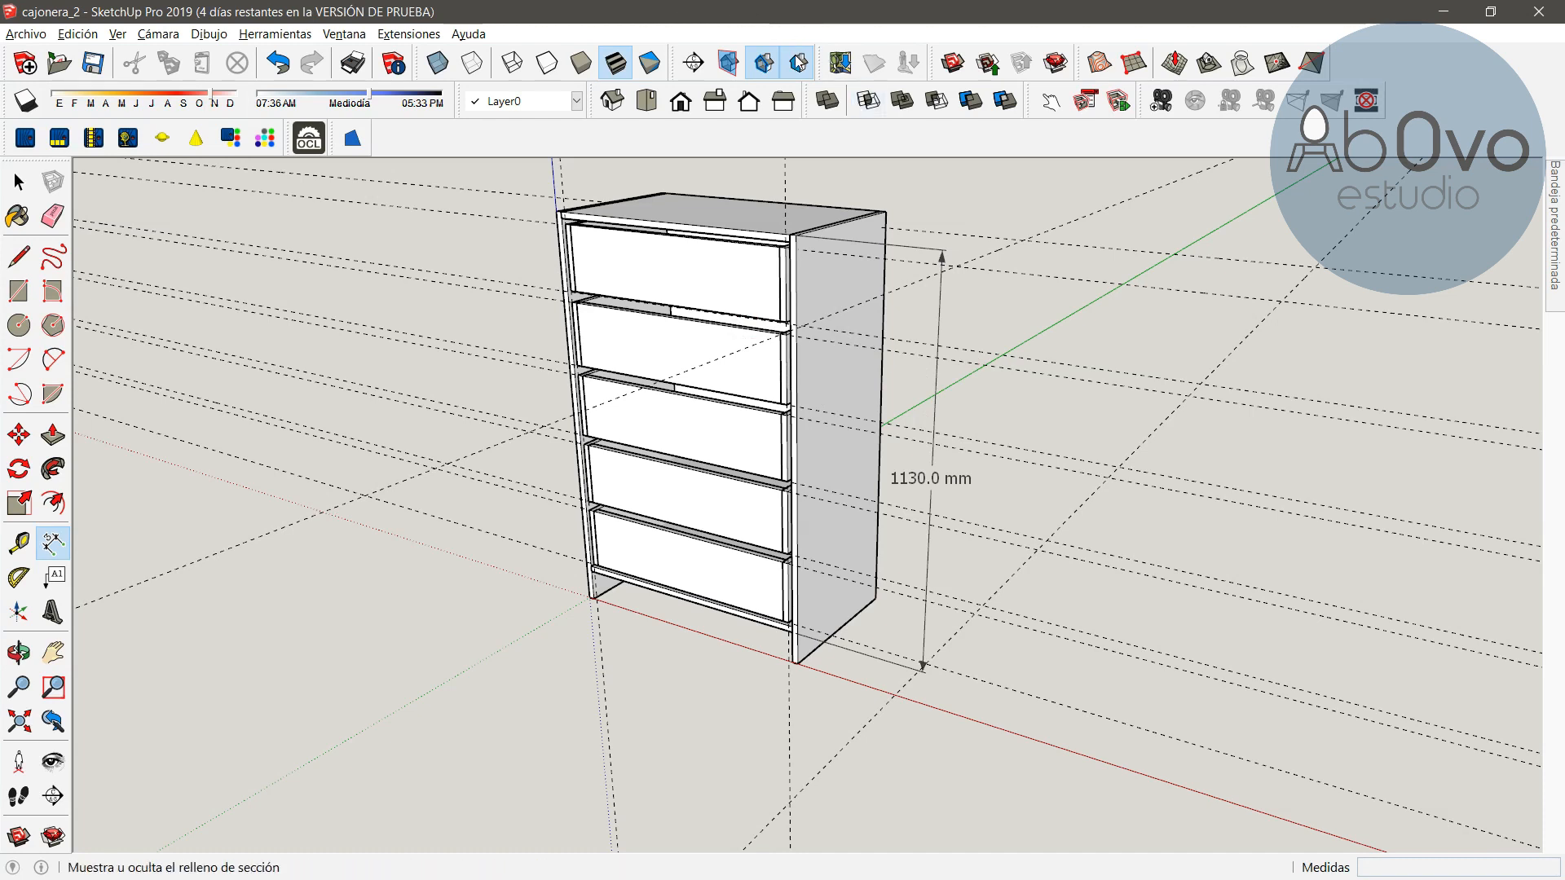
Switch to Calculator and compute 1130 minus 10, divided by 5
key(super)
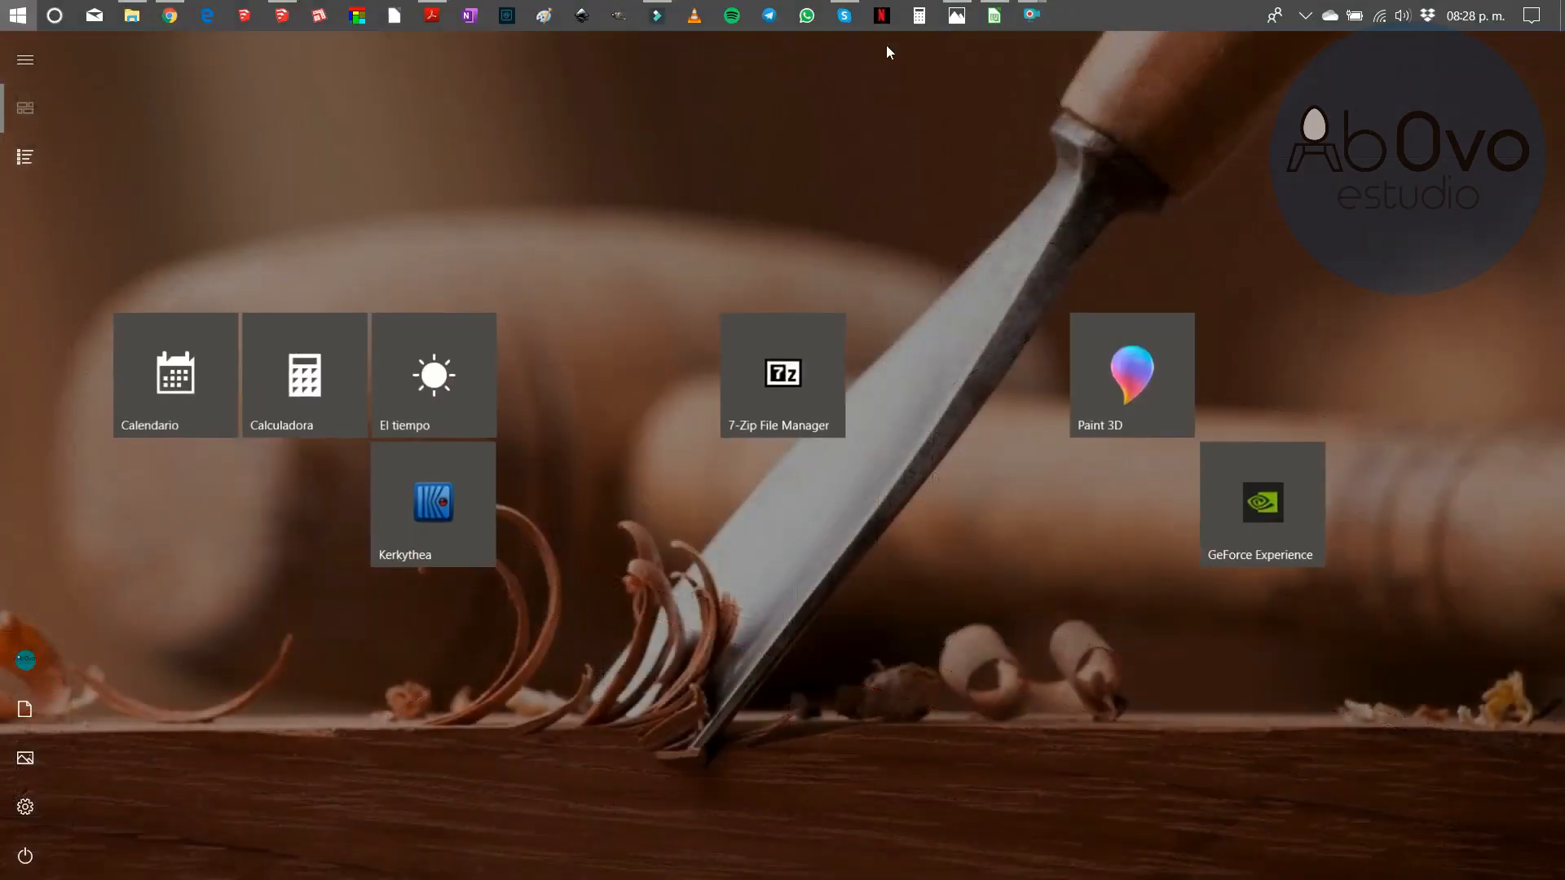
click(914, 16)
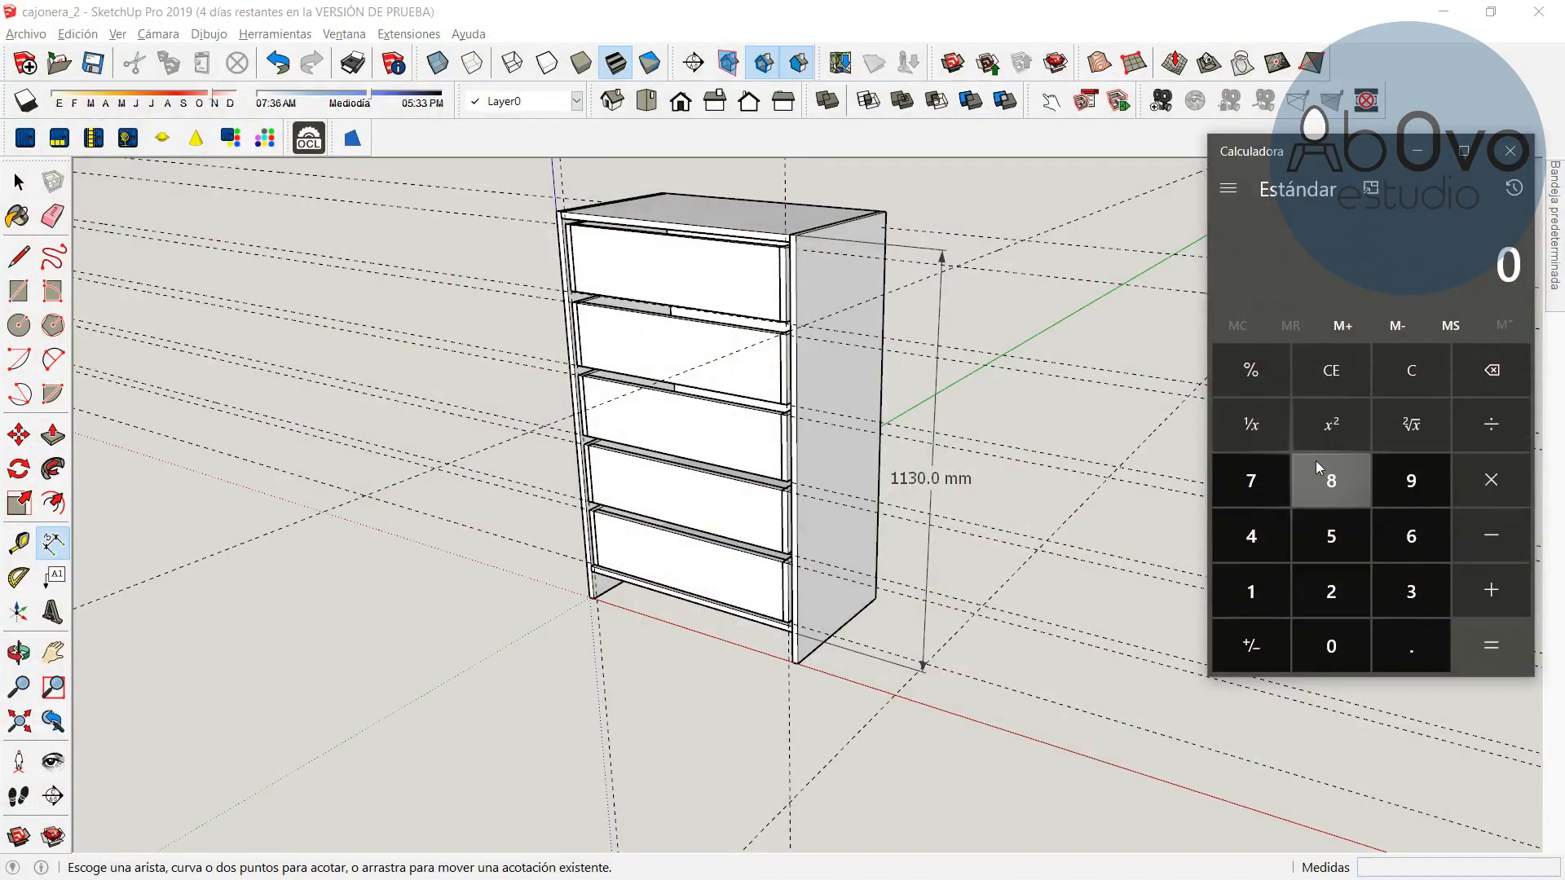
text(1130 )
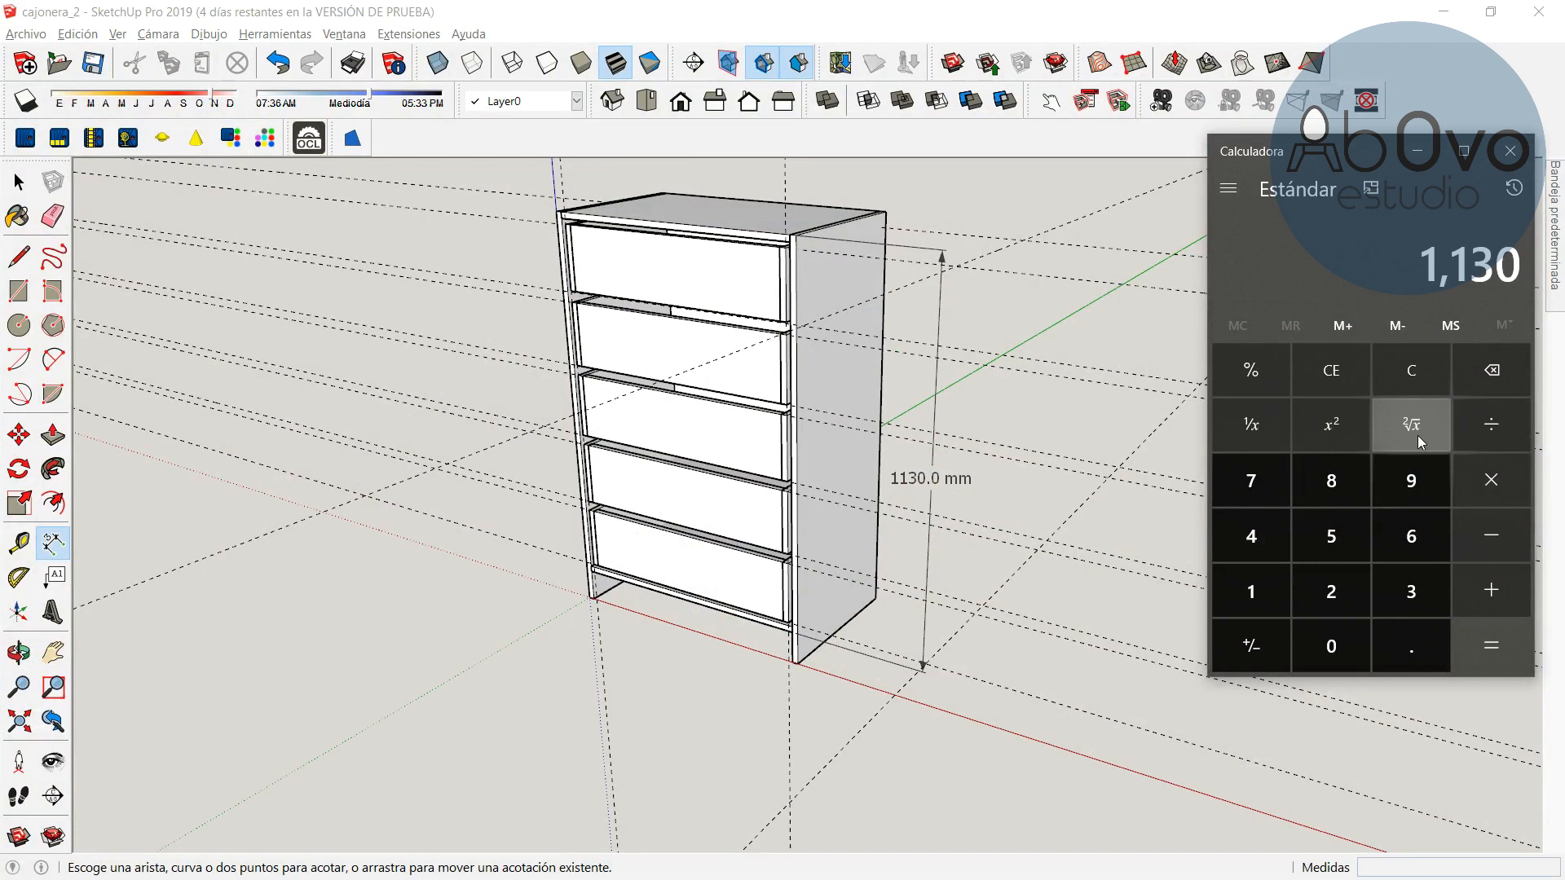
text(- 10)
key(Return)
text(/)
text(5)
key(Return)
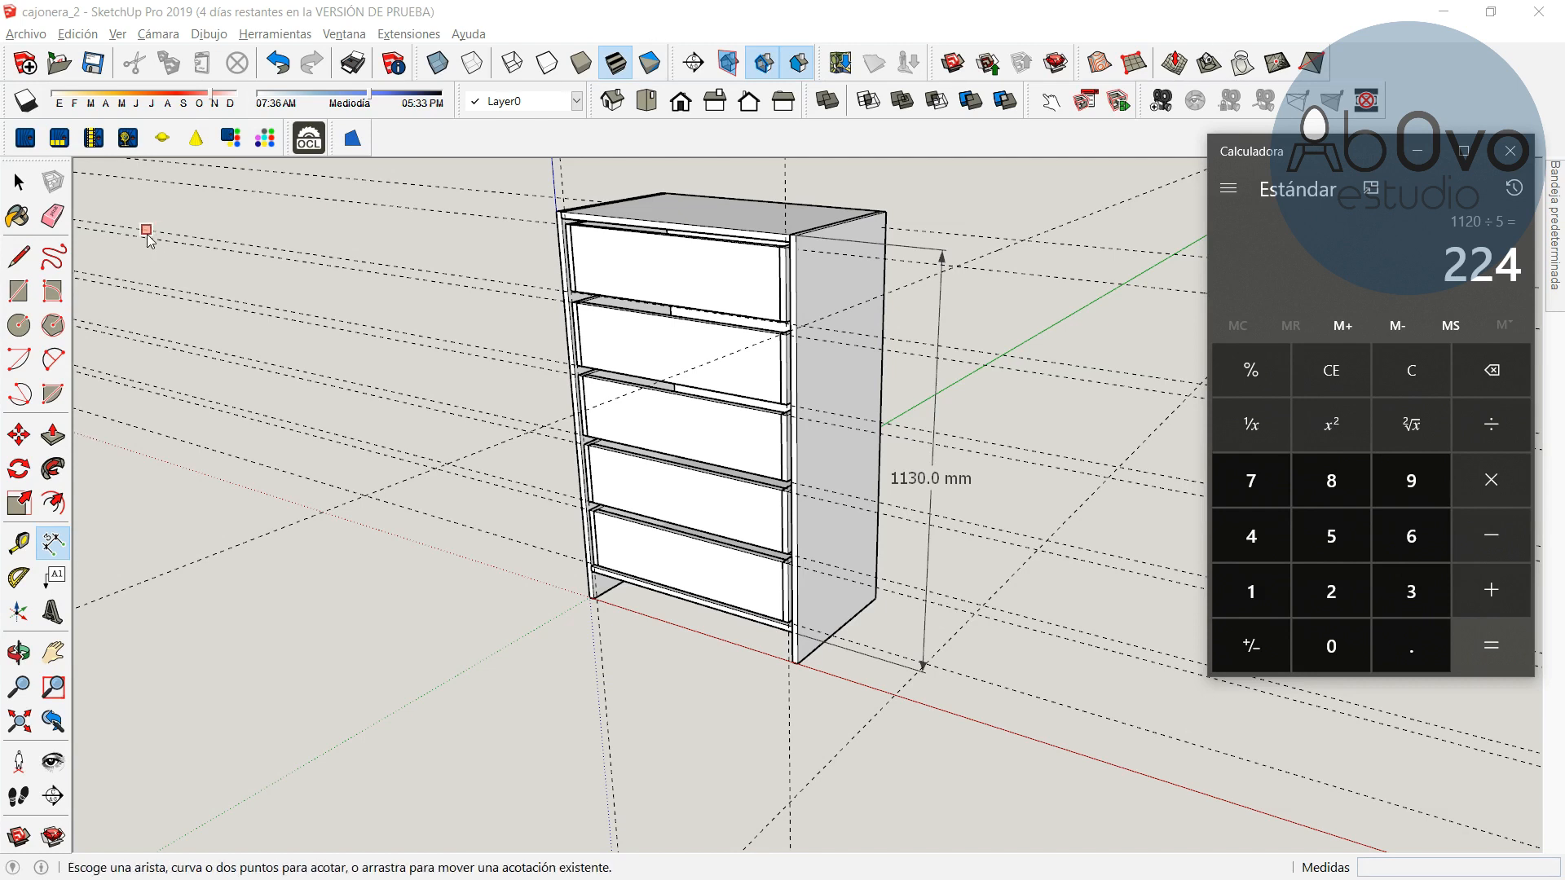
Erase the height dimension and the stray guide lines around the cabinet
click(53, 216)
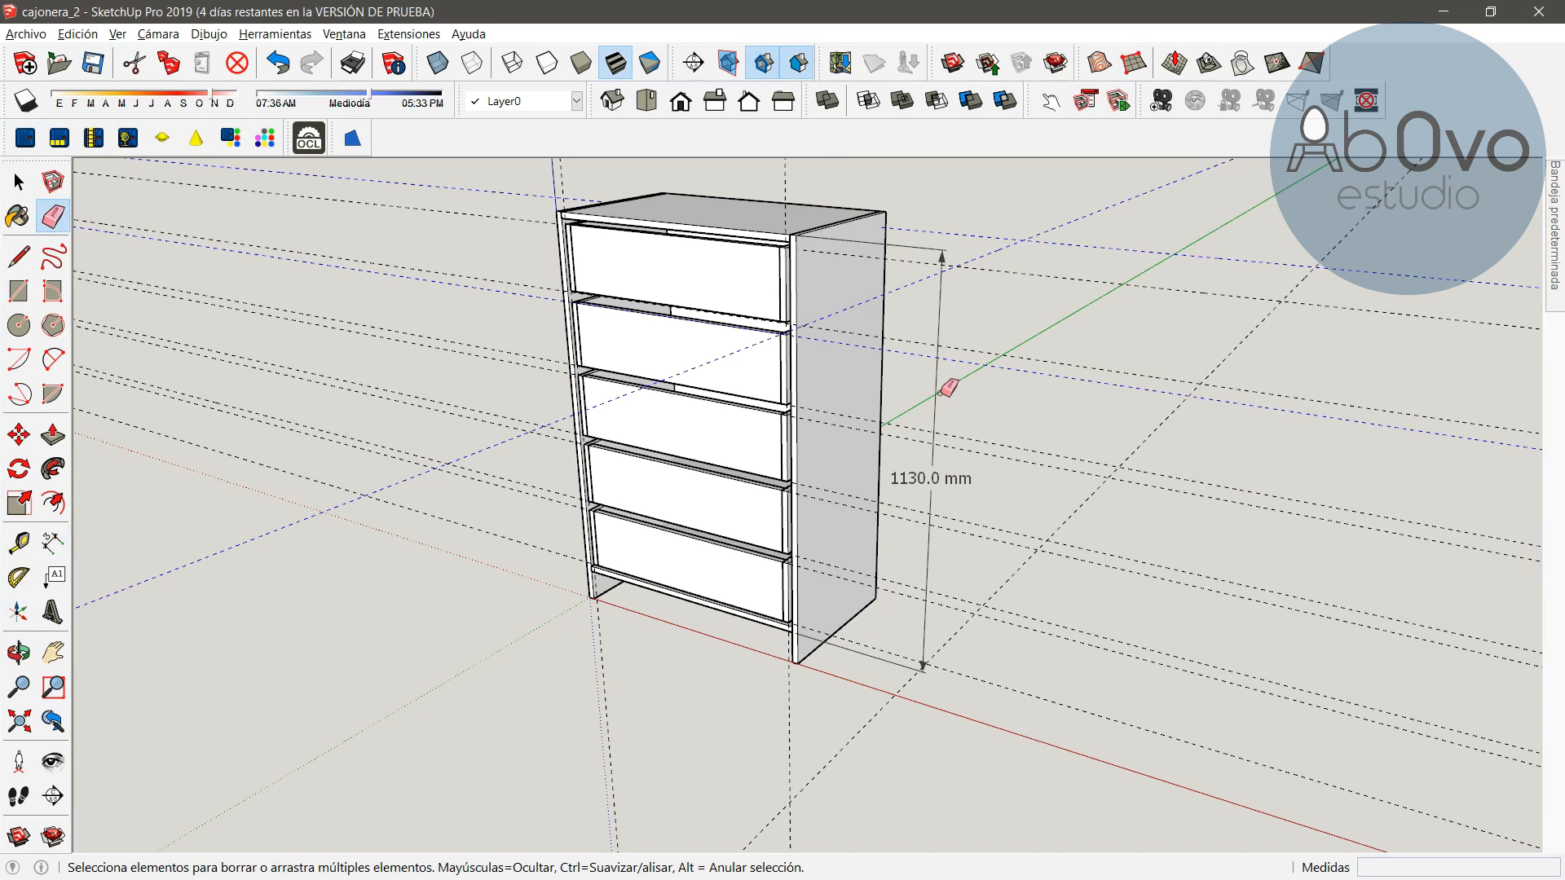
click(938, 290)
mouse_move(796, 189)
mouse_down()
mouse_move(620, 167)
mouse_move(564, 169)
mouse_move(546, 189)
mouse_move(494, 603)
mouse_move(1042, 471)
mouse_move(1052, 579)
mouse_move(1013, 519)
mouse_up()
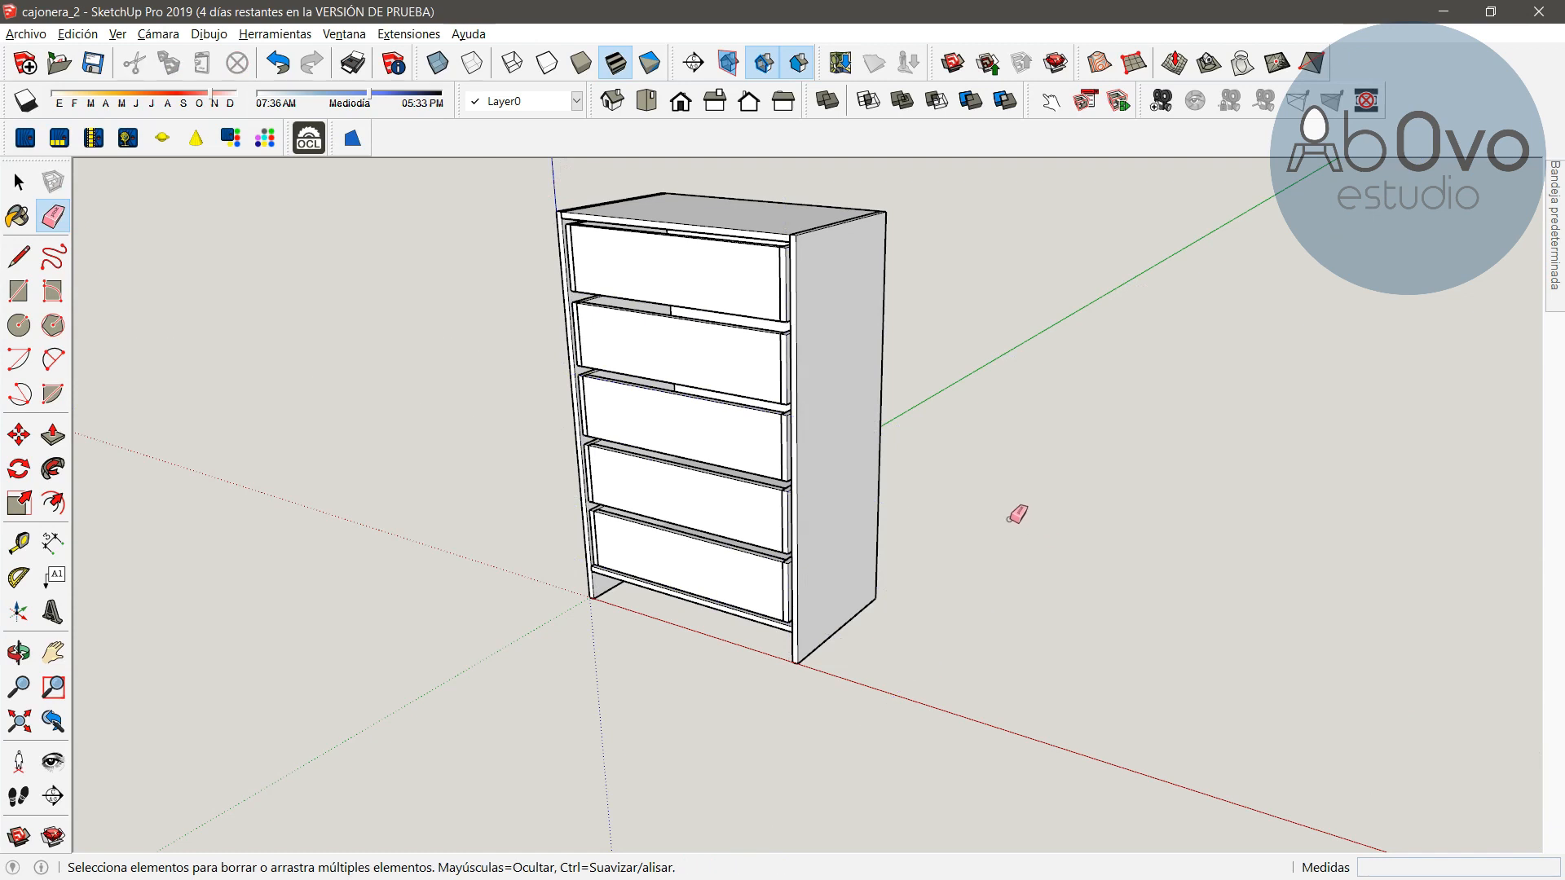
Add a guide line 1 mm above the top edge of the cabinet base
click(18, 654)
drag(478, 649, 681, 579)
scroll(703, 601, up, 3)
scroll(702, 601, up, 2)
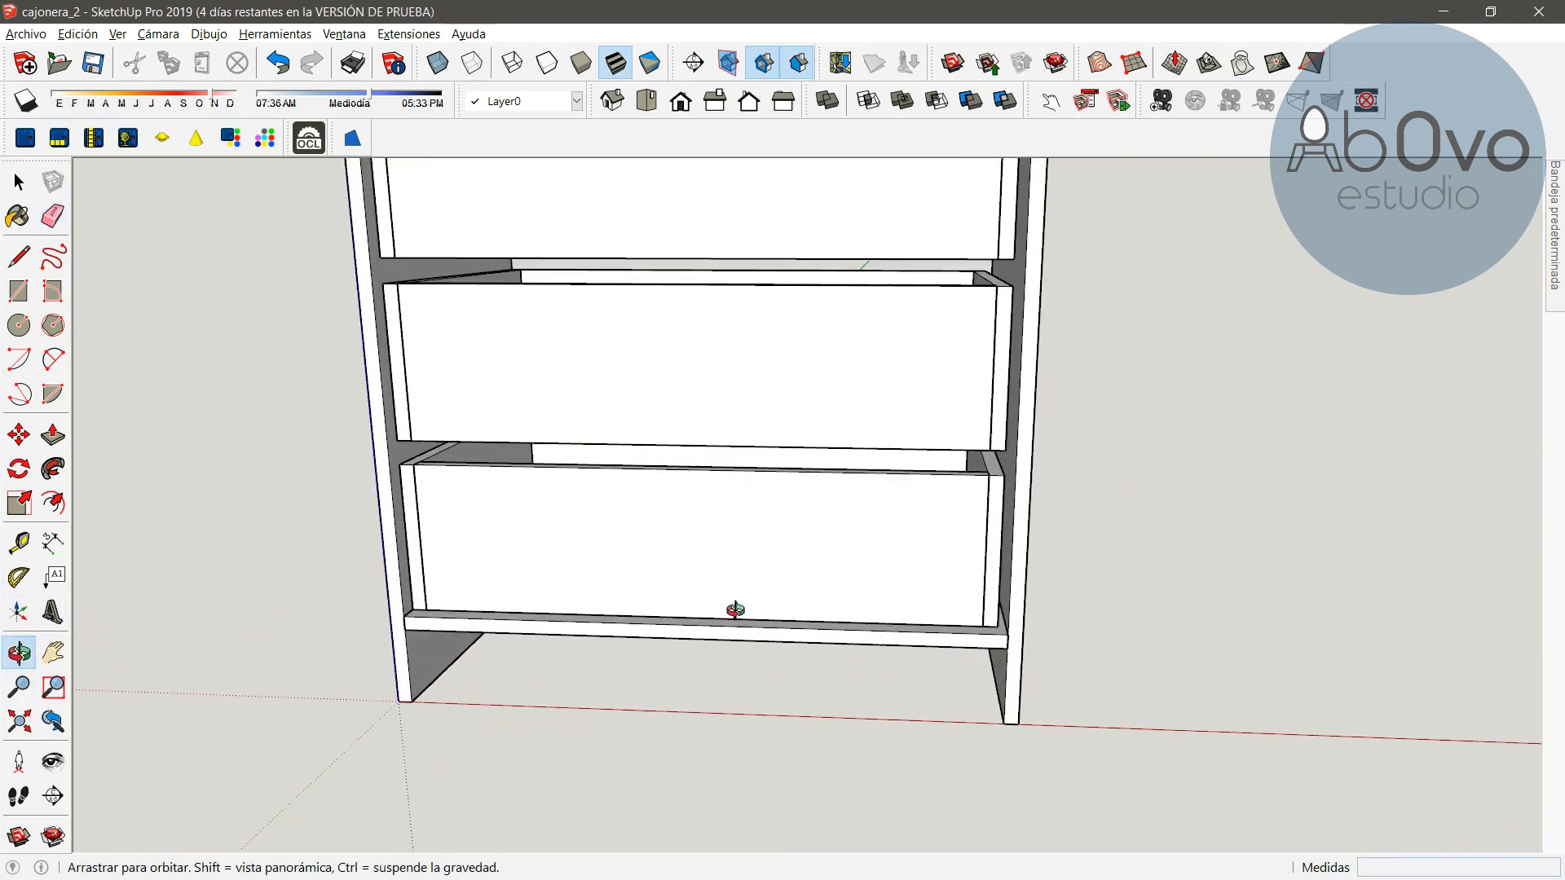
scroll(735, 610, up, 2)
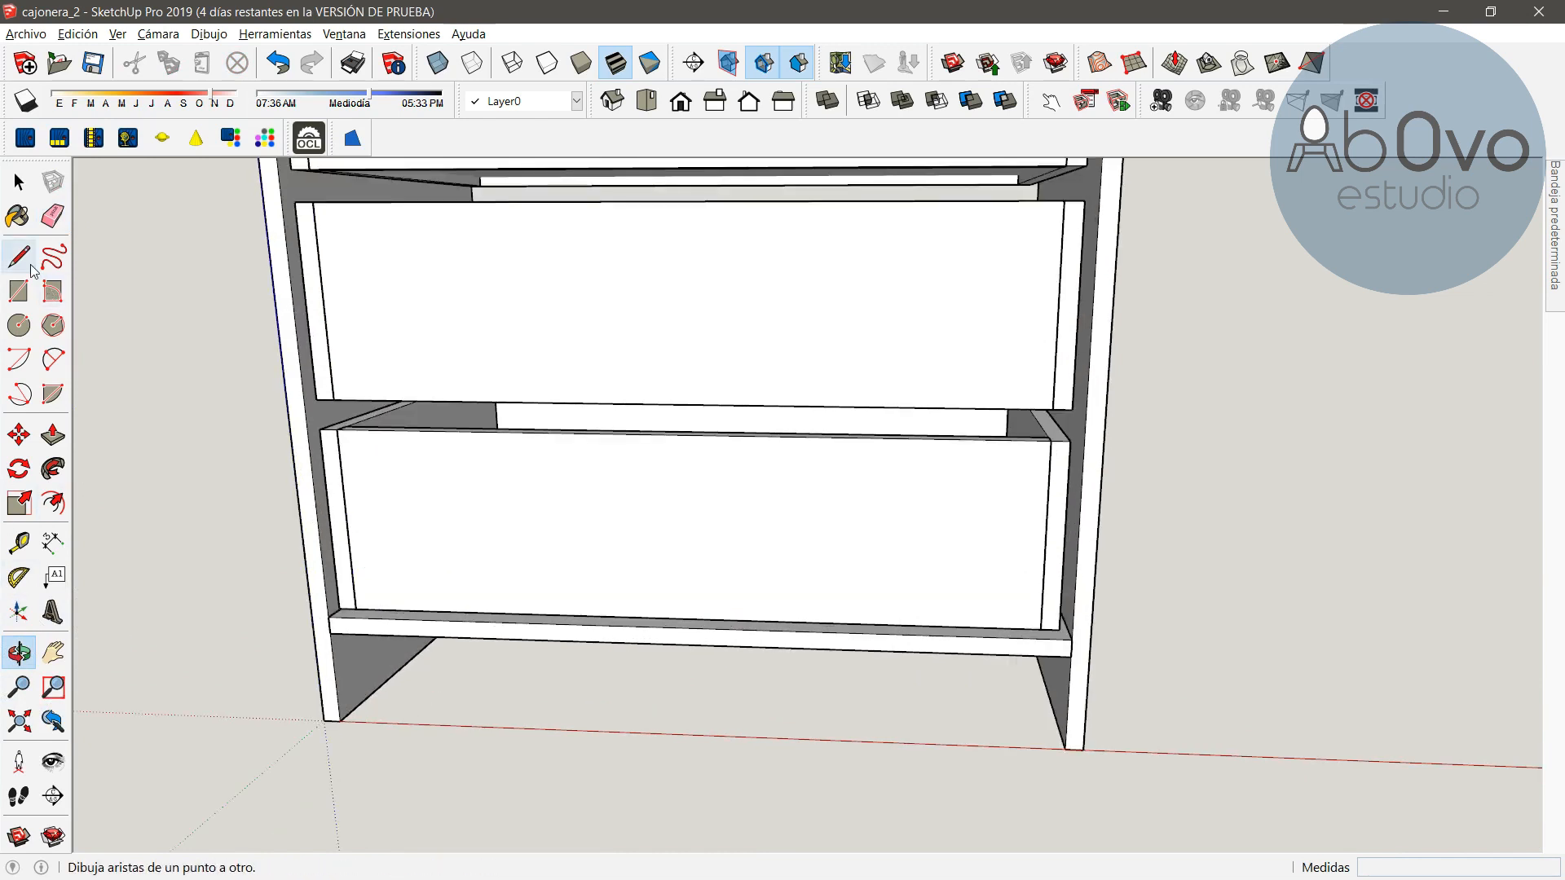
click(17, 542)
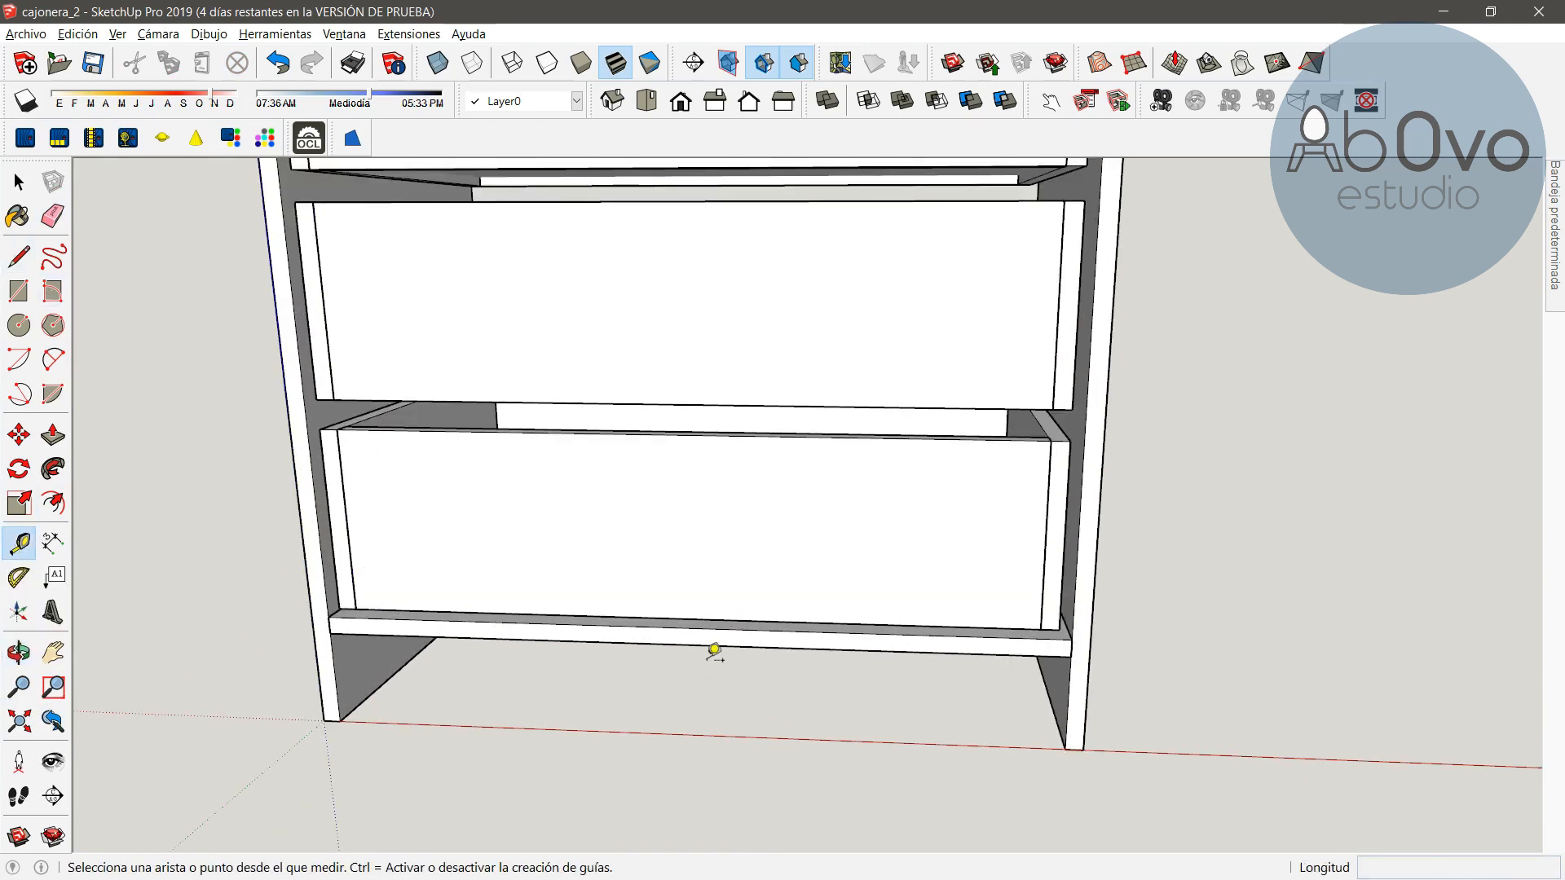
click(715, 645)
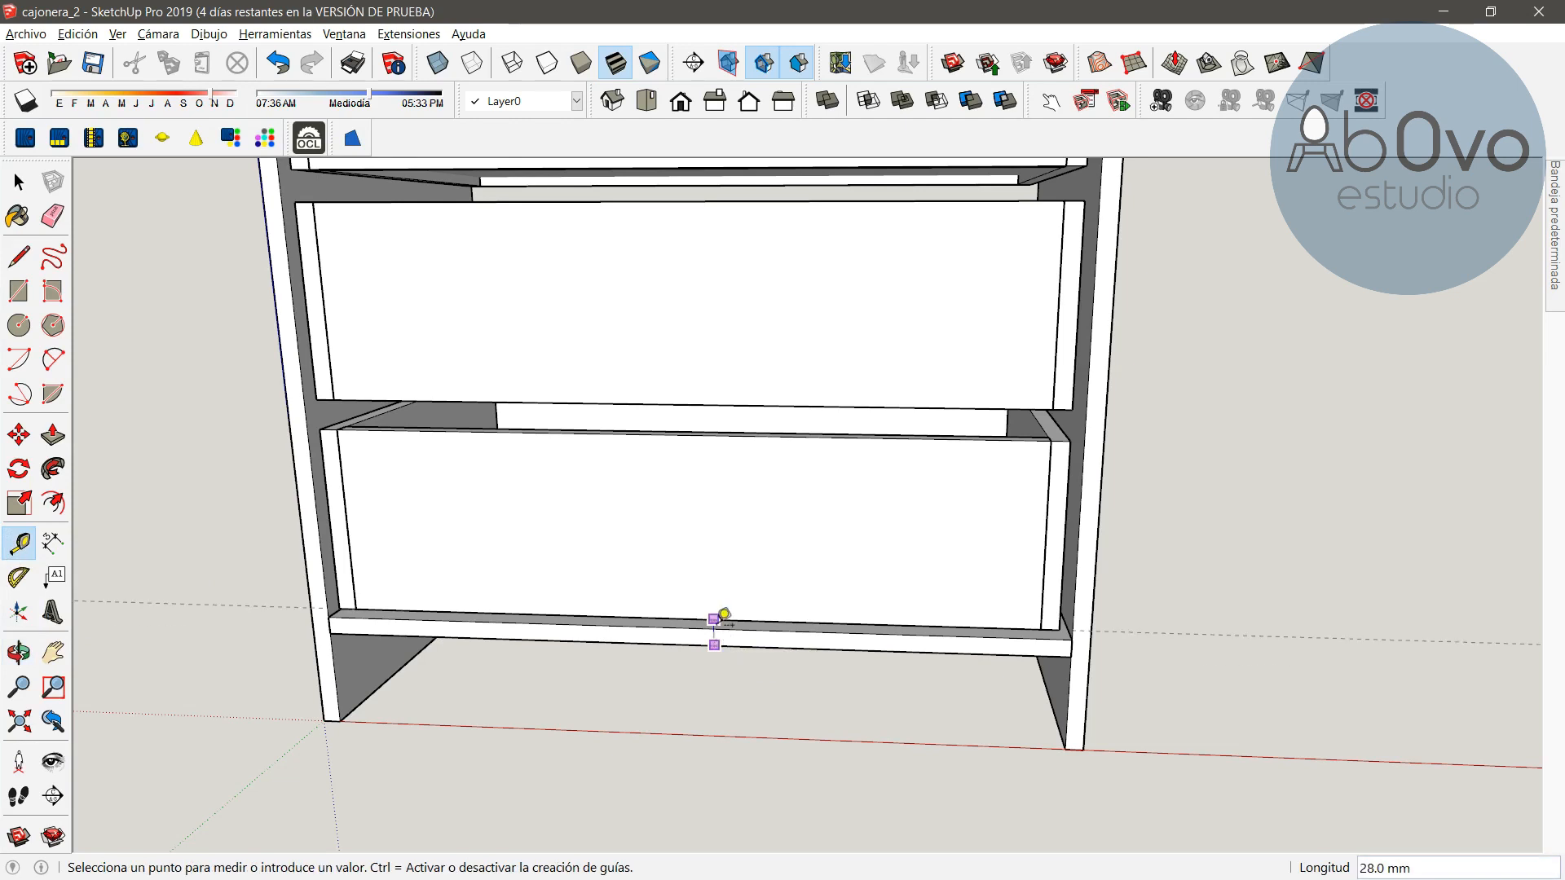
text(1)
key(Return)
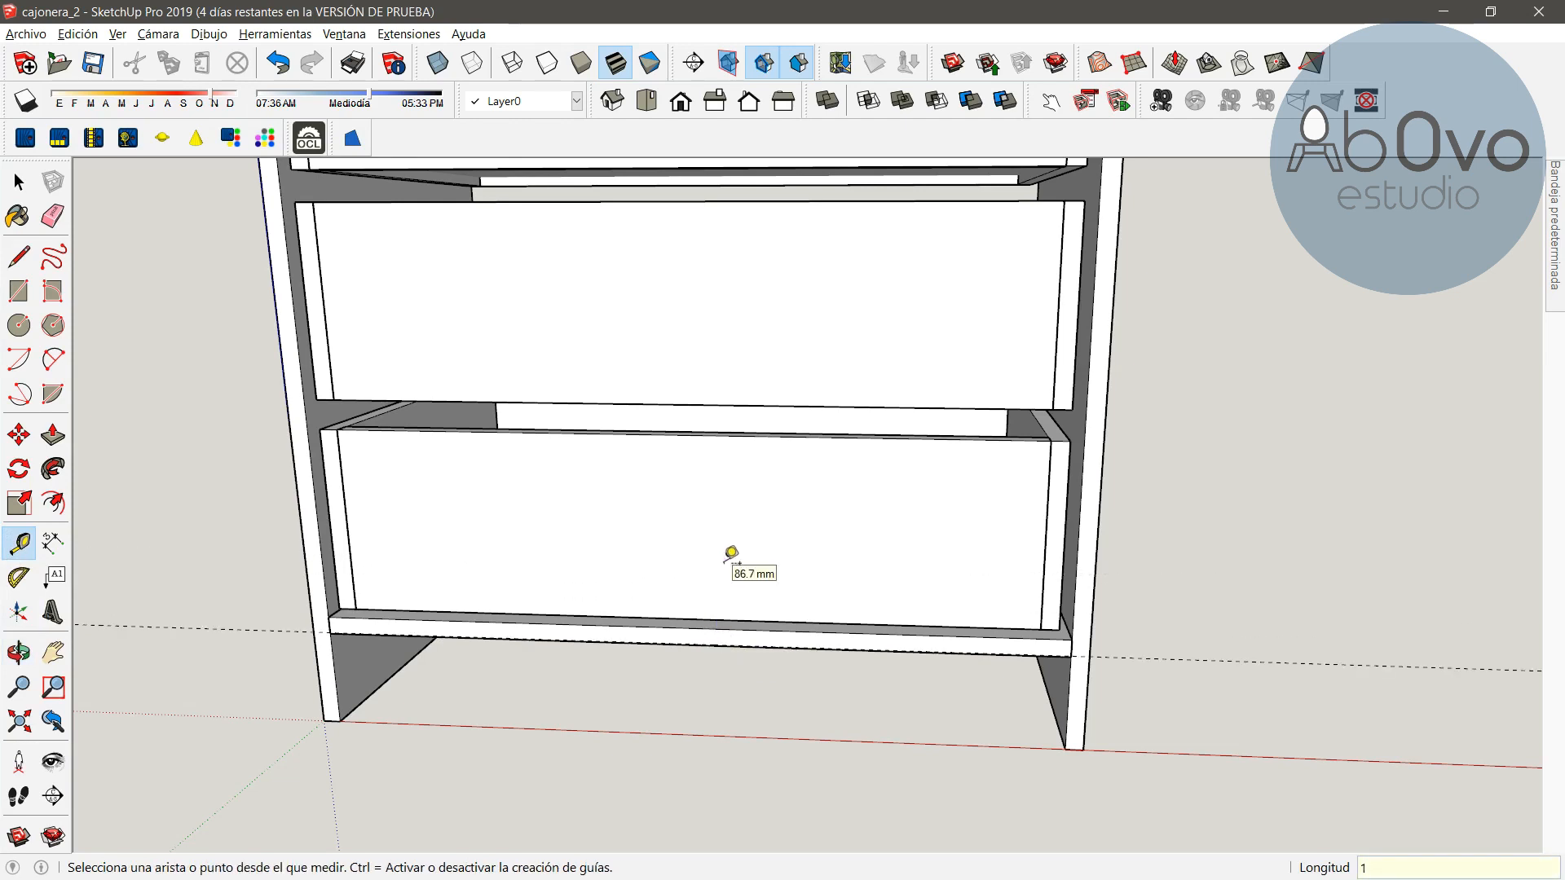
Add a guide line 1 mm in from the inner edge of the cabinet side panel
click(1105, 444)
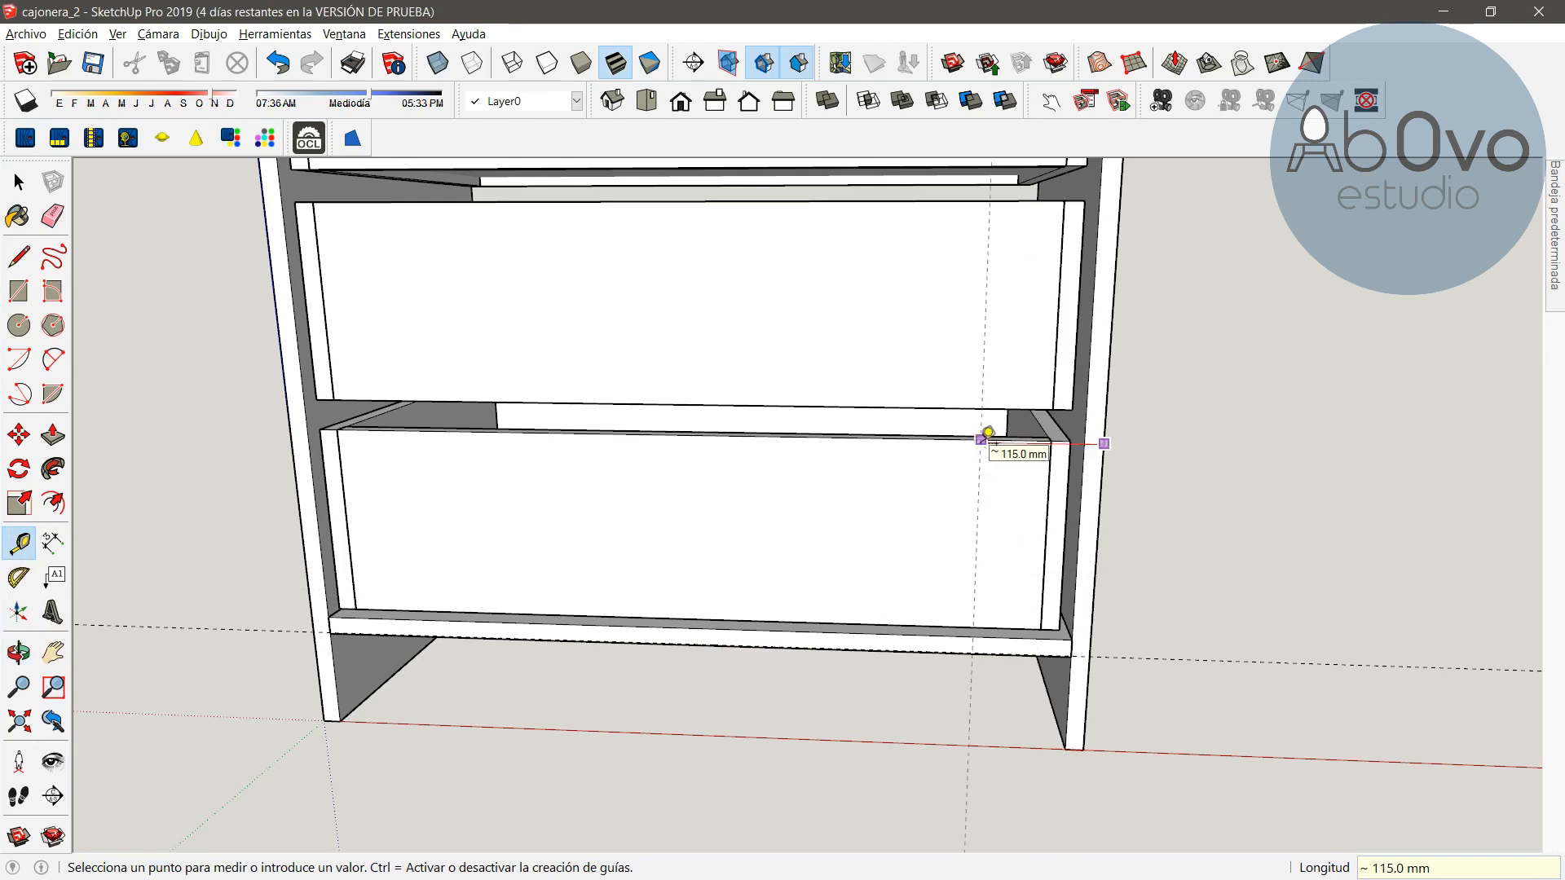
text(1)
key(Return)
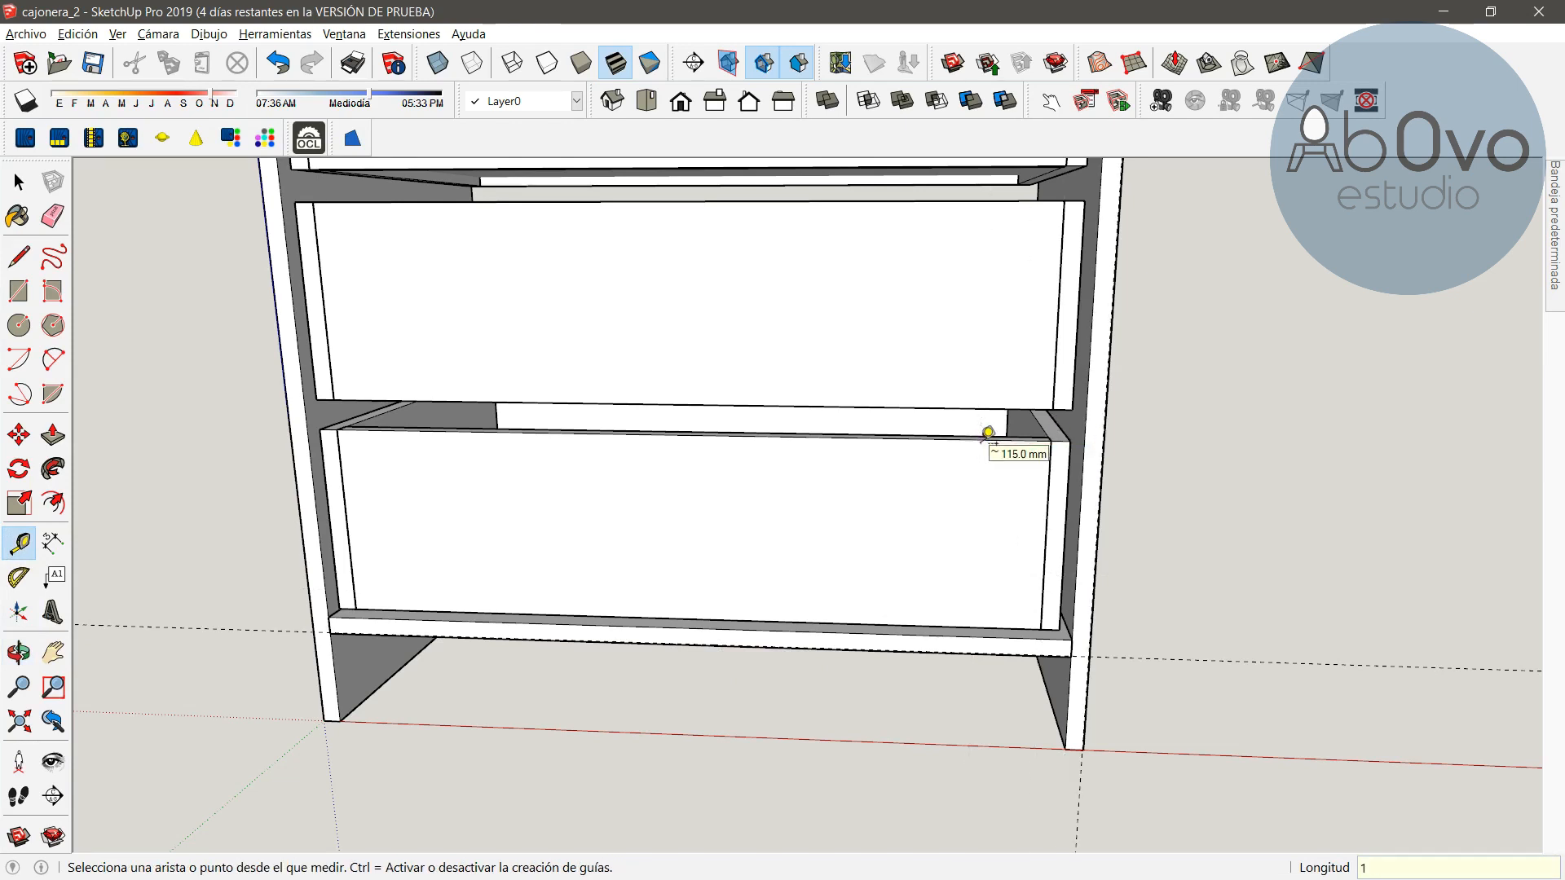
Add a guide line 1 mm in from the outer edge of the left side panel
click(289, 405)
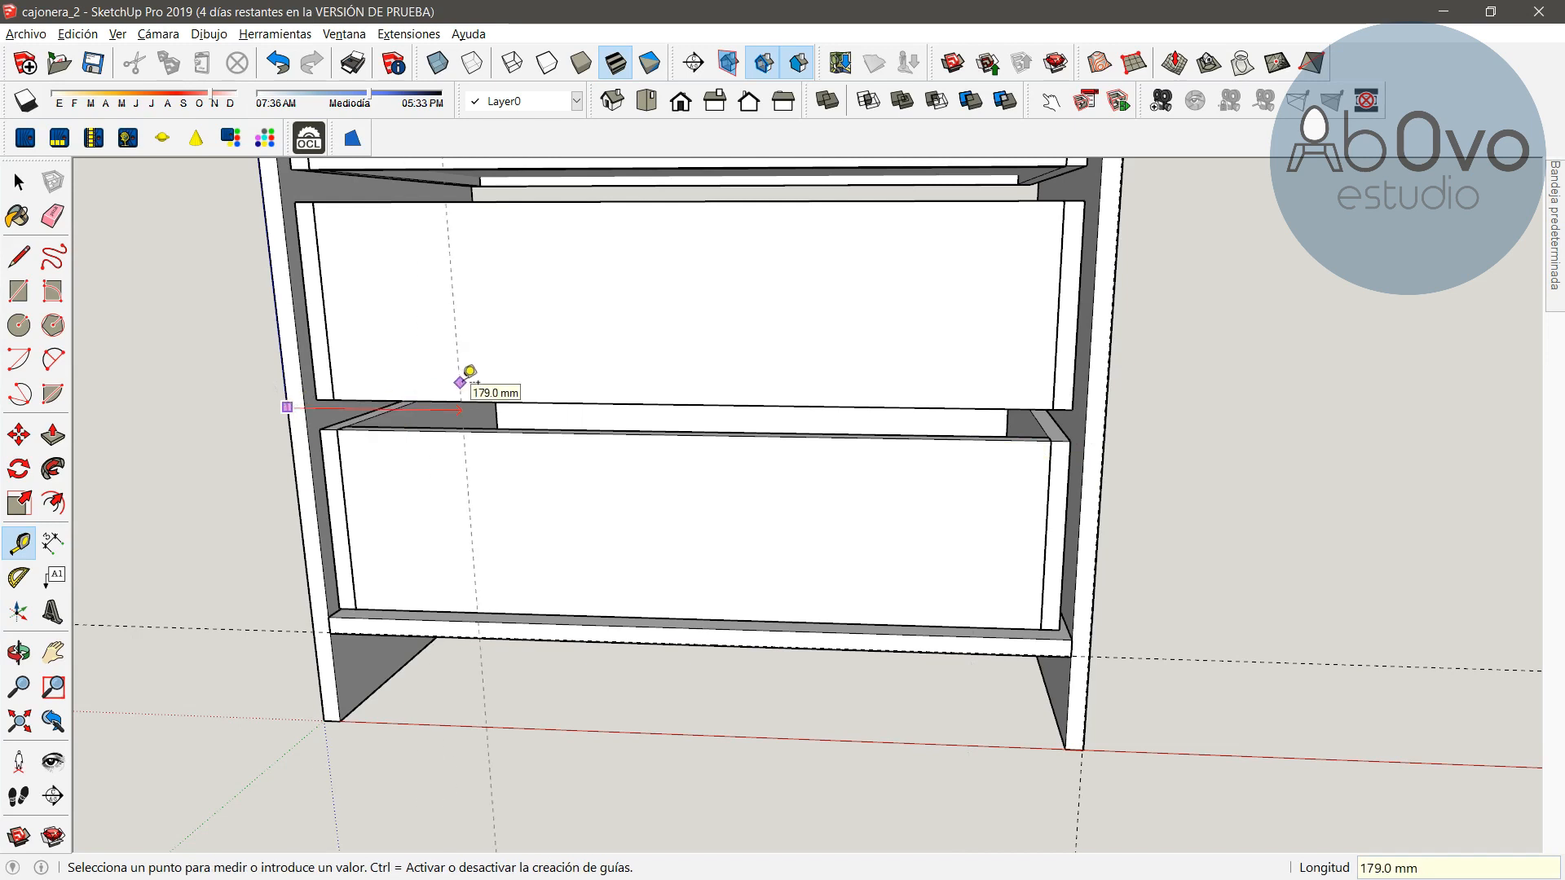
text(1)
key(Return)
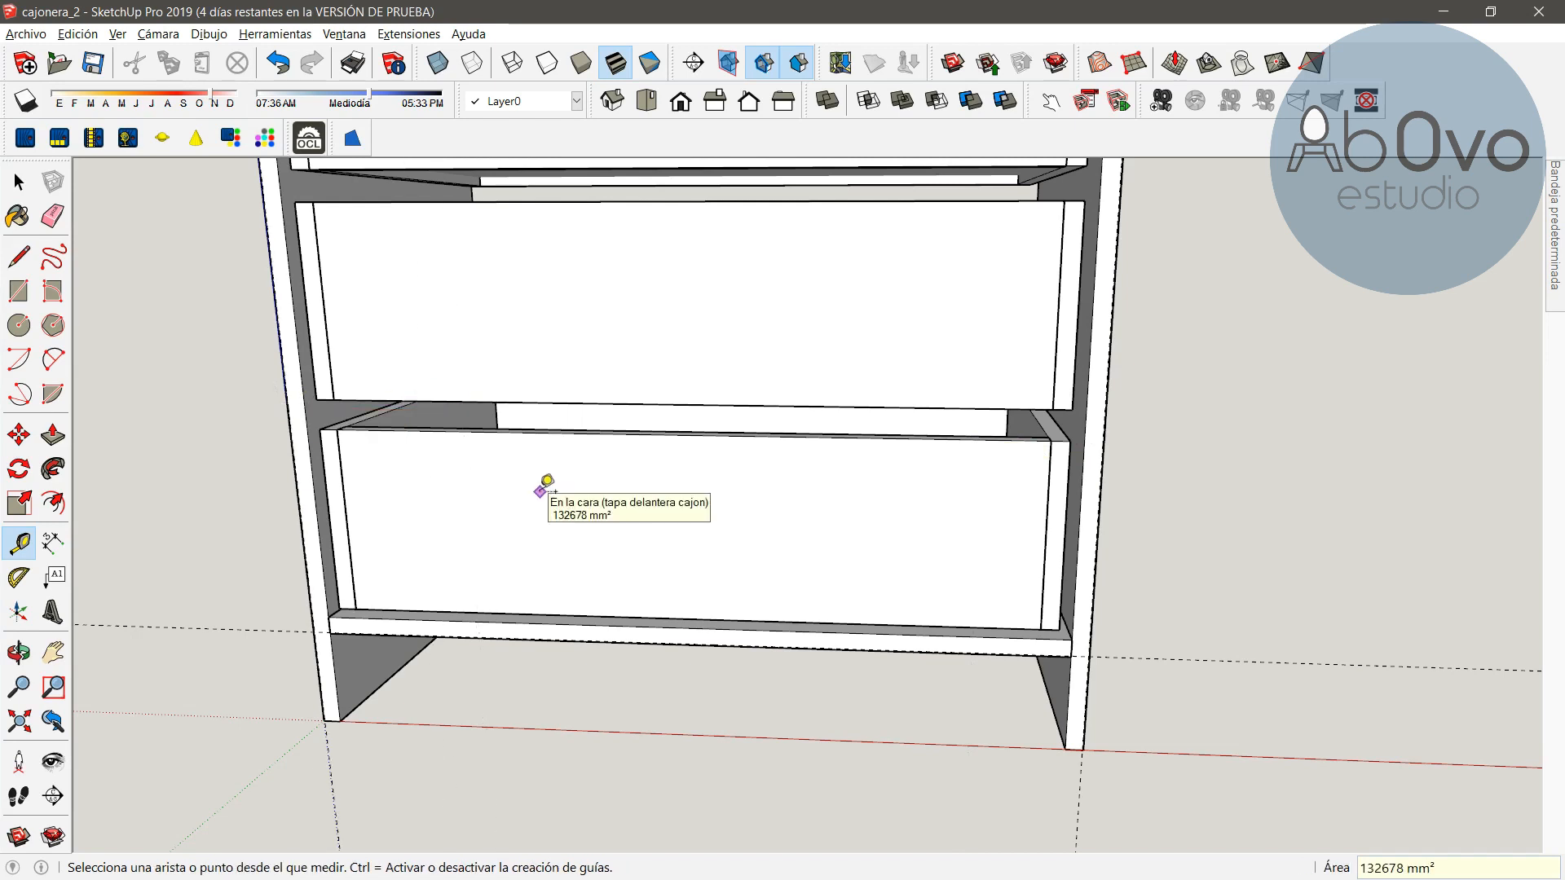
Add a guide line 1 mm below the front edge of the cabinet top
key(h)
drag(681, 304, 755, 835)
drag(772, 481, 772, 712)
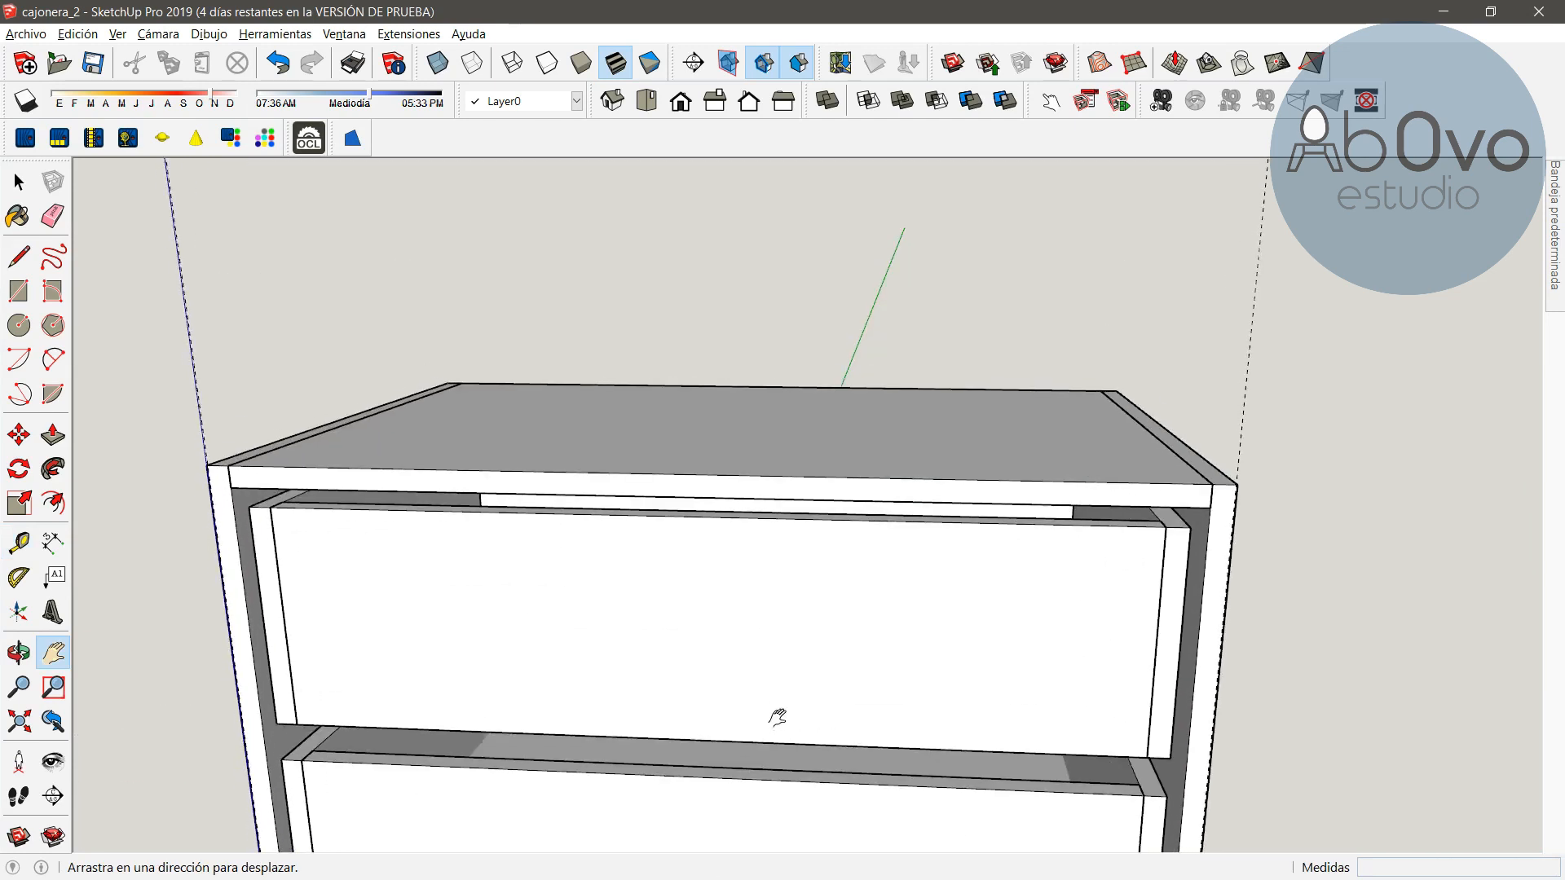
key(t)
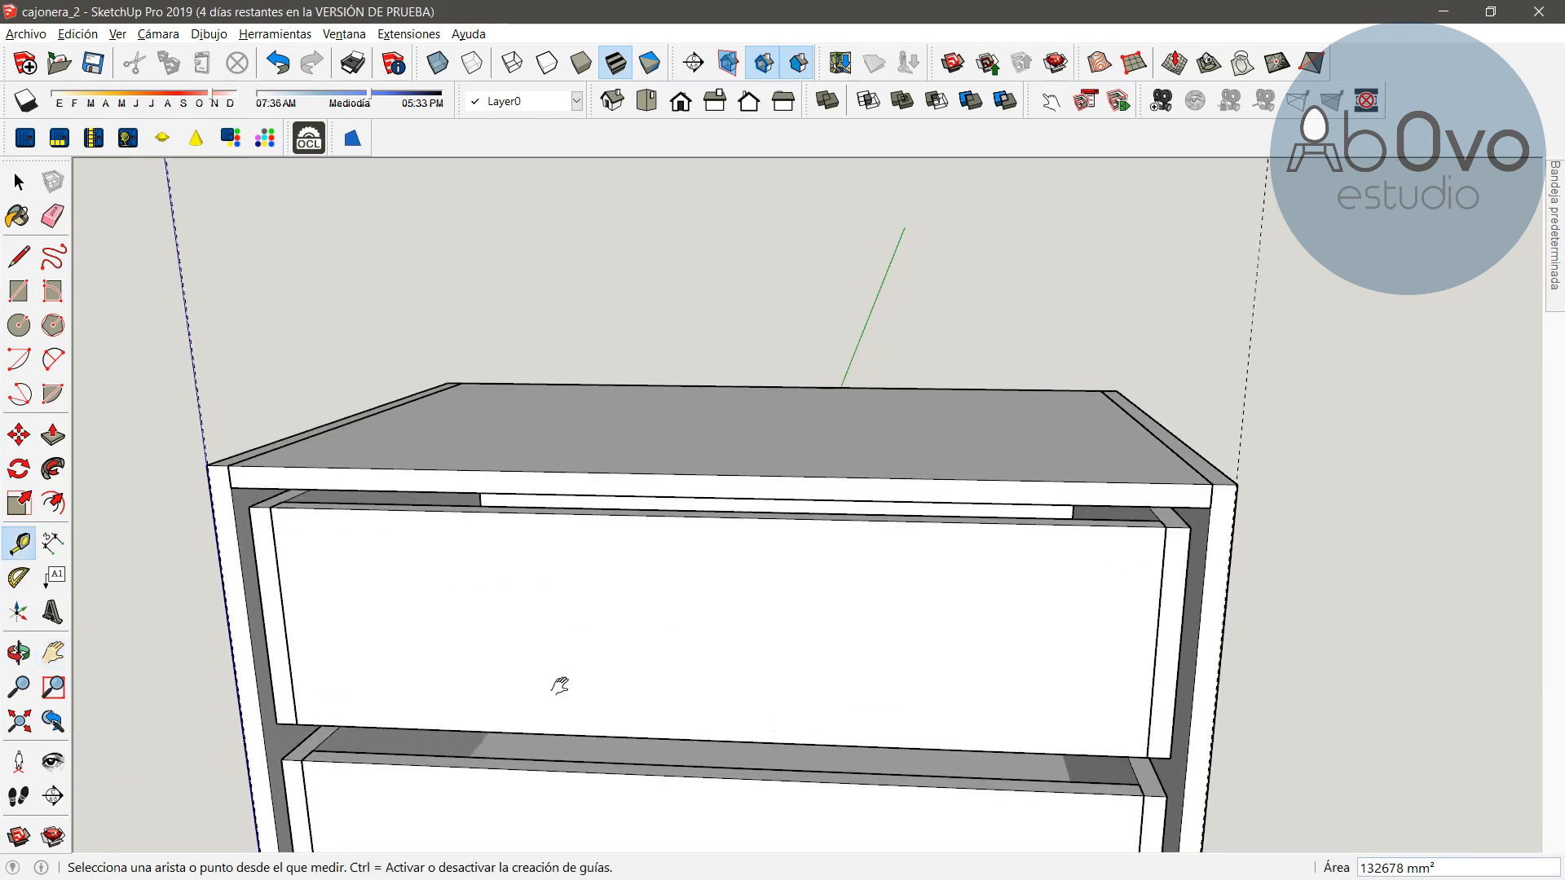
click(751, 473)
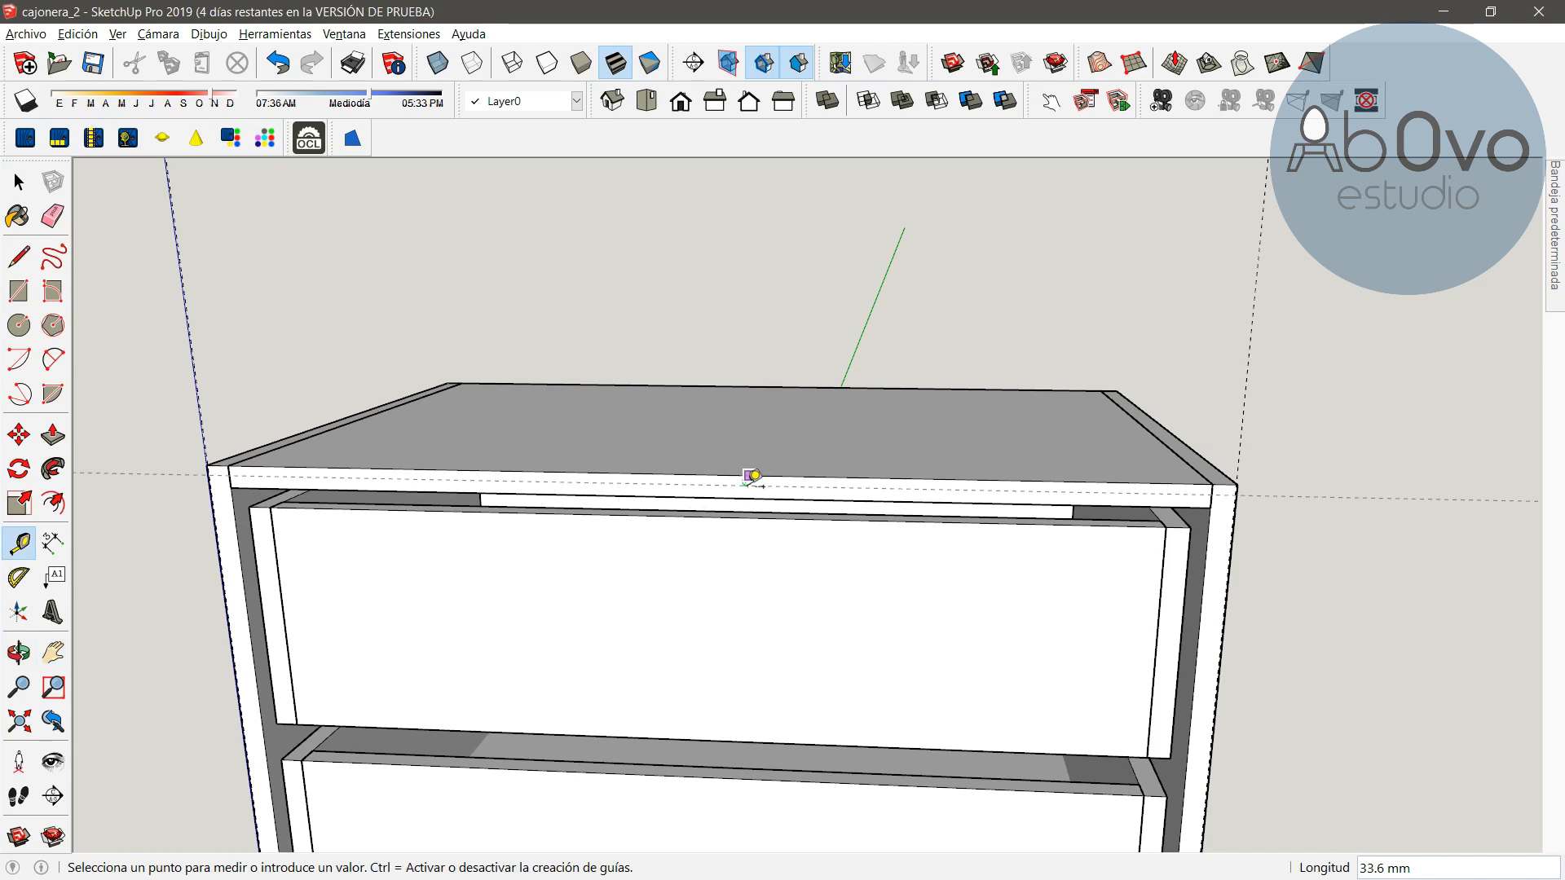
text(1)
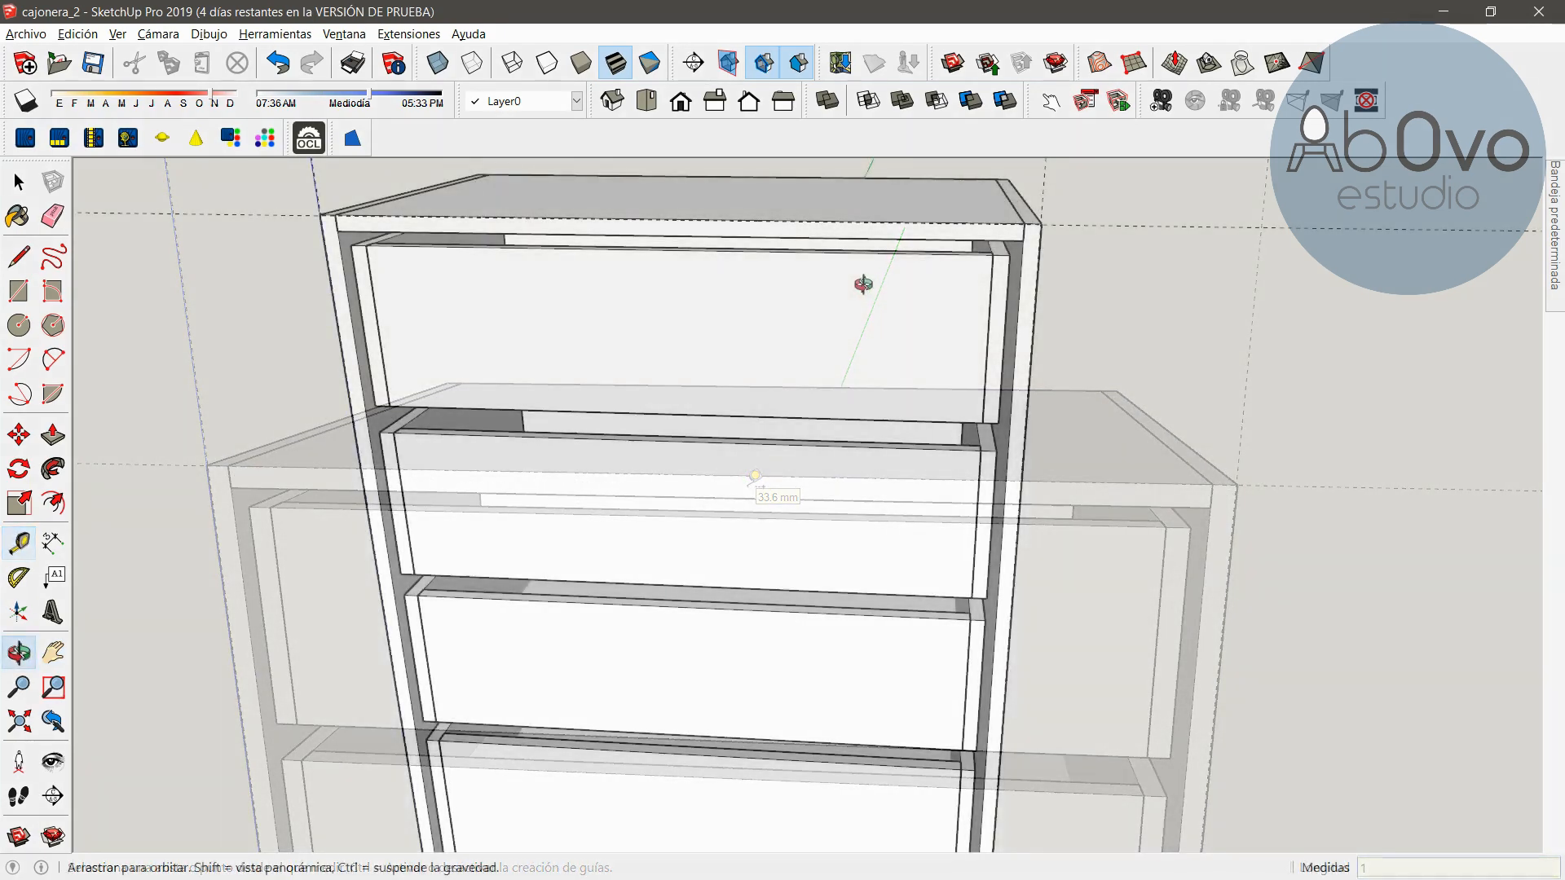
click(18, 543)
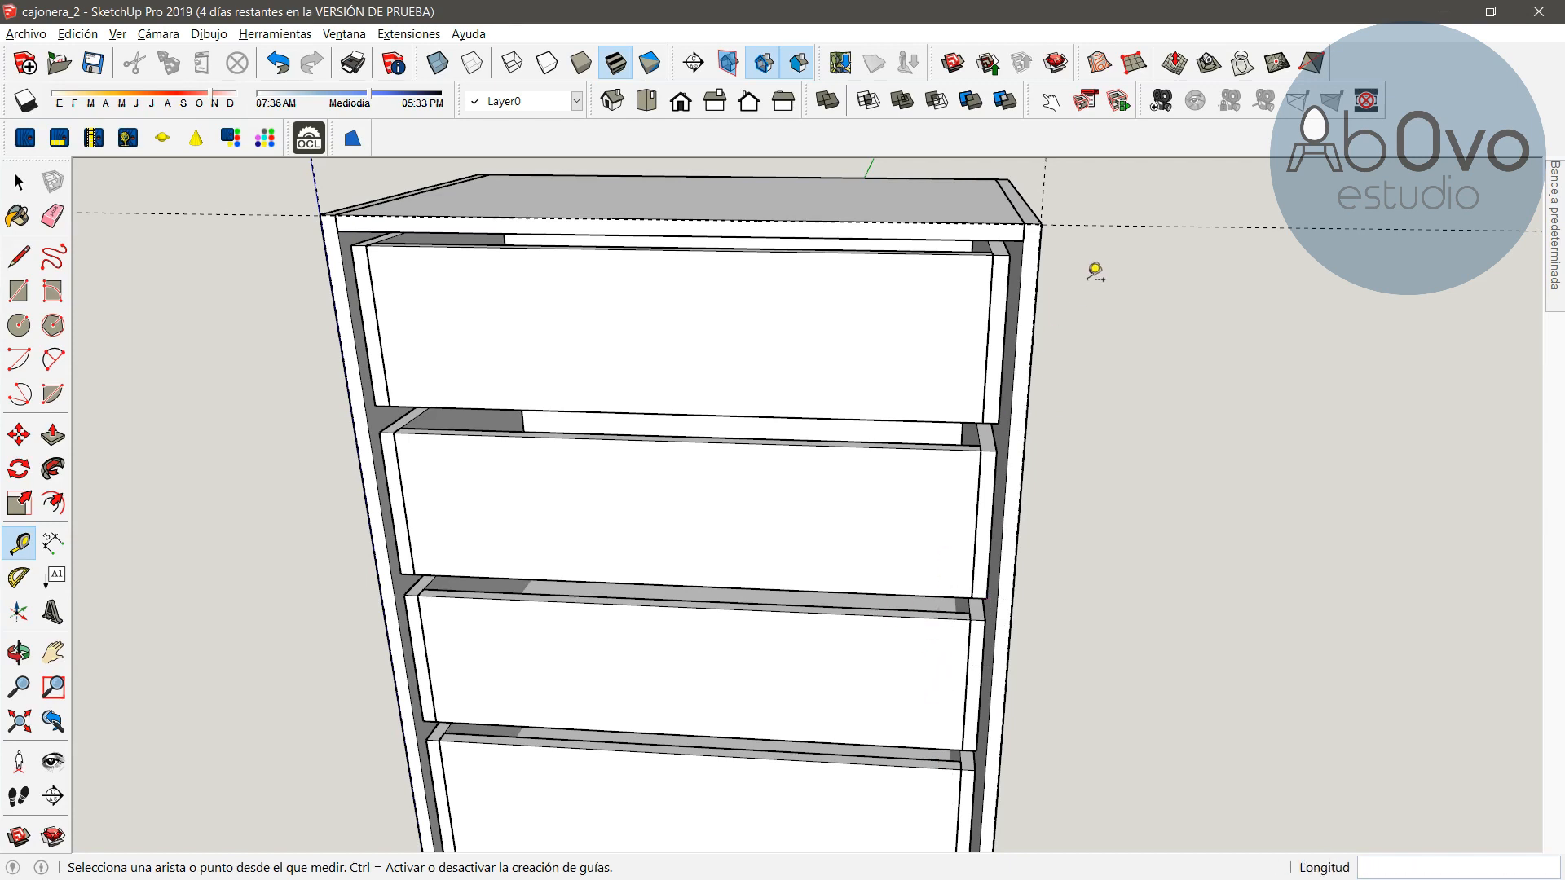
Offset a guide line 224 mm down from the top guide on the right side panel for the first drawer front
click(1066, 222)
click(1052, 438)
scroll(1052, 437, up, 5)
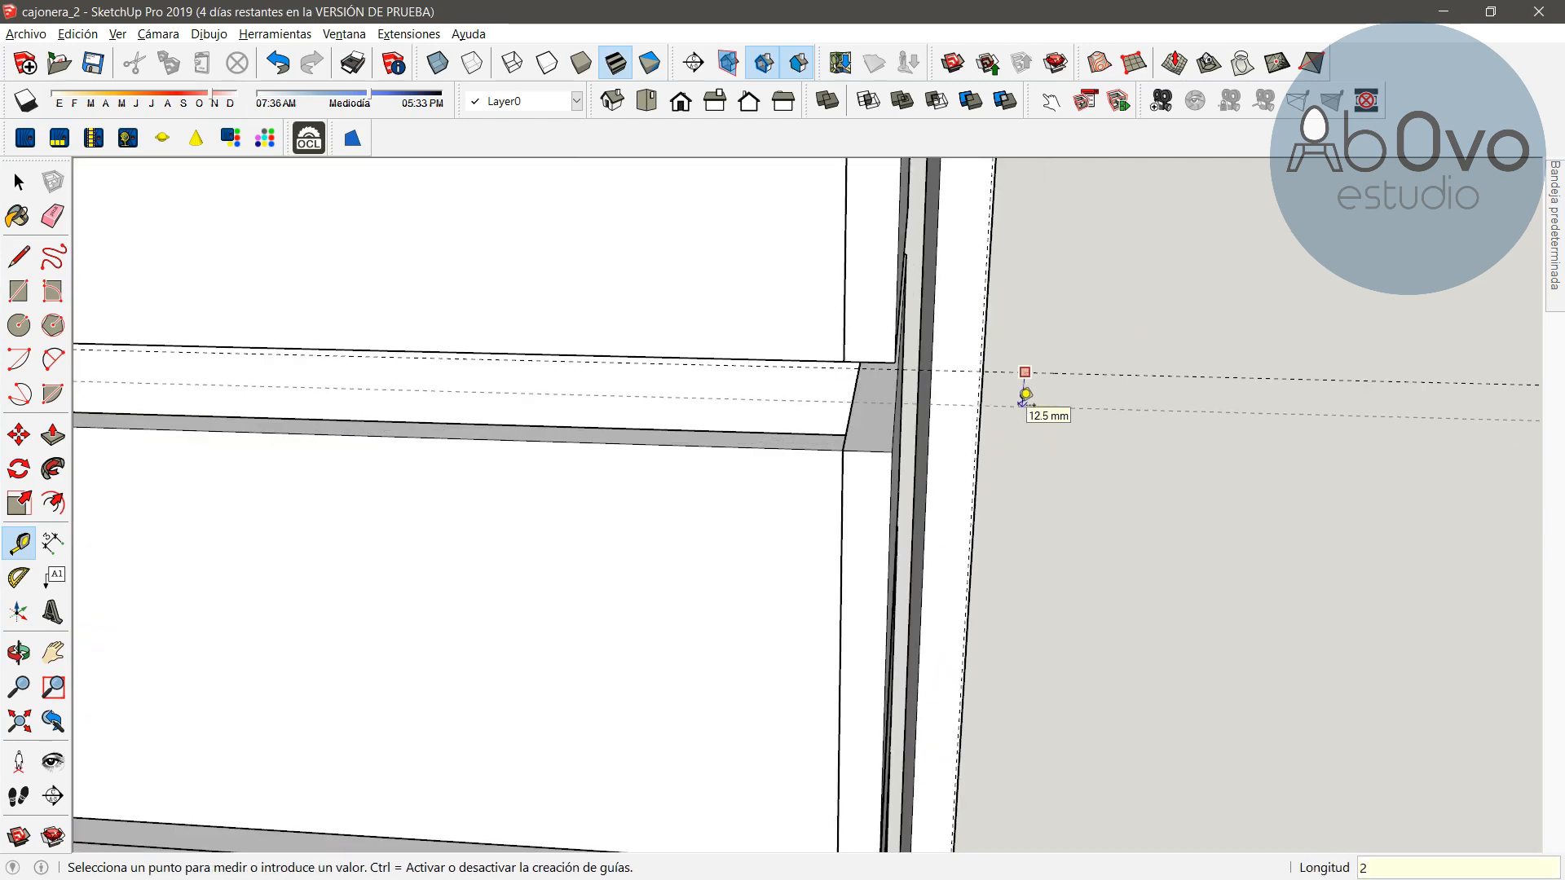
scroll(1008, 468, down, 2)
shift+middle_drag(1027, 464, 989, 517)
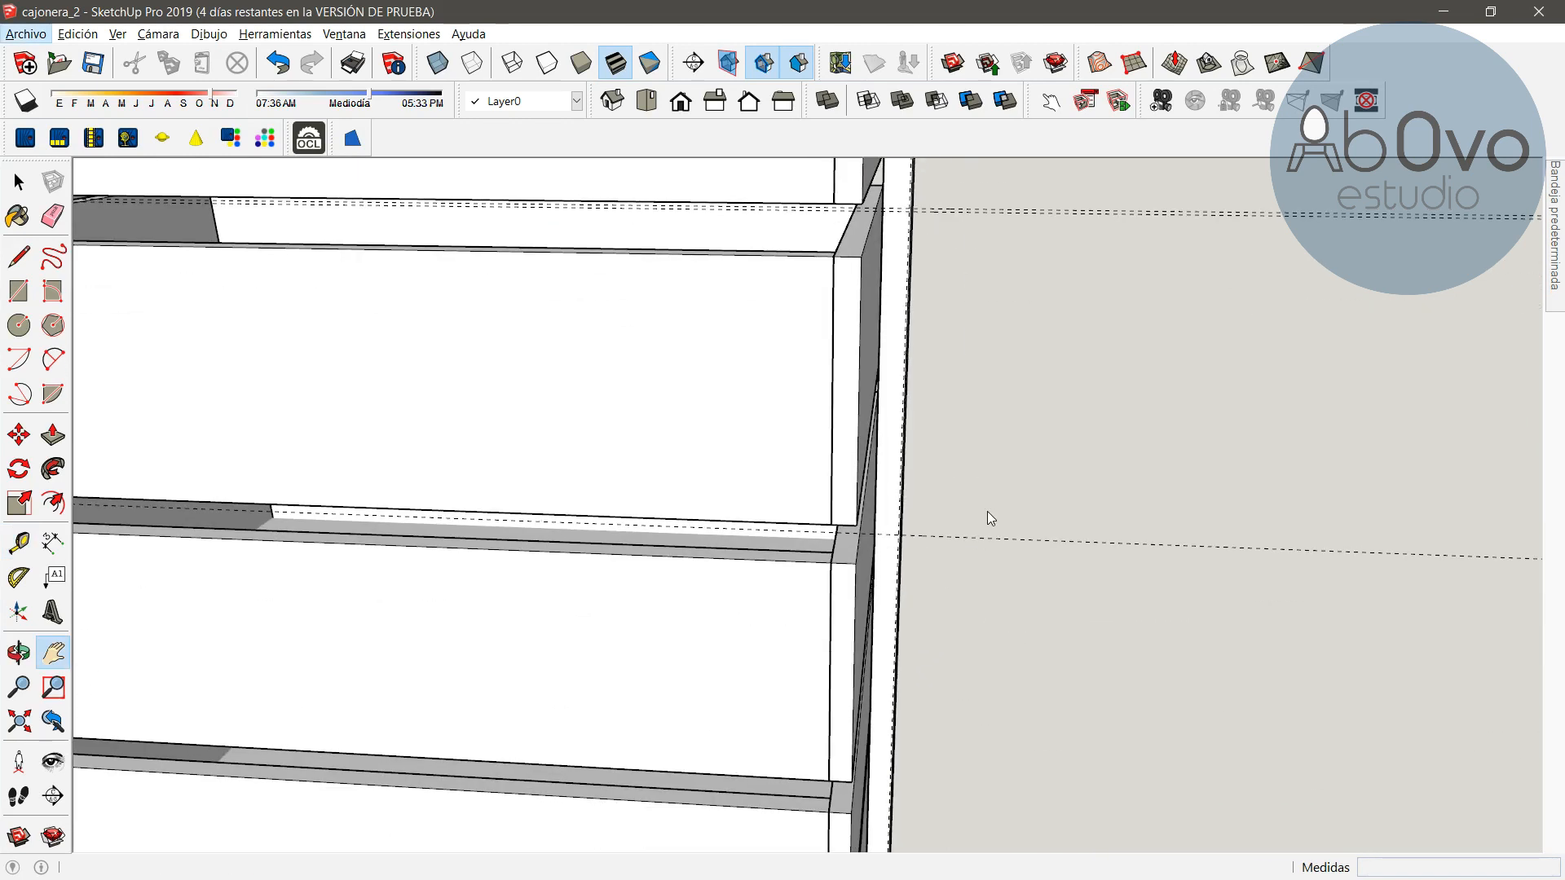
scroll(1009, 262, up, 4)
text(224)
key(Return)
Add guide lines 2 mm and then 224 mm further down for the next drawer front
scroll(1005, 402, down, 5)
shift+middle_drag(977, 440, 863, 351)
scroll(897, 448, up, 4)
click(952, 444)
text(2)
key(Return)
click(960, 450)
text(224)
key(Return)
Add another guide line 224 mm down along the right side panel
scroll(957, 551, down, 3)
click(927, 278)
key(Escape)
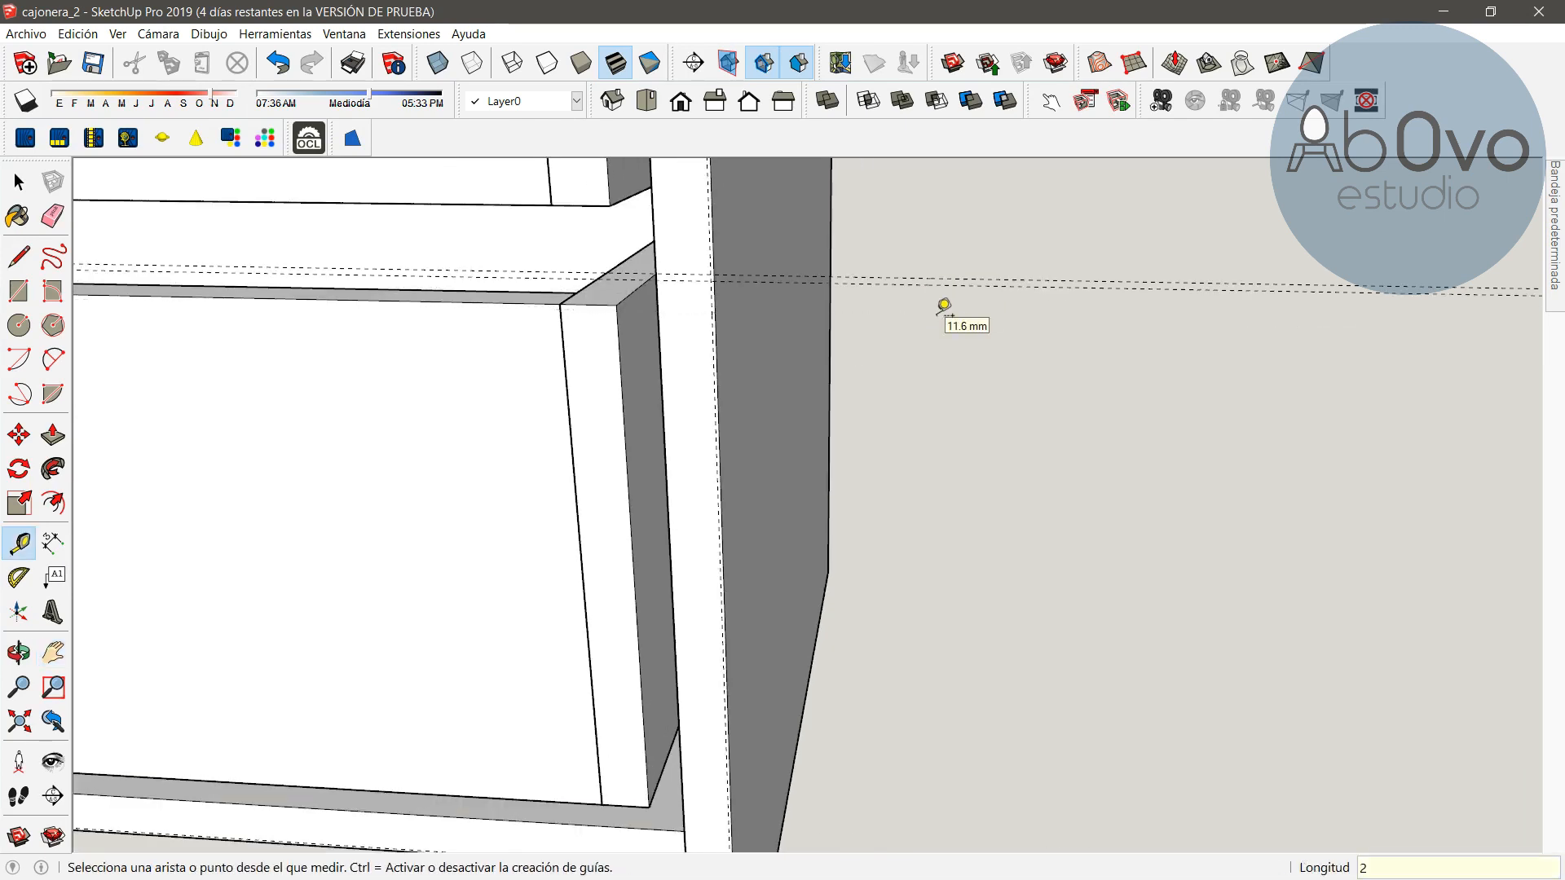
scroll(936, 307, down, 2)
click(910, 294)
text(224)
key(Return)
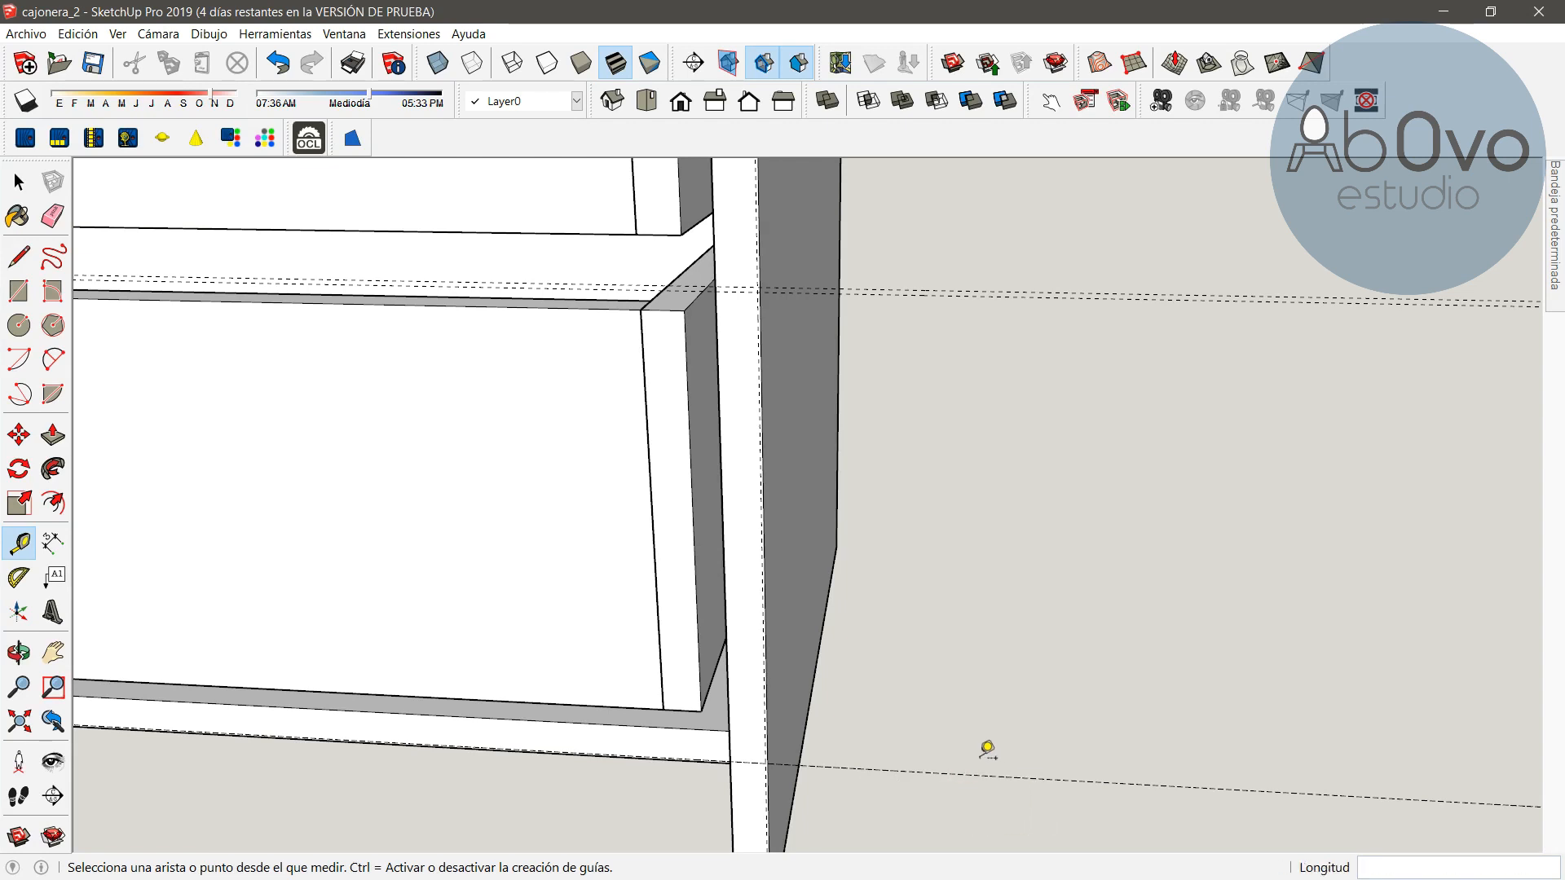
scroll(864, 587, down, 4)
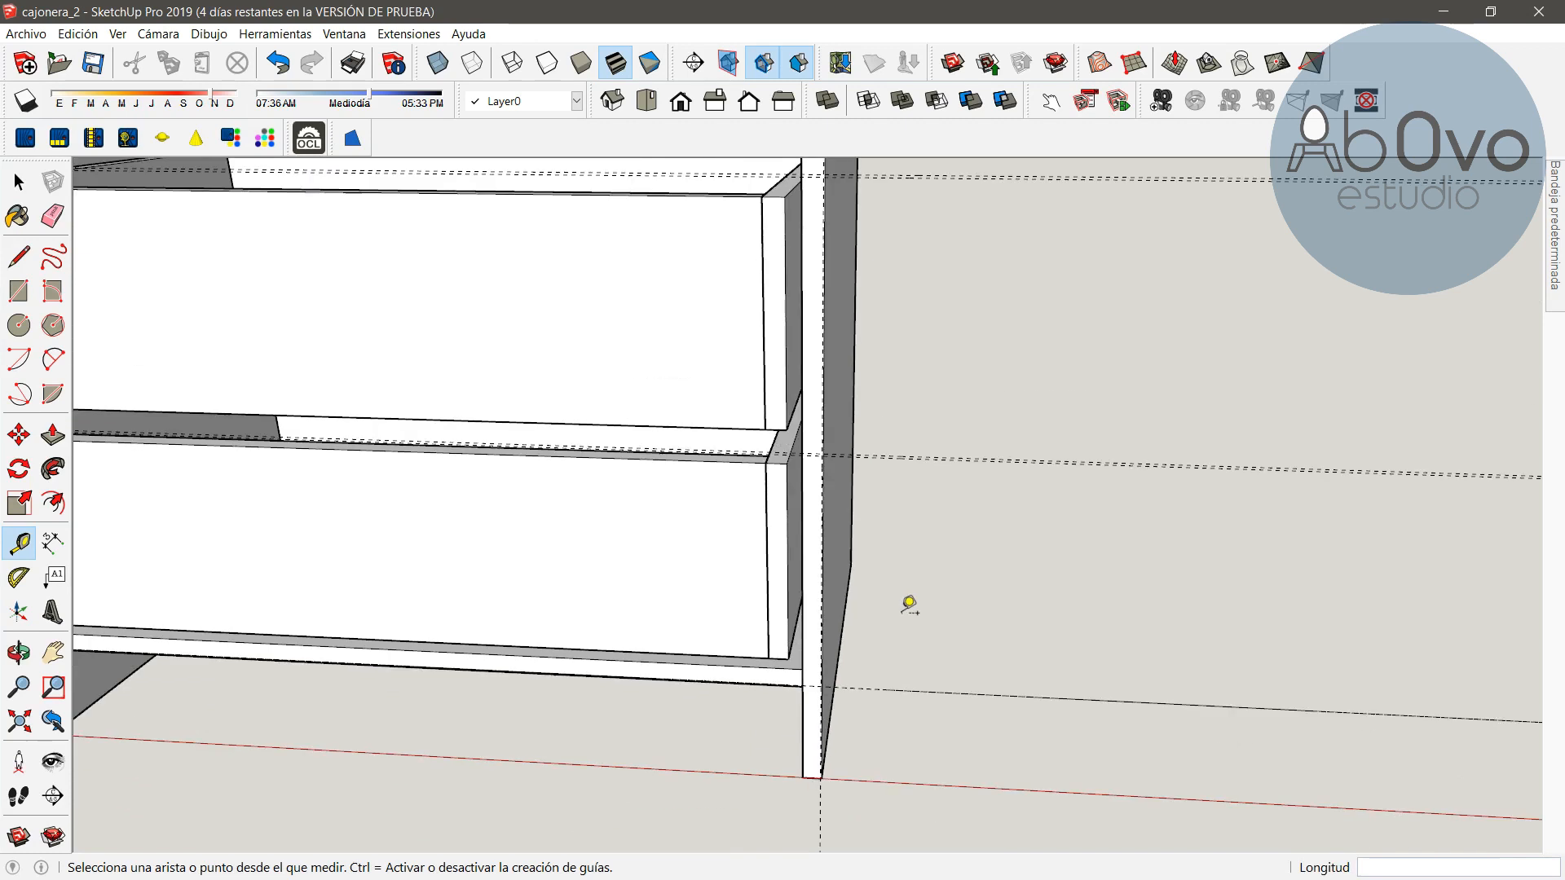
click(19, 652)
drag(470, 534, 743, 528)
scroll(570, 549, up, 5)
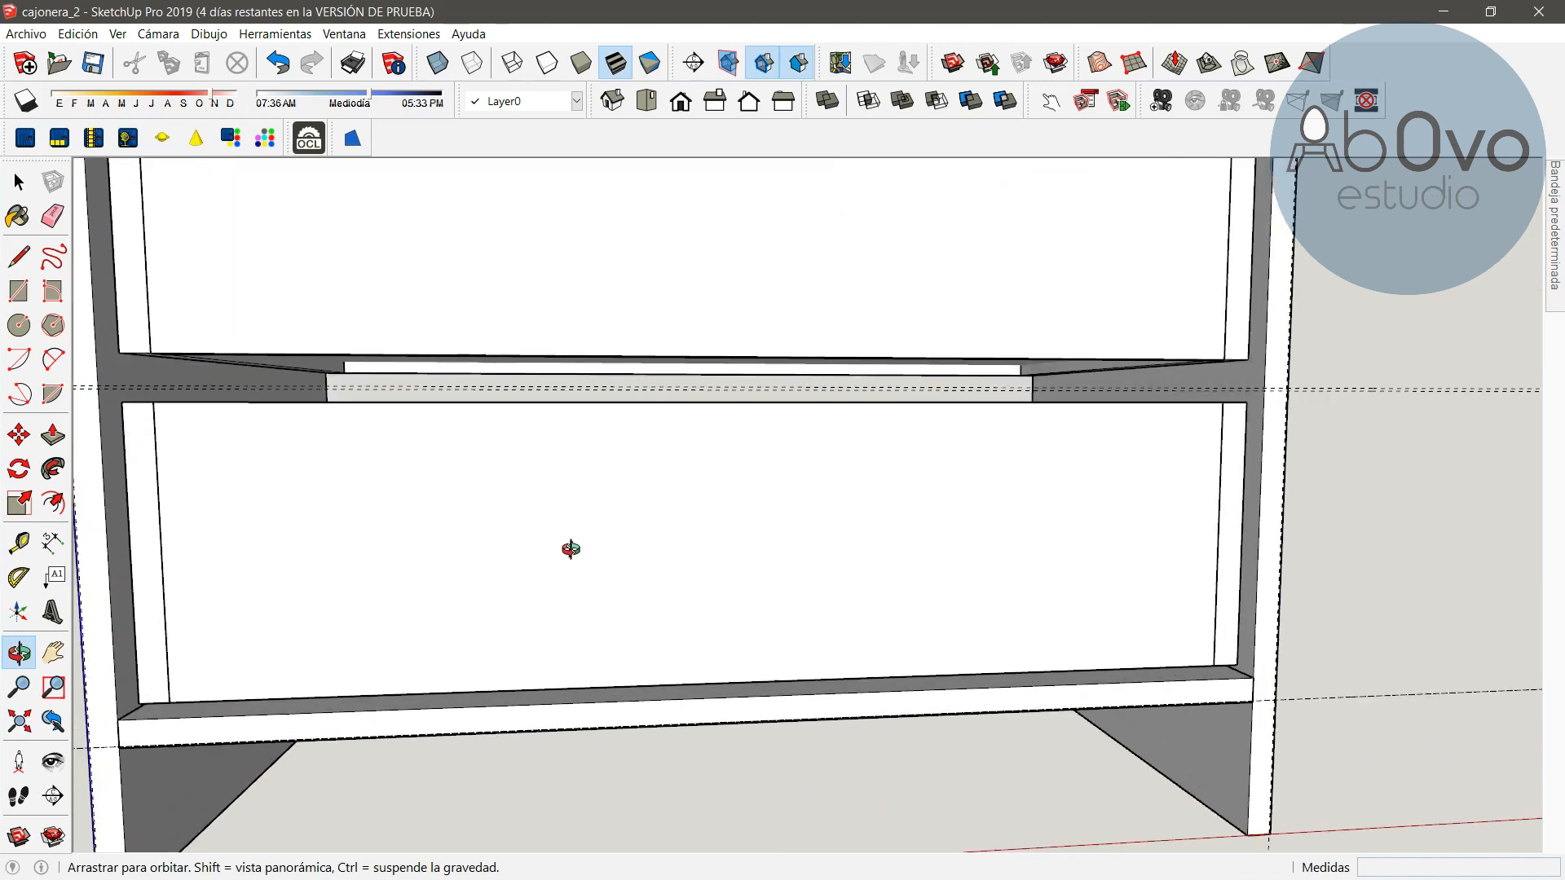
scroll(565, 561, up, 2)
drag(565, 559, 757, 511)
scroll(758, 511, up, 3)
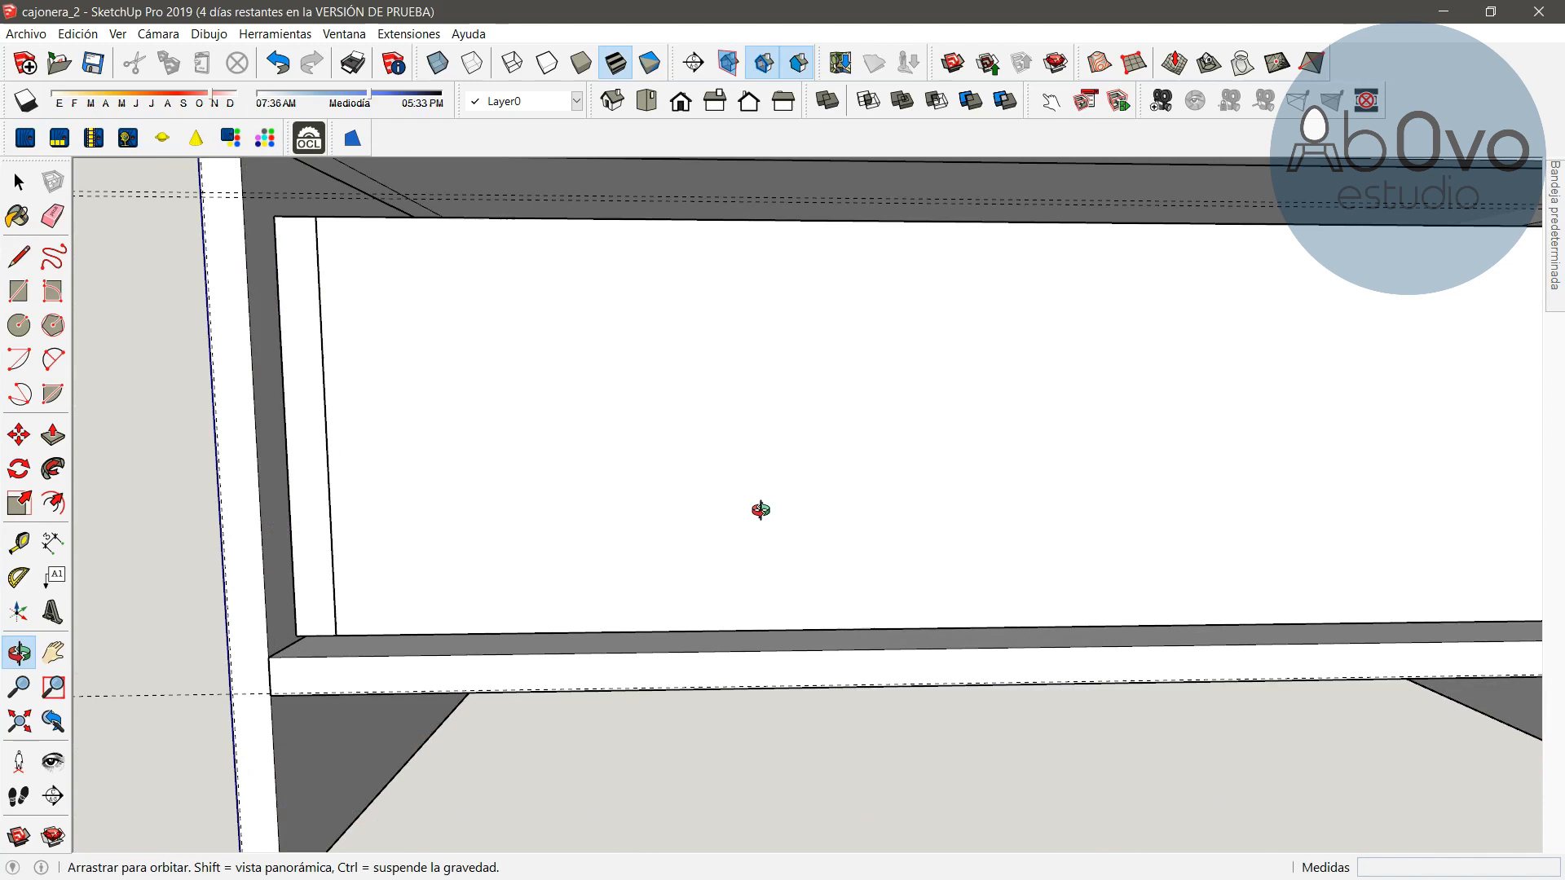
scroll(665, 558, up, 3)
shift+drag(433, 594, 1011, 407)
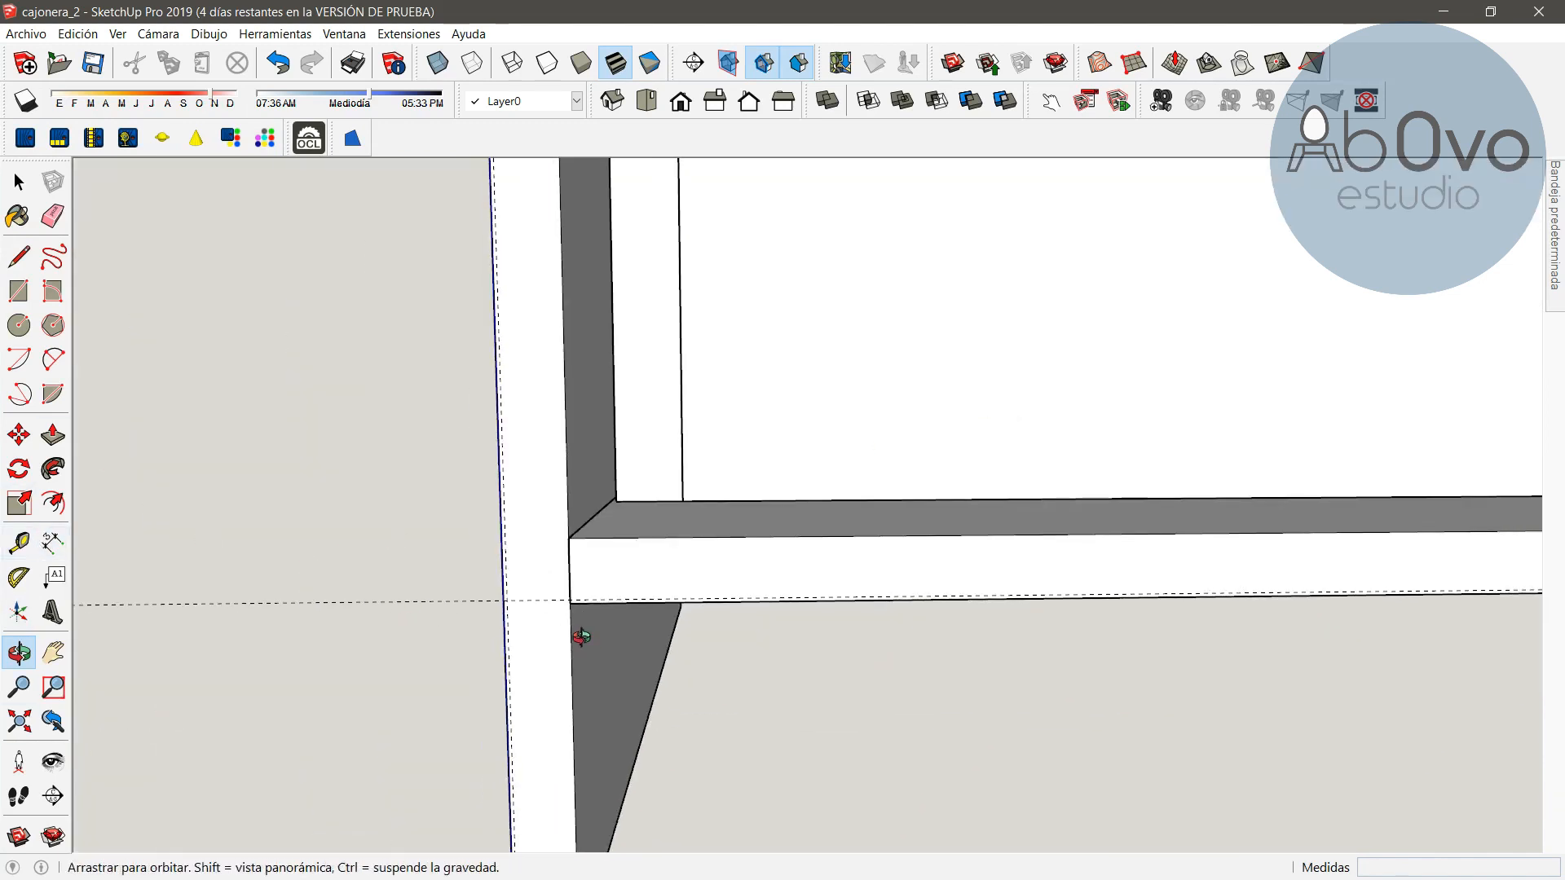
key(r)
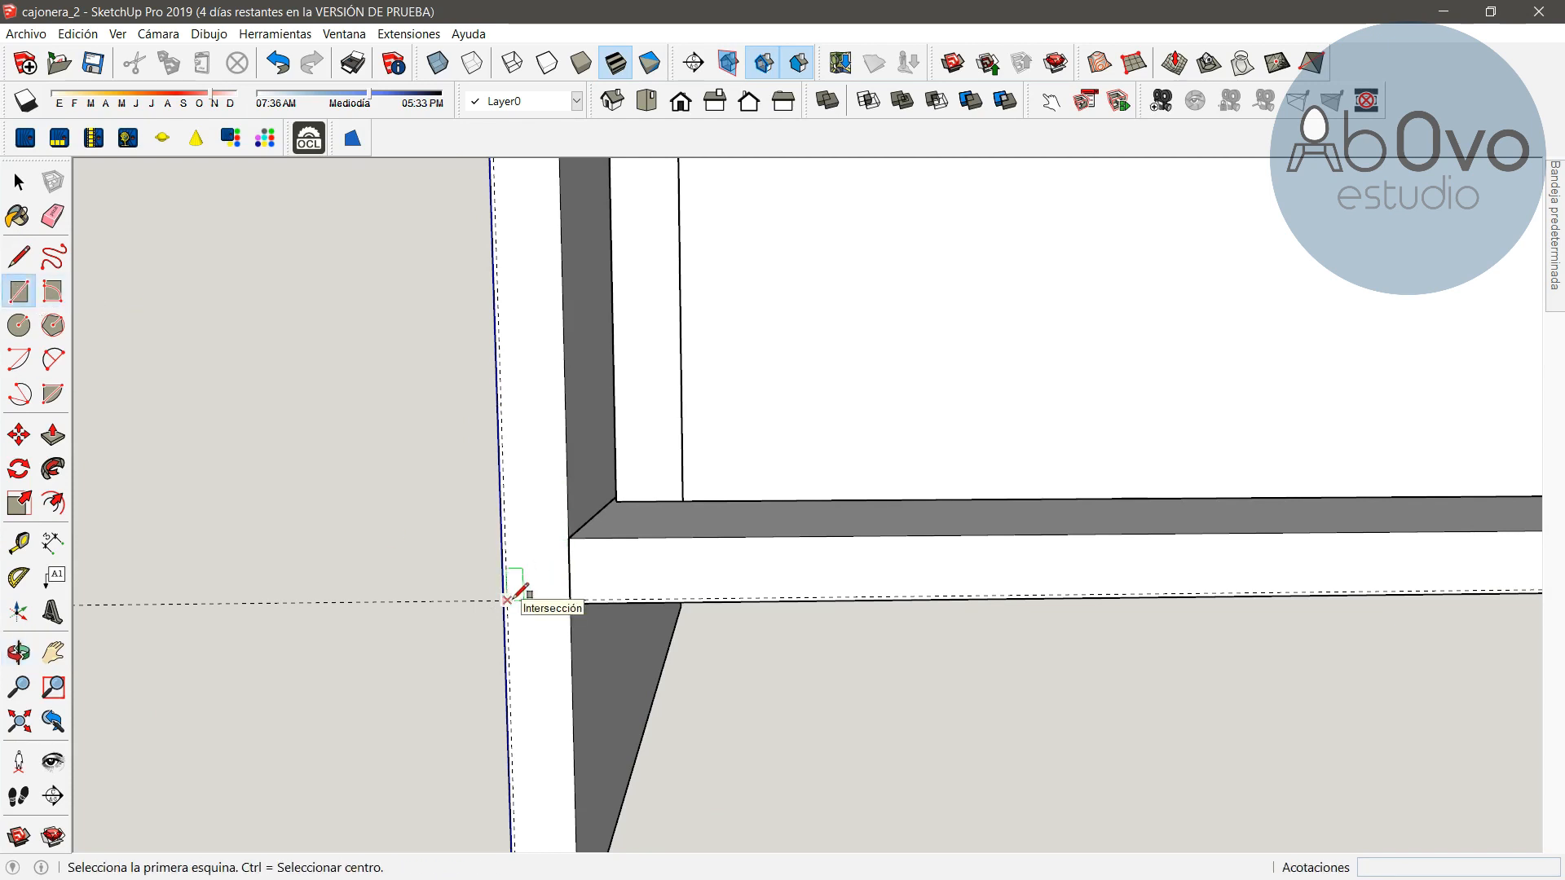
click(507, 601)
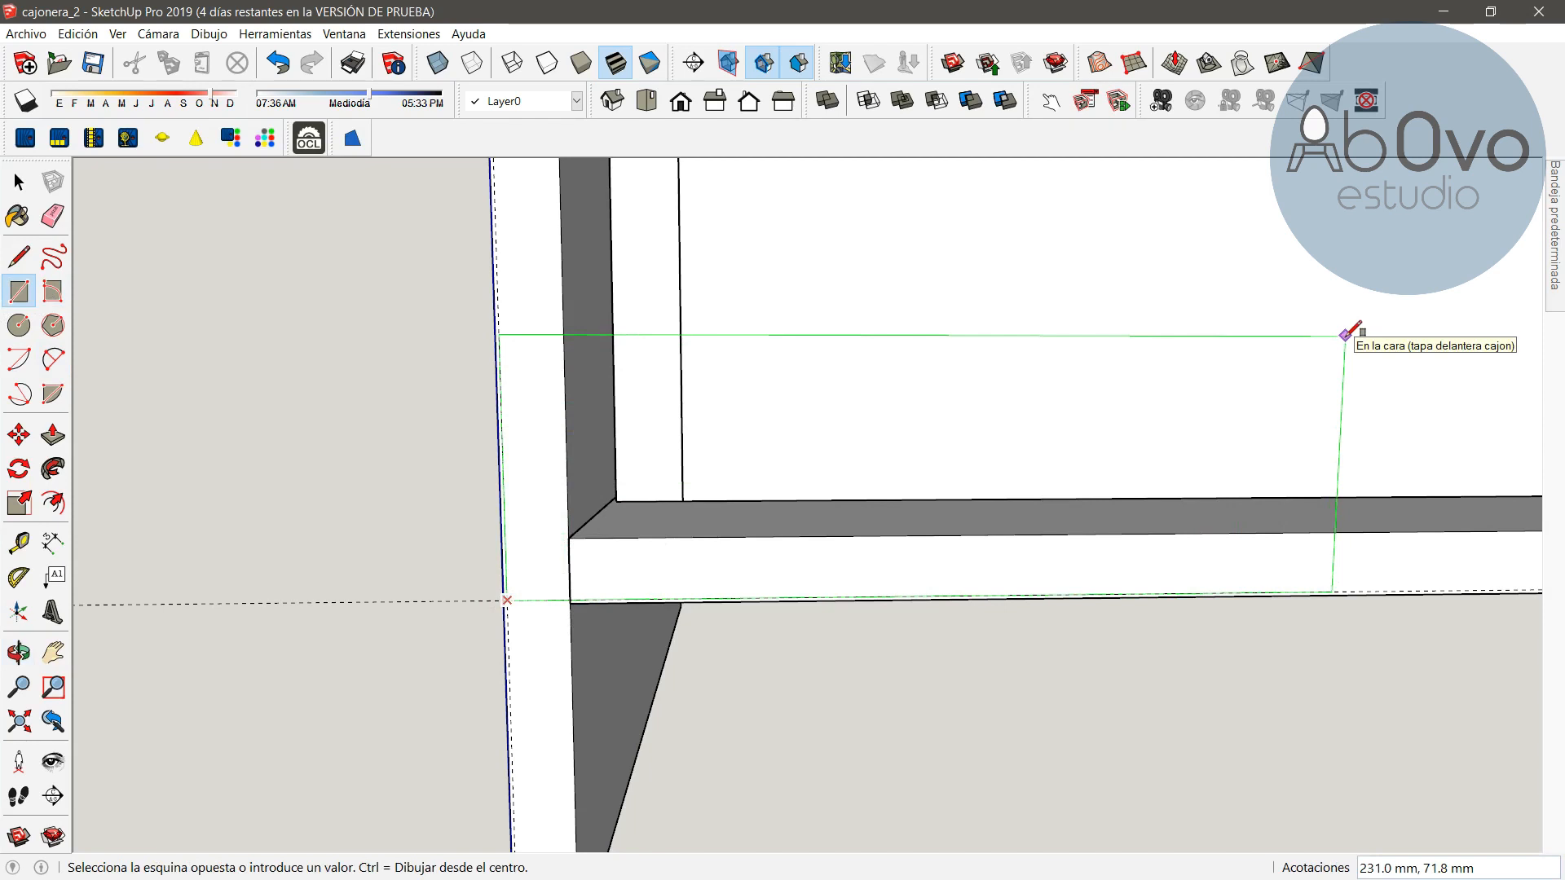
key(f)
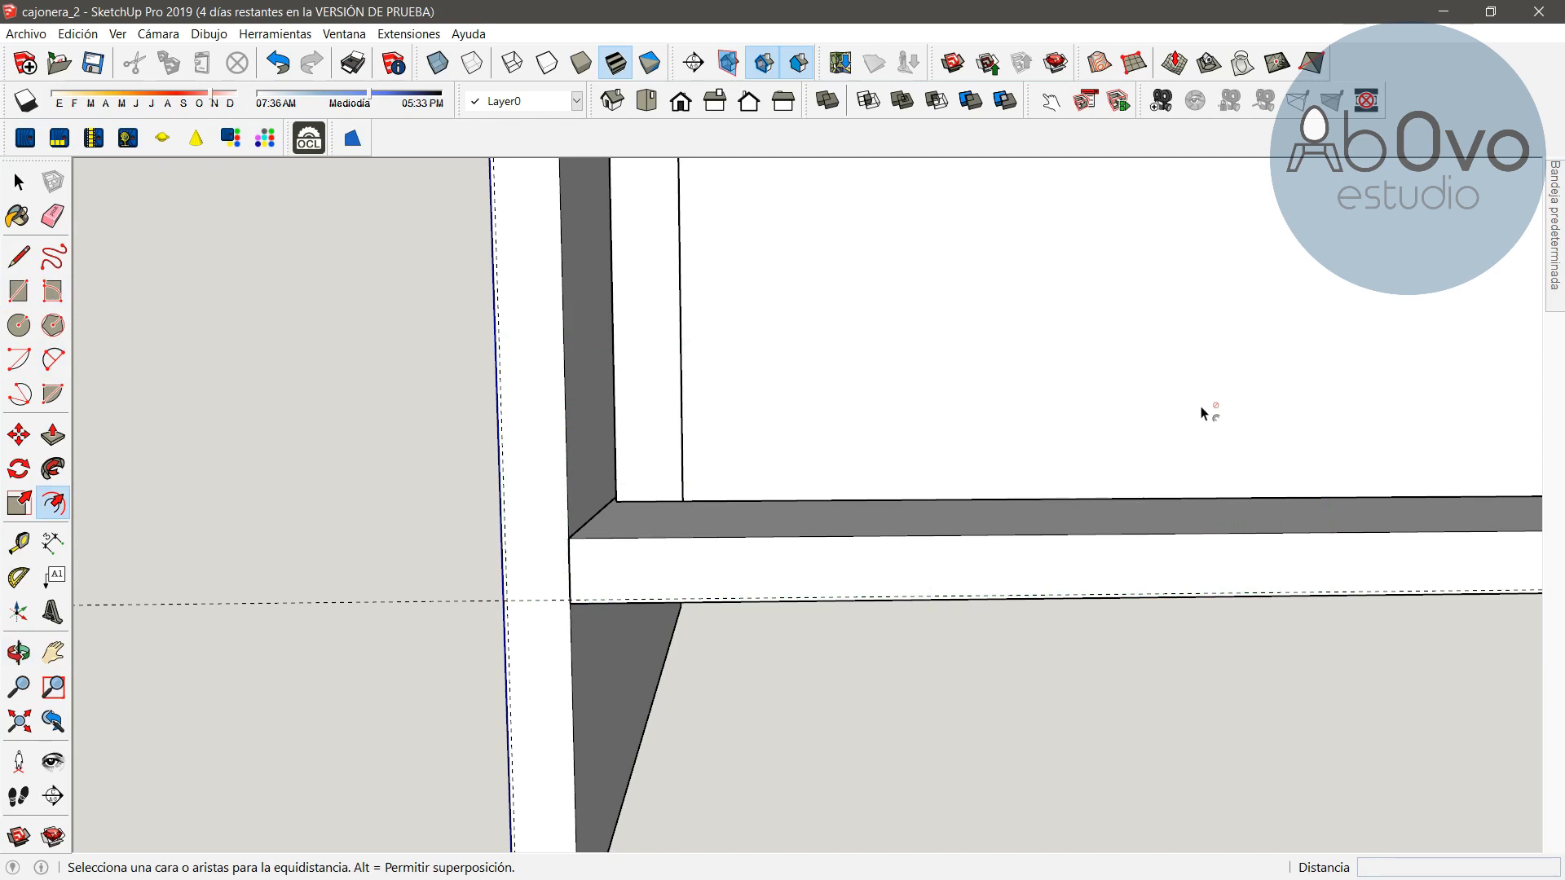
Draw a 798 mm by 224 mm rectangle for the lowest drawer front between the guide line intersections
key(h)
drag(1334, 348, 1268, 305)
click(18, 182)
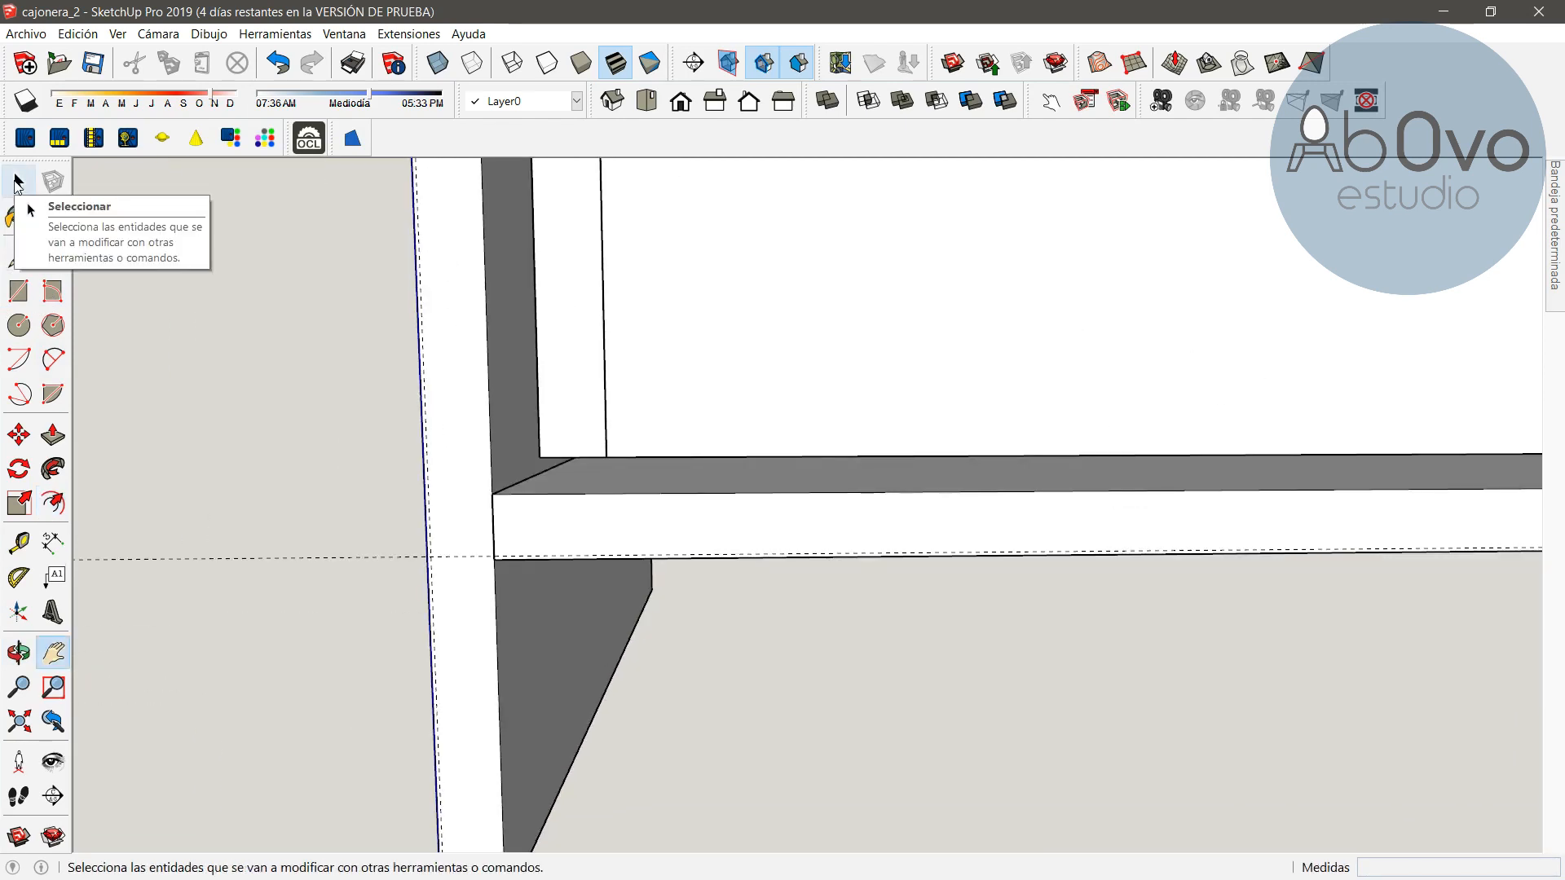
click(18, 291)
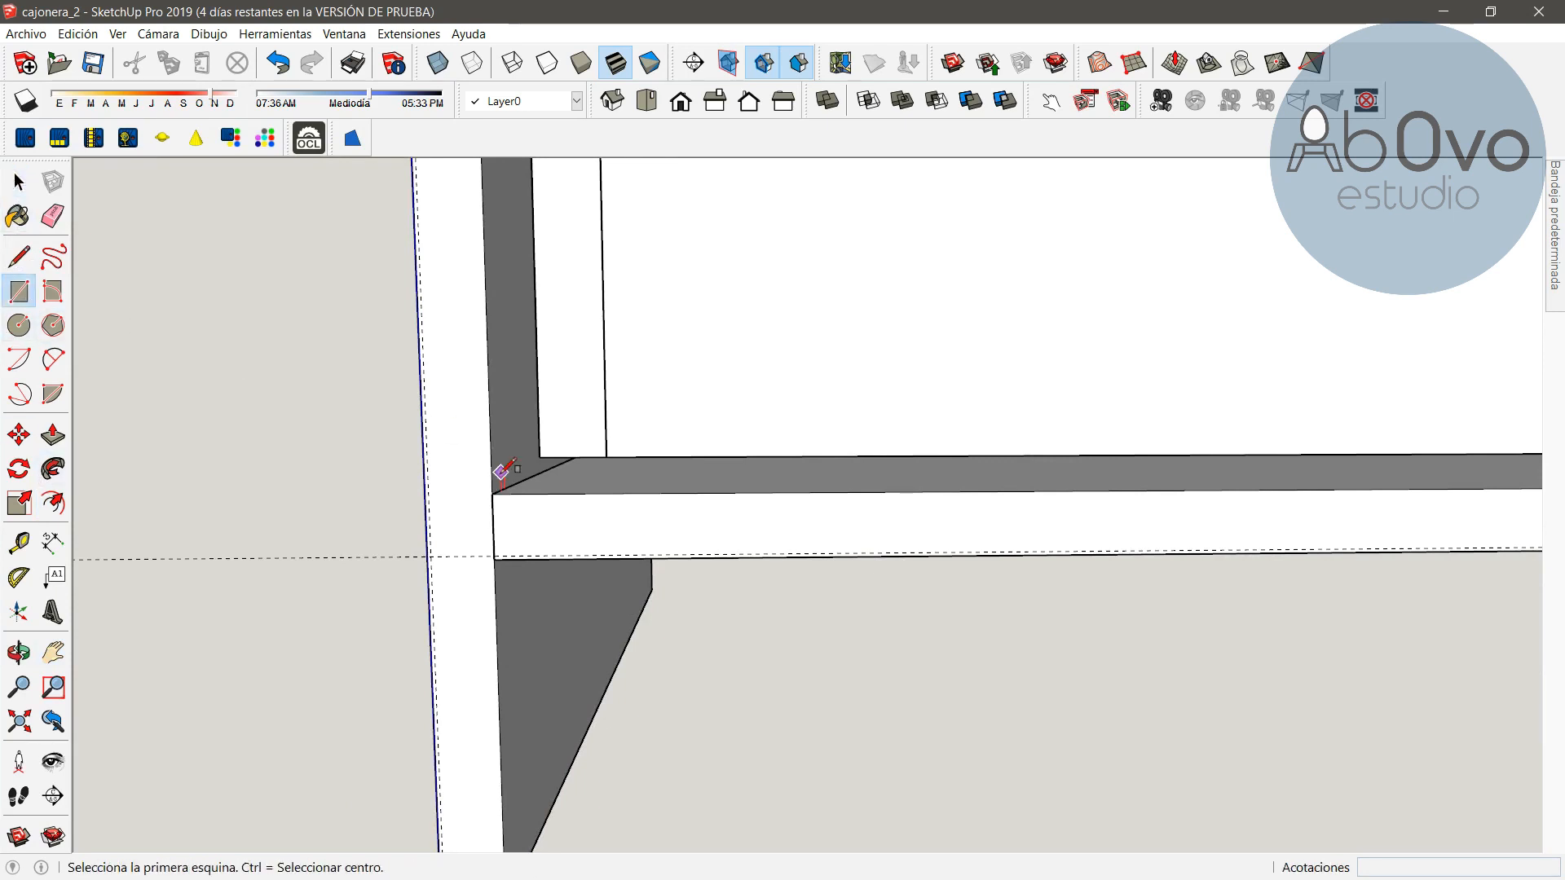
click(430, 557)
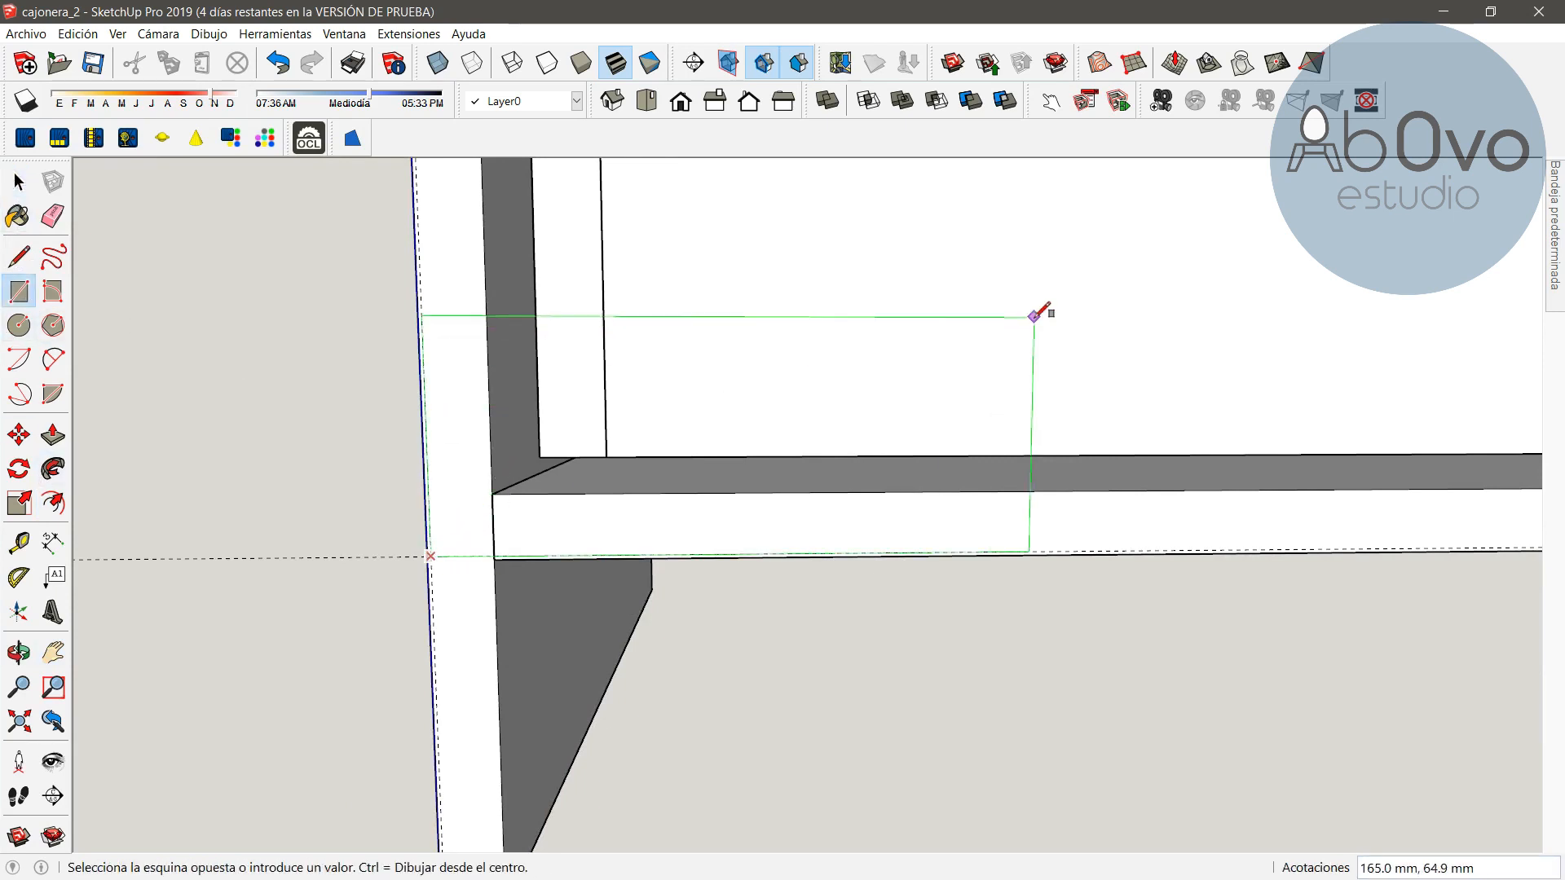
key(h)
drag(1336, 269, 766, 518)
scroll(1195, 399, down, 4)
mouse_move(1379, 352)
mouse_down()
mouse_move(900, 498)
mouse_move(445, 563)
mouse_up()
drag(988, 479, 813, 511)
scroll(838, 493, up, 5)
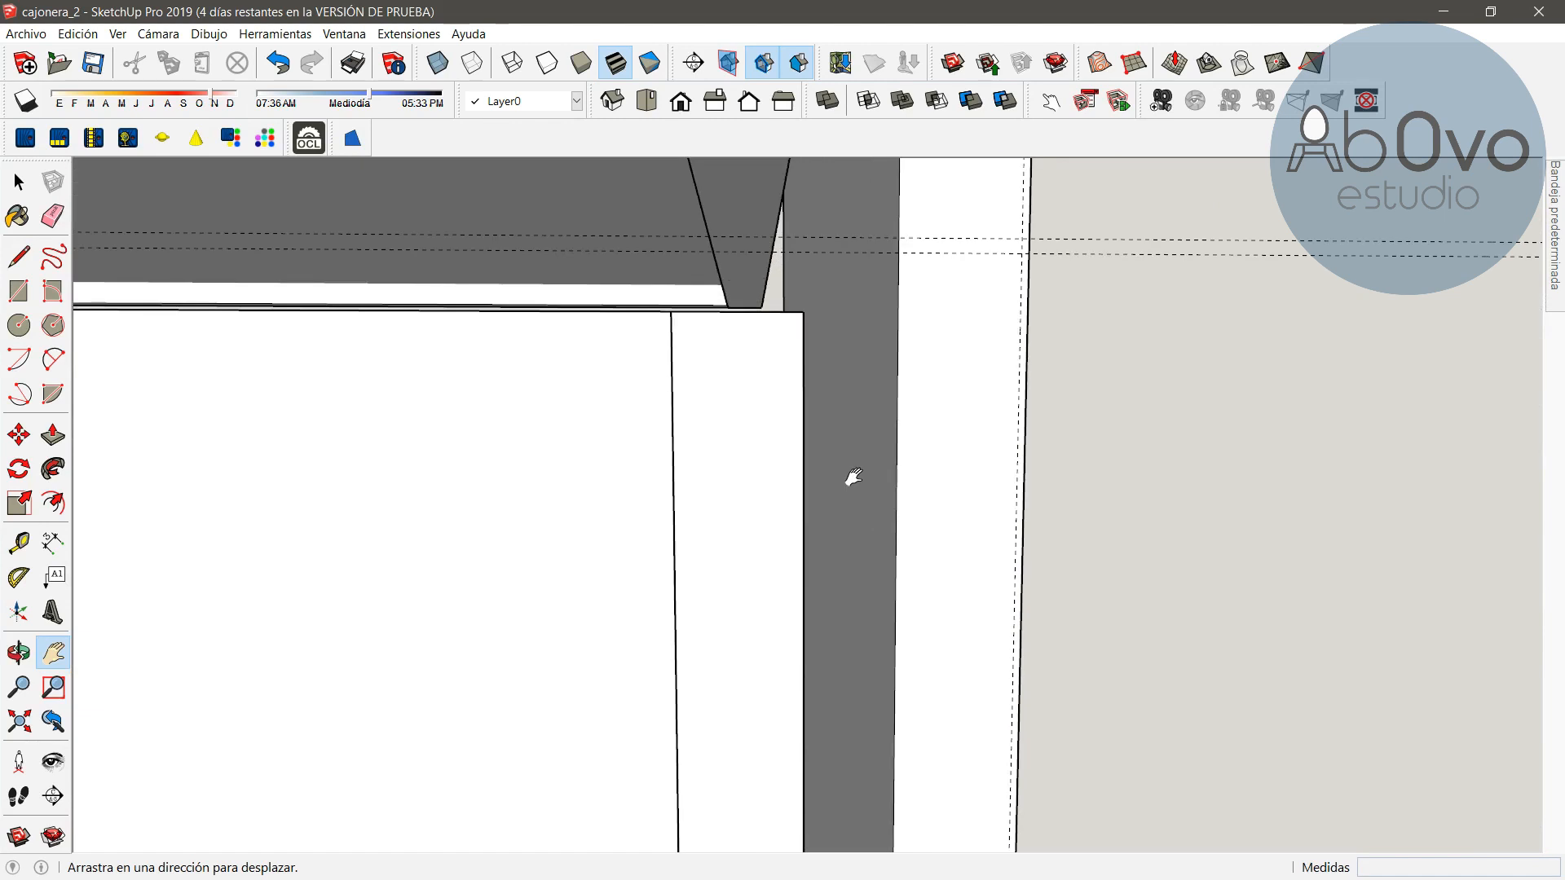
key(Escape)
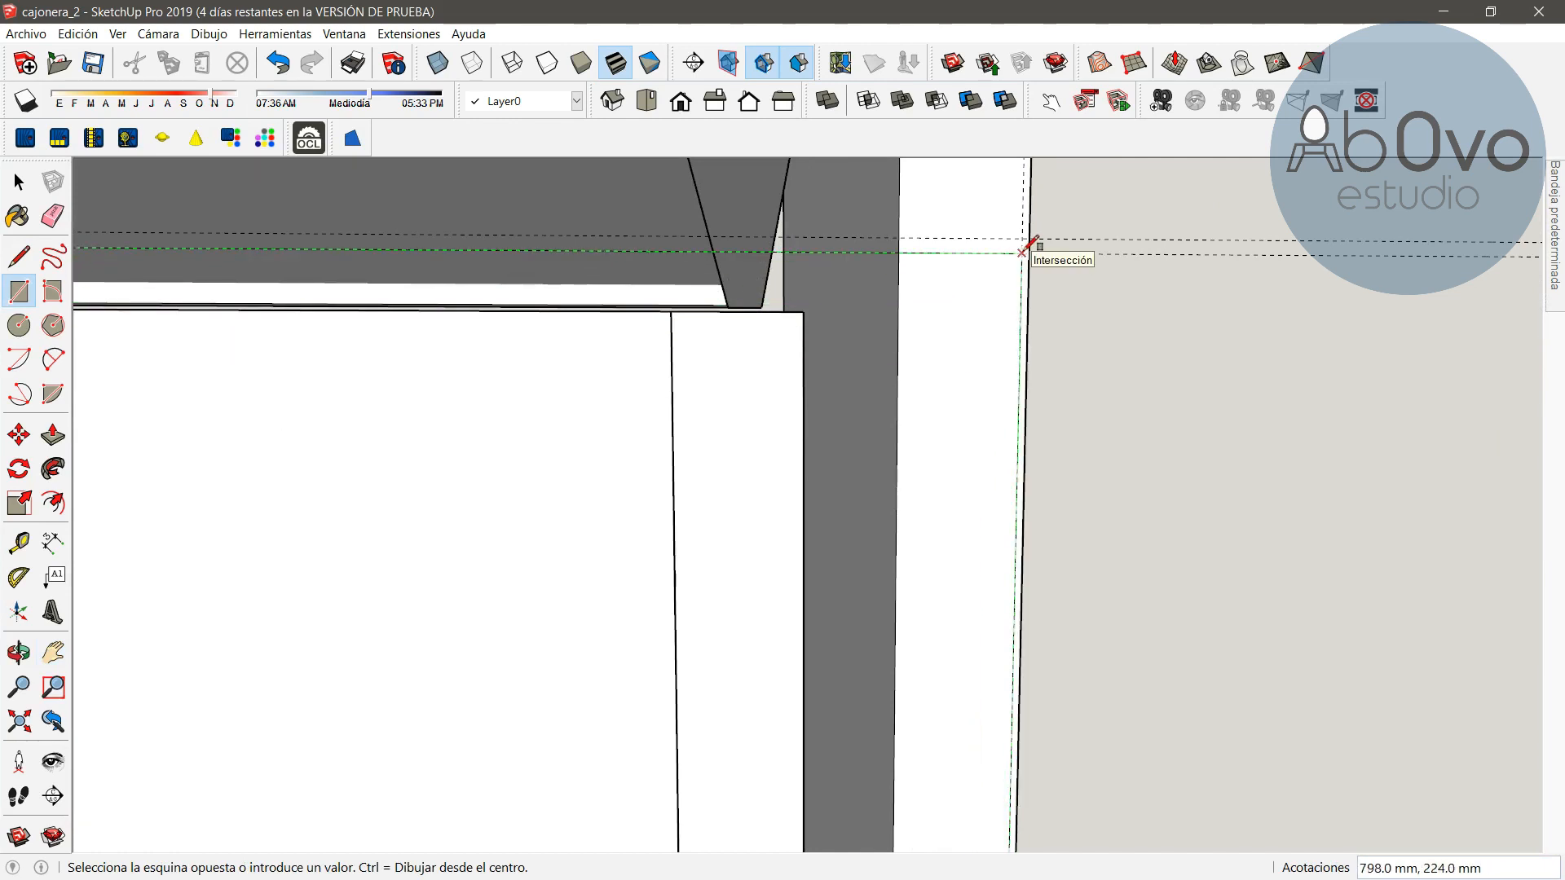
click(1024, 251)
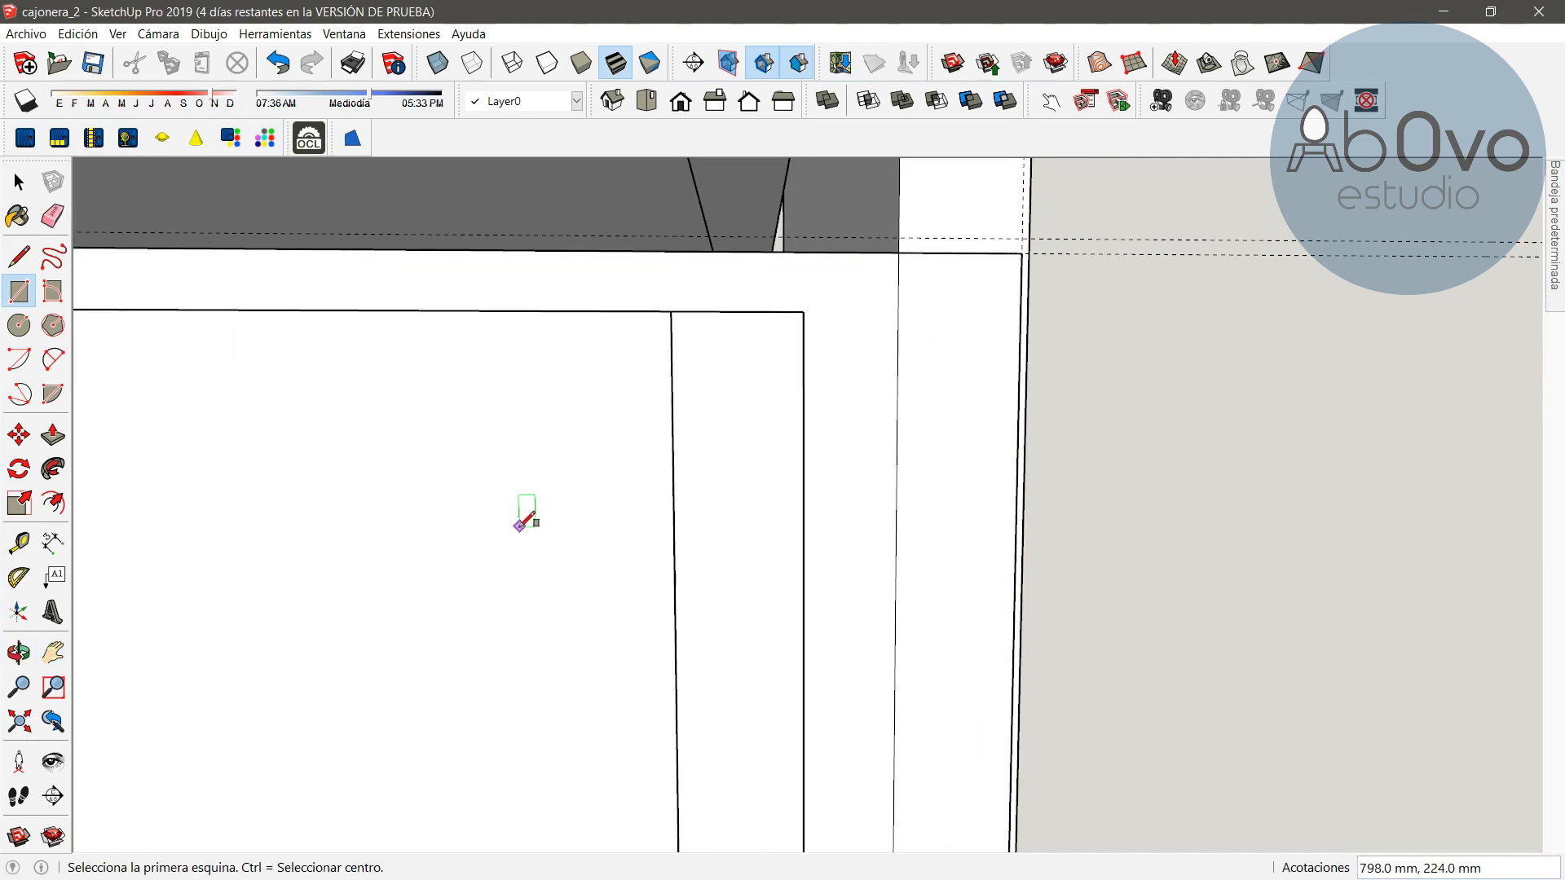
Select the rectangle and make it a component named tapa cajon
click(19, 186)
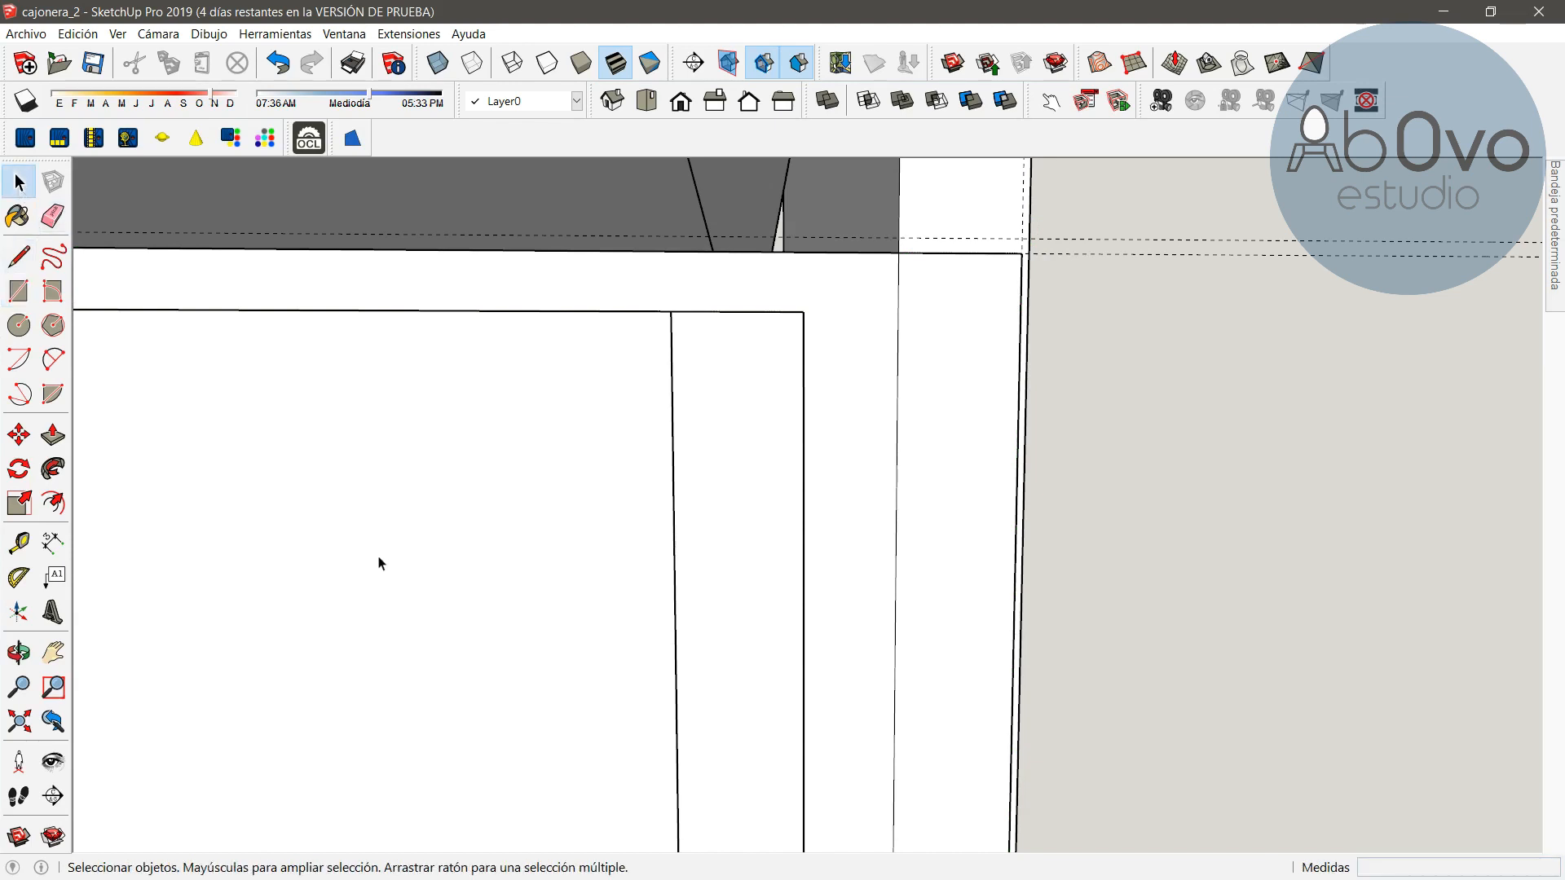
double_click(379, 563)
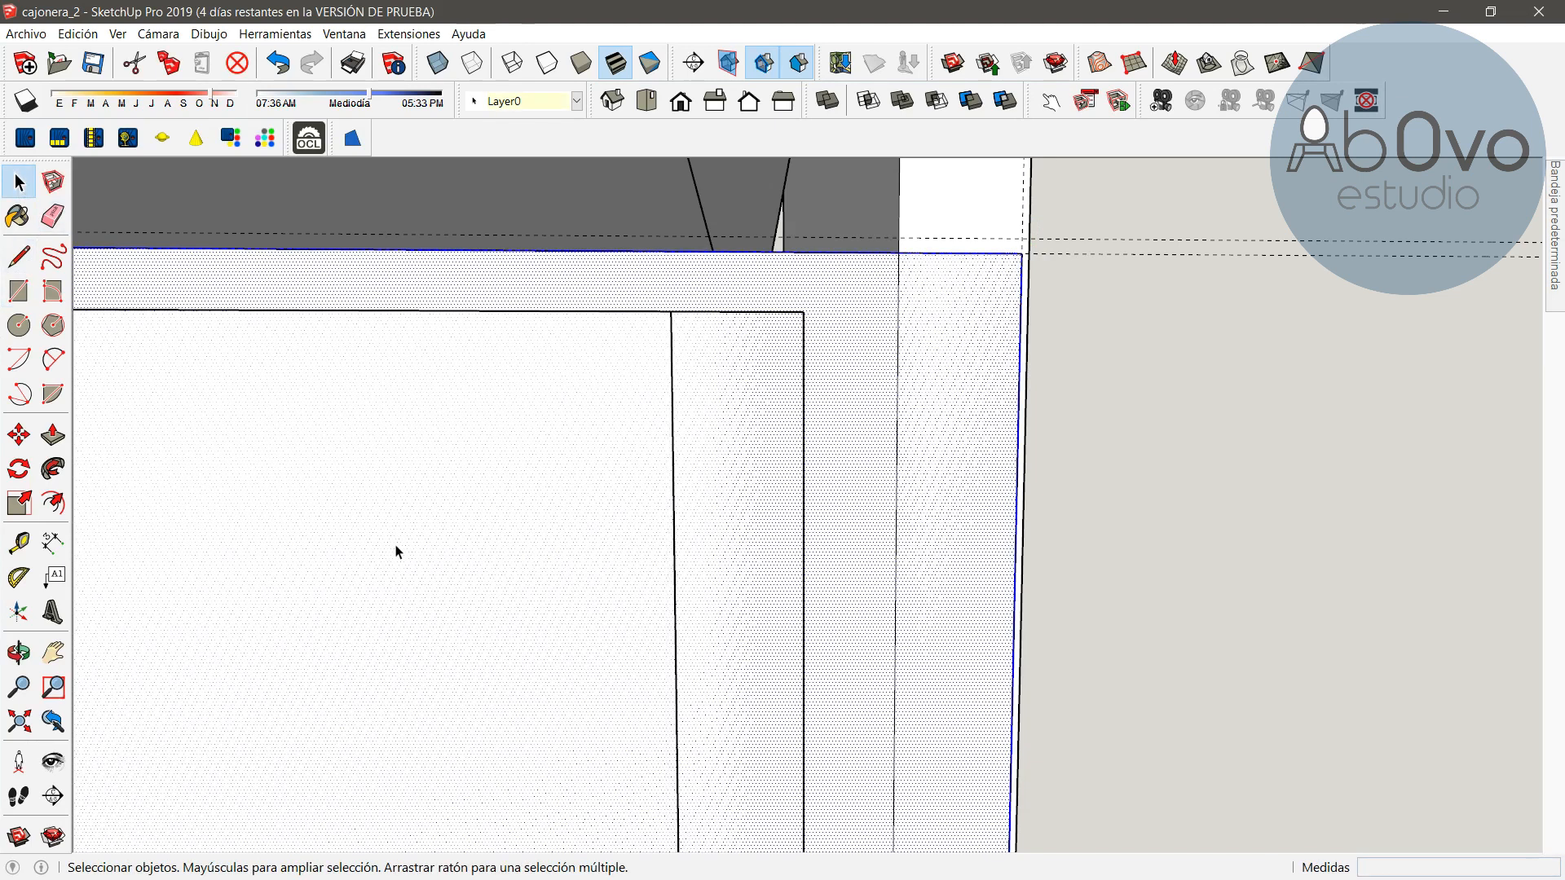
right_click(428, 506)
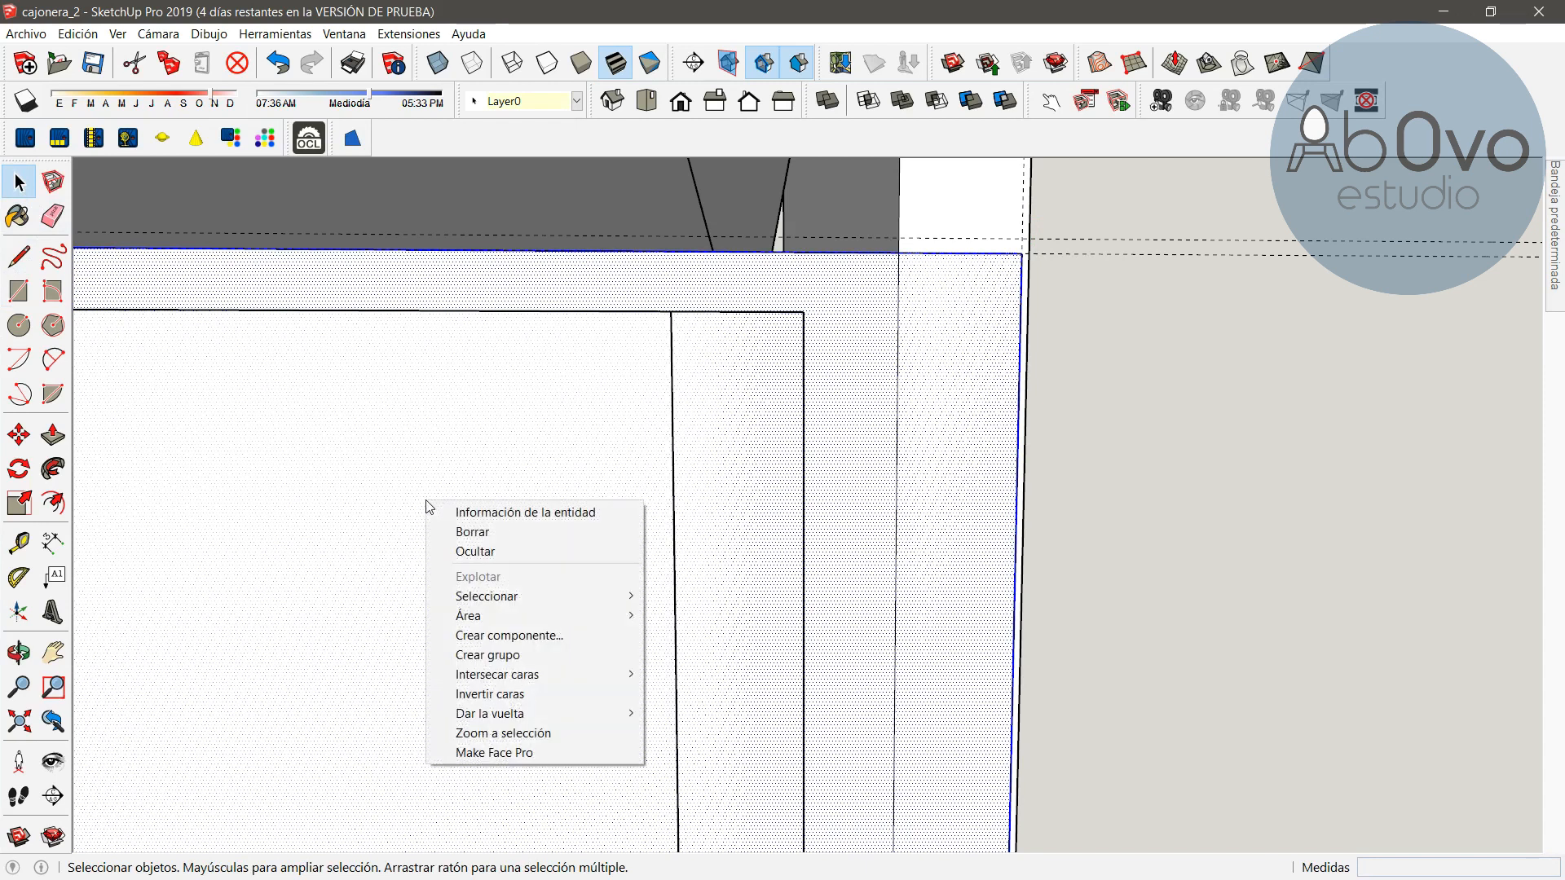
click(523, 634)
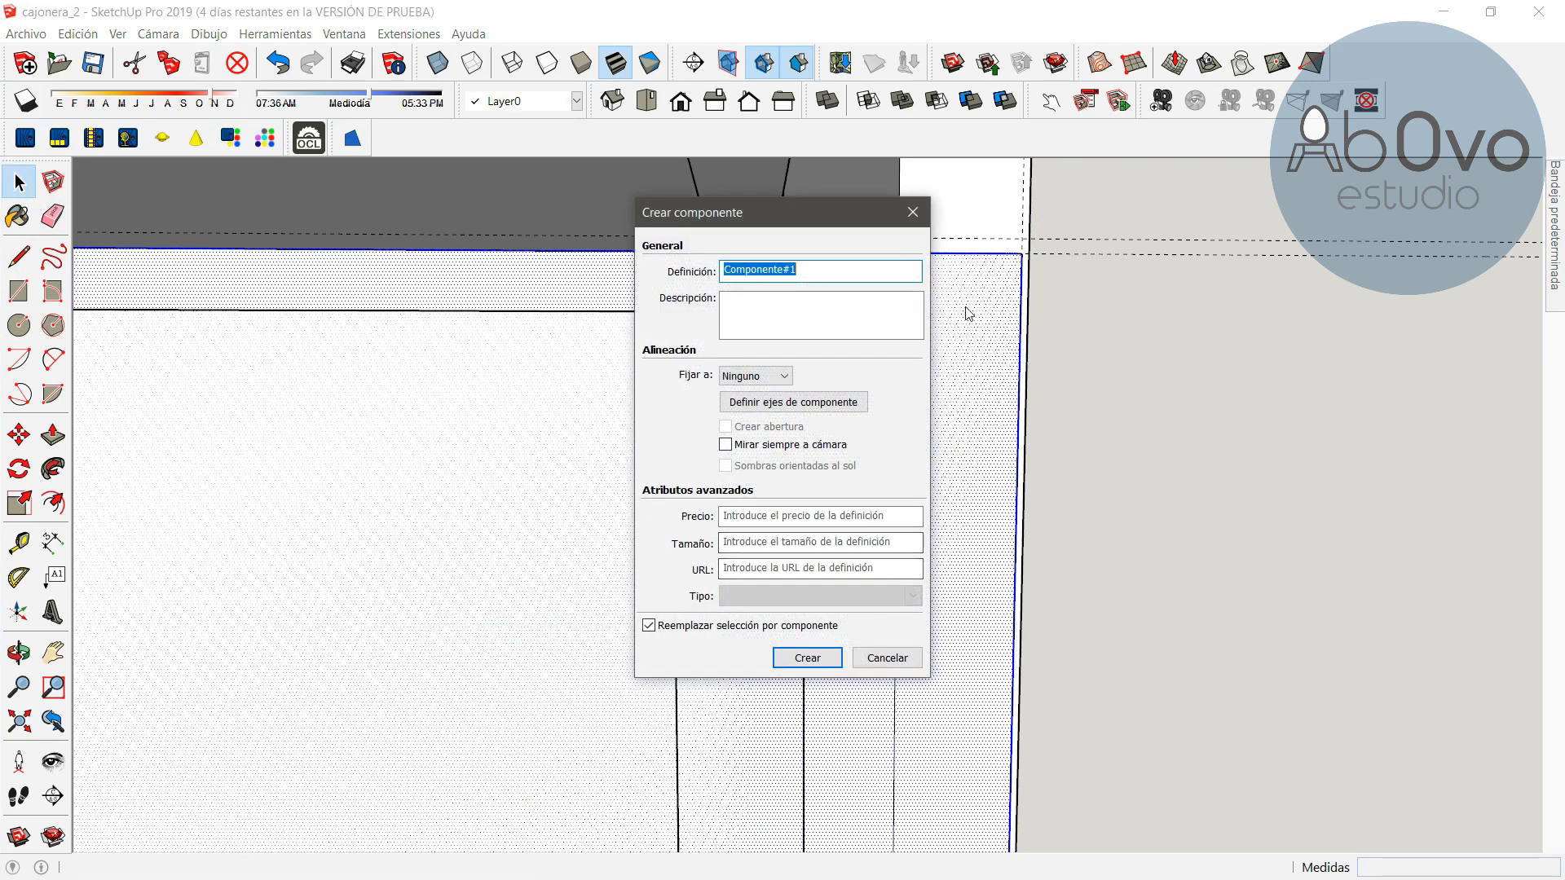
text(tapa cajon)
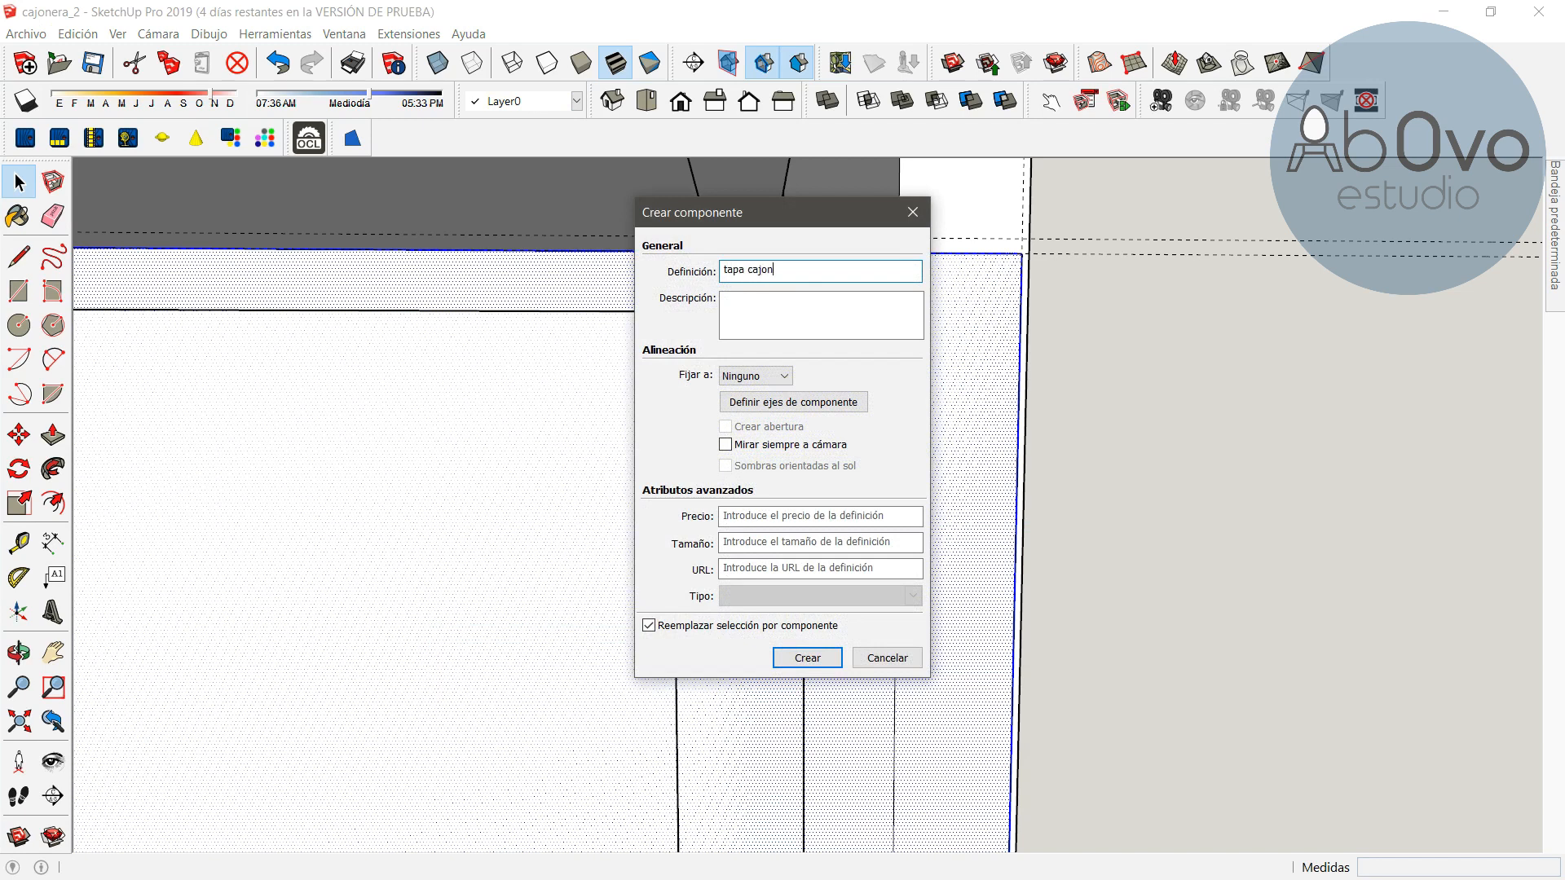
key(Return)
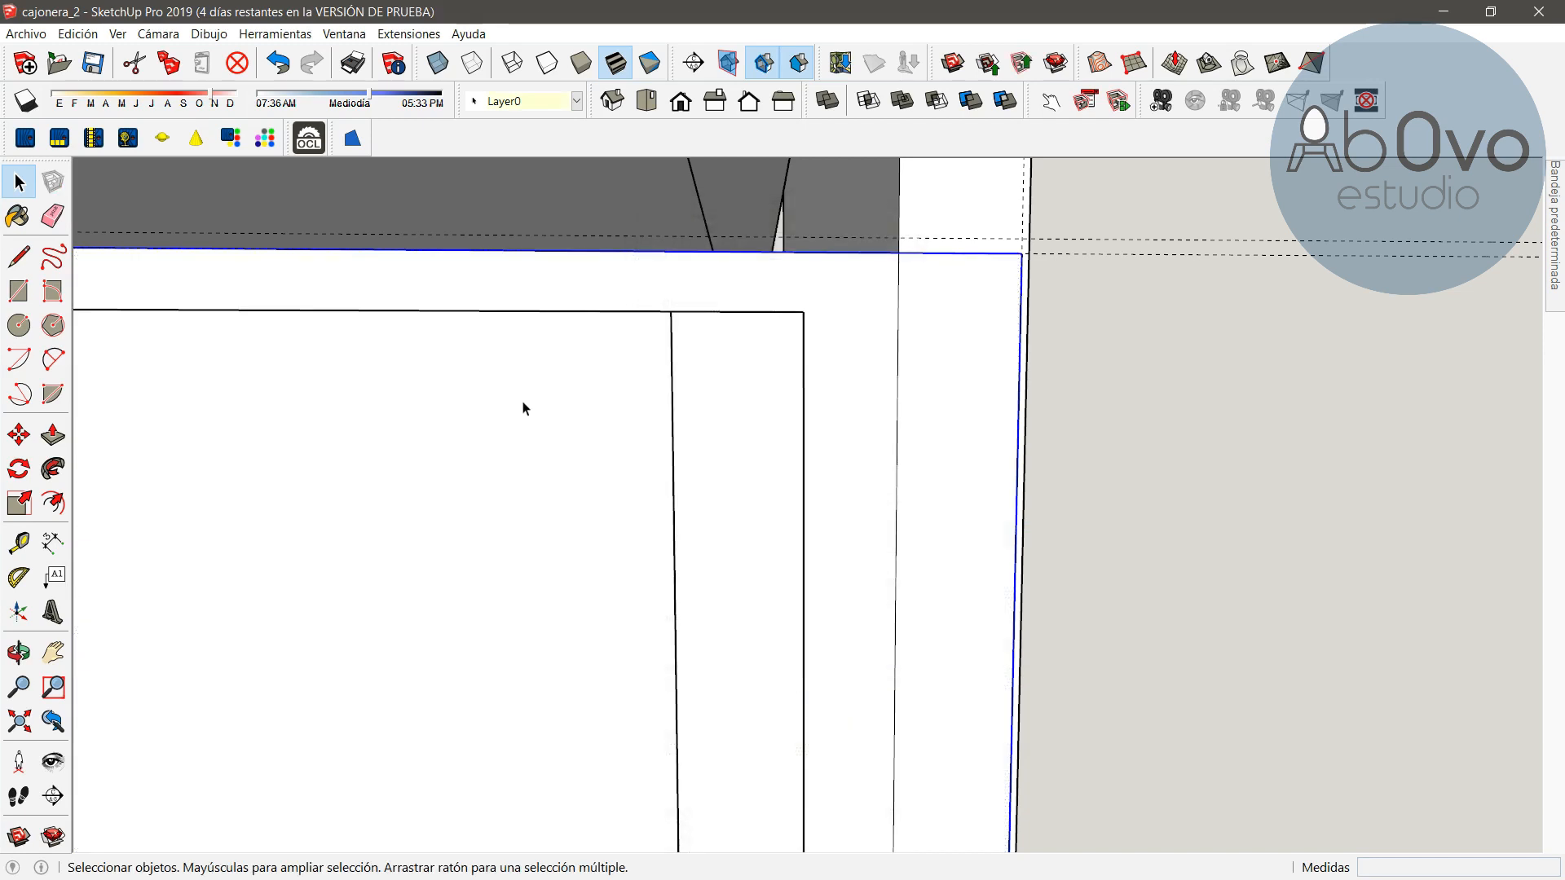
Inside the tapa cajon component, push/pull the drawer front face 15 mm
double_click(493, 432)
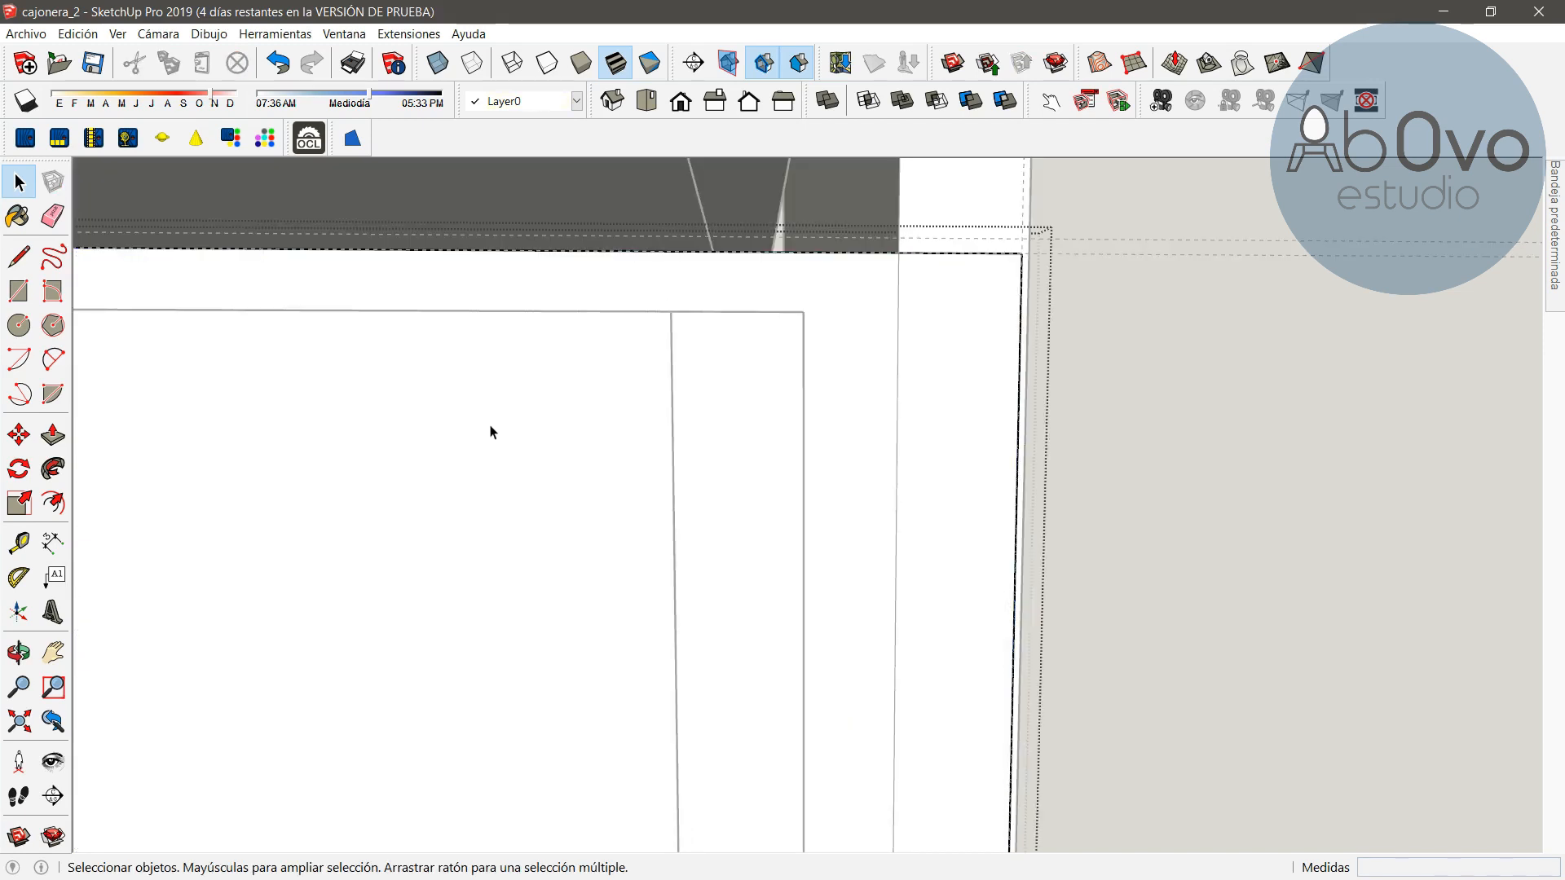
right_click(452, 447)
key(Escape)
key(p)
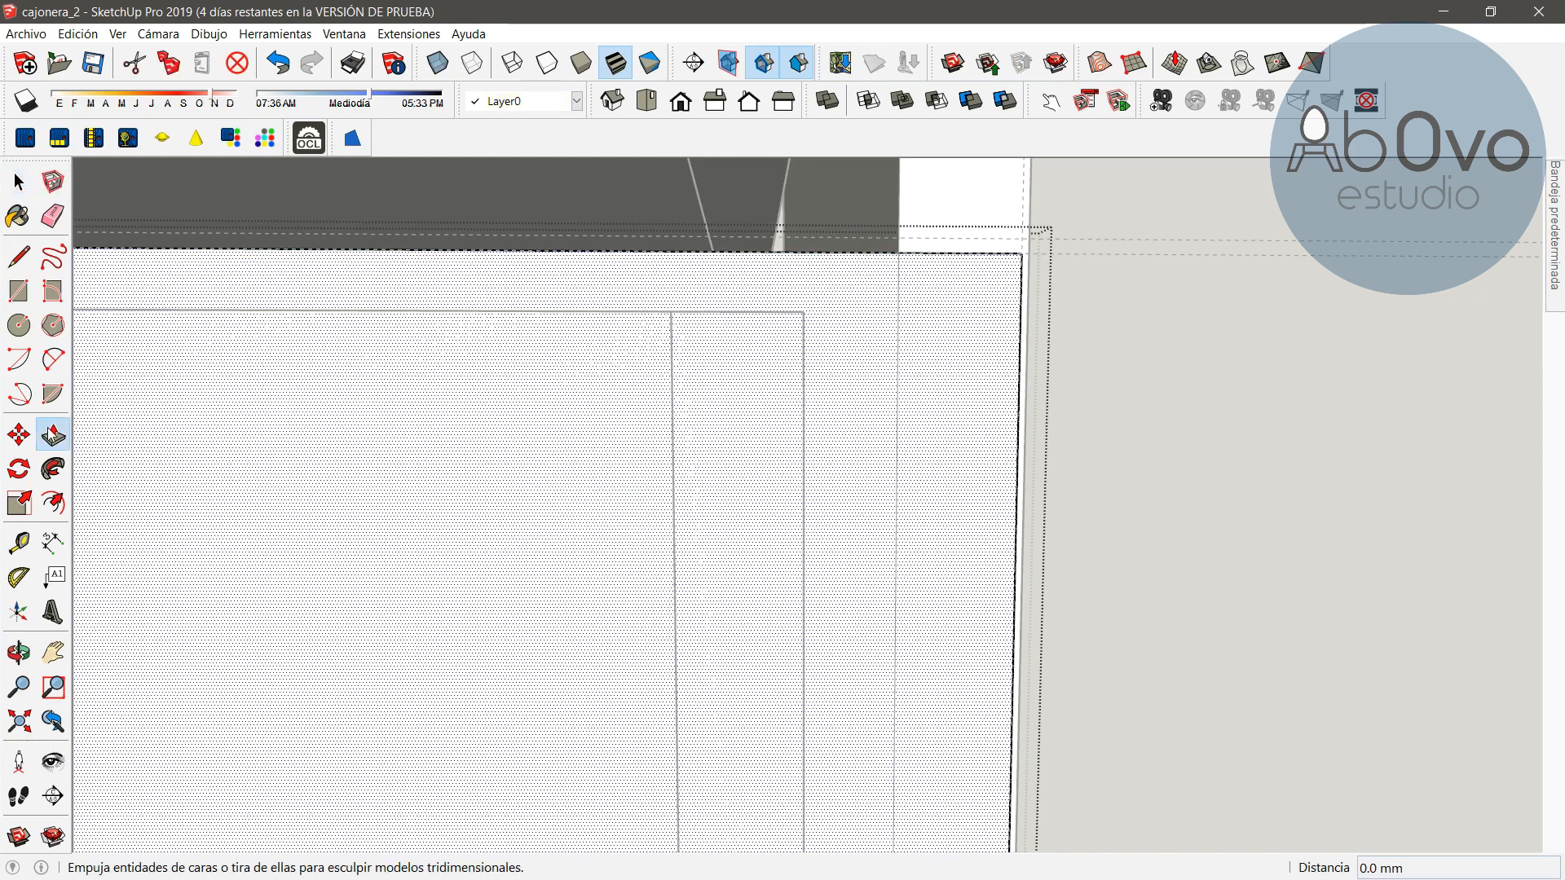
click(481, 479)
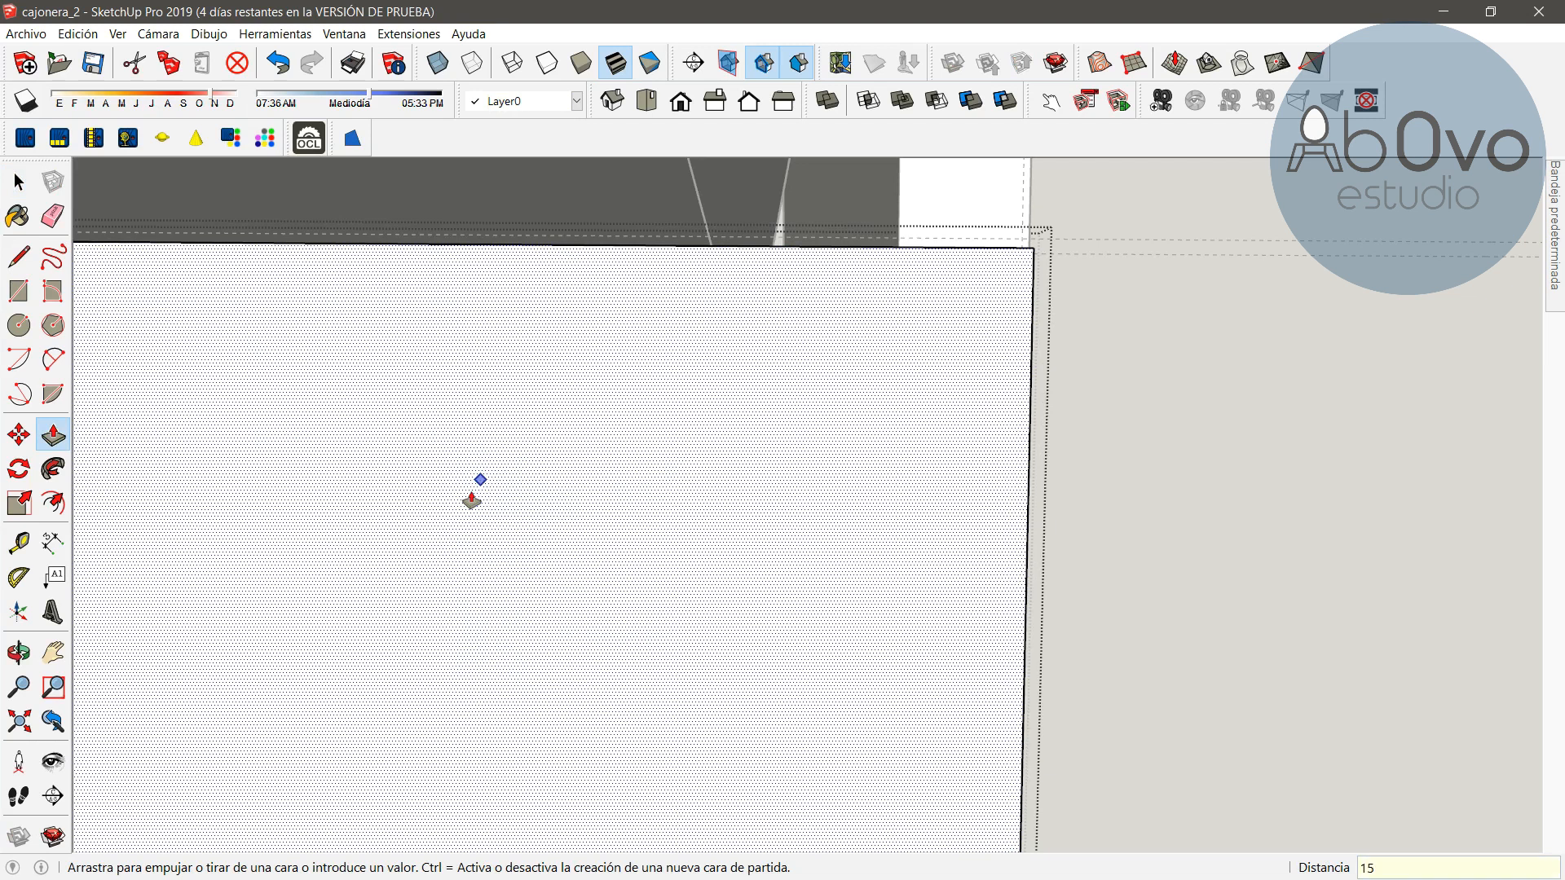
text(15)
key(Return)
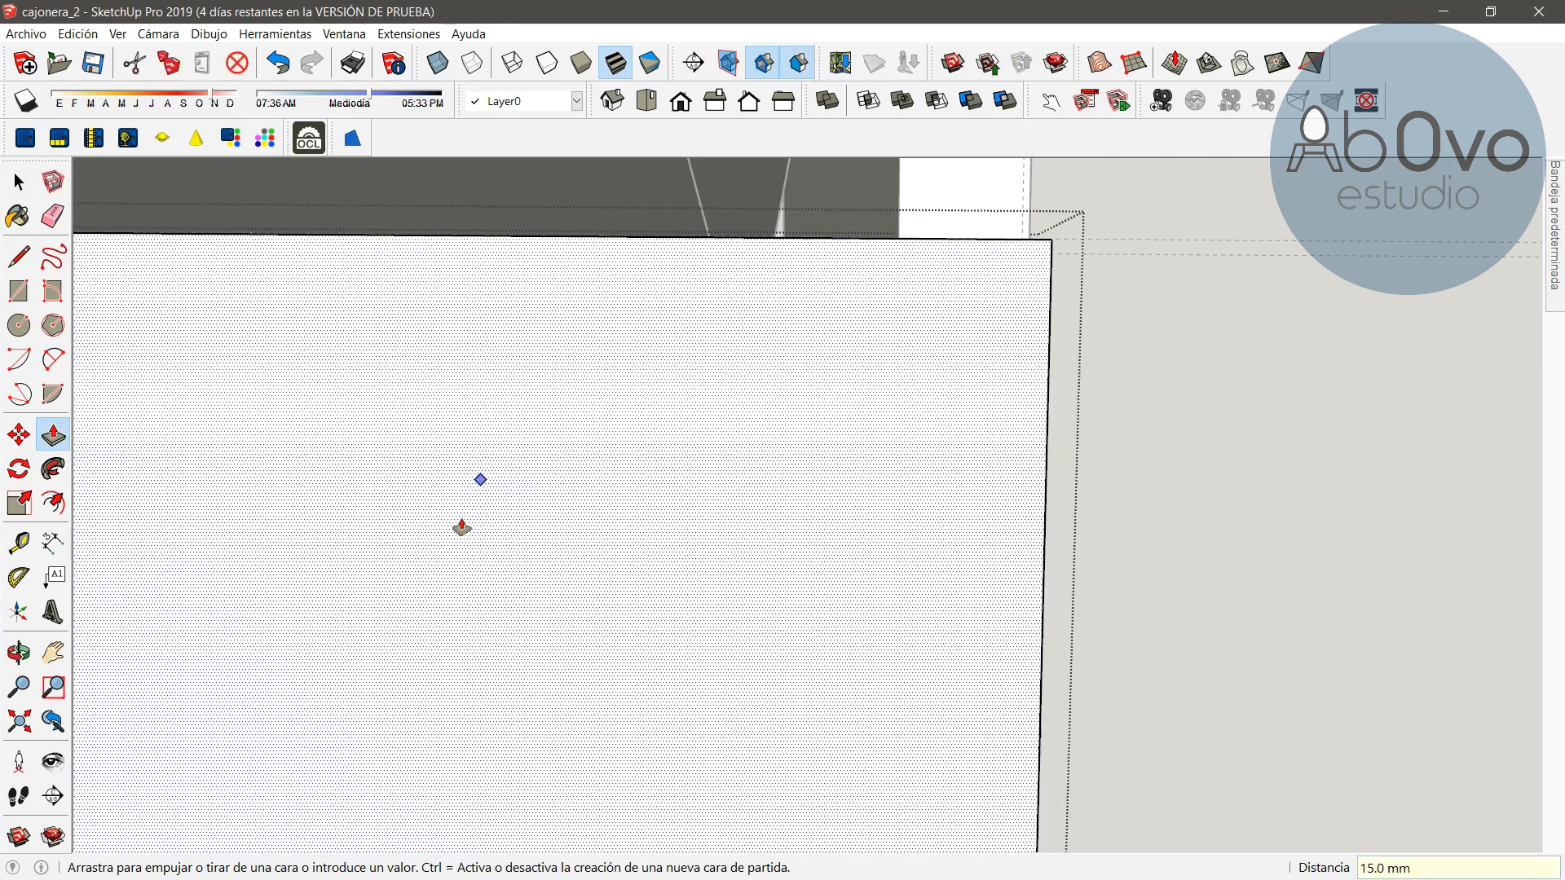
click(19, 652)
drag(824, 559, 590, 747)
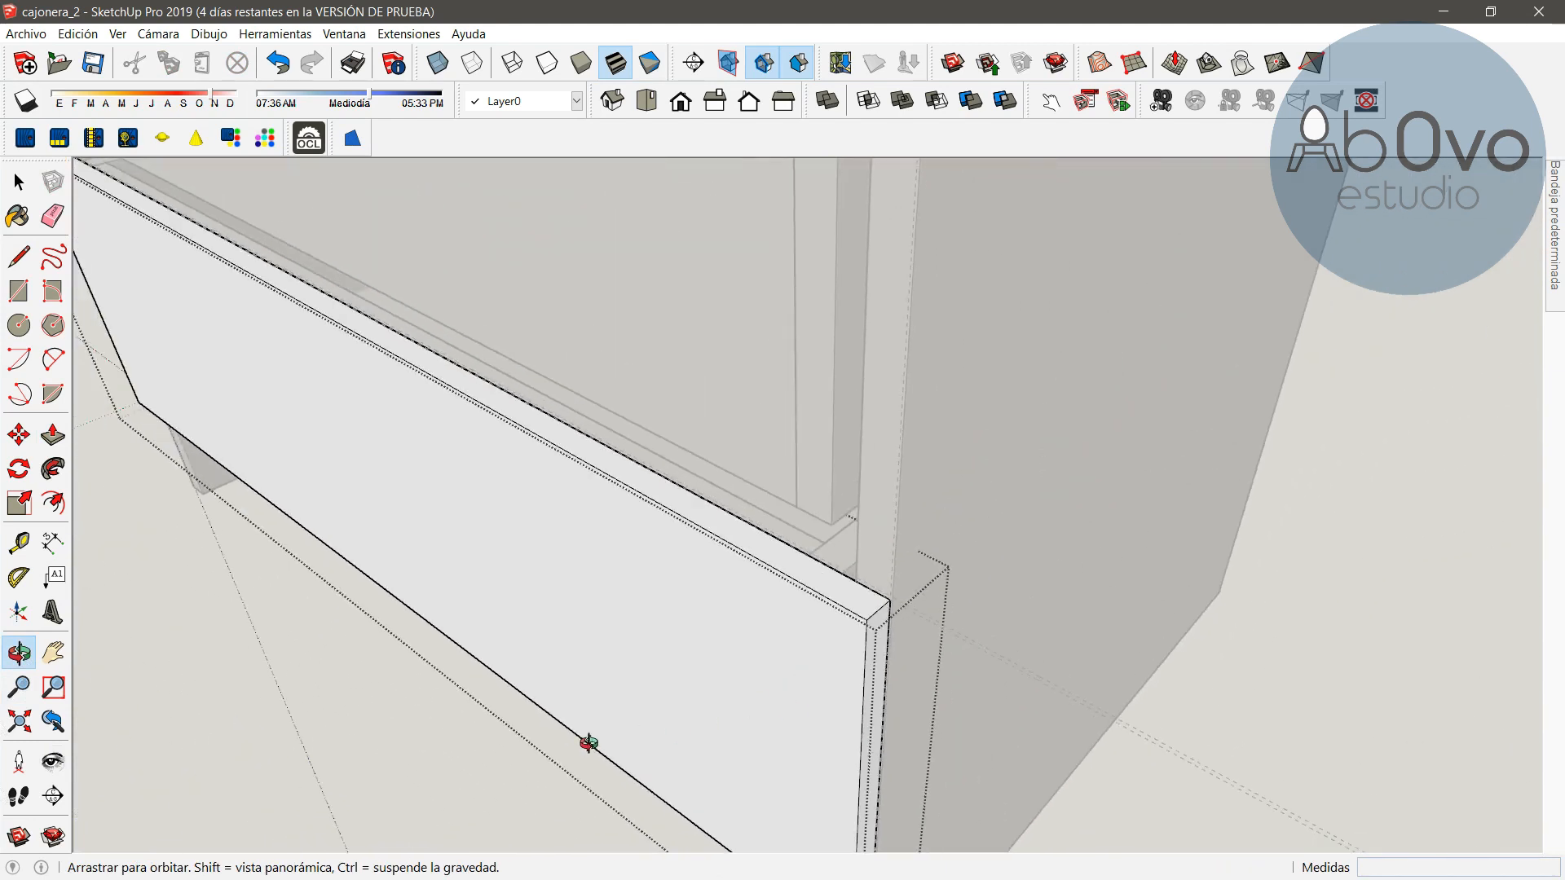
Copy the lowest drawer front straight up into the drawer opening above it
click(19, 181)
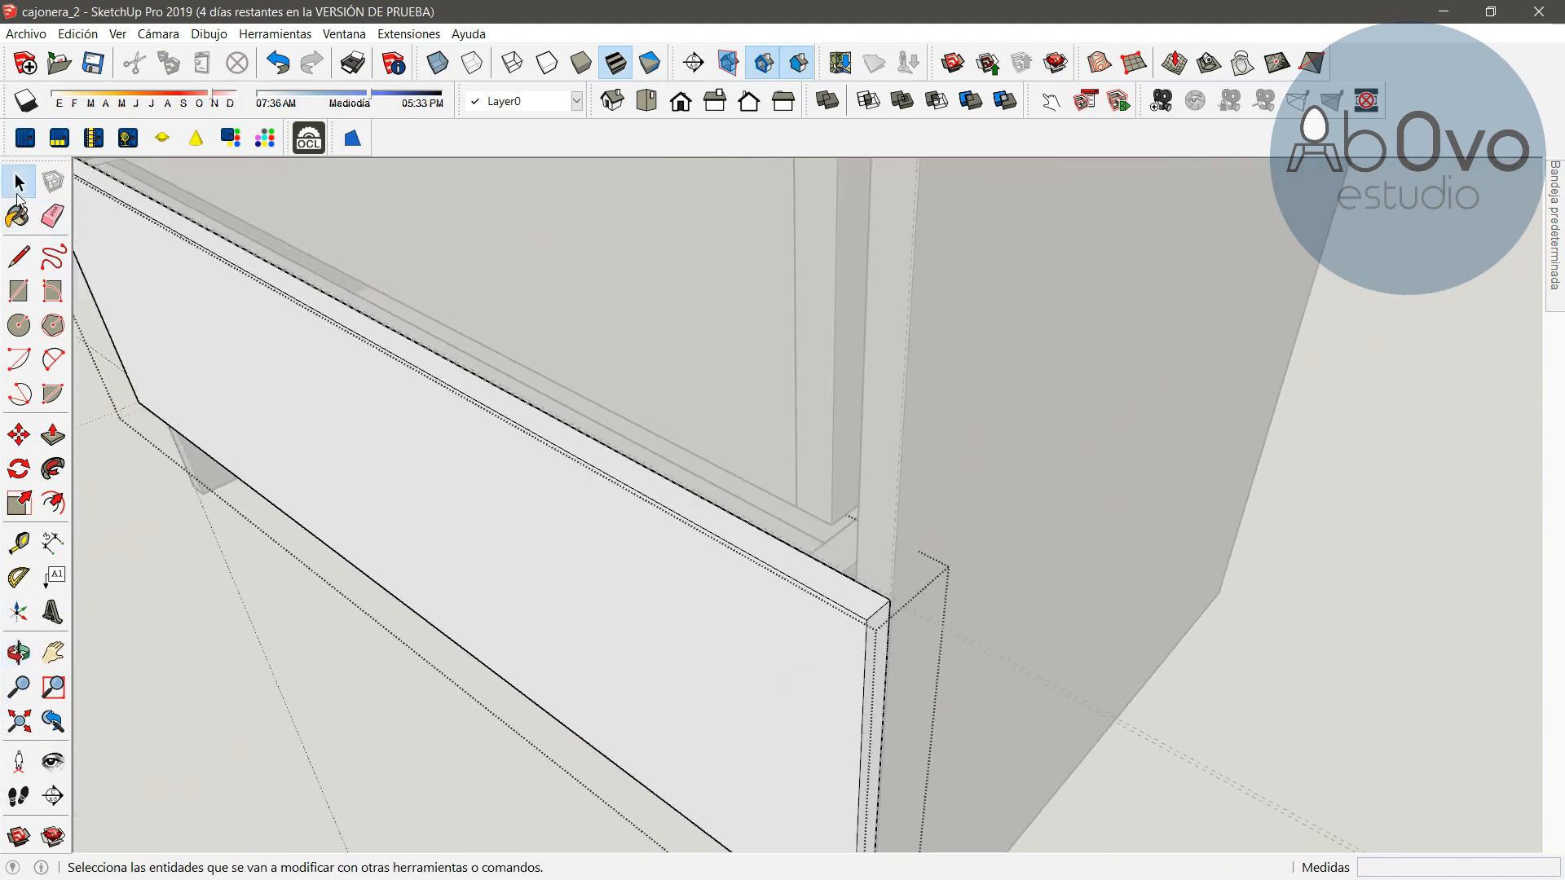
scroll(1108, 431, down, 5)
scroll(538, 734, up, 3)
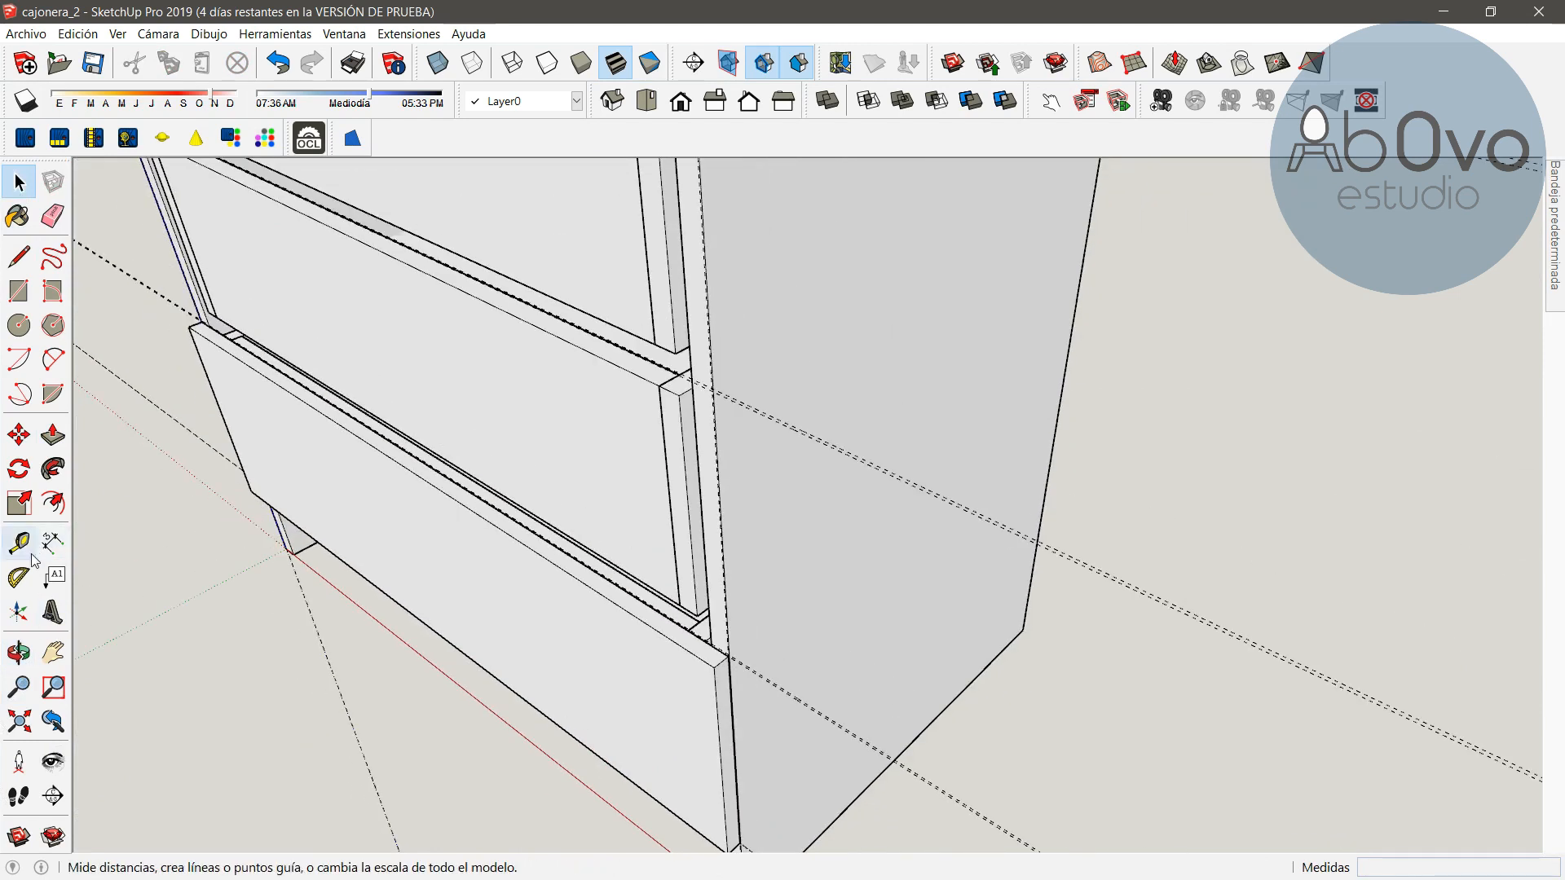
click(19, 652)
drag(440, 599, 765, 466)
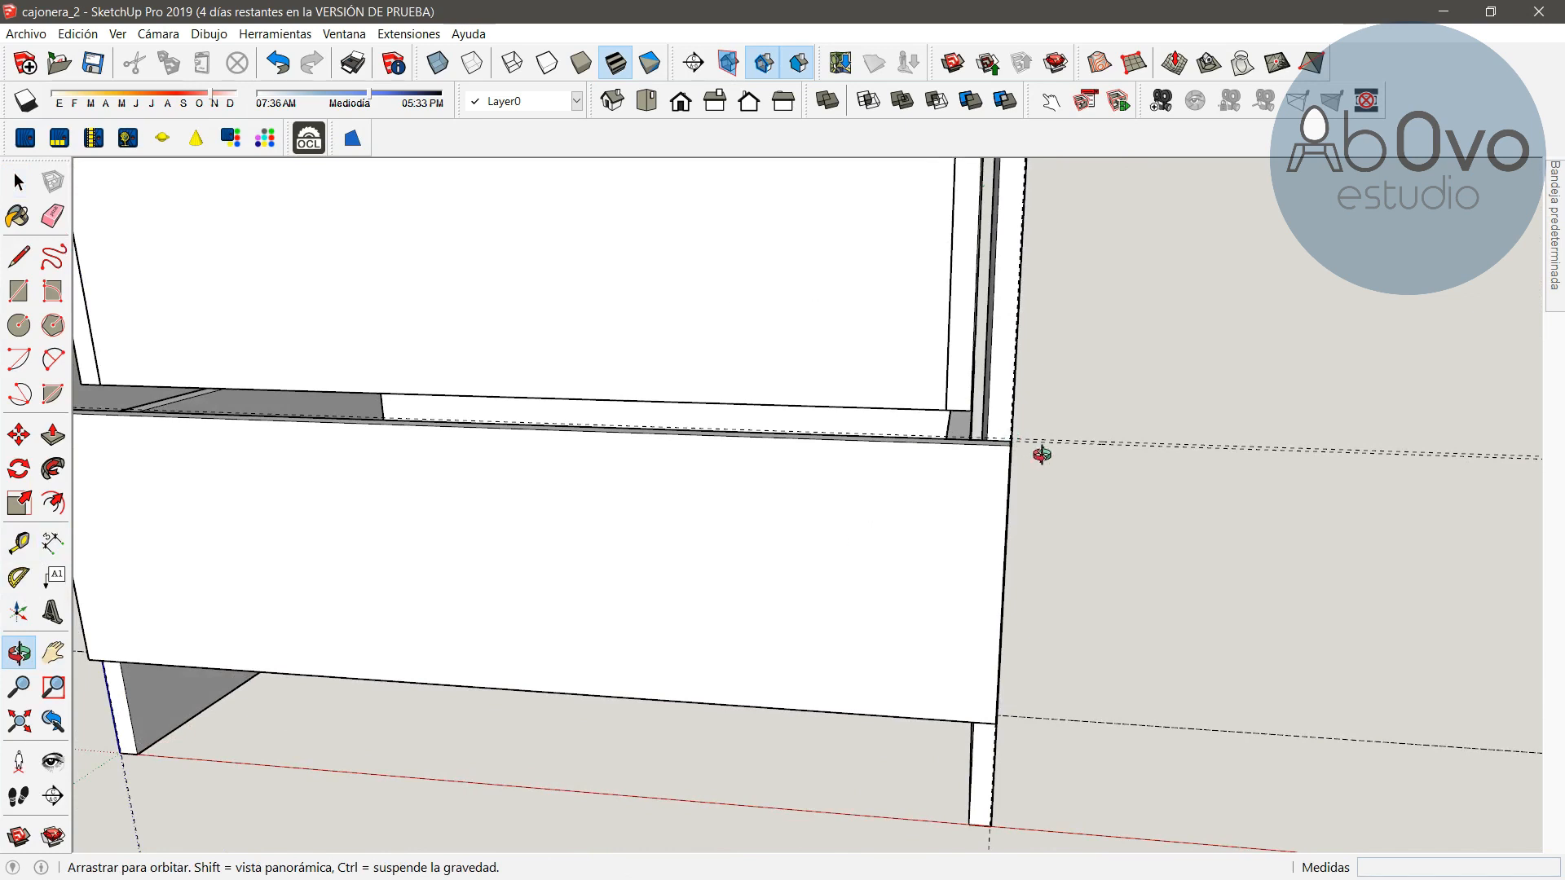
shift+drag(336, 471, 786, 404)
drag(704, 466, 839, 429)
click(18, 436)
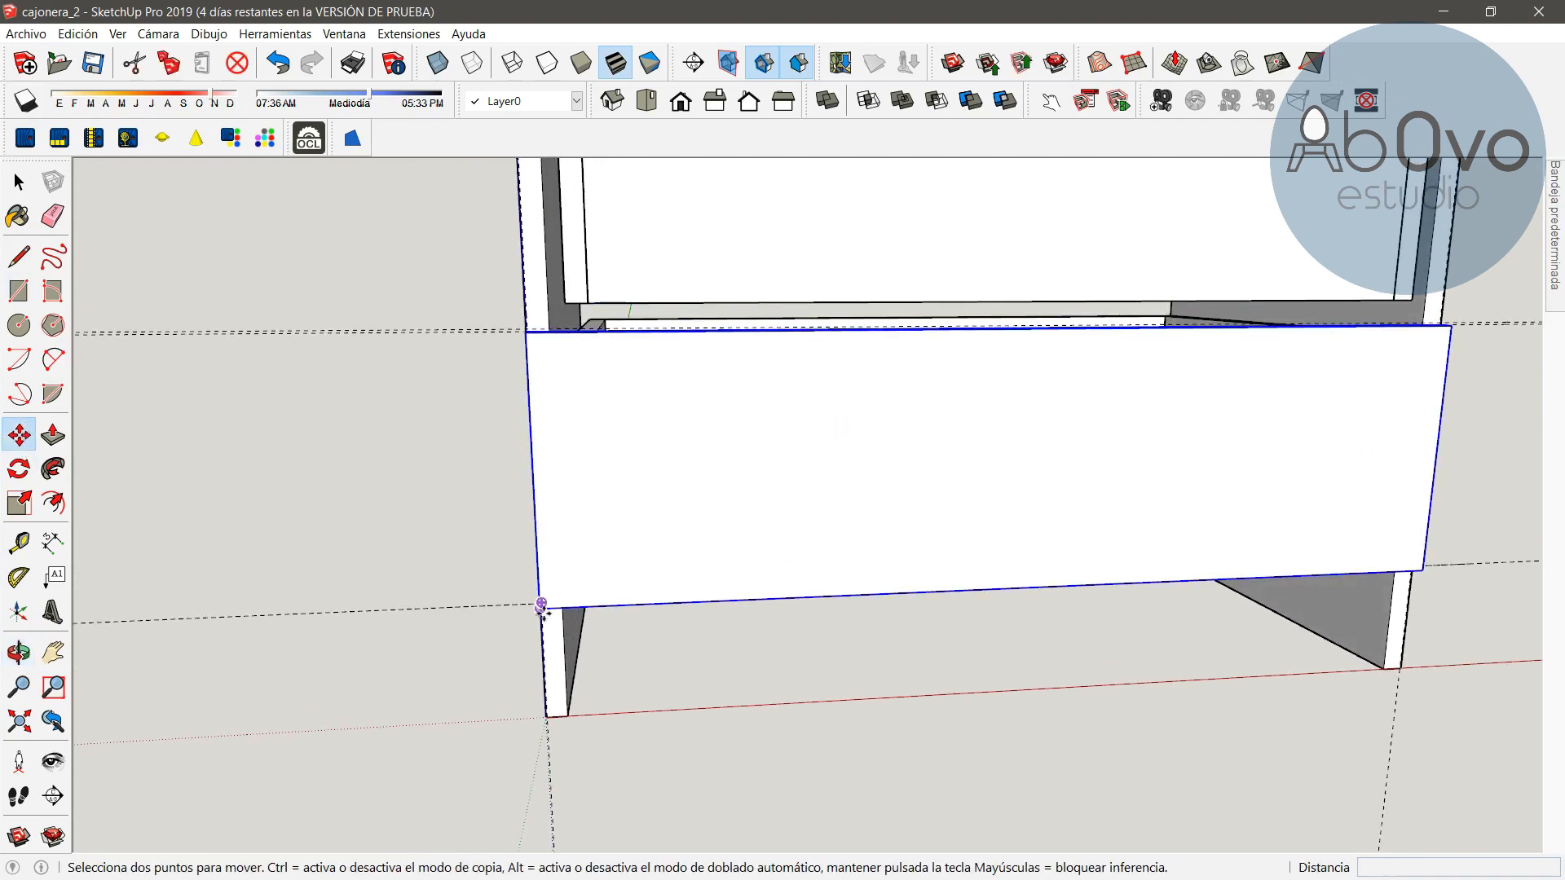
click(15, 657)
drag(220, 461, 629, 576)
click(17, 435)
key(ctrl)
click(712, 653)
scroll(744, 305, up, 6)
click(557, 505)
Copy the new drawer front up again to fill the third drawer opening
scroll(556, 505, down, 6)
scroll(632, 486, up, 6)
shift+middle_drag(831, 489, 836, 179)
click(733, 682)
key(Escape)
key(ctrl)
click(733, 681)
scroll(741, 391, down, 4)
shift+middle_drag(738, 371, 691, 554)
scroll(692, 559, up, 4)
click(686, 581)
Copy the third drawer front up into the fourth drawer opening
key(ctrl)
click(686, 581)
scroll(695, 392, down, 4)
shift+middle_drag(691, 391, 660, 517)
scroll(665, 552, up, 4)
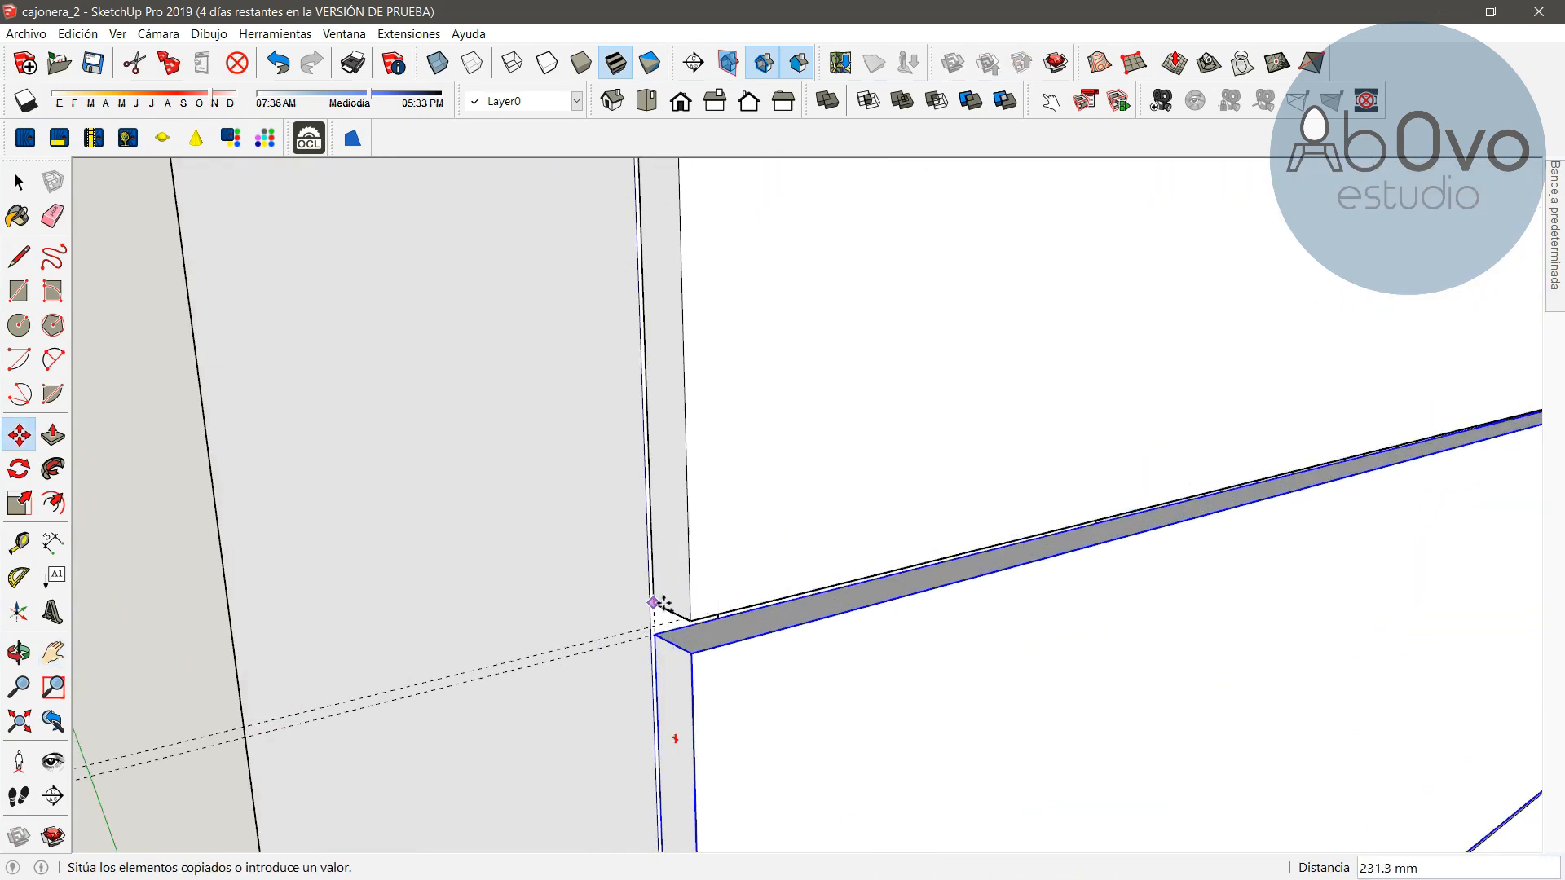
scroll(652, 624, up, 2)
click(649, 629)
Copy the drawer front up once more to fill the top drawer opening
key(ctrl)
click(650, 629)
shift+middle_drag(693, 457, 731, 670)
scroll(742, 489, down, 3)
shift+middle_drag(745, 457, 770, 628)
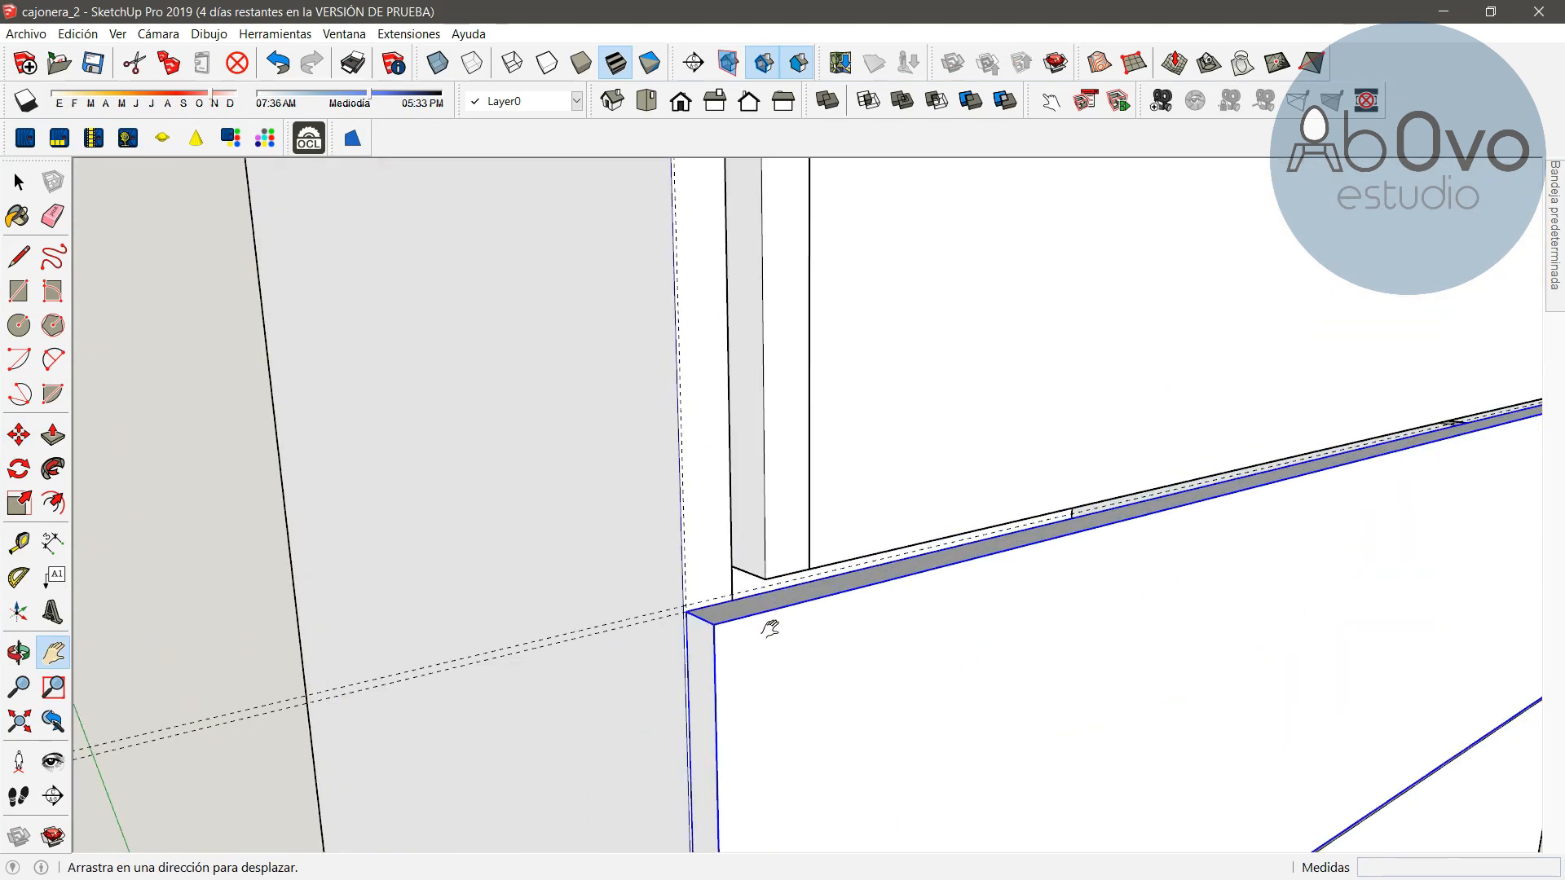
scroll(688, 606, up, 4)
click(686, 611)
key(space)
Erase the guide lines along the side of the chest
scroll(771, 652, down, 8)
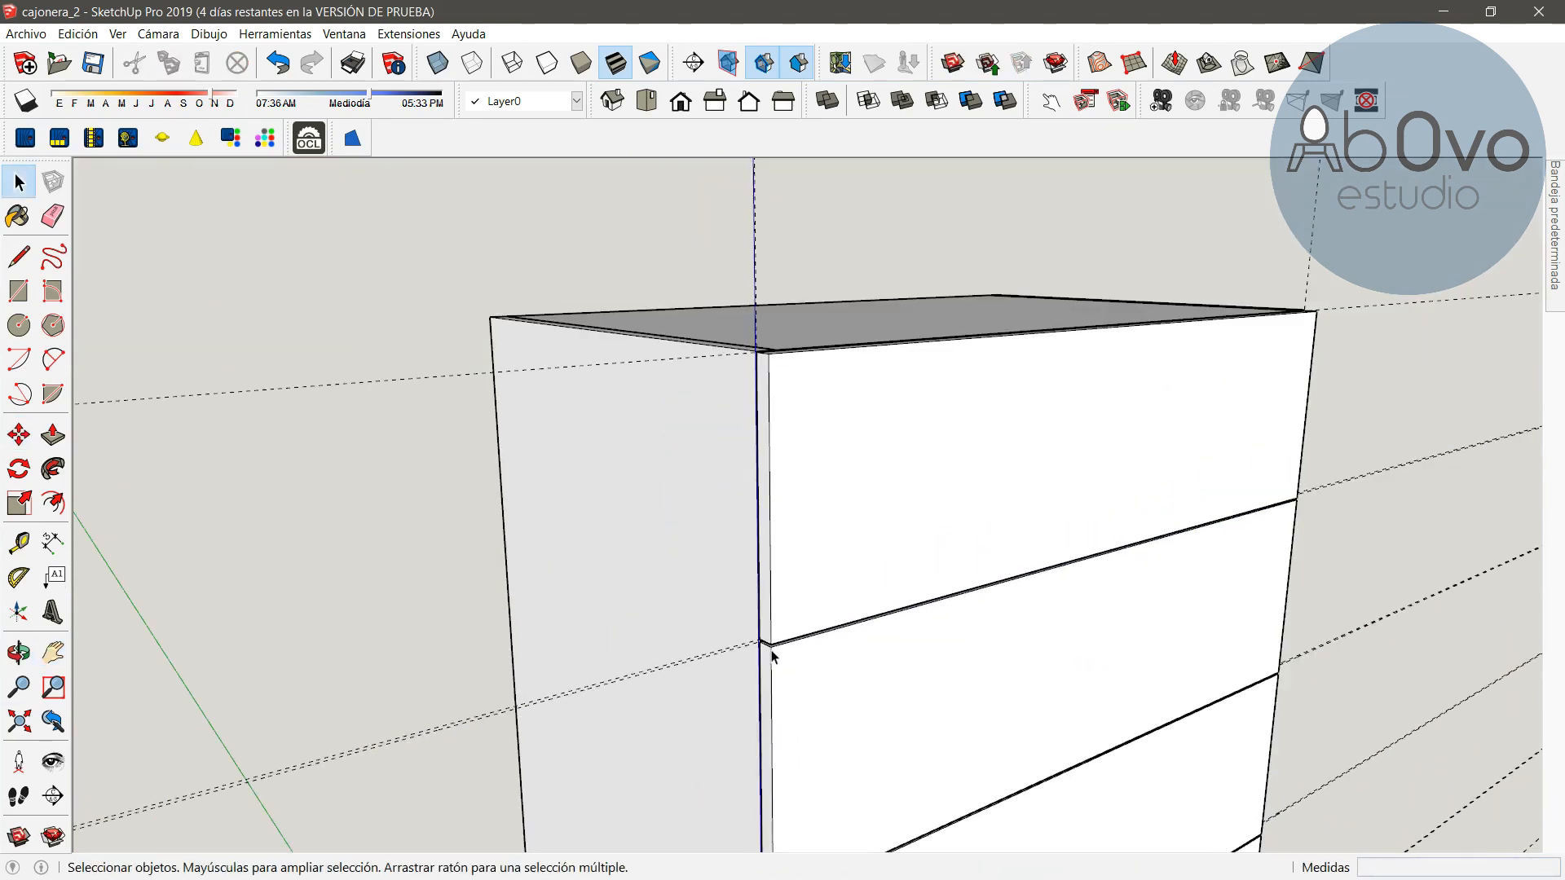
click(18, 652)
drag(950, 548, 463, 594)
scroll(576, 637, down, 4)
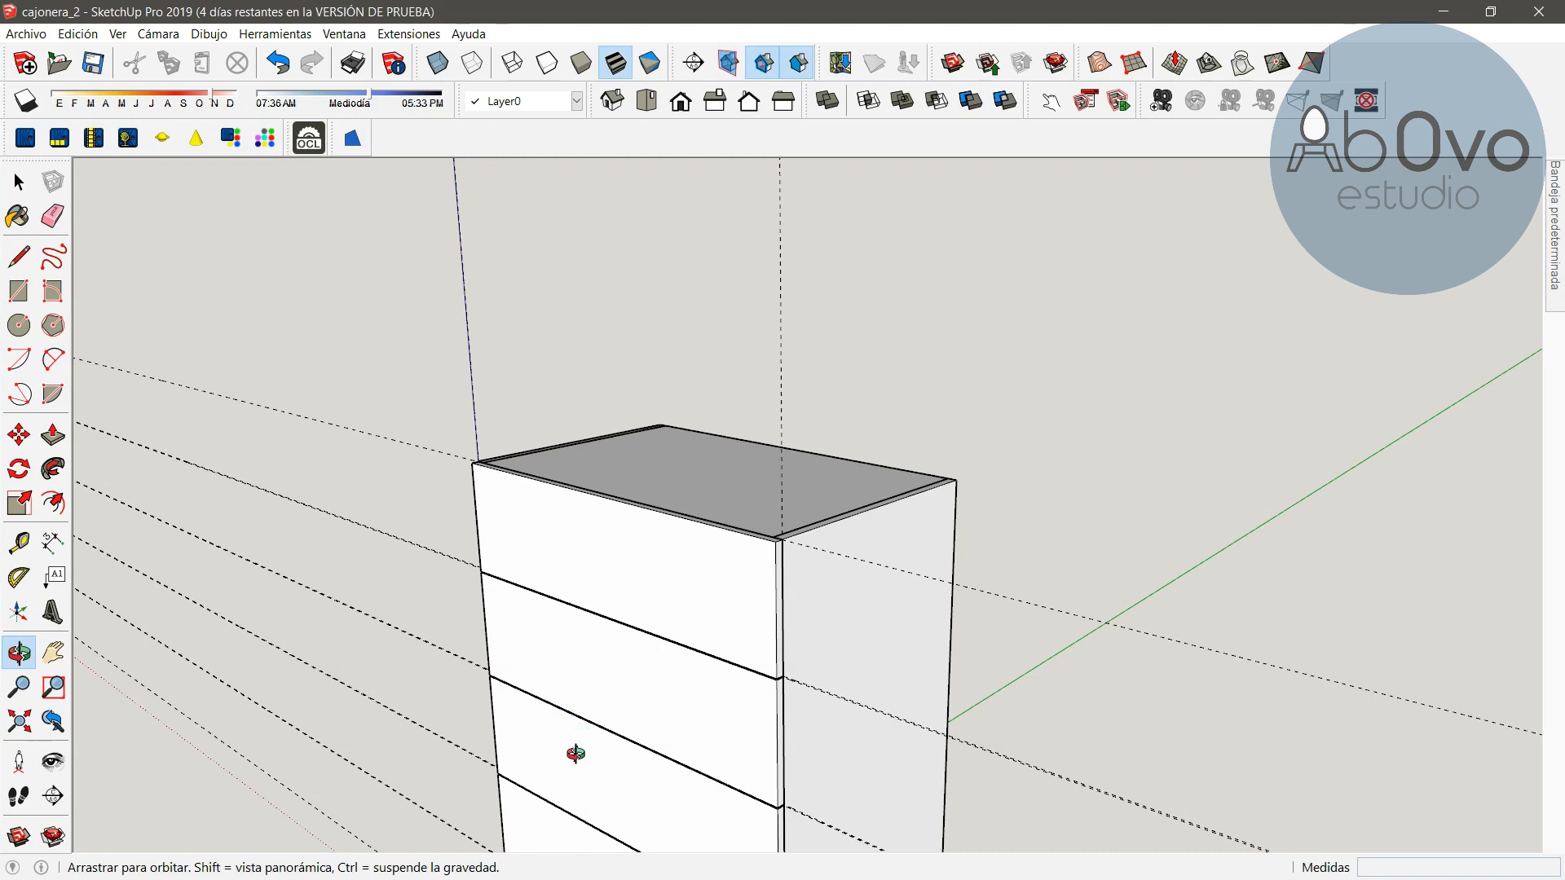
mouse_move(587, 742)
mouse_down()
mouse_move(692, 594)
mouse_move(831, 297)
mouse_move(995, 430)
mouse_move(756, 515)
mouse_move(713, 597)
mouse_move(1016, 586)
mouse_move(1195, 524)
mouse_move(924, 577)
mouse_move(790, 559)
mouse_move(778, 574)
mouse_up()
key(e)
click(1119, 373)
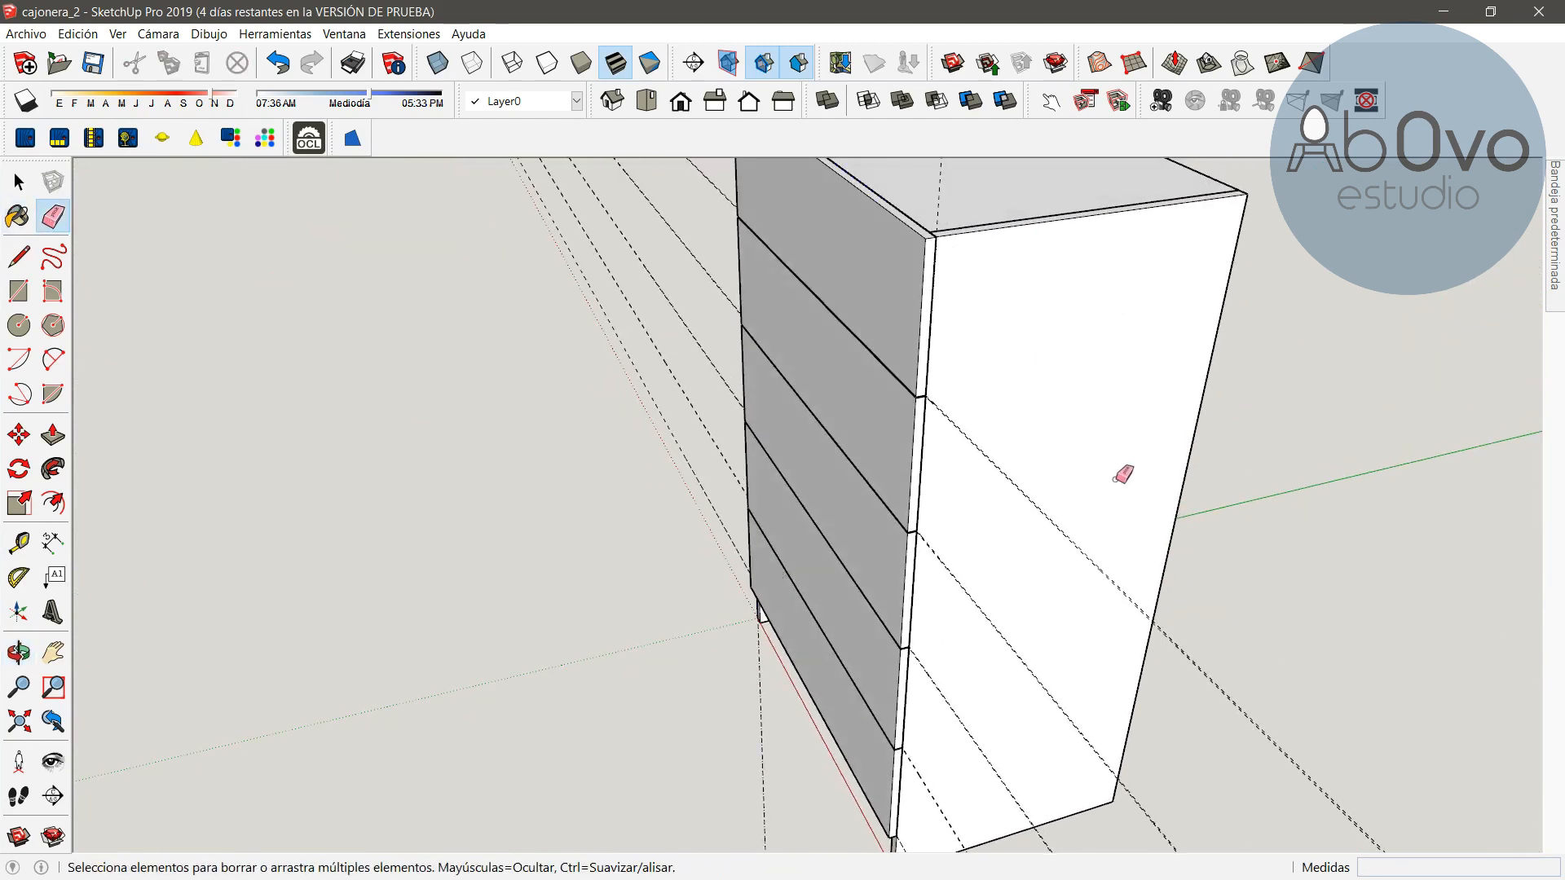
drag(1229, 665, 1183, 702)
click(1101, 766)
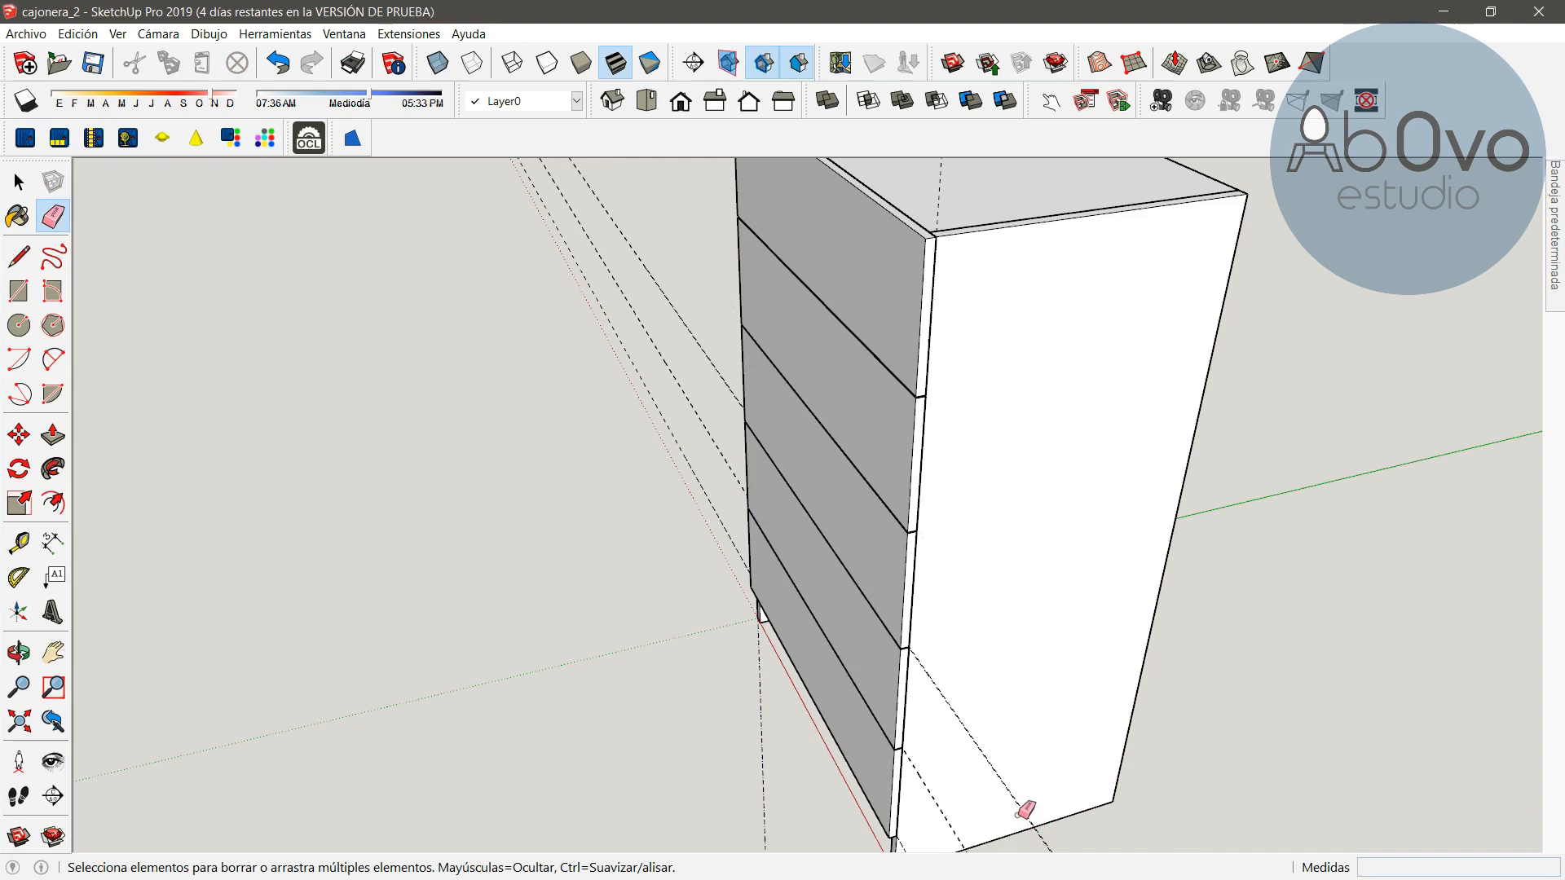
click(1018, 800)
click(944, 828)
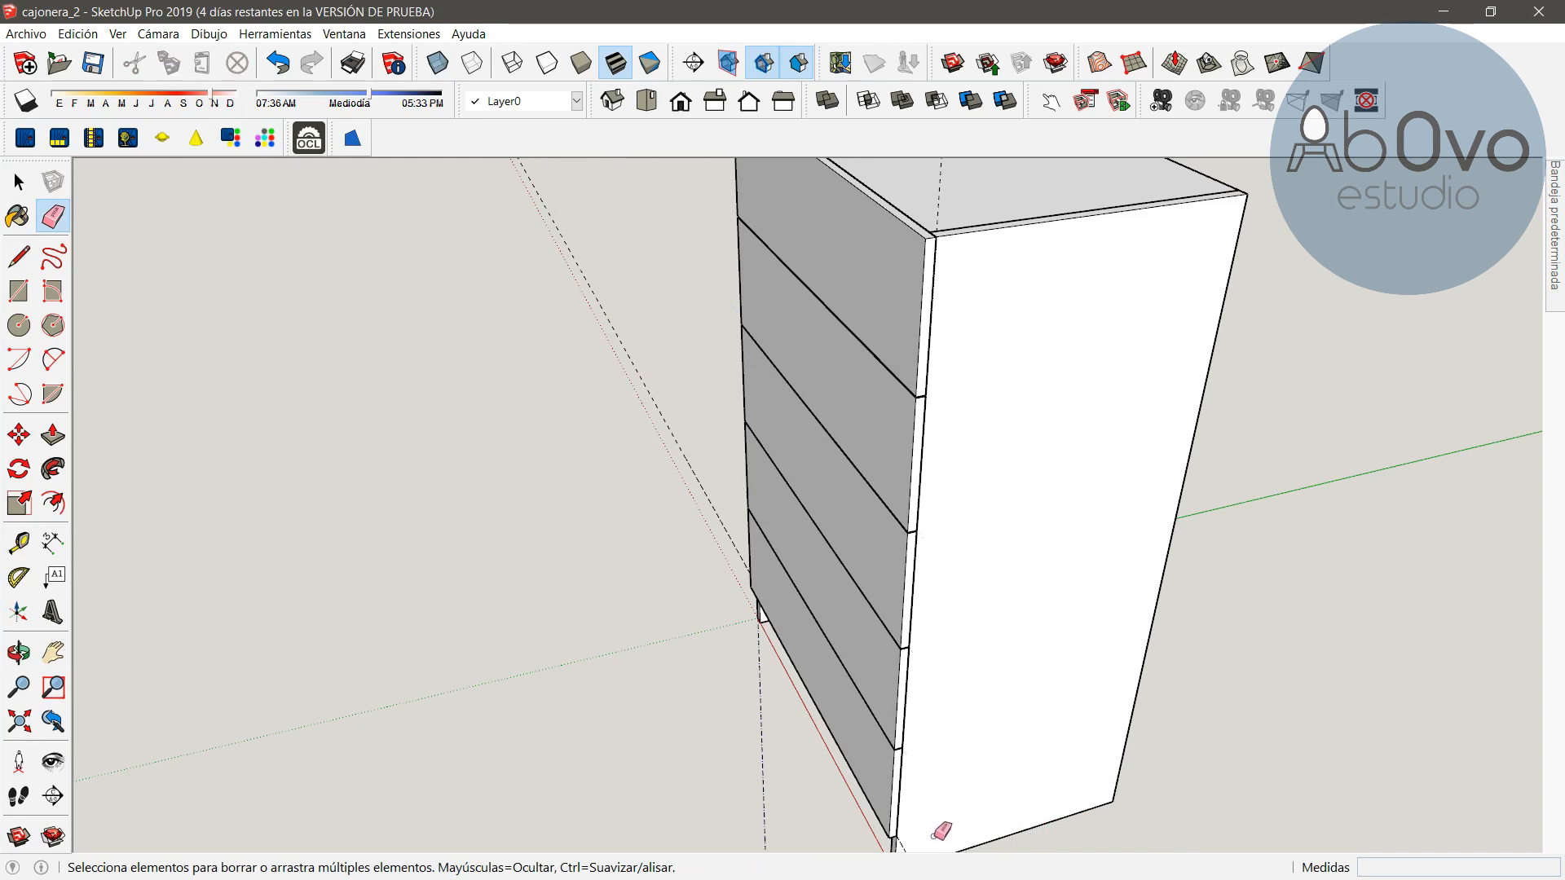
click(665, 417)
click(938, 194)
Hide the top panel and the right side panel of the carcass
click(19, 652)
drag(245, 528, 266, 608)
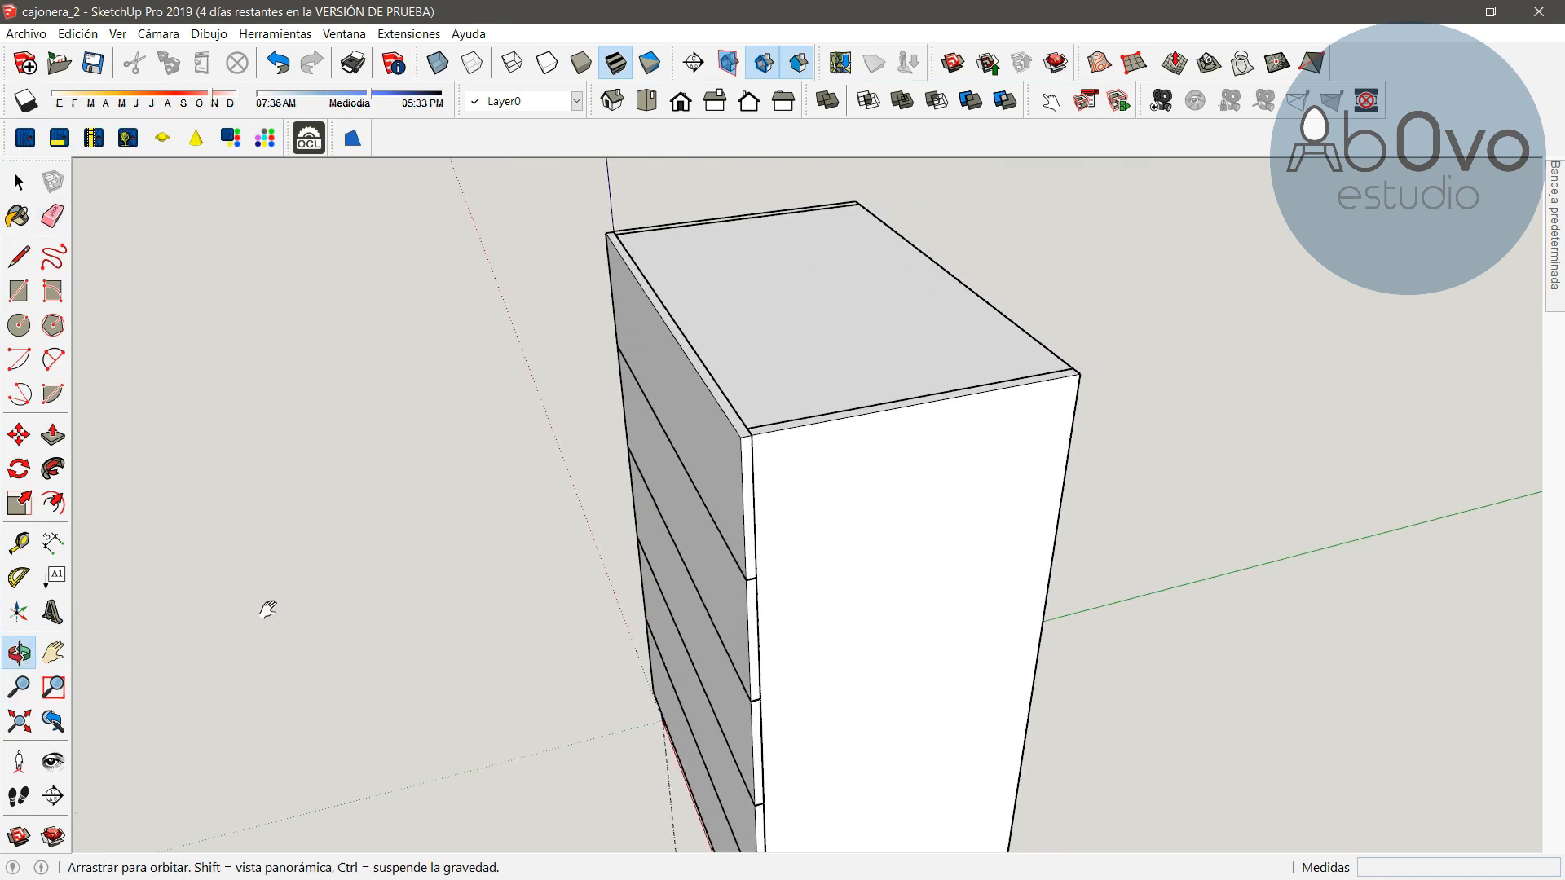
click(18, 183)
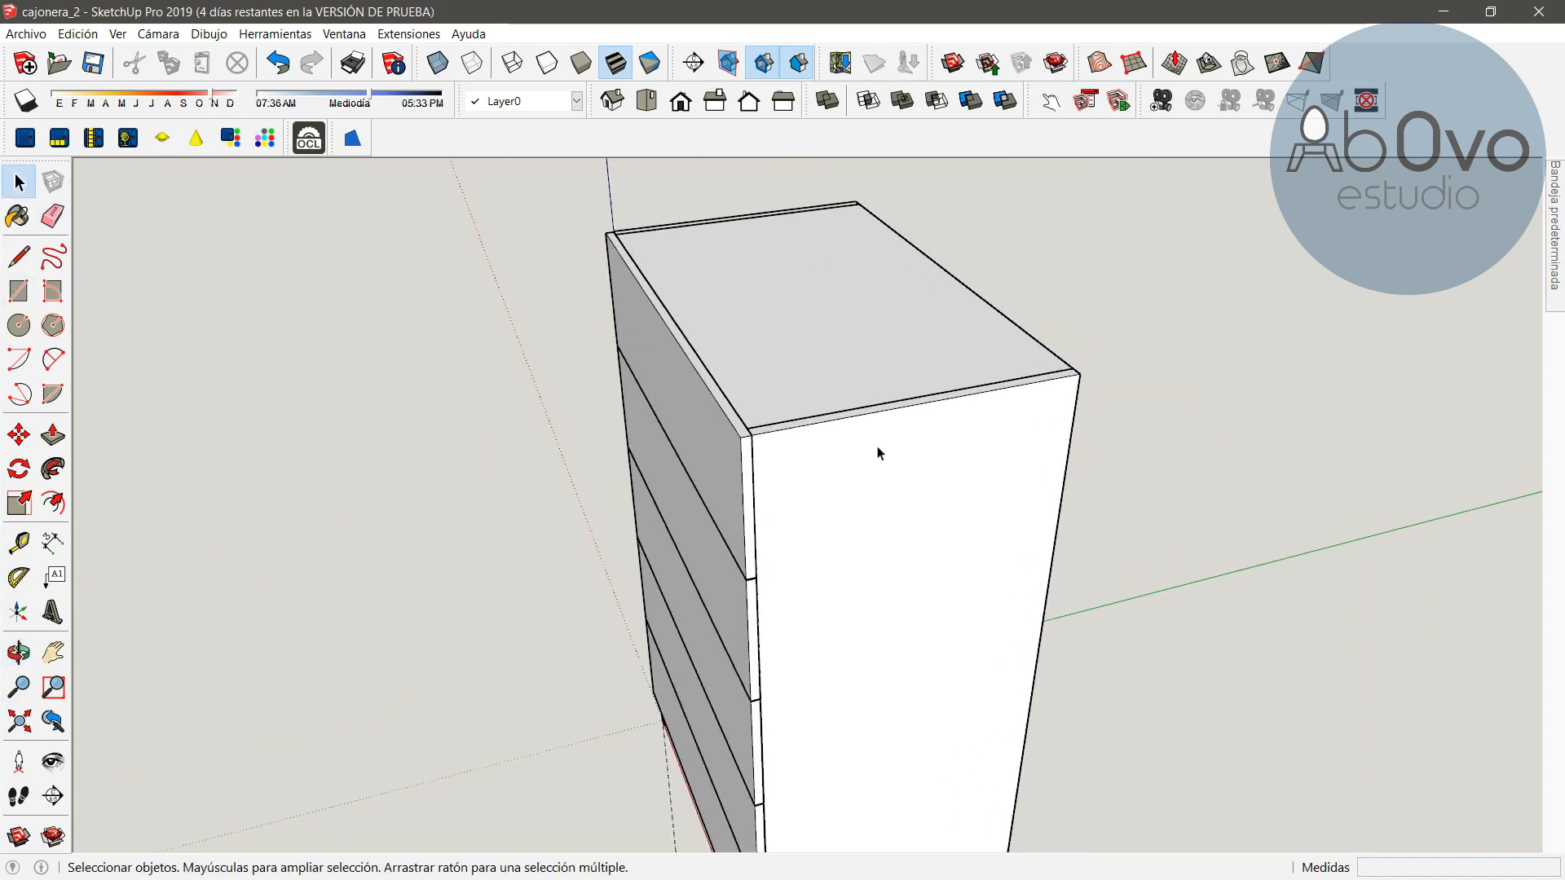
click(857, 352)
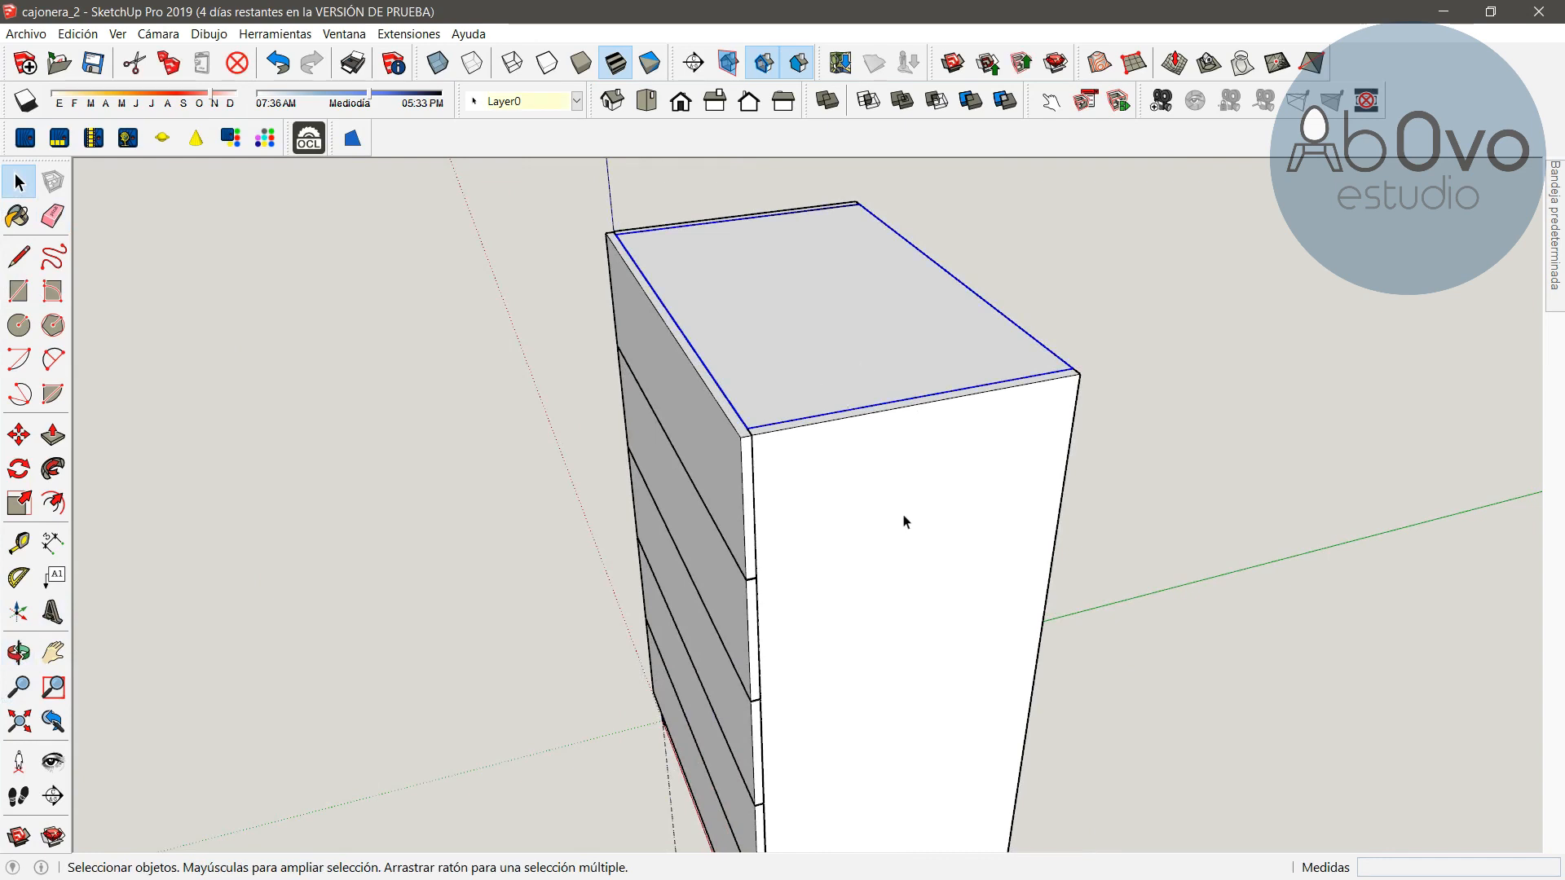
ctrl+click(880, 552)
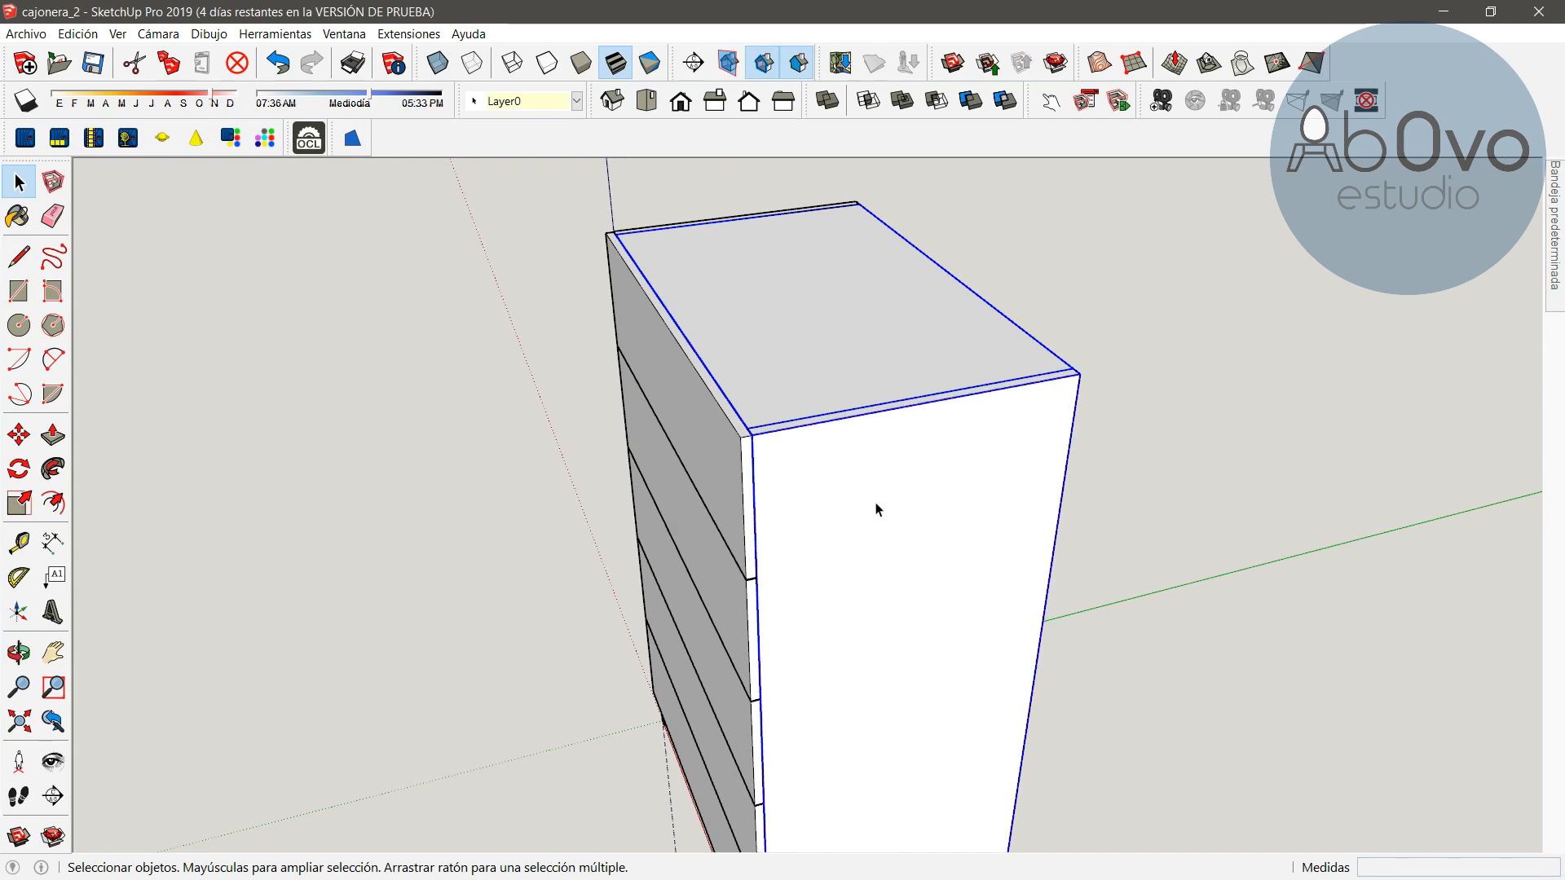
right_click(869, 480)
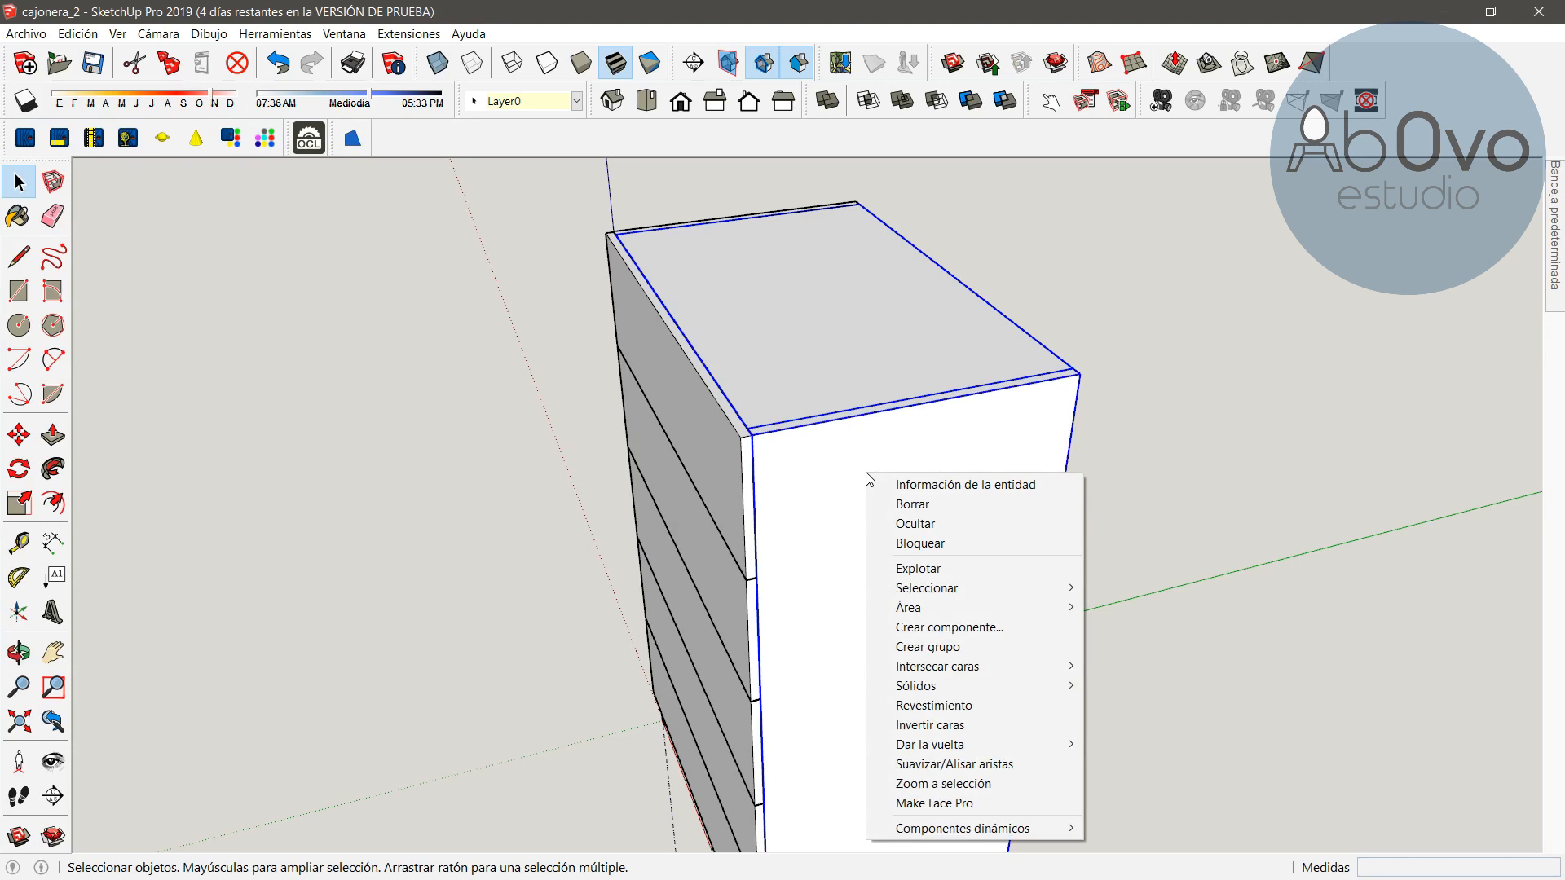
click(933, 534)
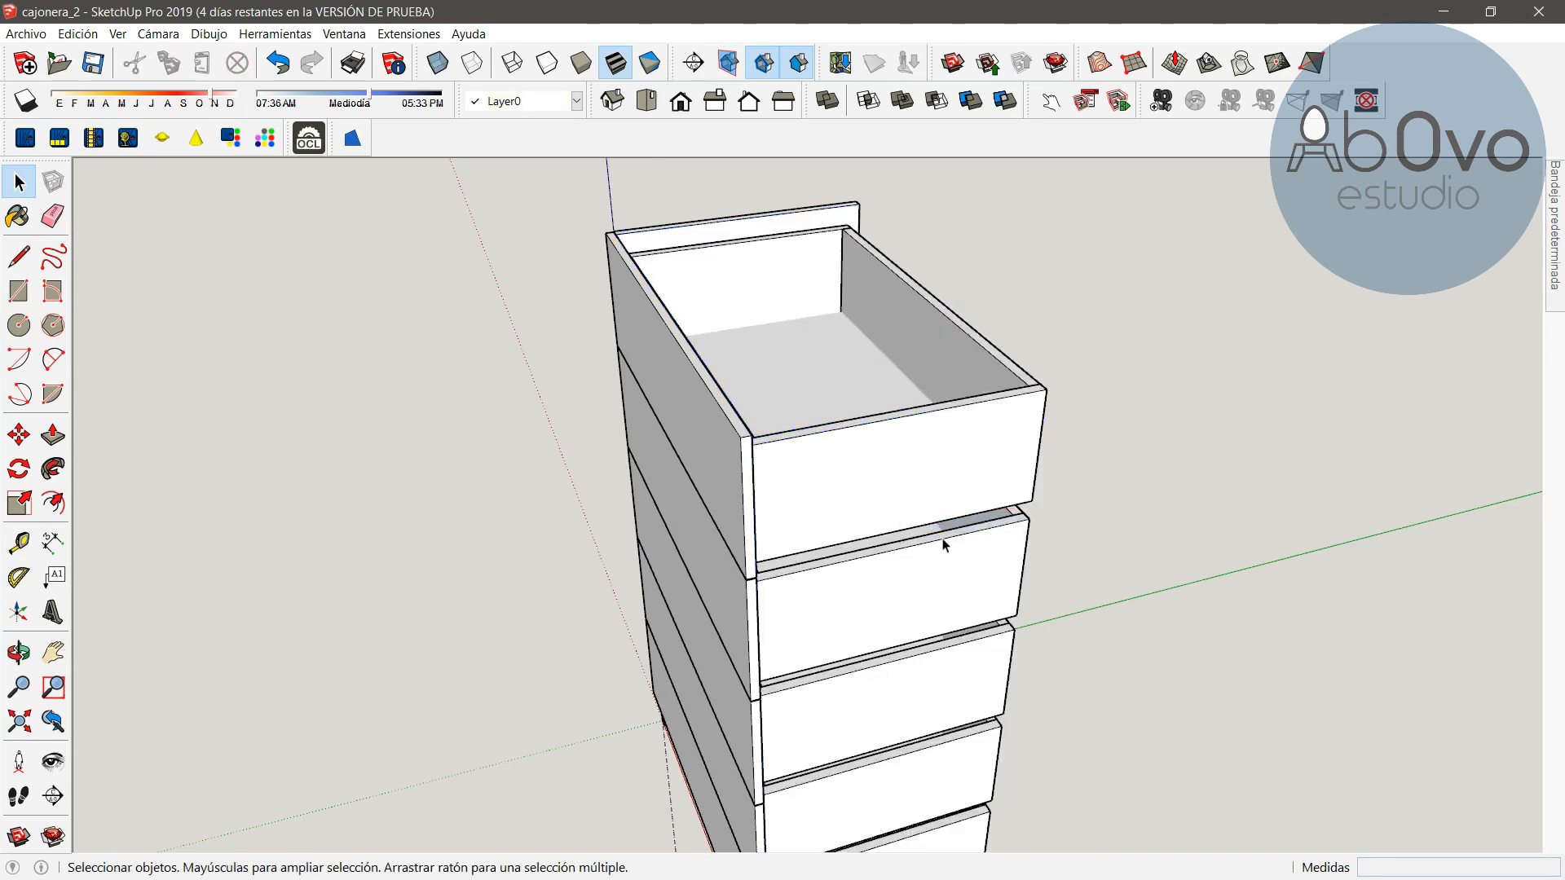
Make the top drawer unique and hide it
click(19, 652)
drag(926, 628, 785, 426)
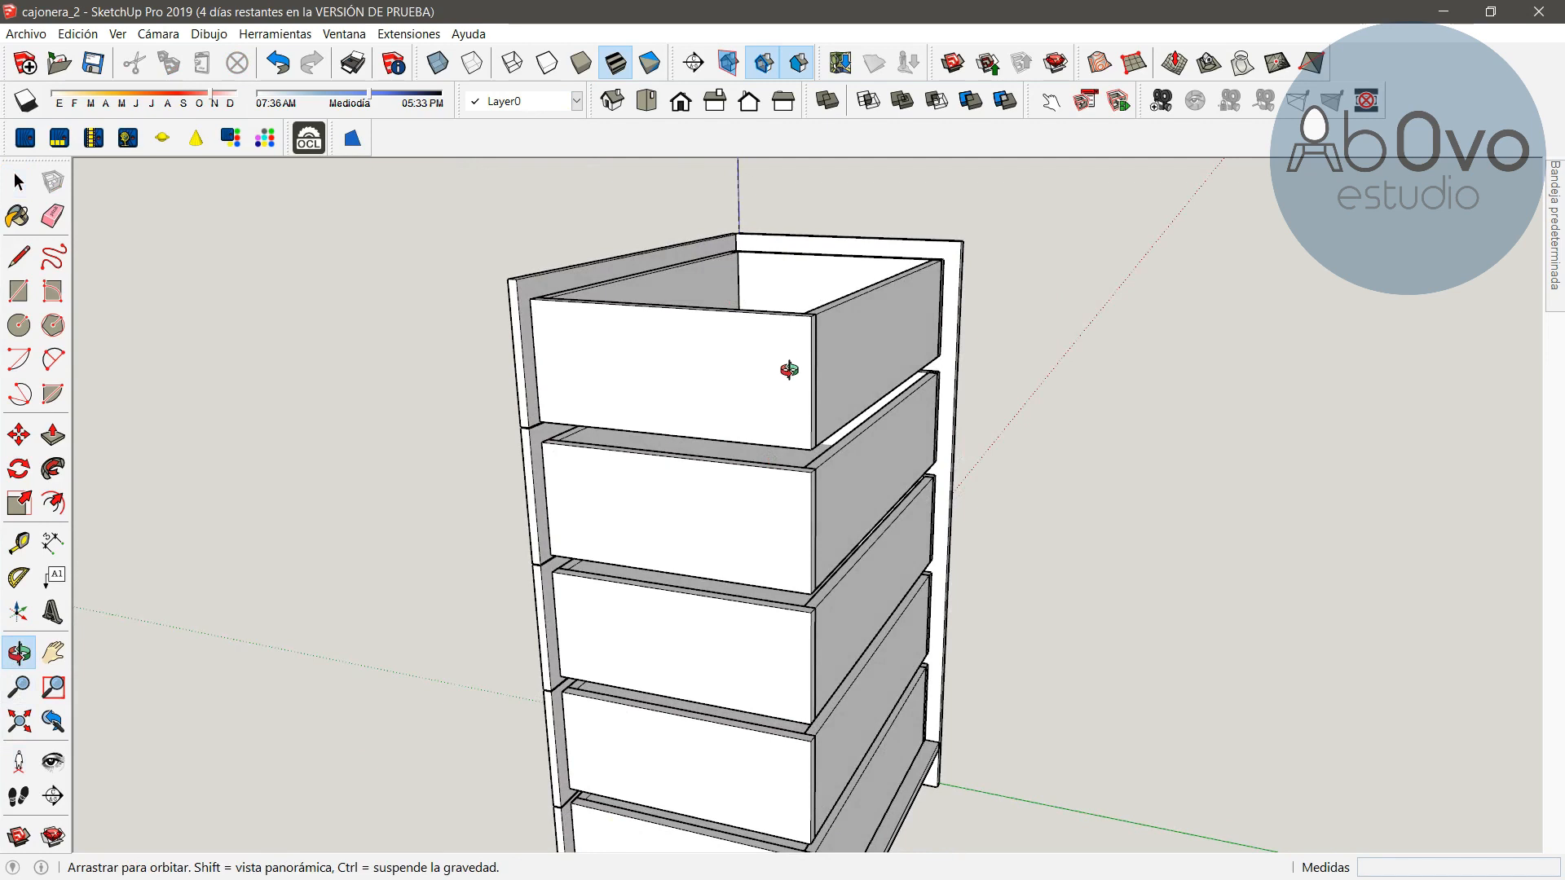
drag(720, 565, 902, 621)
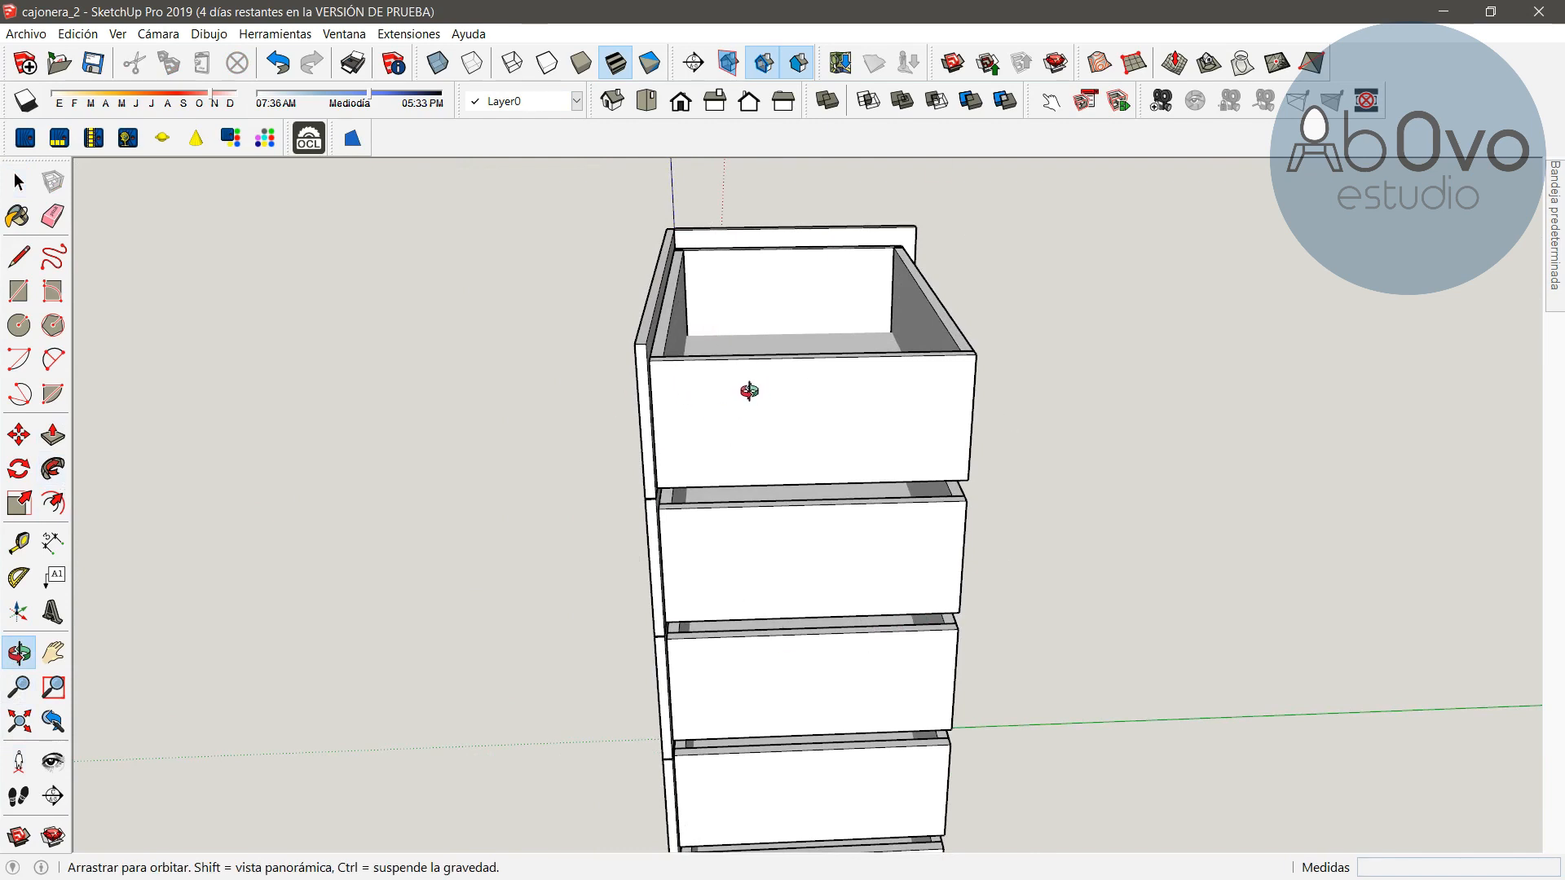
click(19, 181)
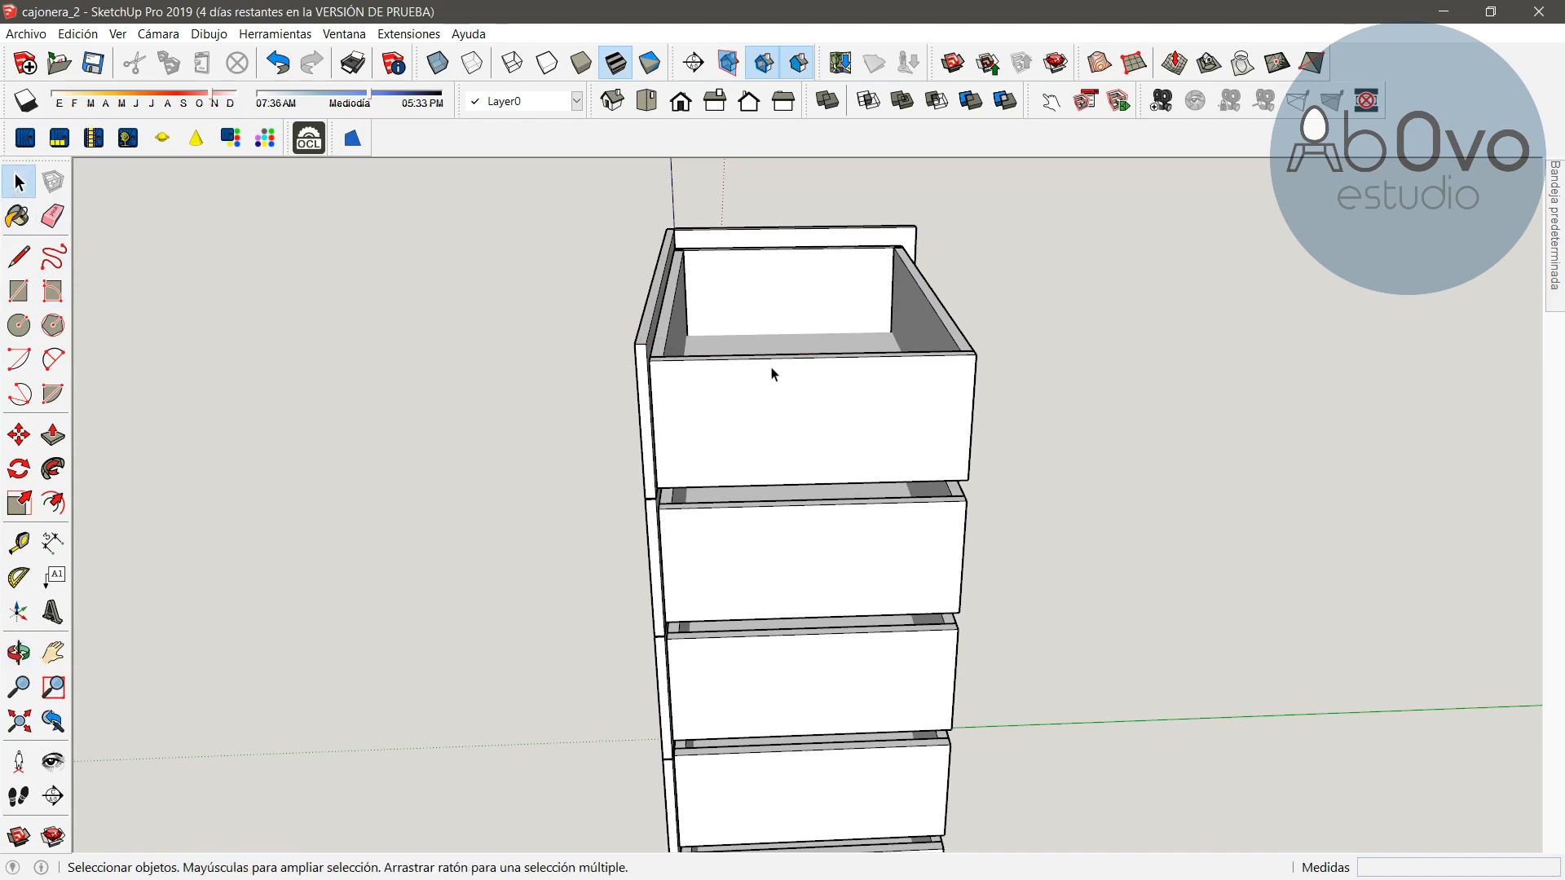
click(752, 379)
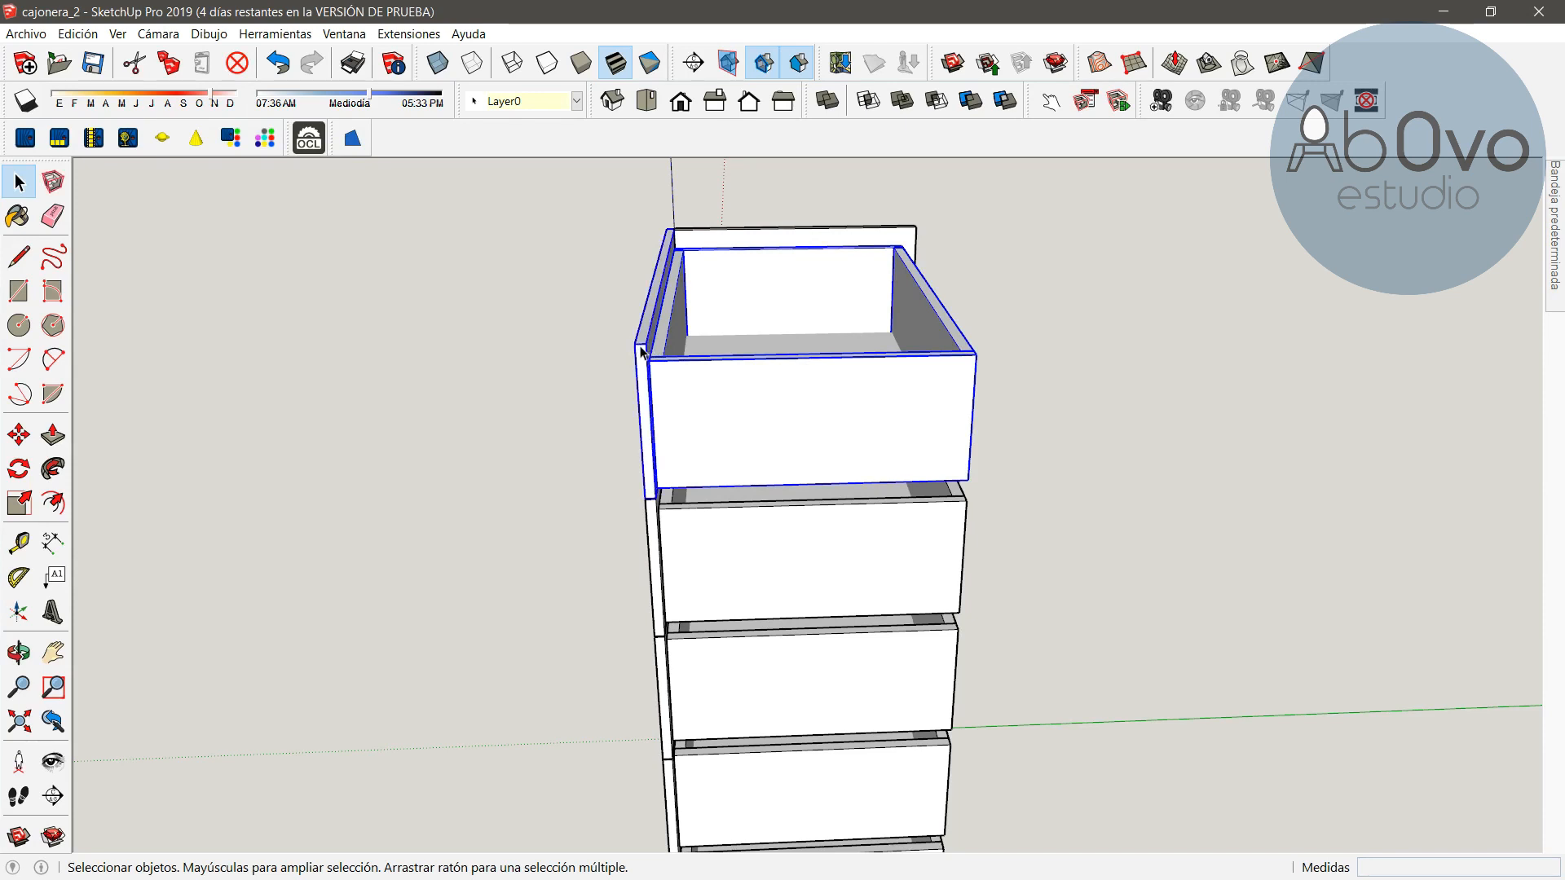
right_click(681, 392)
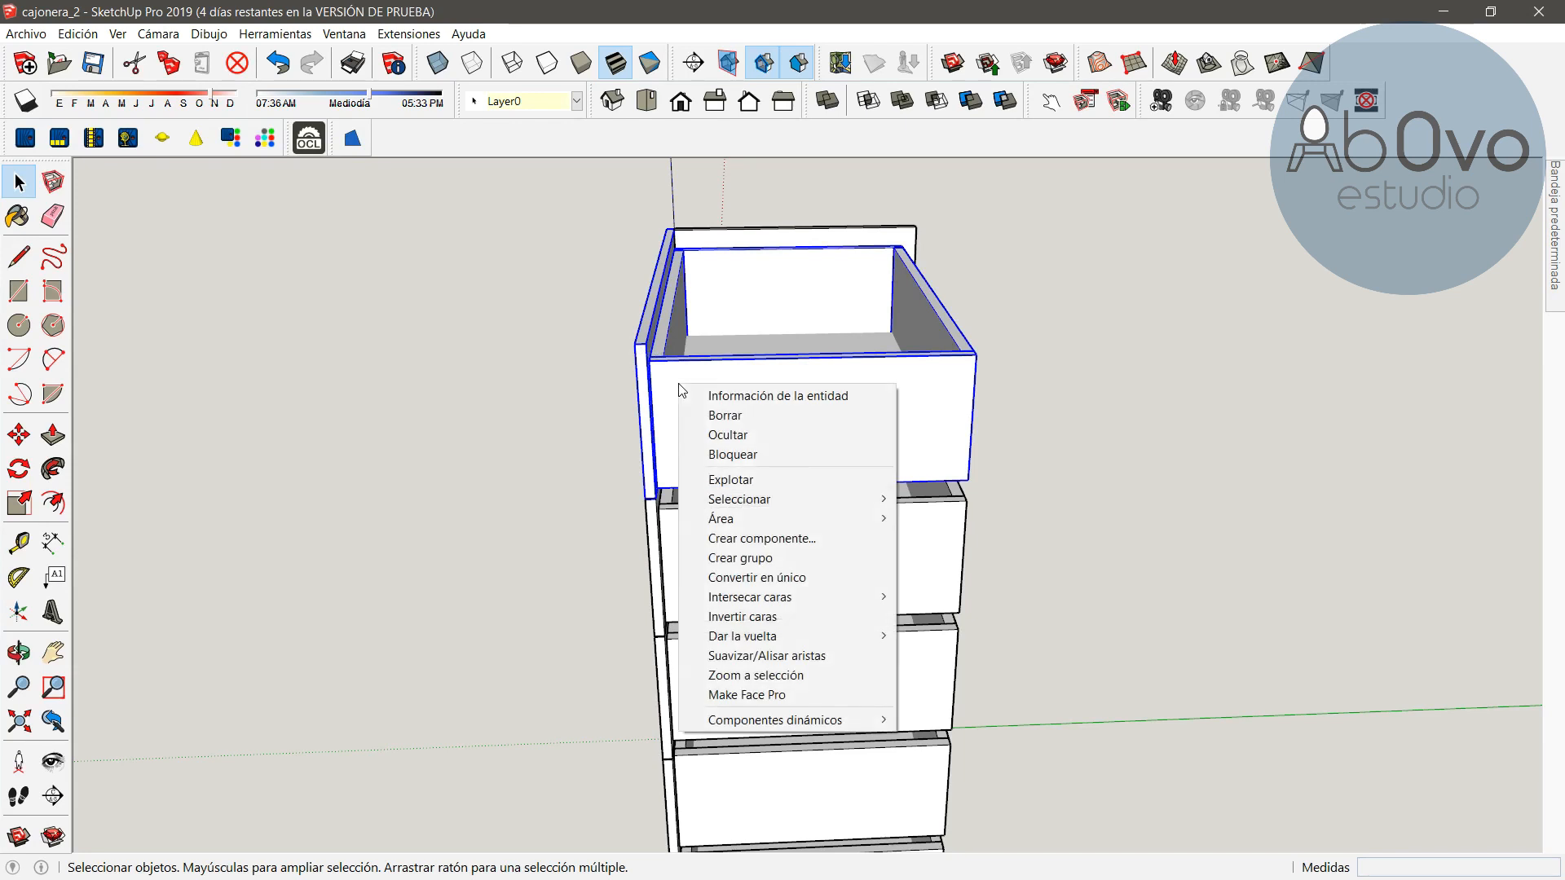
click(756, 561)
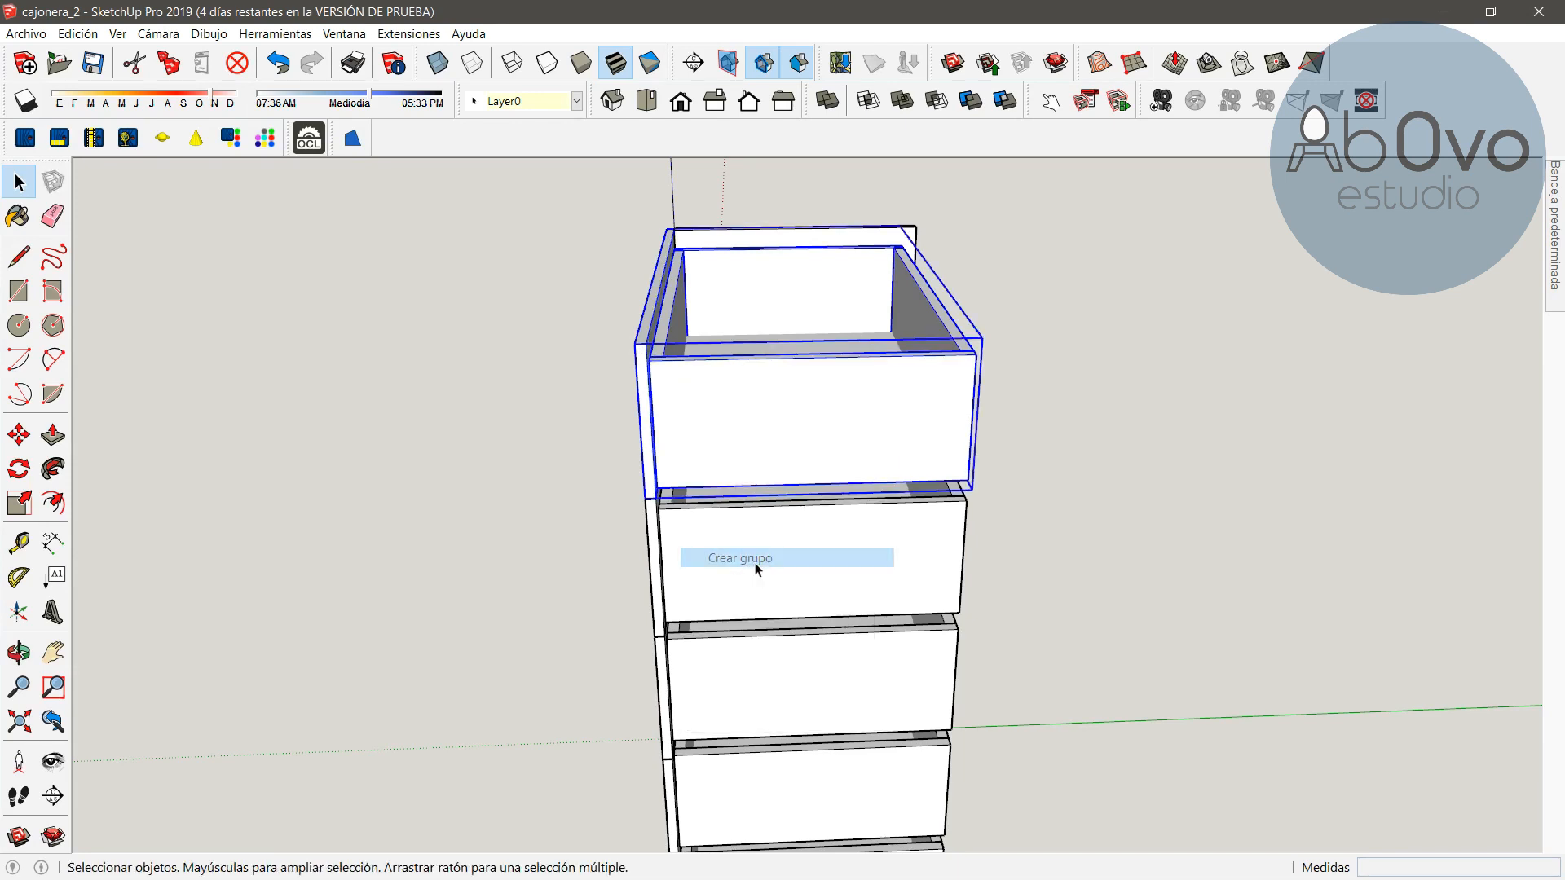
right_click(756, 425)
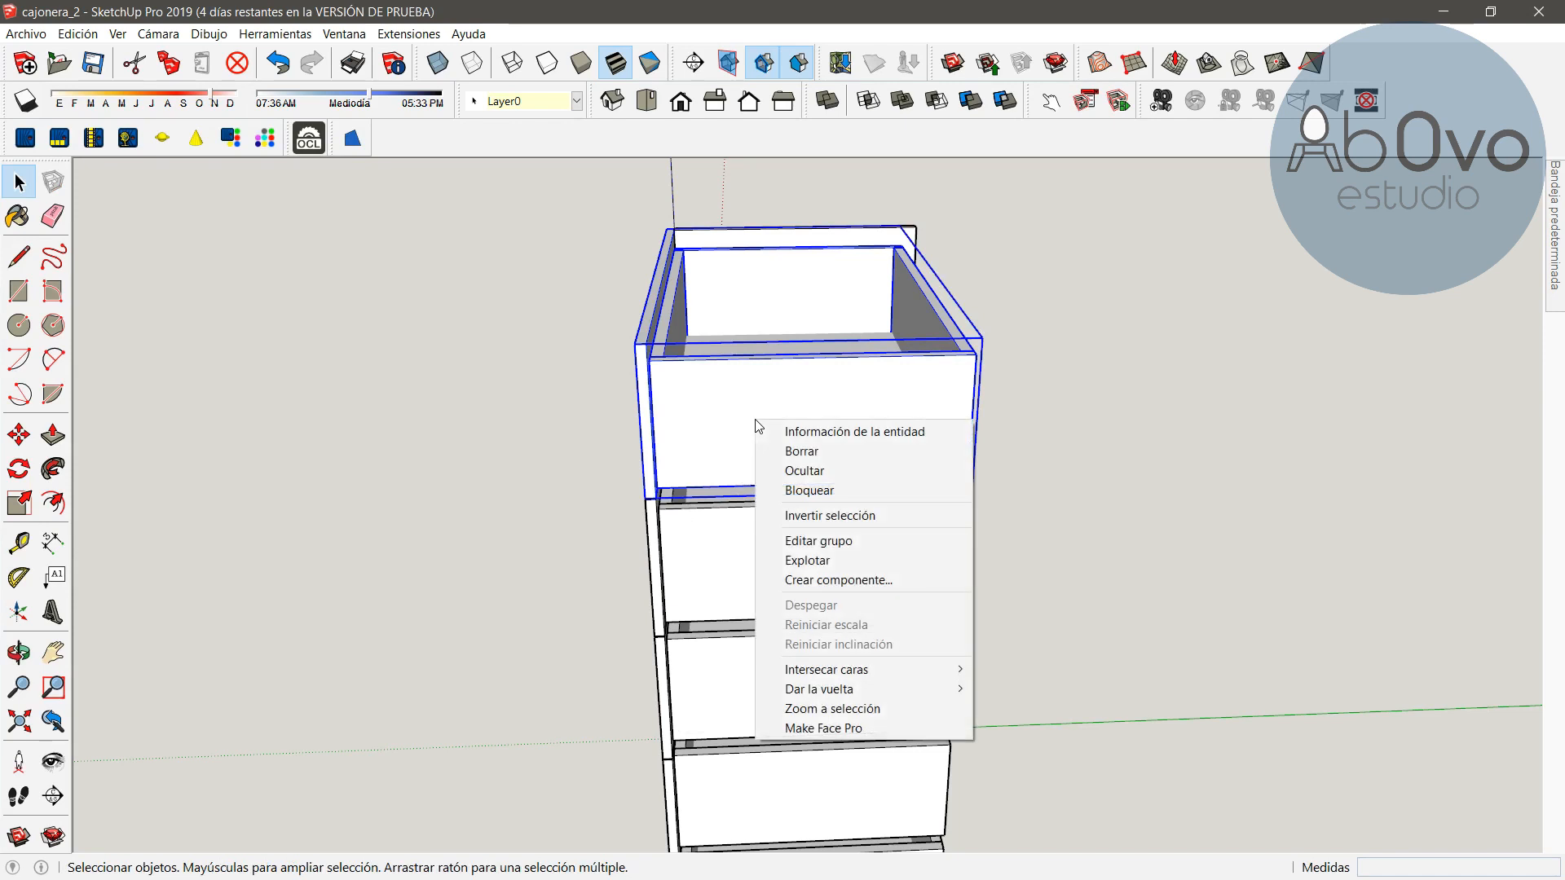
click(821, 473)
Group the second drawer's parts and hide the group
click(706, 544)
ctrl+click(656, 539)
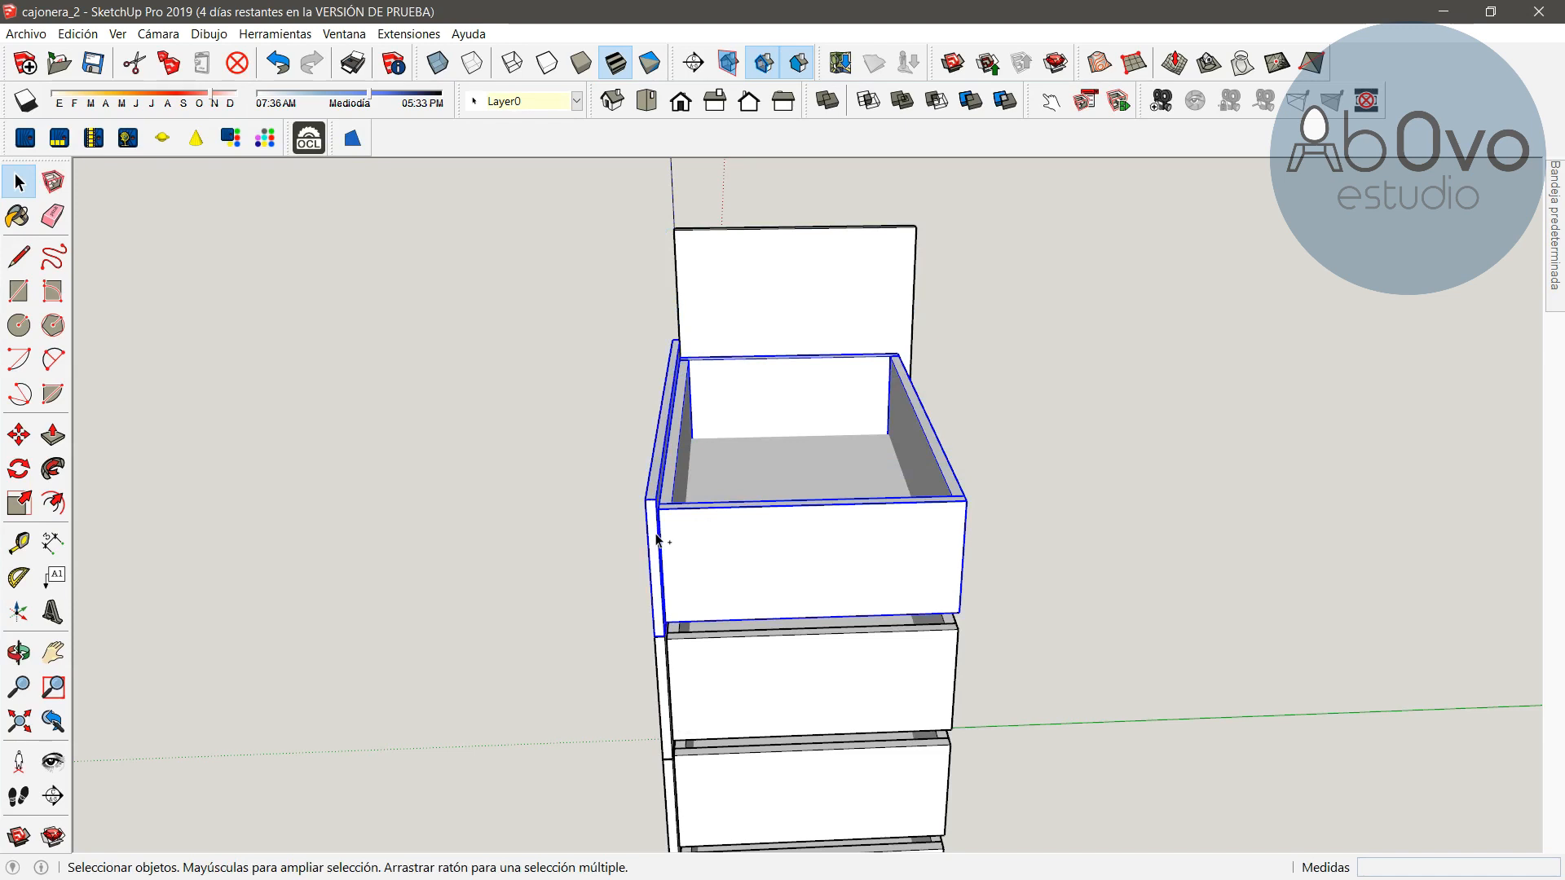
right_click(699, 551)
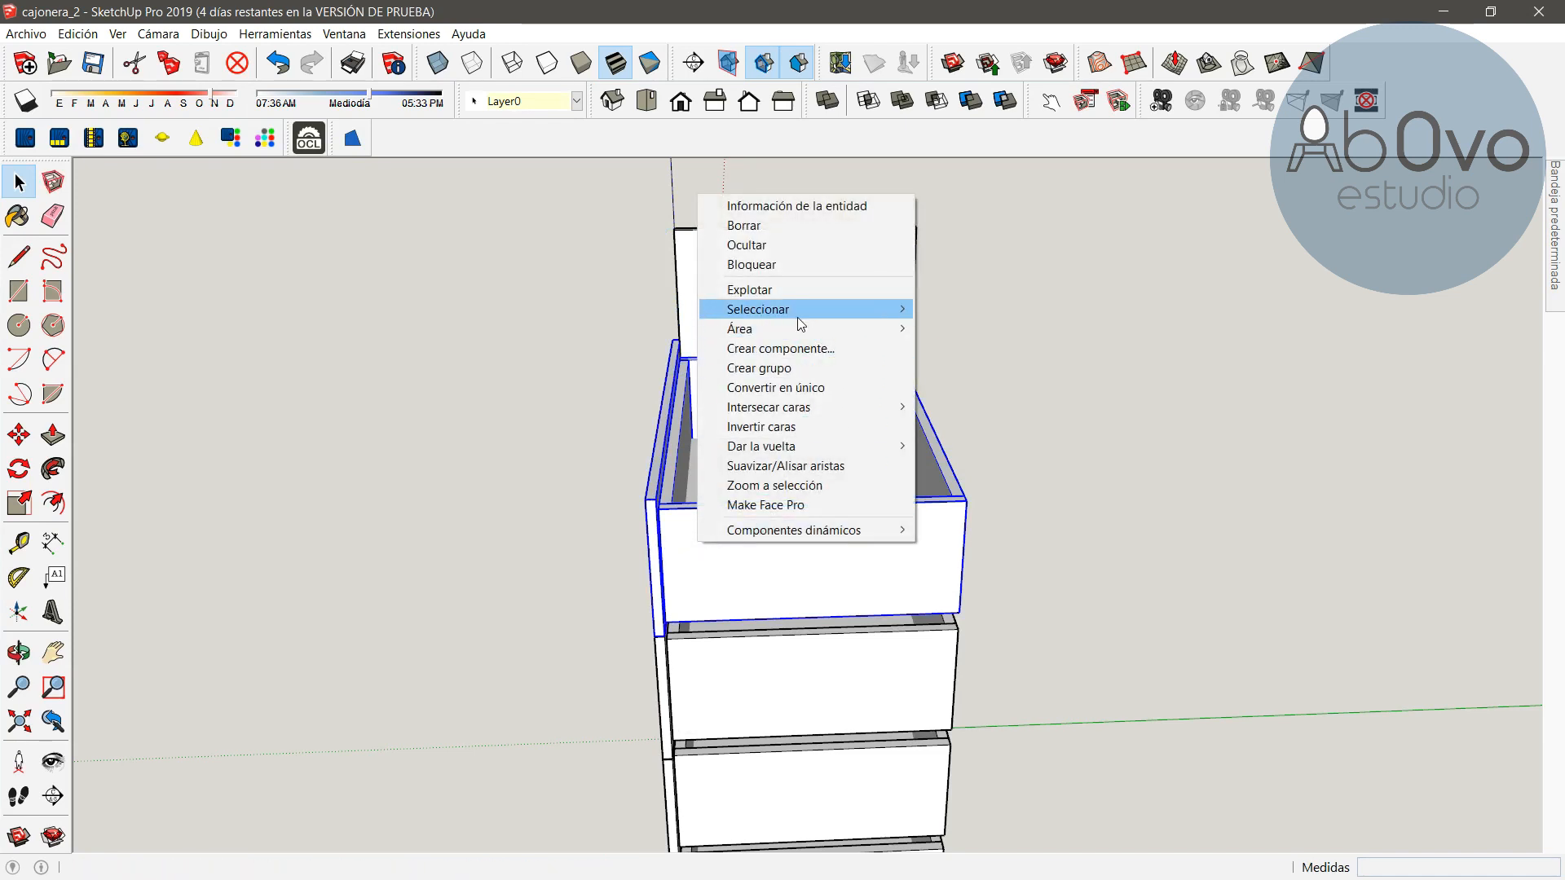
click(775, 369)
right_click(737, 523)
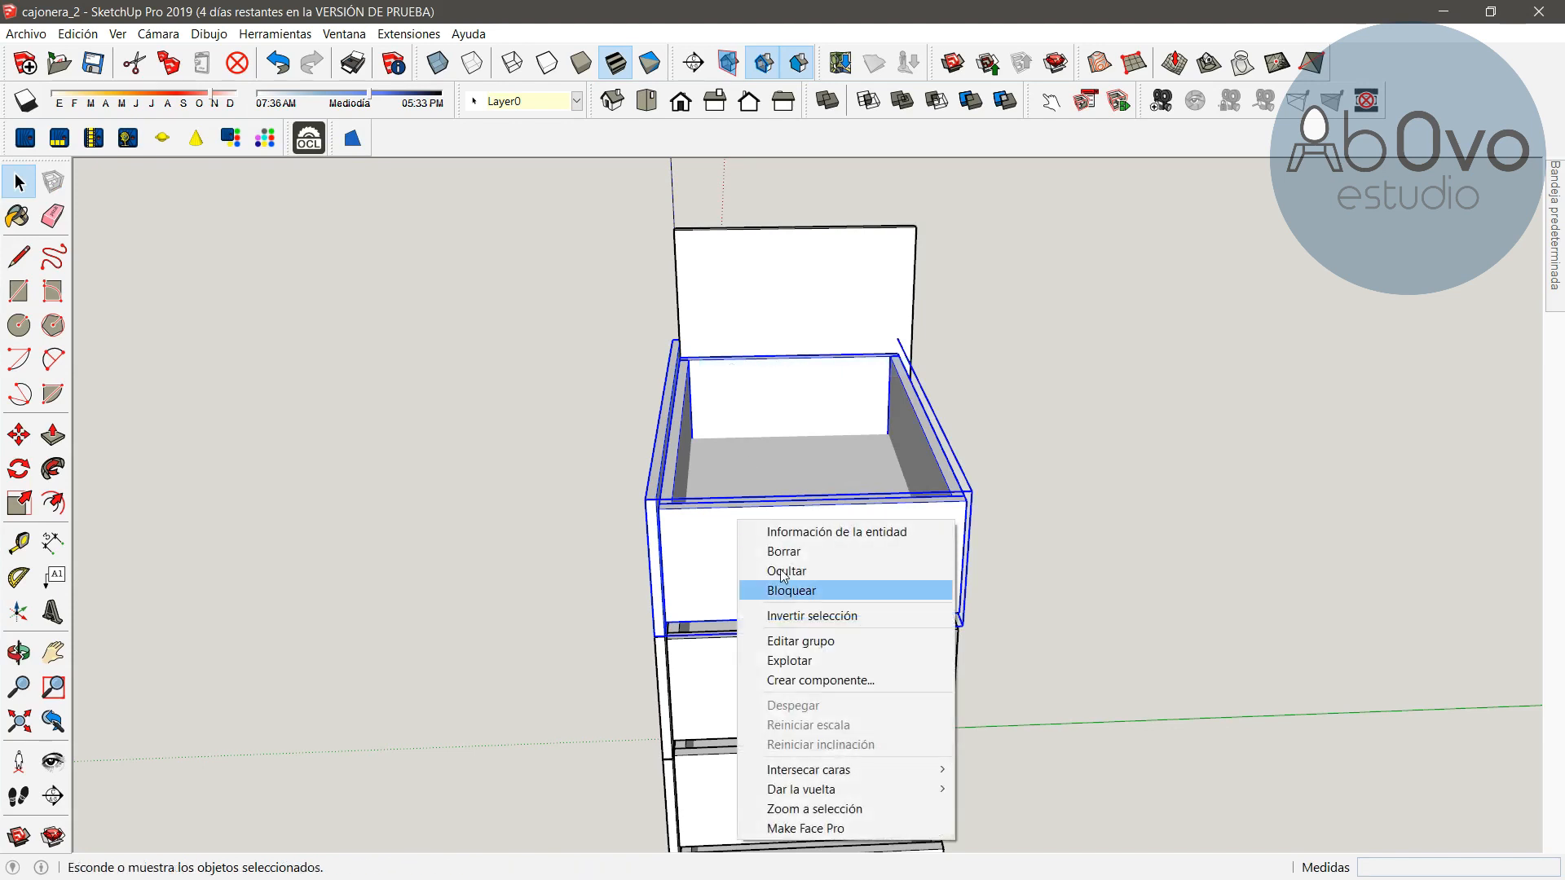
click(787, 572)
Group and hide the third drawer from the top
click(755, 682)
right_click(709, 664)
click(762, 457)
right_click(750, 657)
click(789, 387)
shift+middle_drag(752, 774, 748, 480)
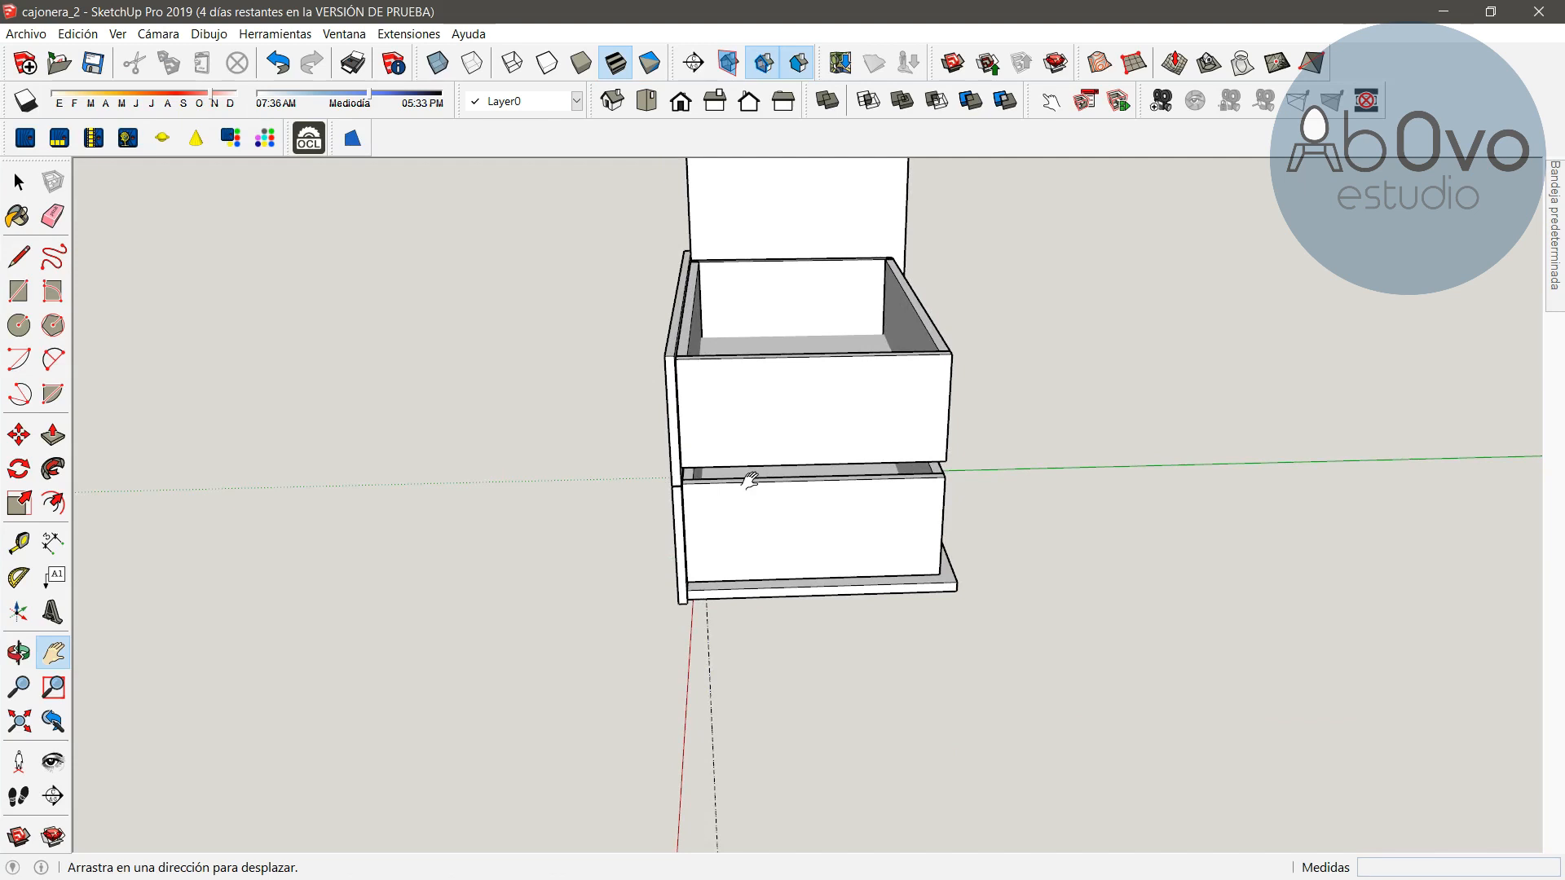
Group and hide the fourth drawer from the top
click(717, 404)
shift+click(672, 398)
right_click(751, 406)
click(821, 583)
right_click(792, 425)
click(824, 476)
Group the parts of the lowest drawer
click(785, 528)
right_click(785, 525)
shift+click(677, 524)
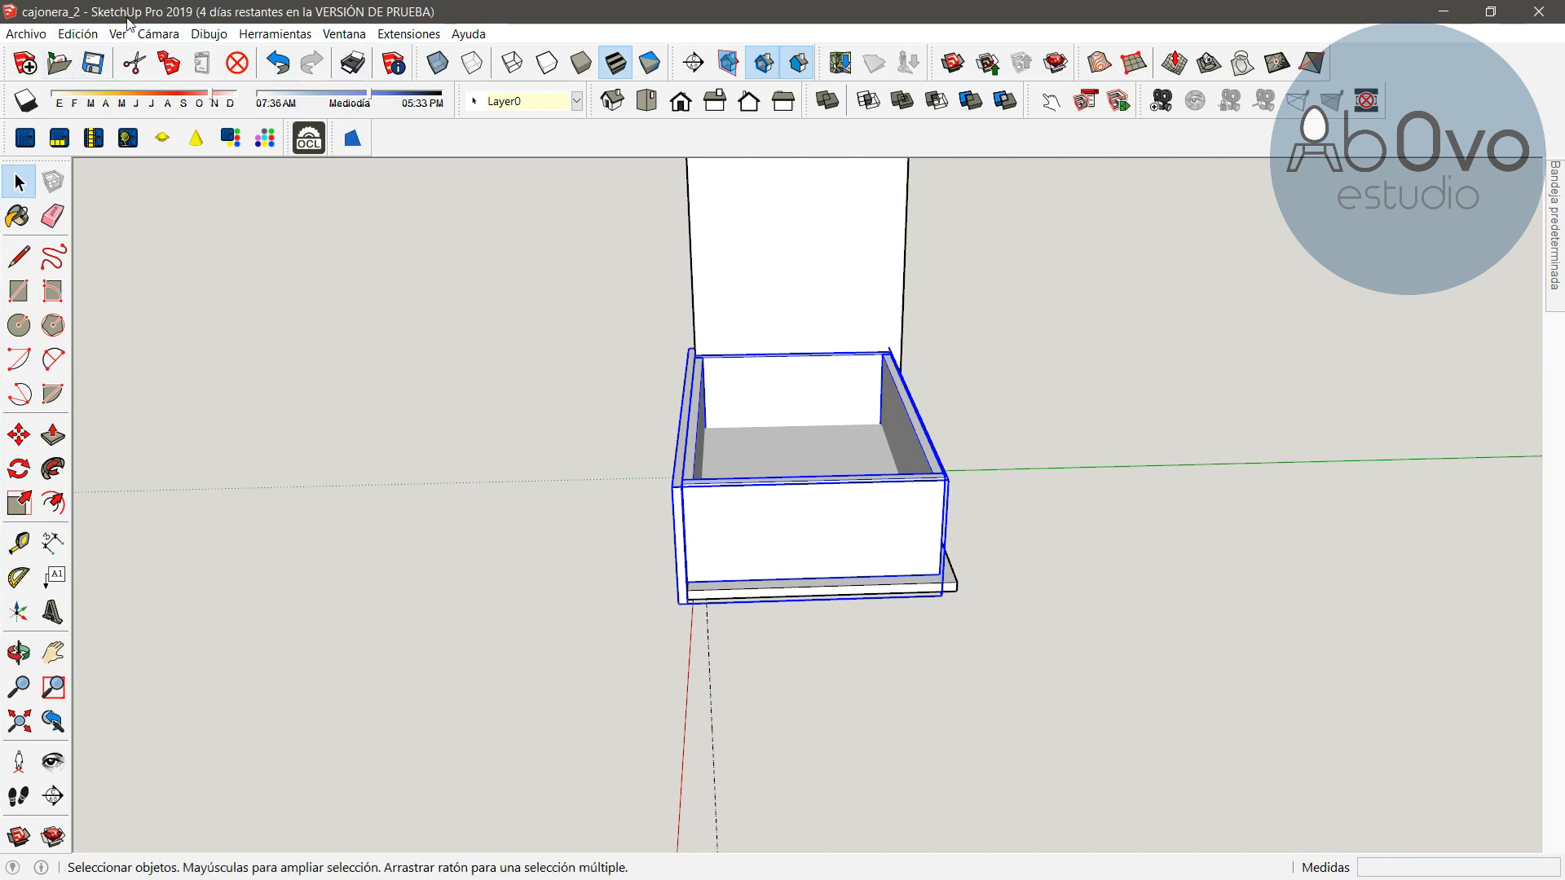
Unhide all hidden geometry and clear the selection
click(86, 37)
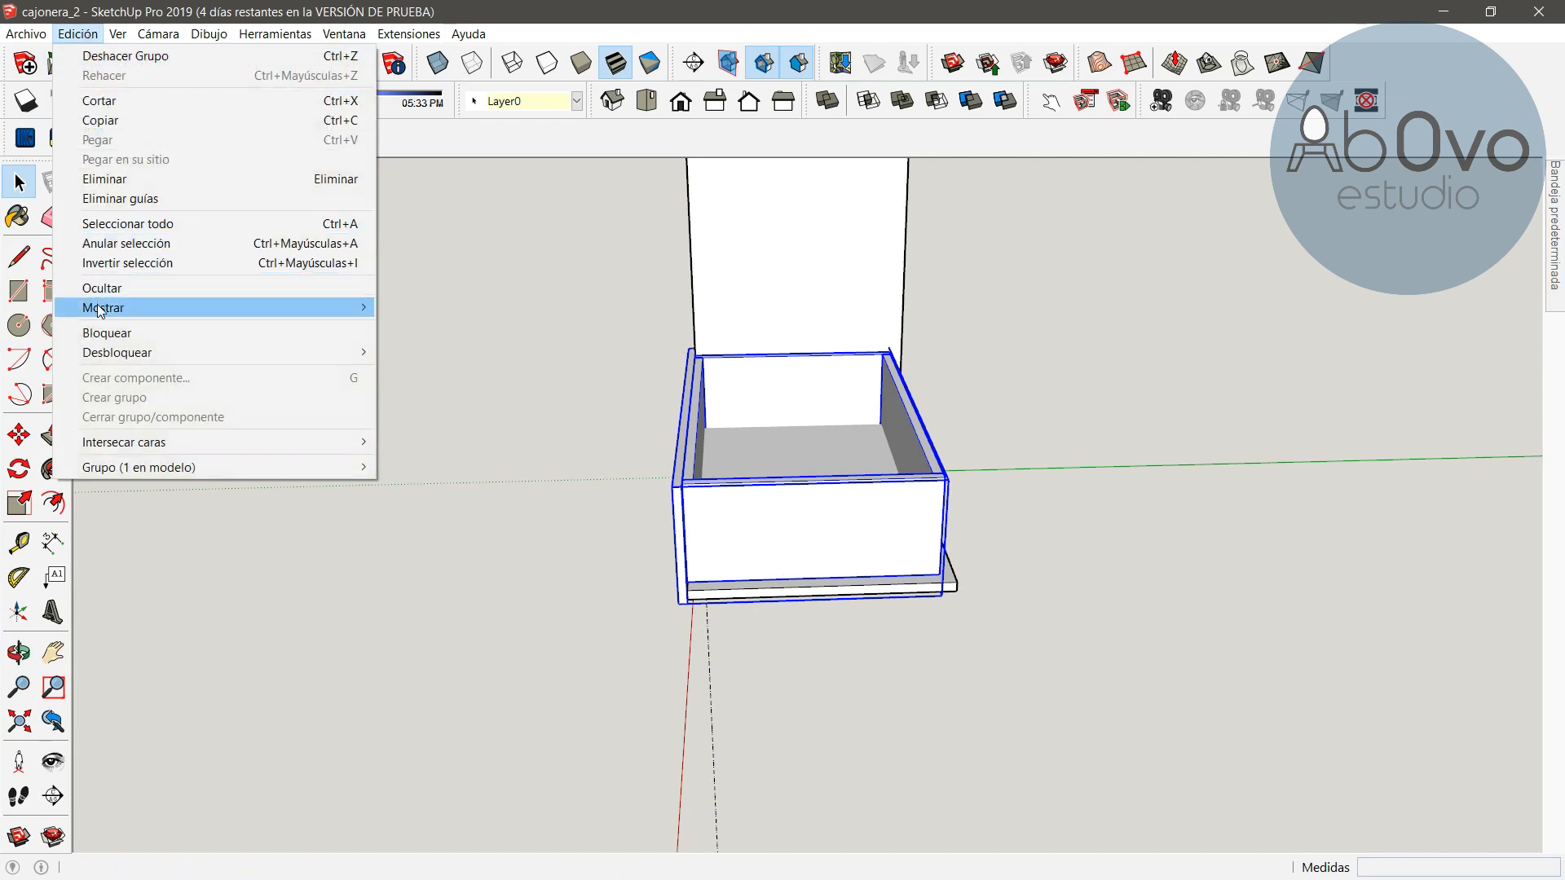
mouse_move(114, 355)
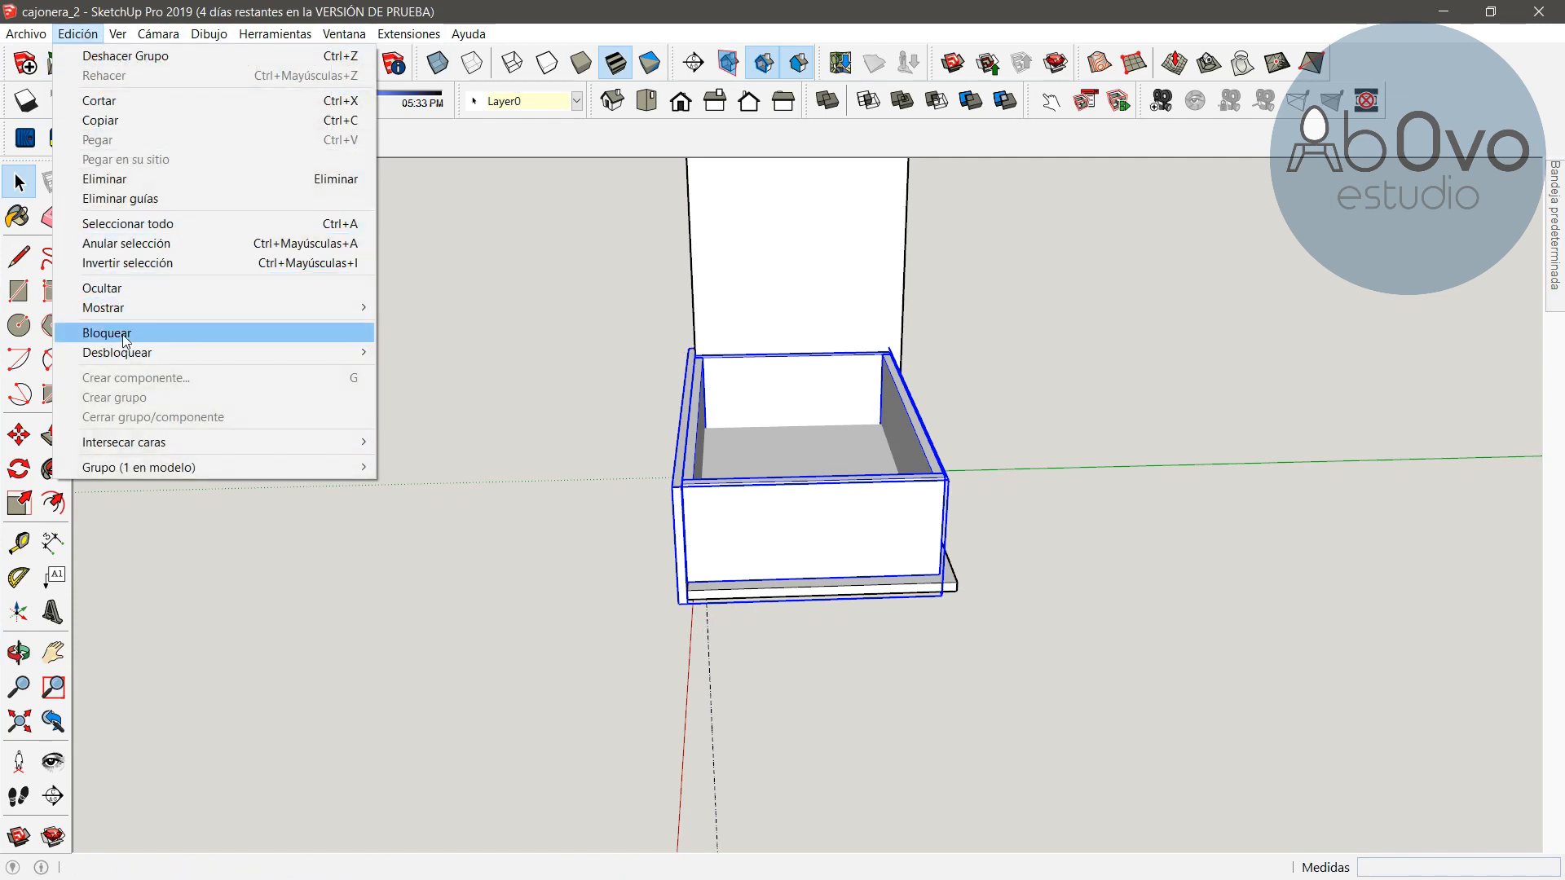
mouse_move(135, 313)
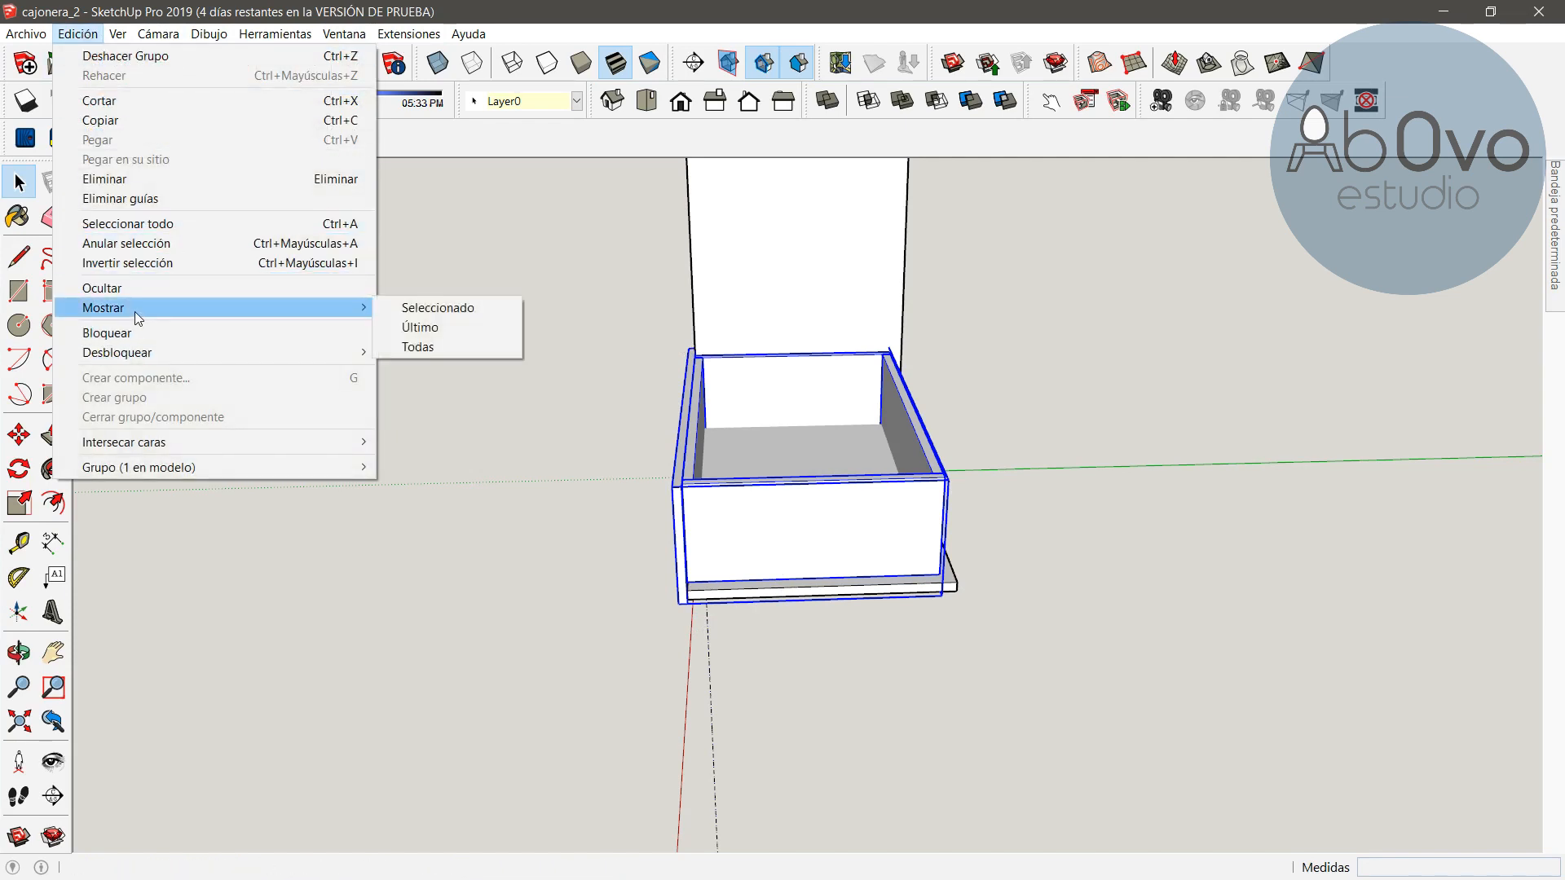
click(444, 346)
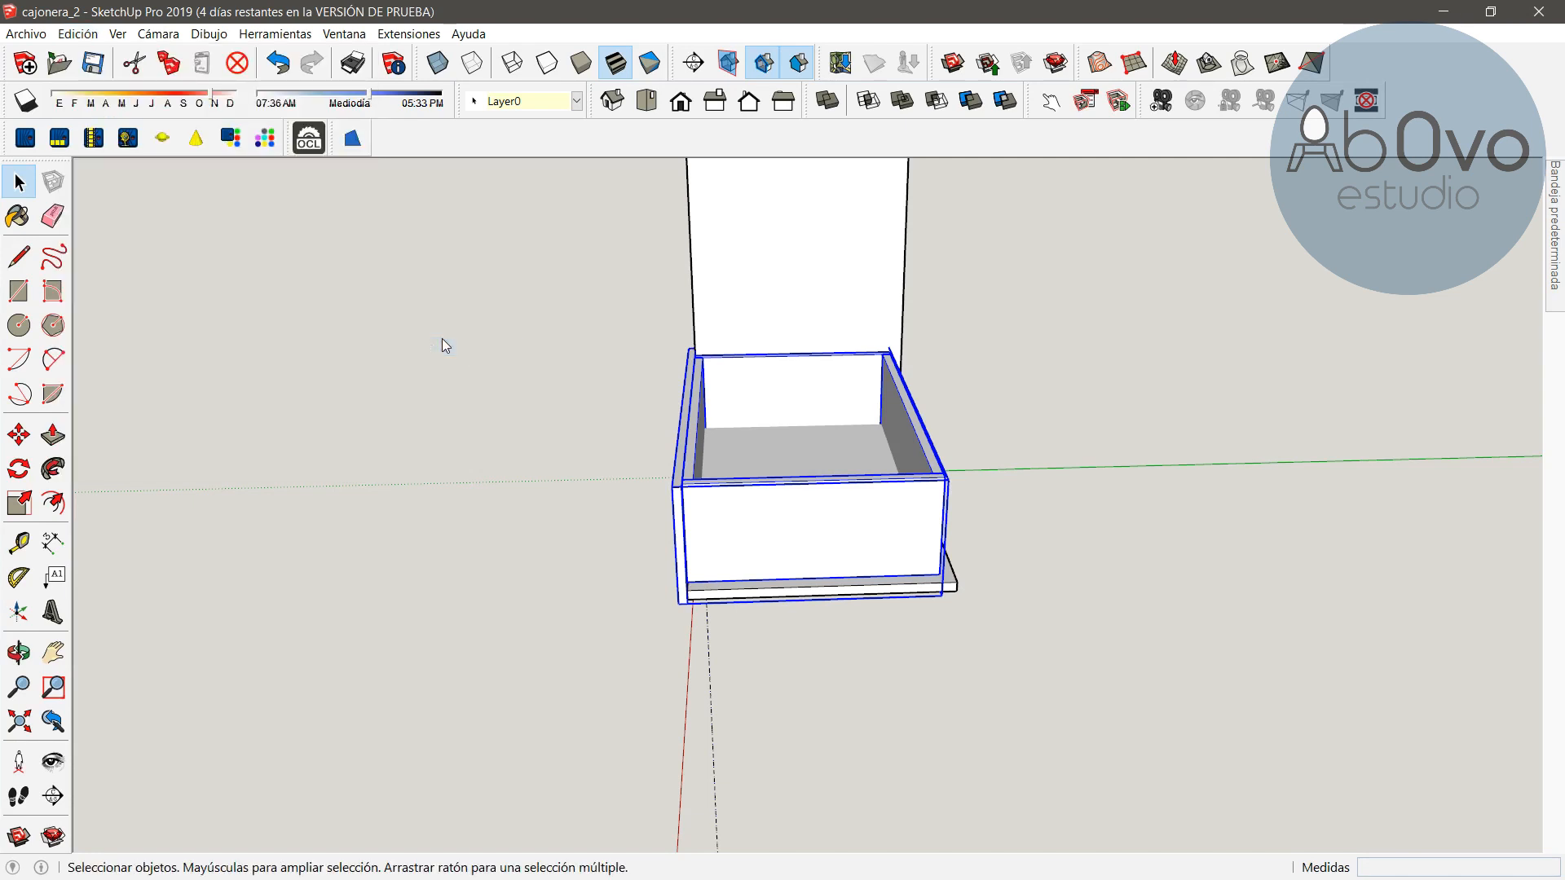
key(o)
drag(405, 510, 849, 421)
scroll(849, 421, down, 3)
drag(739, 538, 884, 419)
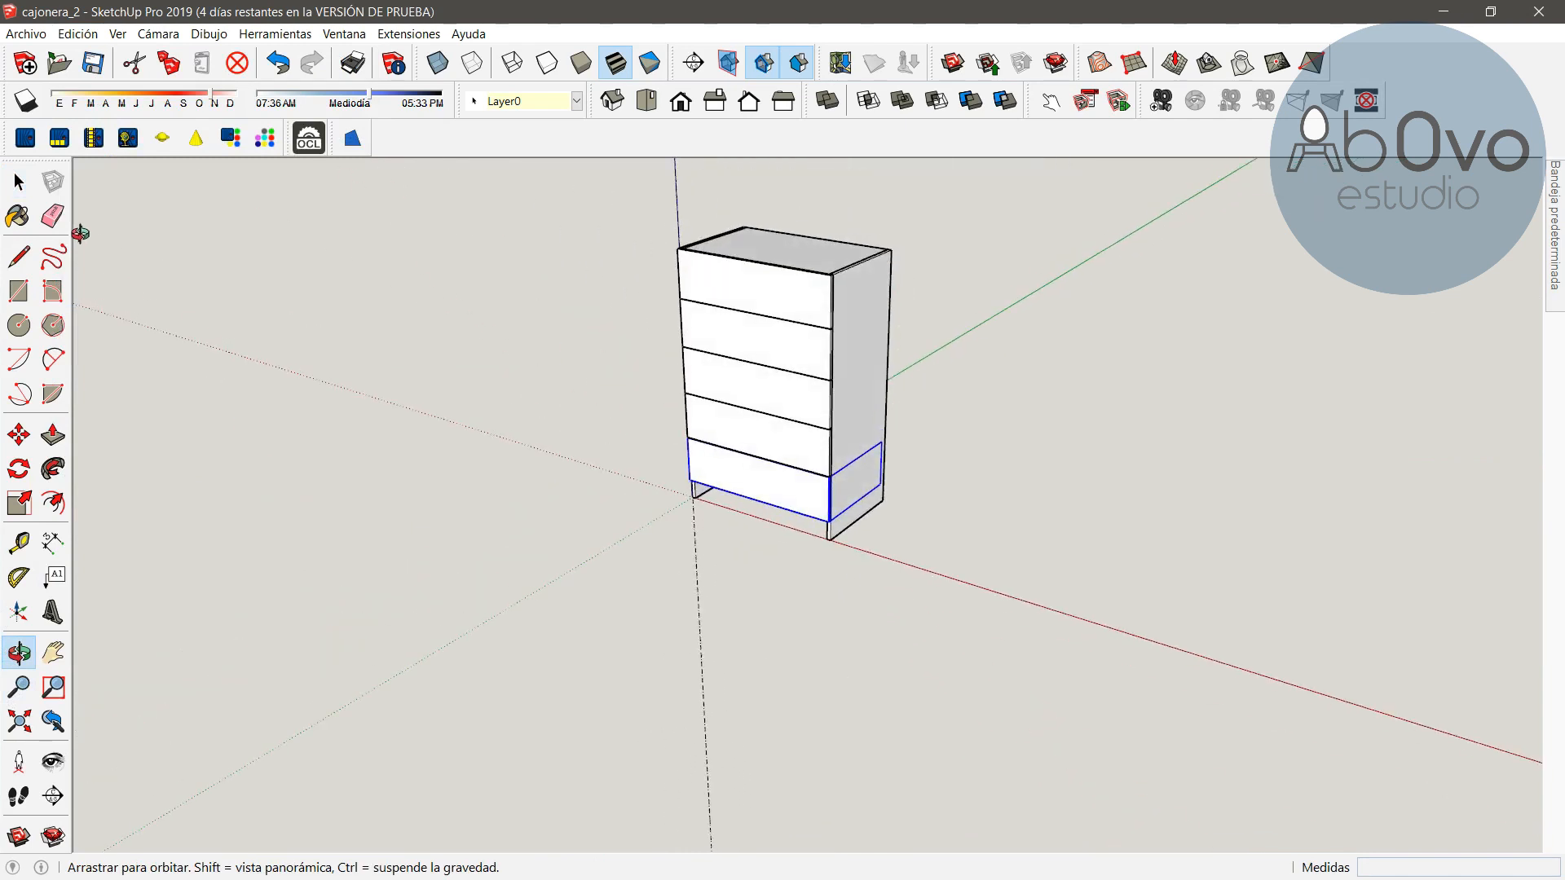
click(19, 181)
click(411, 364)
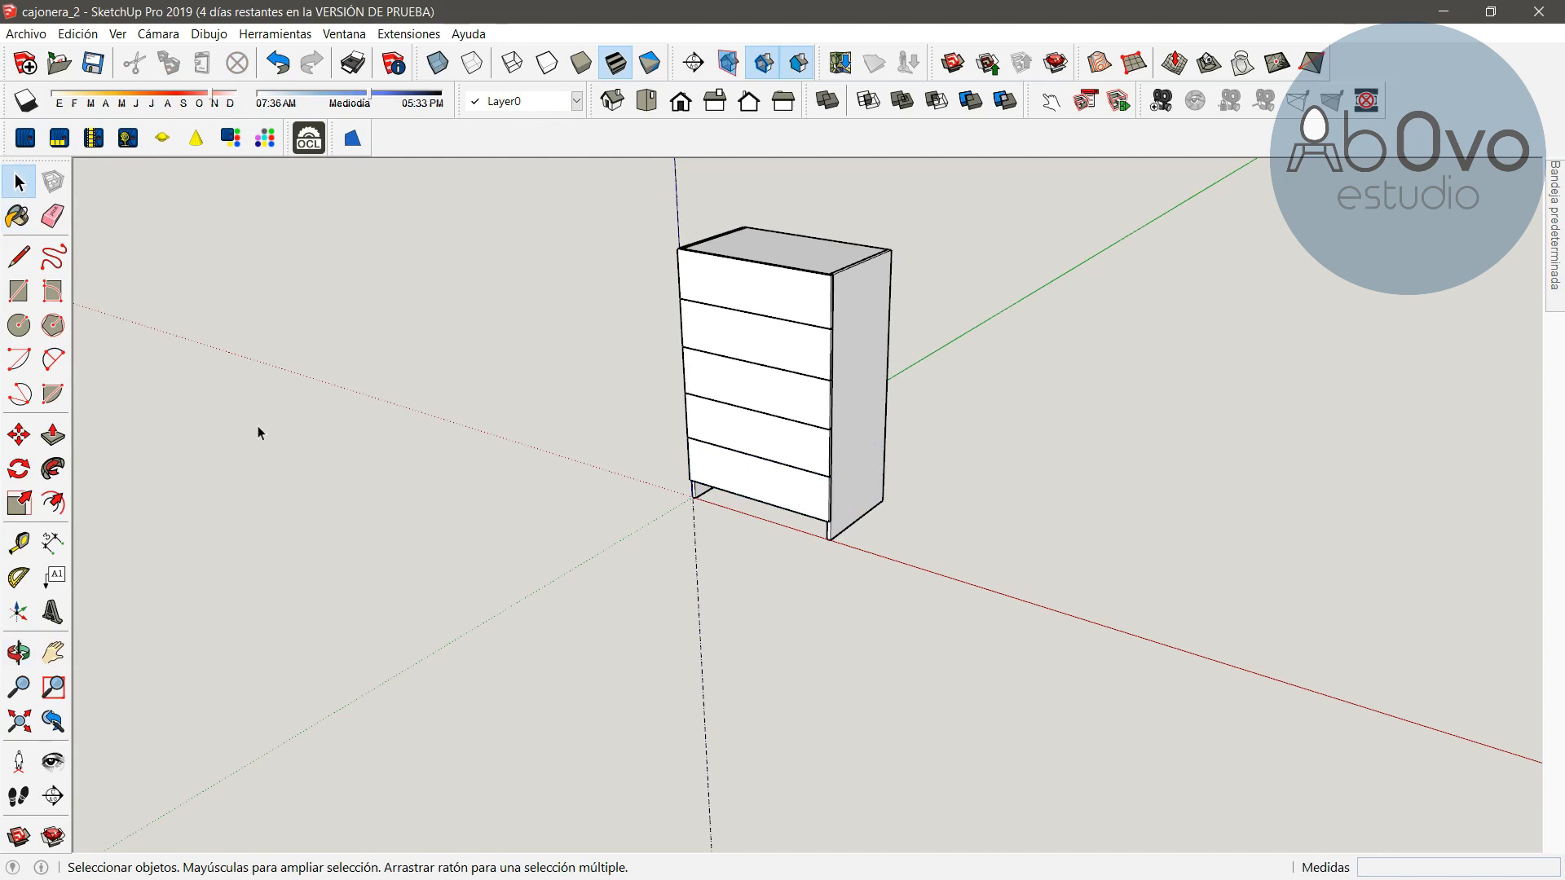
Try pulling the top drawer out 400 mm with Move, then undo the move
click(19, 661)
drag(394, 471, 816, 518)
scroll(711, 497, up, 4)
shift+drag(759, 357, 901, 472)
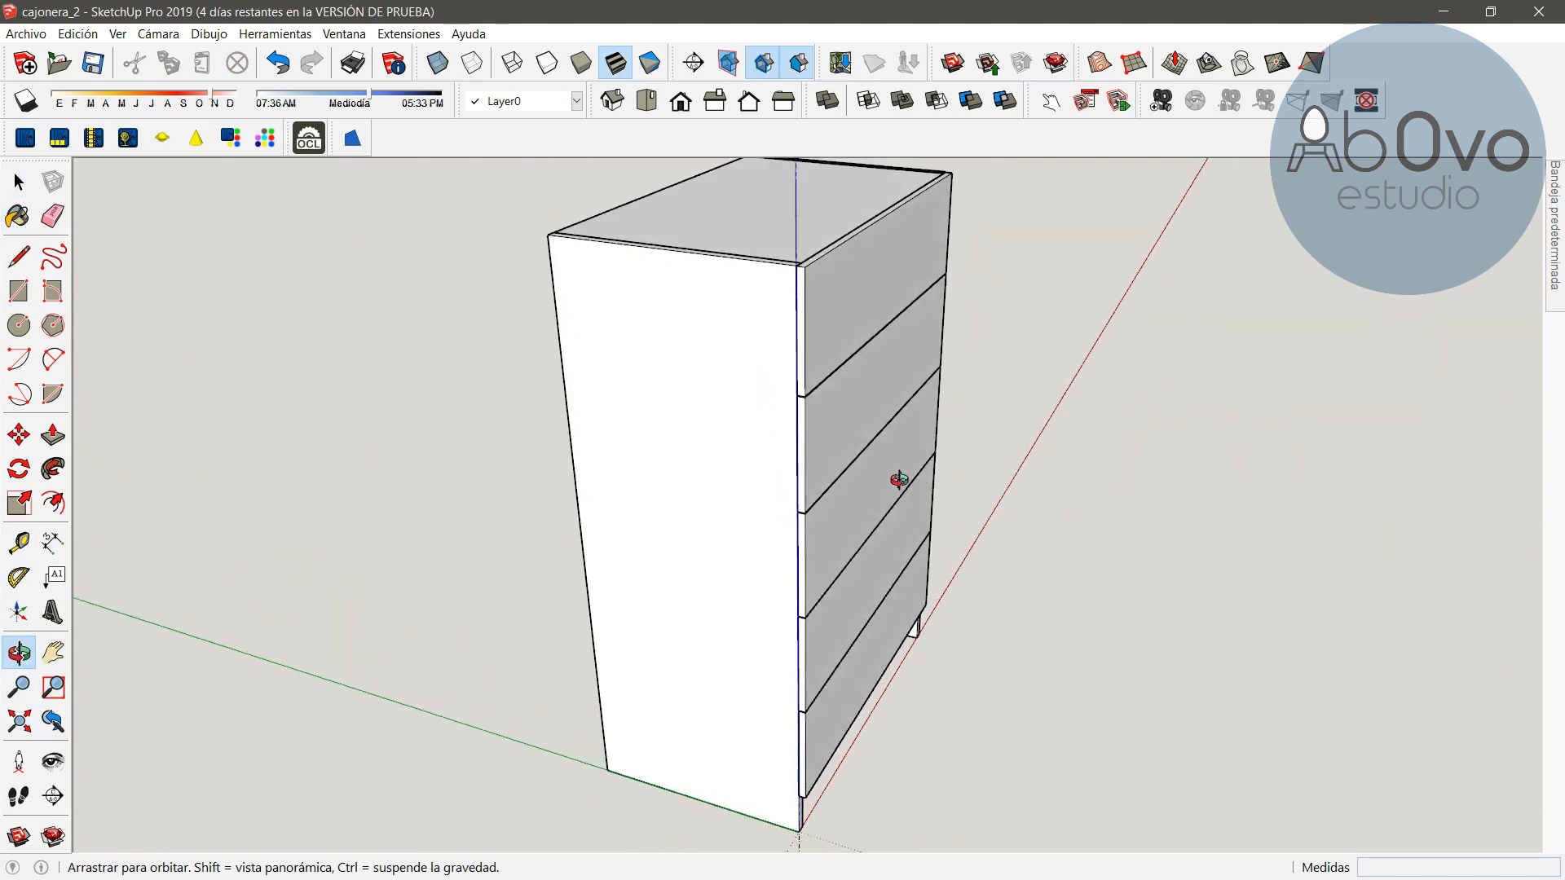
click(21, 440)
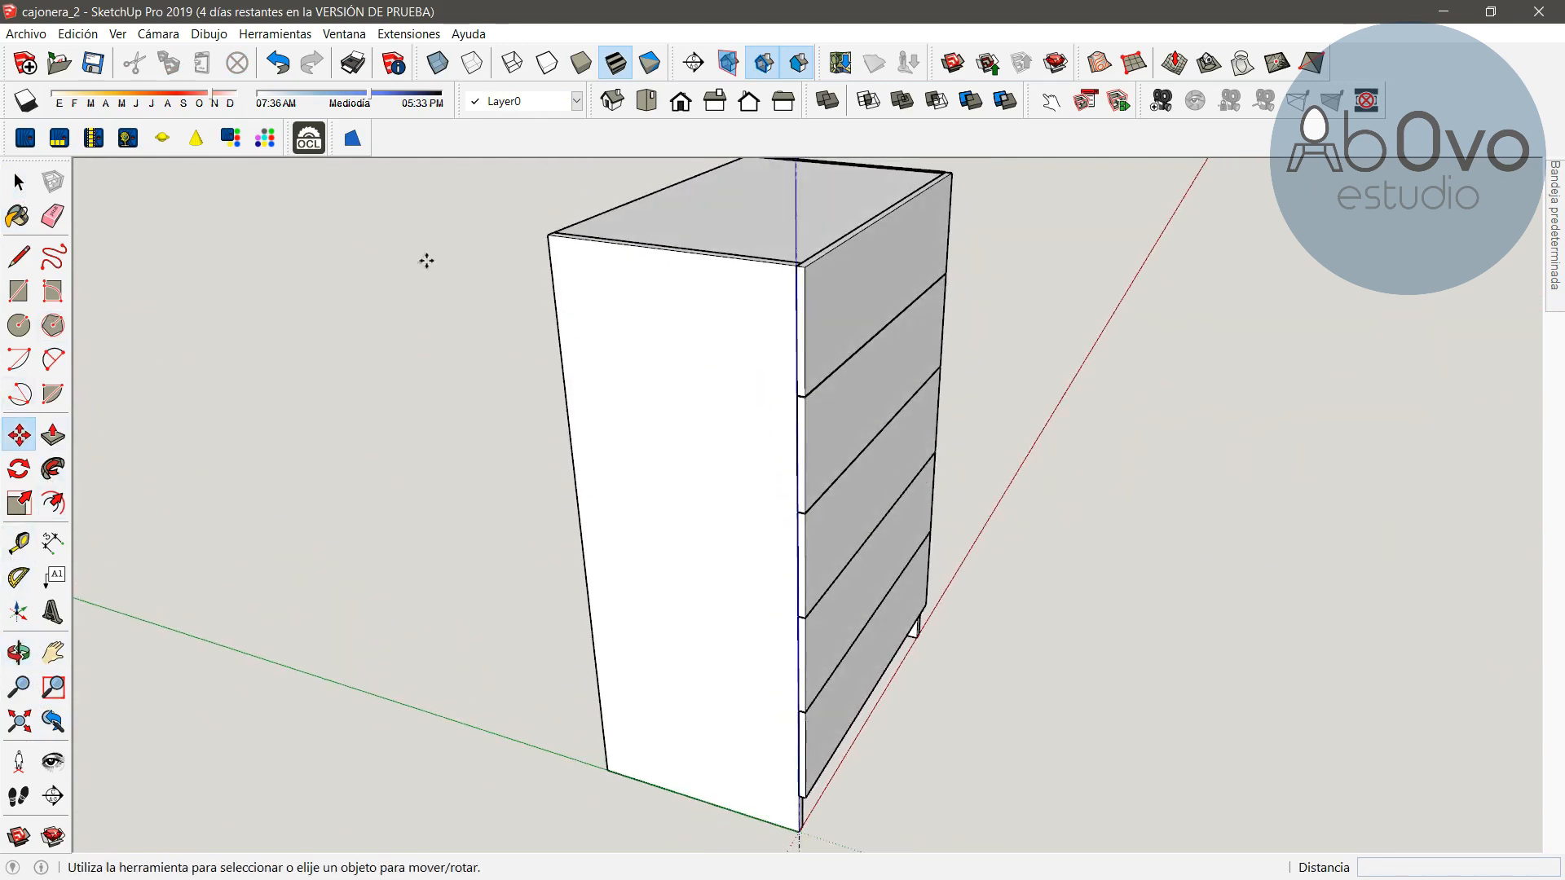
click(806, 397)
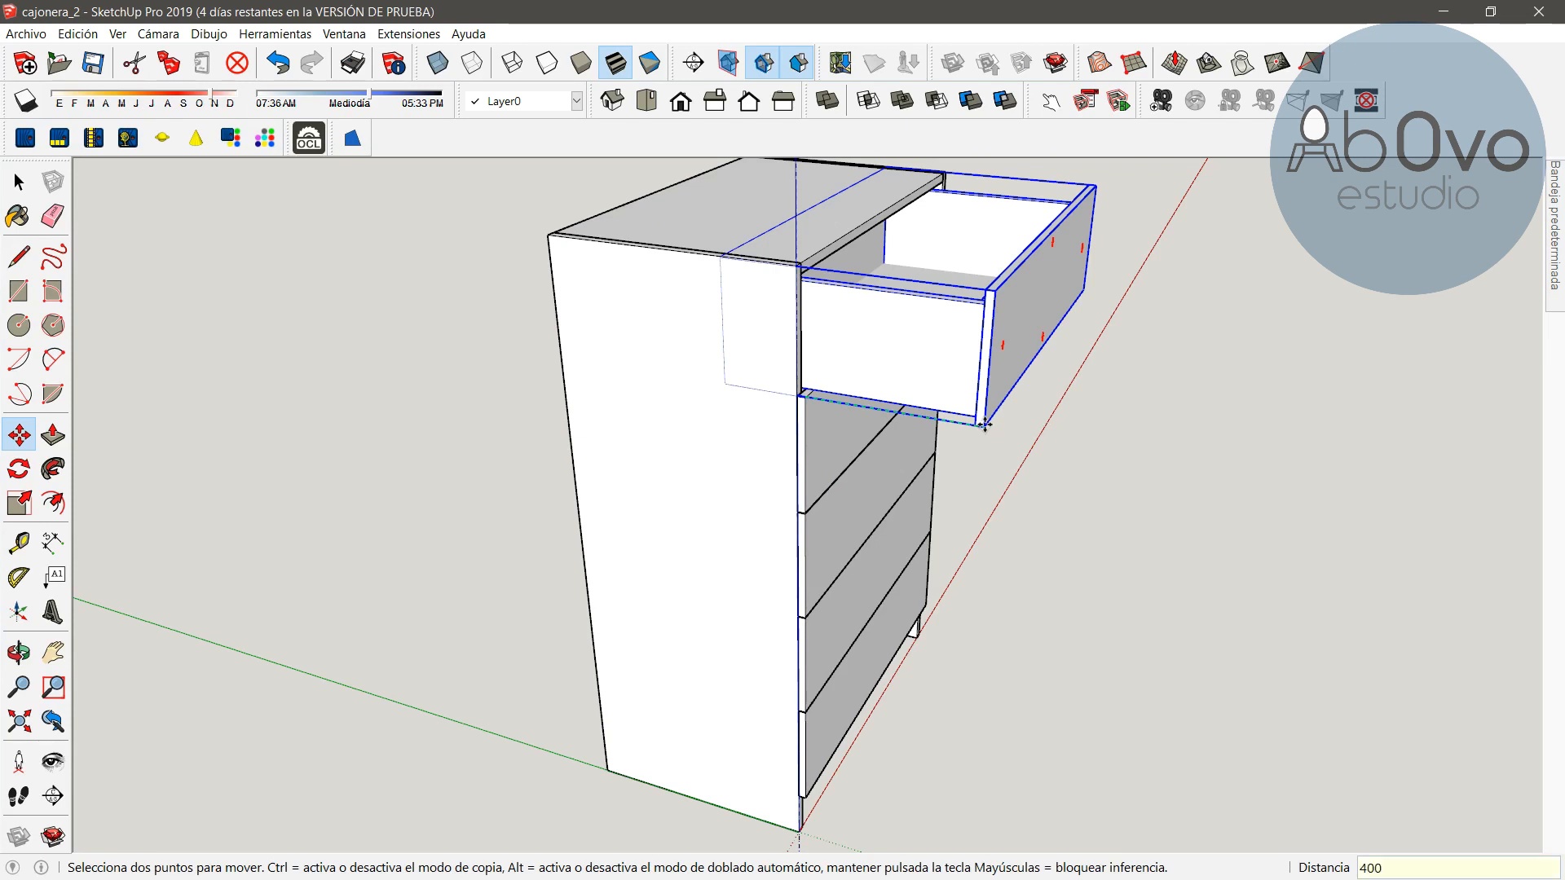
key(Return)
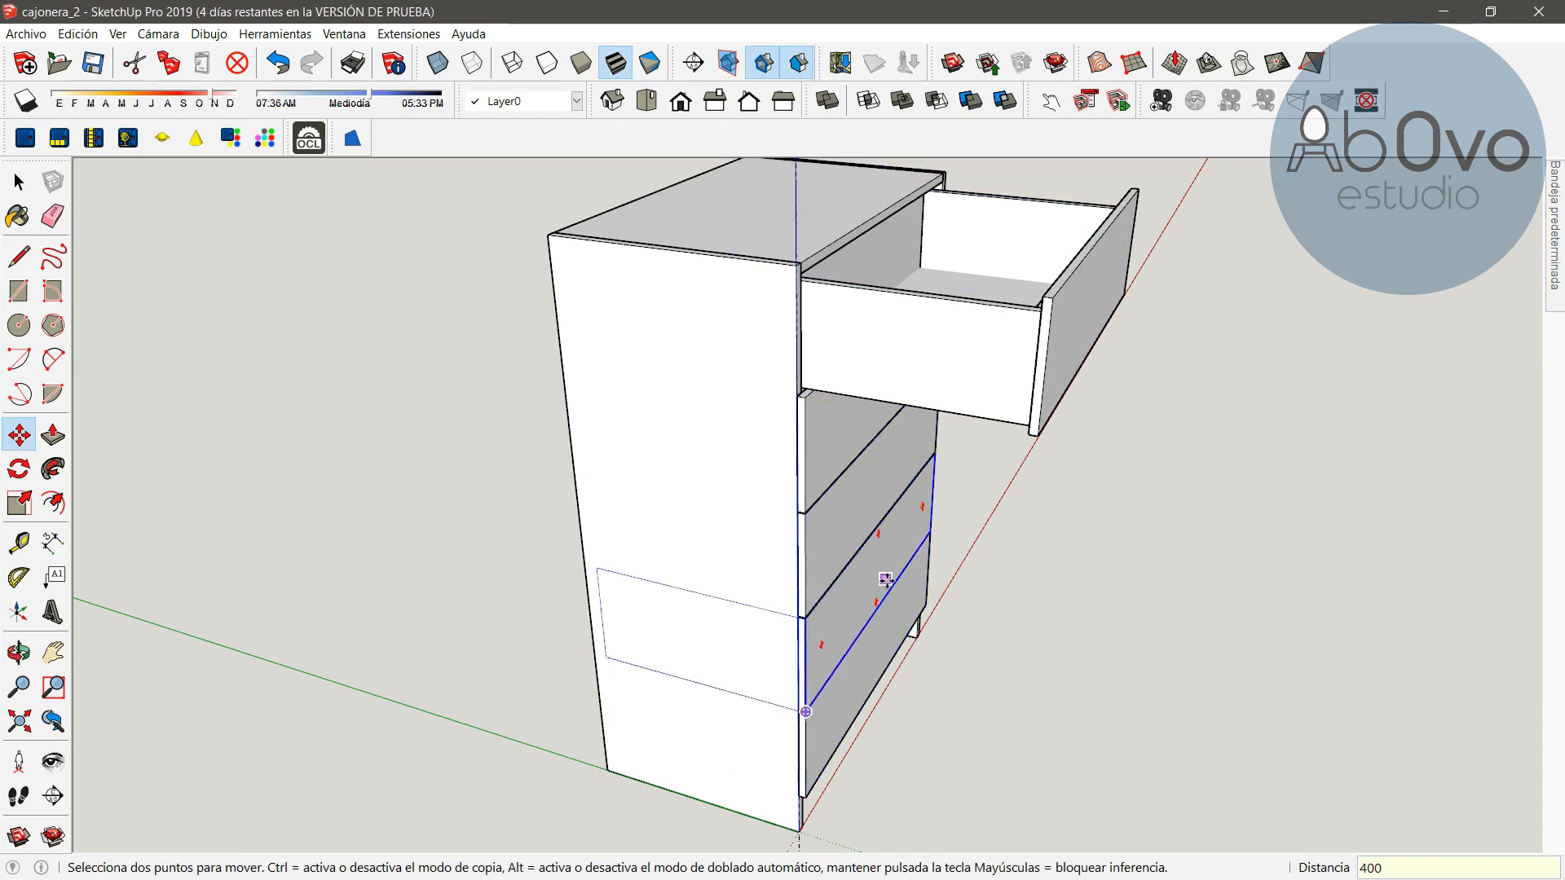
key(ctrl+z)
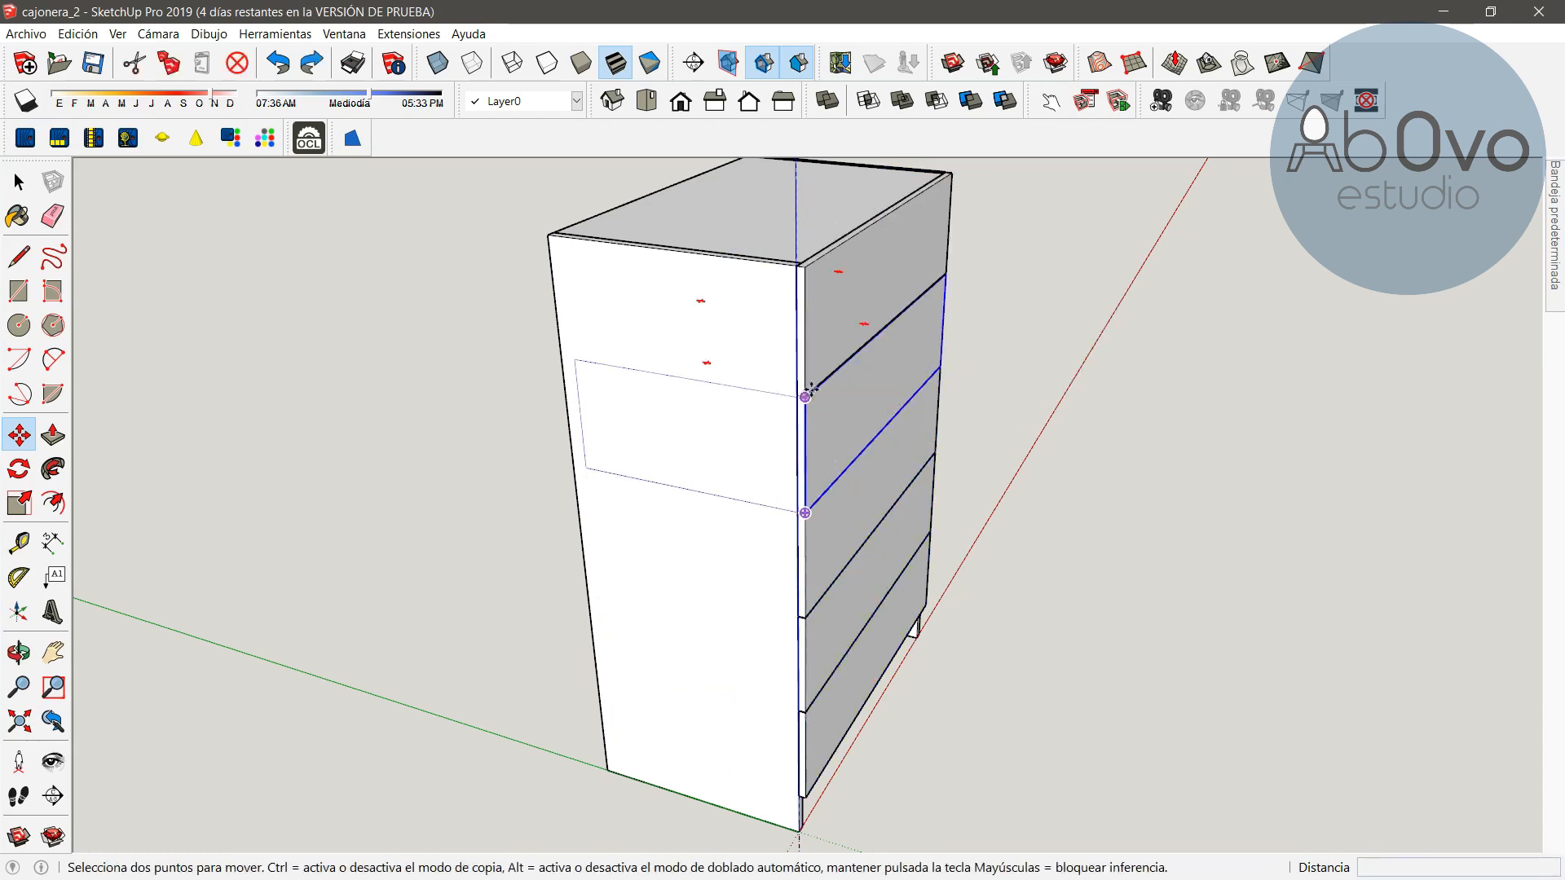
Pull the second drawer out 250 mm and the third drawer out 400 mm along the green axis
click(805, 398)
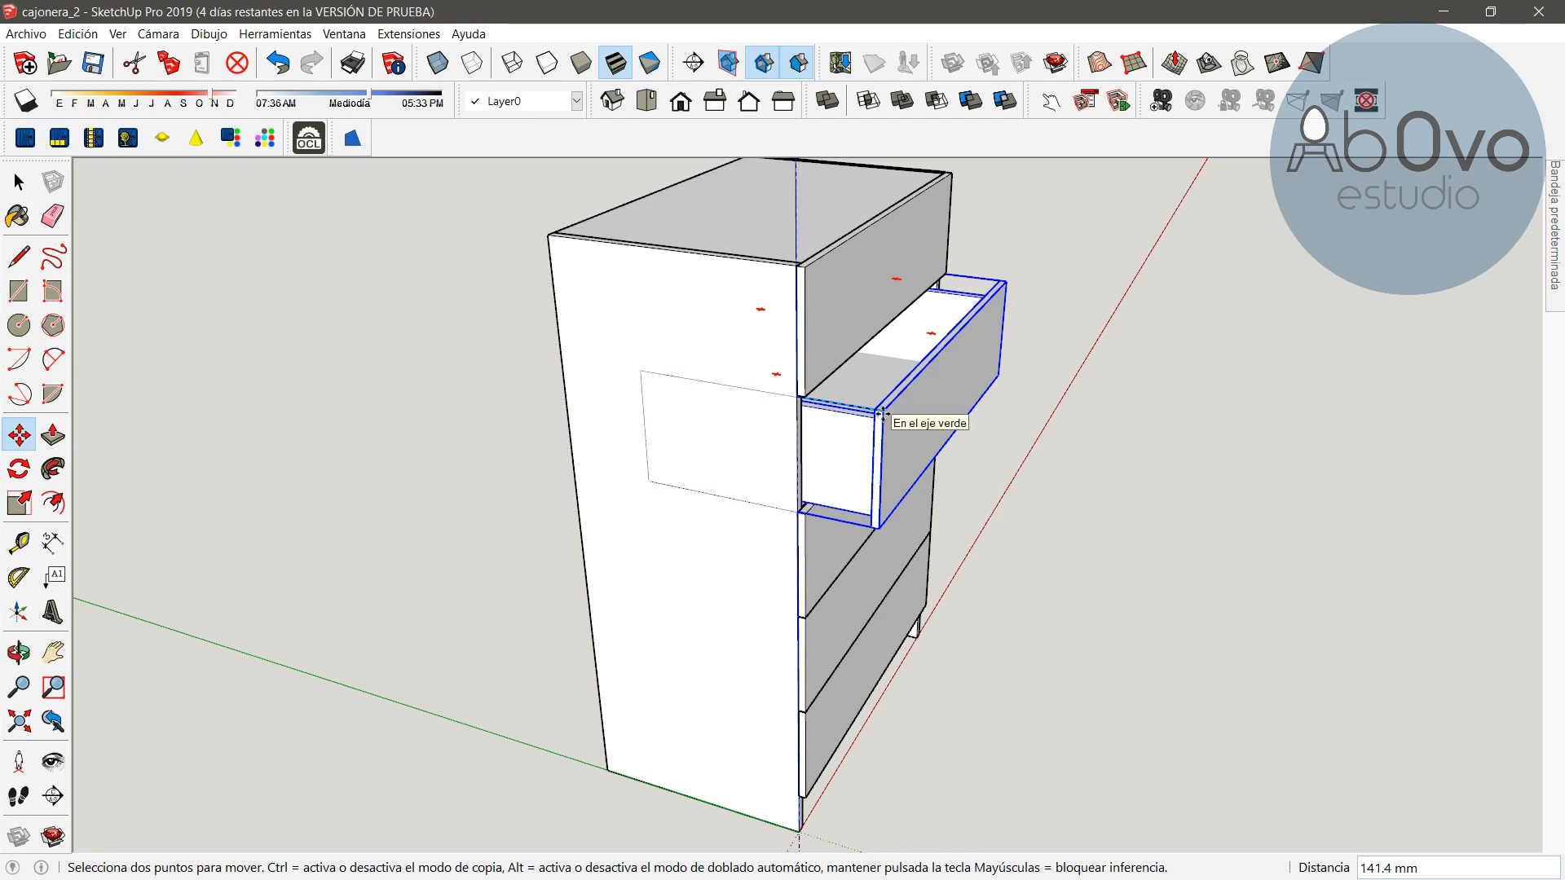
text(250)
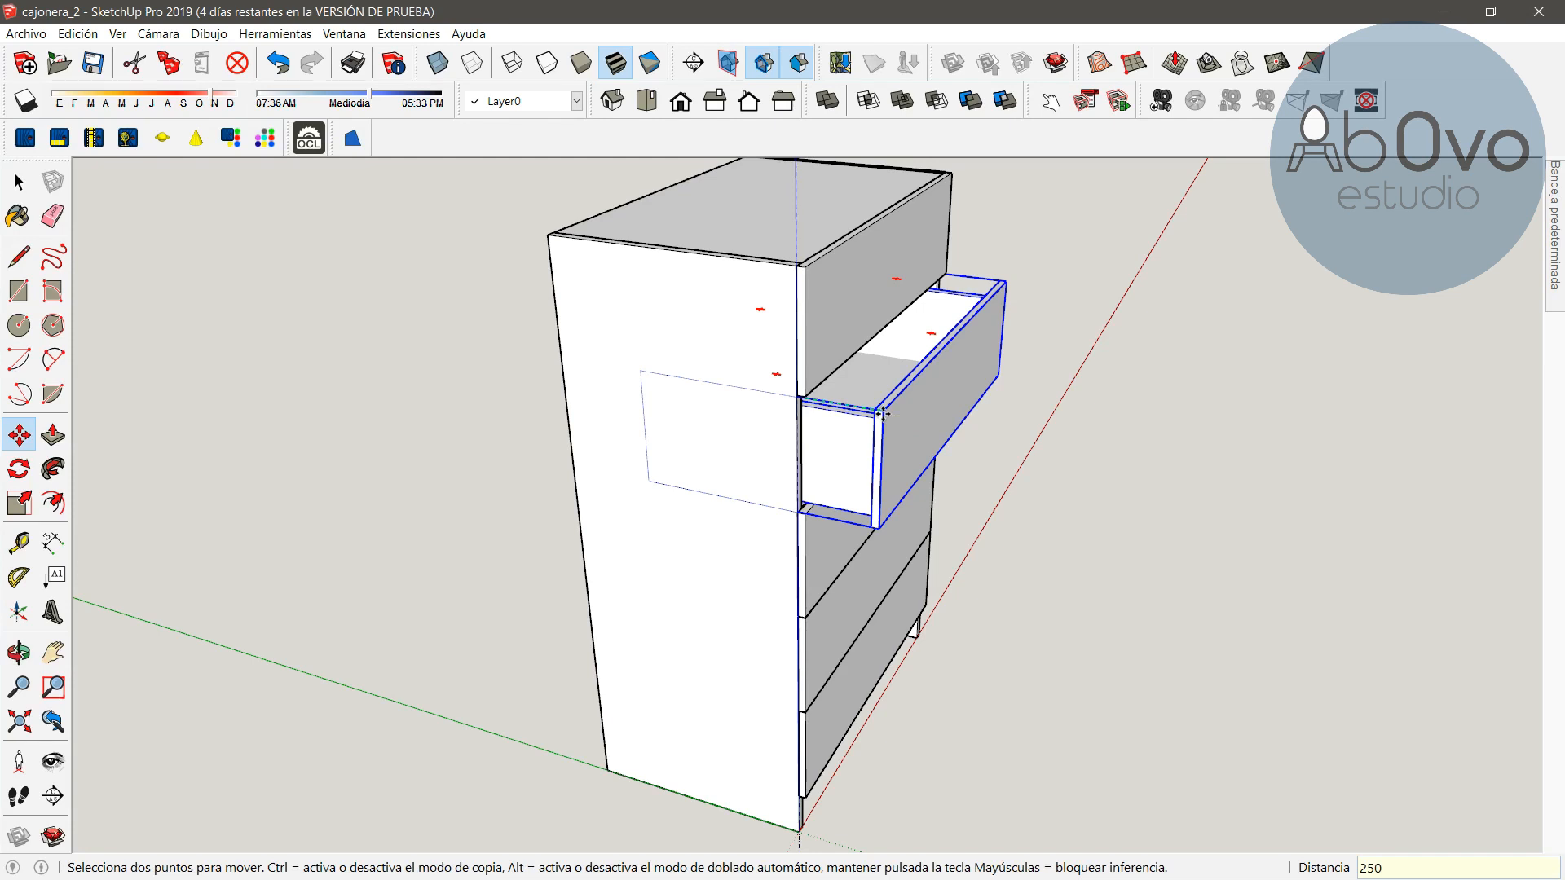
key(Return)
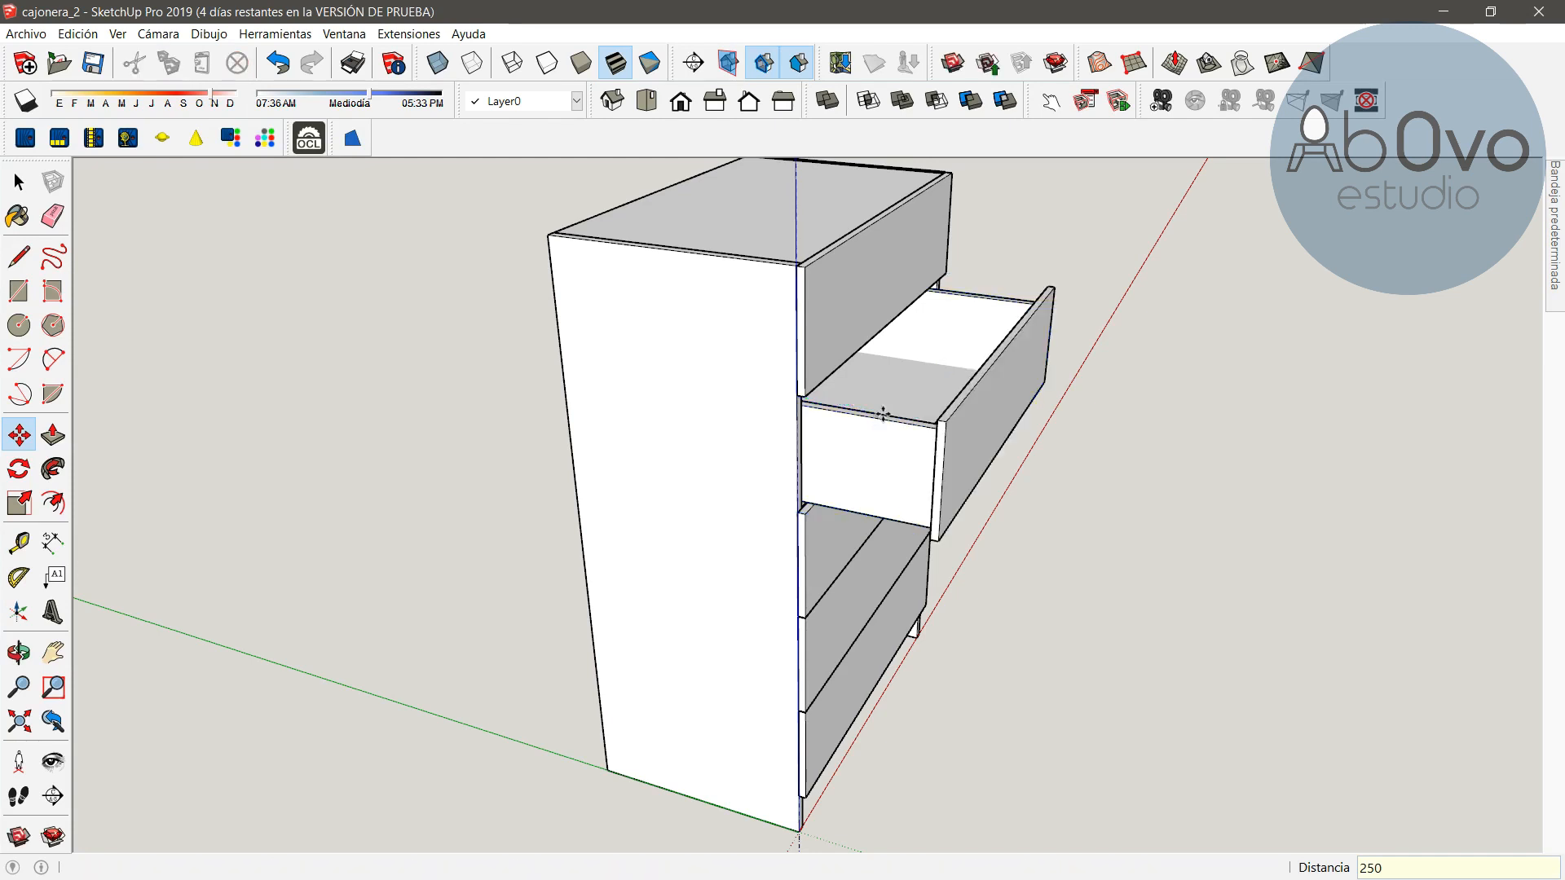
click(805, 617)
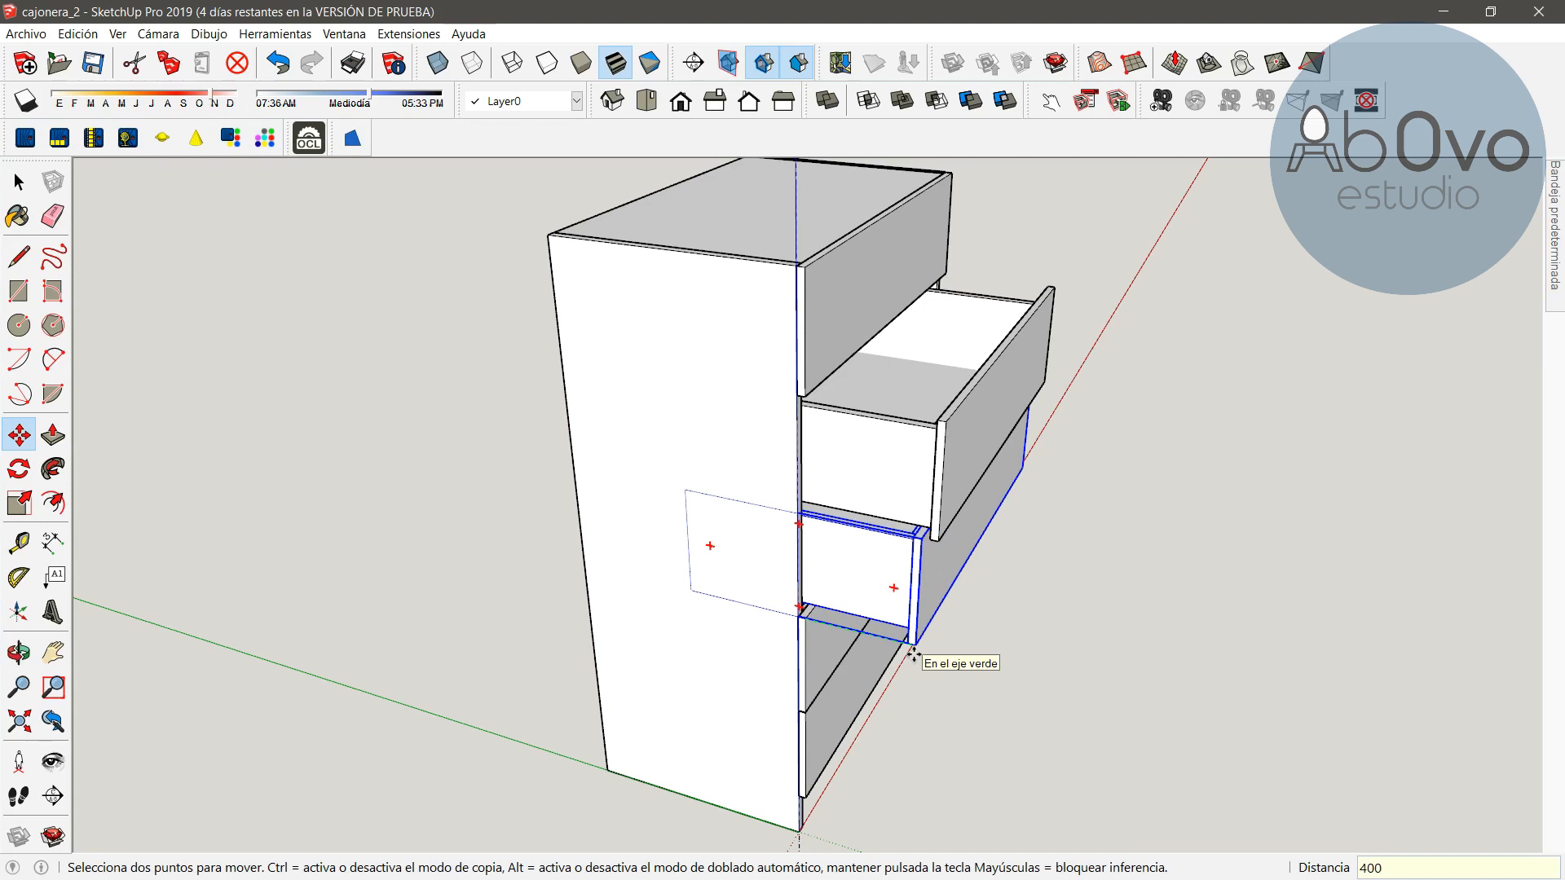
key(Return)
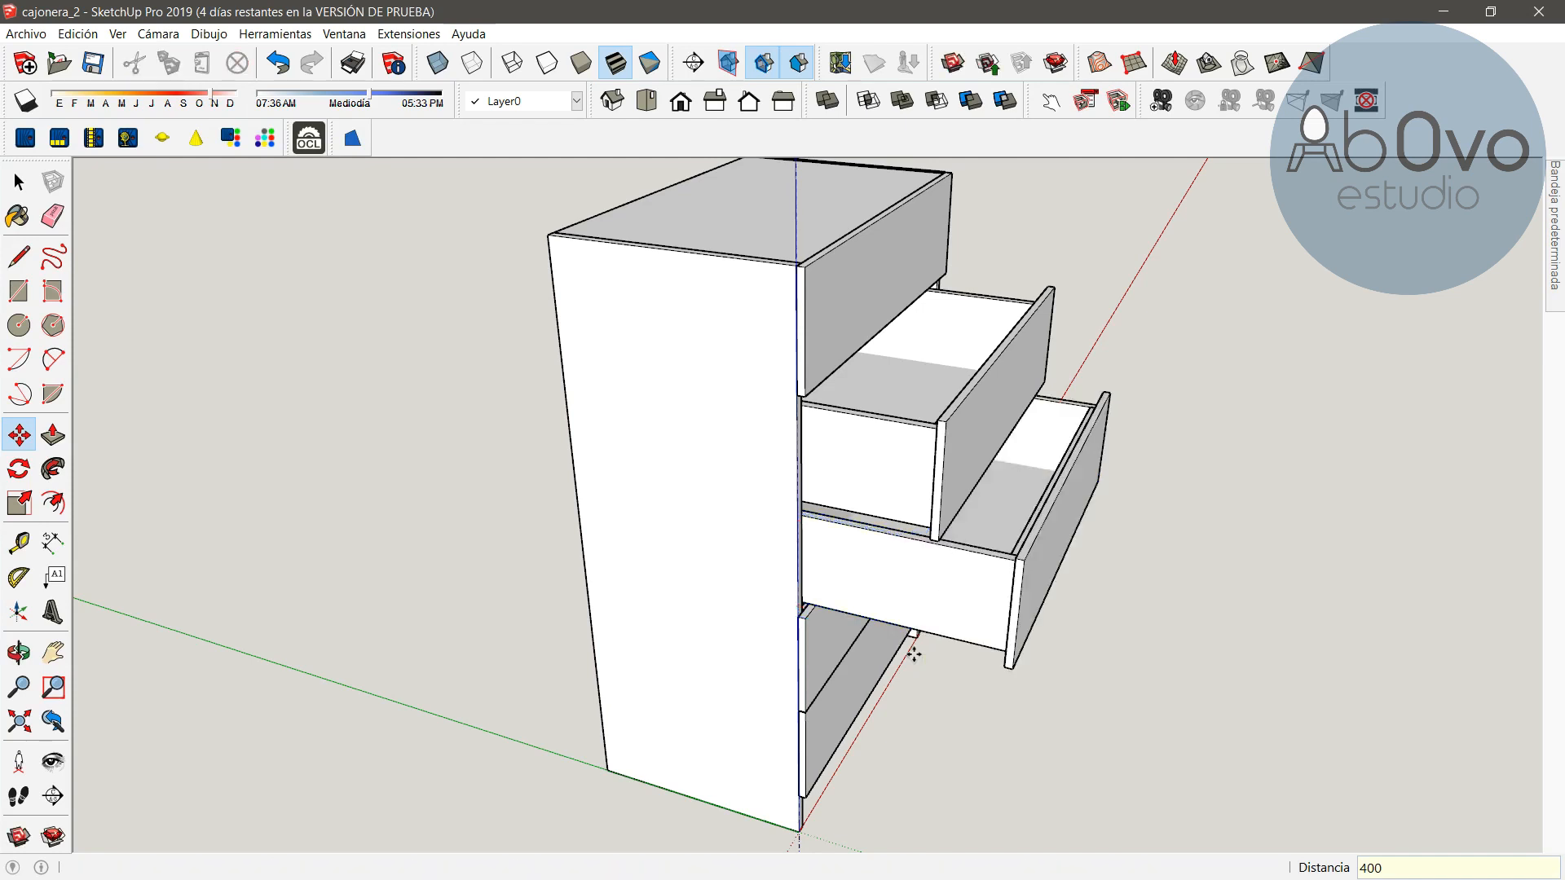
Undo both drawer moves so all drawers are closed
click(19, 651)
drag(1125, 564, 428, 534)
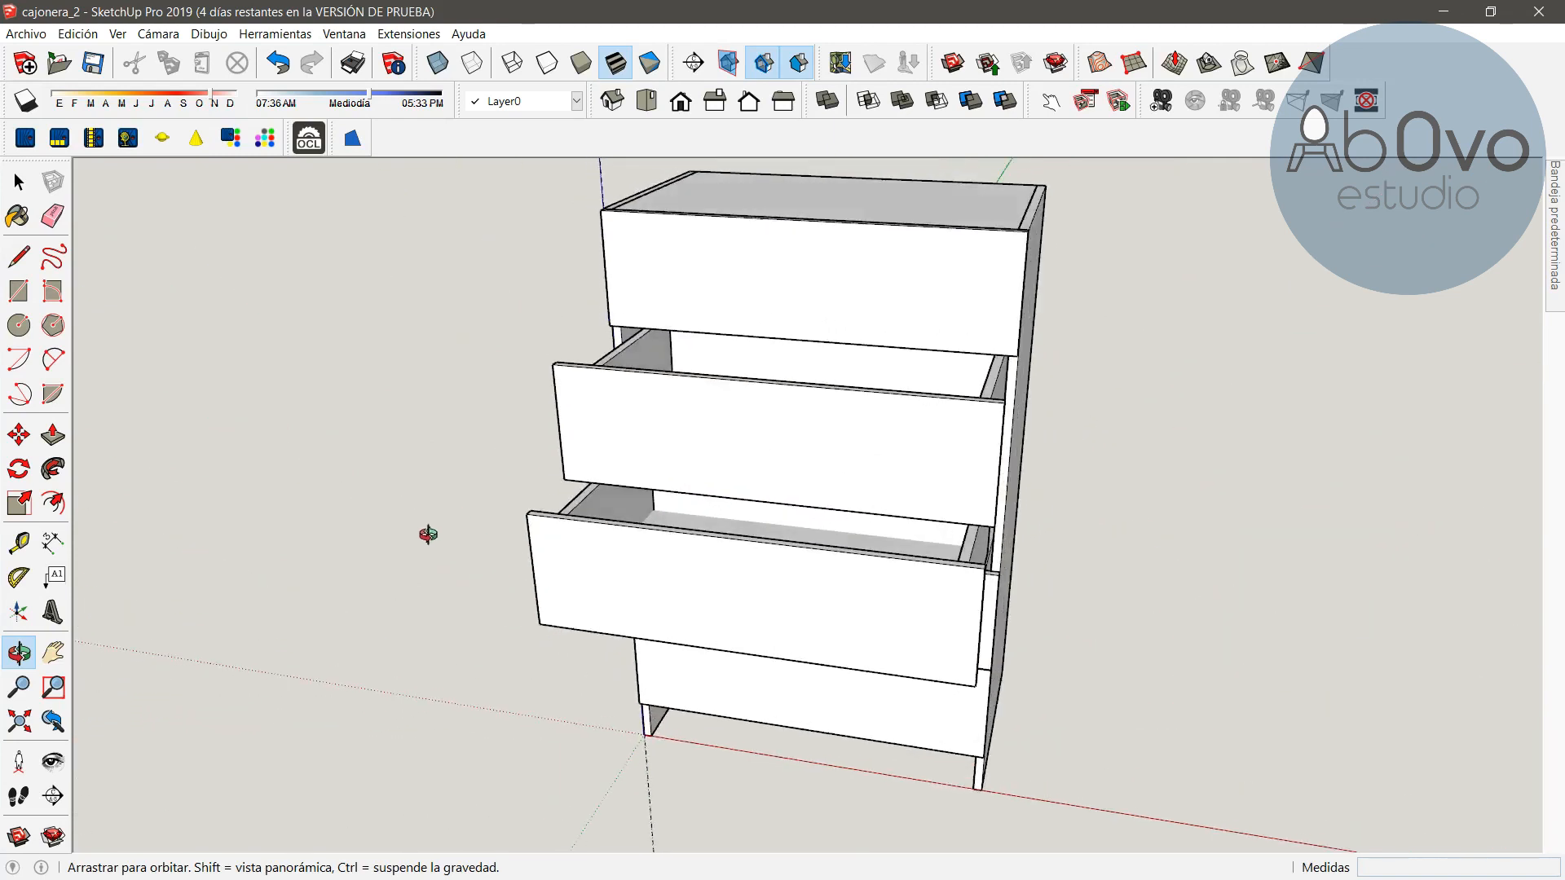
drag(1104, 576, 679, 480)
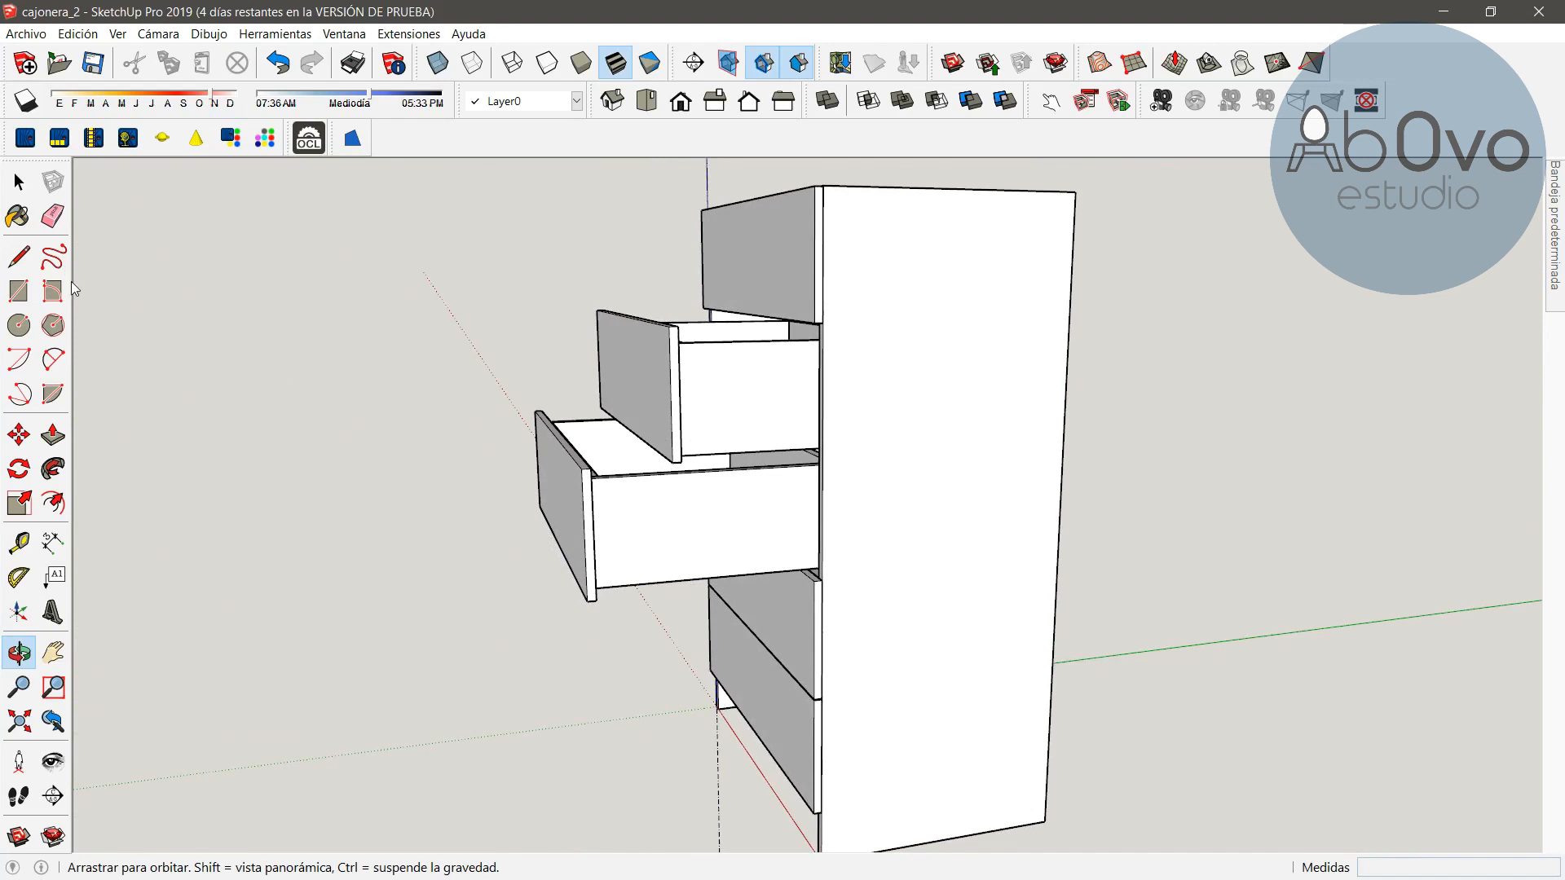
key(ctrl+z)
key(ctrl+z)
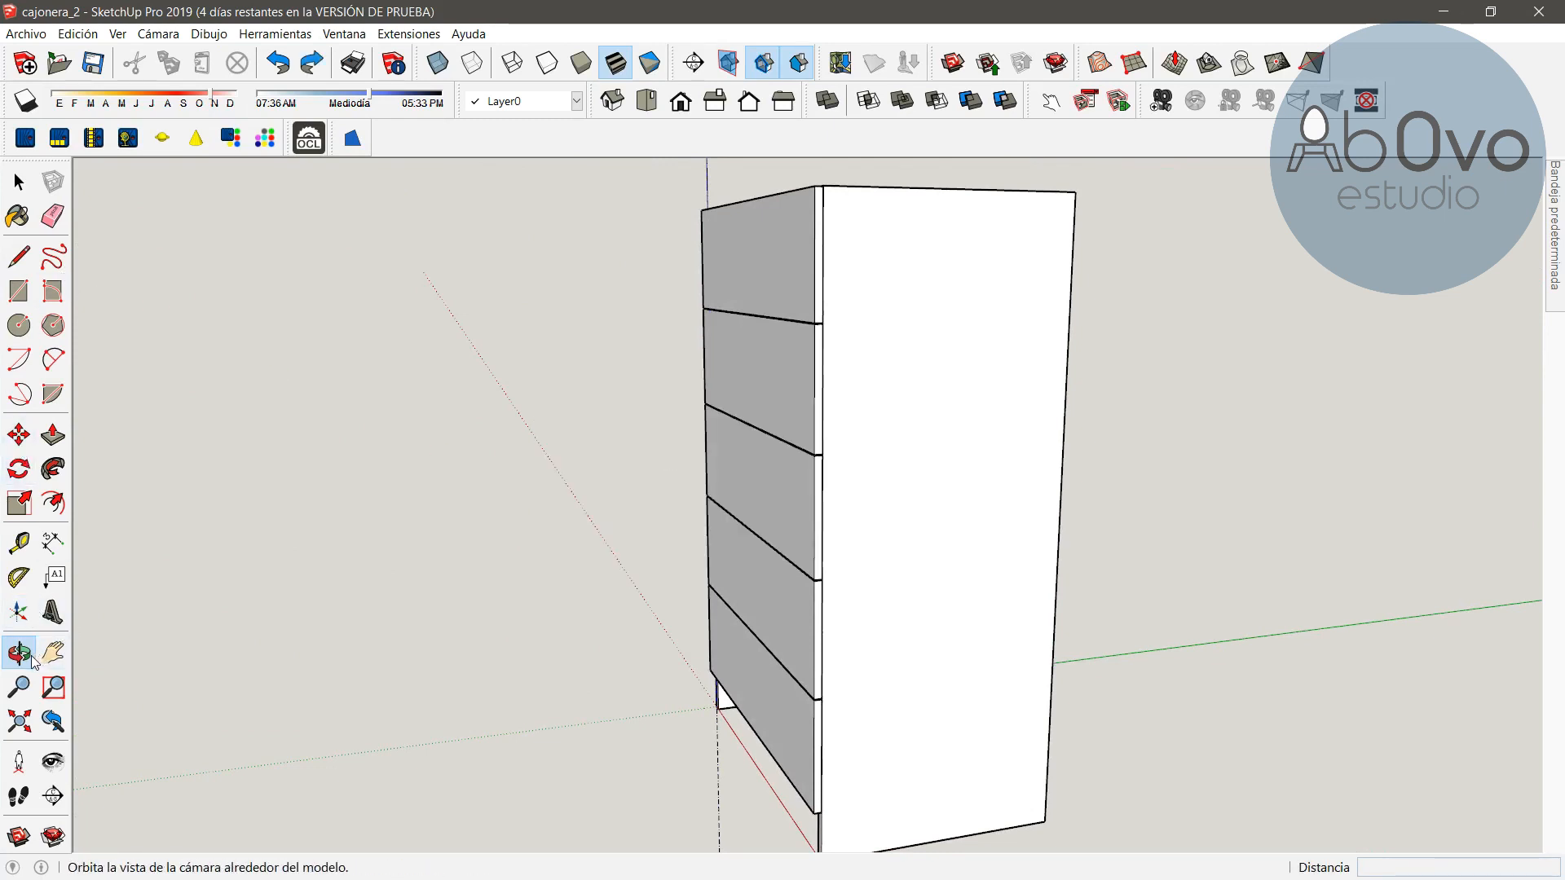
Draw a rectangle about 1230 by 800 mm covering the back of the carcass
drag(1143, 489, 377, 541)
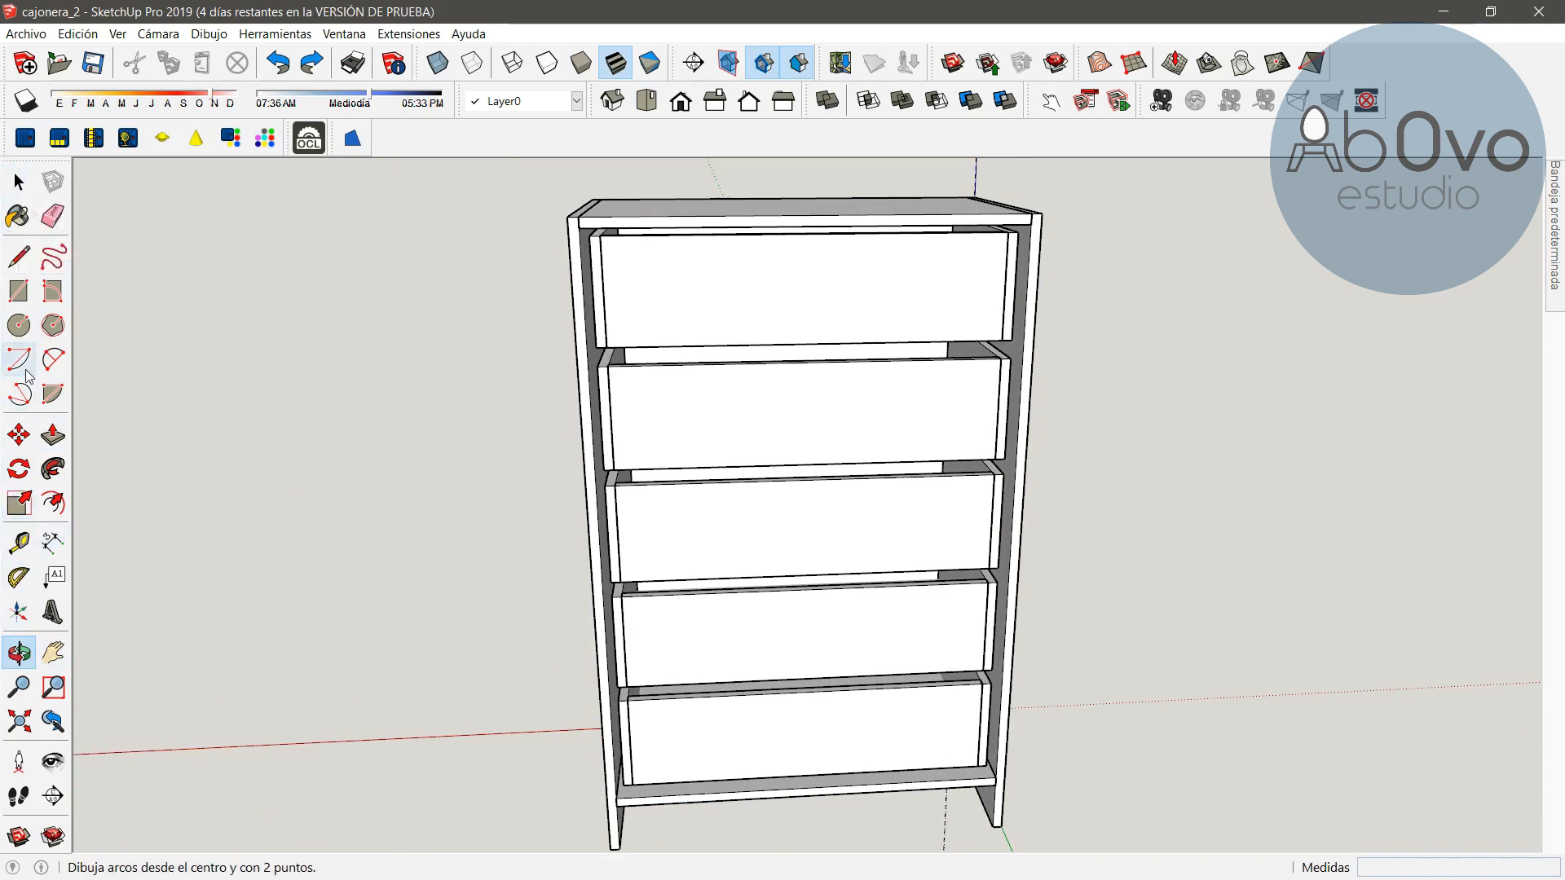
click(20, 290)
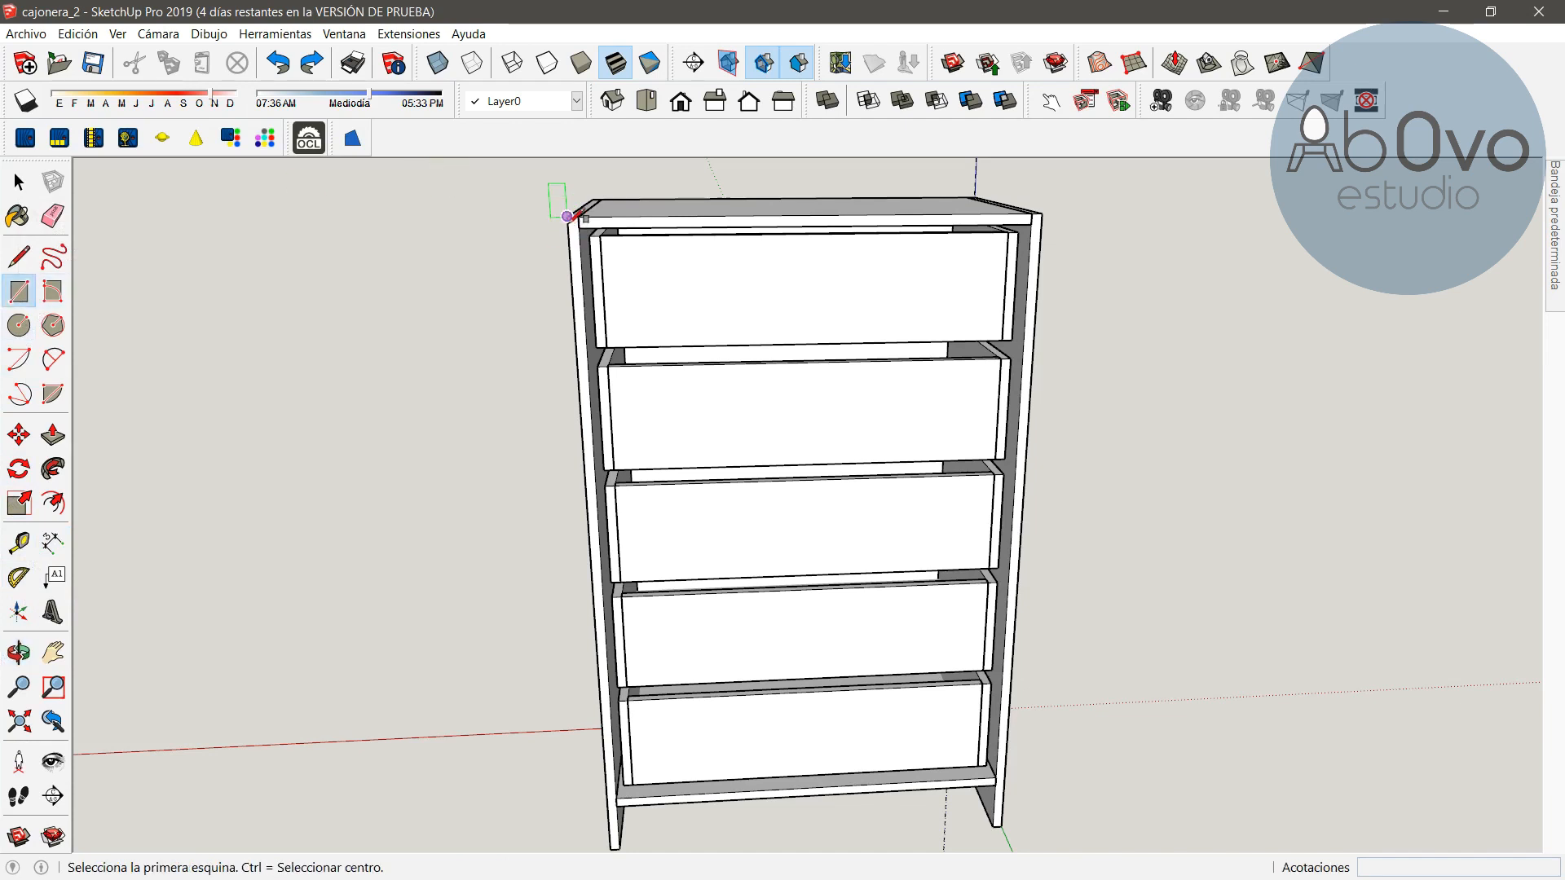
click(567, 216)
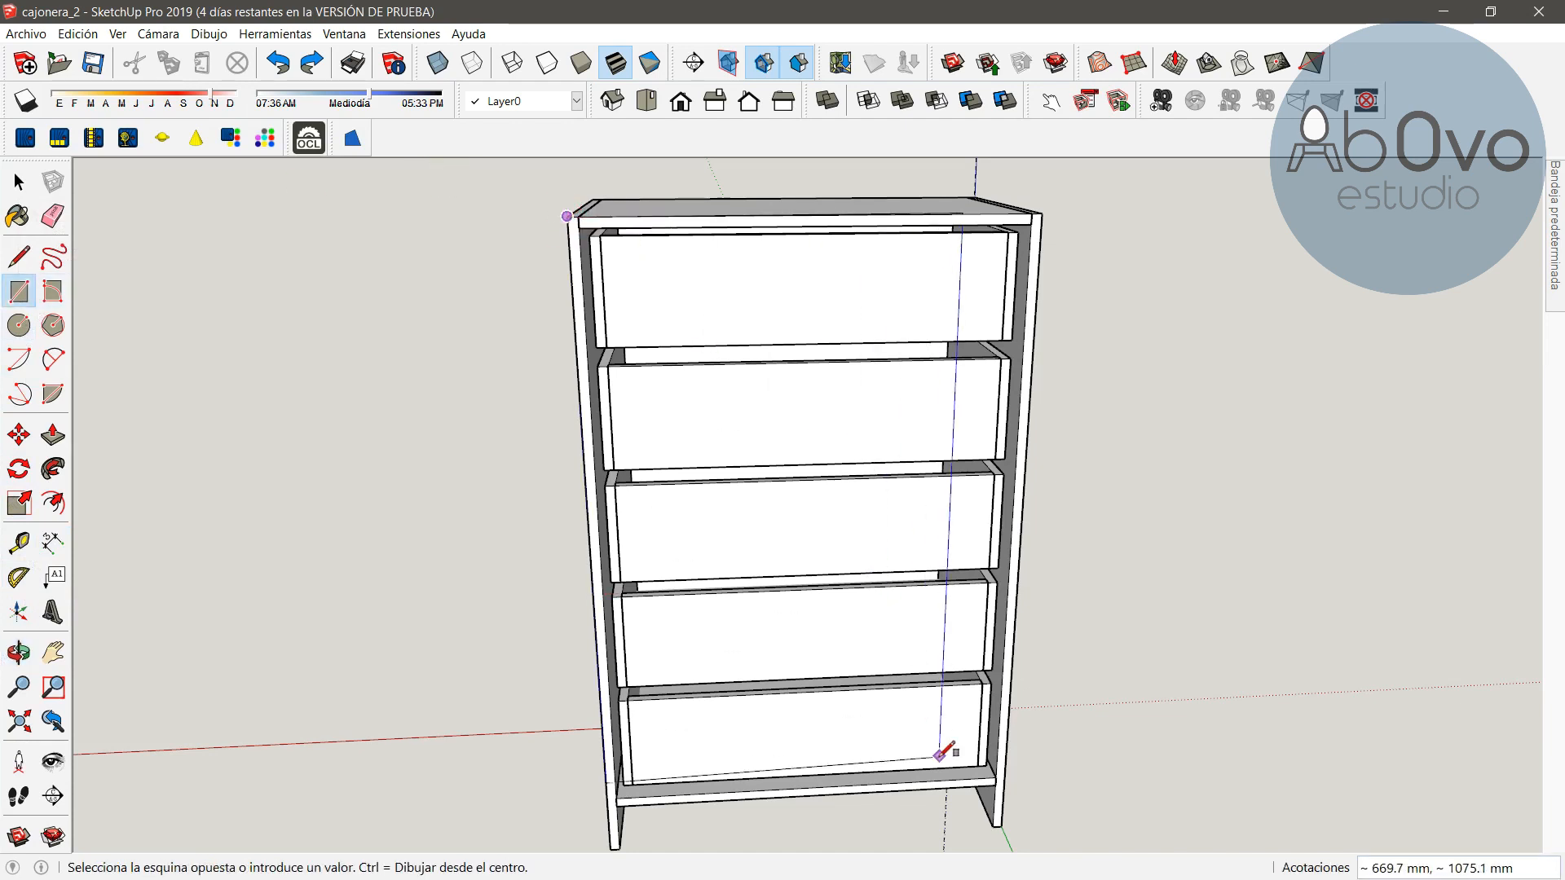
click(1002, 826)
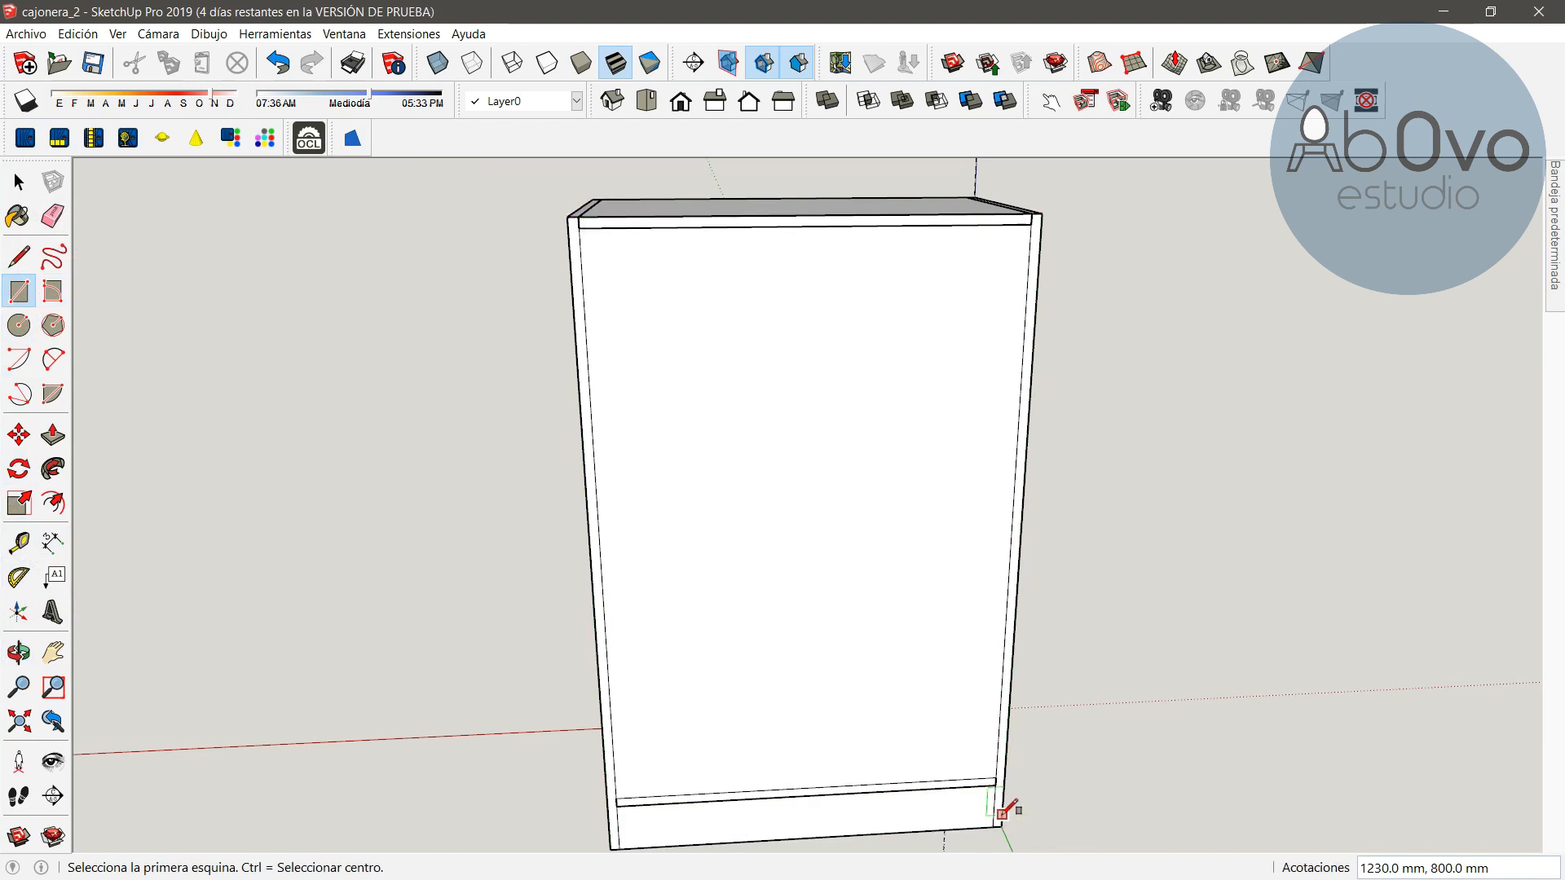
click(18, 181)
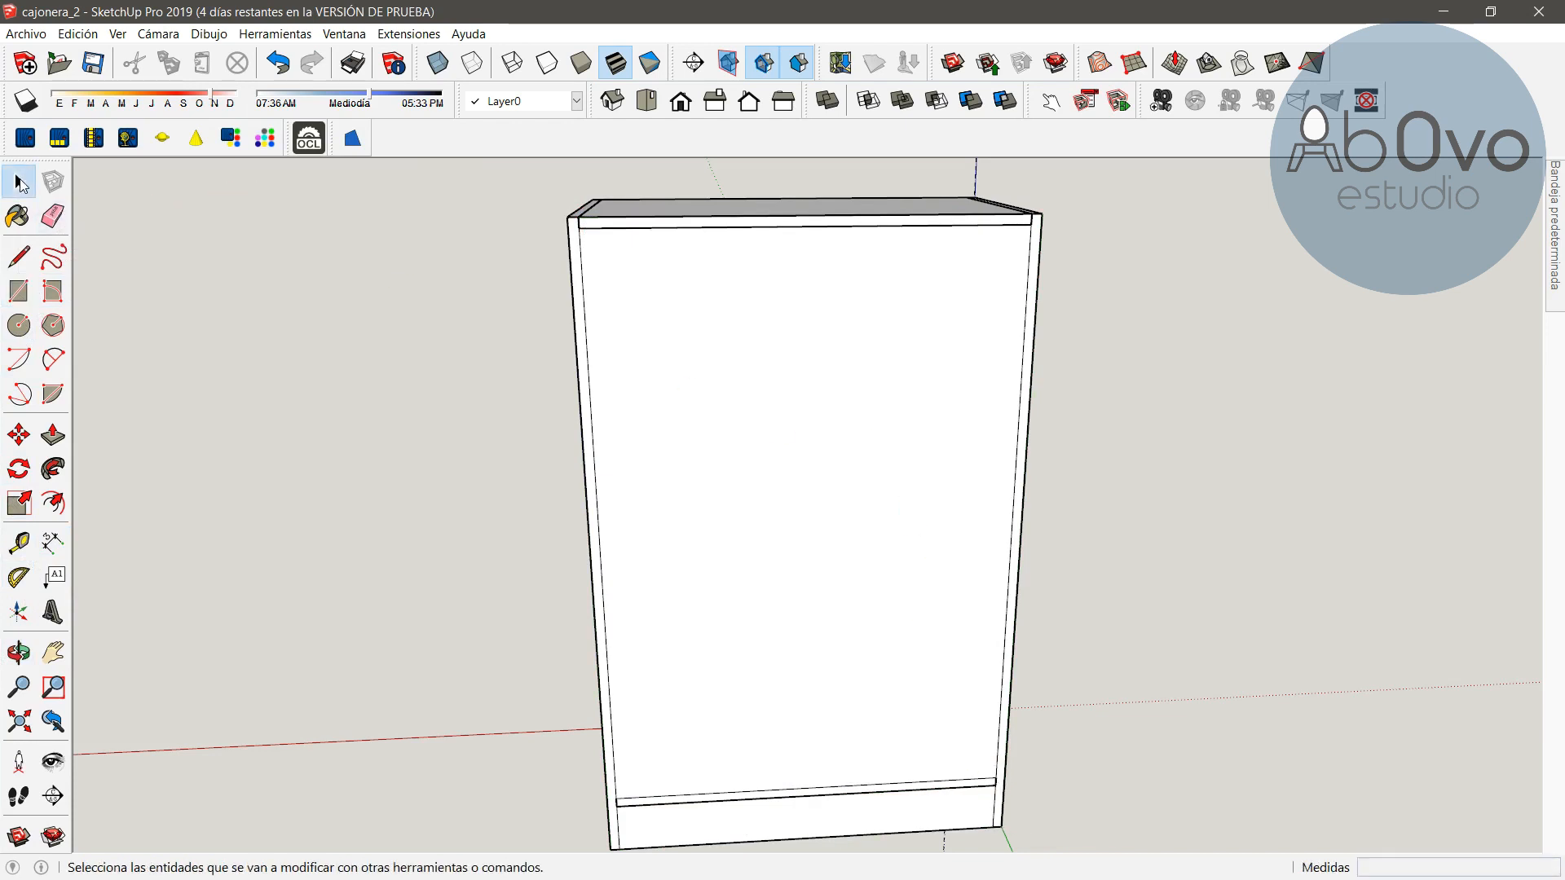
Make the back rectangle a component named "tapa trasera mueble"
click(815, 486)
right_click(815, 480)
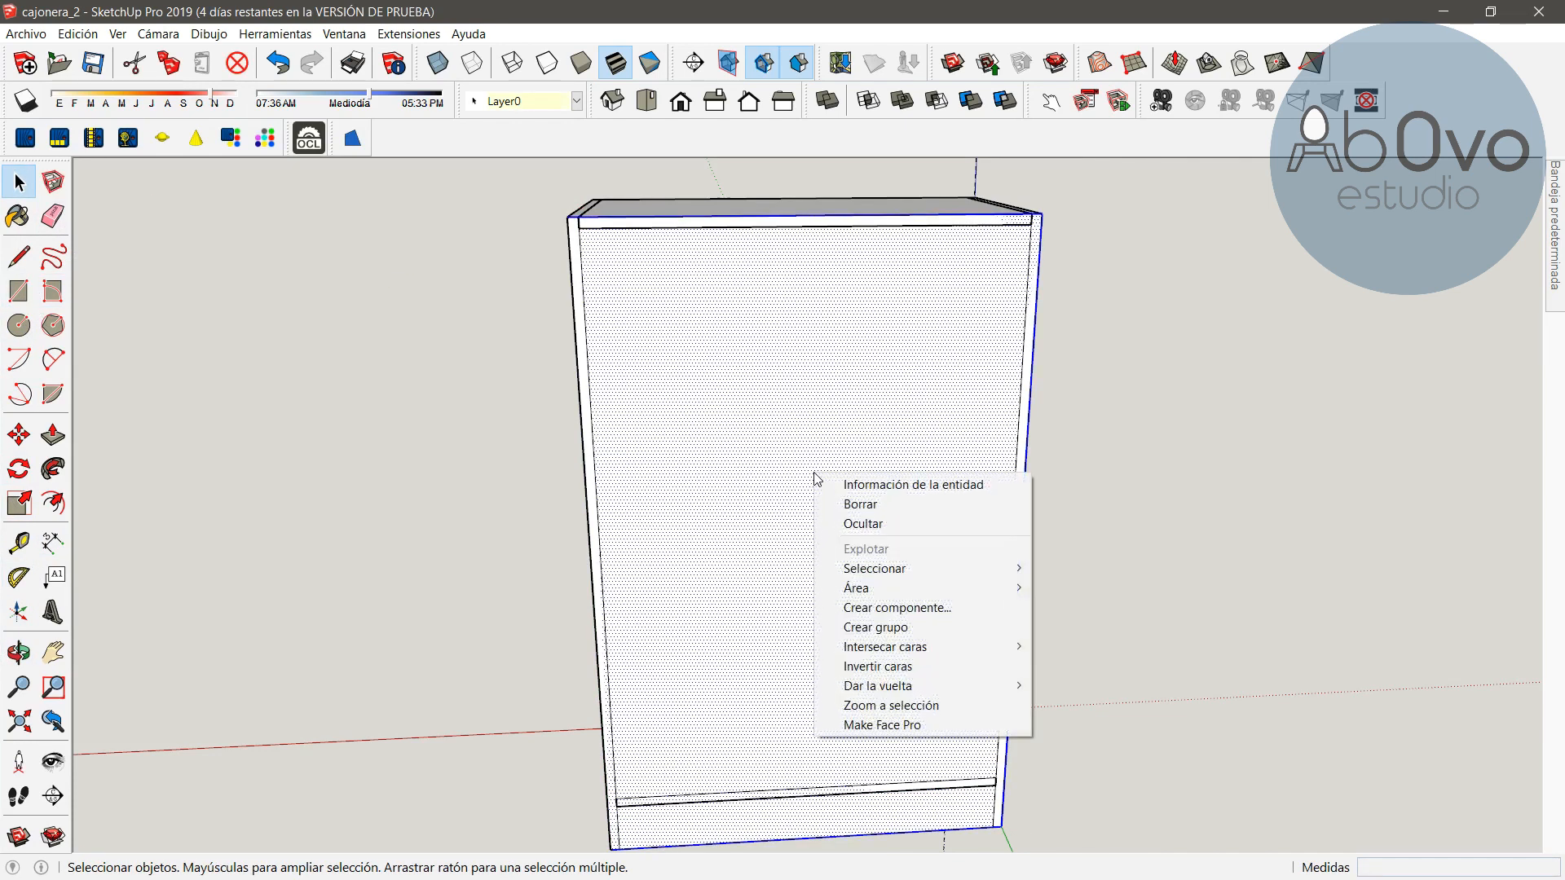
click(896, 608)
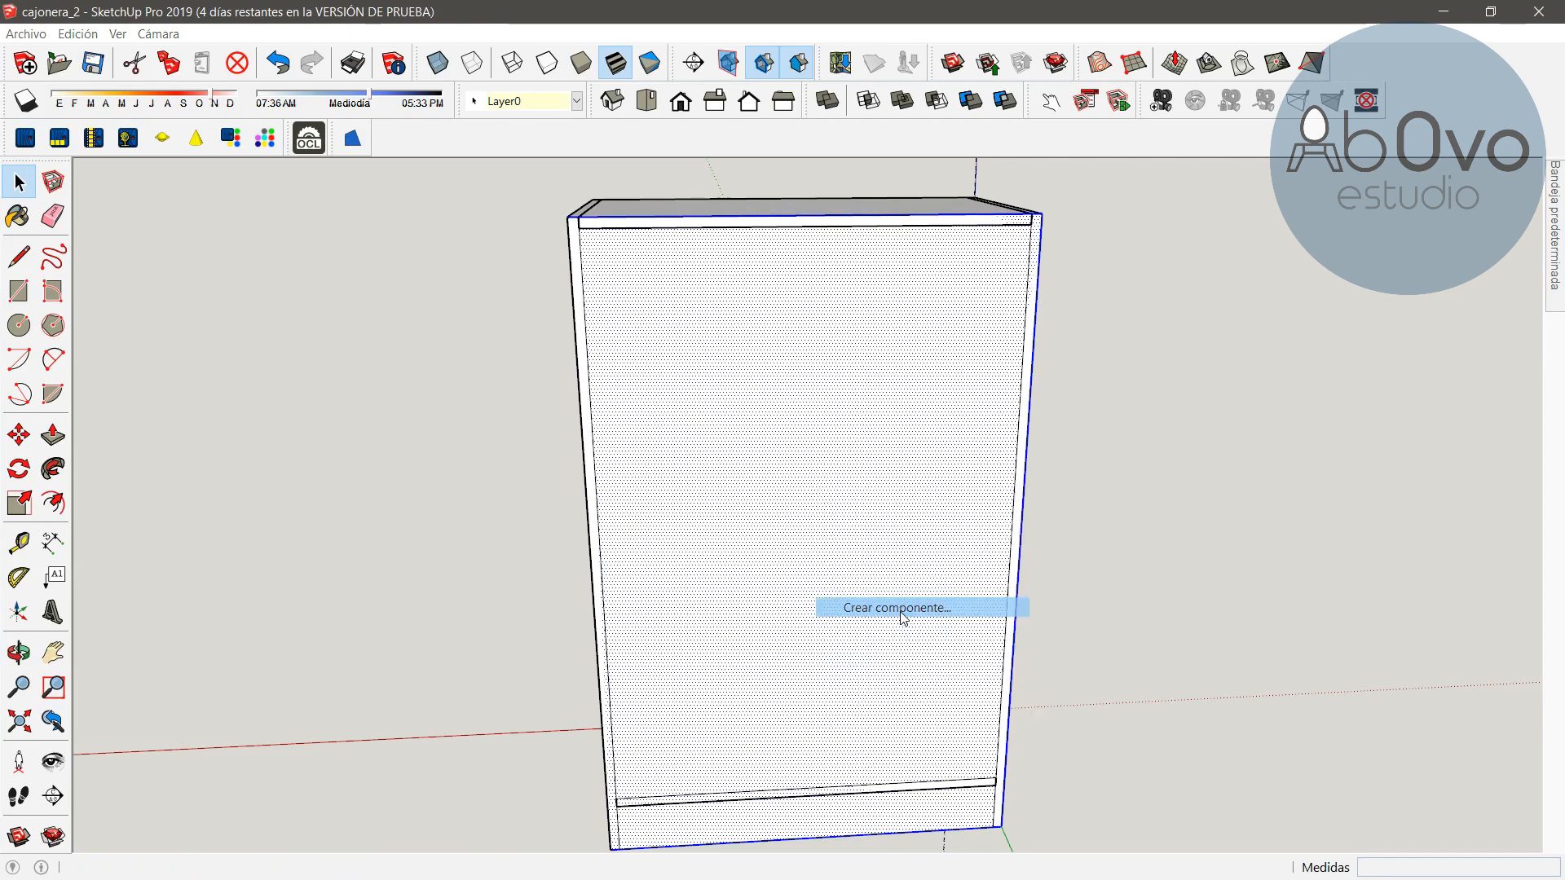
text(t)
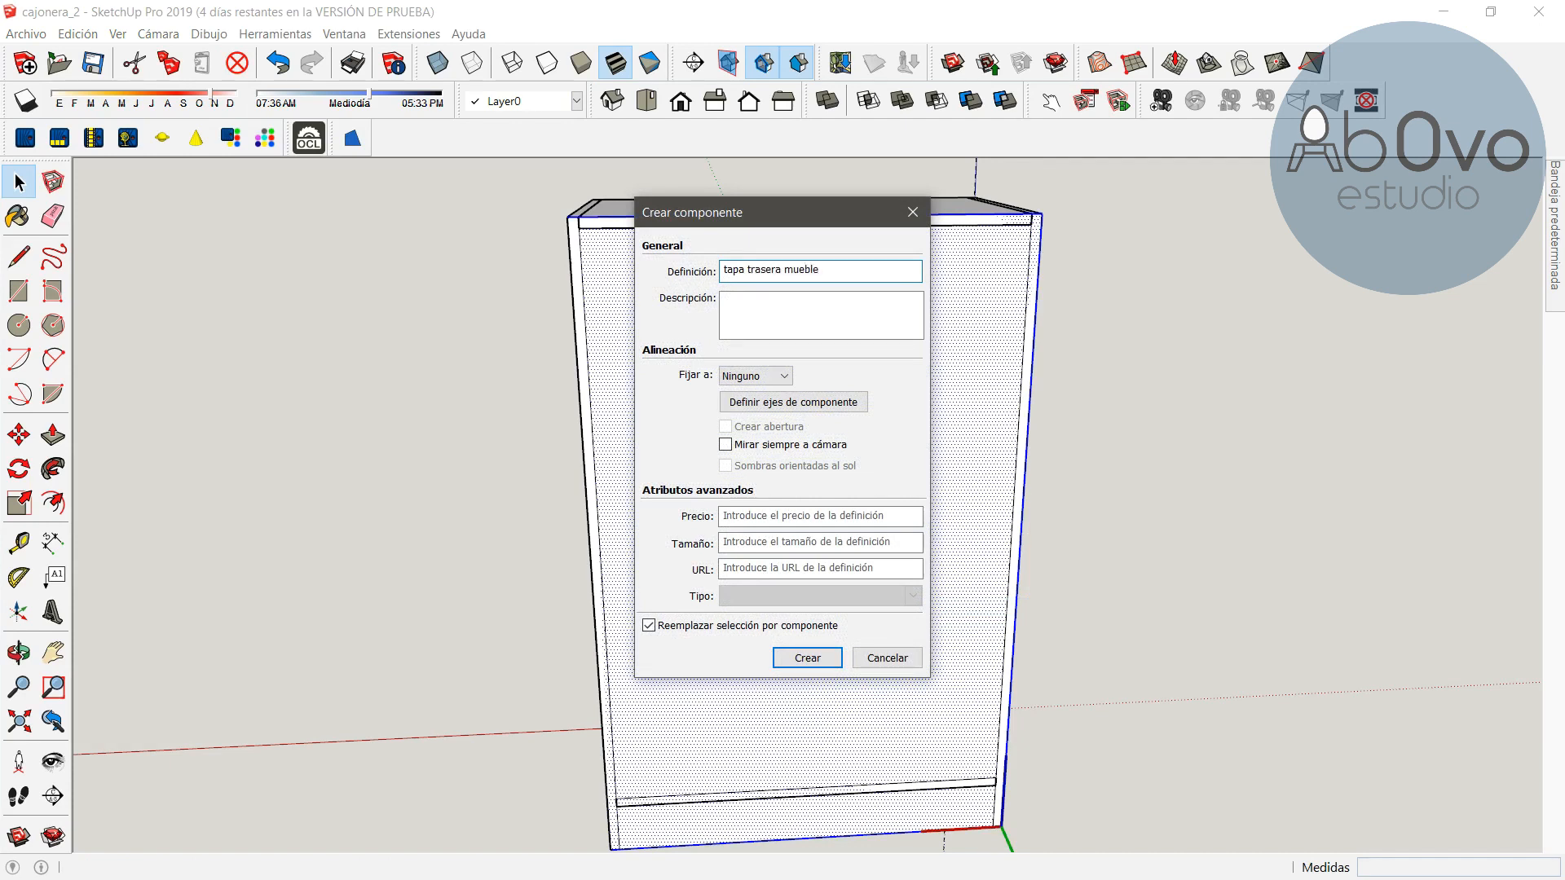
text(apa trasera mueble)
key(Return)
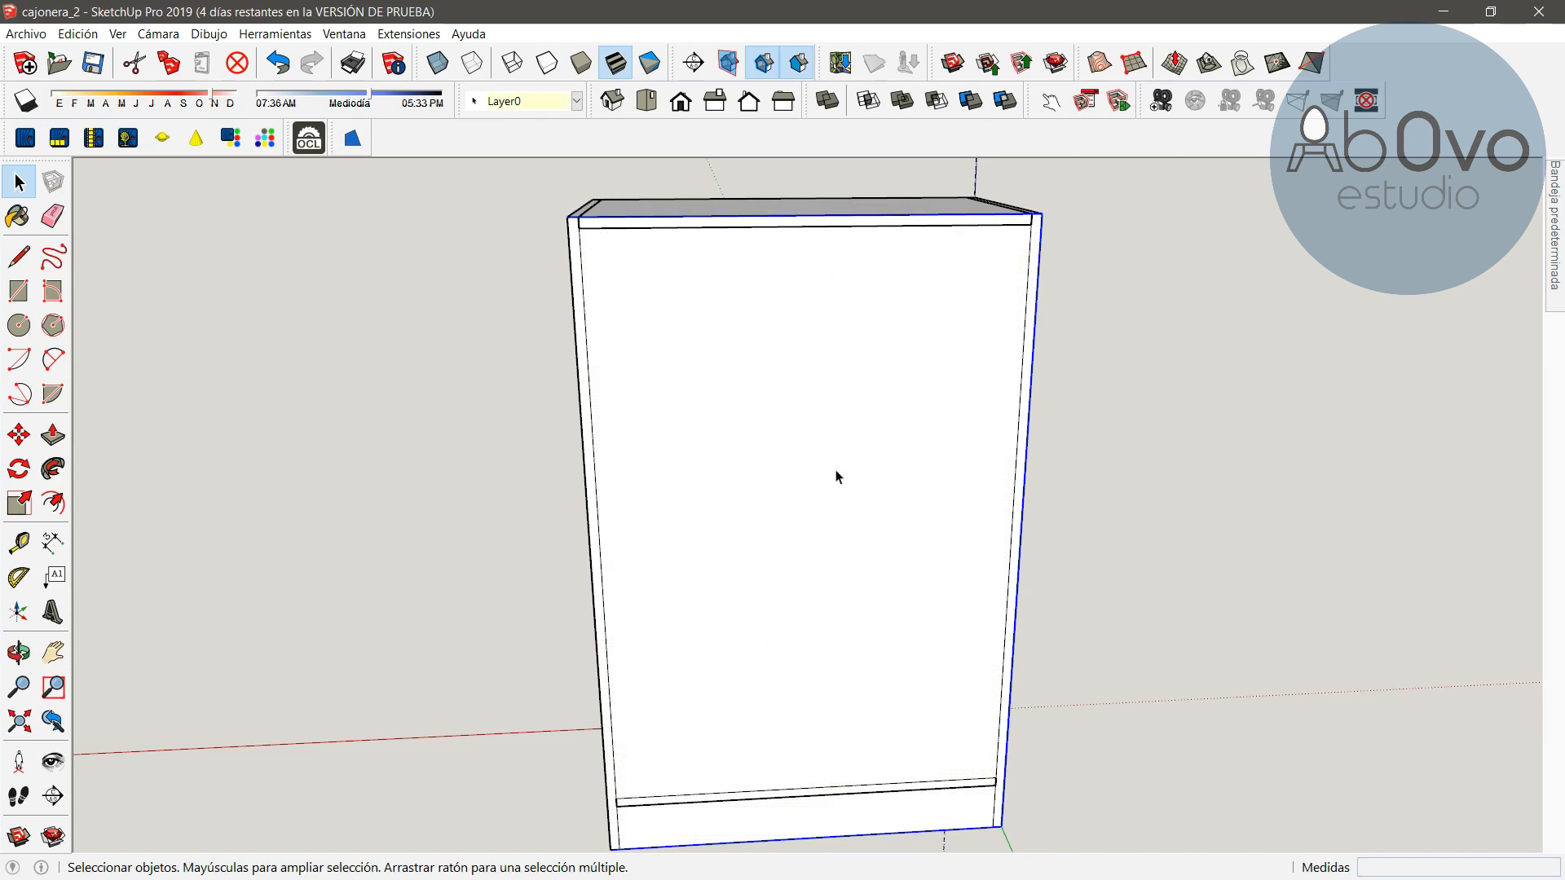
Open the back panel component and push/pull its face to 3 mm thick
double_click(836, 477)
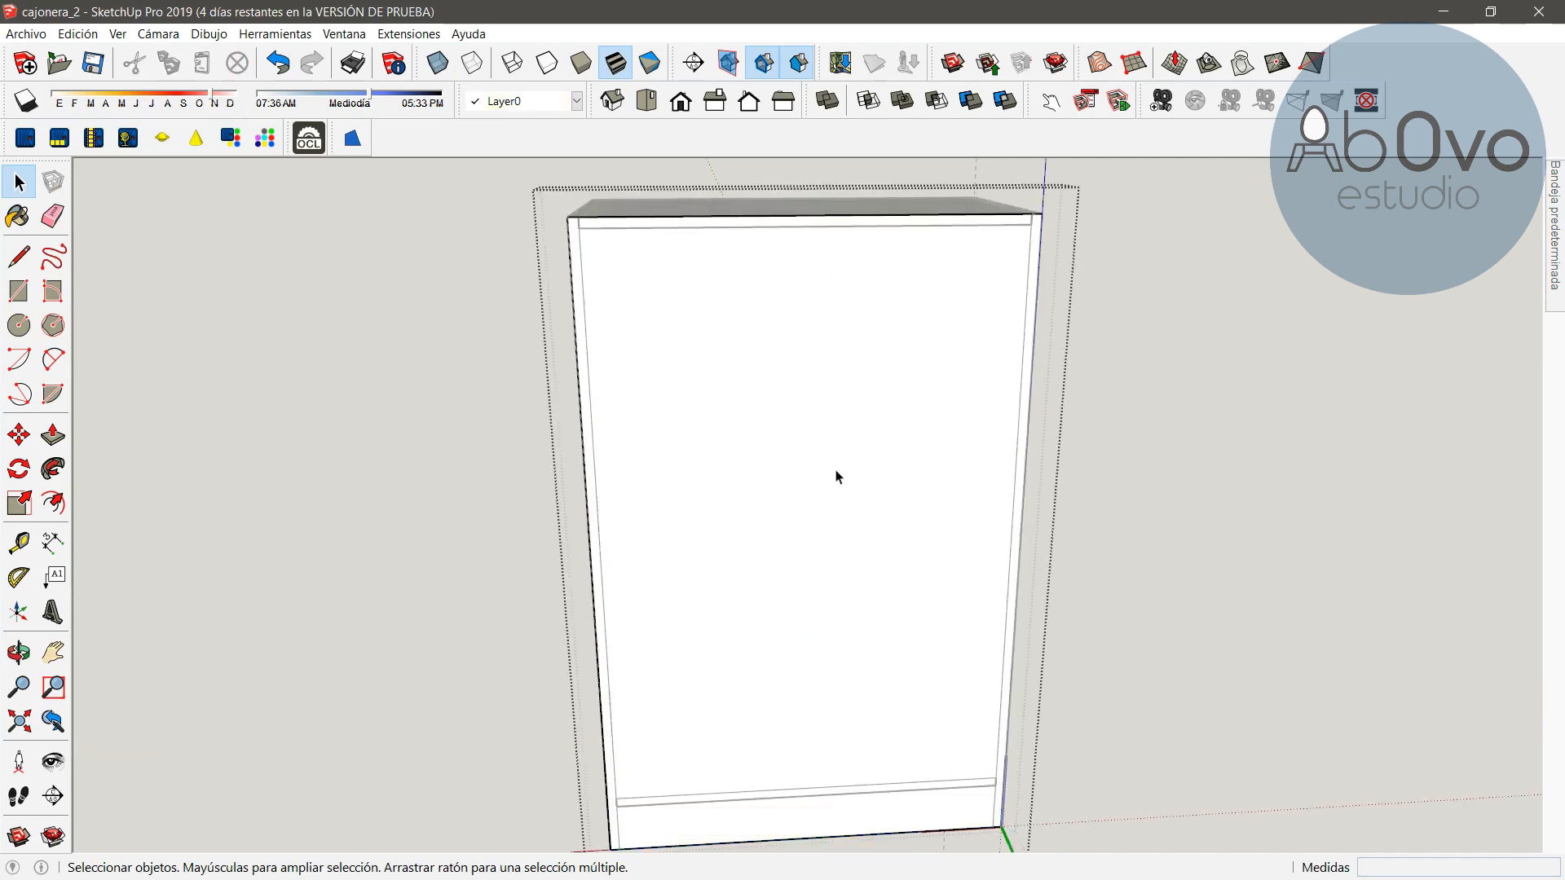
click(19, 652)
drag(504, 426, 882, 427)
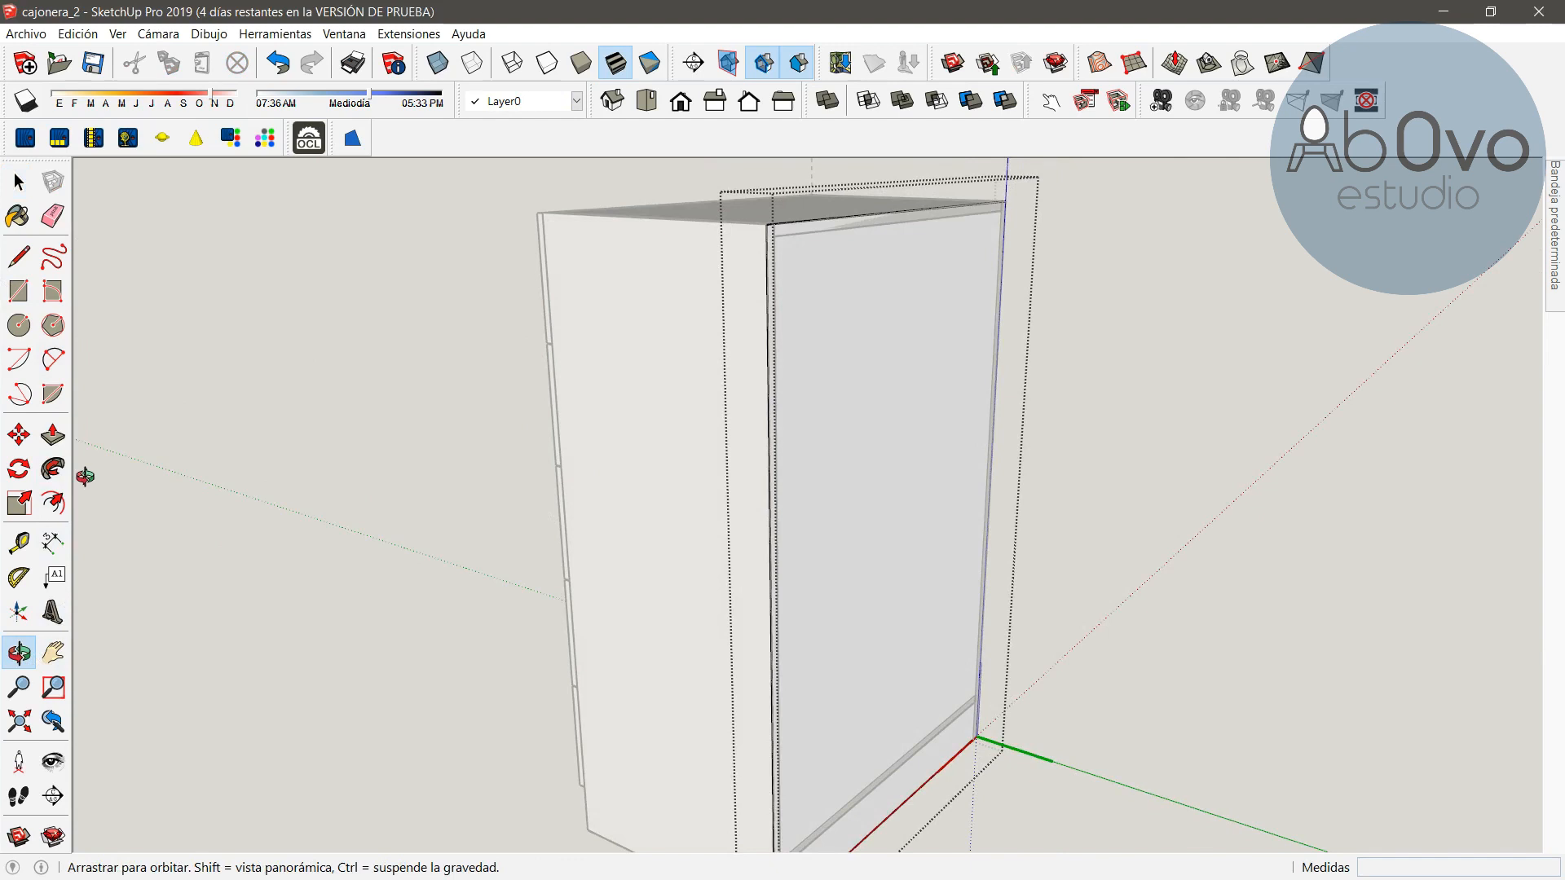
click(52, 435)
click(849, 429)
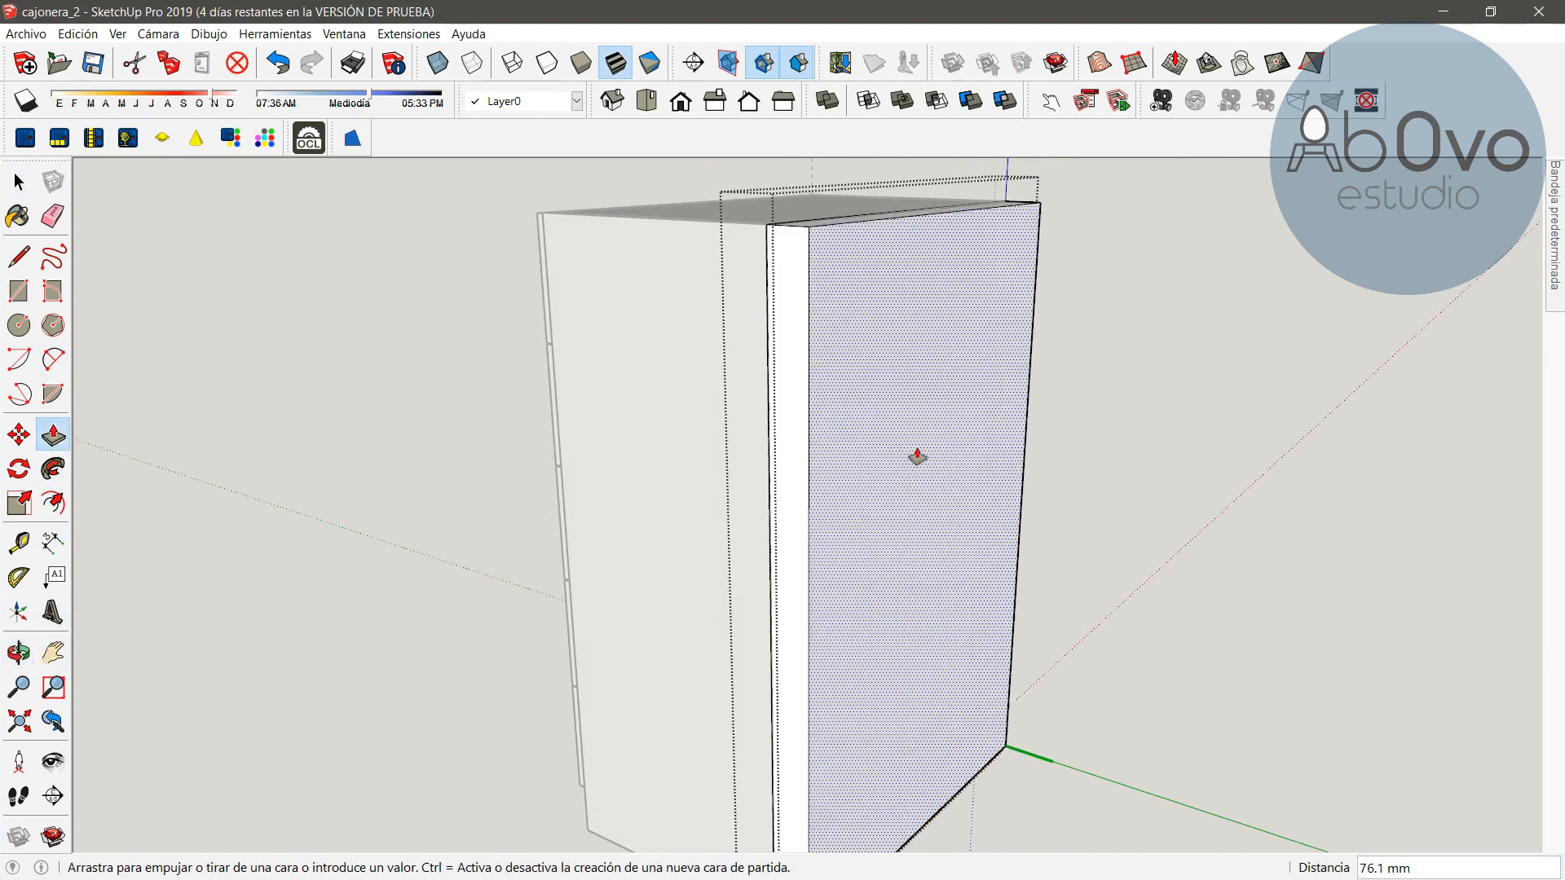
key(Return)
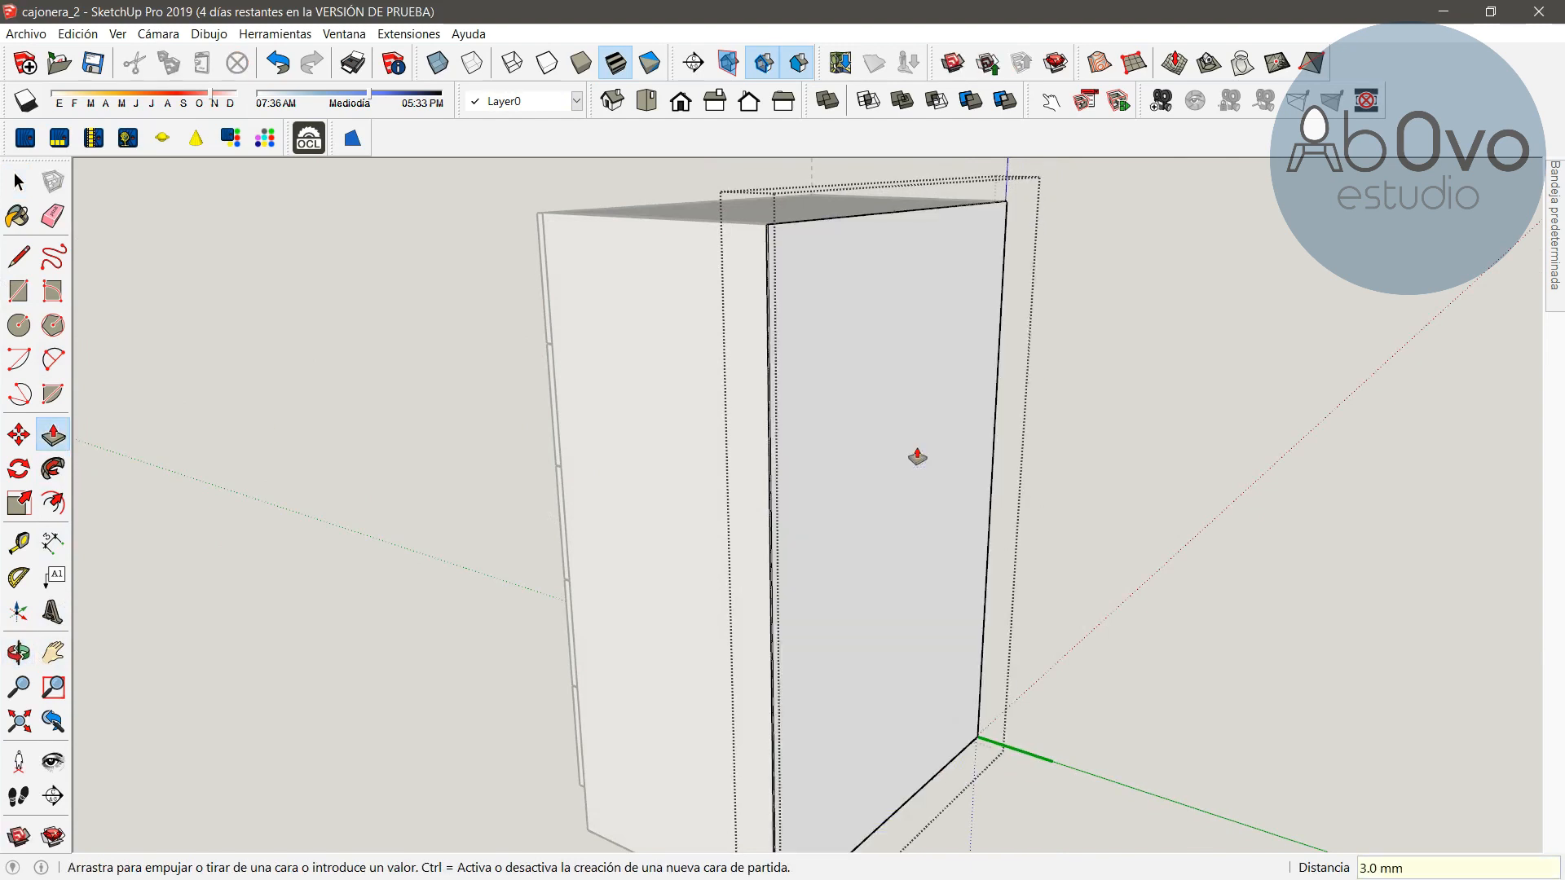
click(16, 177)
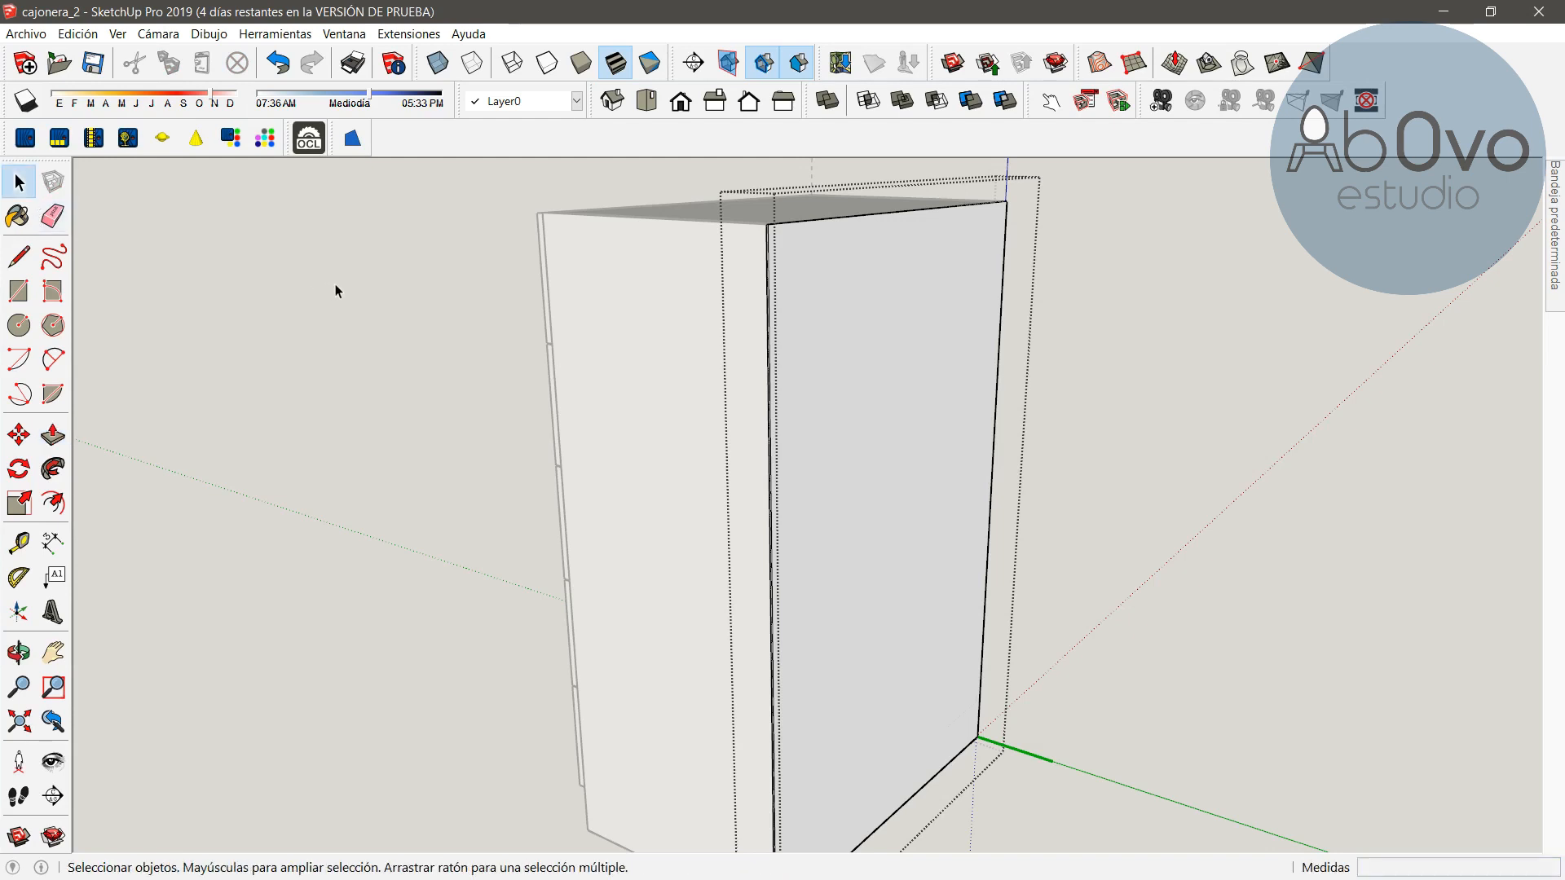
Draw a rectangle about 764 by 100 mm between the side panels beneath the carcass bottom
click(19, 652)
drag(324, 480, 929, 770)
scroll(929, 770, up, 4)
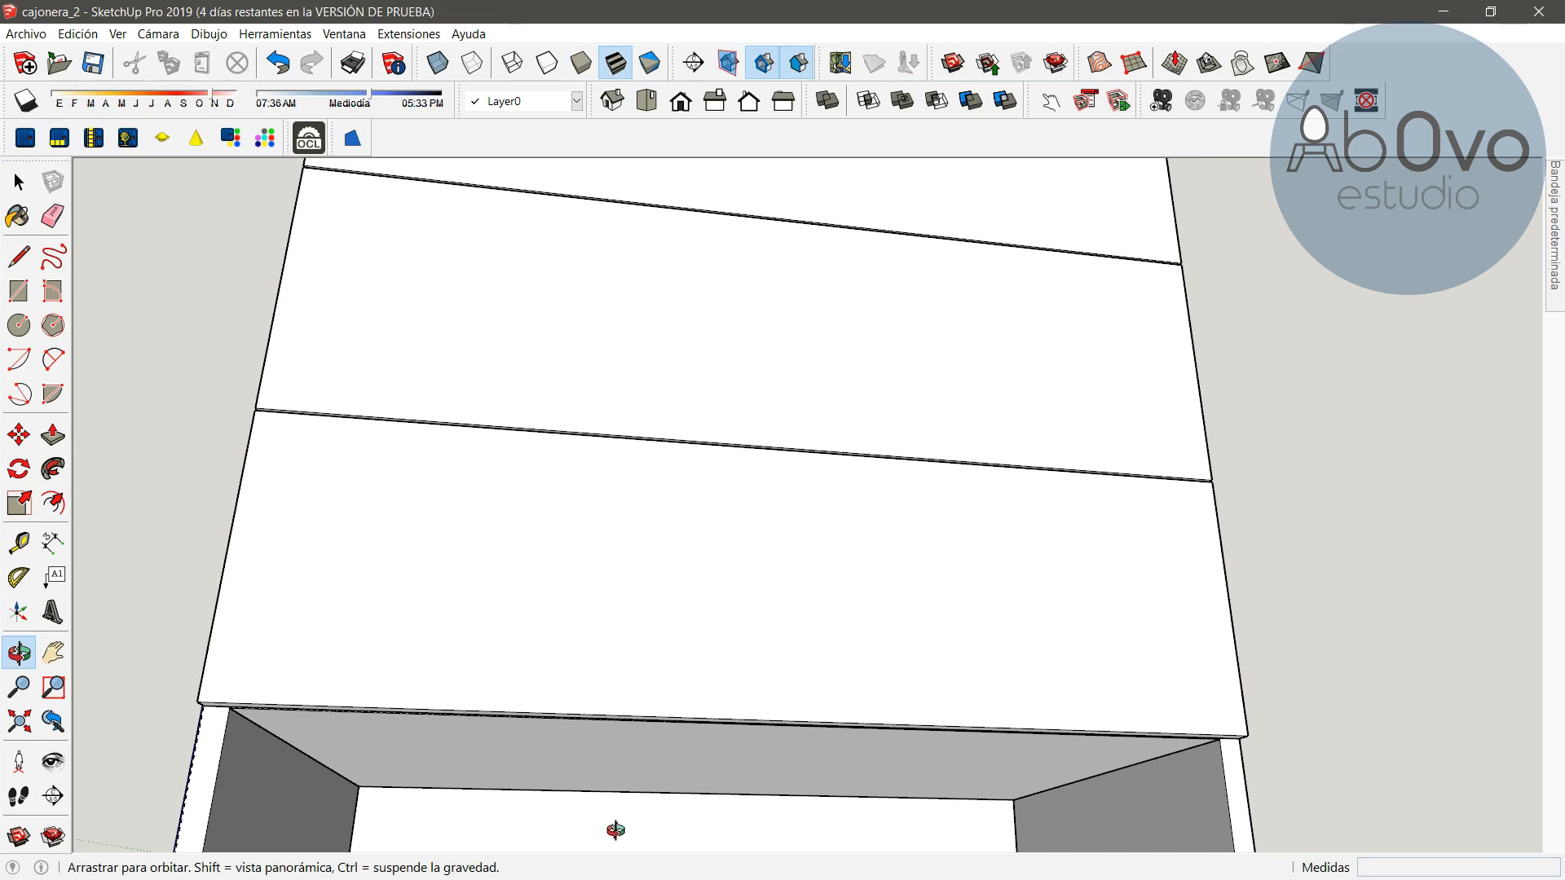
drag(634, 758, 819, 463)
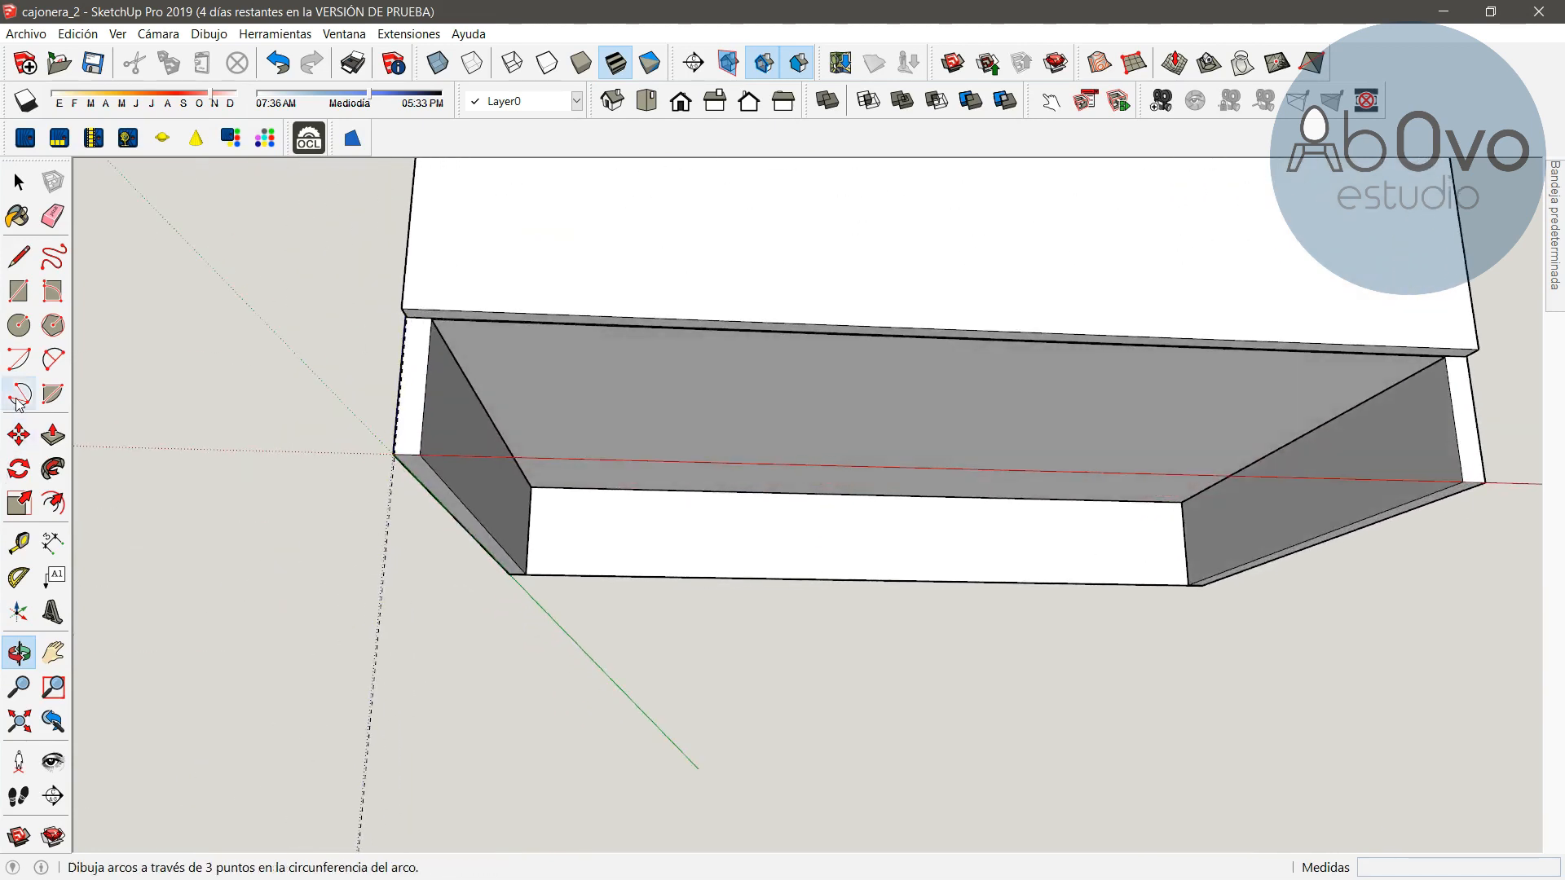
click(19, 291)
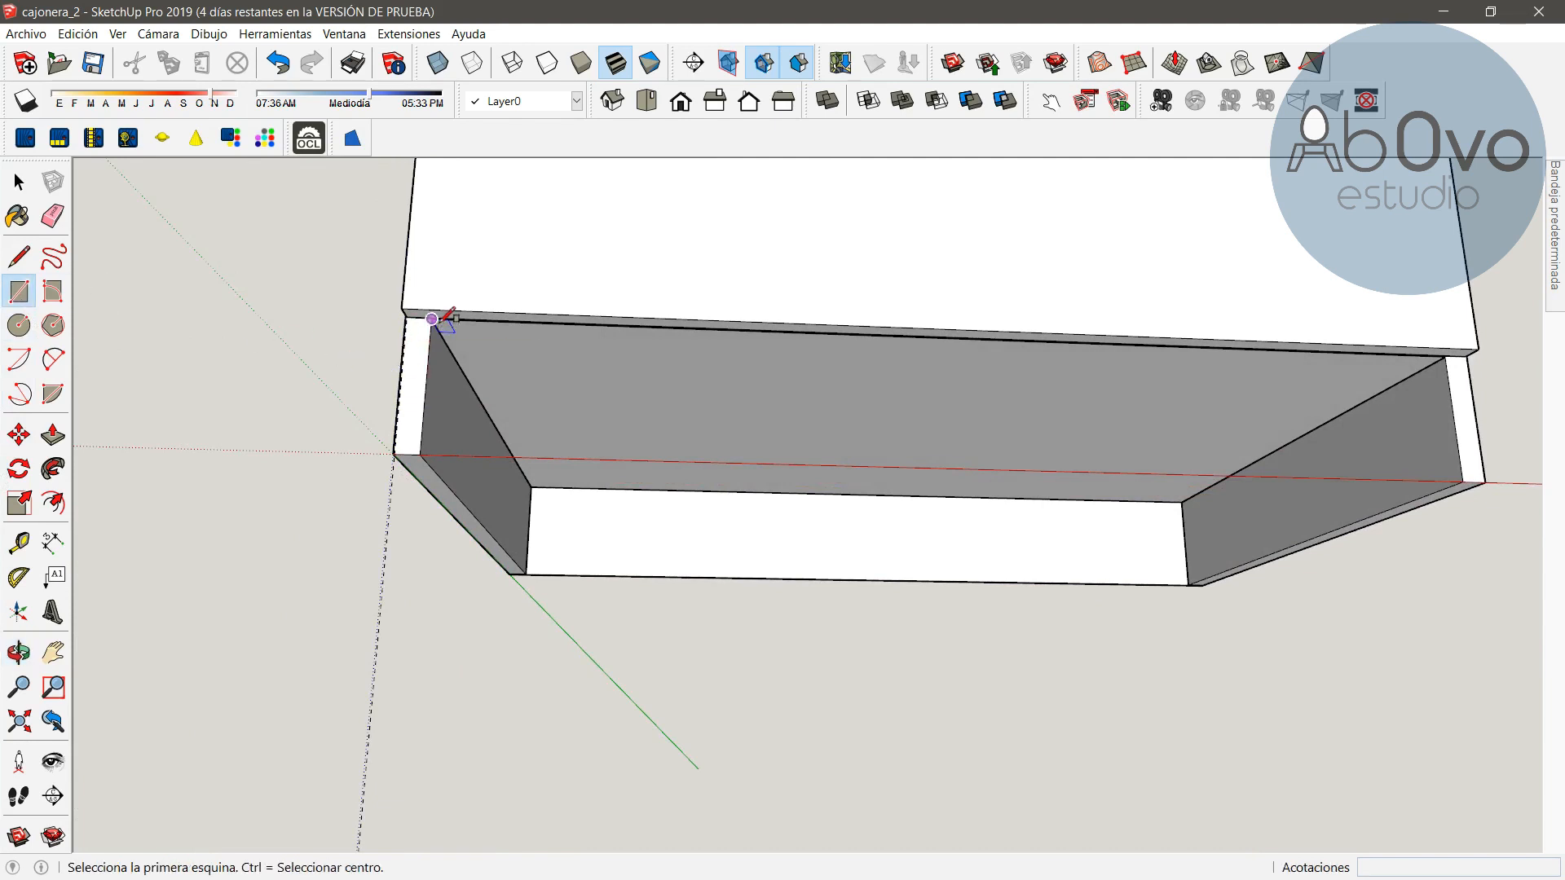
click(432, 318)
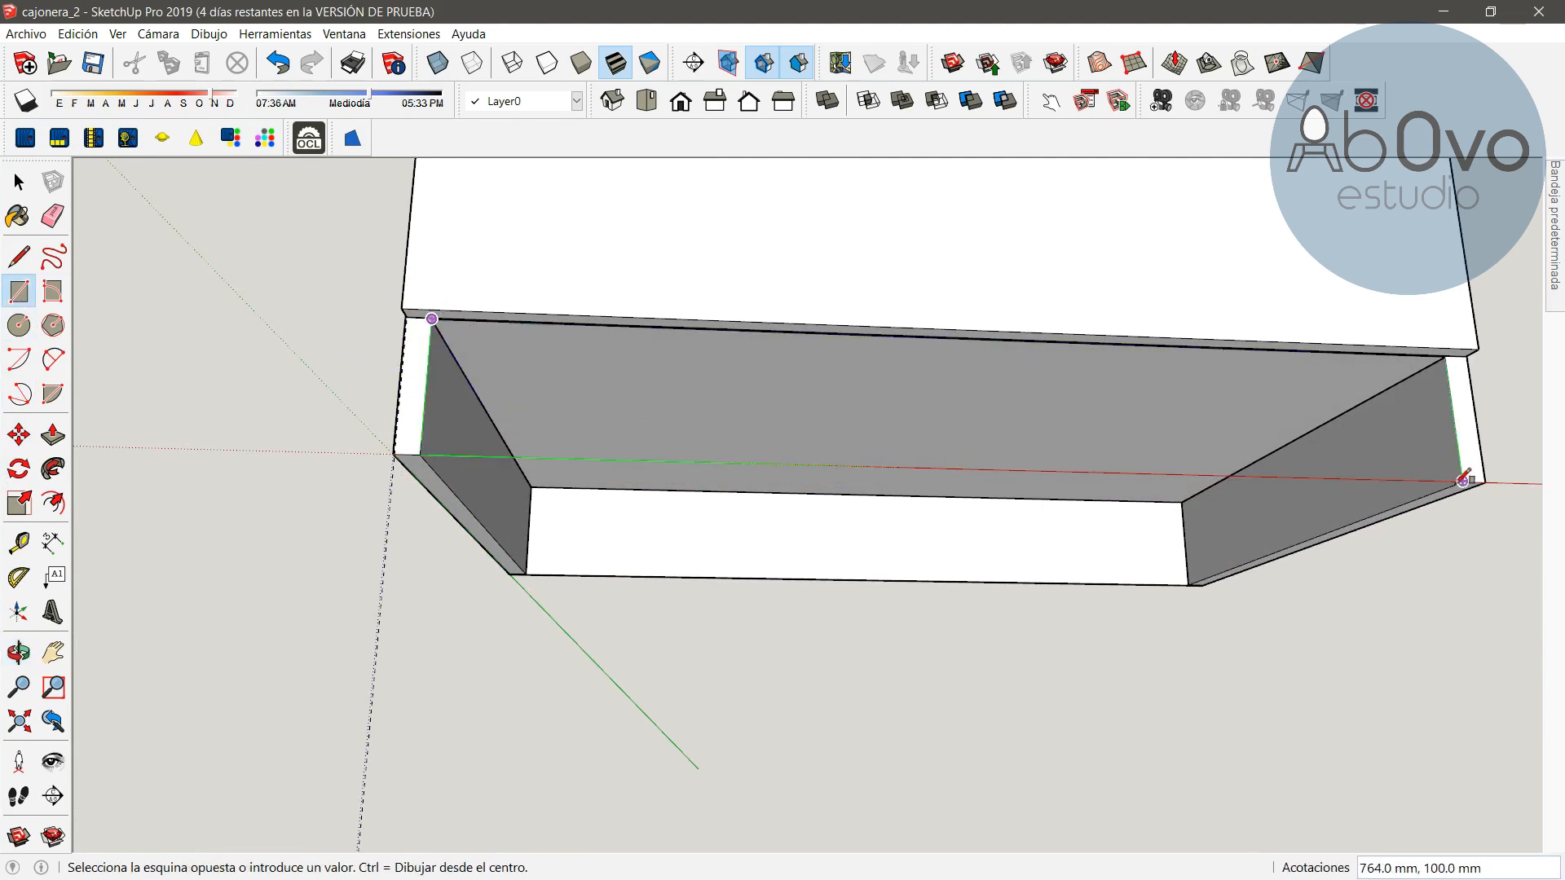
click(1472, 480)
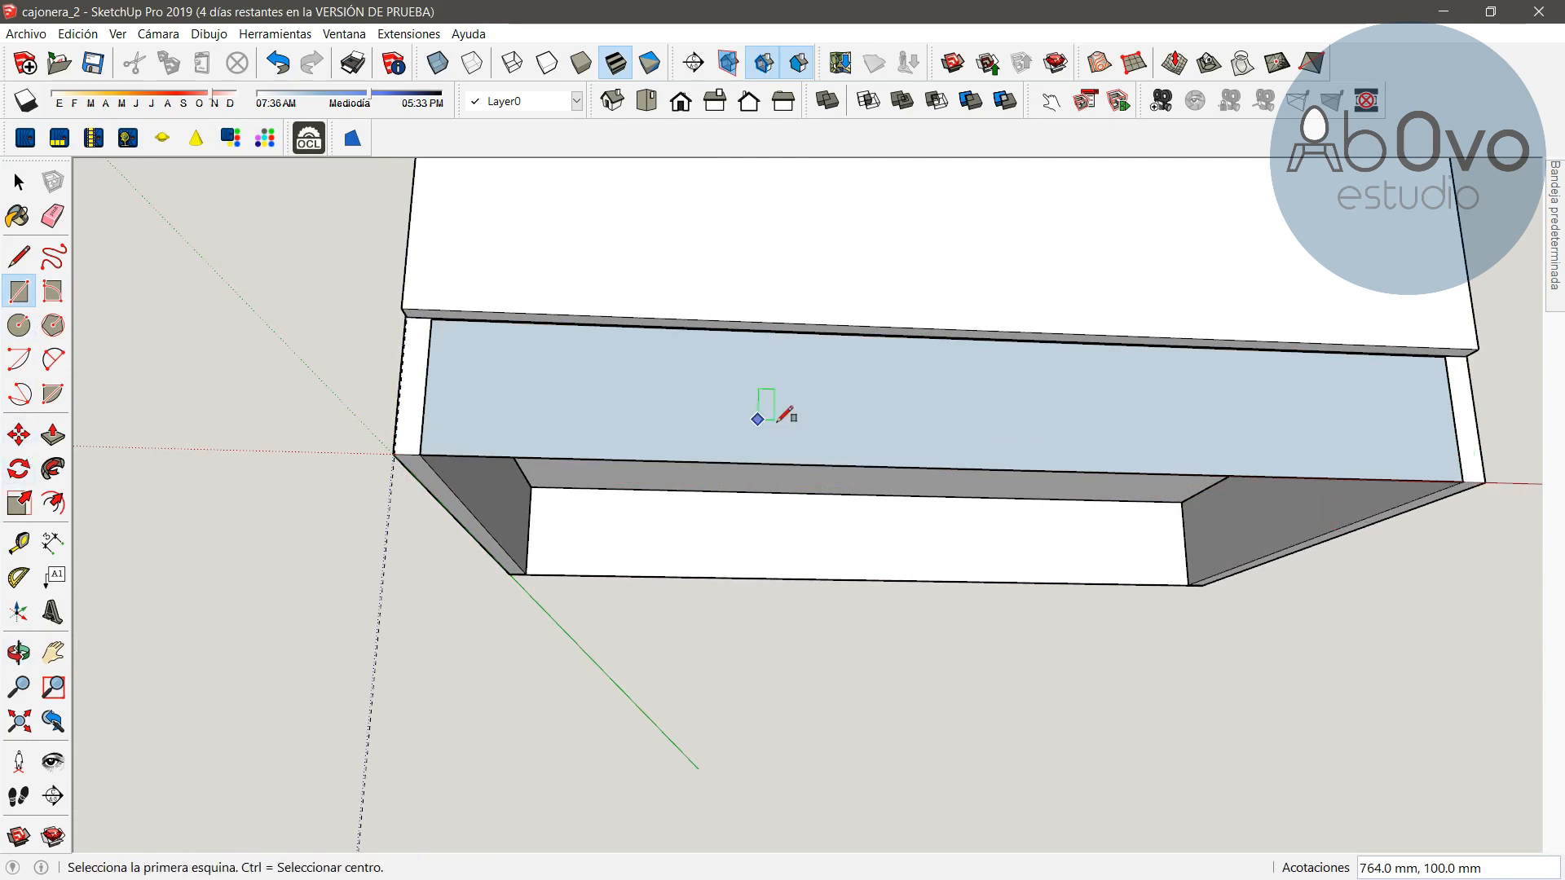
key(space)
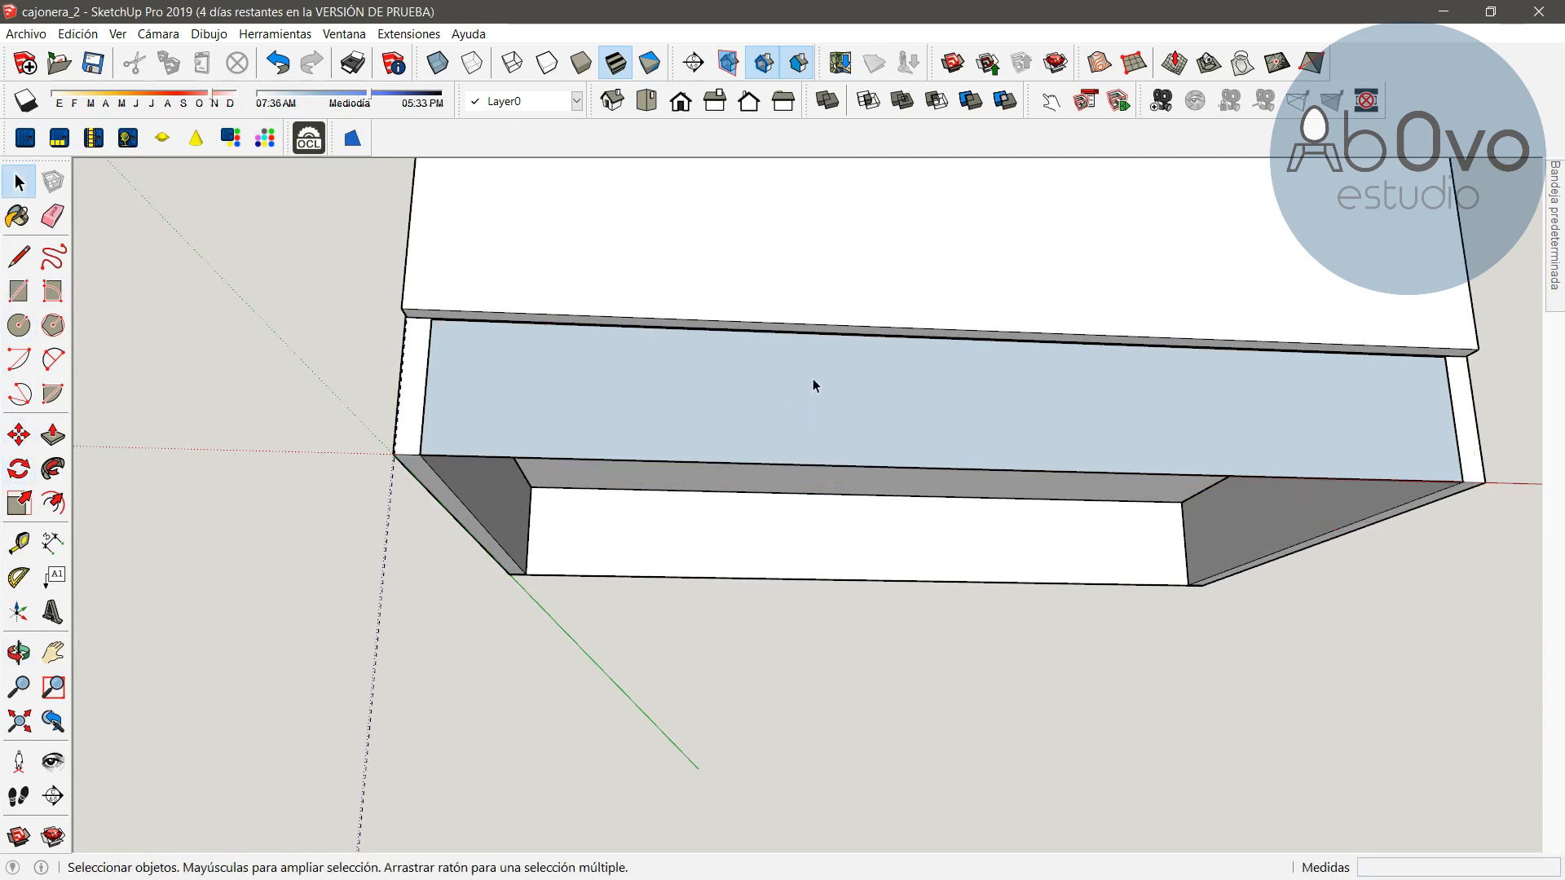
Make the plinth rectangle a component named "zoclo"
double_click(914, 396)
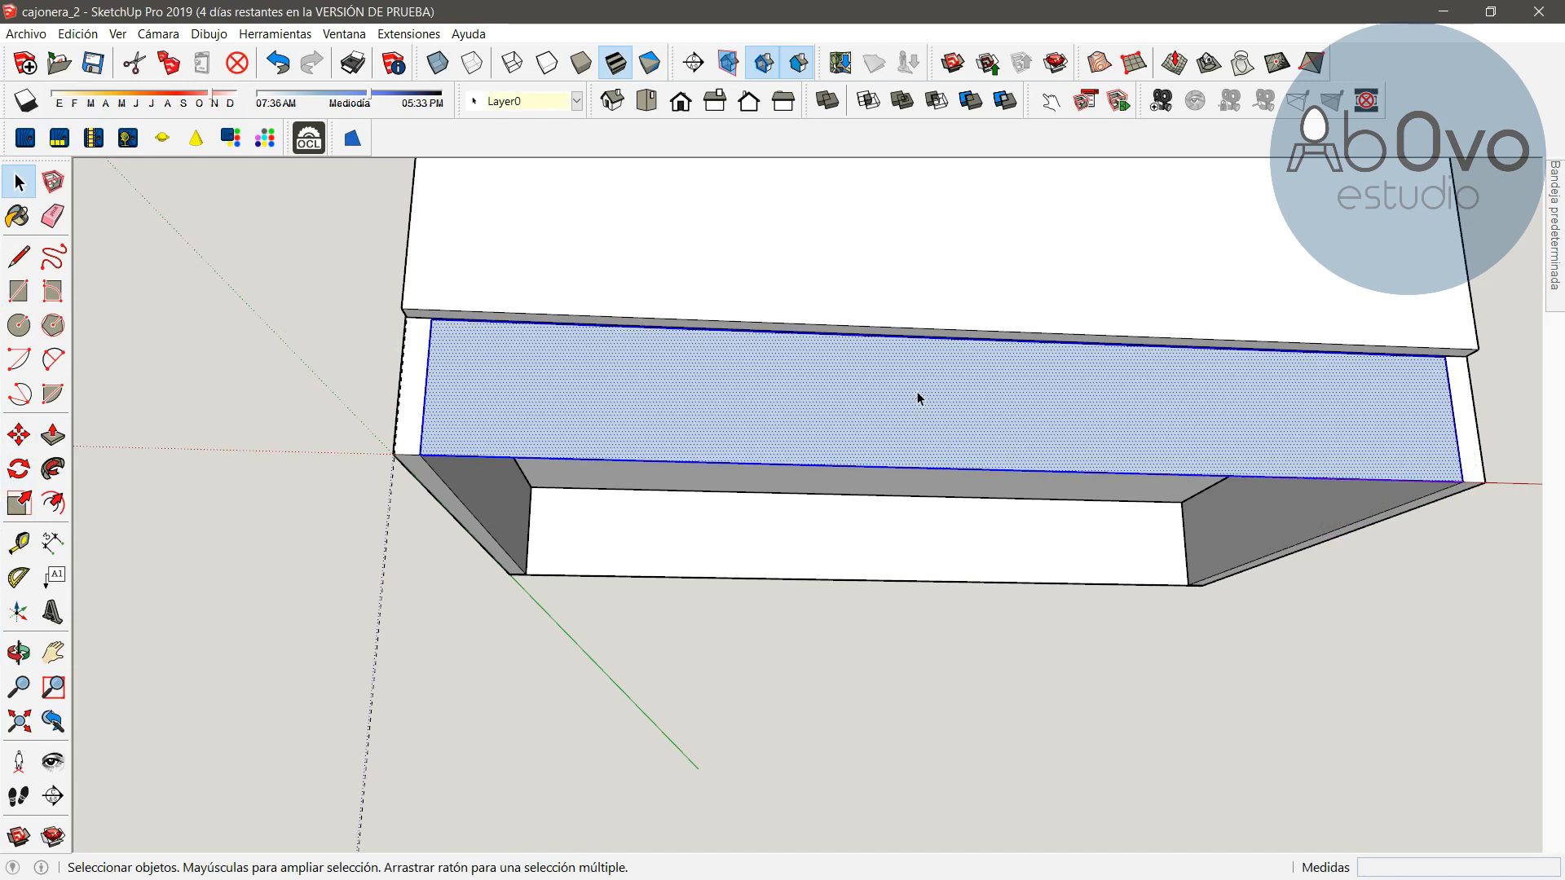
right_click(901, 397)
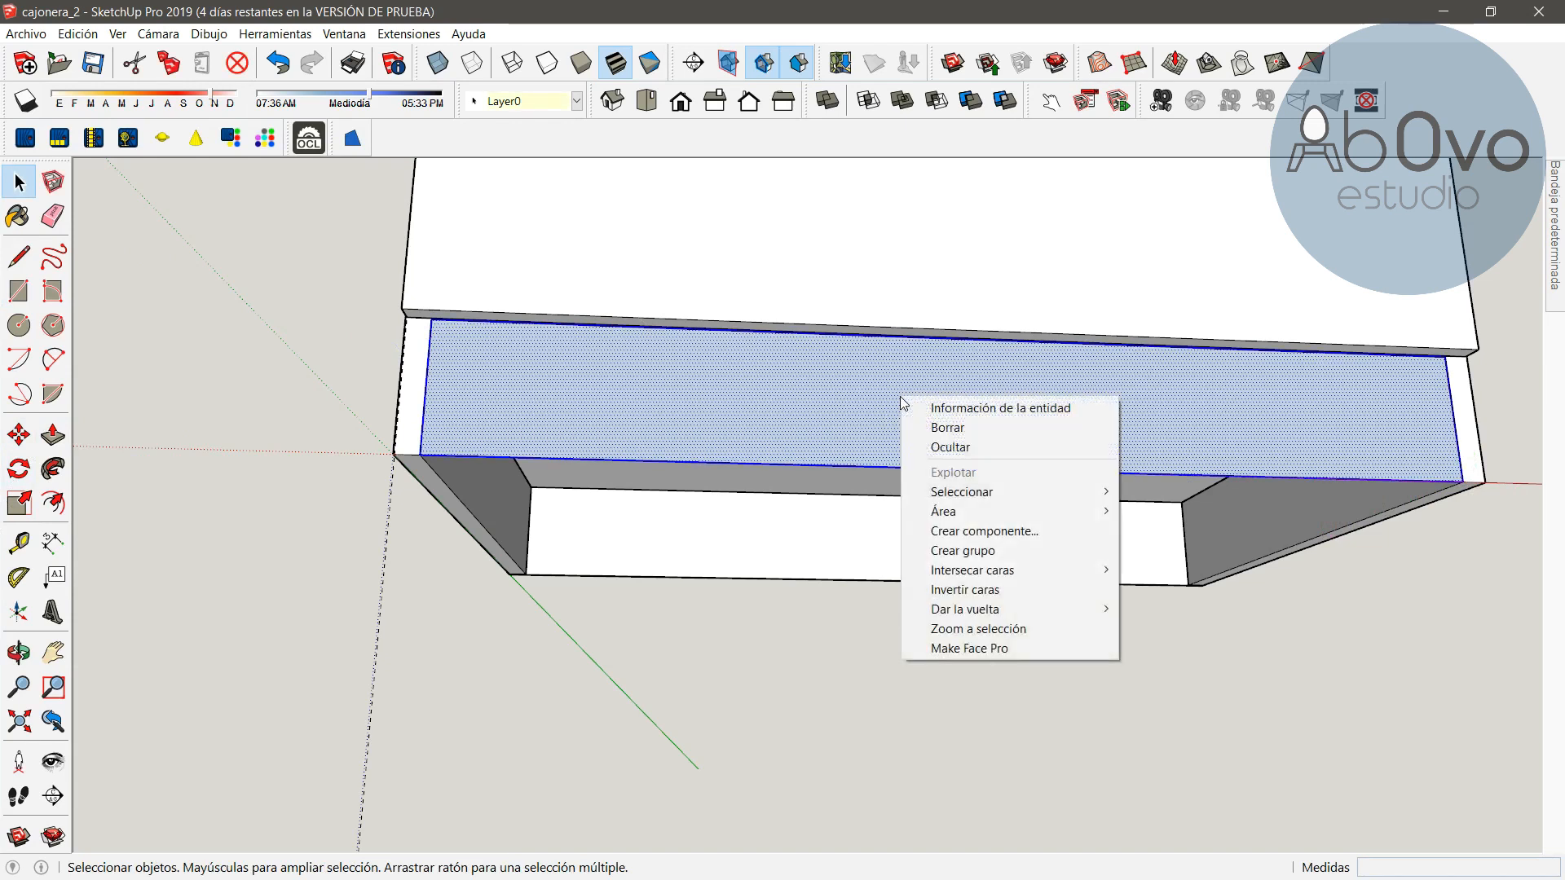
click(986, 531)
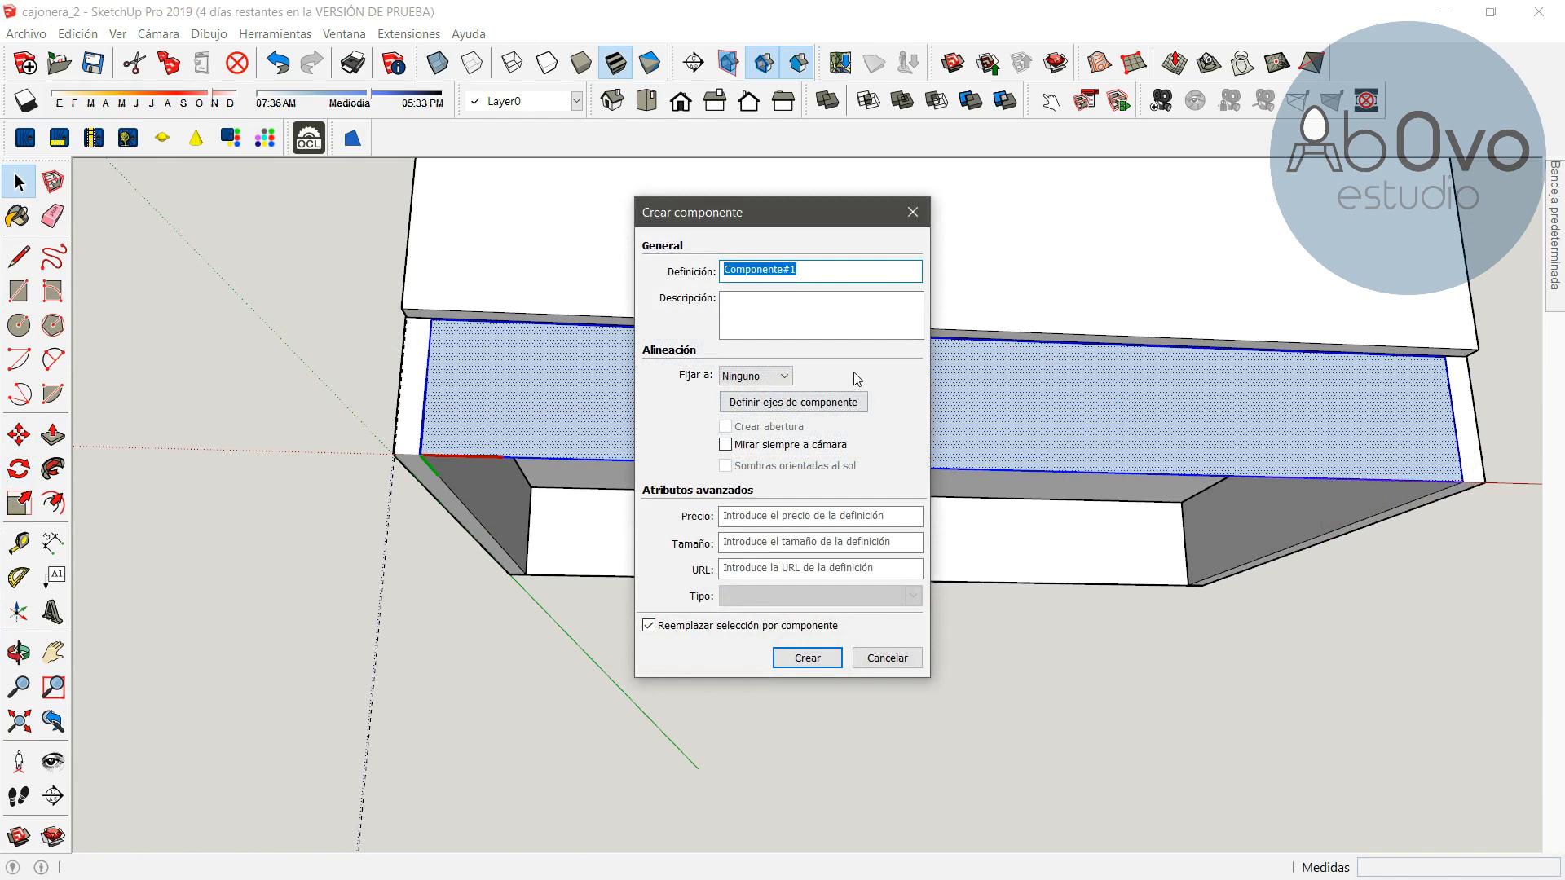
text(zoclo)
key(Return)
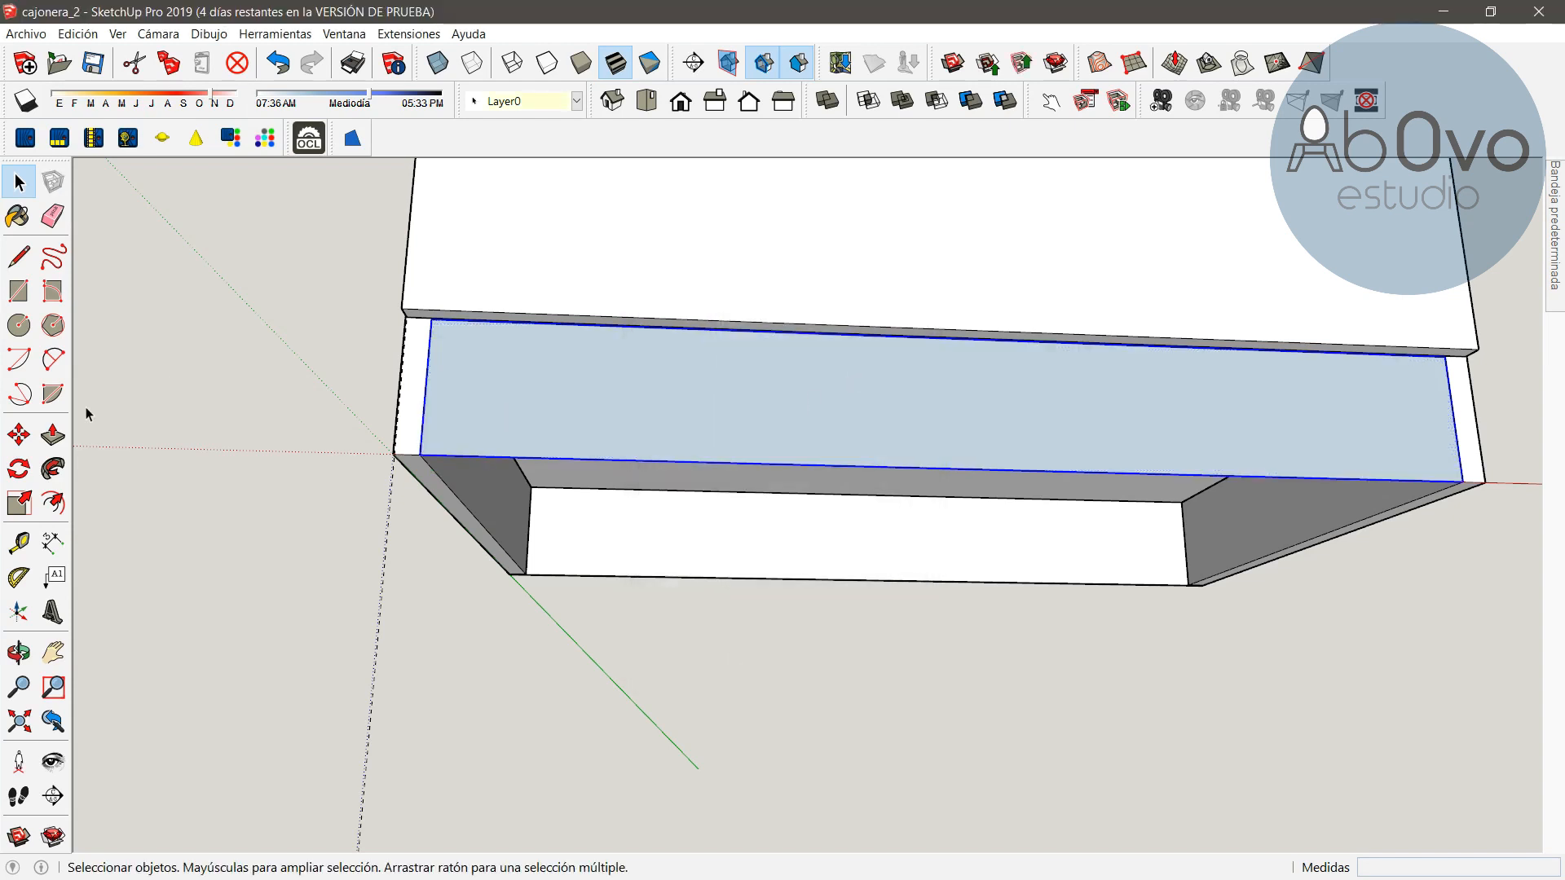
Open the plinth component and push/pull its face to 15 mm thick
double_click(871, 397)
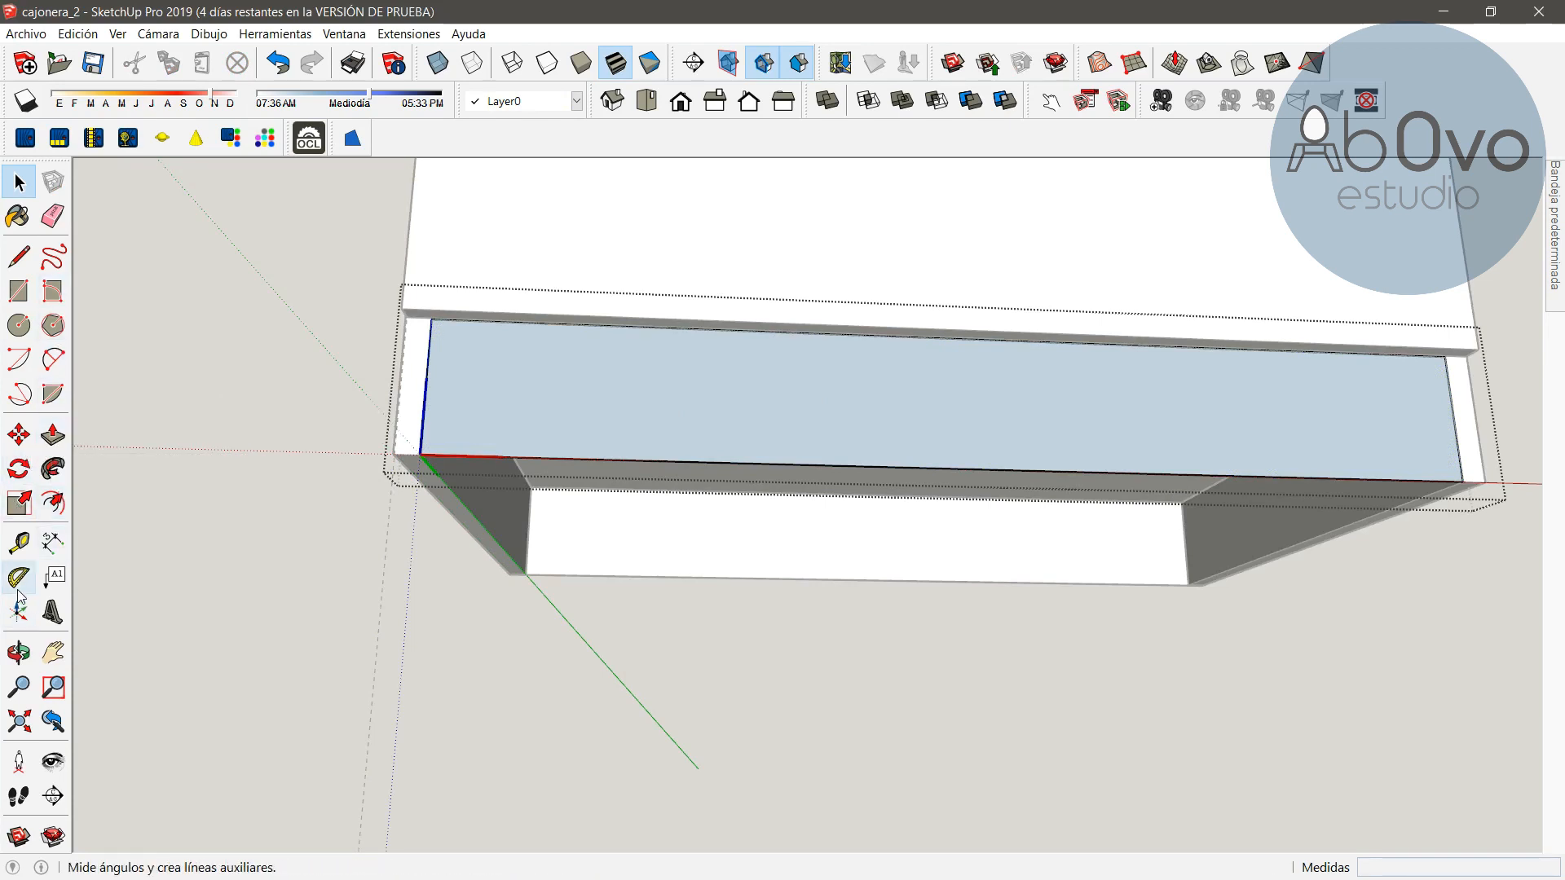
click(19, 652)
drag(1019, 457, 262, 412)
click(53, 436)
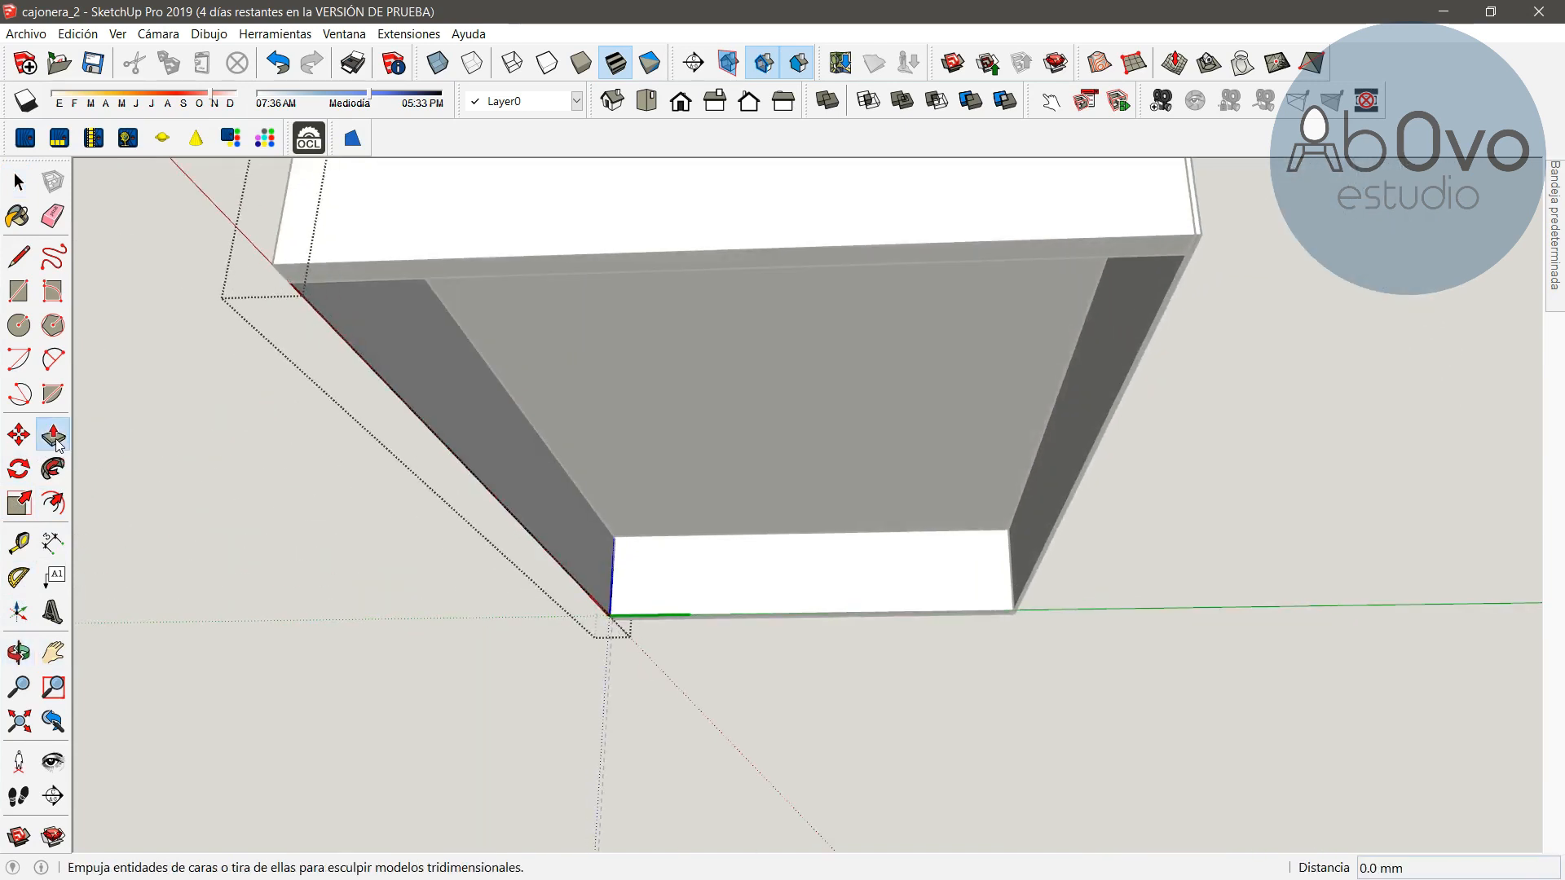
click(485, 436)
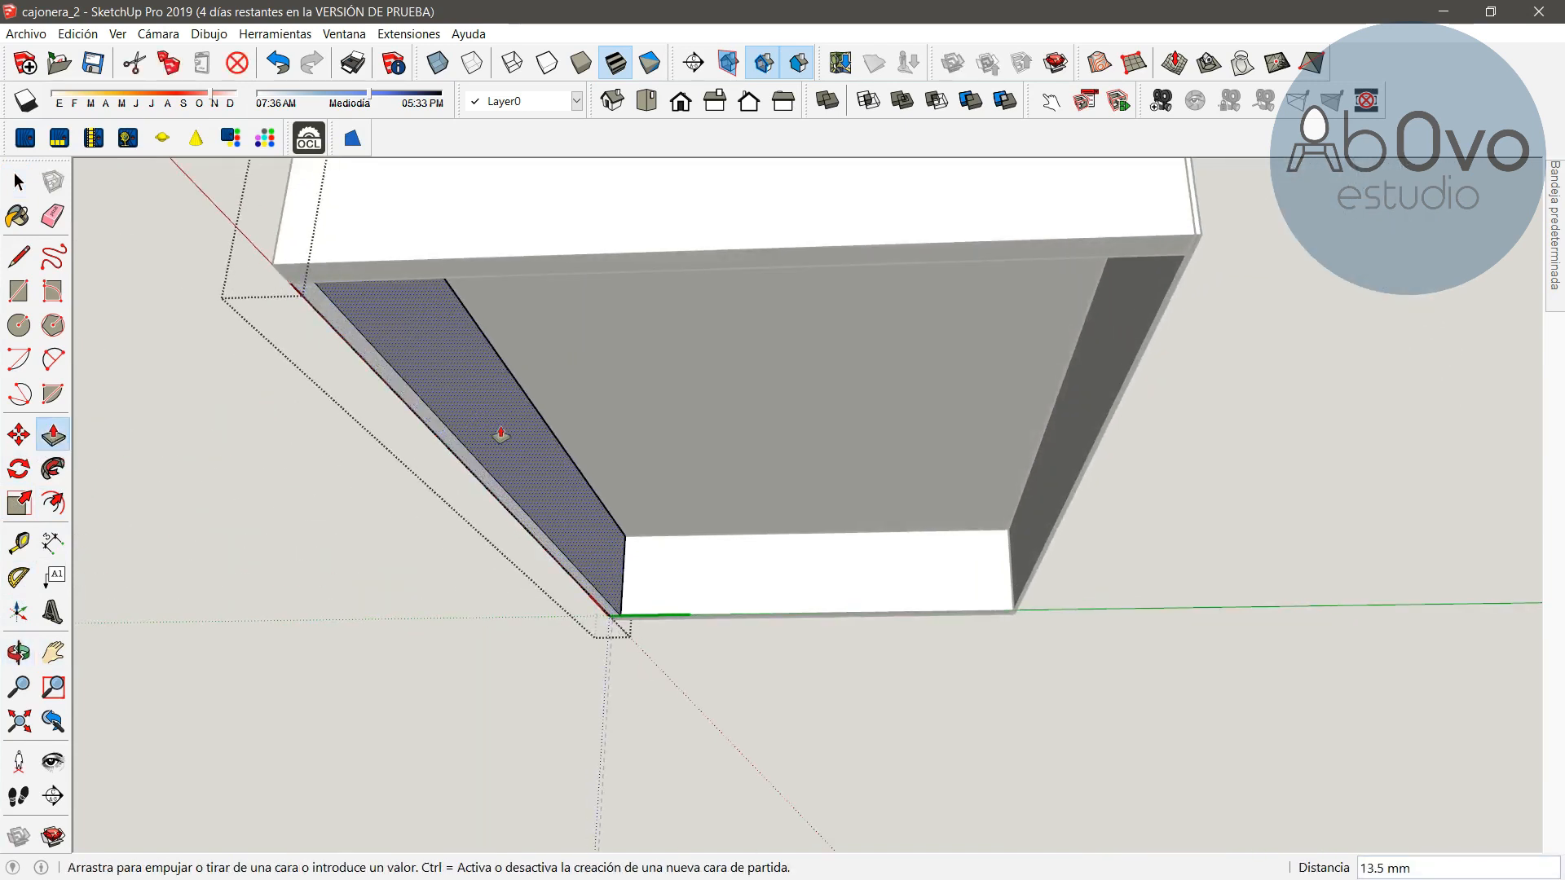
text(15)
key(Return)
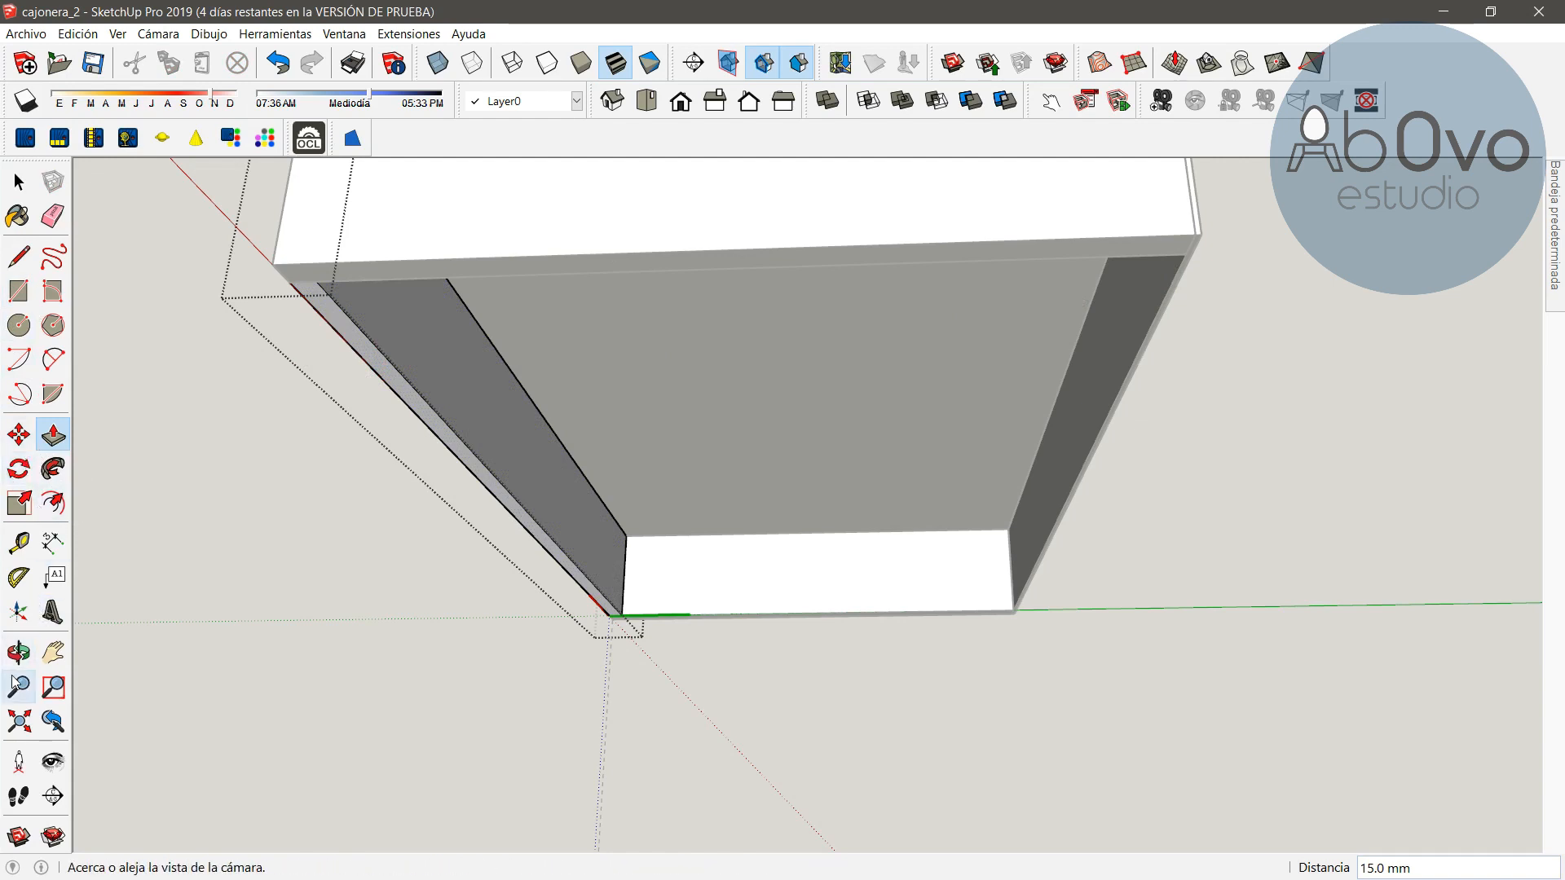
Copy the plinth panel to the opposite side beneath the carcass
click(19, 436)
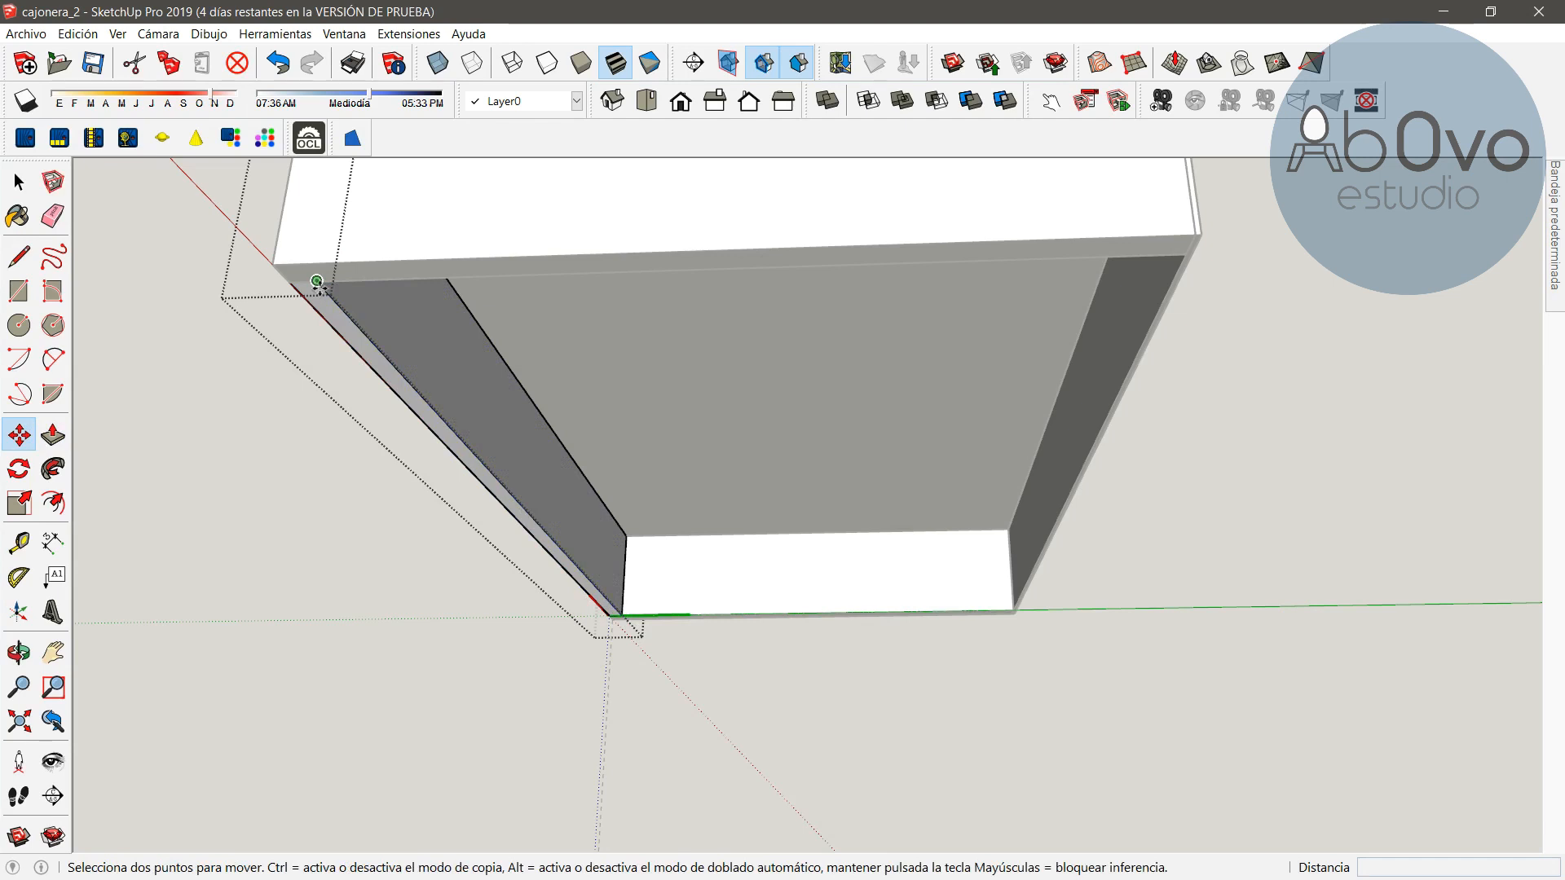
key(space)
click(226, 350)
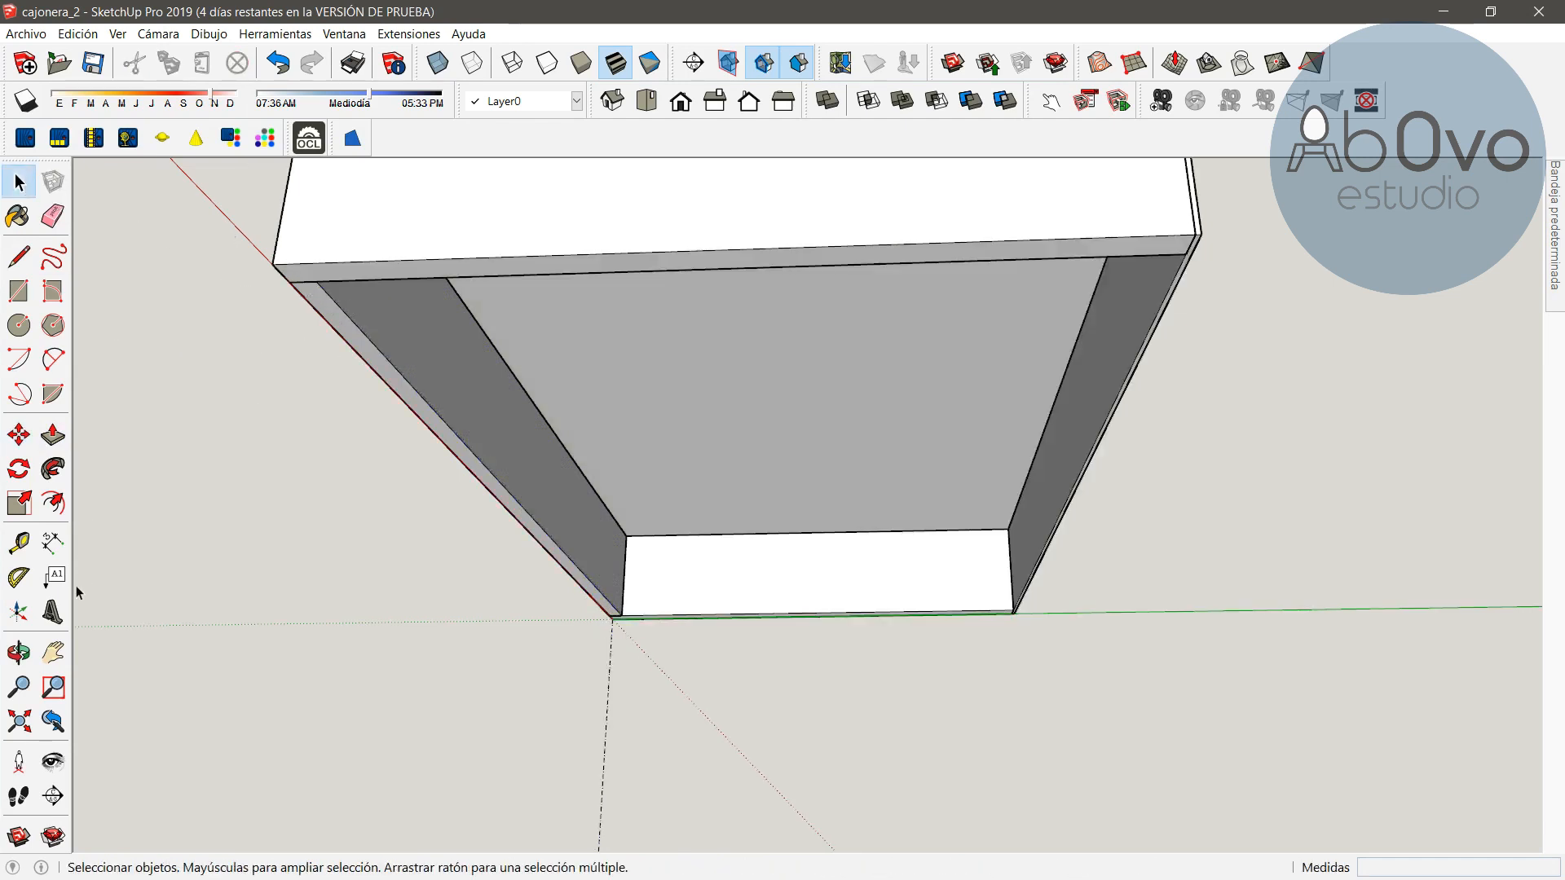
click(18, 435)
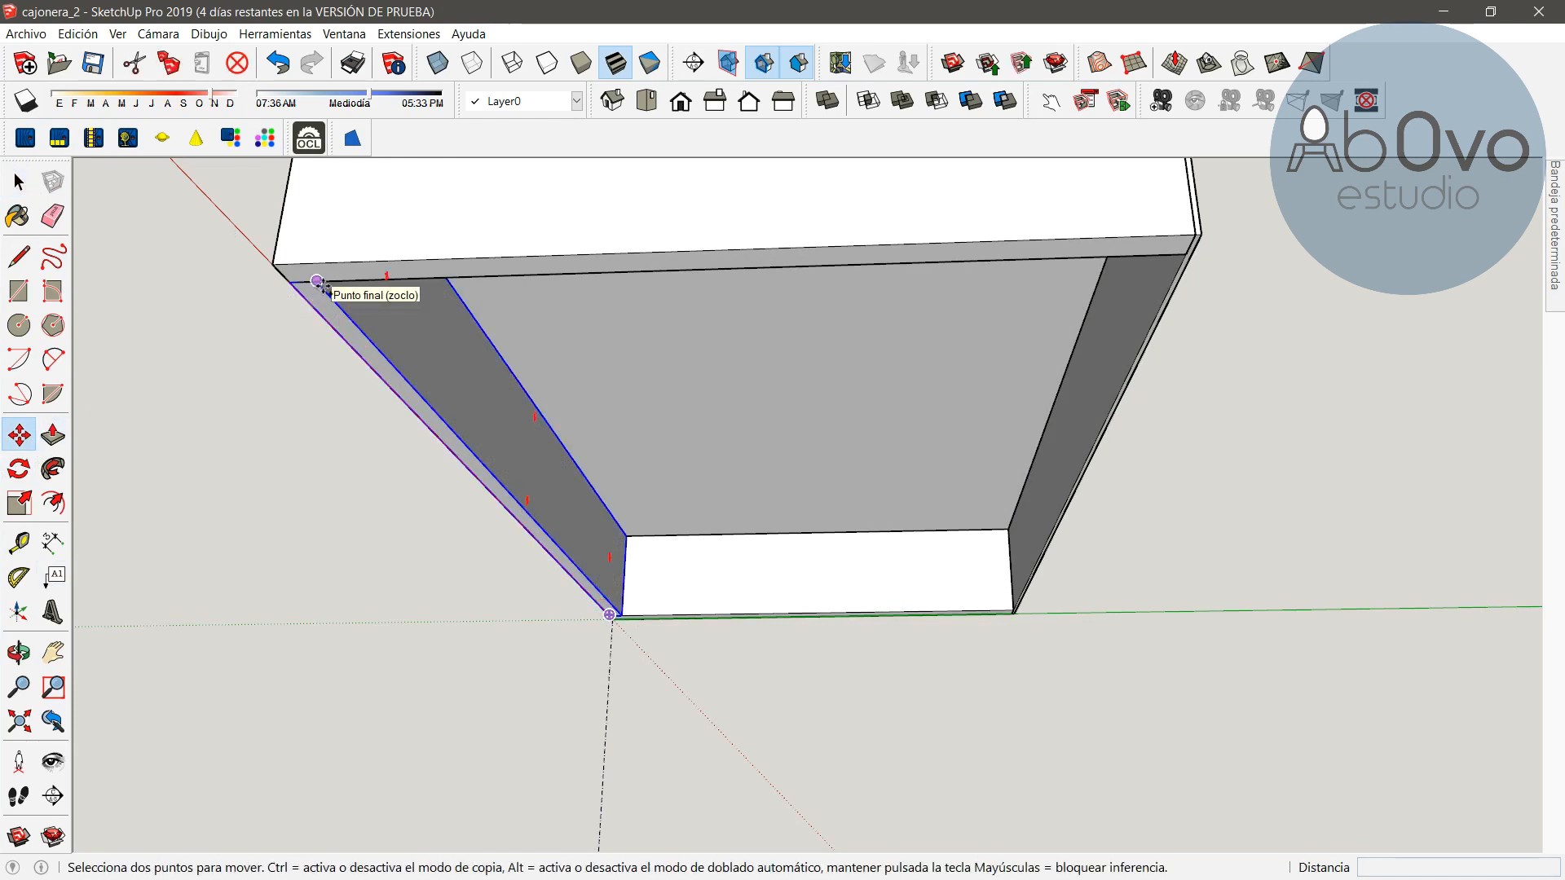
key(ctrl)
click(318, 283)
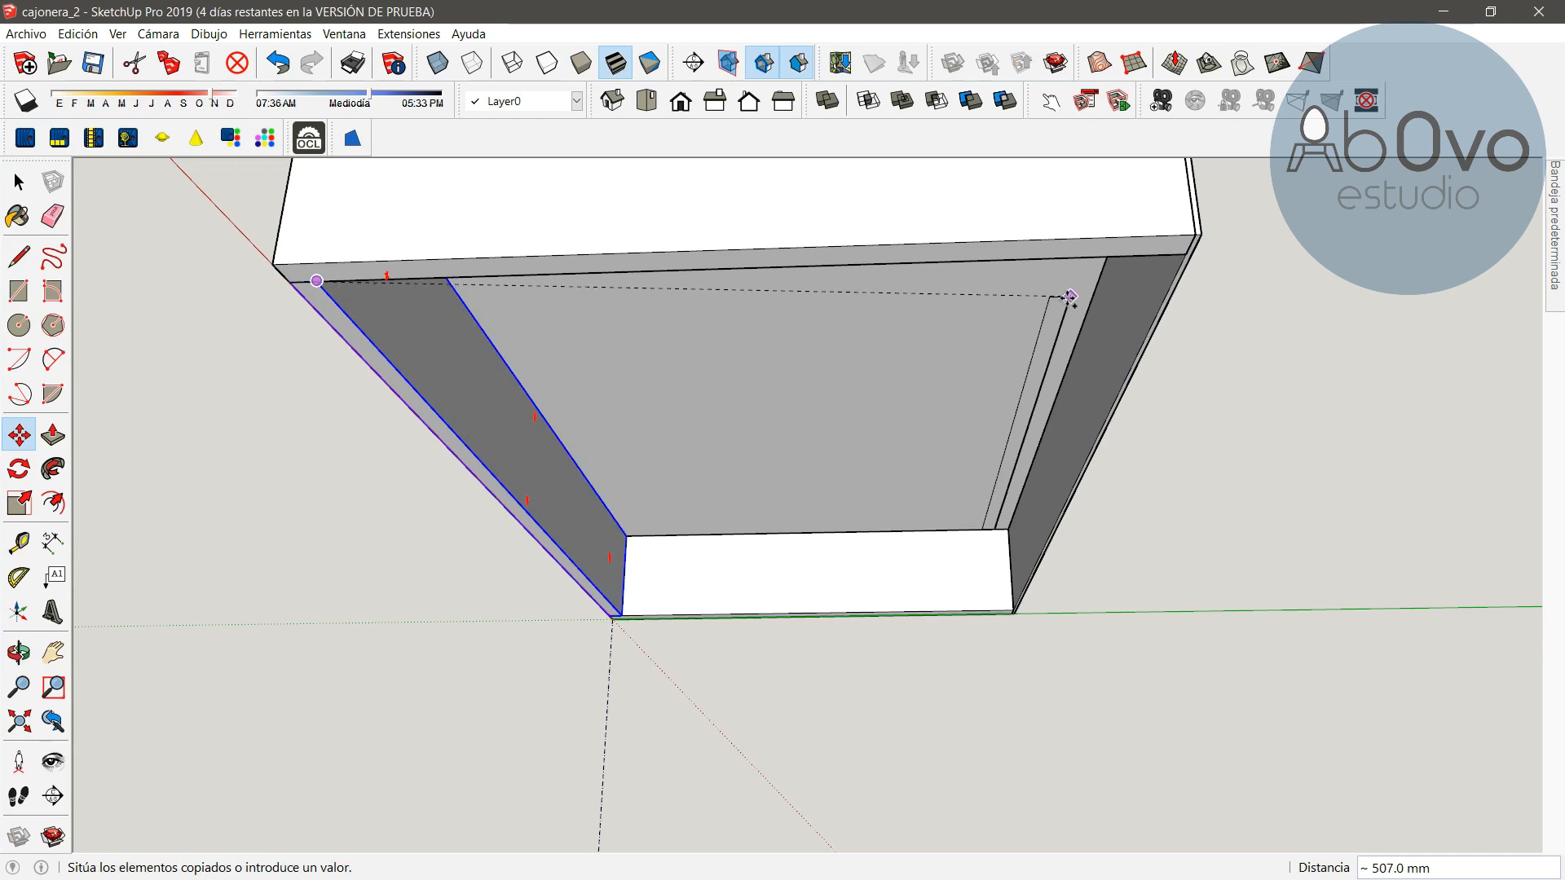
click(1180, 255)
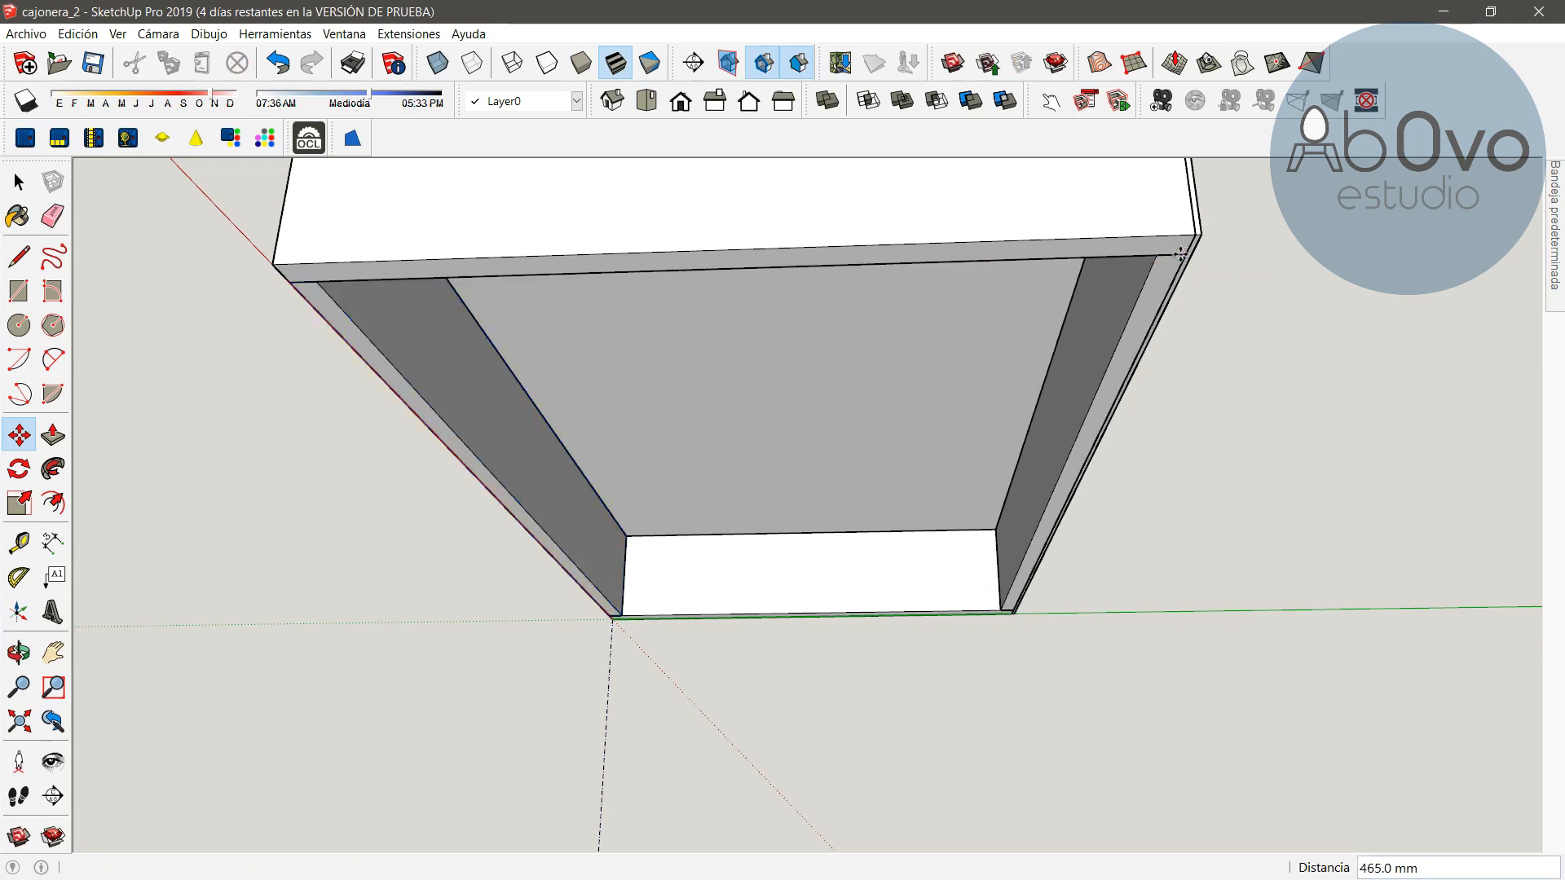
Examine the whole chest of drawers from the front
click(17, 652)
drag(234, 230, 873, 689)
scroll(772, 614, down, 6)
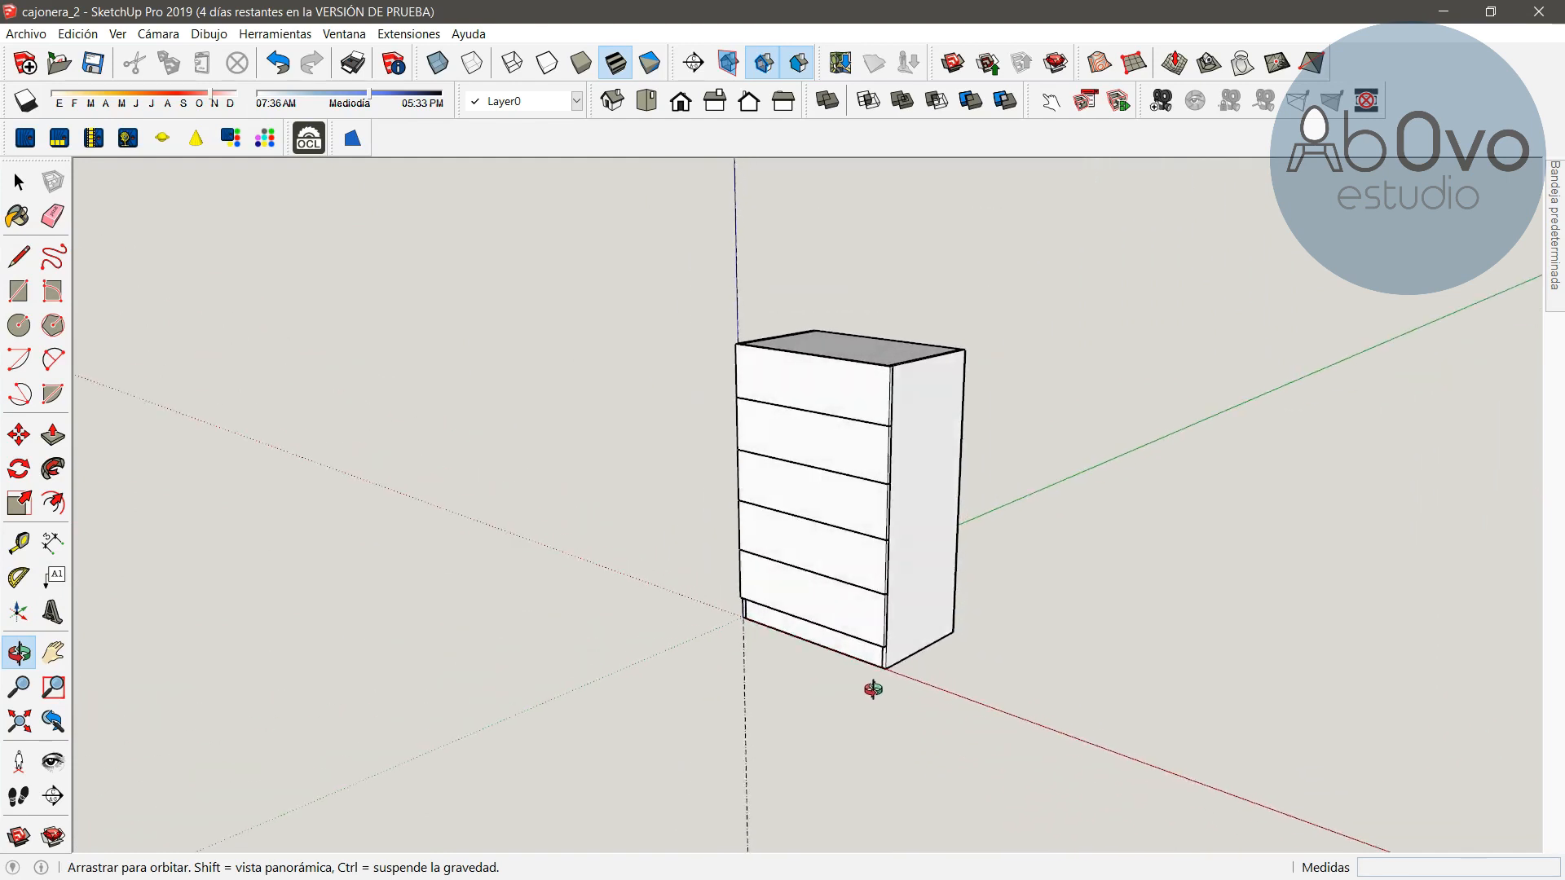
scroll(905, 667, up, 3)
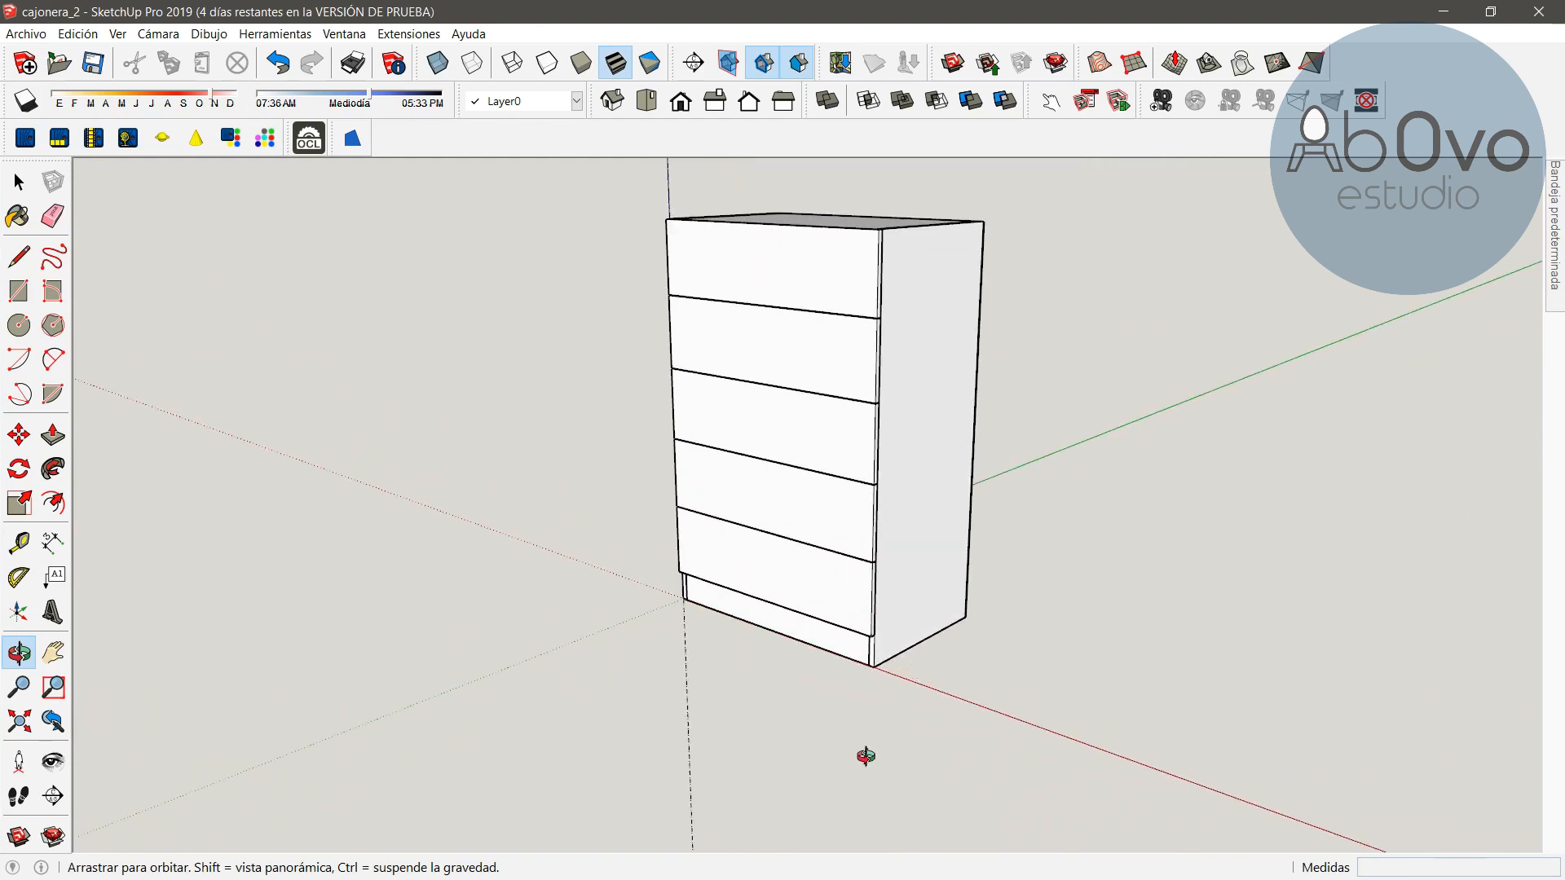